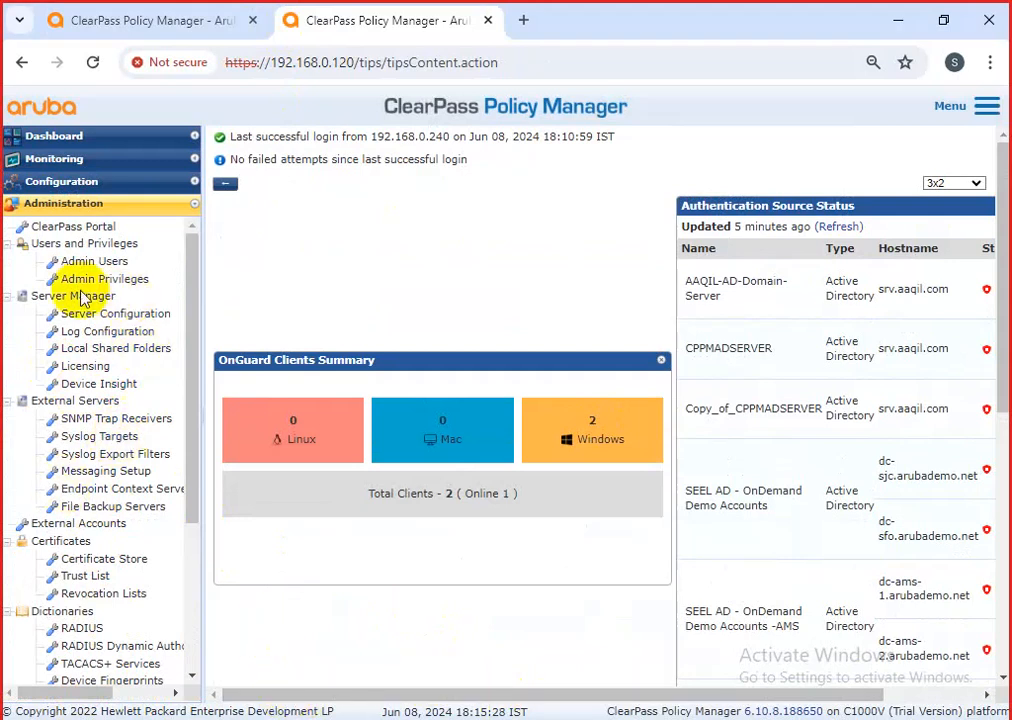
Show the Admin Users list under Administration > Users and Privileges, then bring up Windows Run.
click(82, 264)
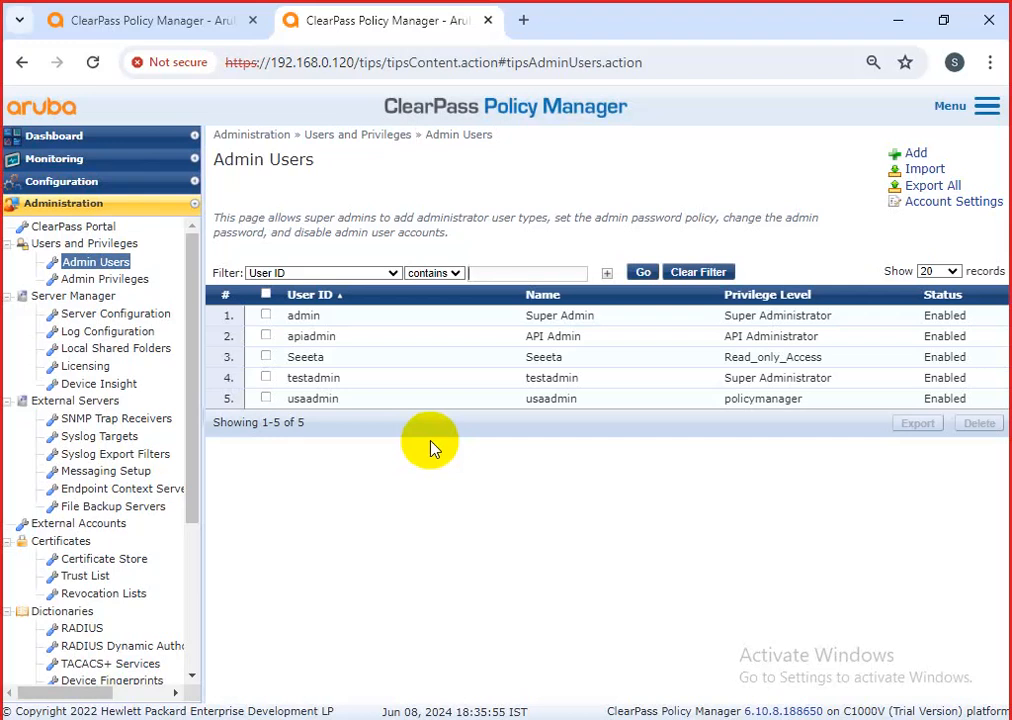
key(super+r)
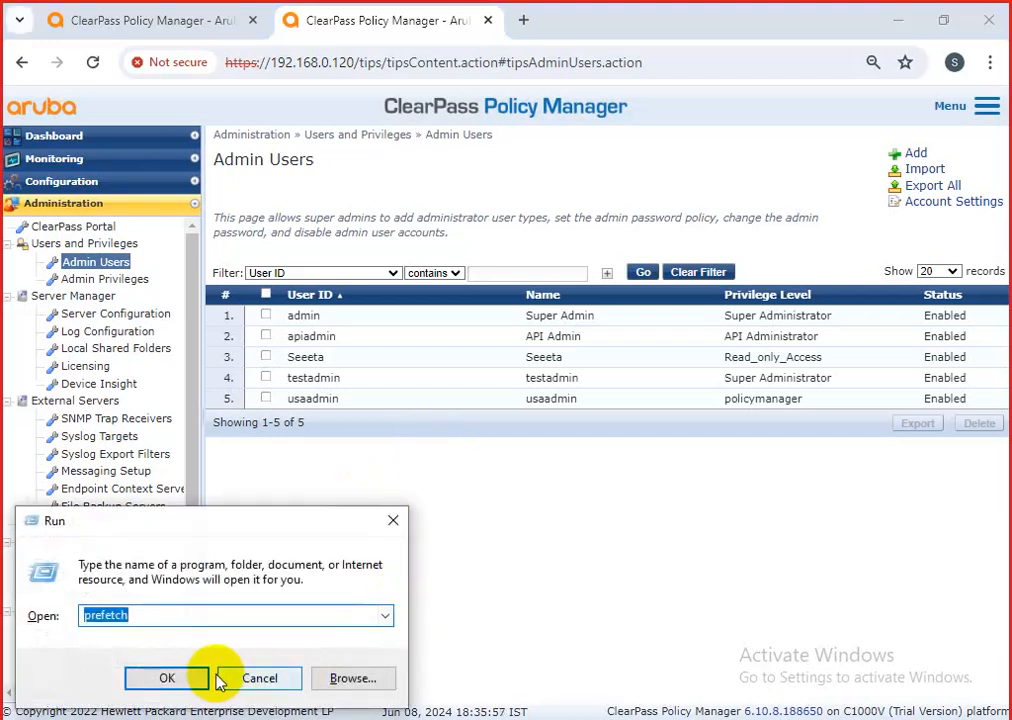
Launch a blank Notepad from the Run history and move its window lower.
click(385, 615)
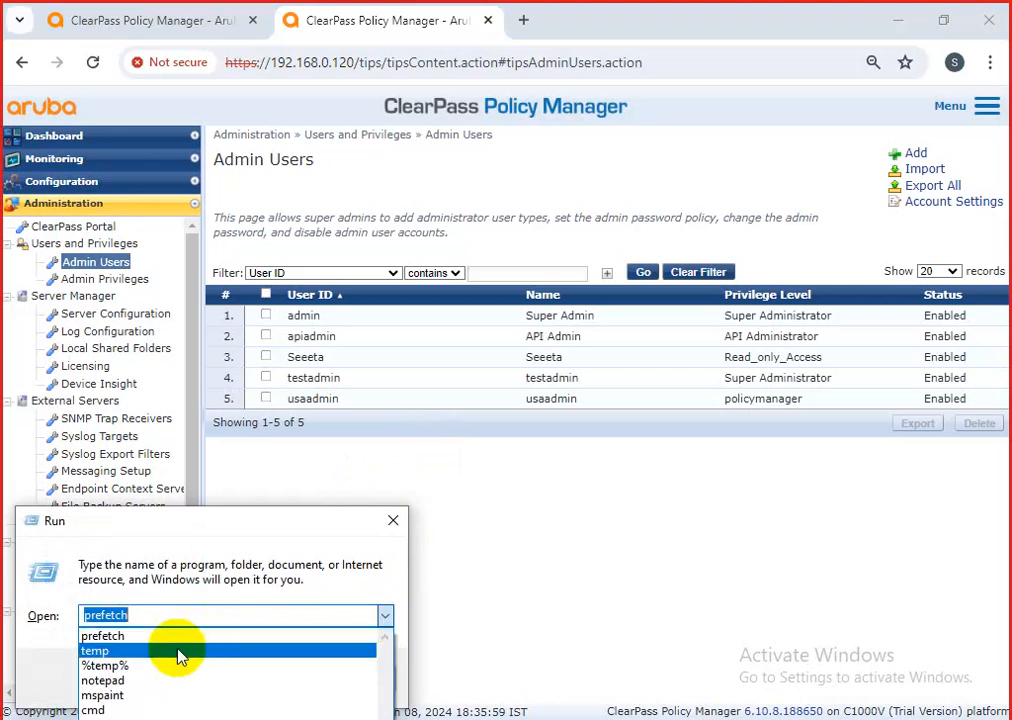
click(104, 680)
click(163, 677)
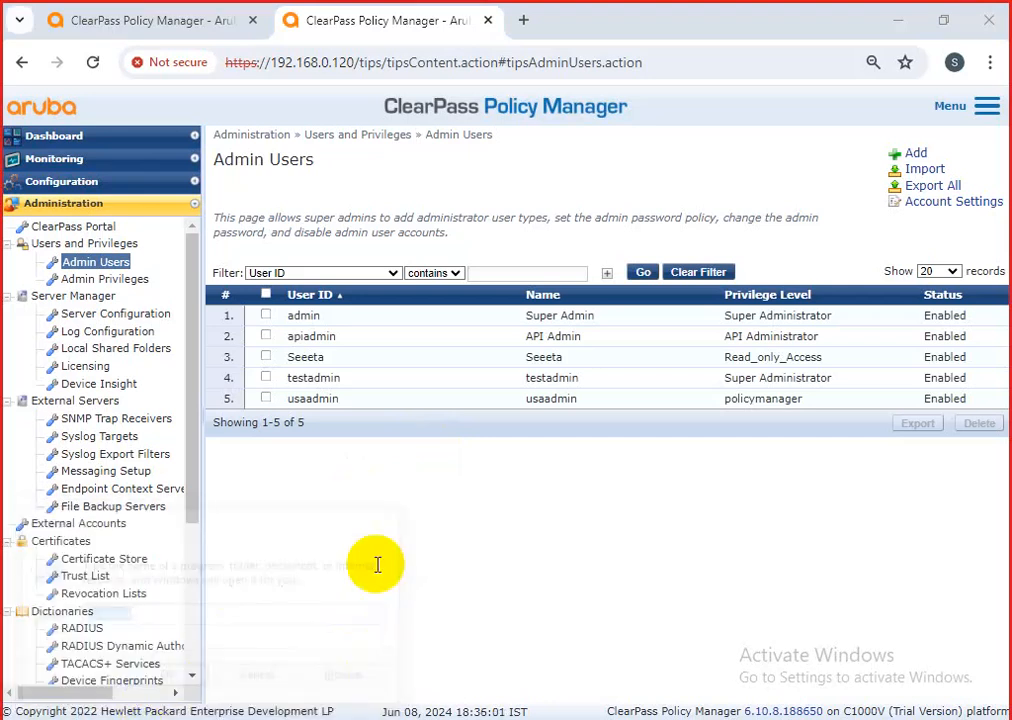
drag(705, 88, 675, 190)
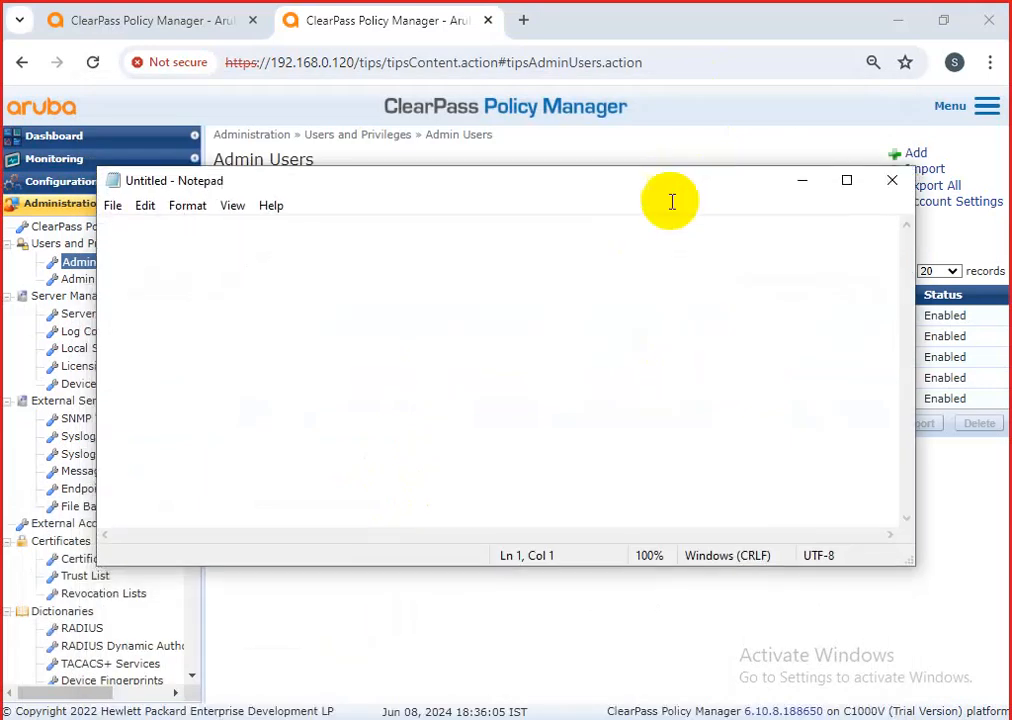
Note the 'web /http' default login: username admin and its password.
text(we)
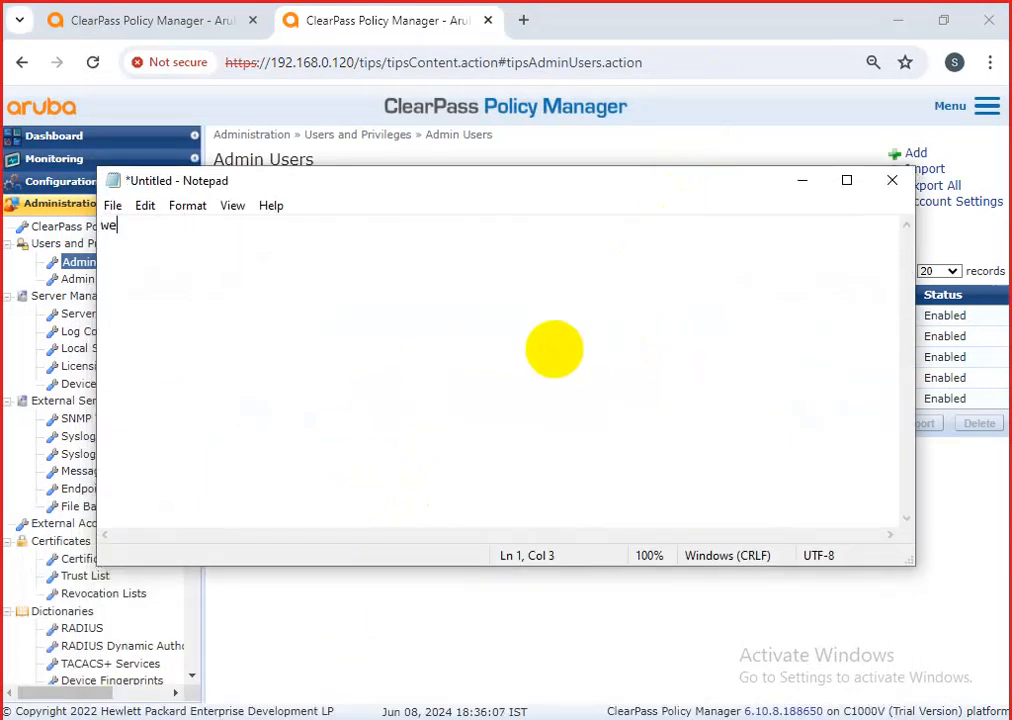
text(b /http)
key(Return)
key(Return)
text(admin )
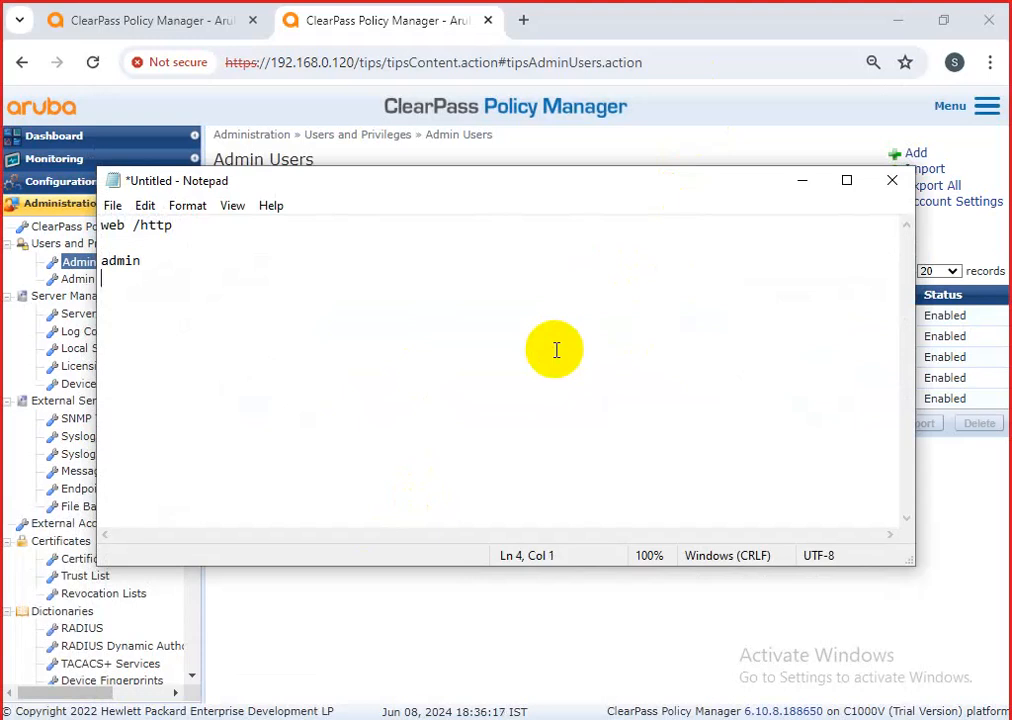
text(eTIPS123)
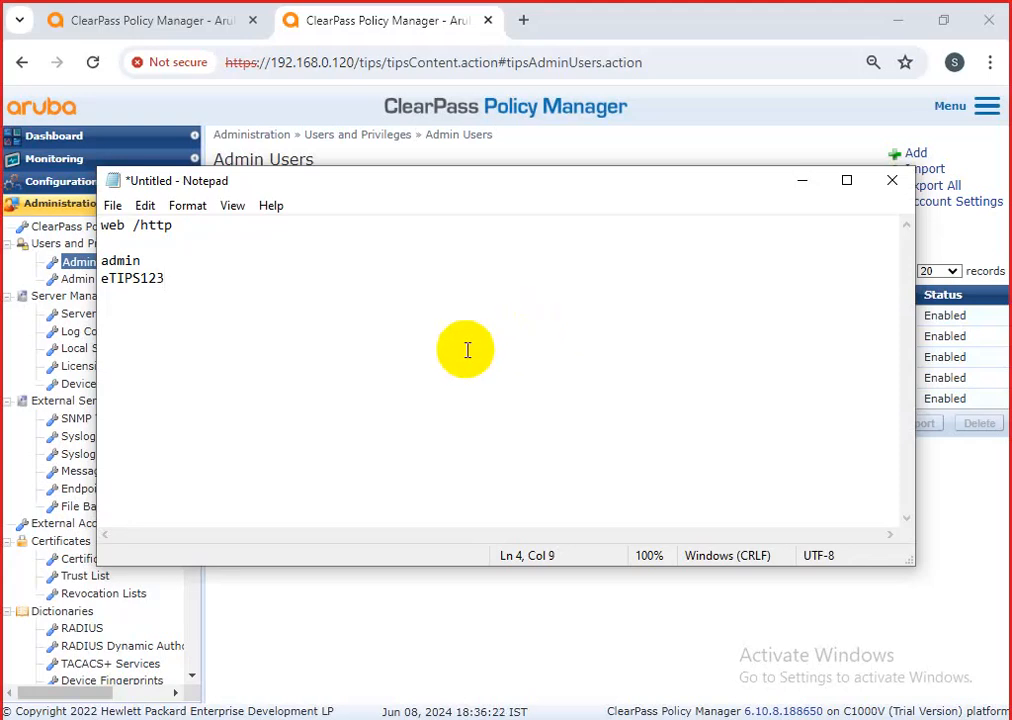
click(185, 230)
drag(185, 230, 81, 224)
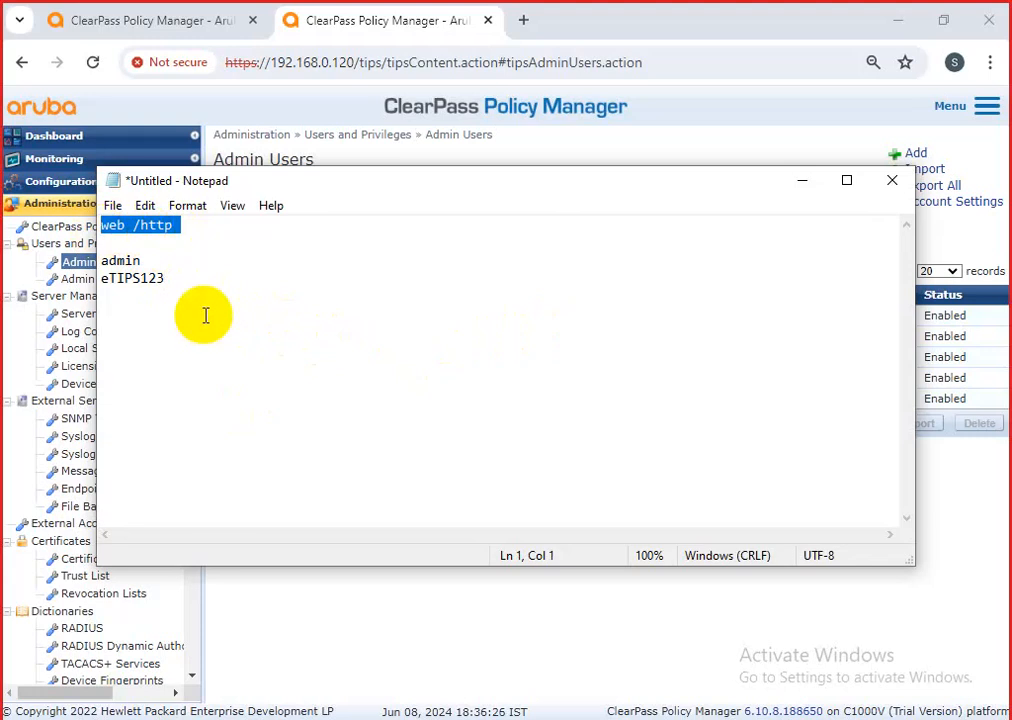
click(200, 285)
key(Return)
key(Return)
key(Return)
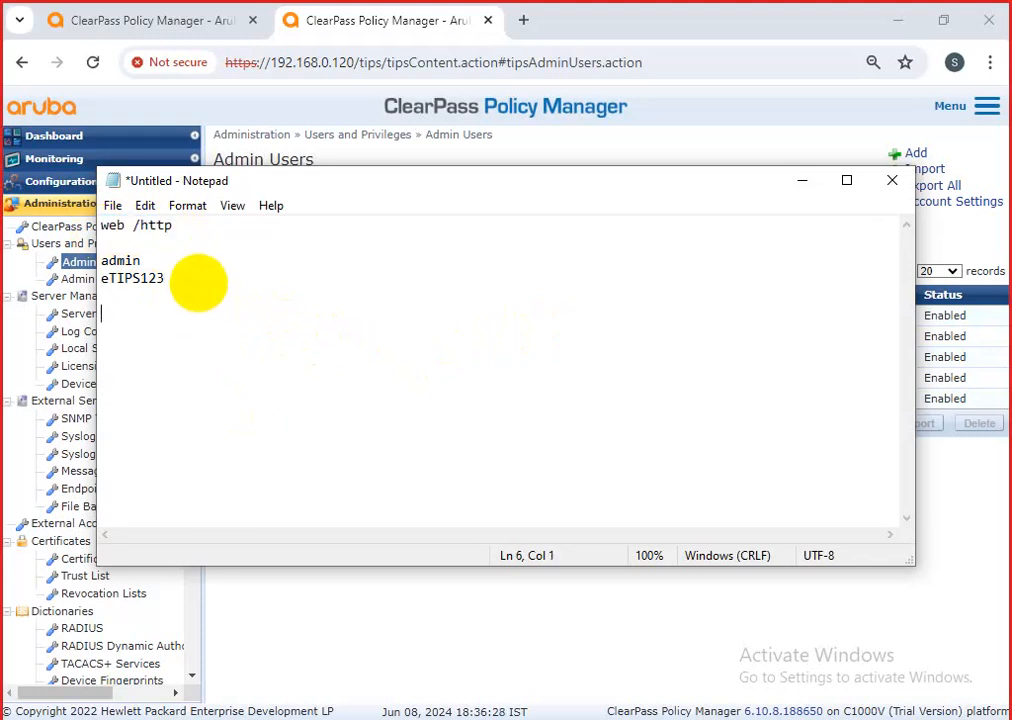
Add the 'Cli' login: username appadmin with the same password copied below it.
text(Cli)
key(Return)
key(Return)
text(app)
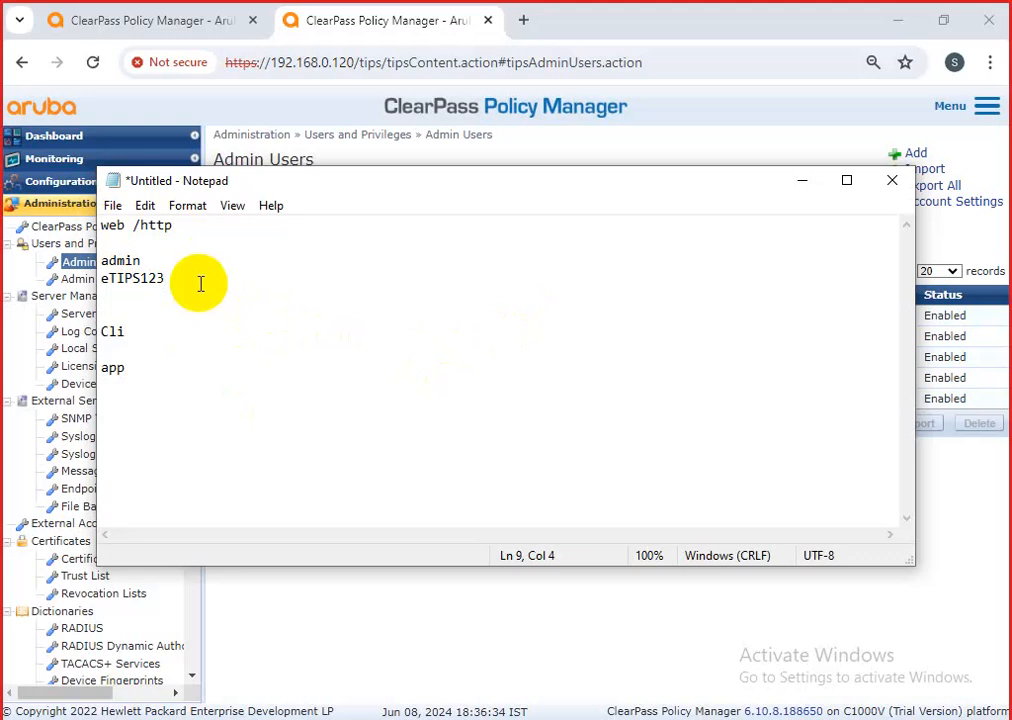
text(admin)
key(Return)
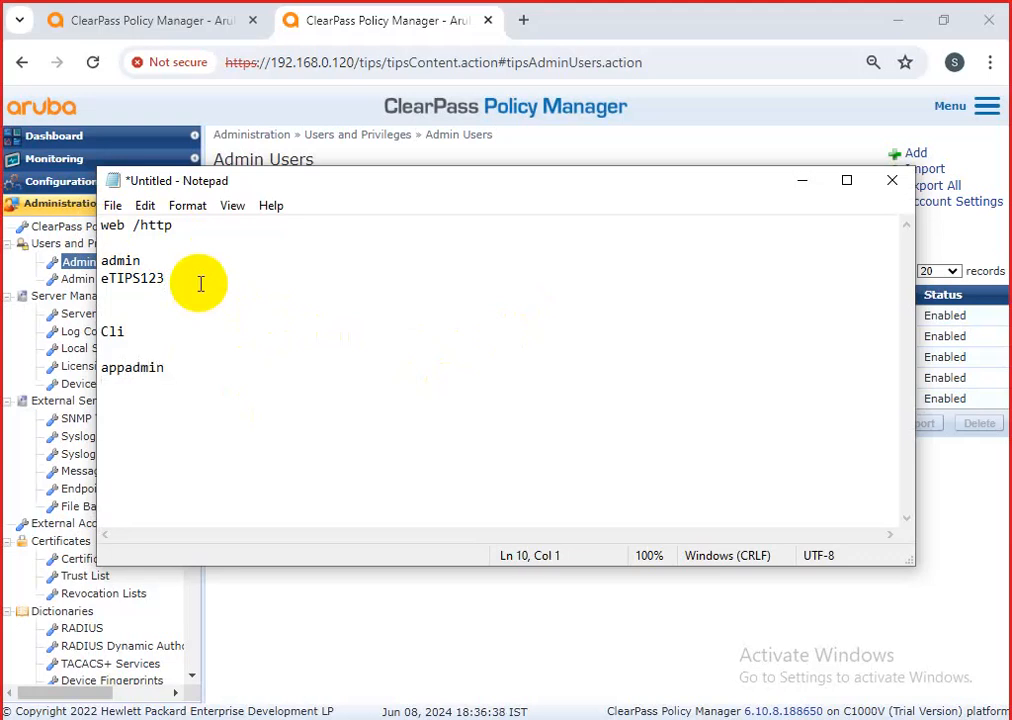
drag(140, 287, 101, 283)
key(ctrl+c)
click(120, 389)
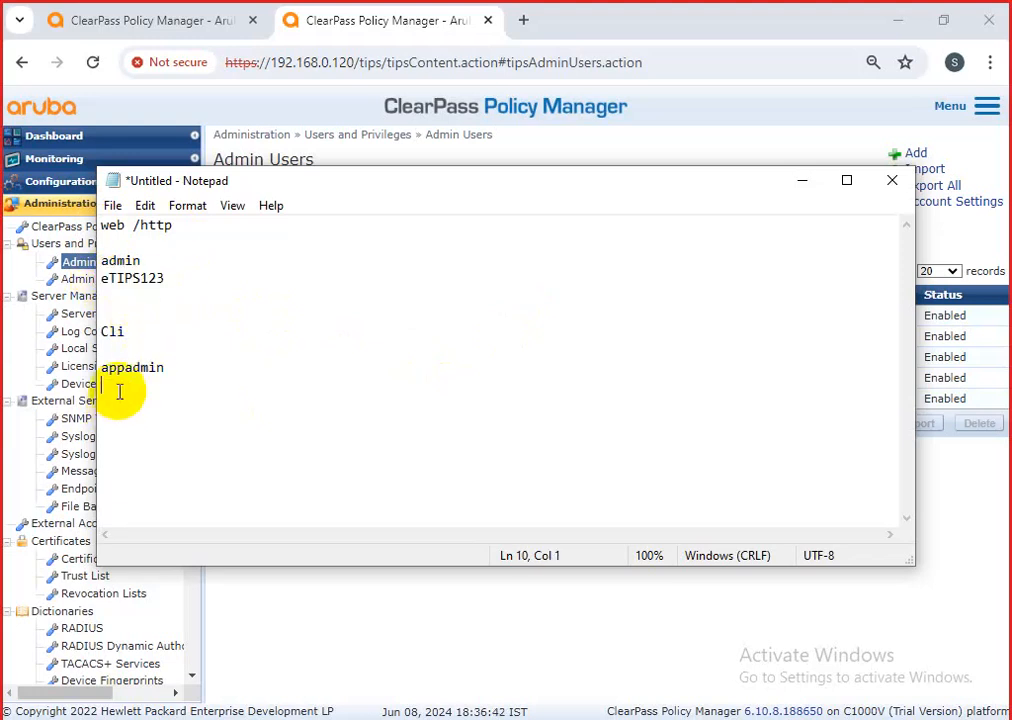
key(ctrl+v)
Add the heading line 'default username and password' to the note.
drag(135, 332, 103, 332)
click(129, 241)
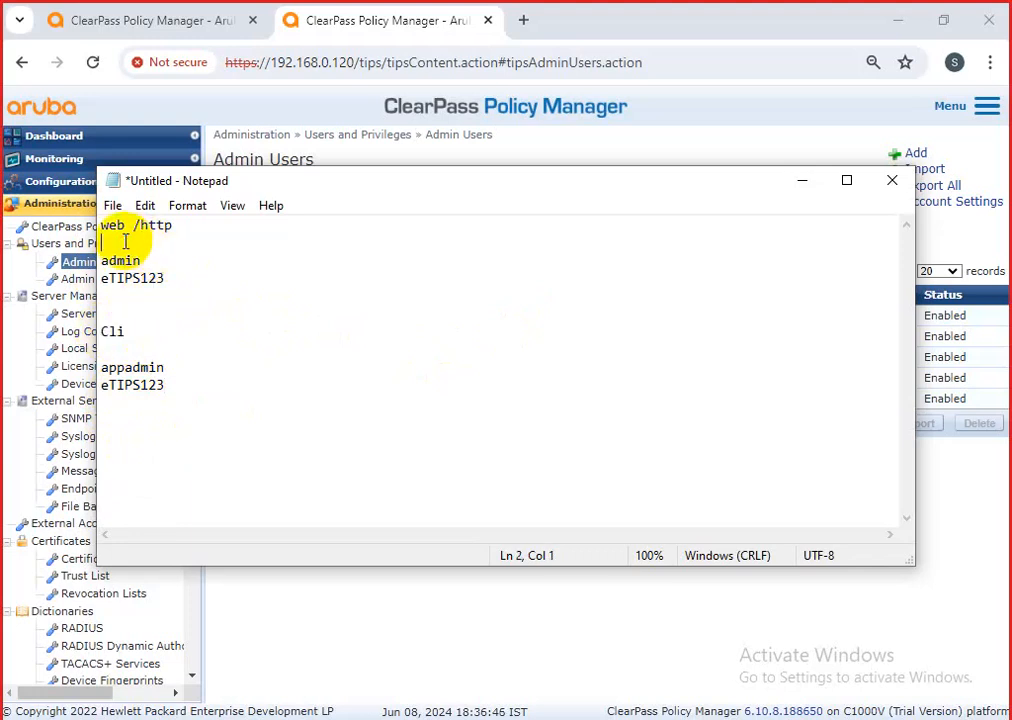
text(def)
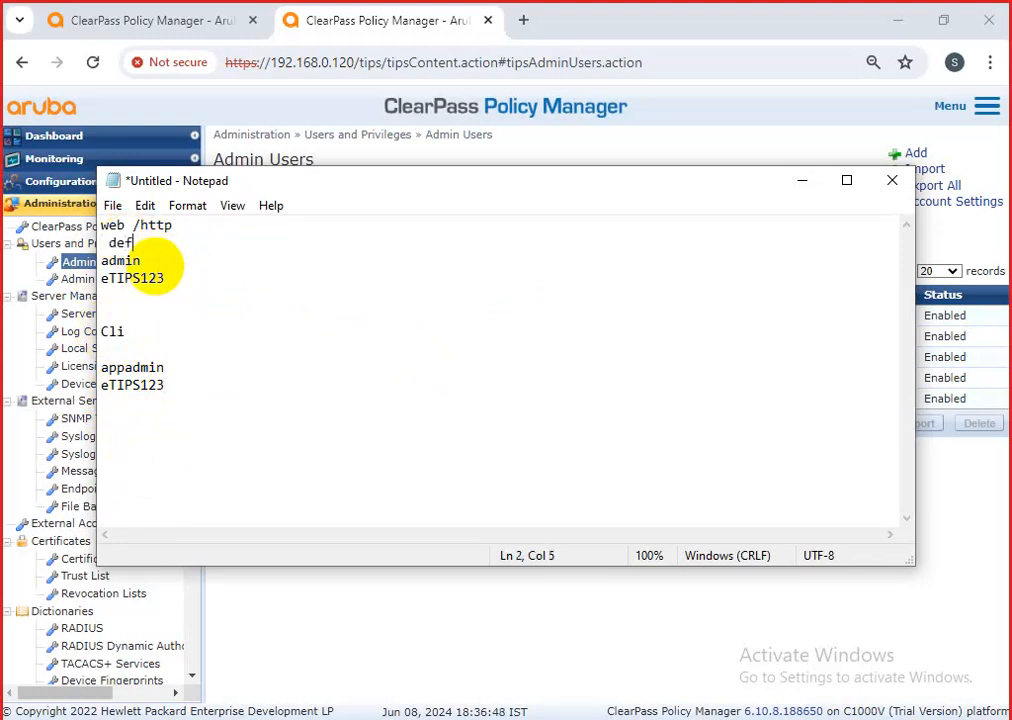
text(ault use)
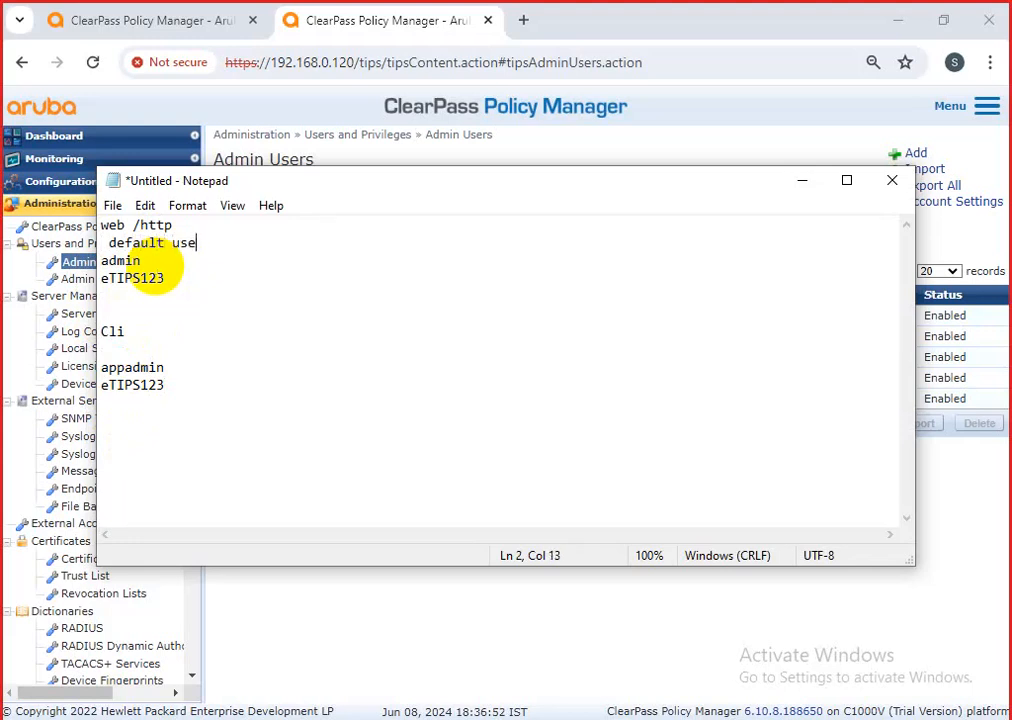
text(rname and )
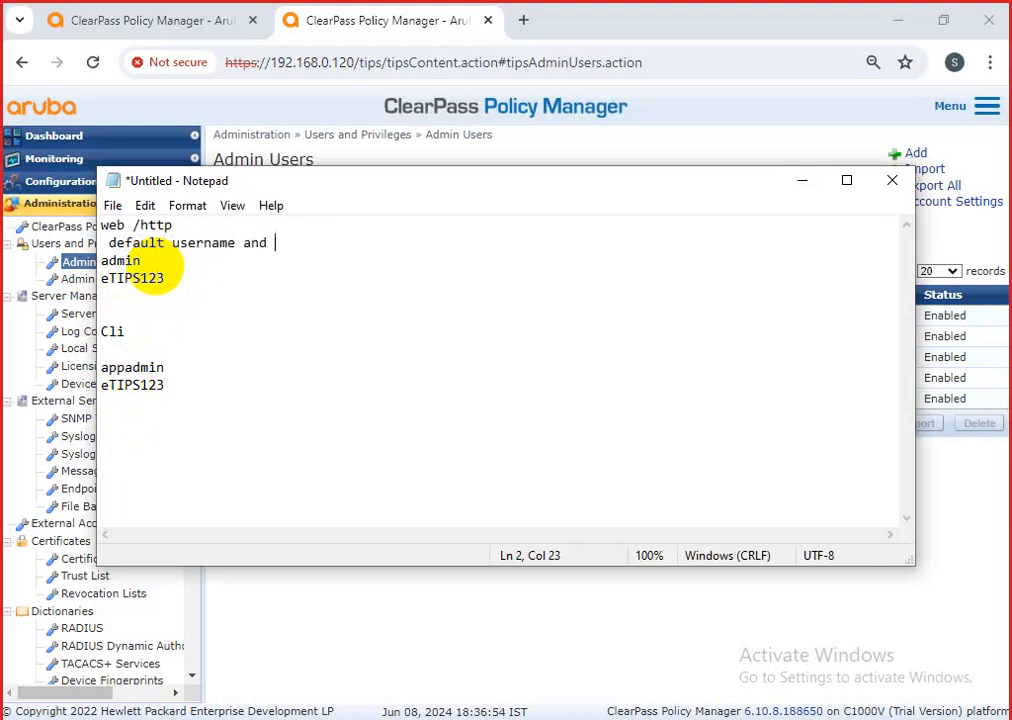
text(password)
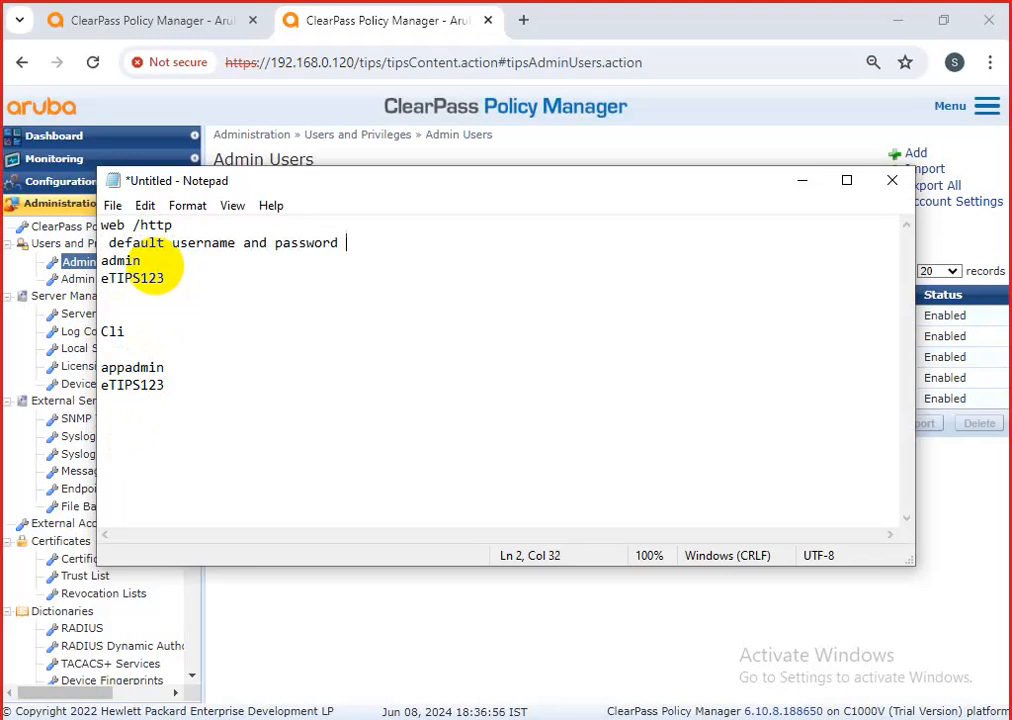
Highlight the web and CLI credential lines in the note.
drag(166, 279, 96, 260)
drag(165, 386, 102, 368)
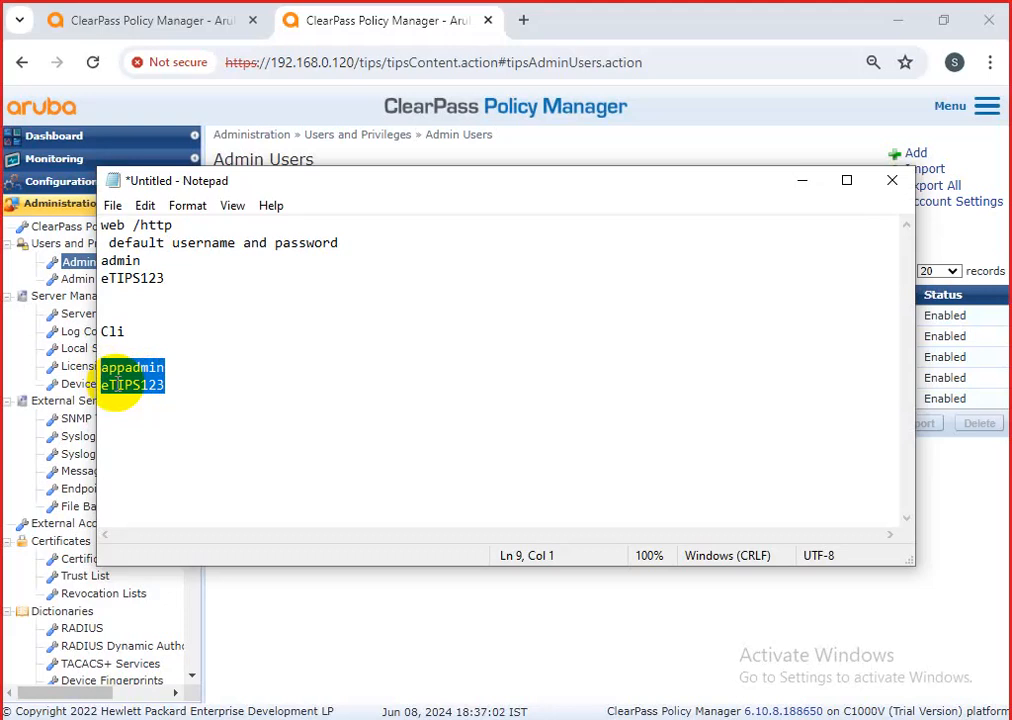
drag(165, 279, 102, 260)
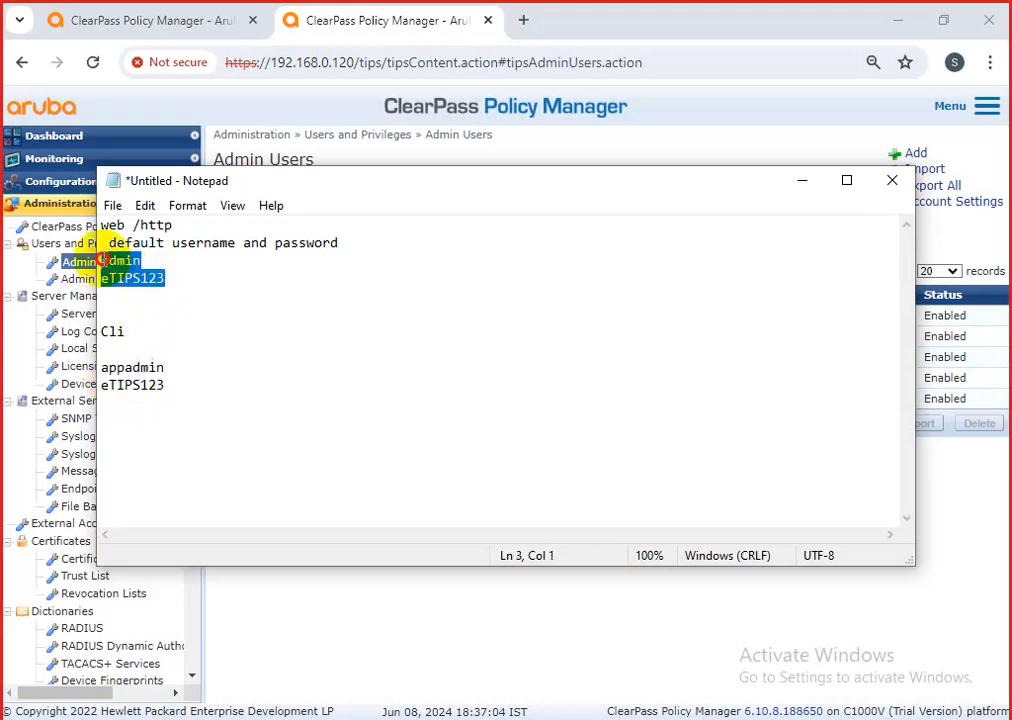
drag(166, 386, 104, 370)
click(188, 371)
click(140, 261)
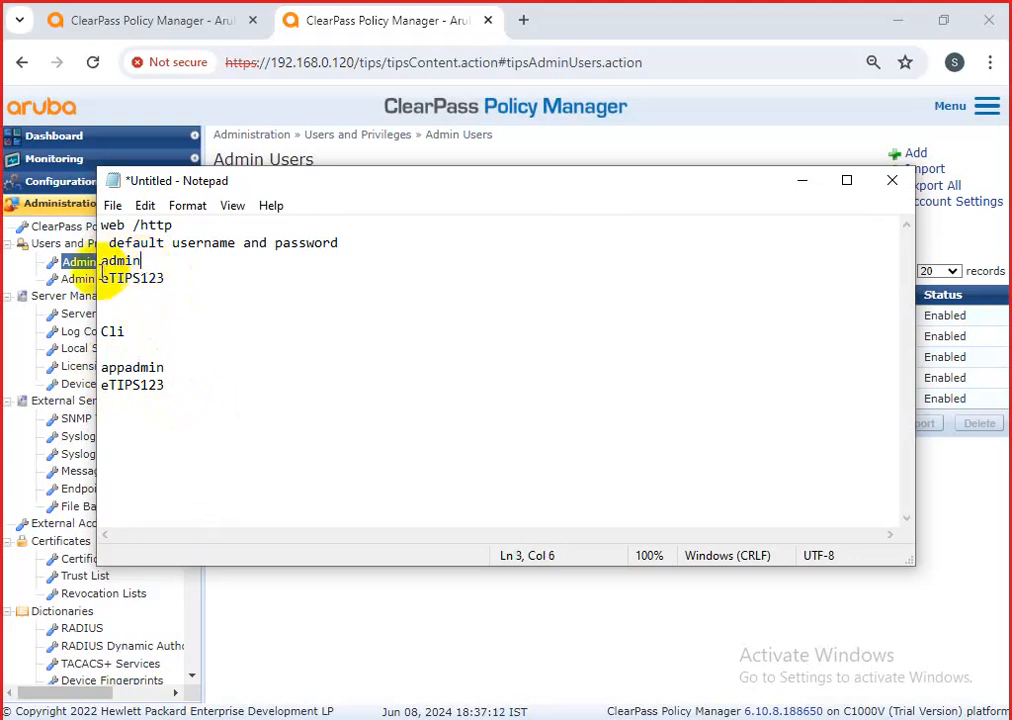
click(100, 261)
drag(194, 404, 102, 261)
click(806, 186)
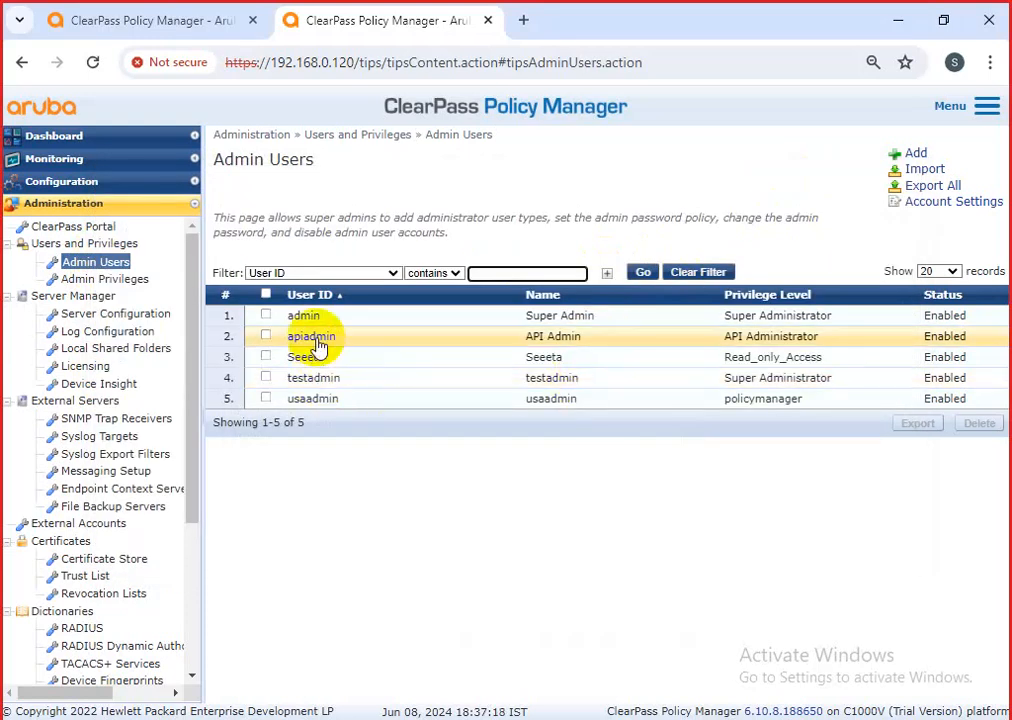
Add a new admin user with a user ID, name, password and Read_only_Access privilege.
click(914, 153)
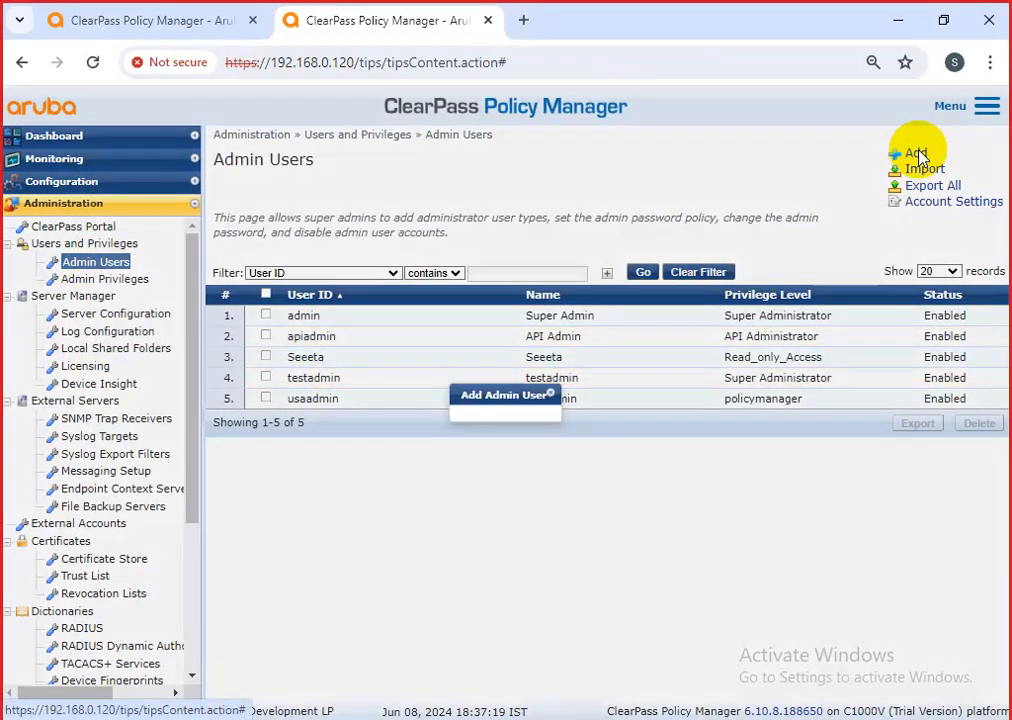
click(530, 349)
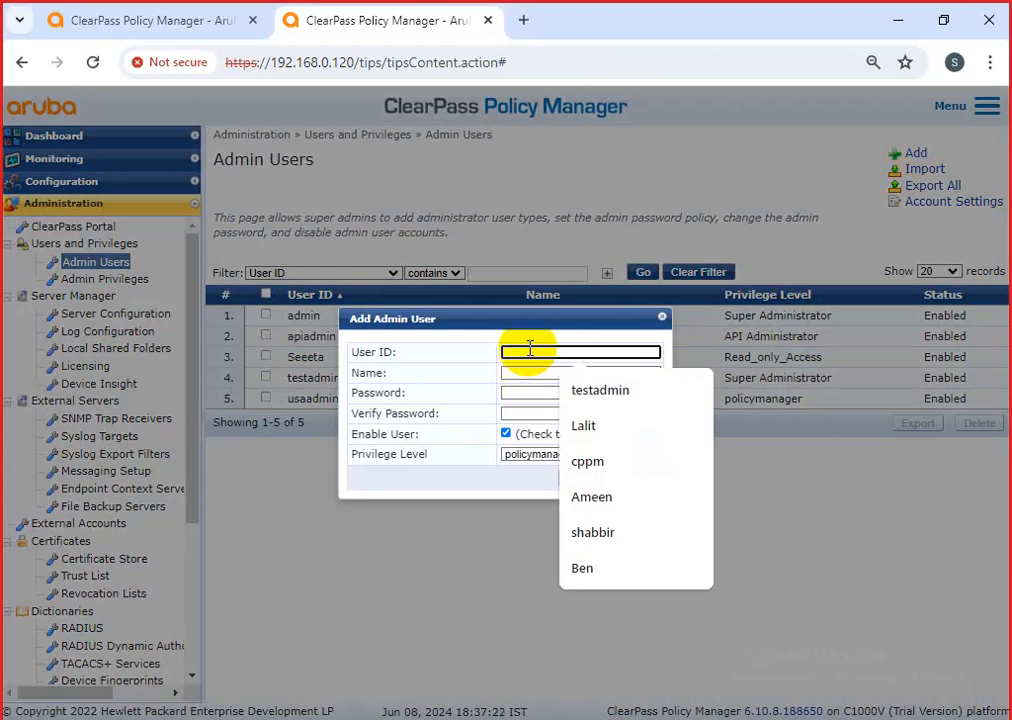
text(AMMA)
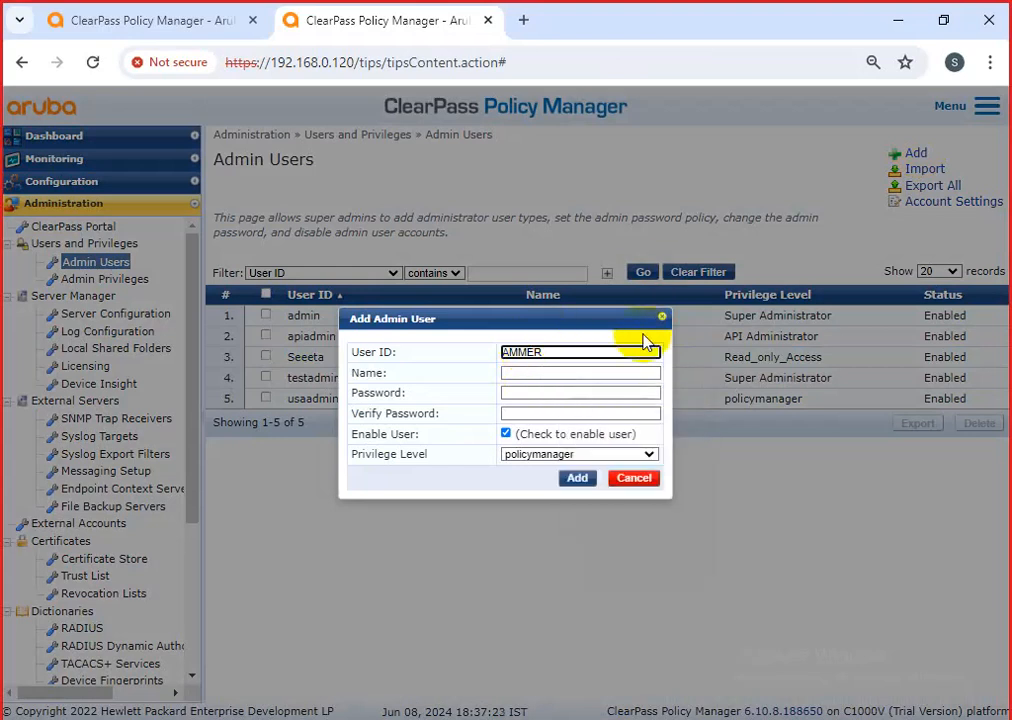
click(547, 376)
text(Ammer)
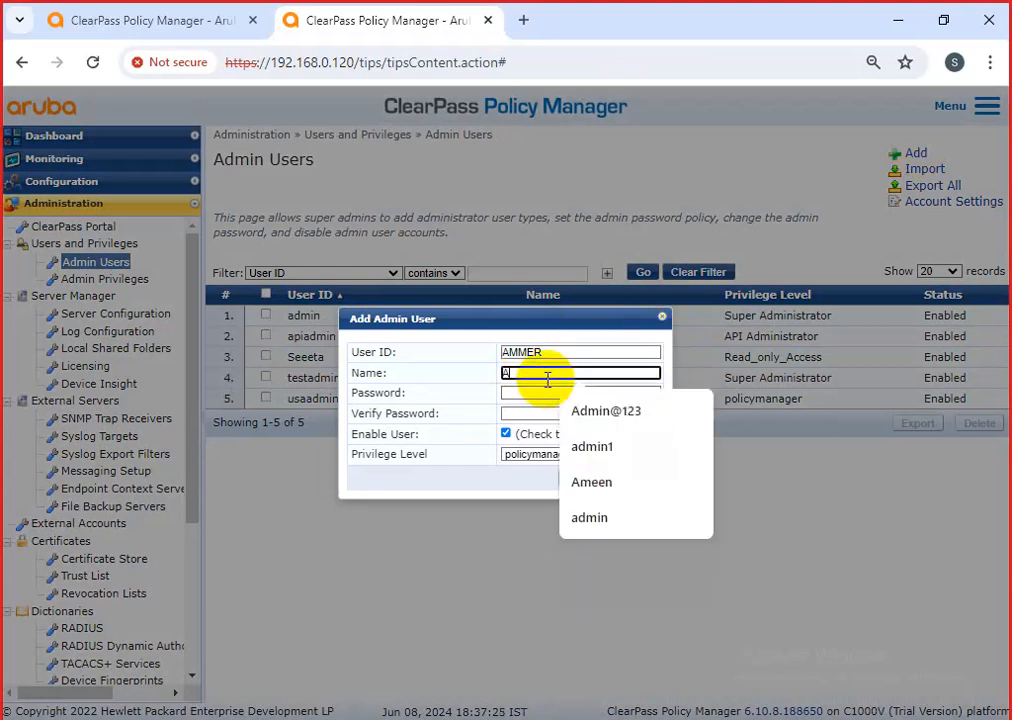
click(538, 391)
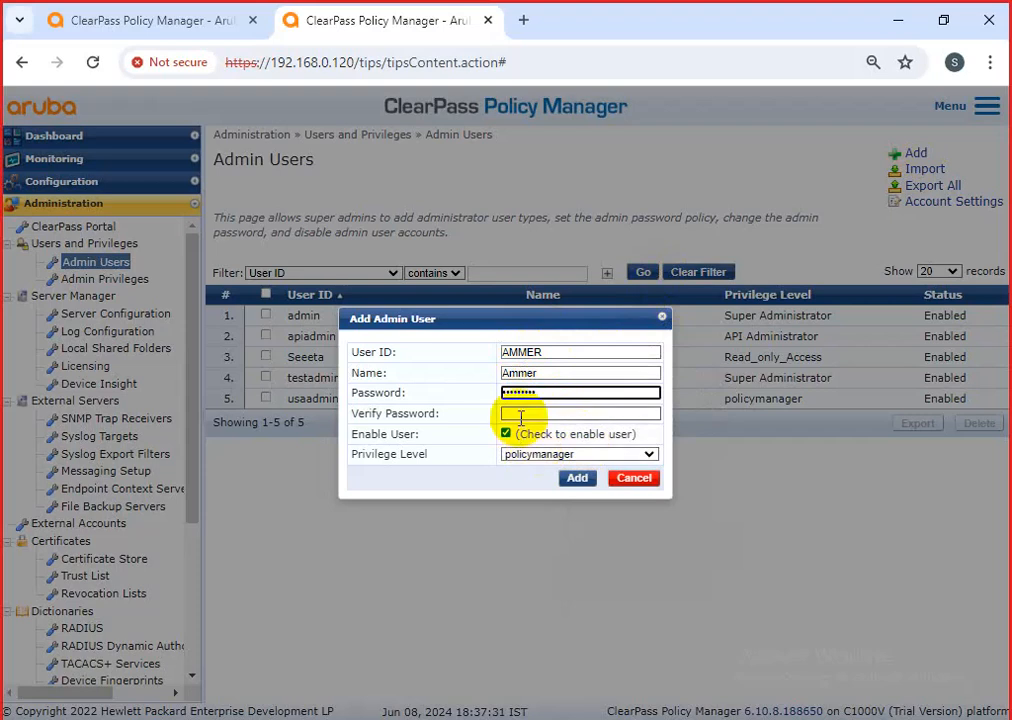
click(521, 413)
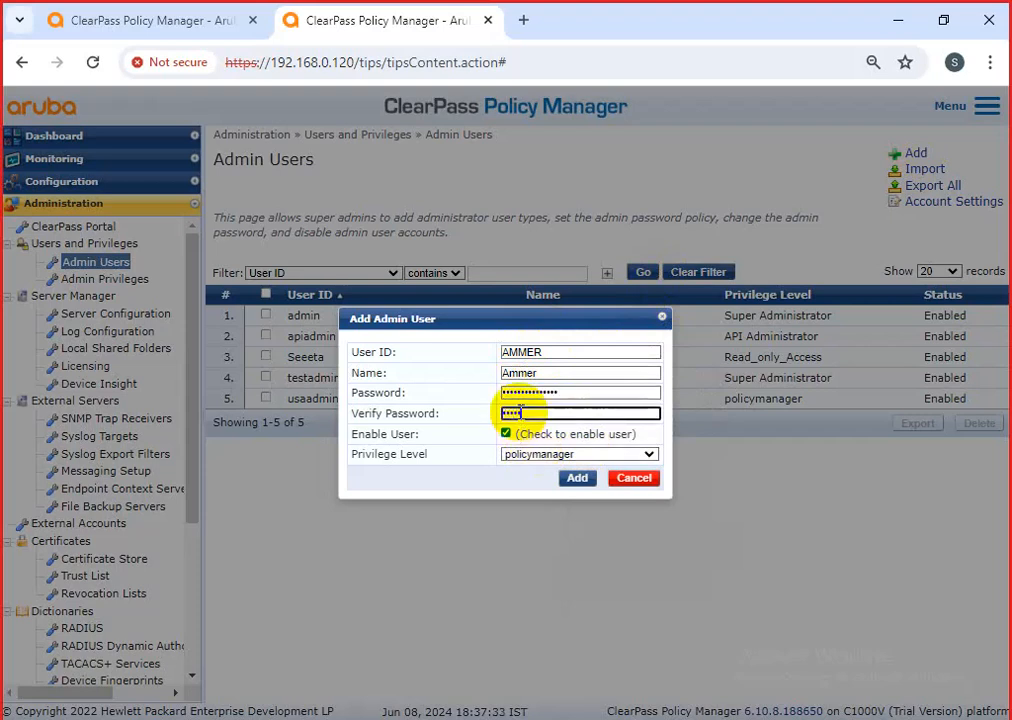
click(575, 459)
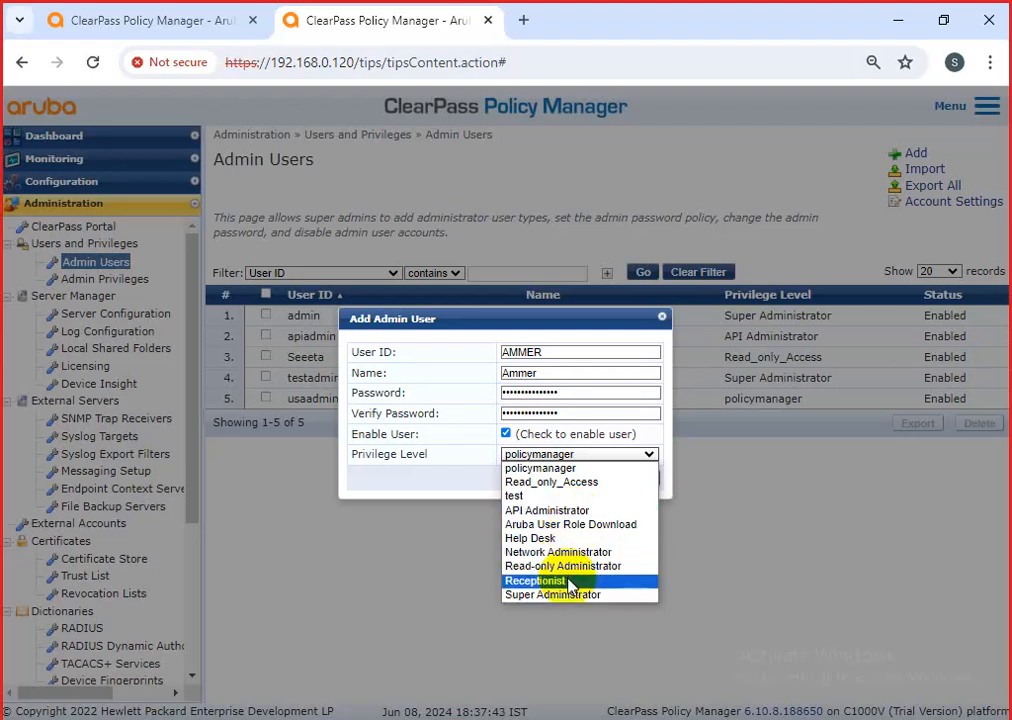
click(555, 483)
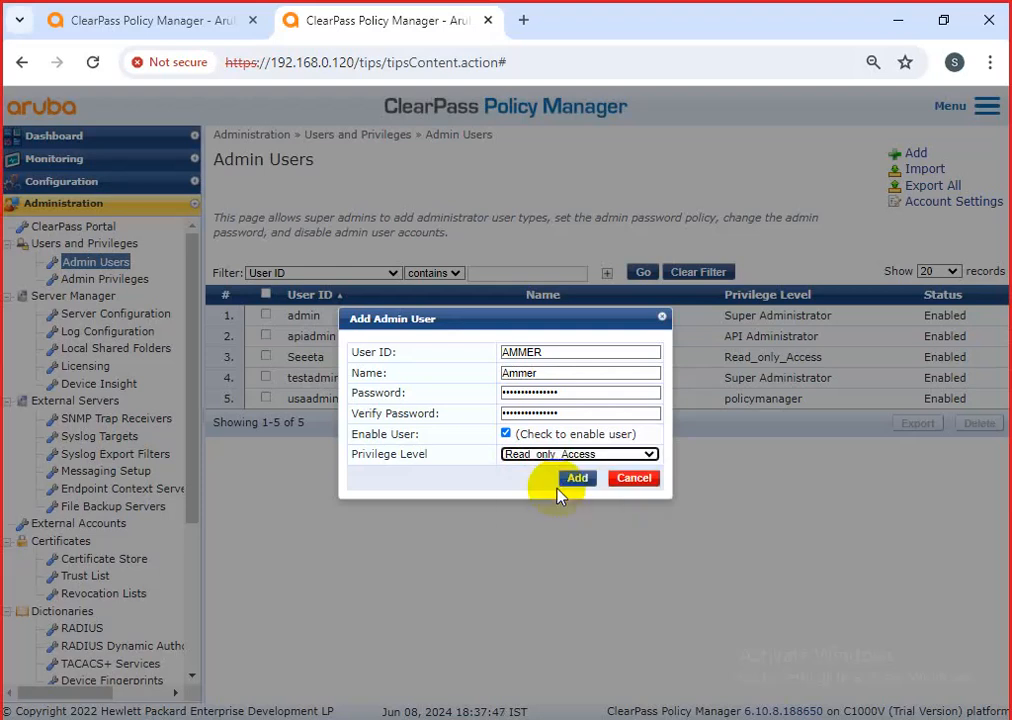
click(541, 374)
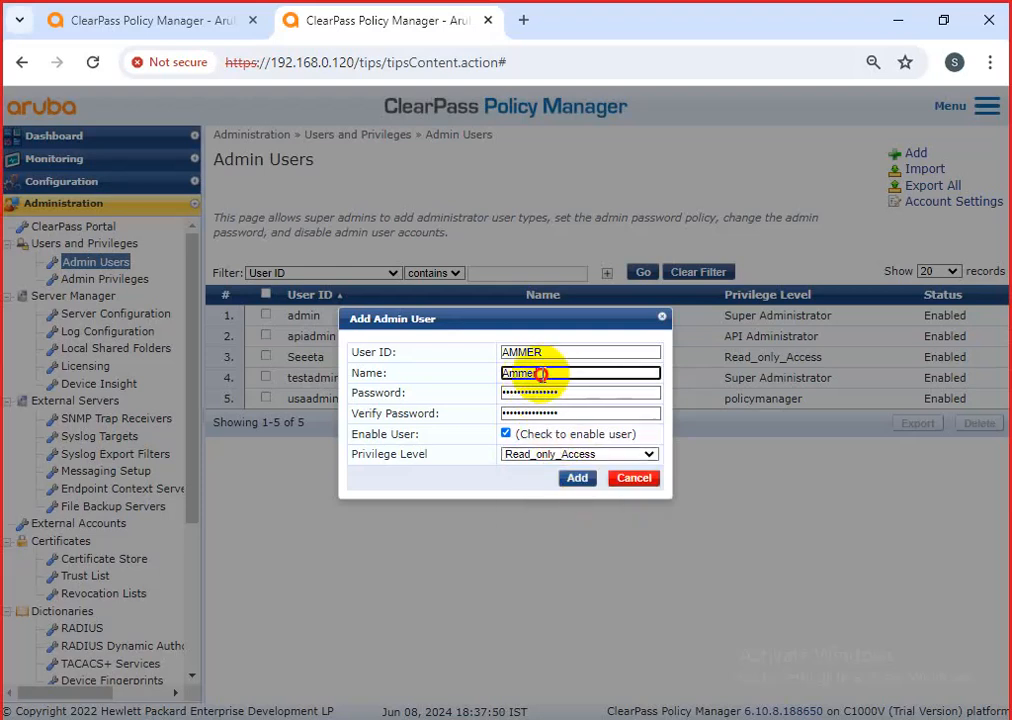
double_click(490, 374)
click(578, 480)
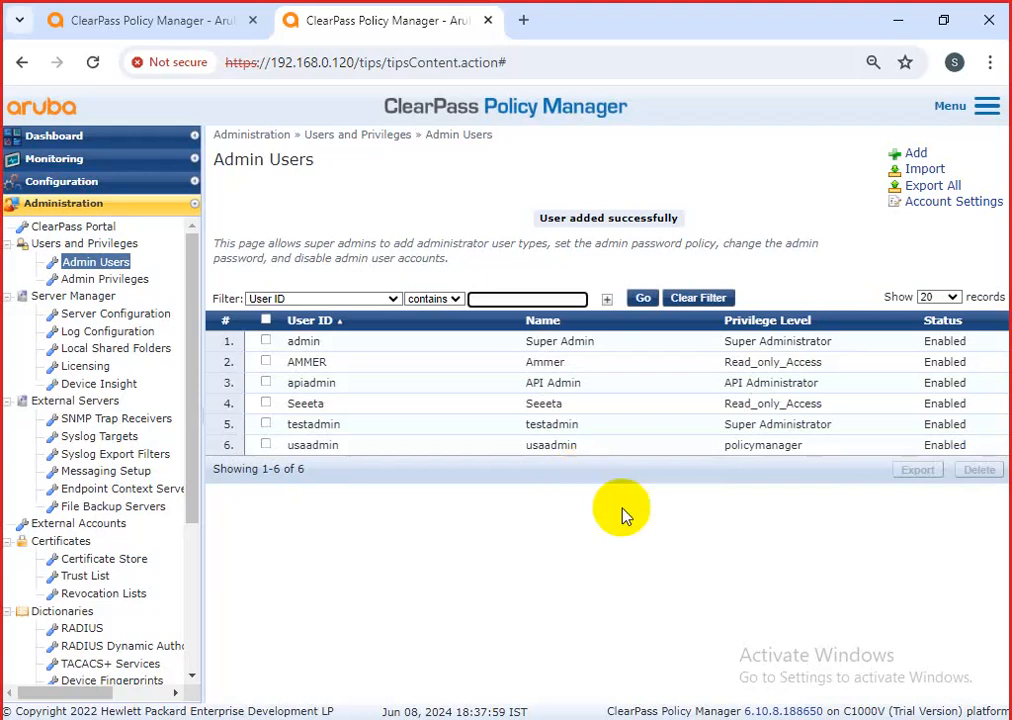
Log out of the administrator session from the Menu.
drag(575, 446, 272, 350)
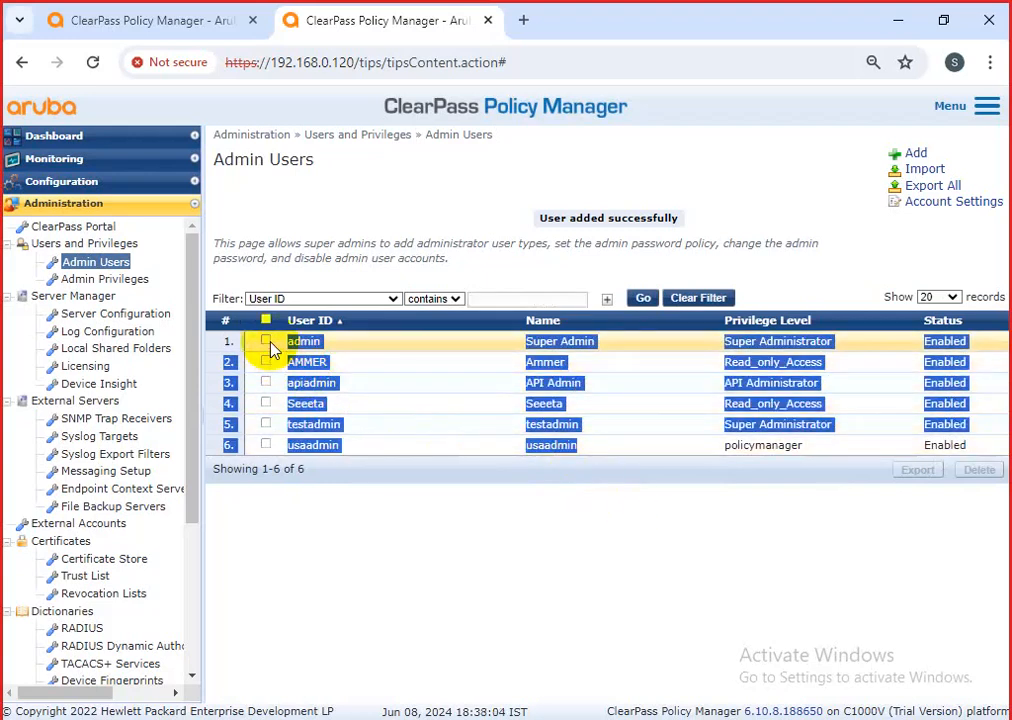
click(612, 585)
click(985, 108)
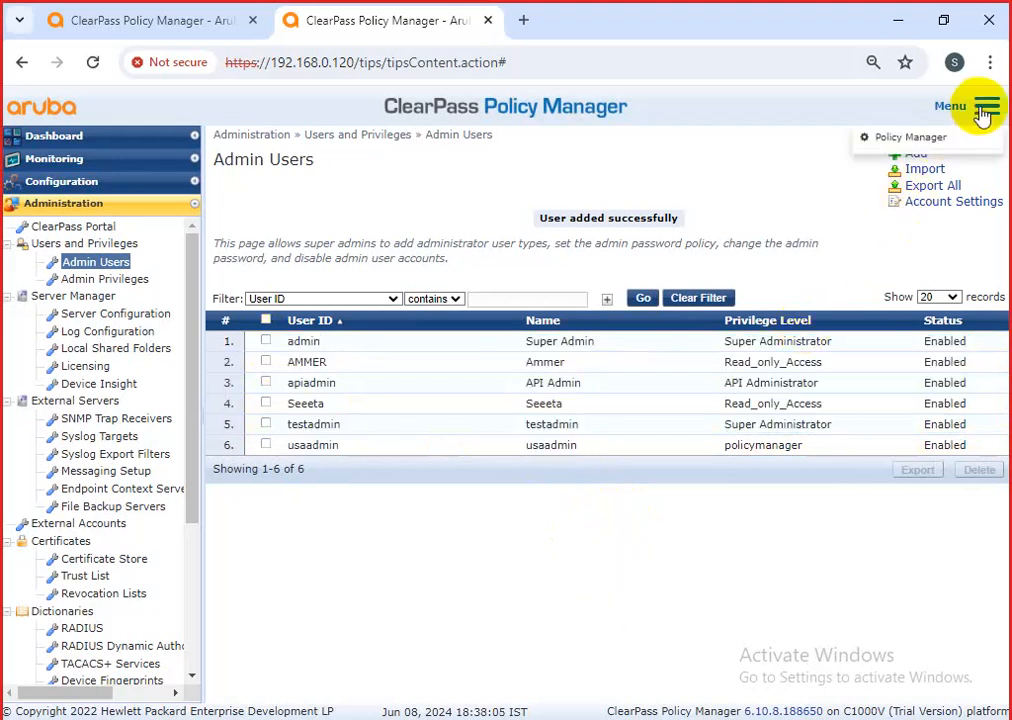
click(897, 286)
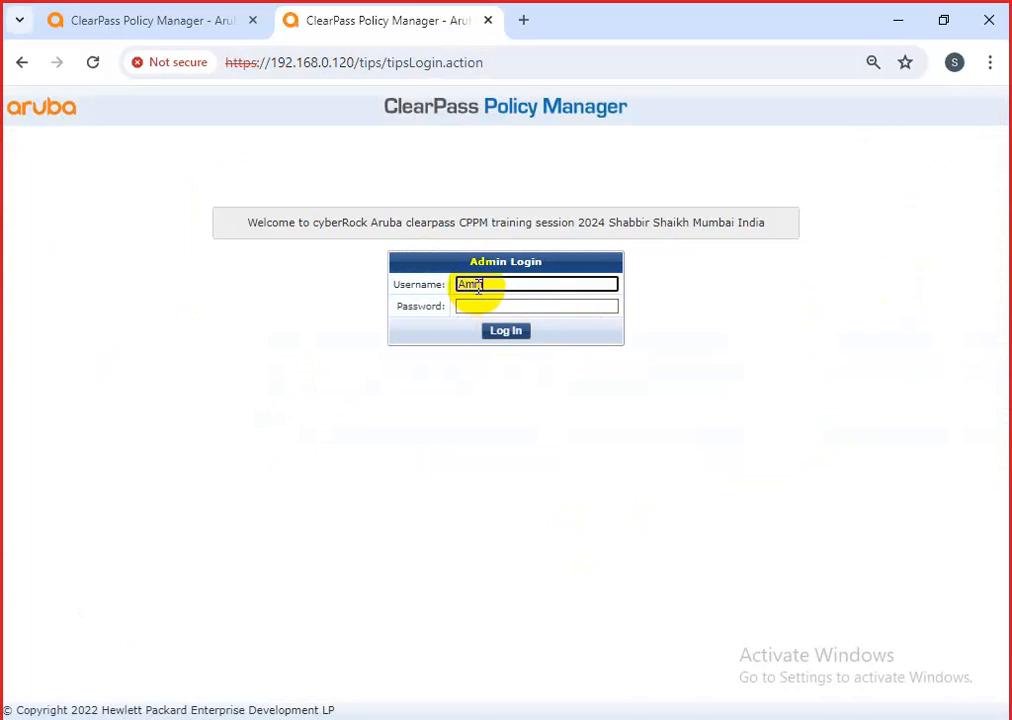
Sign in as the new read-only user, retrying after one failed attempt.
key(Tab)
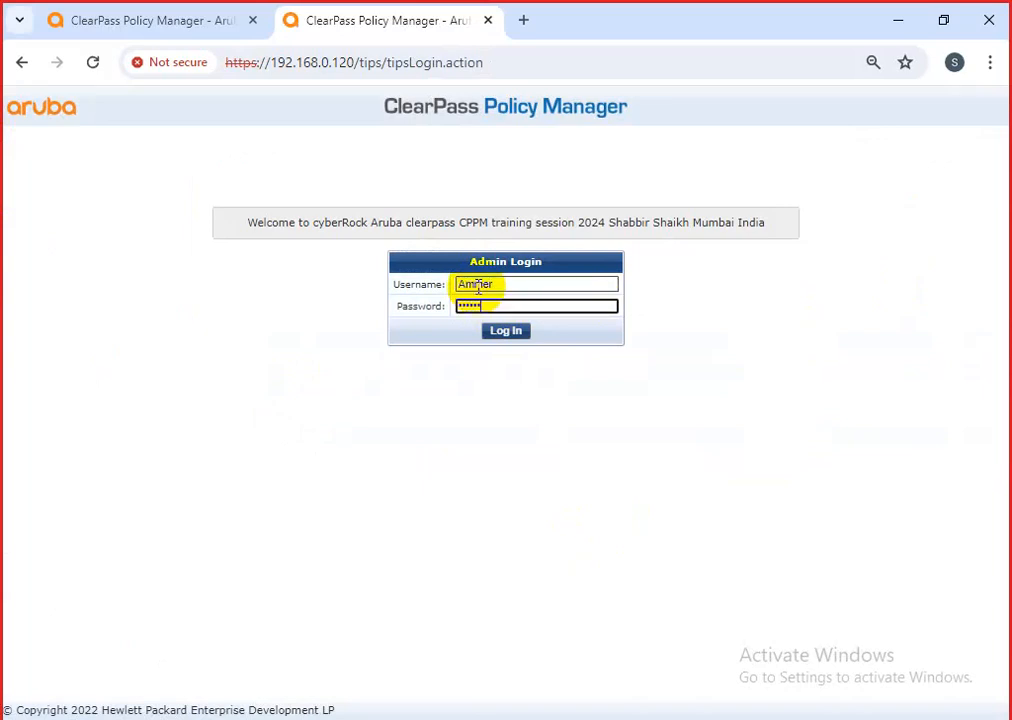
key(Return)
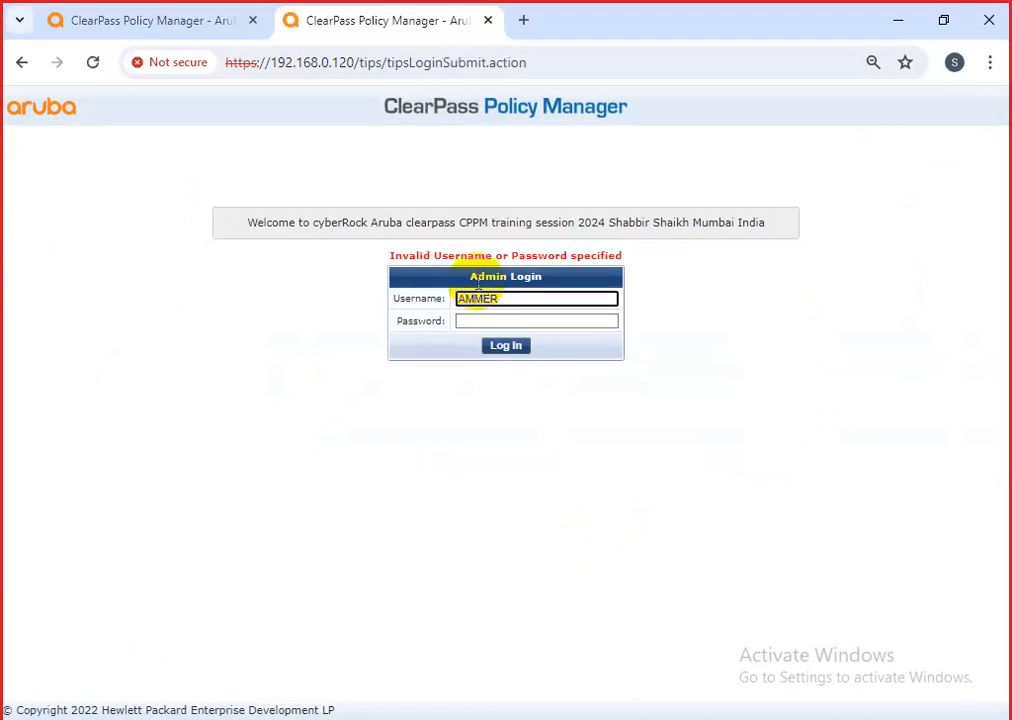
click(514, 320)
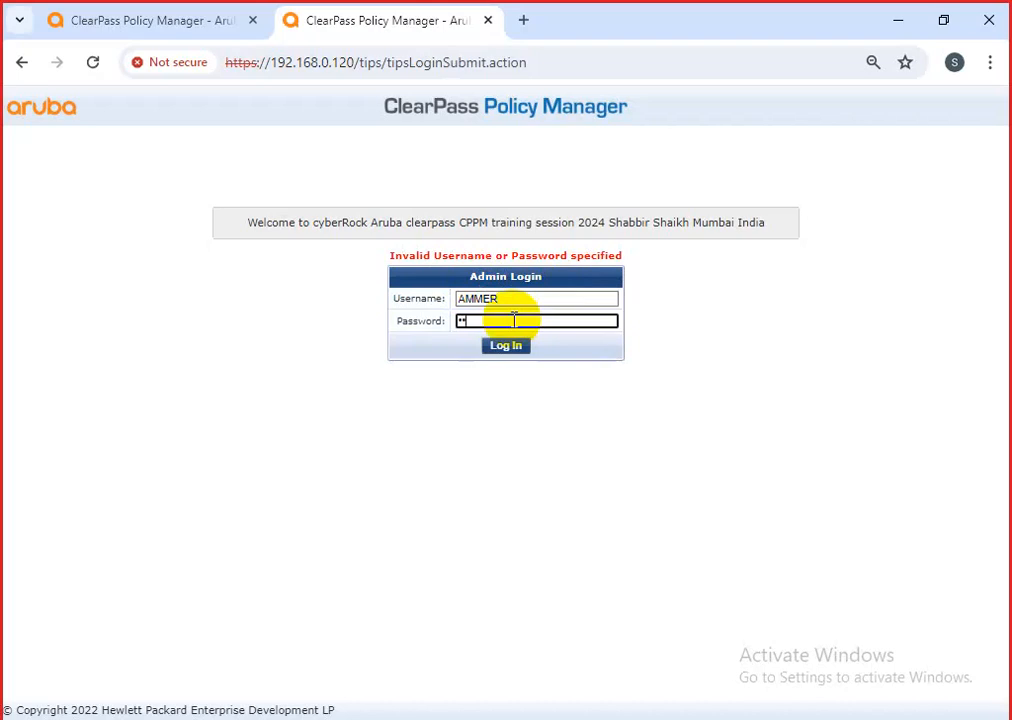
key(Return)
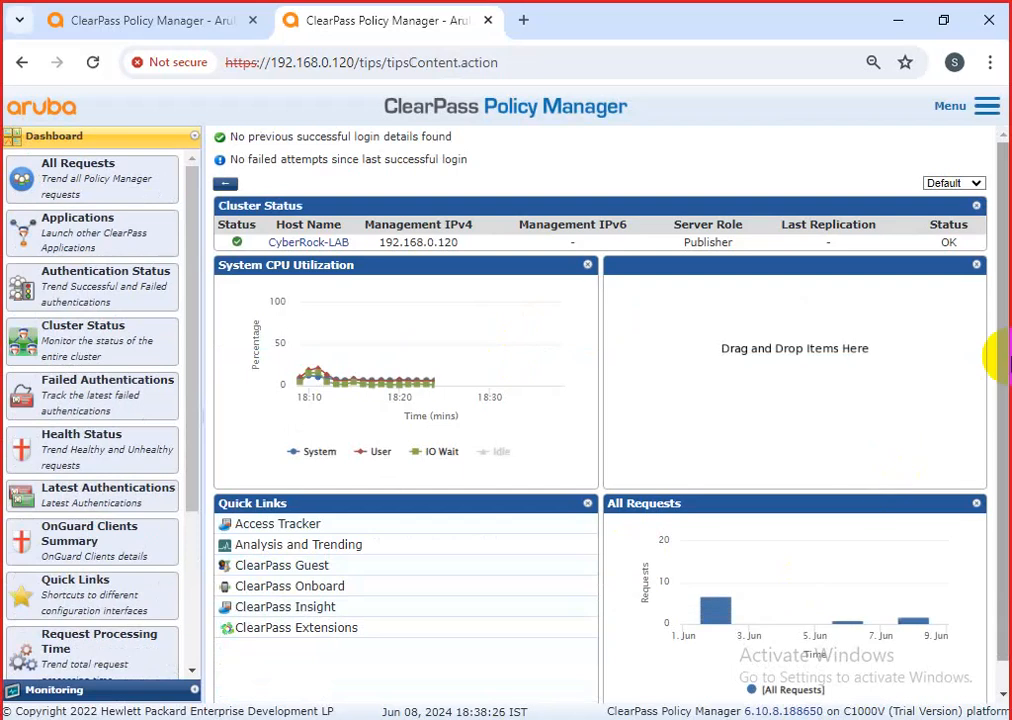
Check the signed-in read-only user in the Menu and log out.
click(987, 106)
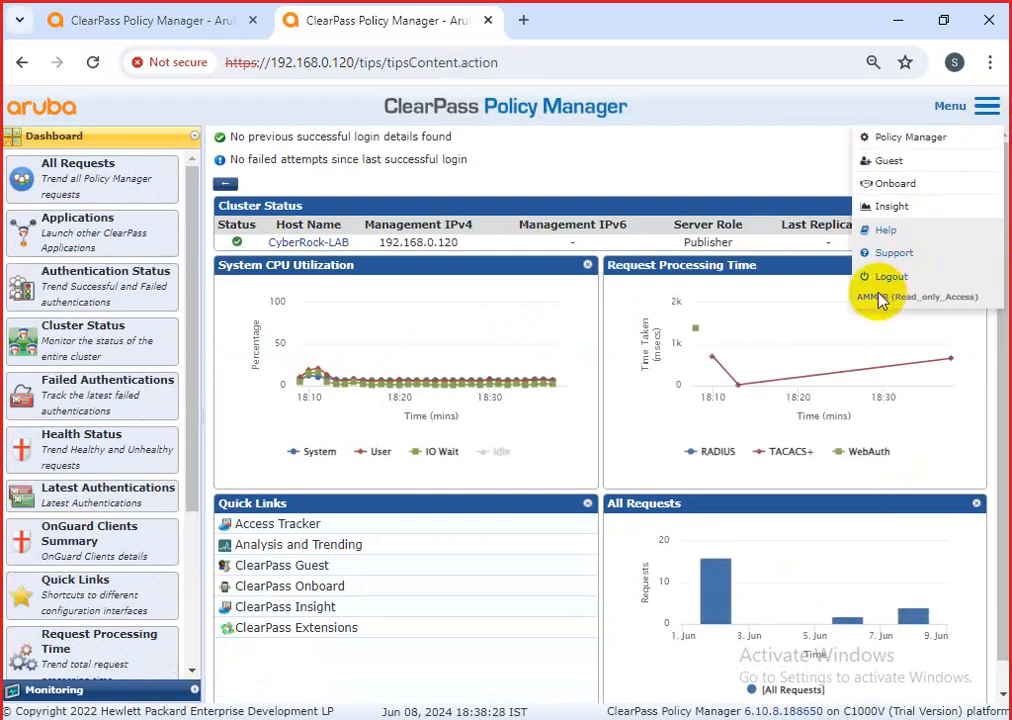
drag(855, 299, 979, 299)
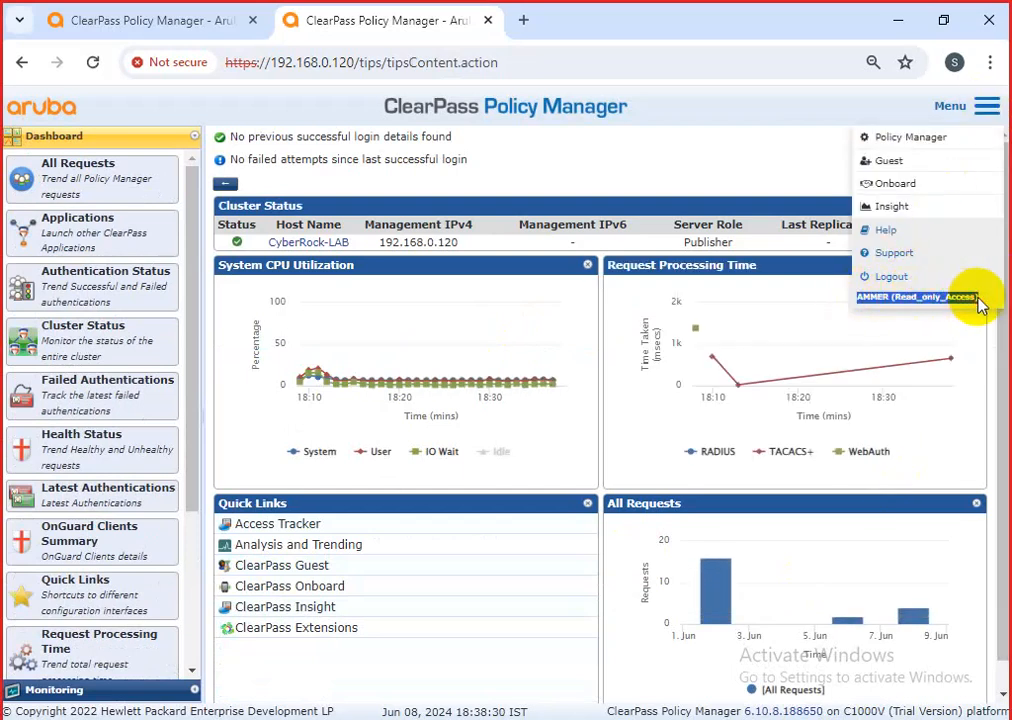
click(987, 107)
drag(858, 299, 978, 299)
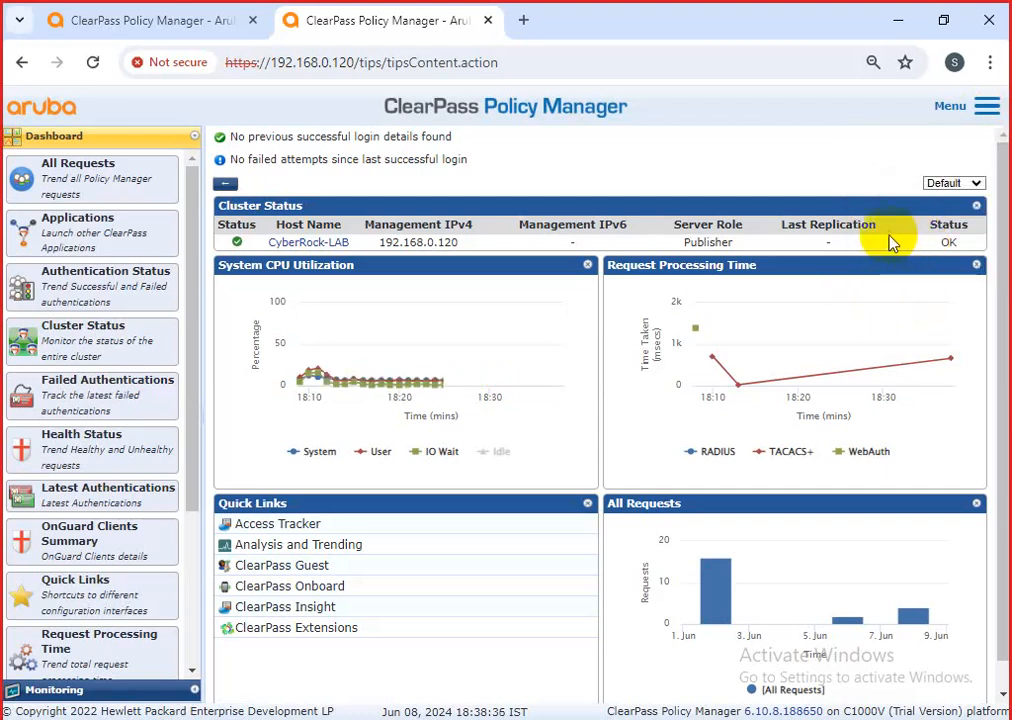
click(987, 106)
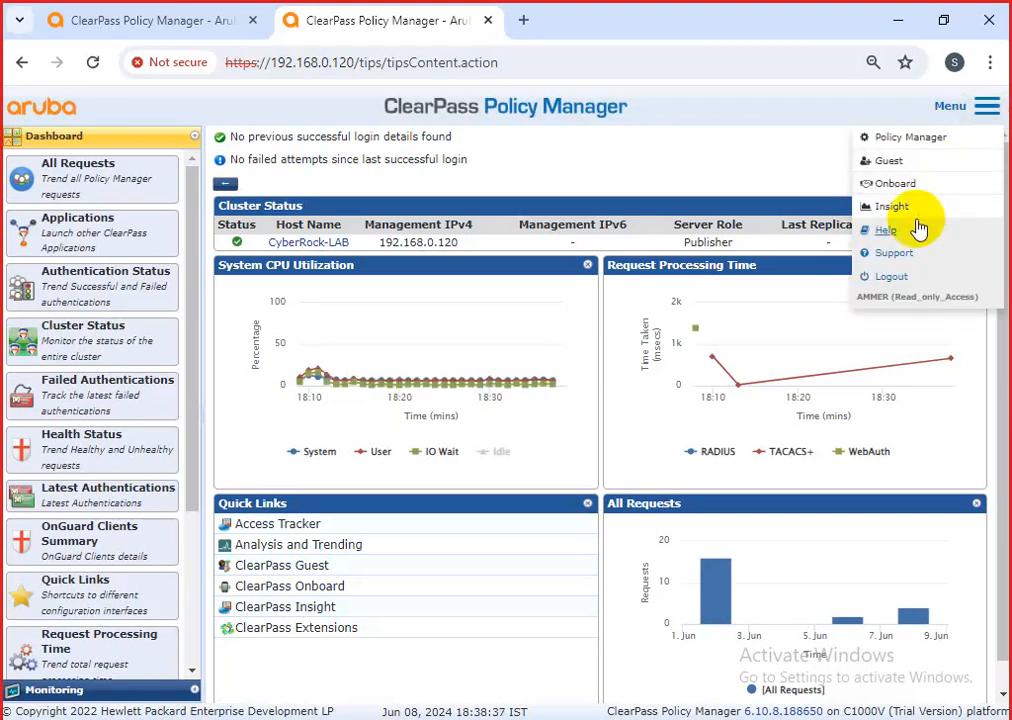
click(893, 278)
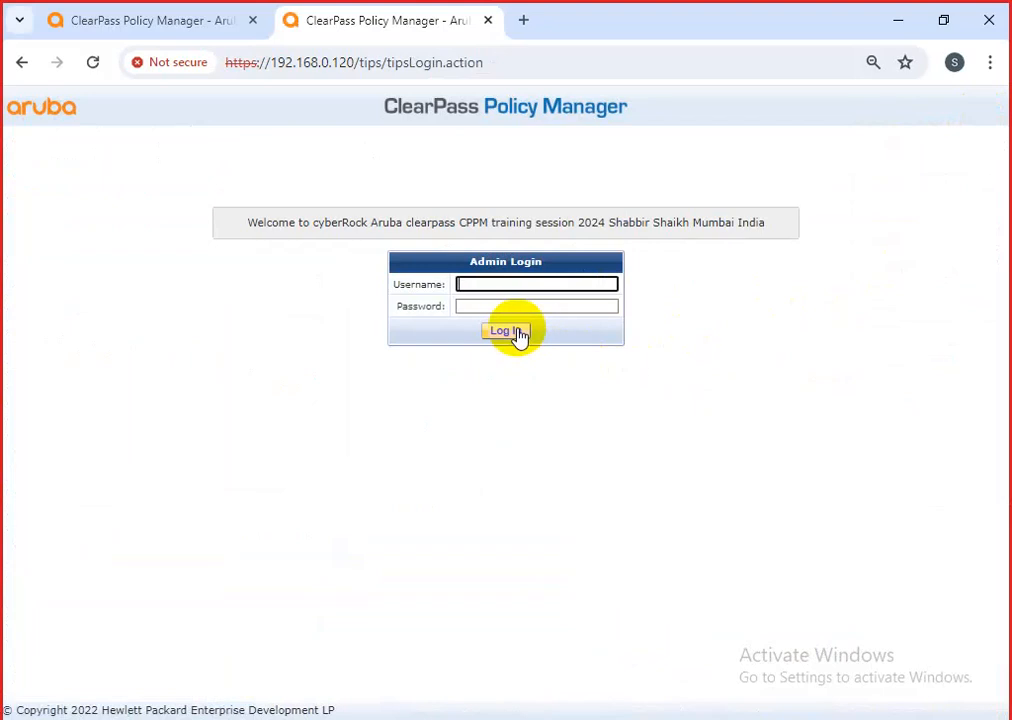
Log back in as admin and expand the Administration tree.
text(admin)
key(Tab)
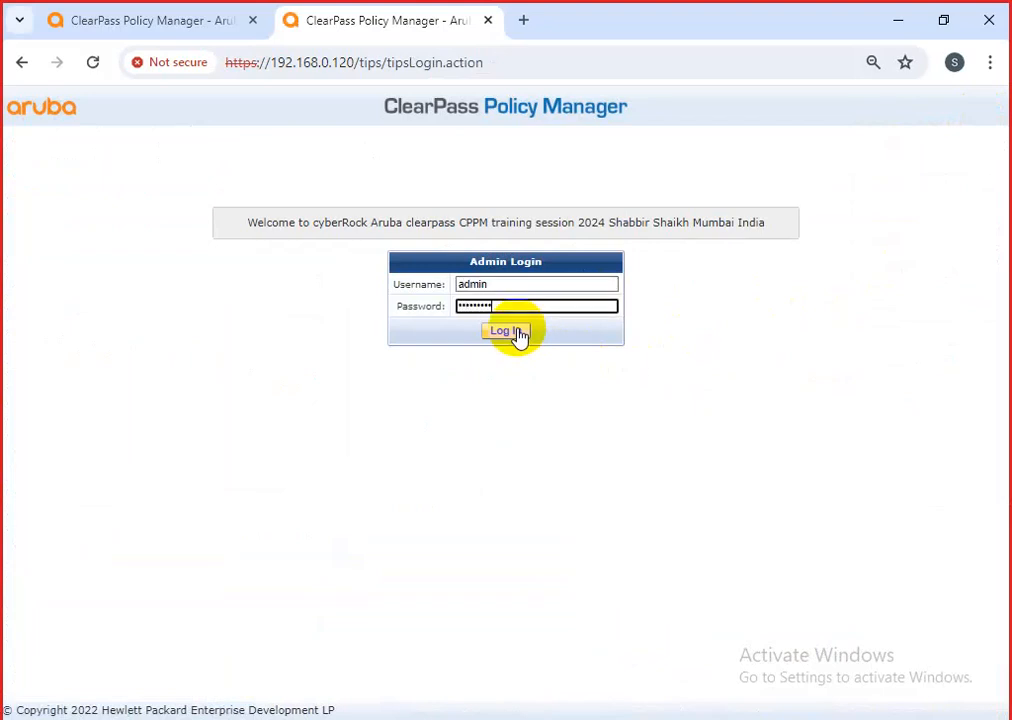
click(515, 332)
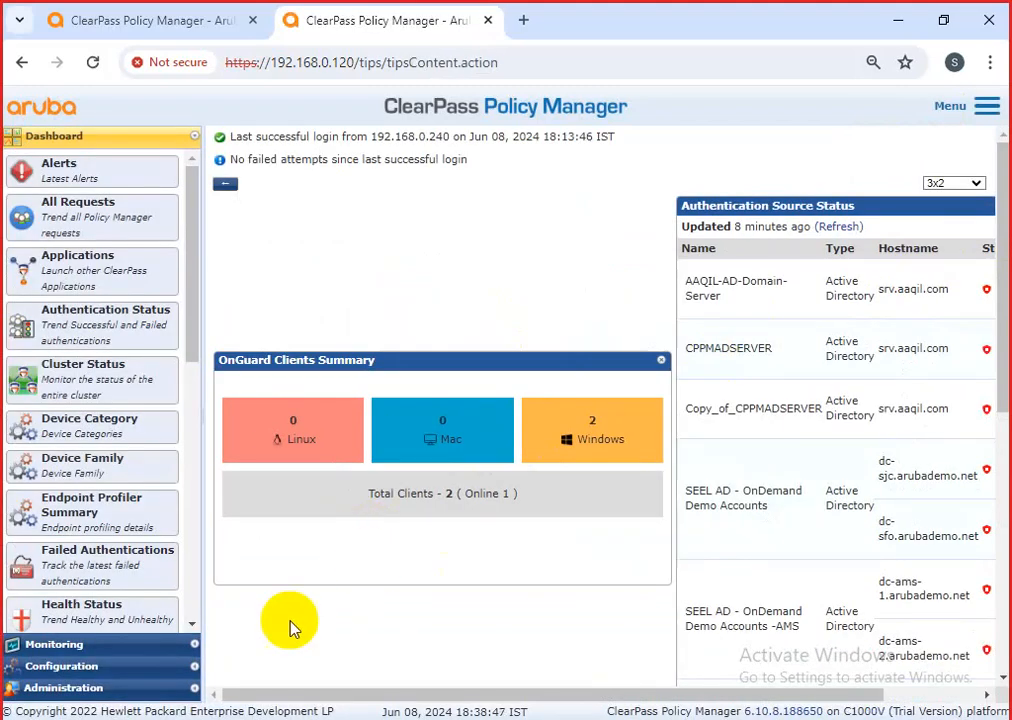
click(88, 688)
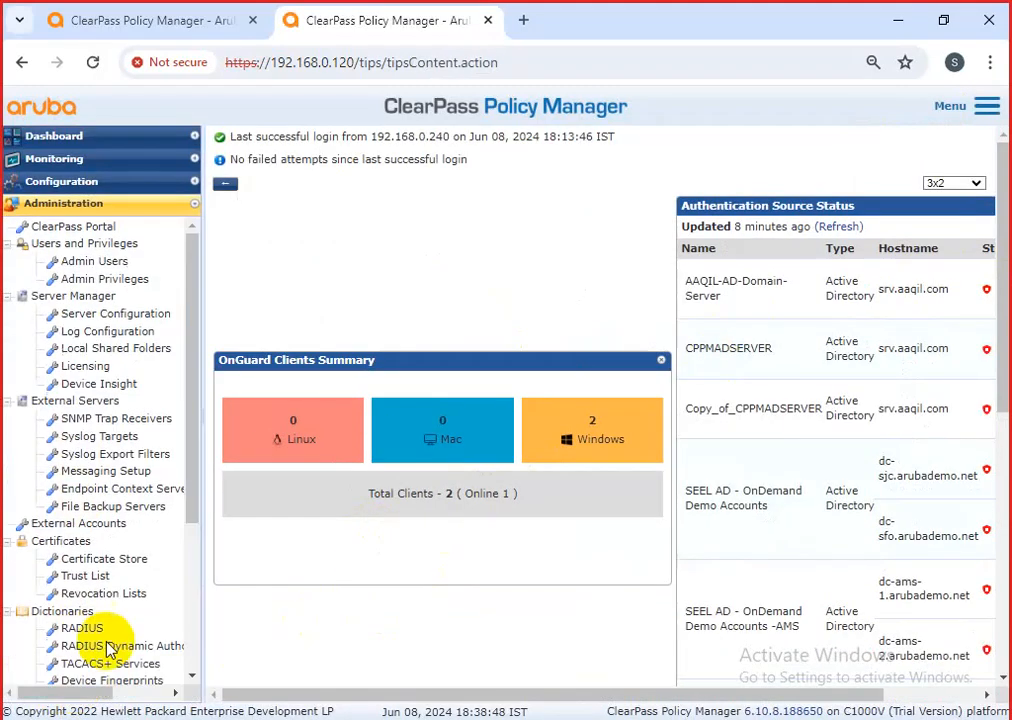
Go to Admin Users and open Account Settings, showing the Password Policy tab.
click(92, 262)
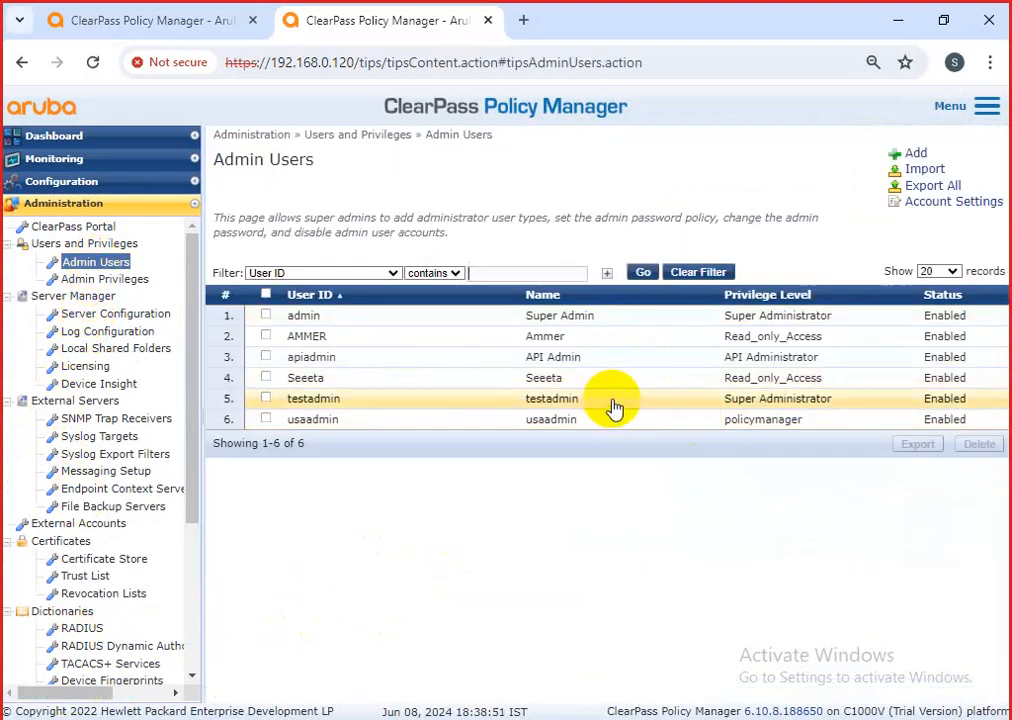
click(841, 521)
drag(841, 521, 265, 306)
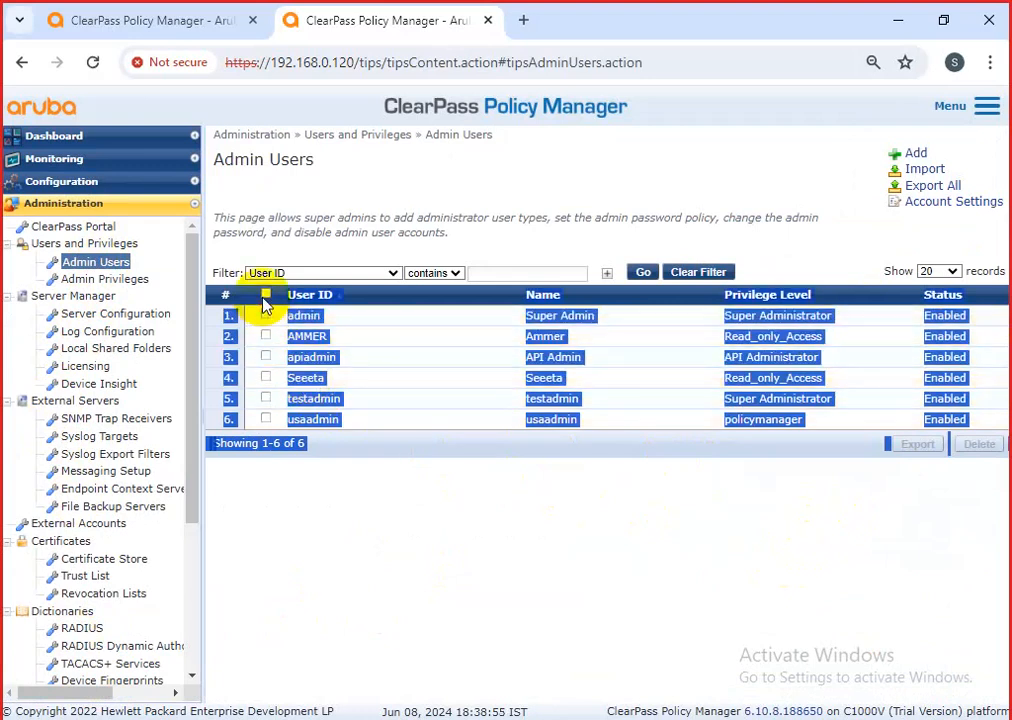
click(540, 500)
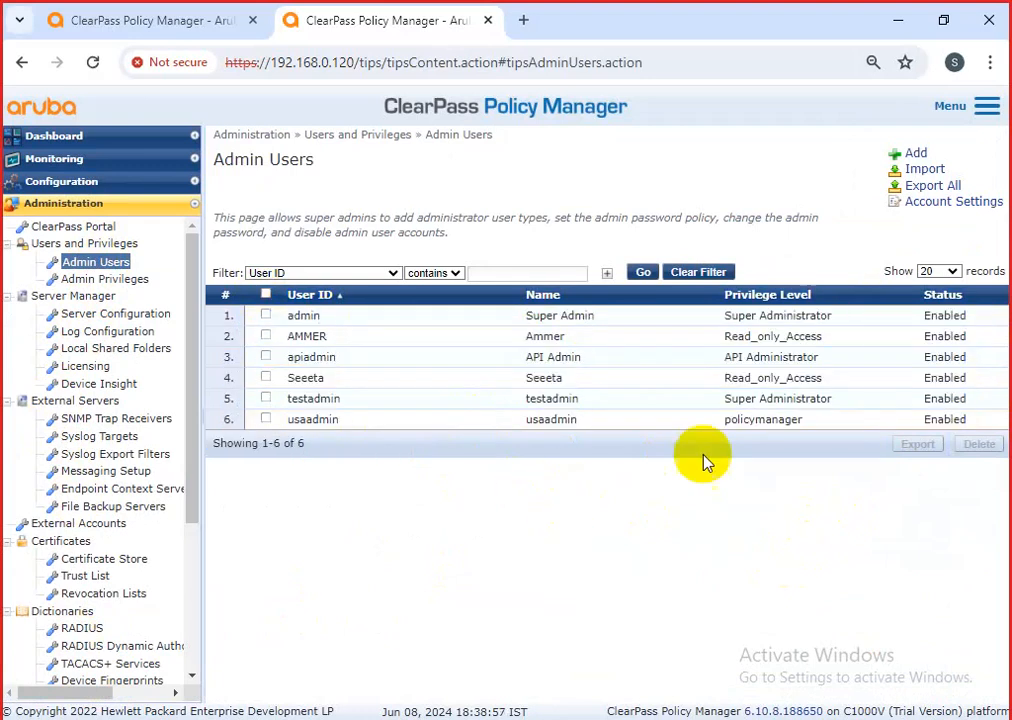
click(927, 204)
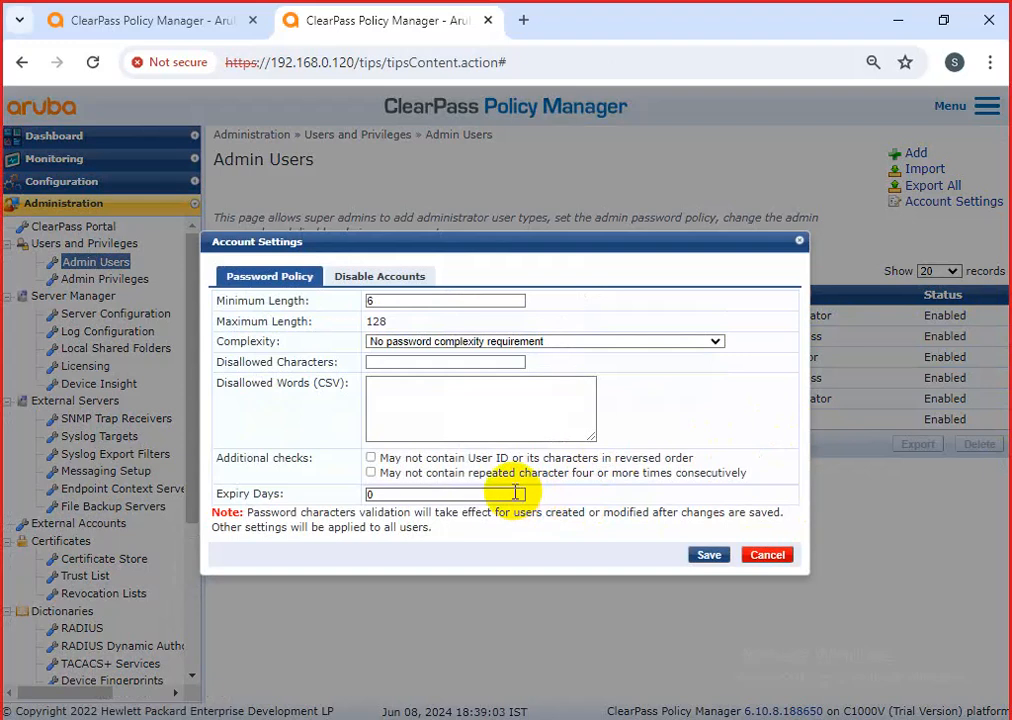
Require uppercase, lowercase, digit and symbol, and disallow the characters @!#.
double_click(401, 302)
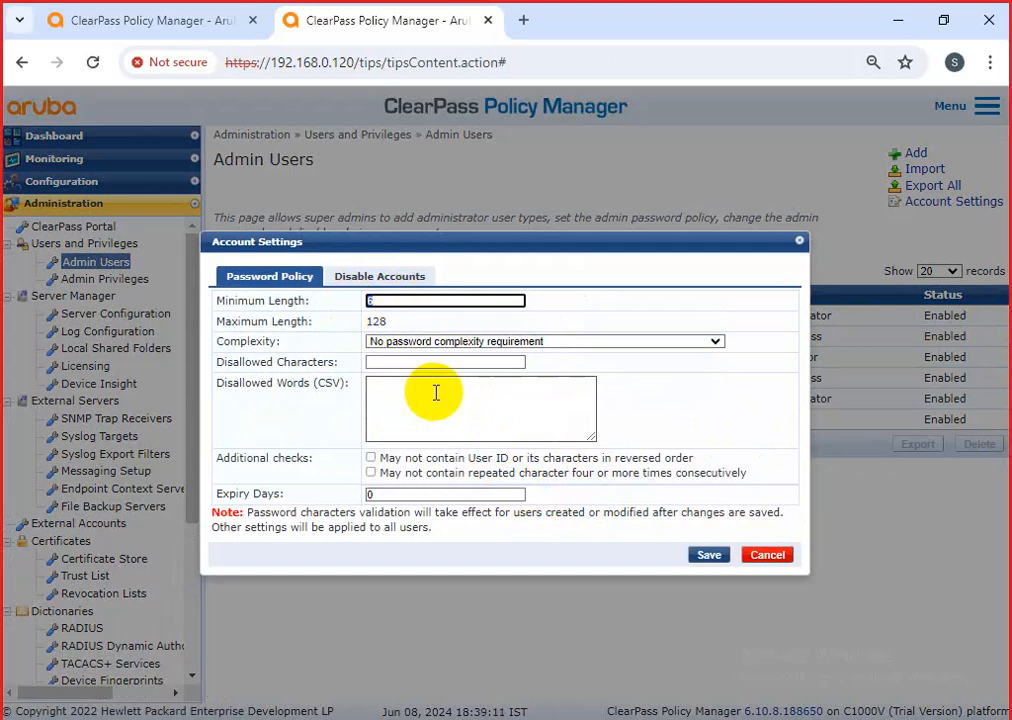
click(425, 343)
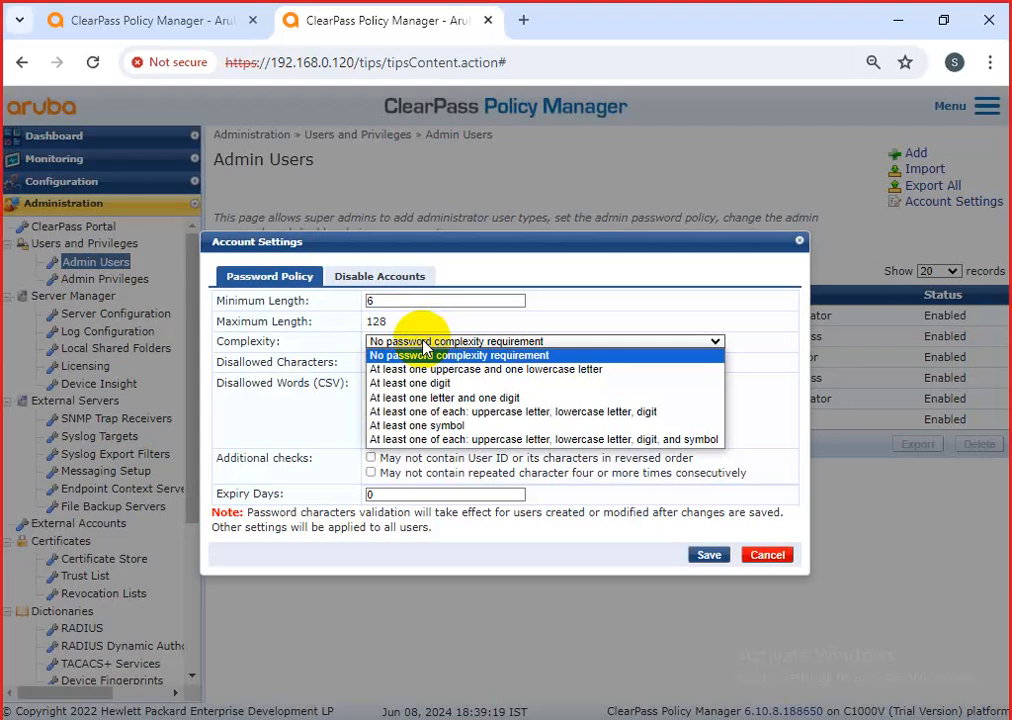
click(497, 438)
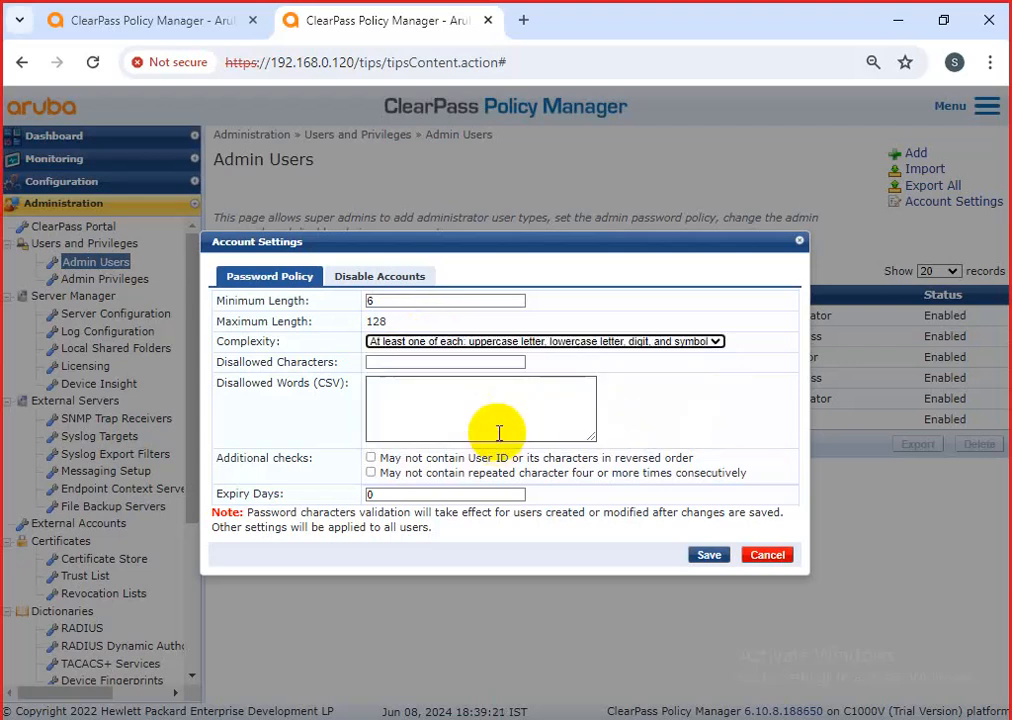
click(402, 362)
click(434, 402)
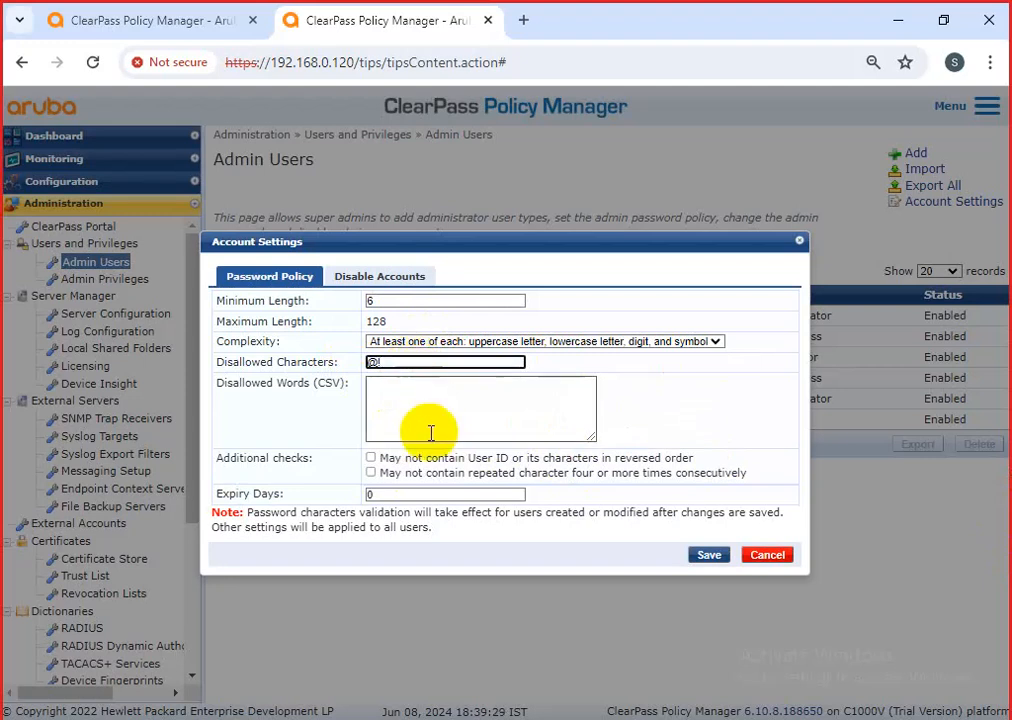
text(#)
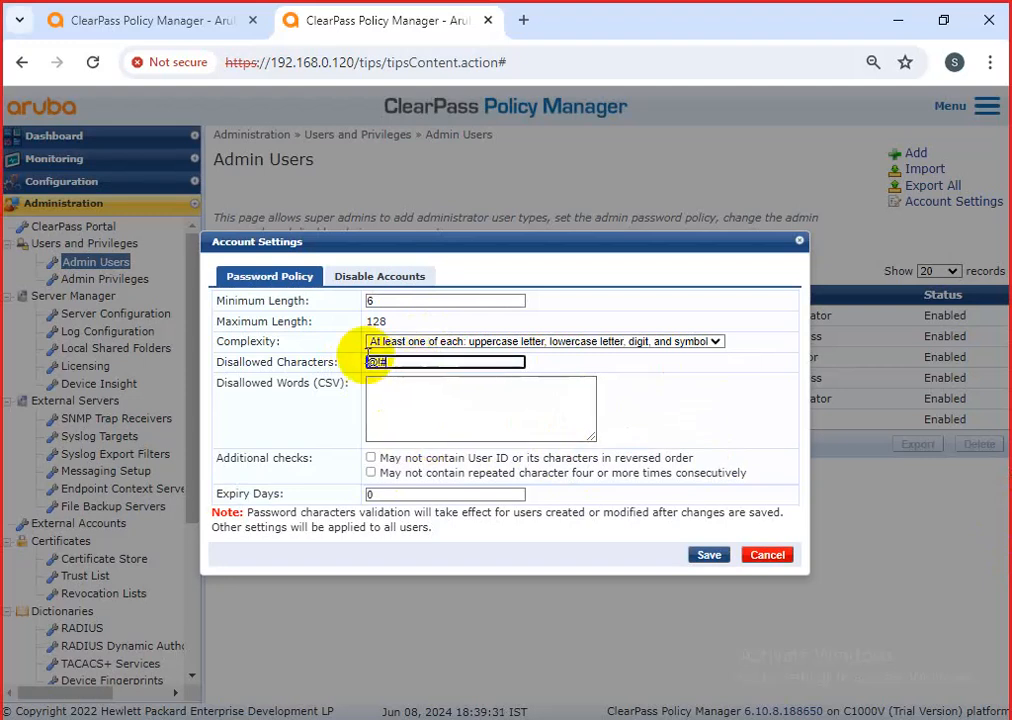
drag(405, 364, 364, 360)
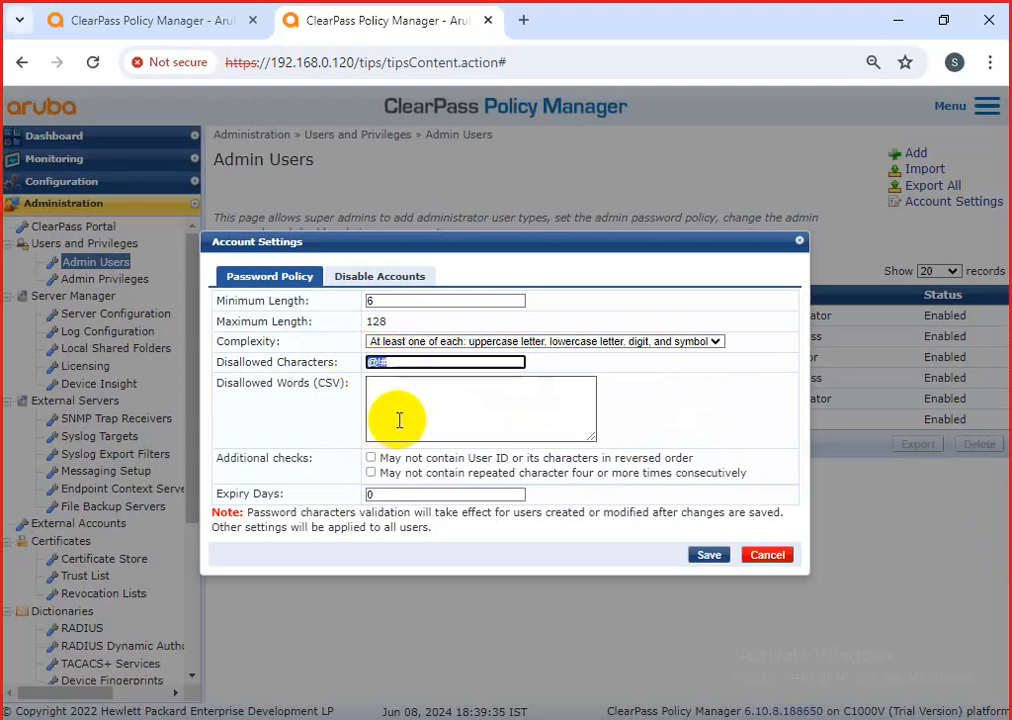
click(403, 360)
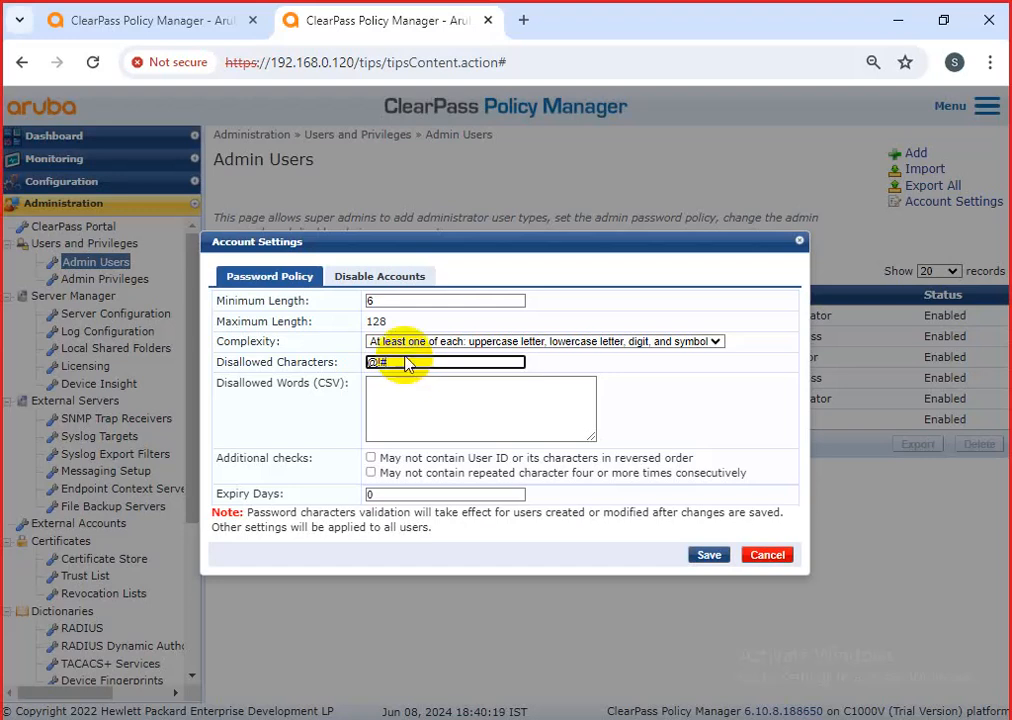
Set password expiry to 90 days and save the account settings.
double_click(373, 493)
key(BackSpace)
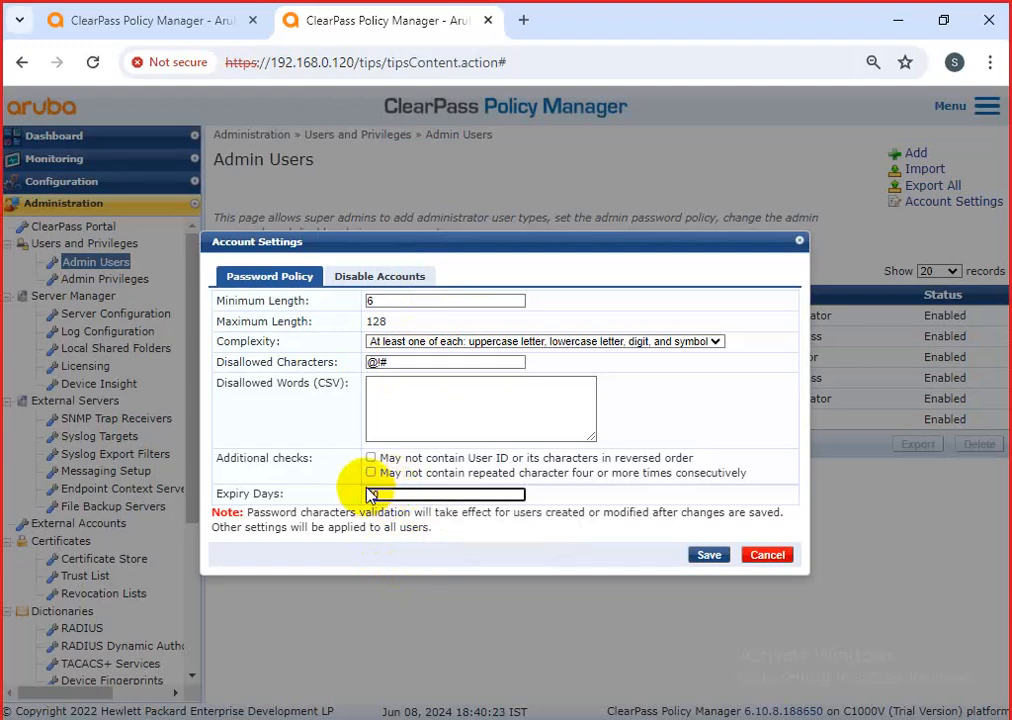
text(90)
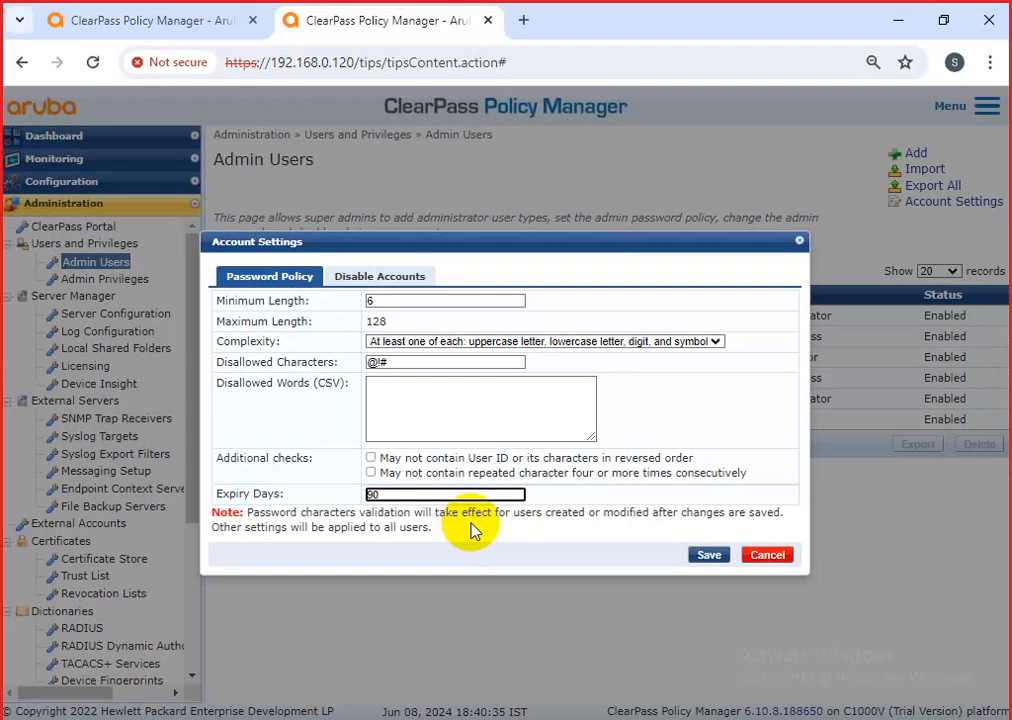
click(710, 557)
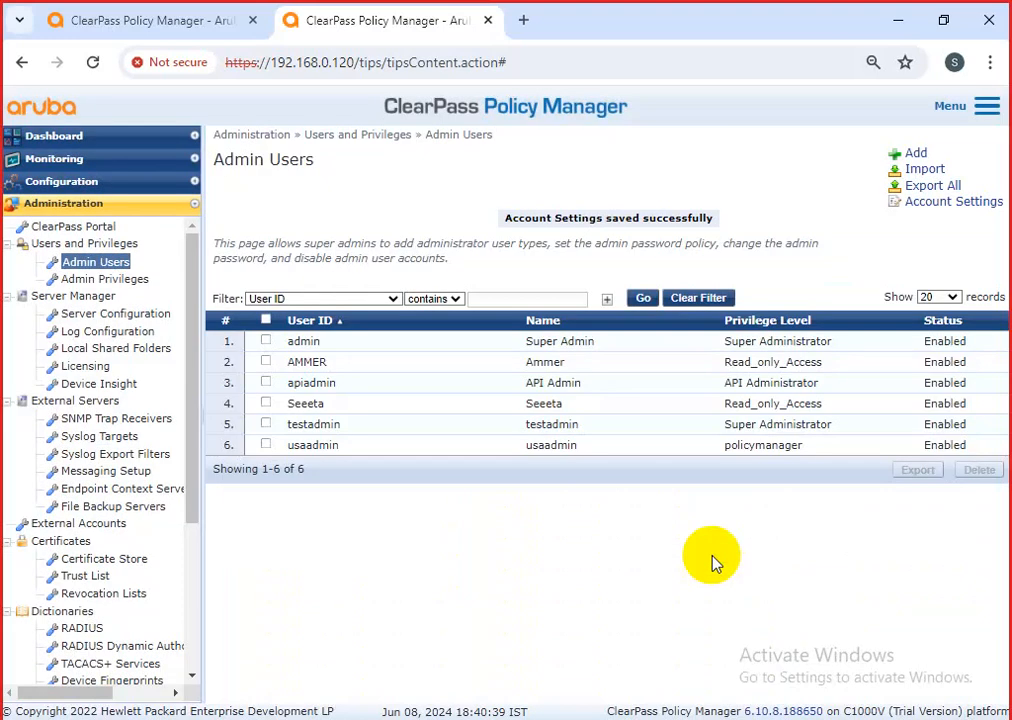
Reopen Account Settings and set the Disable Accounts failed-attempts count to 0.
click(915, 200)
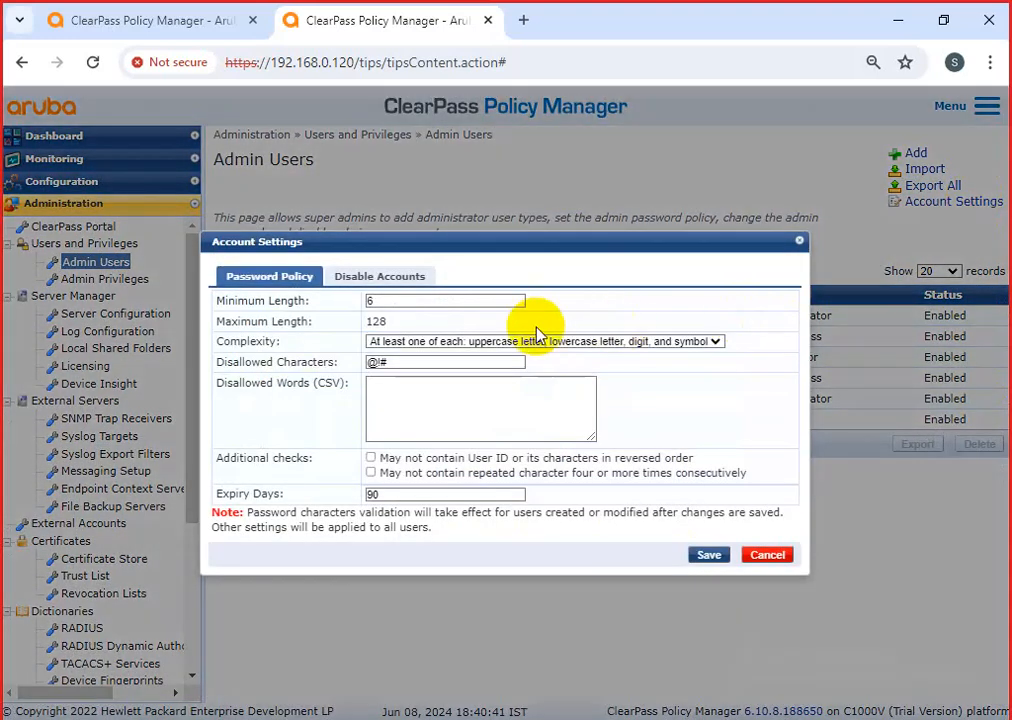
click(402, 279)
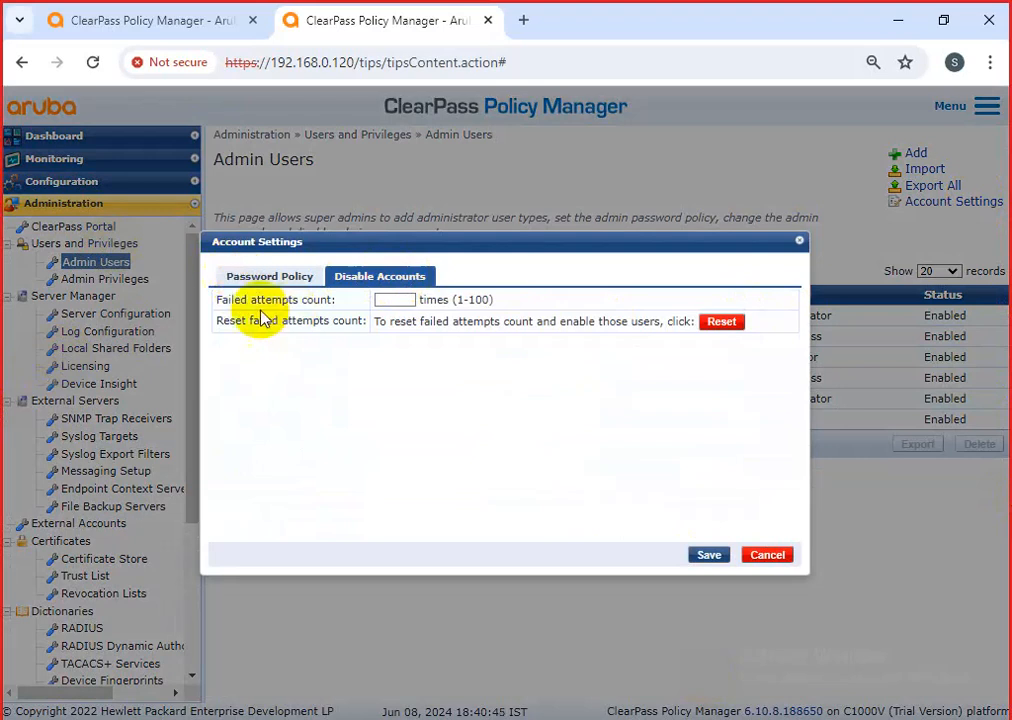
drag(218, 300, 392, 300)
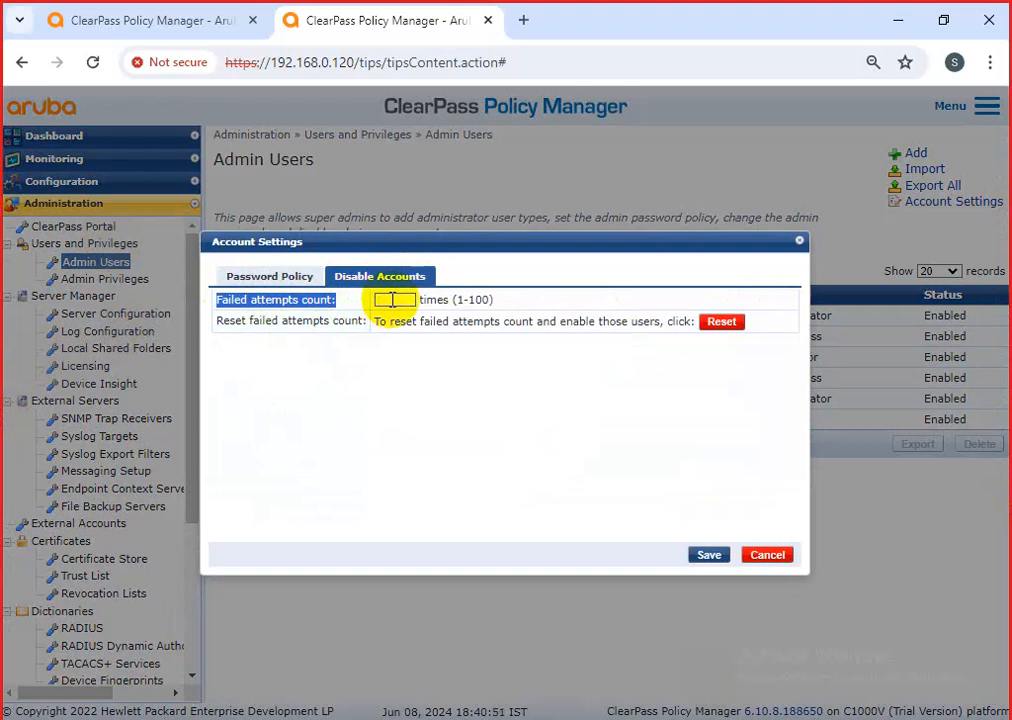
click(392, 300)
click(385, 344)
drag(380, 328, 573, 448)
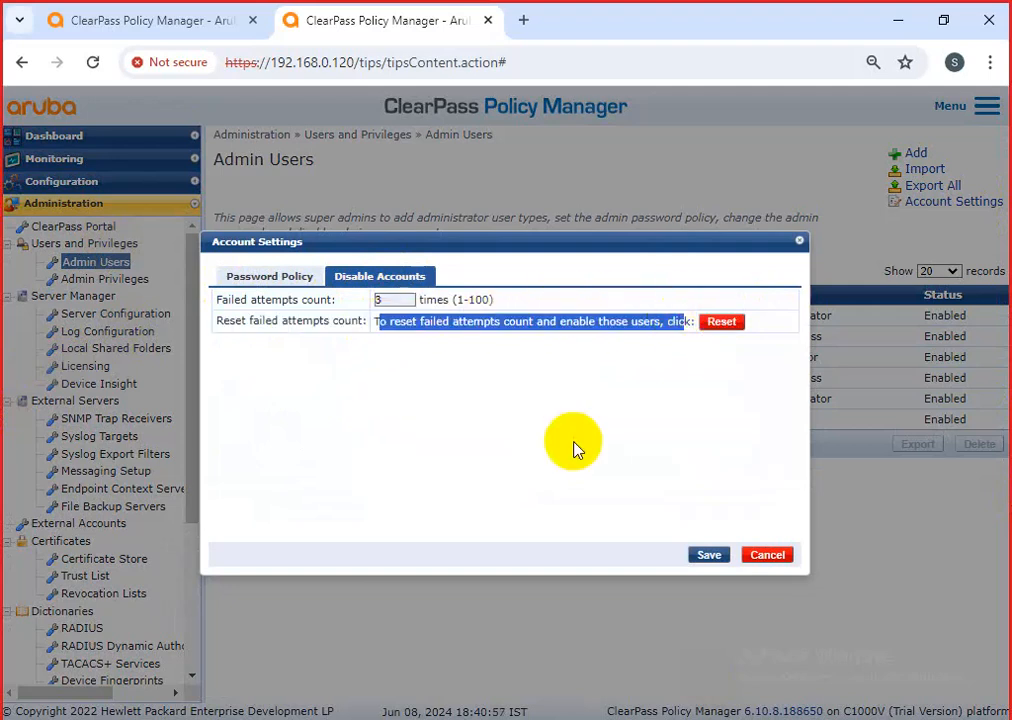
double_click(400, 301)
text(0)
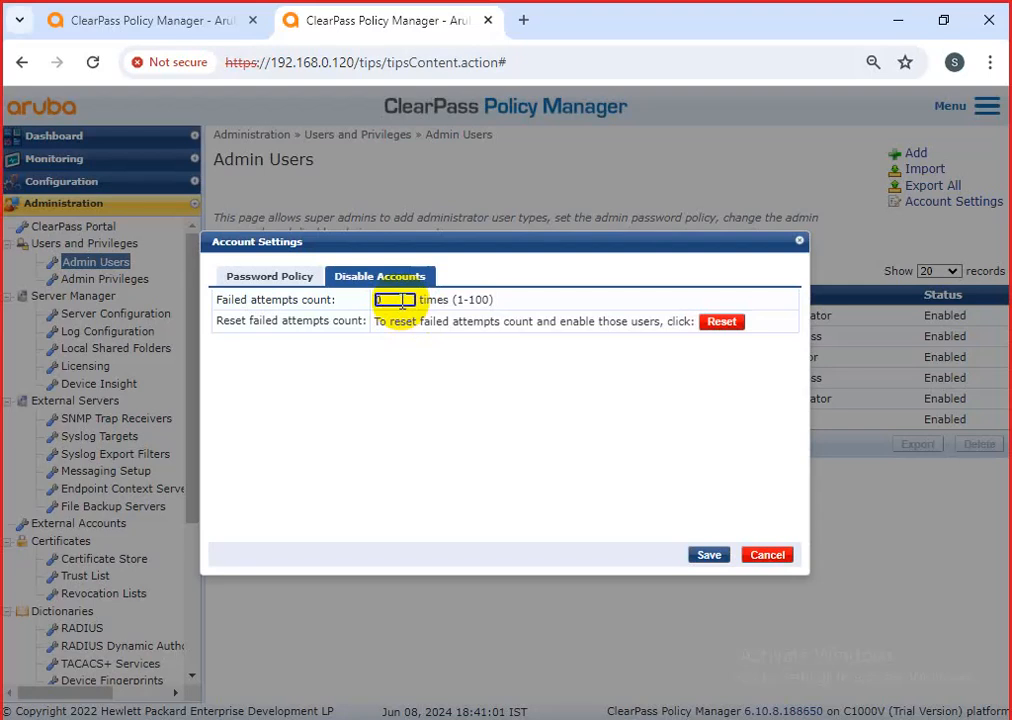
click(292, 281)
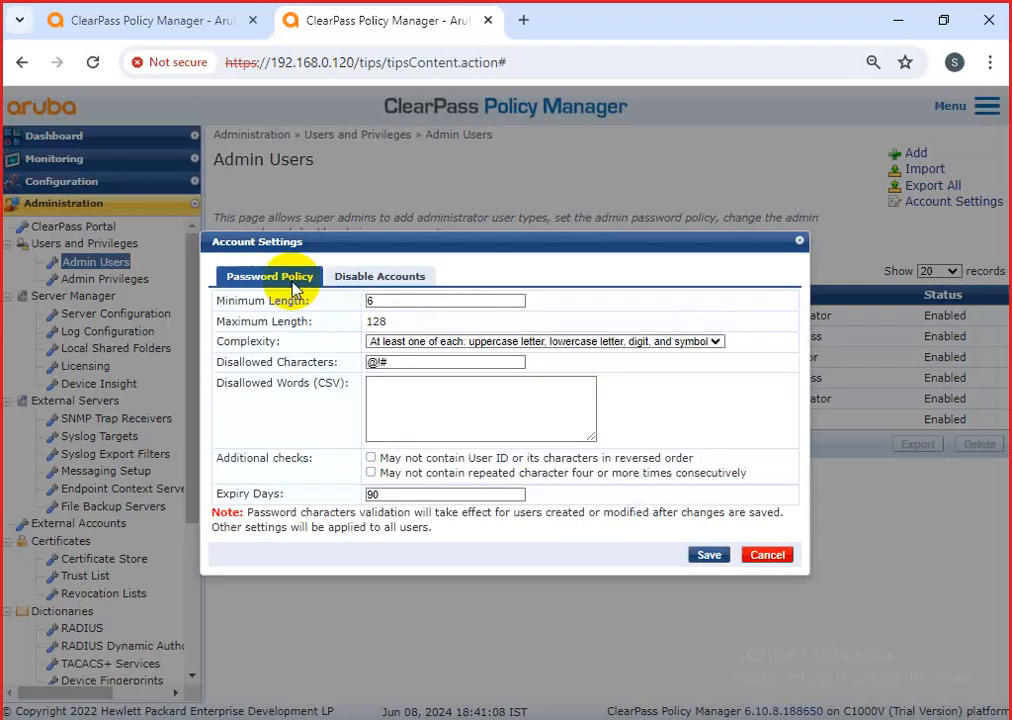
Set no password complexity and clear the disallowed characters and expiry days.
click(429, 341)
click(420, 355)
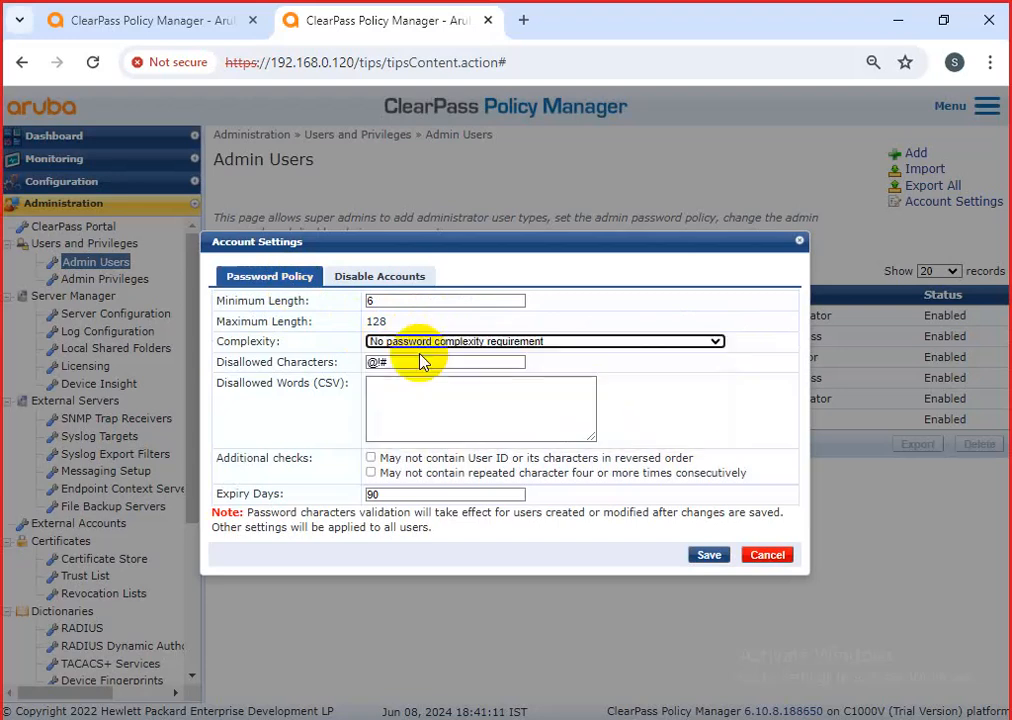
drag(348, 366, 242, 368)
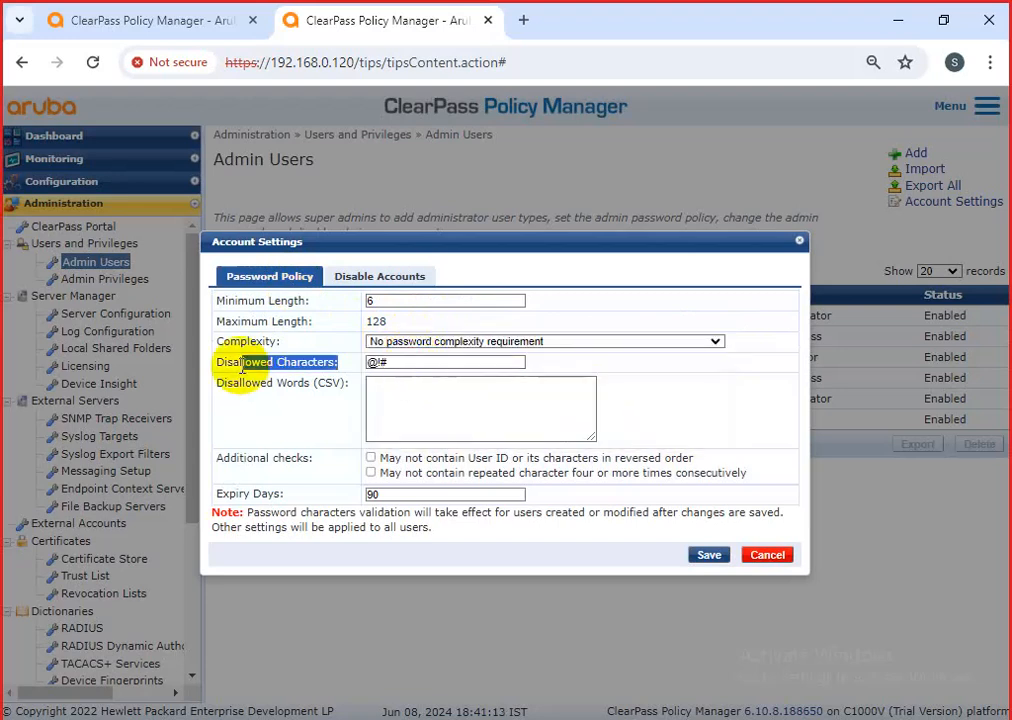
drag(405, 363, 324, 373)
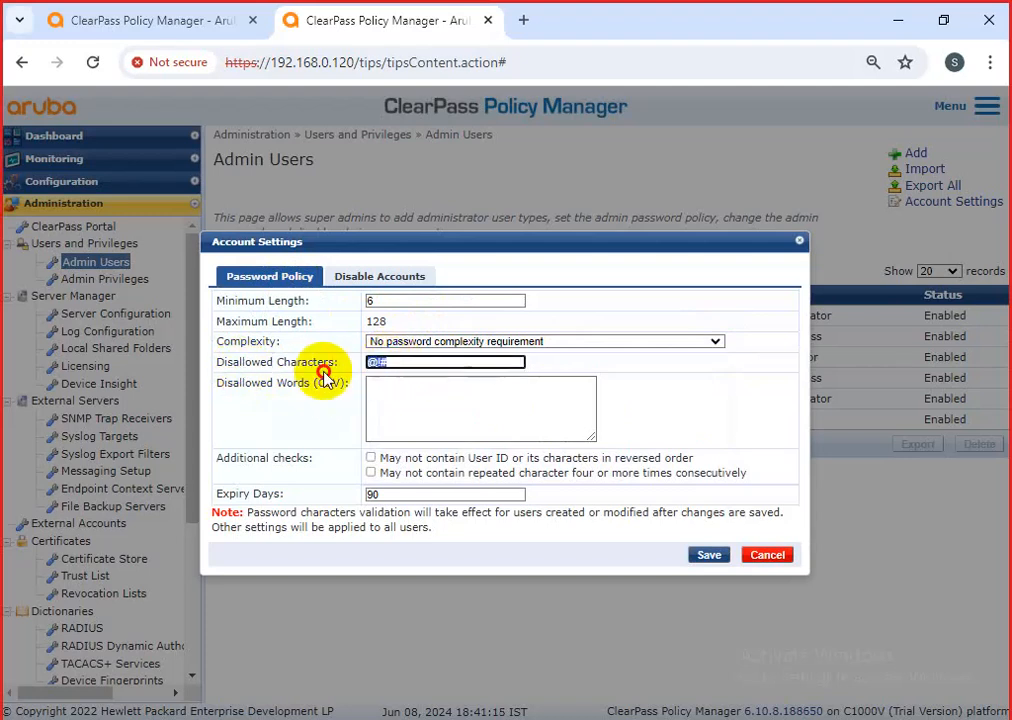
key(BackSpace)
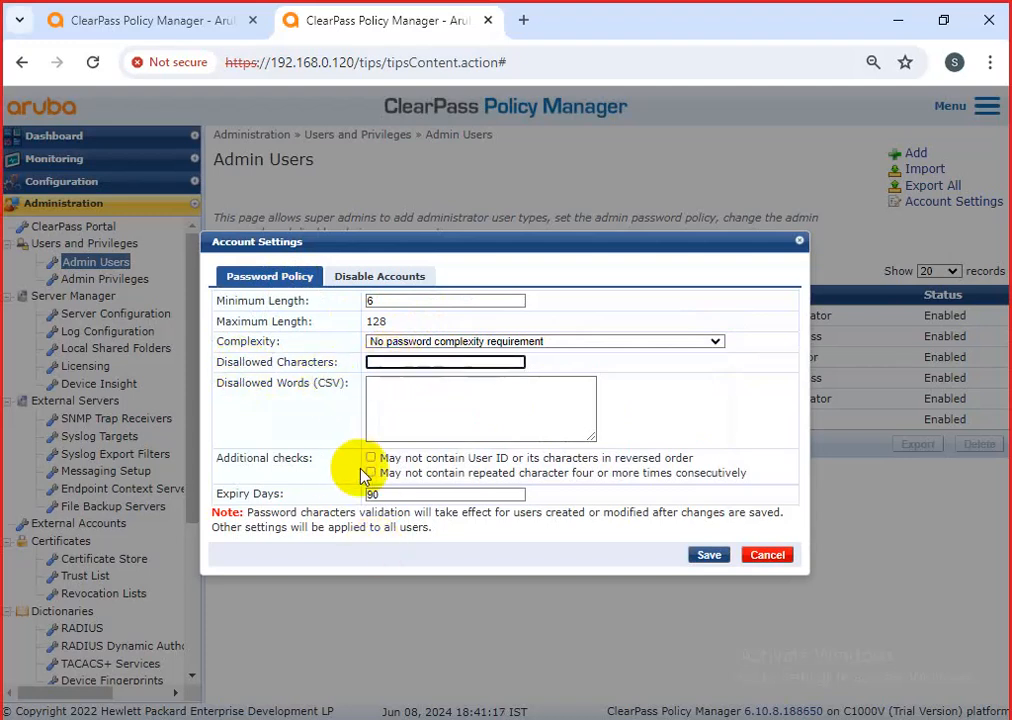
drag(373, 494, 334, 494)
key(BackSpace)
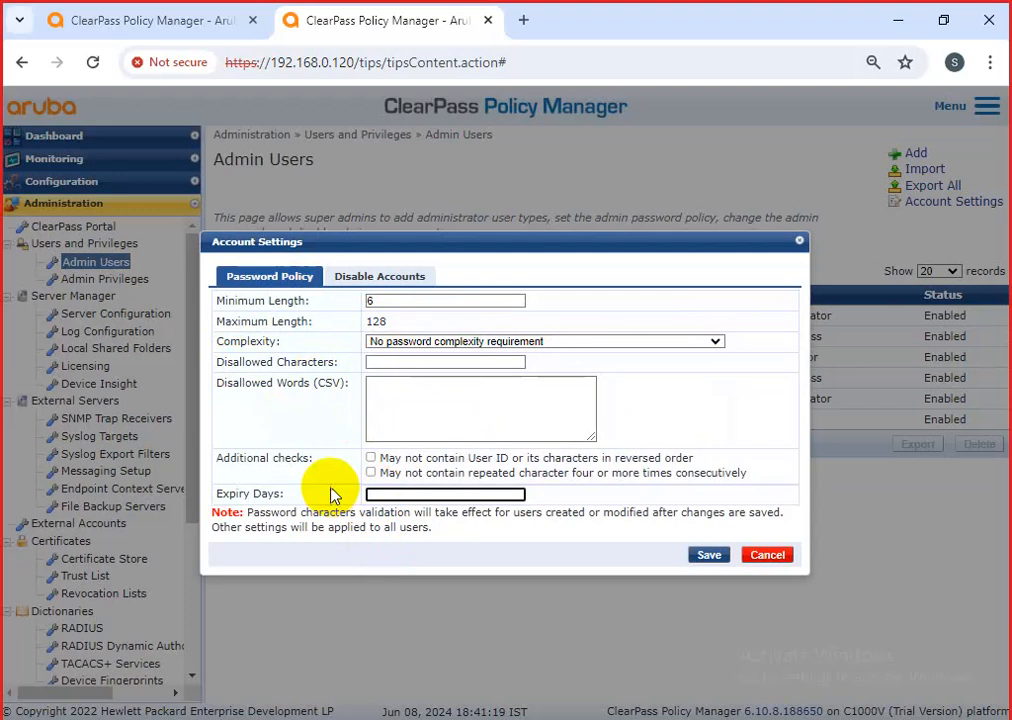
click(710, 556)
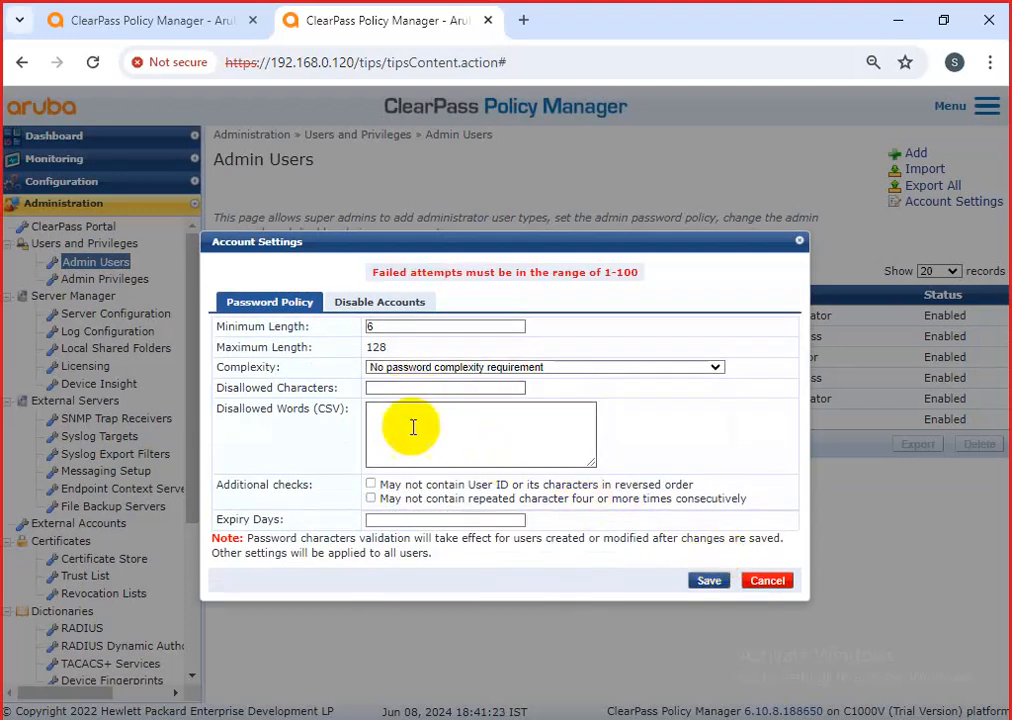
Reset failed attempt counts and try saving with failed attempts at 0.
click(403, 311)
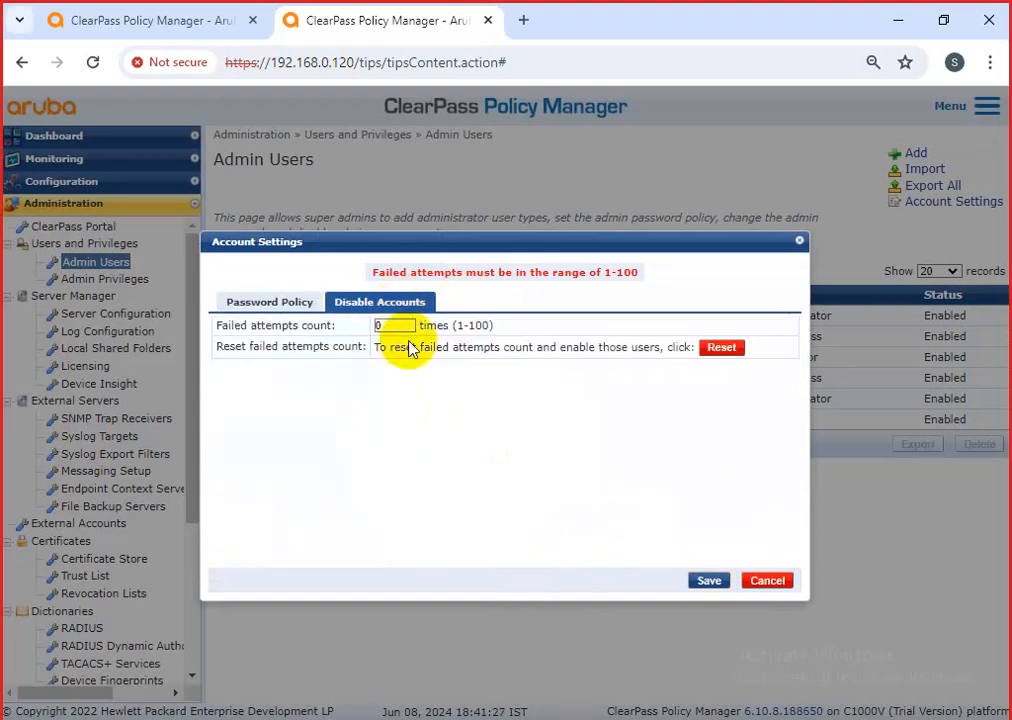
click(721, 347)
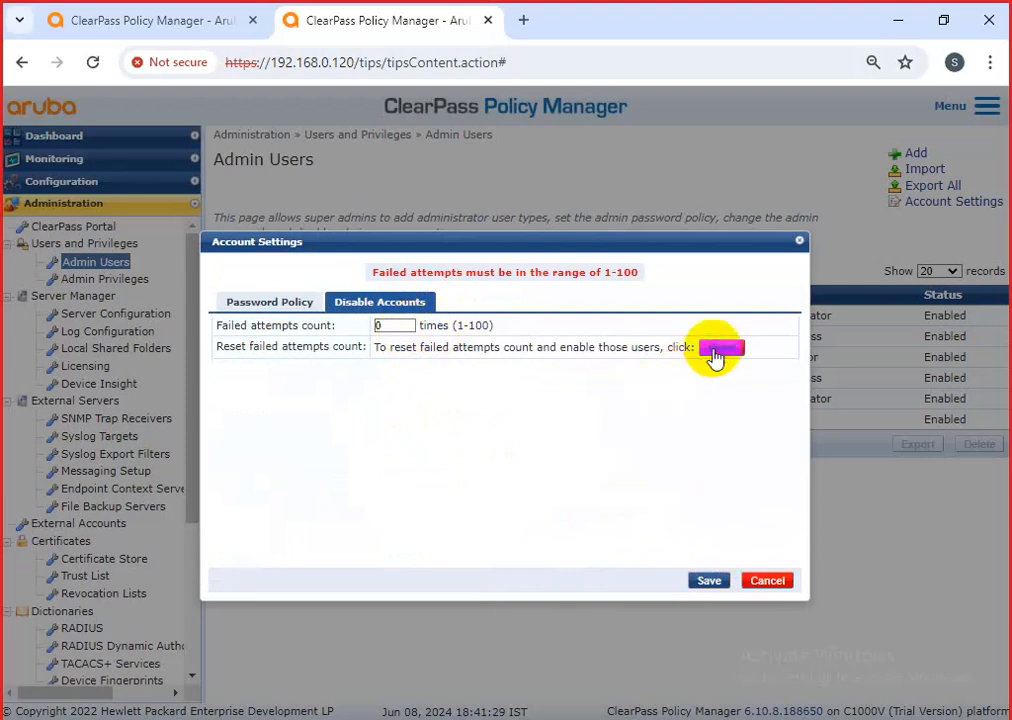
click(707, 580)
double_click(386, 325)
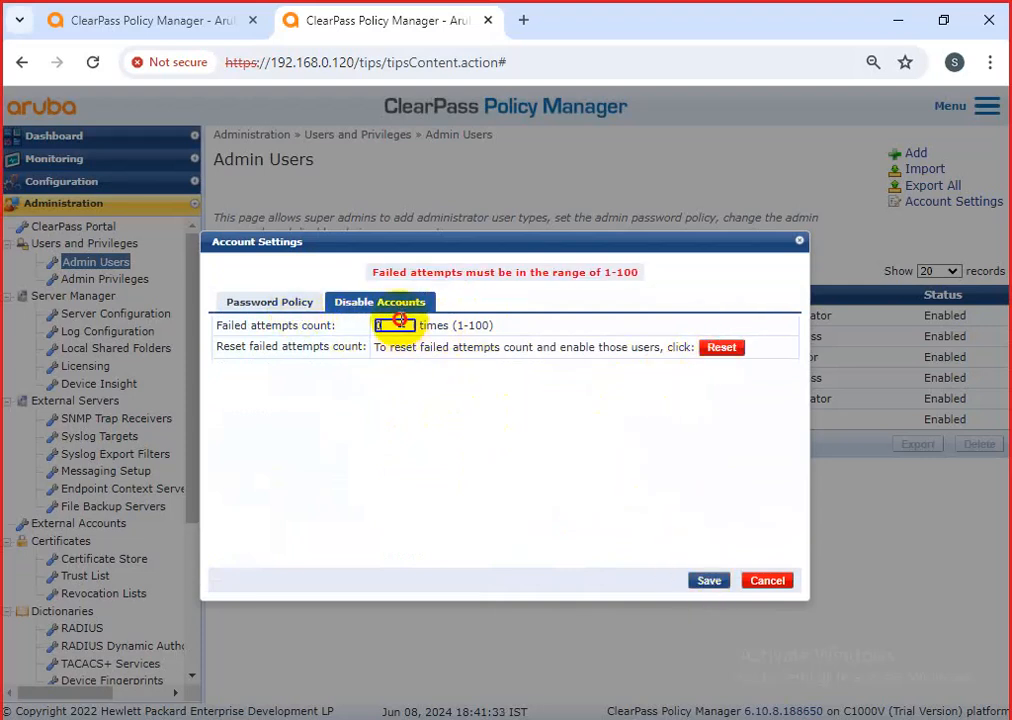
key(BackSpace)
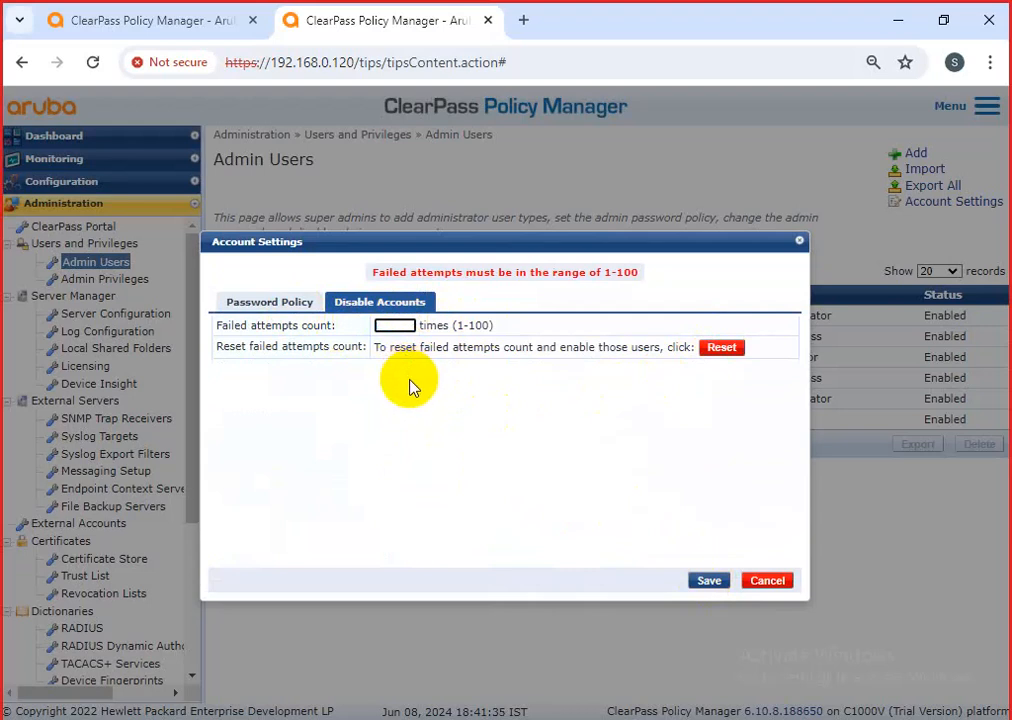
text(0)
click(709, 580)
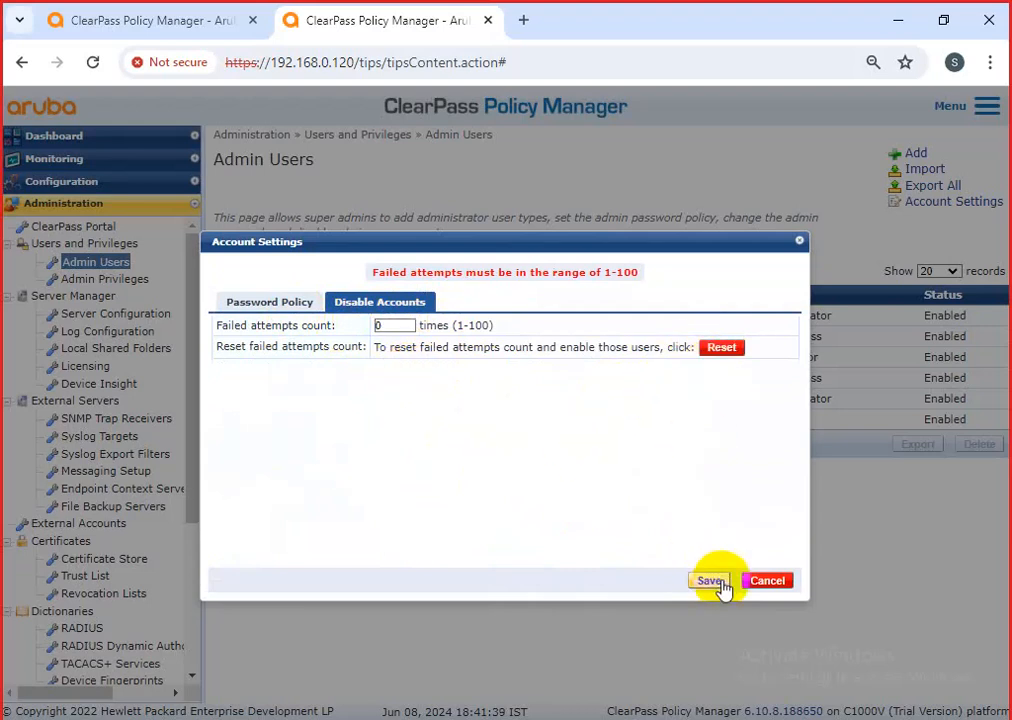
Set the failed-attempts count to 5 and save the account settings.
click(270, 302)
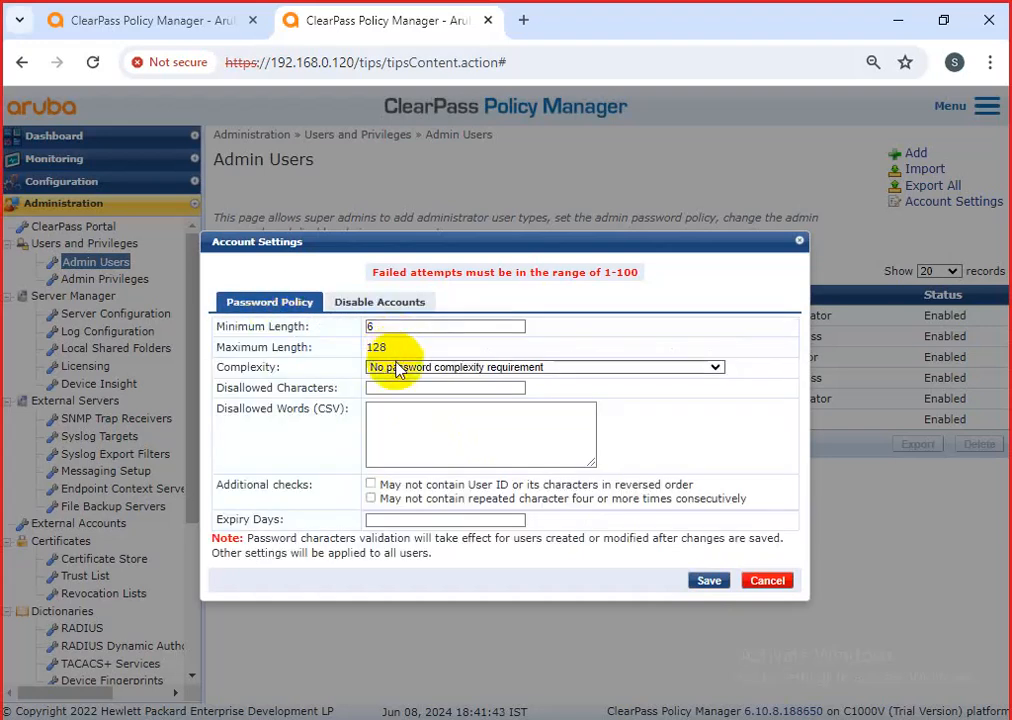
click(376, 302)
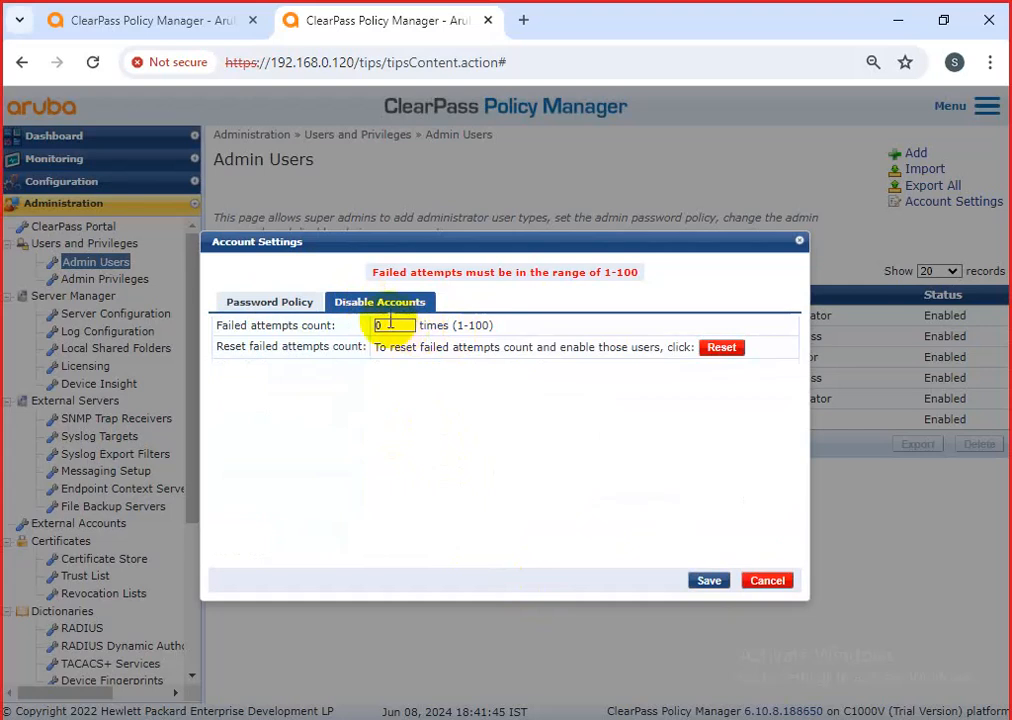
click(400, 327)
key(BackSpace)
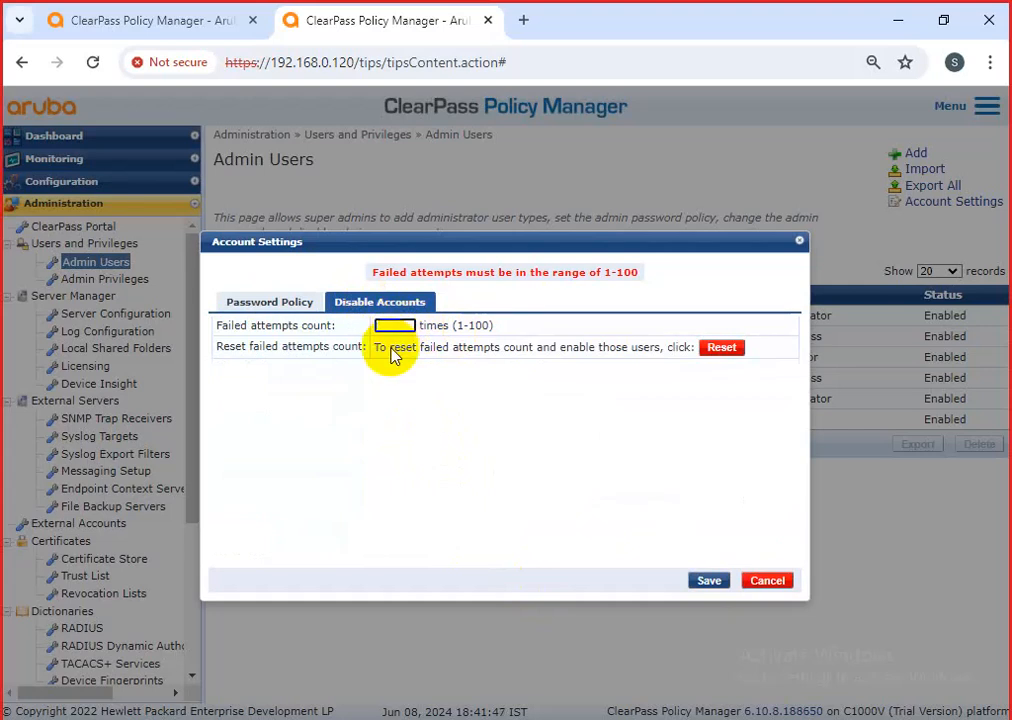
text(5)
click(710, 583)
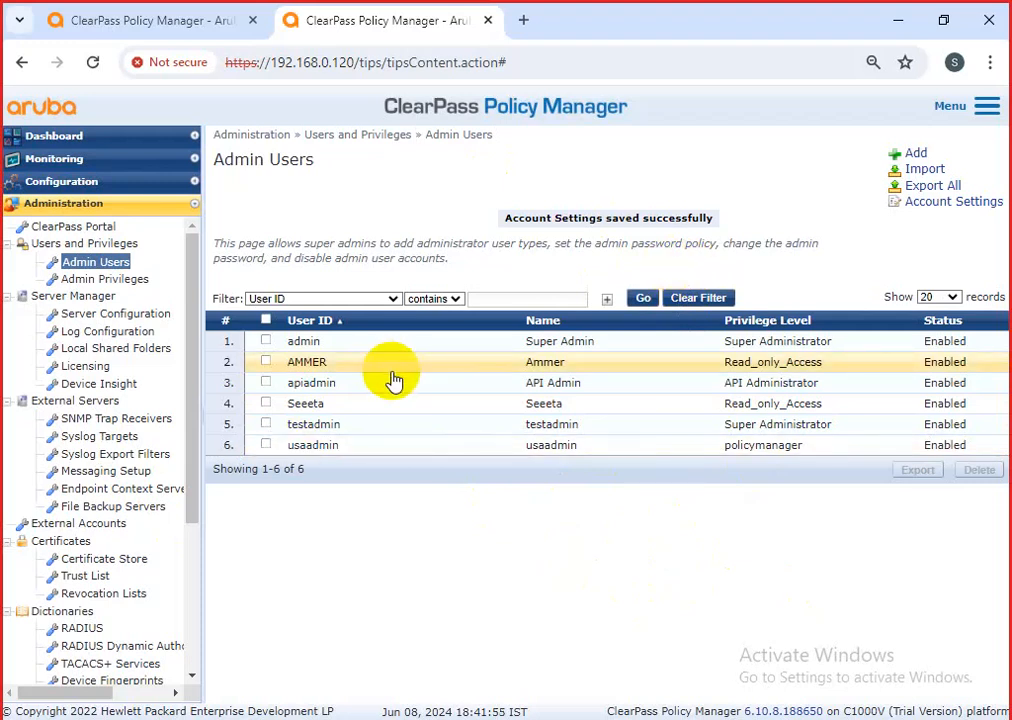
Expand the Configuration tree in the left navigation pane.
drag(752, 548, 437, 568)
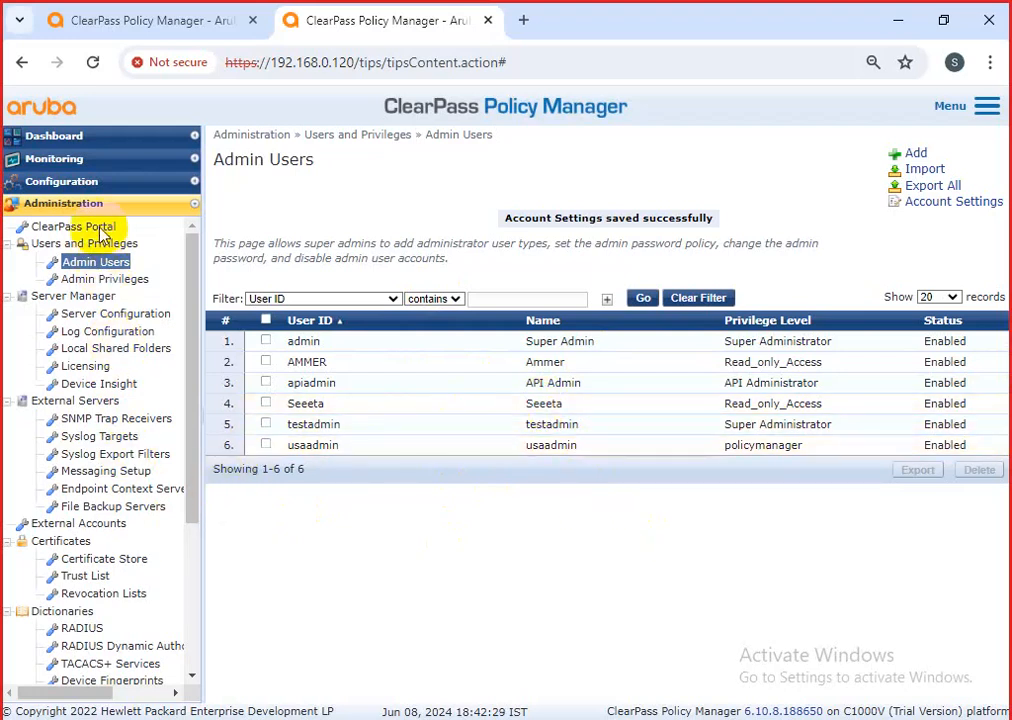
click(93, 182)
Open the Local Users list under Configuration > Identity and highlight its page description.
click(95, 327)
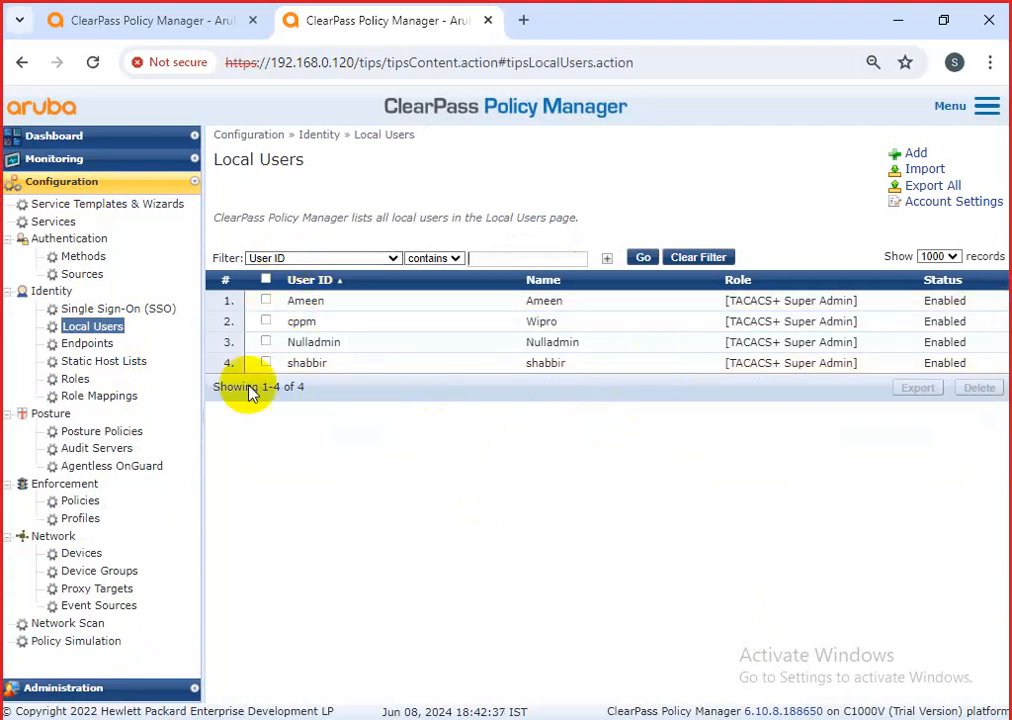
drag(578, 222, 222, 230)
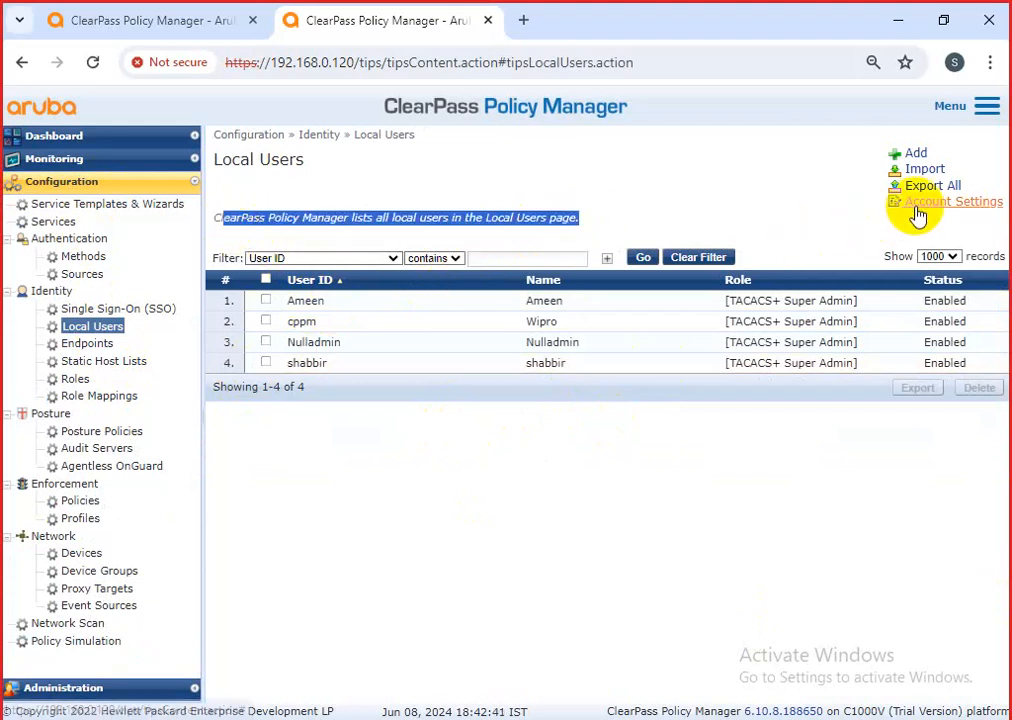
Begin a new local user, cancel that attempt, and reopen a blank Add Local User form.
click(910, 152)
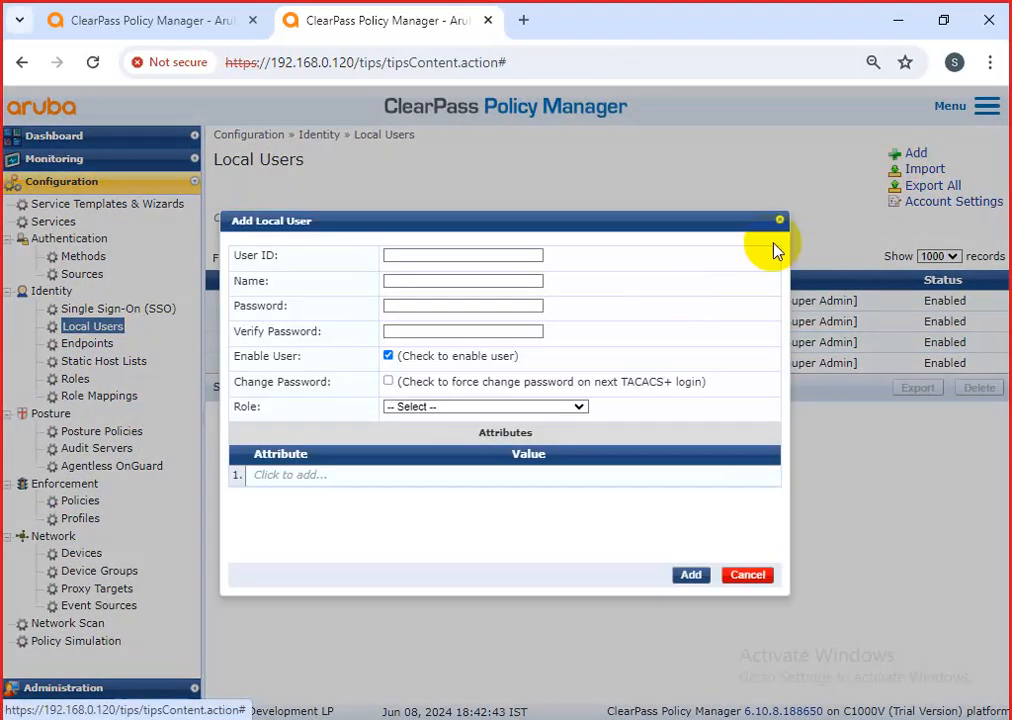
click(411, 254)
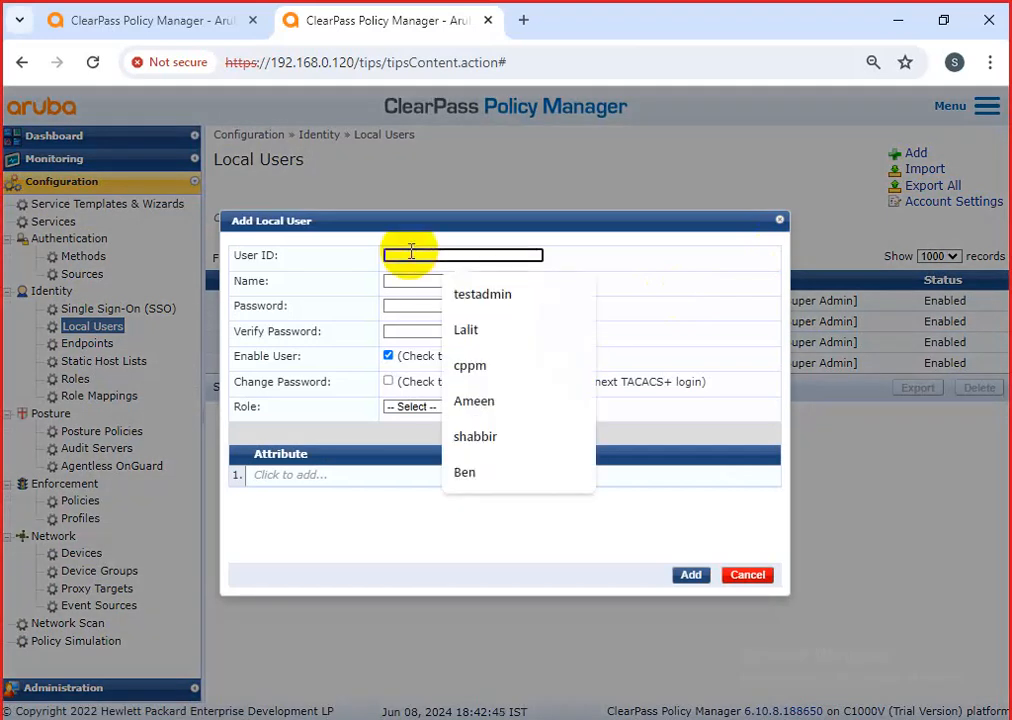
text(Ammer)
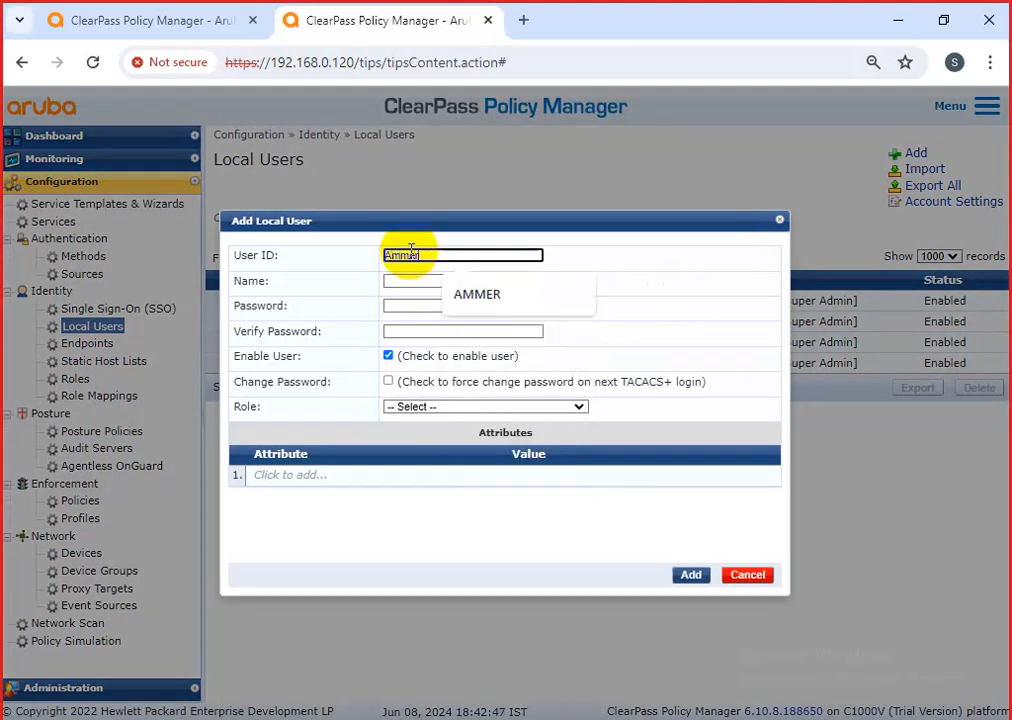
click(421, 286)
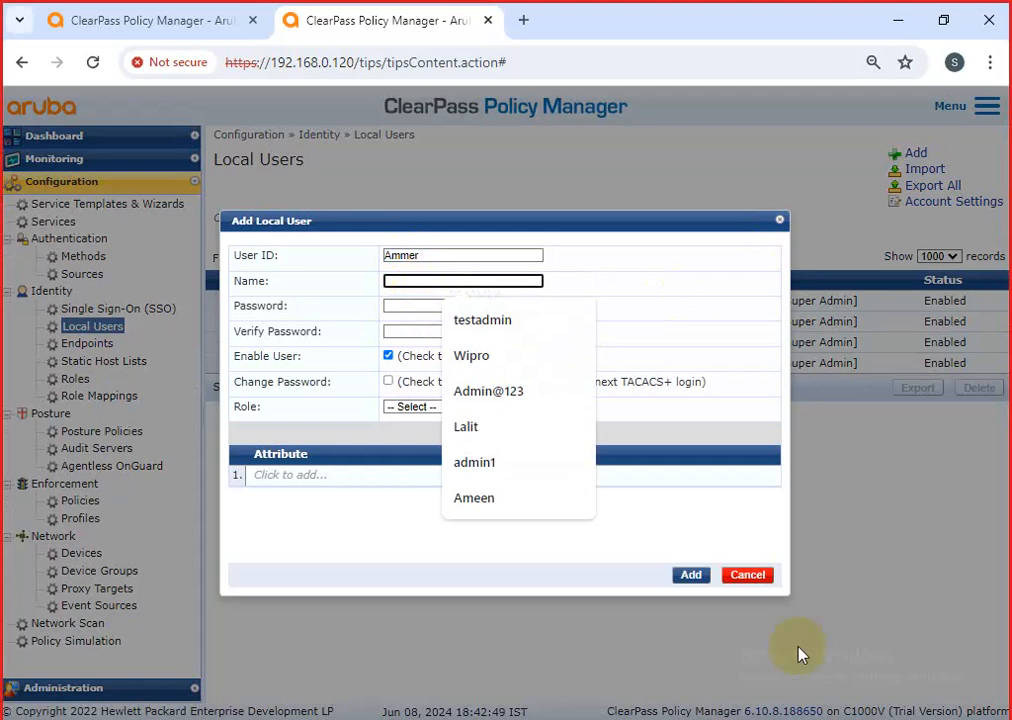
click(757, 577)
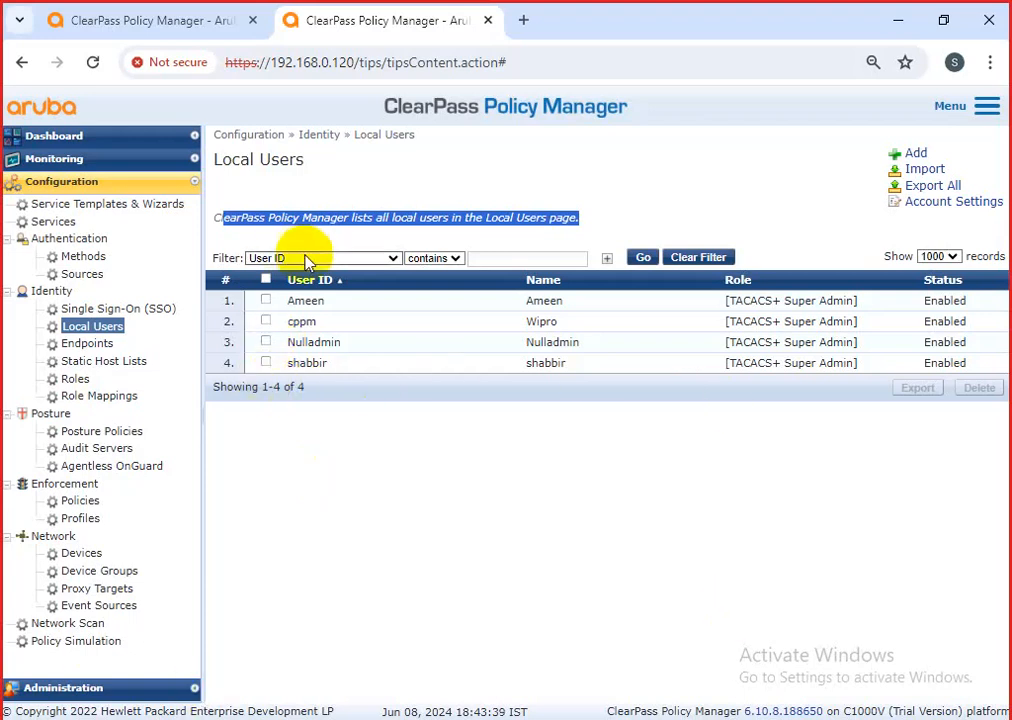
click(912, 155)
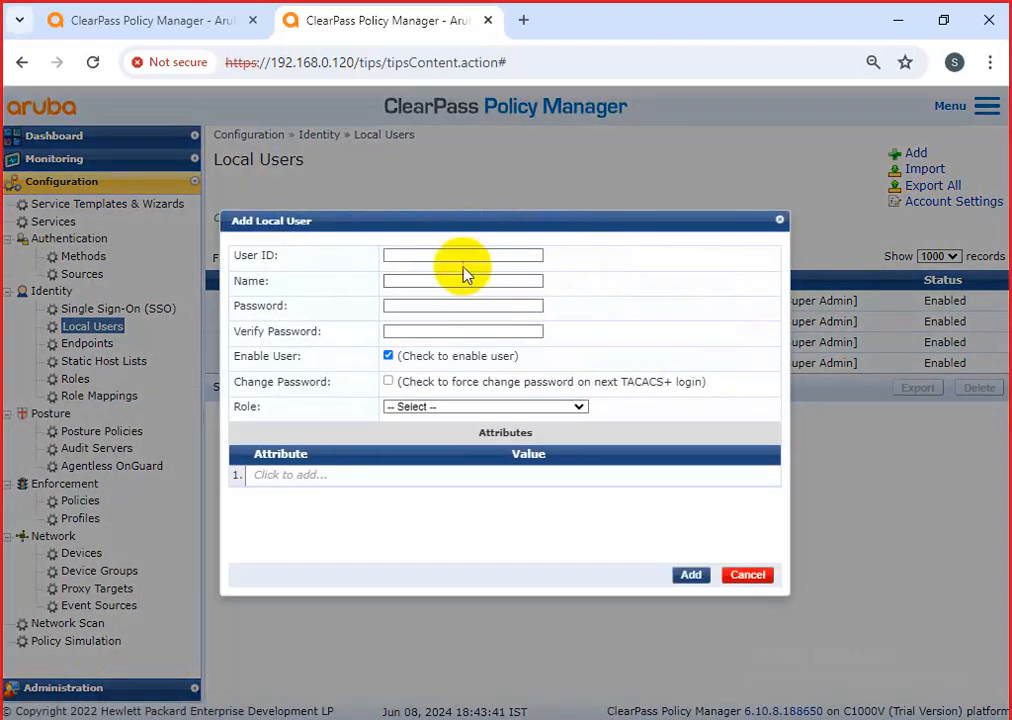
Enter the new user's ID and display name, then the password and its confirmation.
click(463, 257)
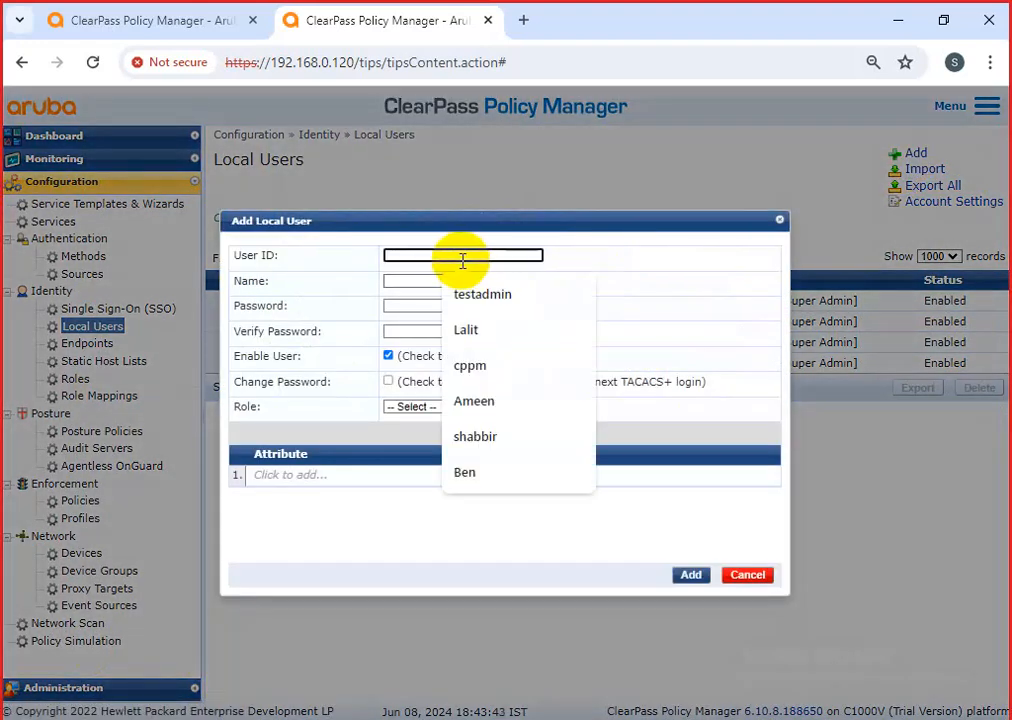
text(Ammer)
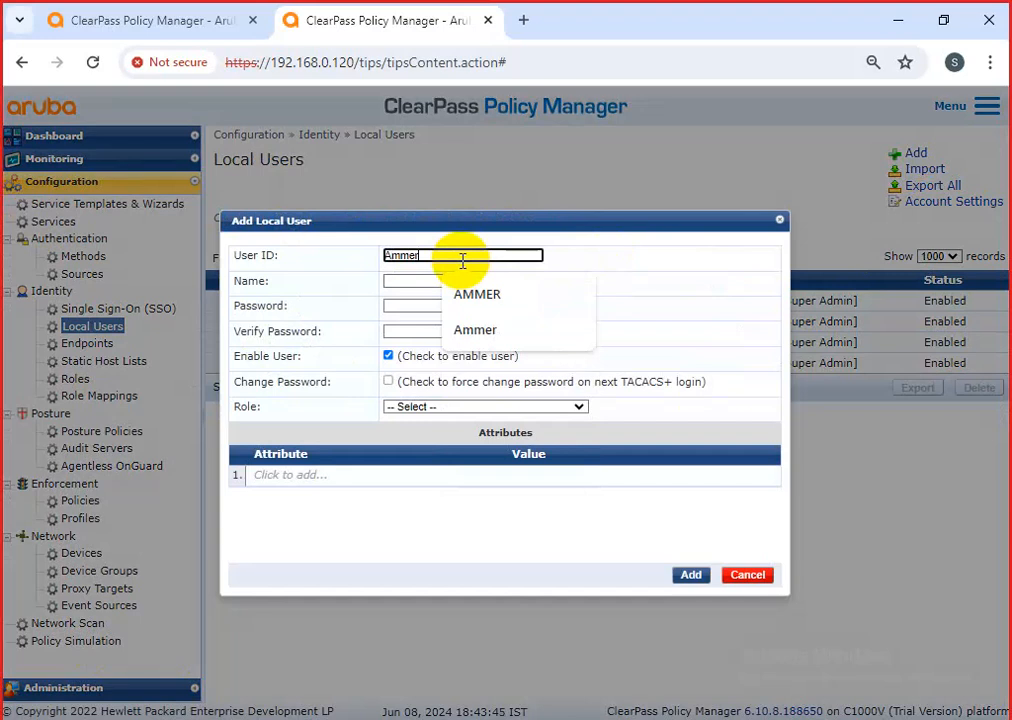
click(411, 281)
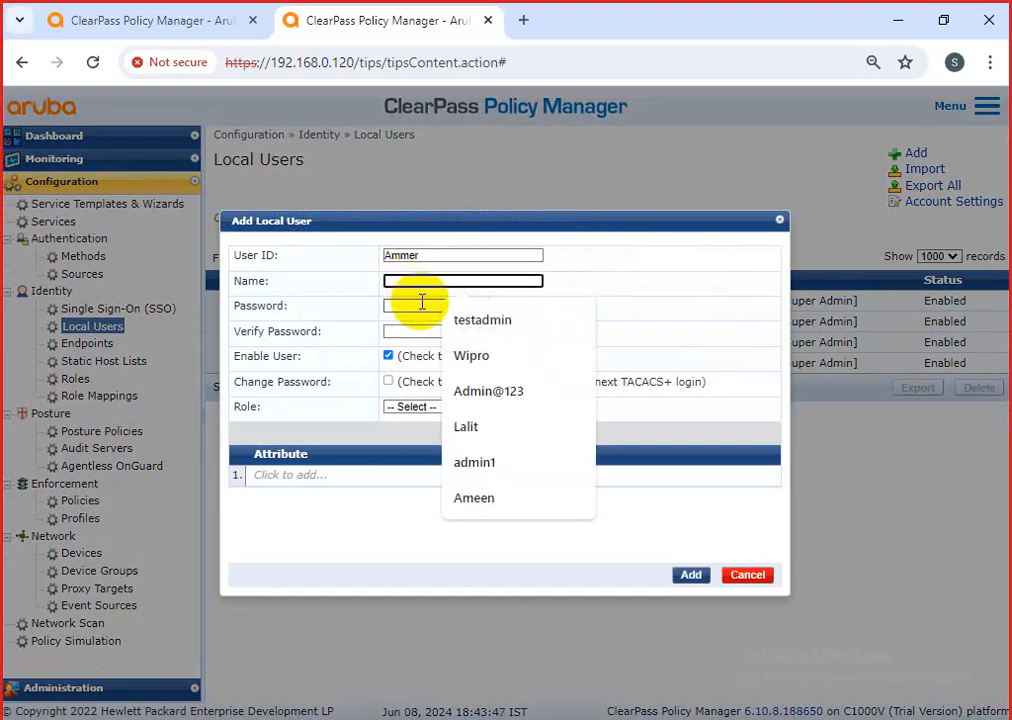
text(Ammer)
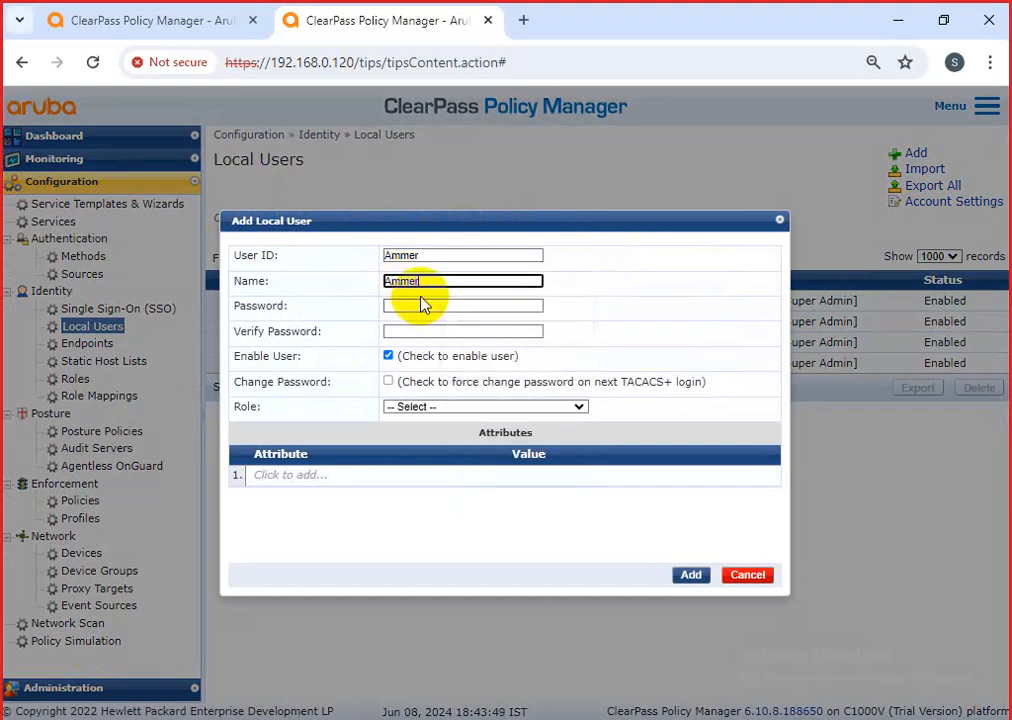
click(415, 306)
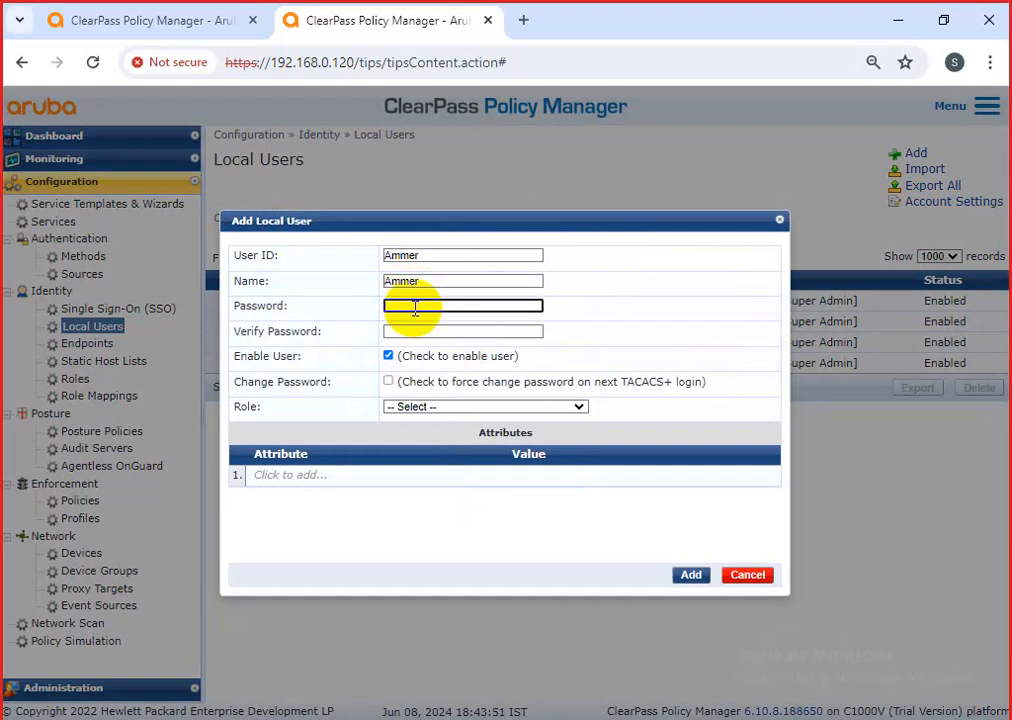
text(••••••••••••••••)
click(413, 331)
text(•••••••••)
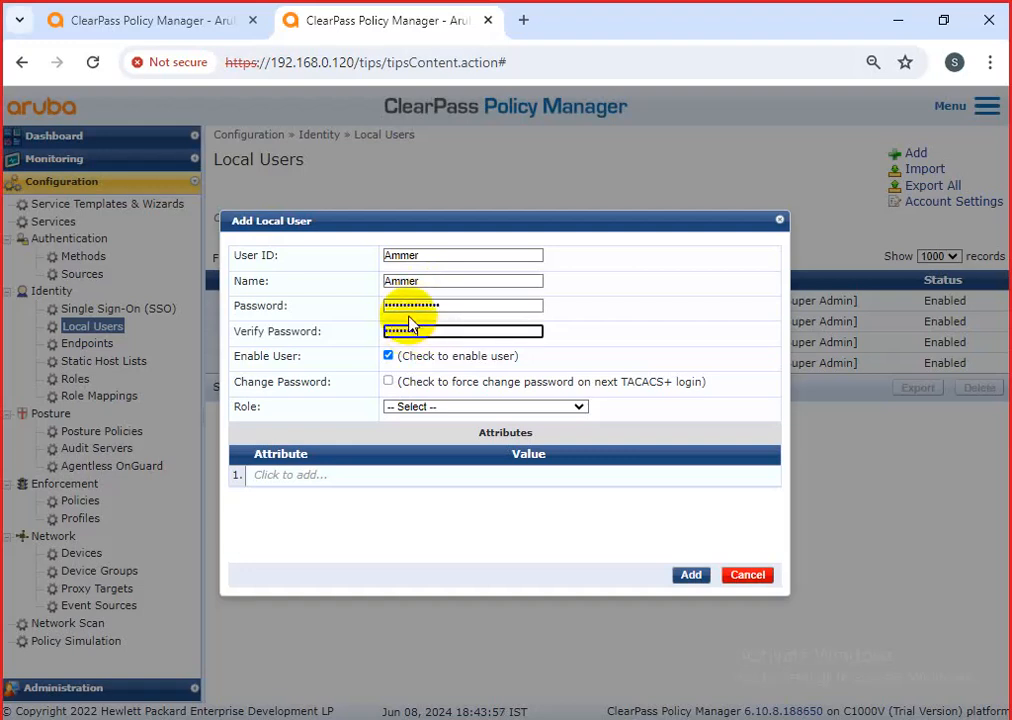
text(•••••••)
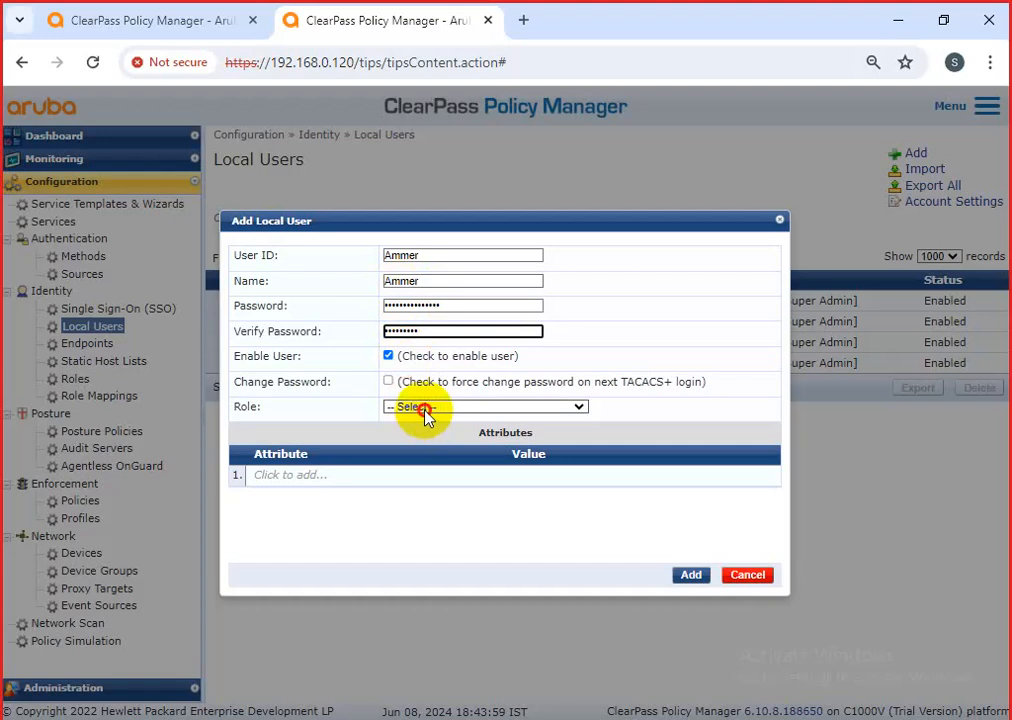
Assign the TACACS+ Super Admin role from the Role list.
click(423, 410)
scroll(475, 540, down, 3)
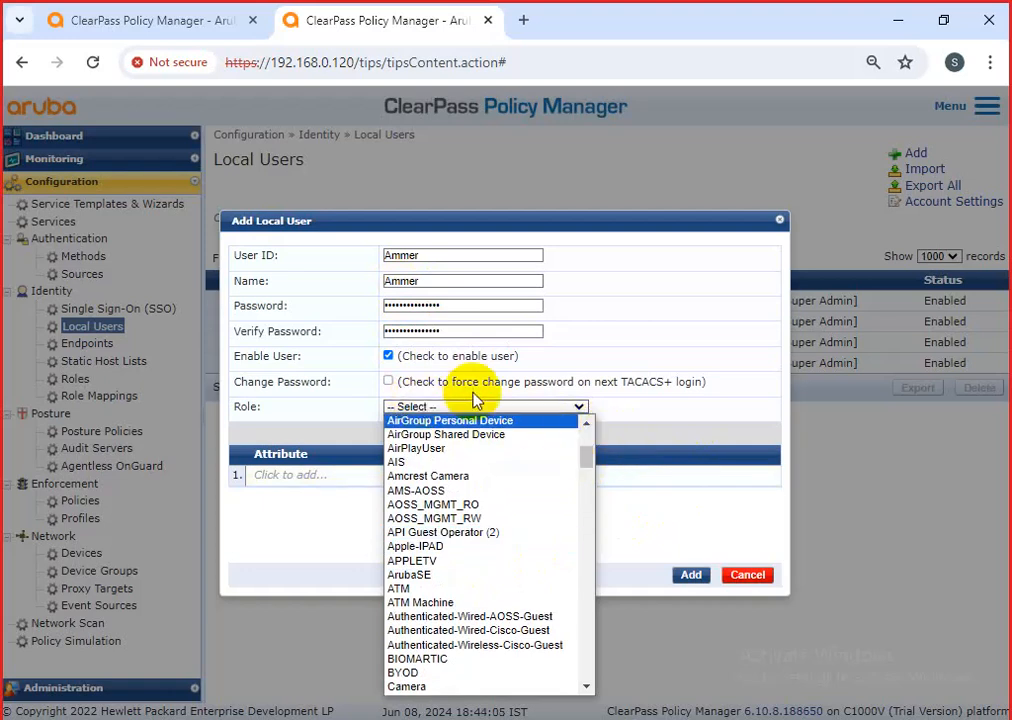
scroll(470, 610, down, 3)
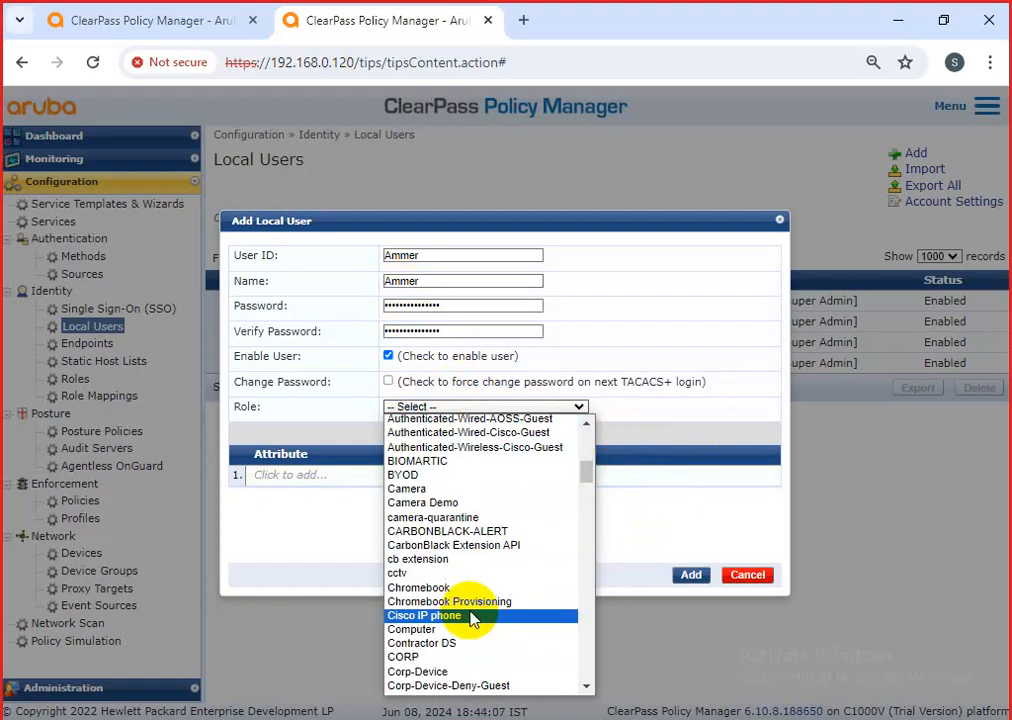
scroll(470, 616, up, 3)
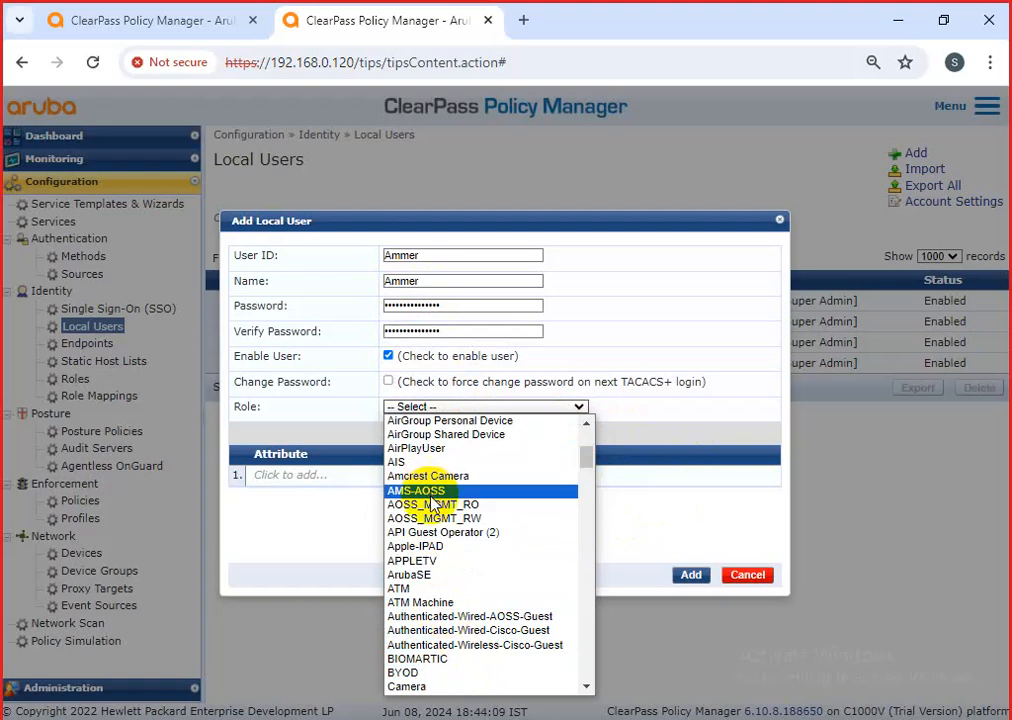
scroll(432, 520, down, 15)
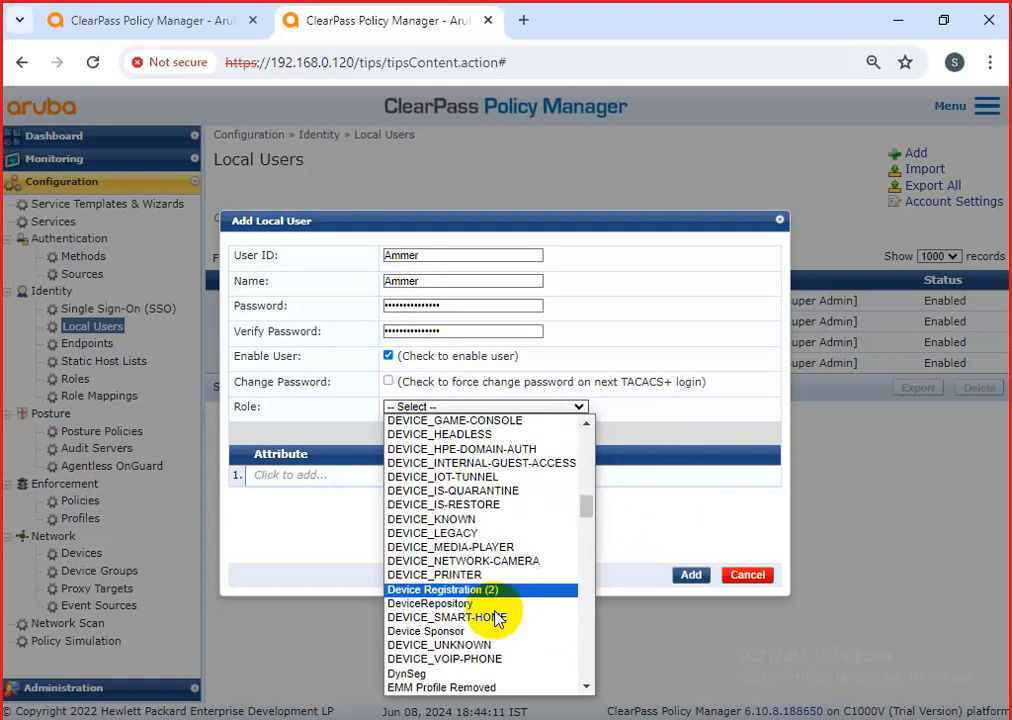
scroll(510, 640, down, 10)
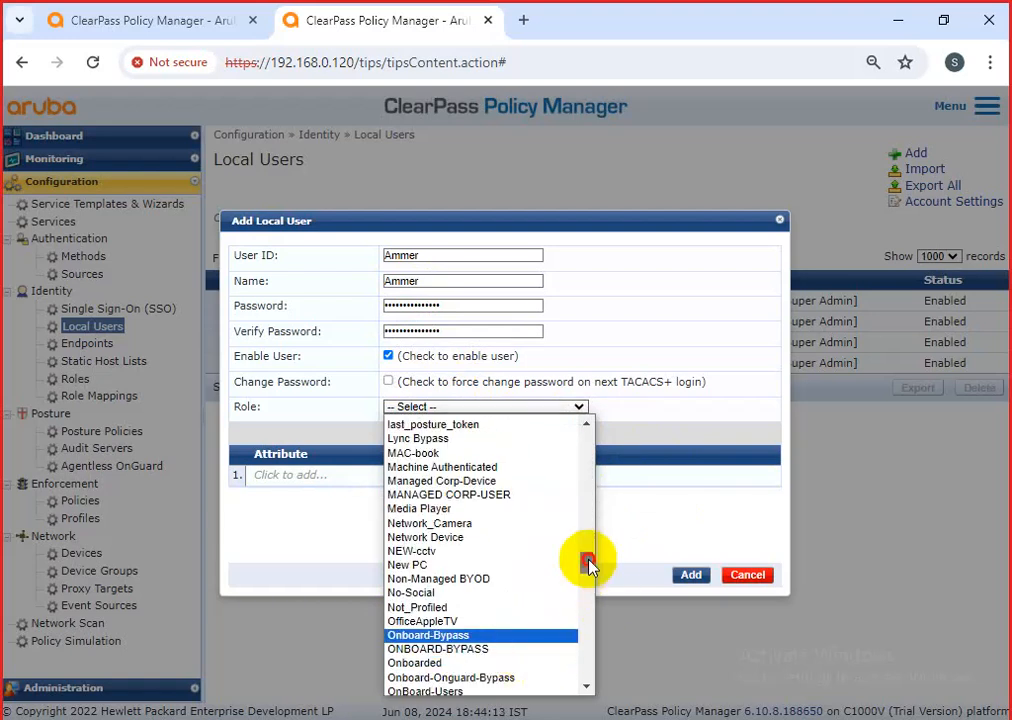
drag(588, 566, 587, 697)
click(422, 686)
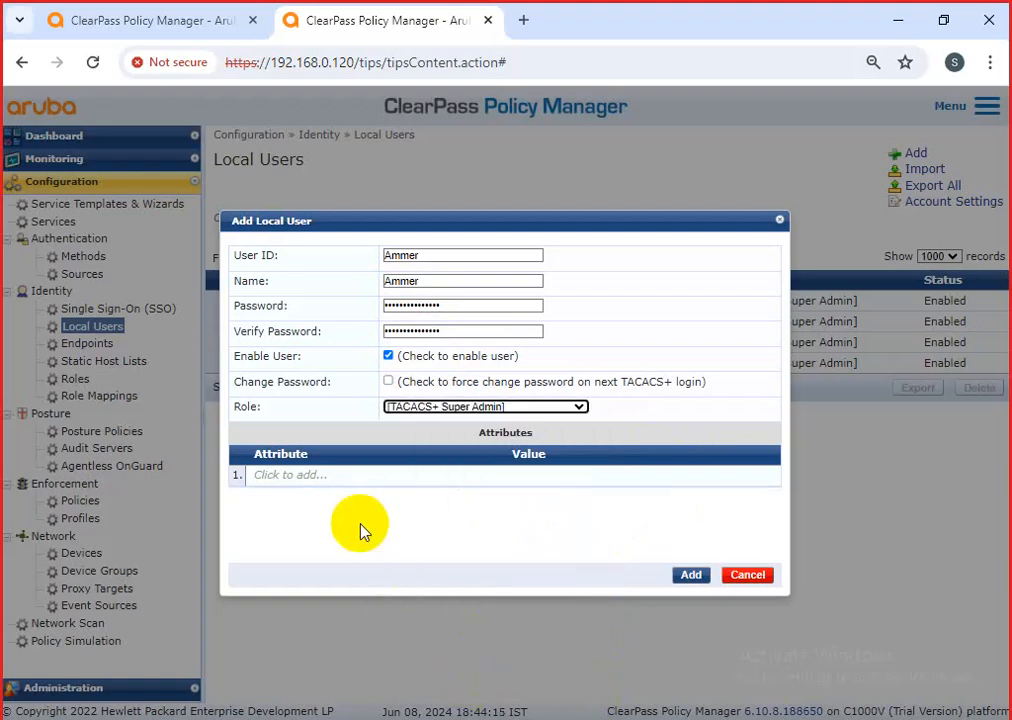
Add a Department attribute with value IT.
click(337, 476)
click(406, 477)
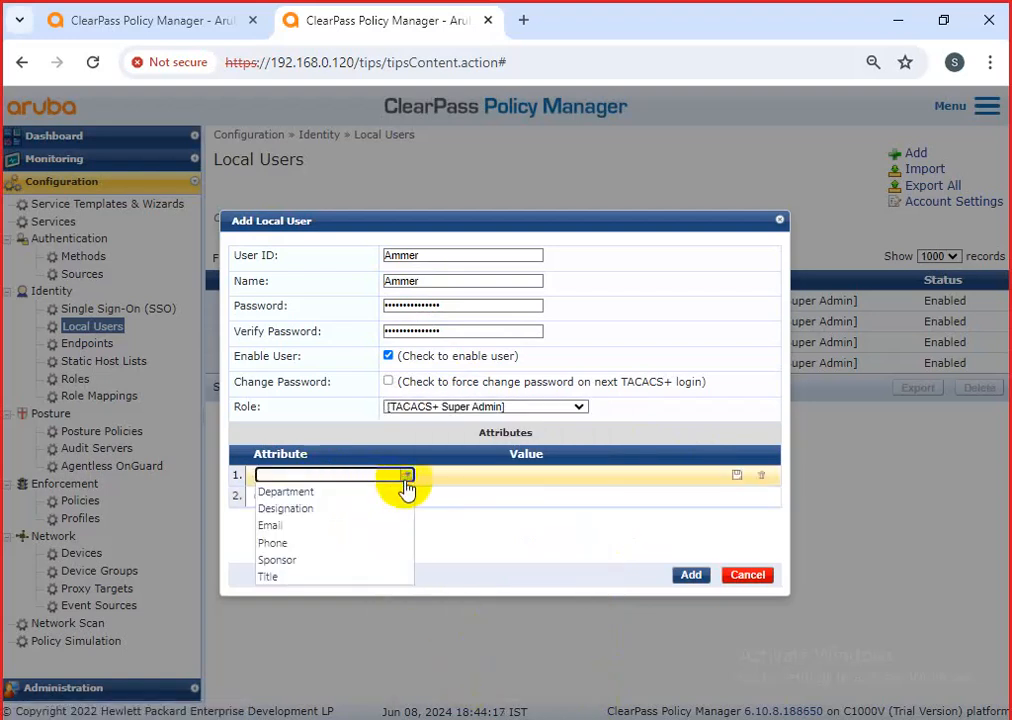
click(340, 492)
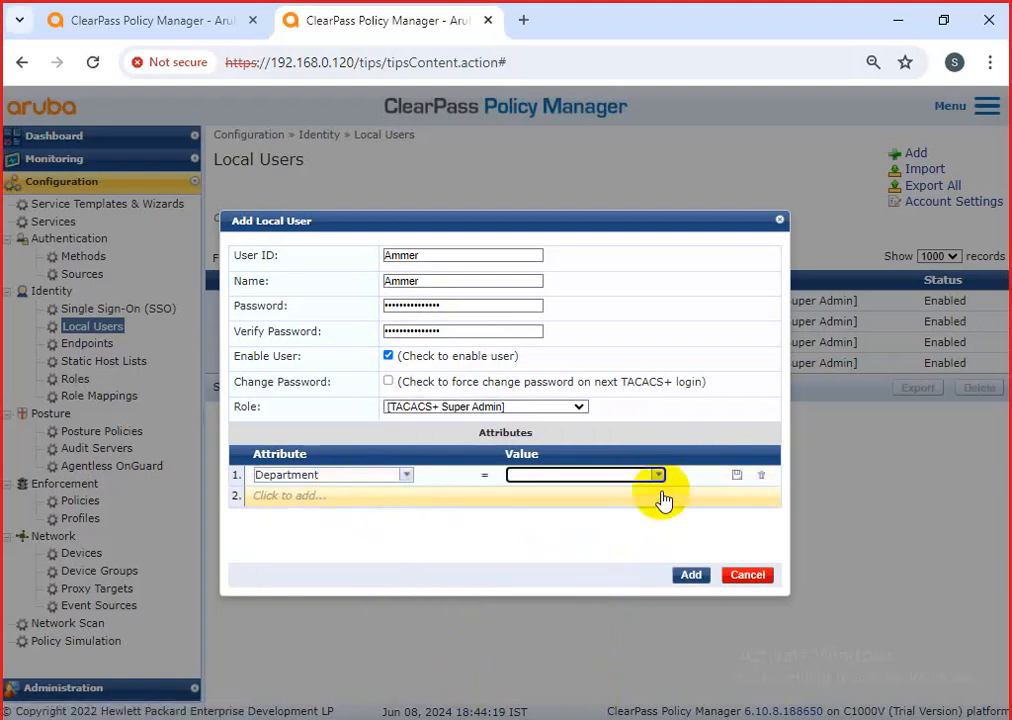
text(t)
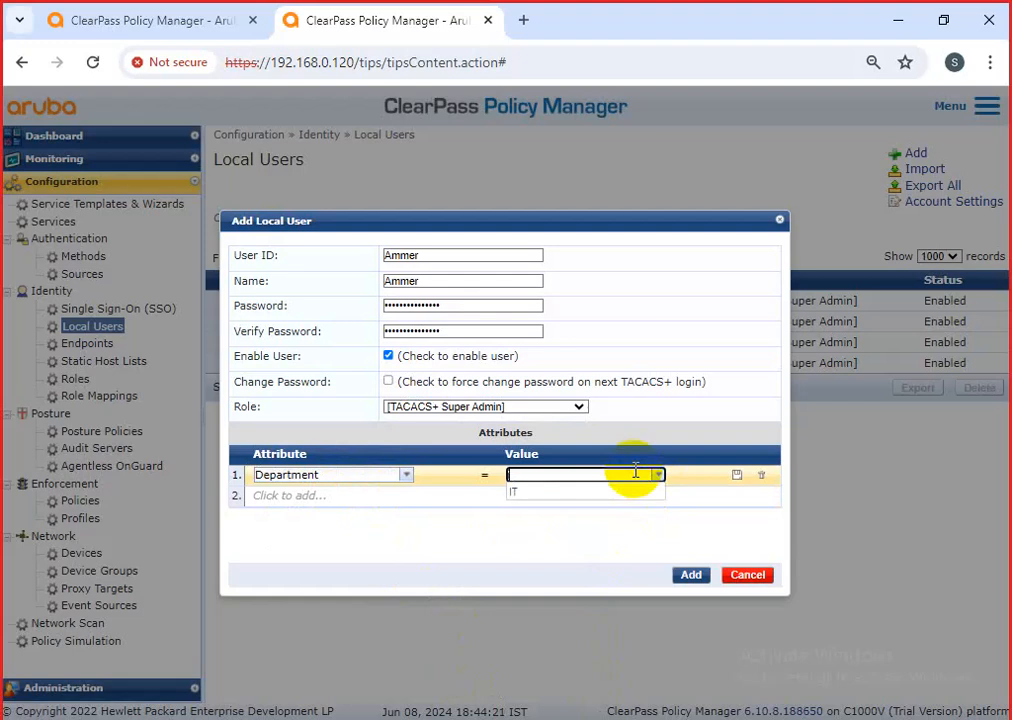
click(540, 492)
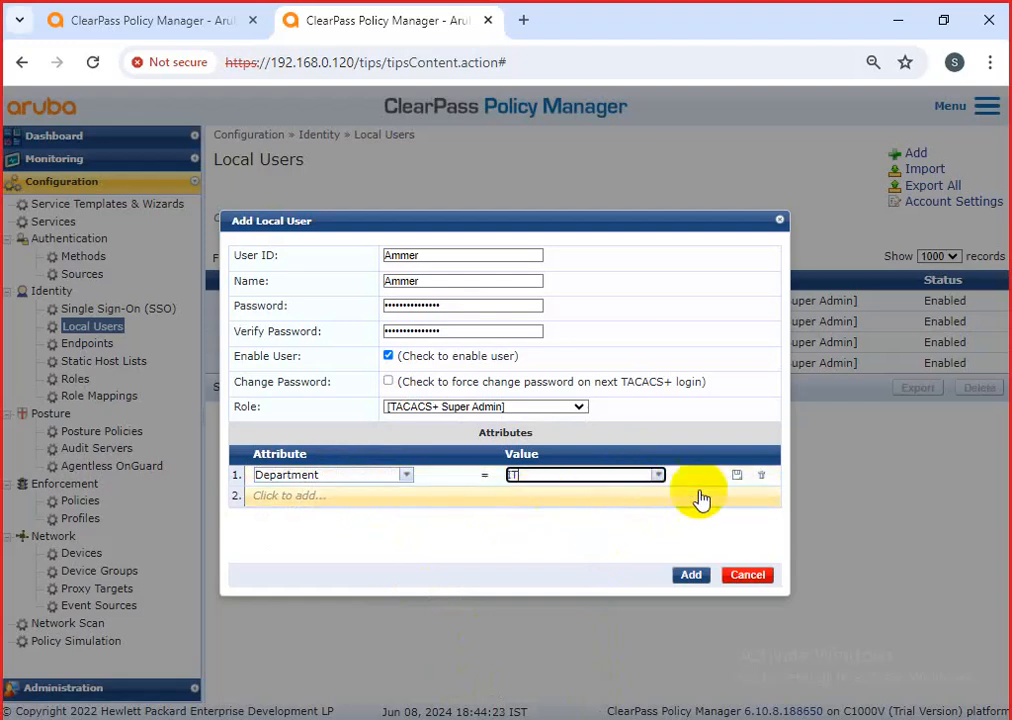
click(736, 475)
Add a Designation attribute with value Manager, correcting the capitalisation.
click(385, 503)
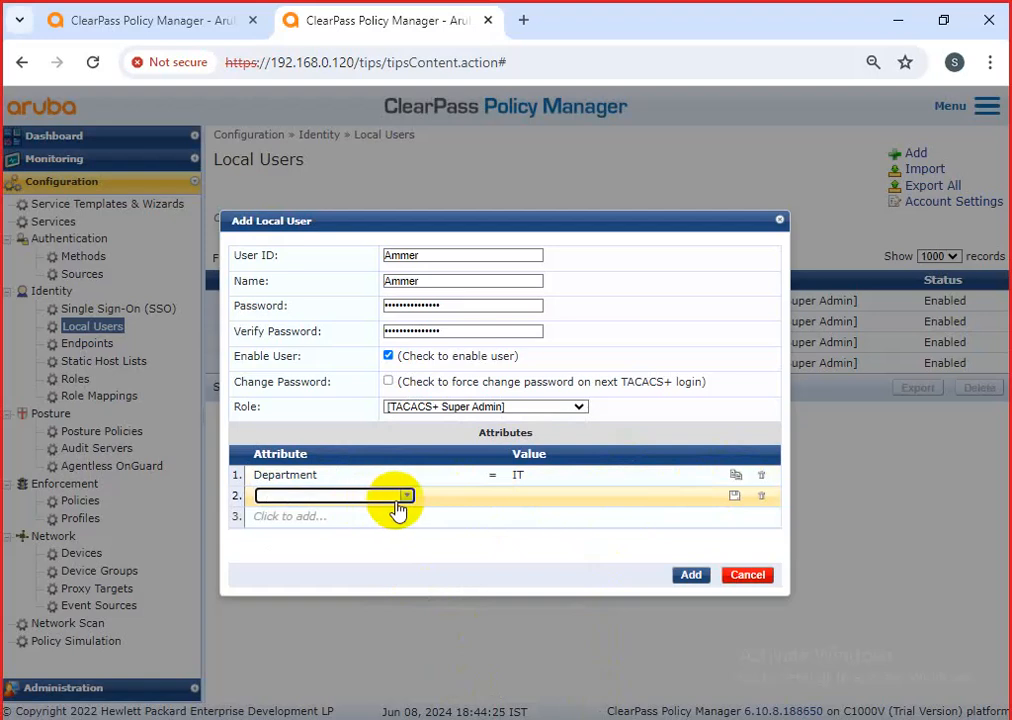
click(400, 497)
click(335, 530)
click(531, 495)
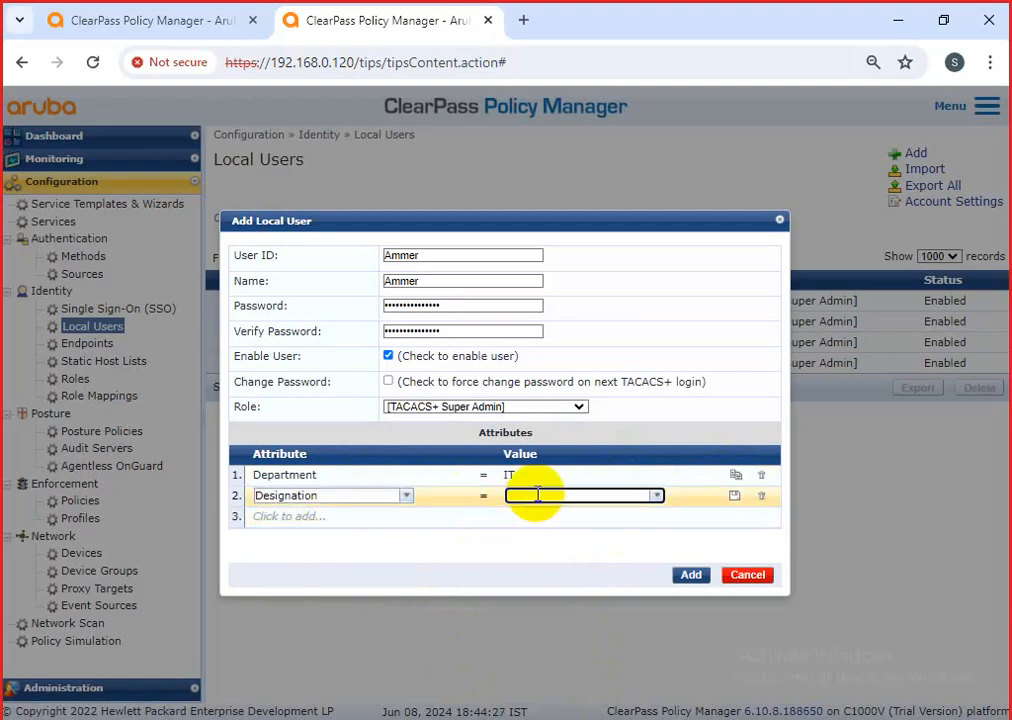
text(mANGER)
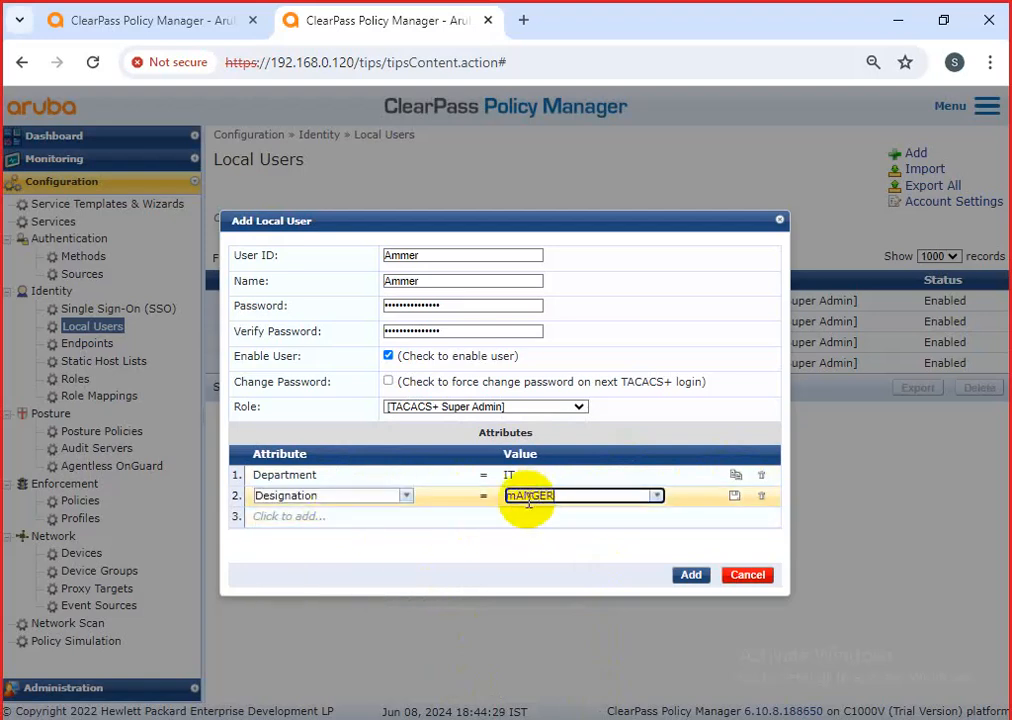
key(BackSpace)
key(BackSpace)
key(BackSpace)
key(BackSpace)
key(BackSpace)
key(BackSpace)
text(Man)
text(ager)
click(735, 496)
Add a Title attribute holding the user's name, then create the local user.
click(363, 531)
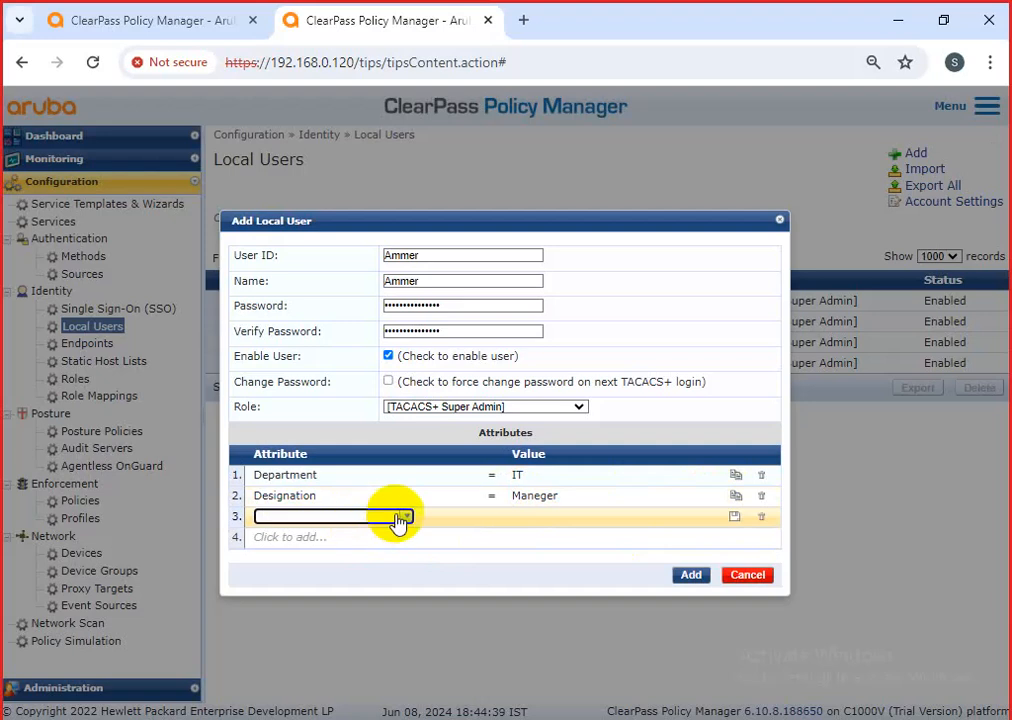
click(404, 517)
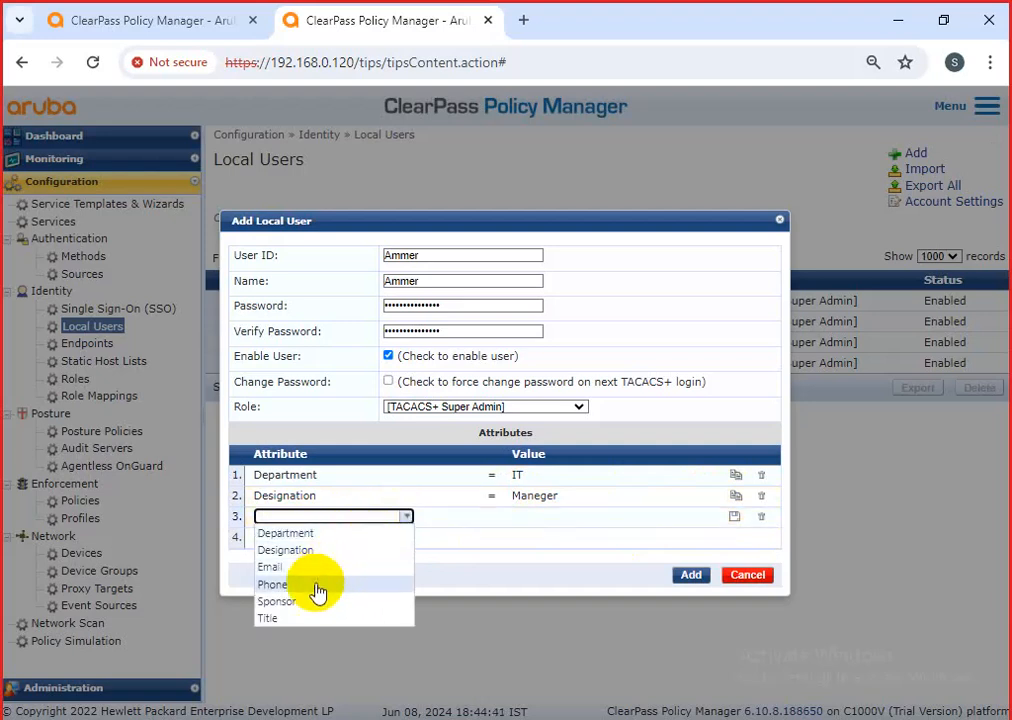
click(305, 619)
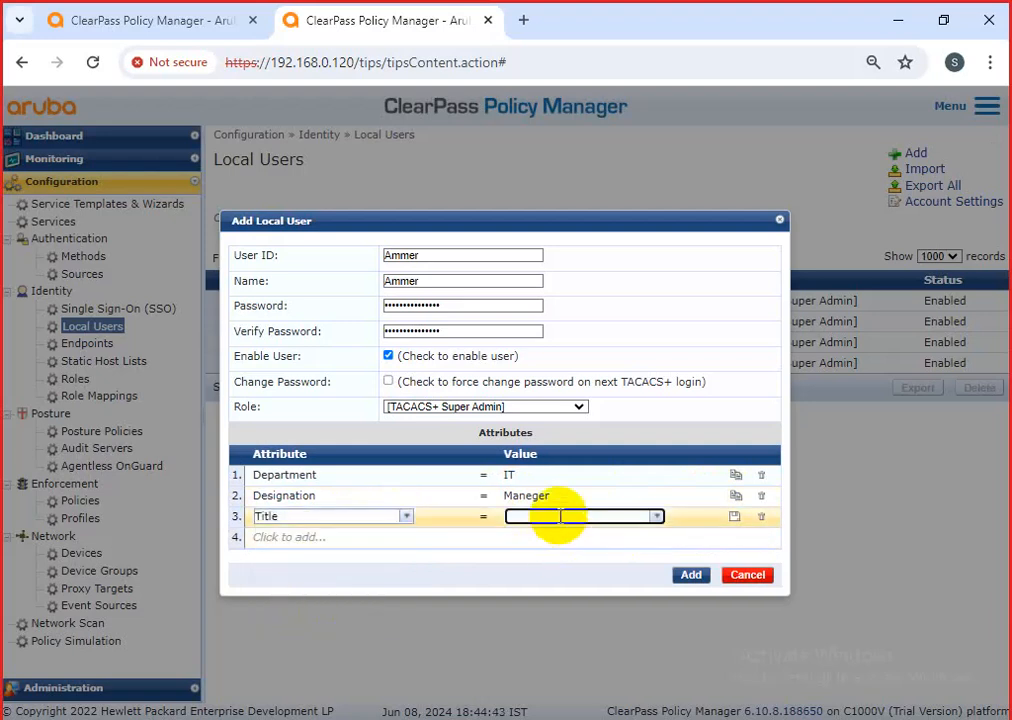
click(572, 515)
text(M)
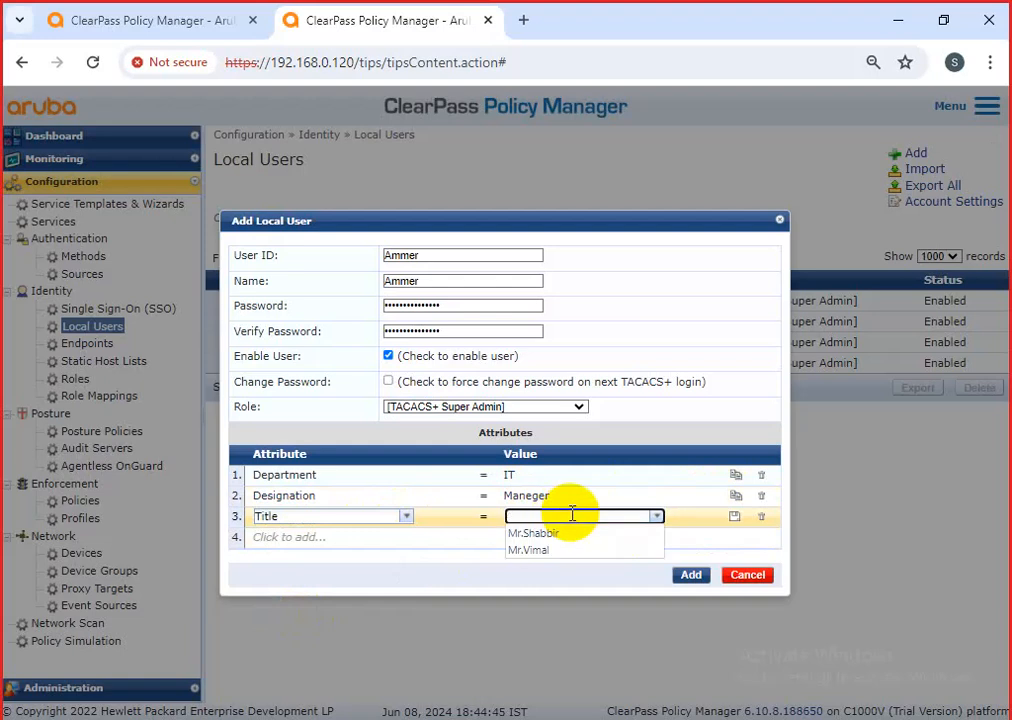
text(r)
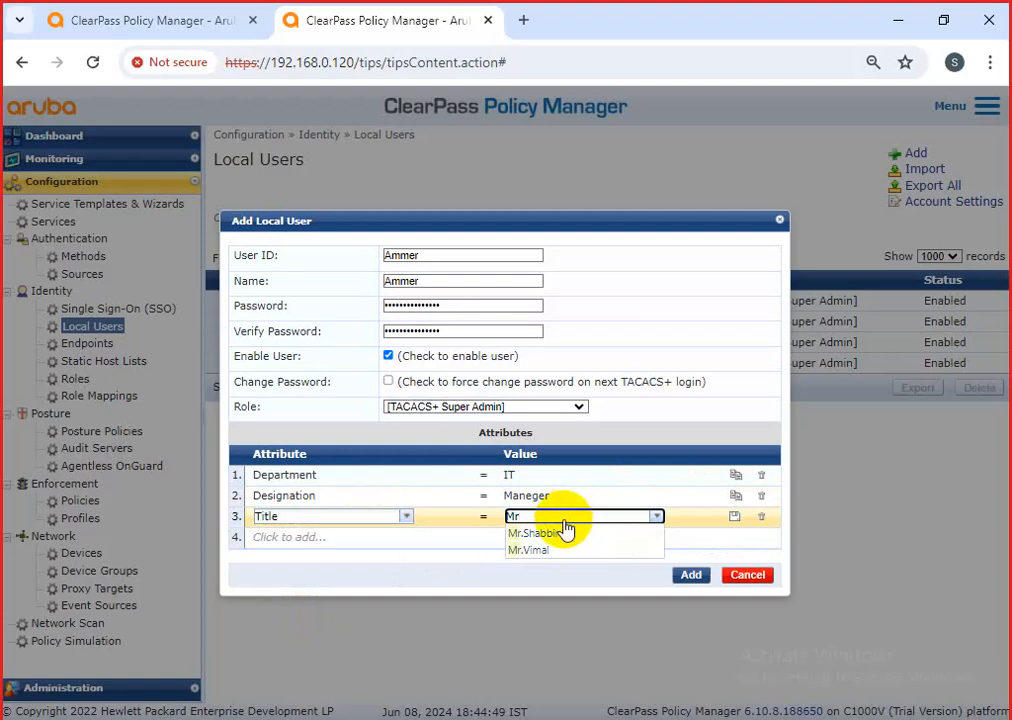
click(557, 535)
key(BackSpace)
key(BackSpace)
key(BackSpace)
key(BackSpace)
key(BackSpace)
key(BackSpace)
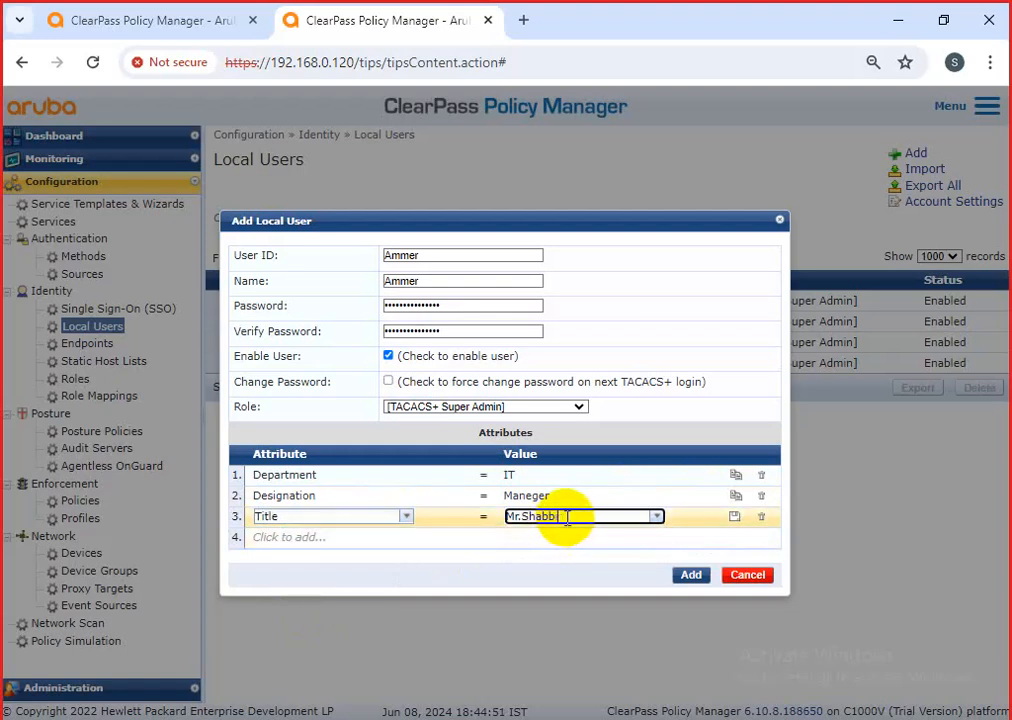
key(BackSpace)
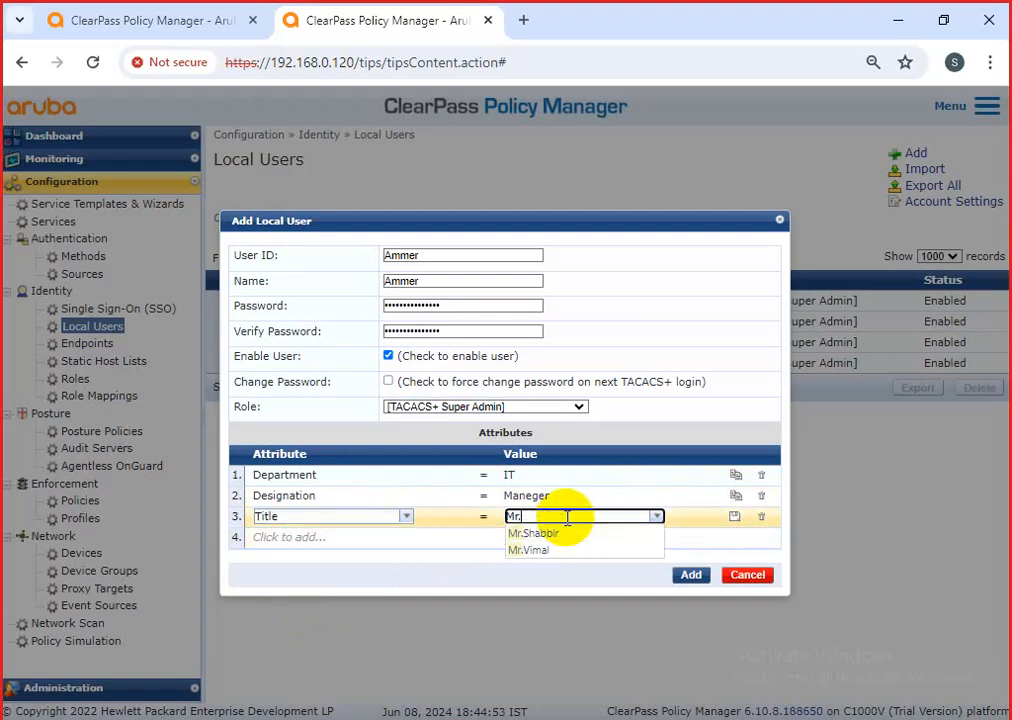
text(Ammer)
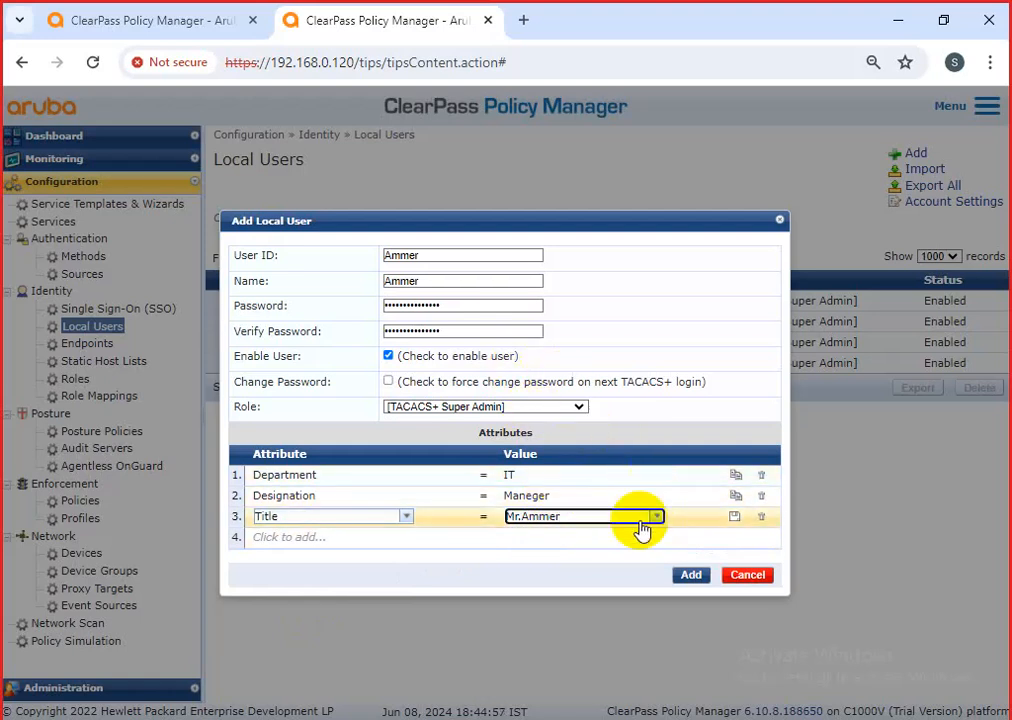
click(693, 577)
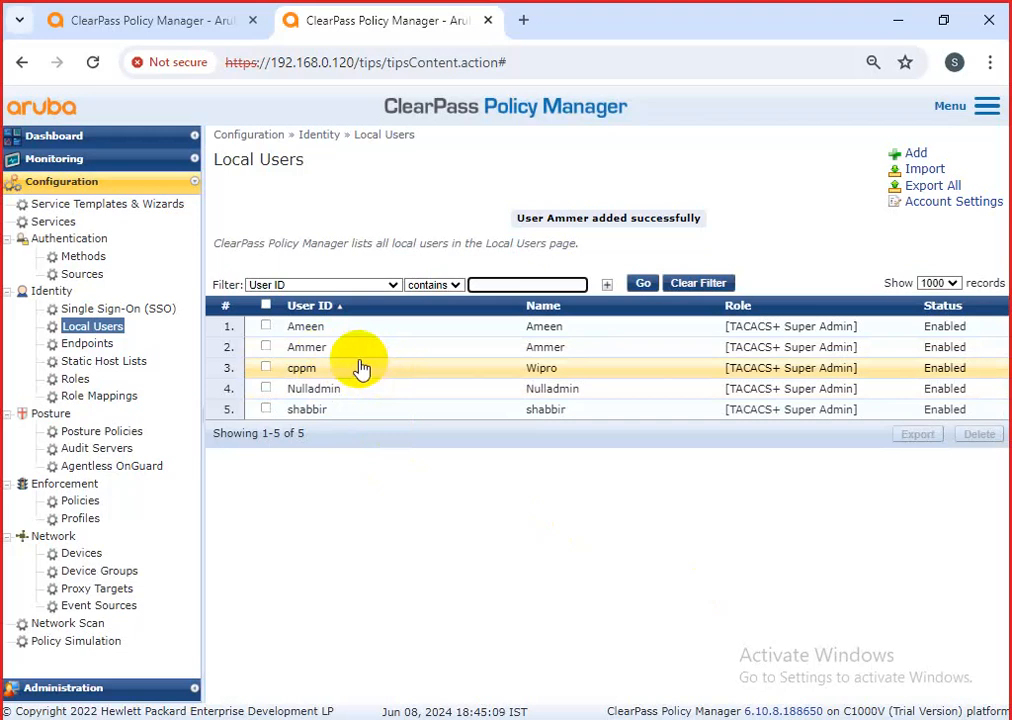
Open the CPPM-RO-Users enforcement policy rules in the CPPM-login-CLI-login-LIVE service.
click(56, 221)
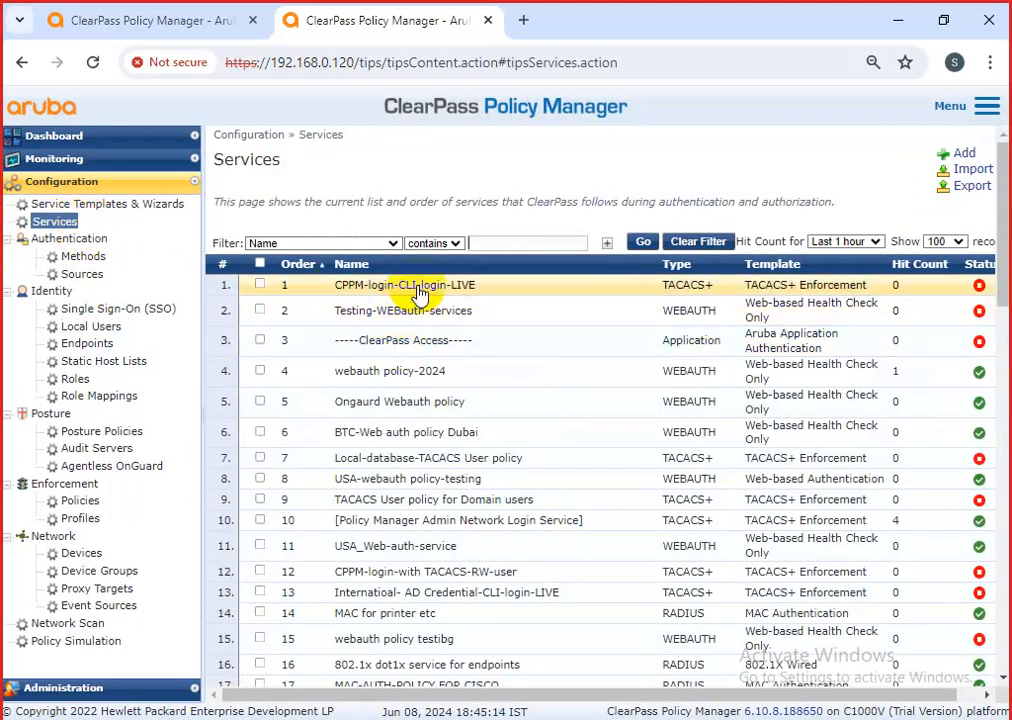
click(412, 286)
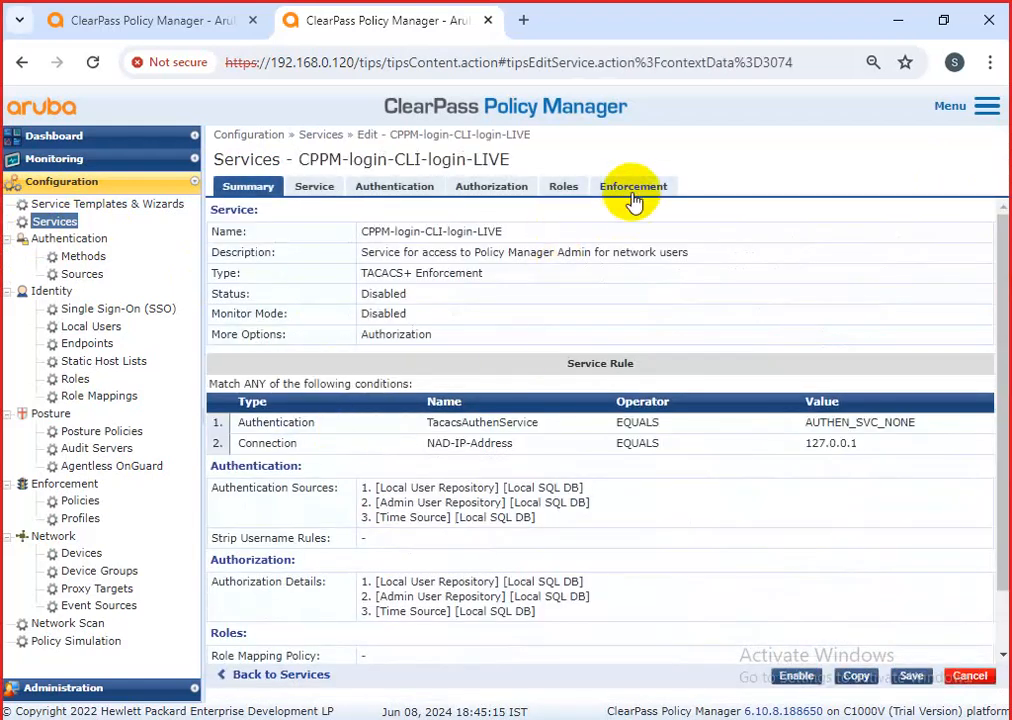
click(633, 189)
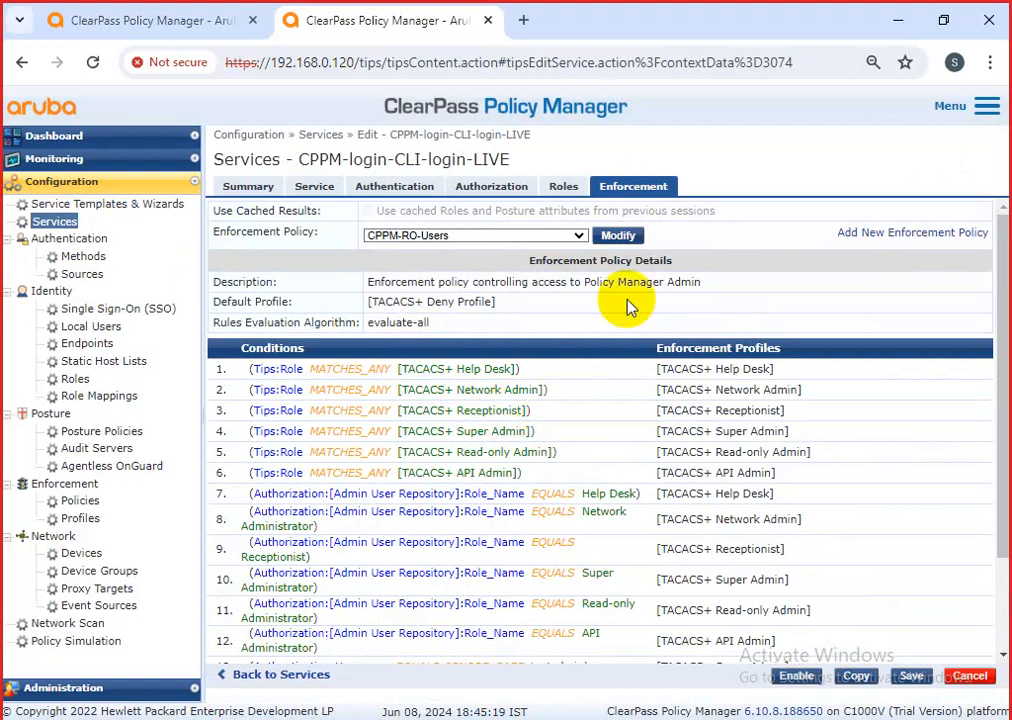
click(634, 236)
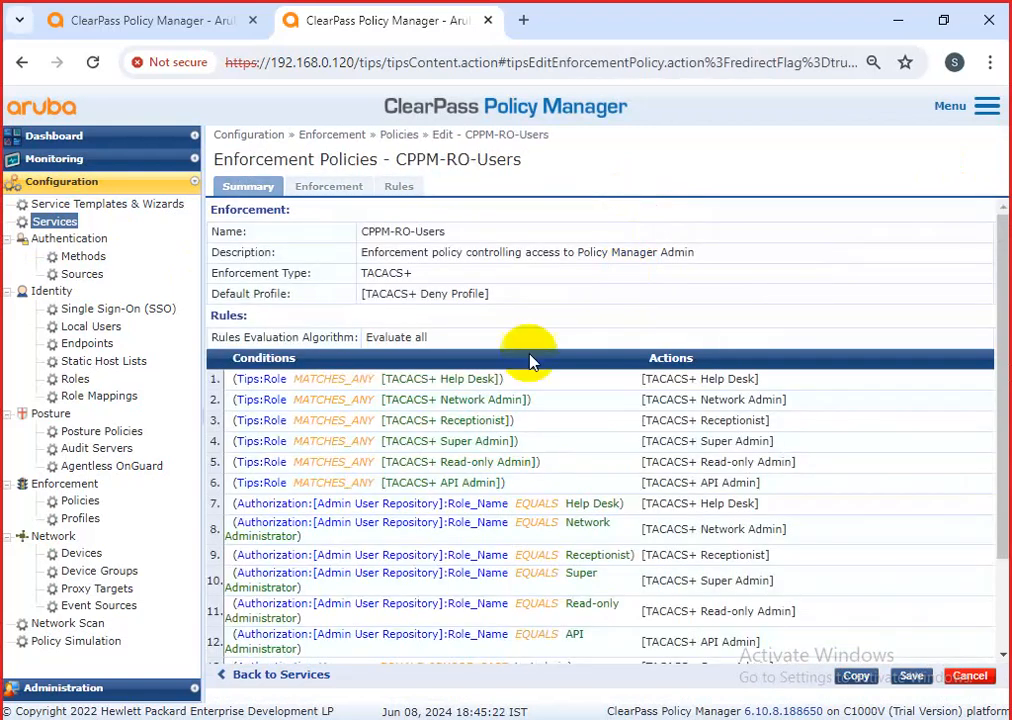
click(399, 186)
Copy Read-only Admin username rule 17 and open the copy in the Rules Editor.
scroll(510, 453, down, 1)
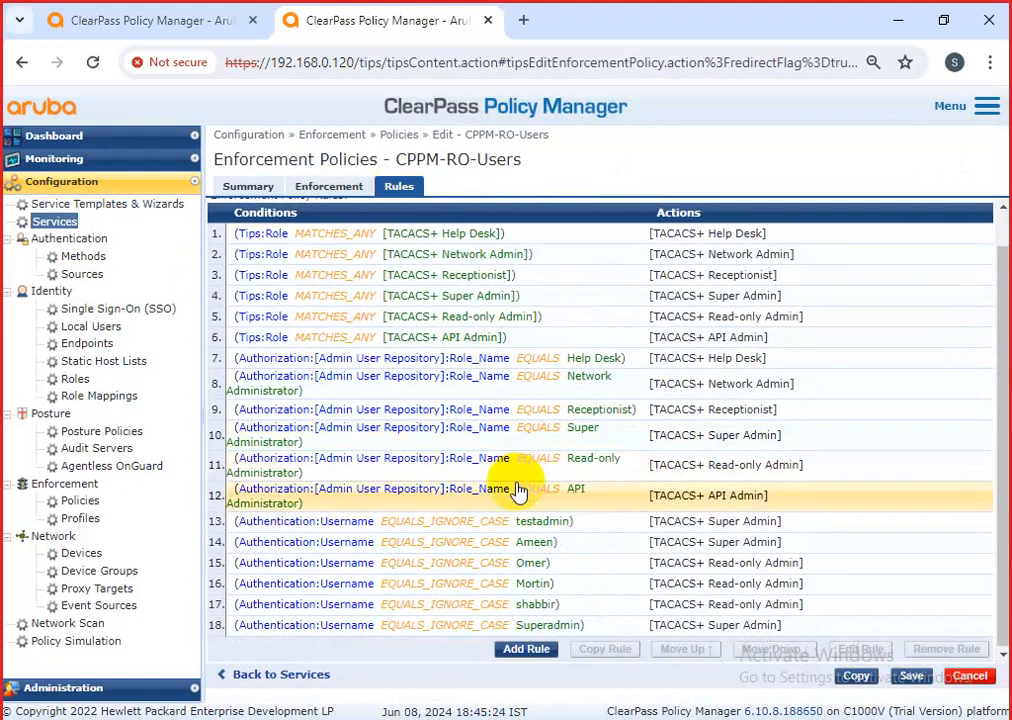
click(535, 604)
click(586, 652)
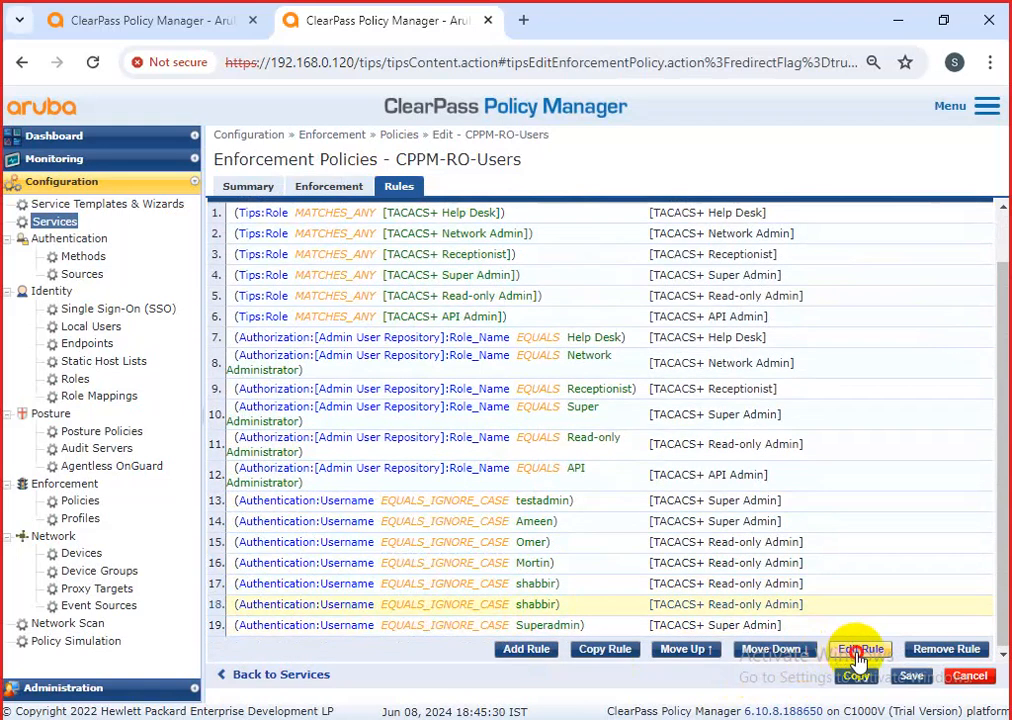
click(855, 652)
click(779, 331)
Change the copied rule's username value to the new local user's username.
double_click(770, 334)
text(shab)
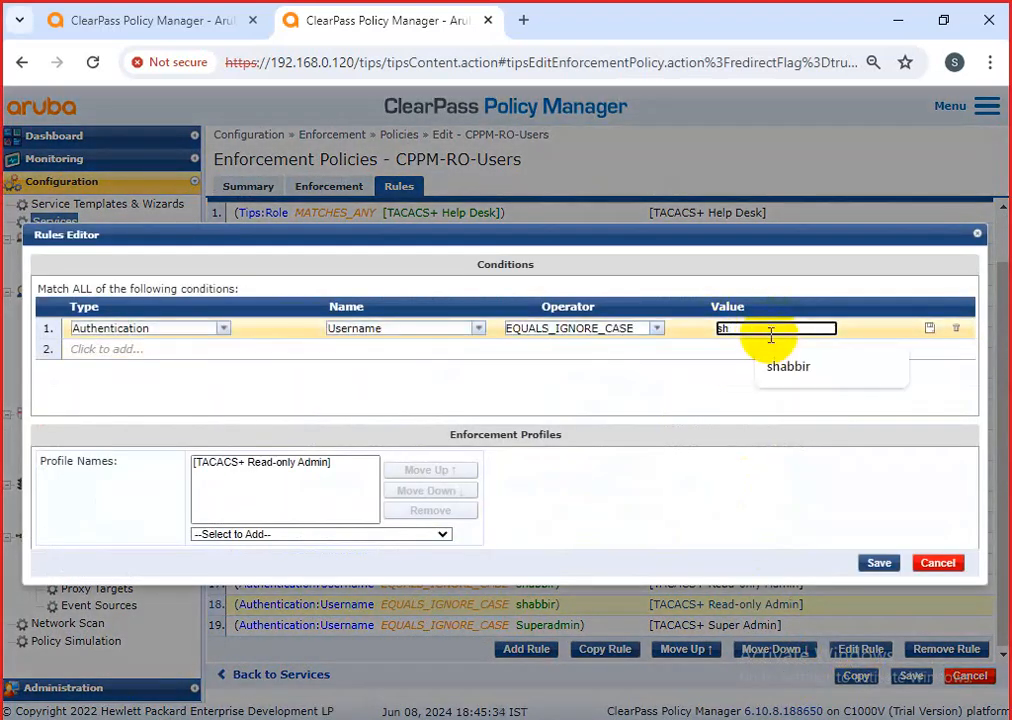
key(BackSpace)
key(BackSpace)
text(Am)
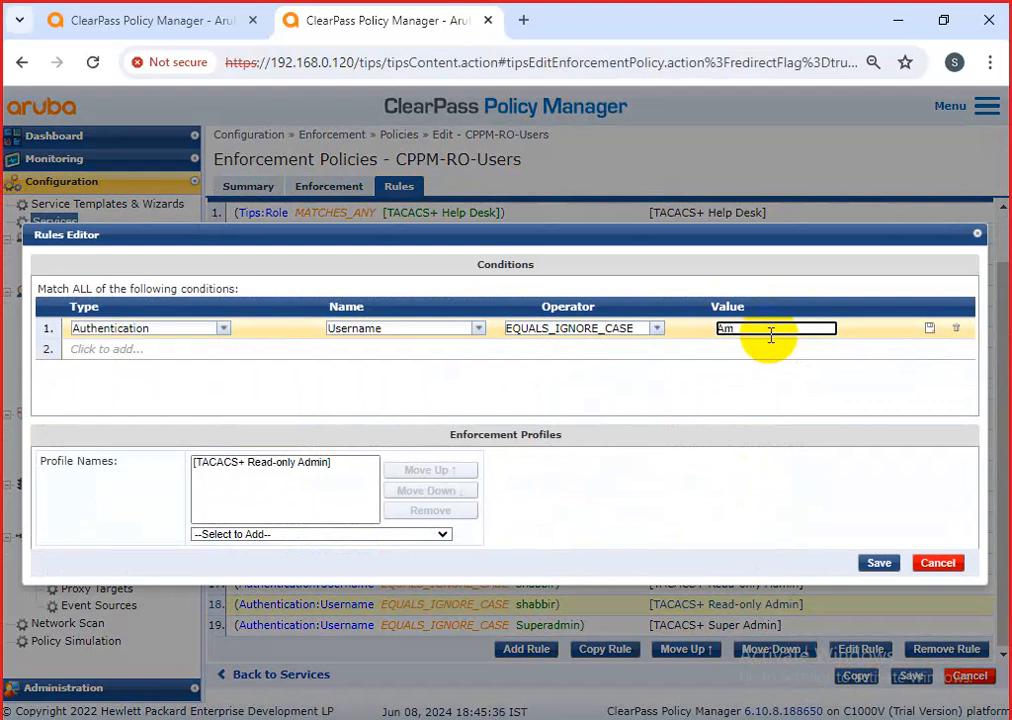
text(mer)
click(290, 465)
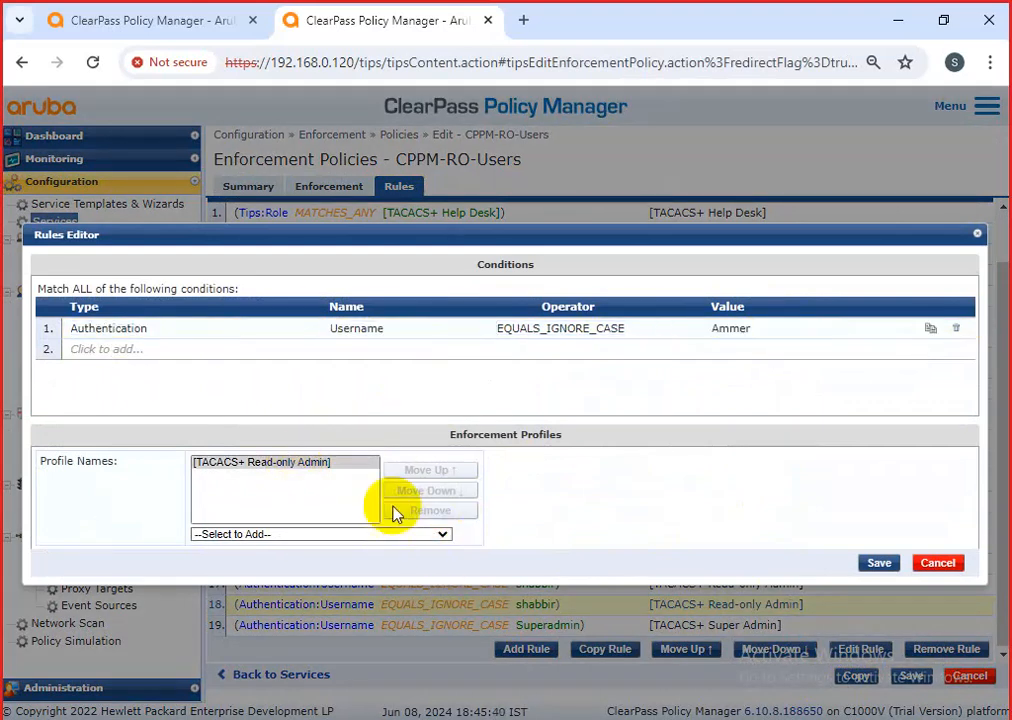
Replace TACACS+ Read-only Admin with TACACS+ Super Admin in the rule and save it.
click(340, 468)
click(362, 534)
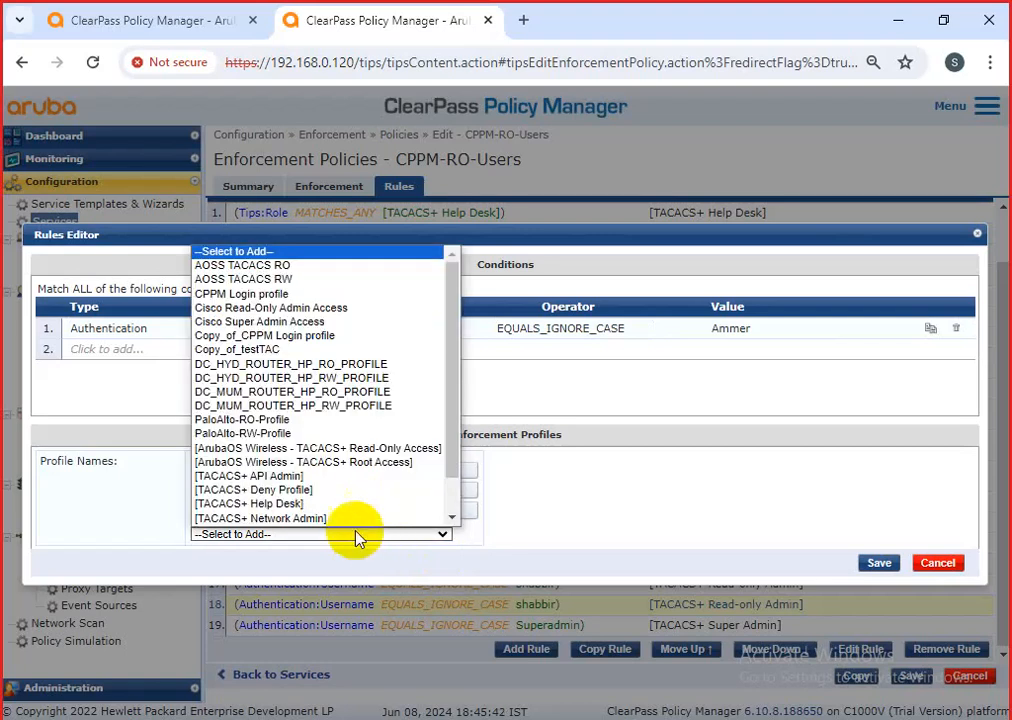
scroll(333, 505, down, 1)
scroll(332, 500, down, 2)
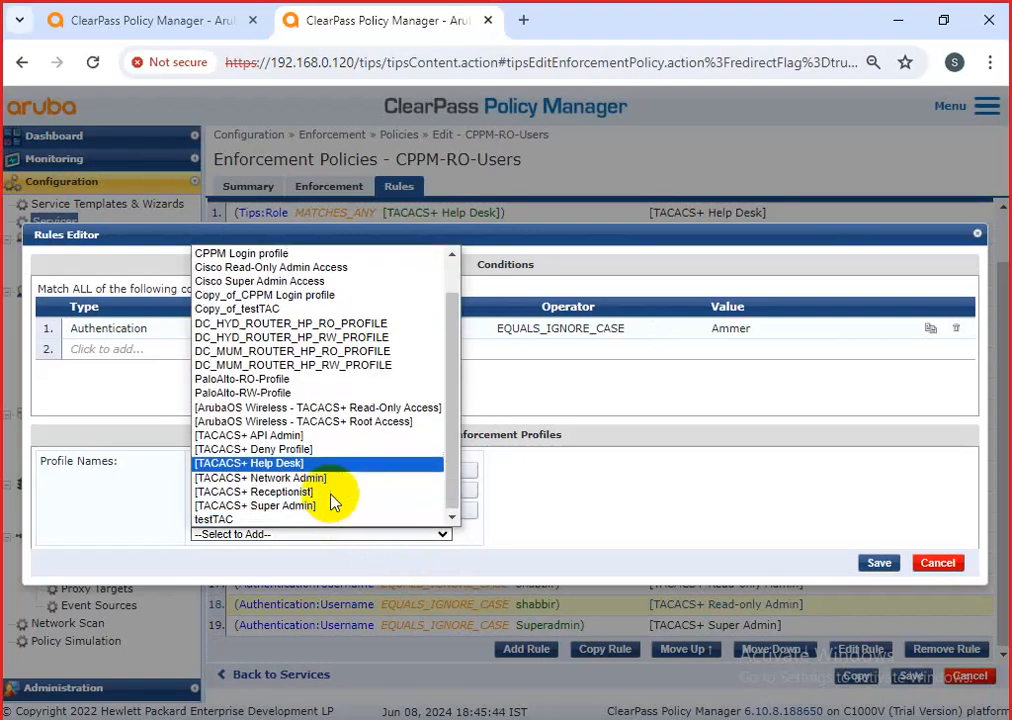
click(316, 507)
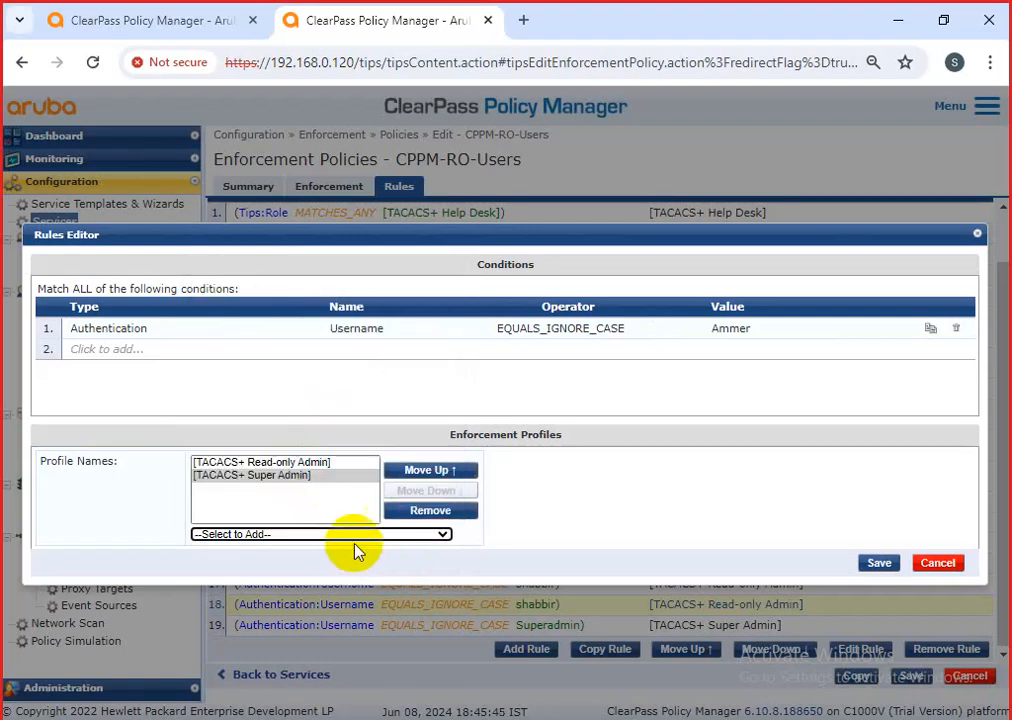
click(300, 463)
click(428, 511)
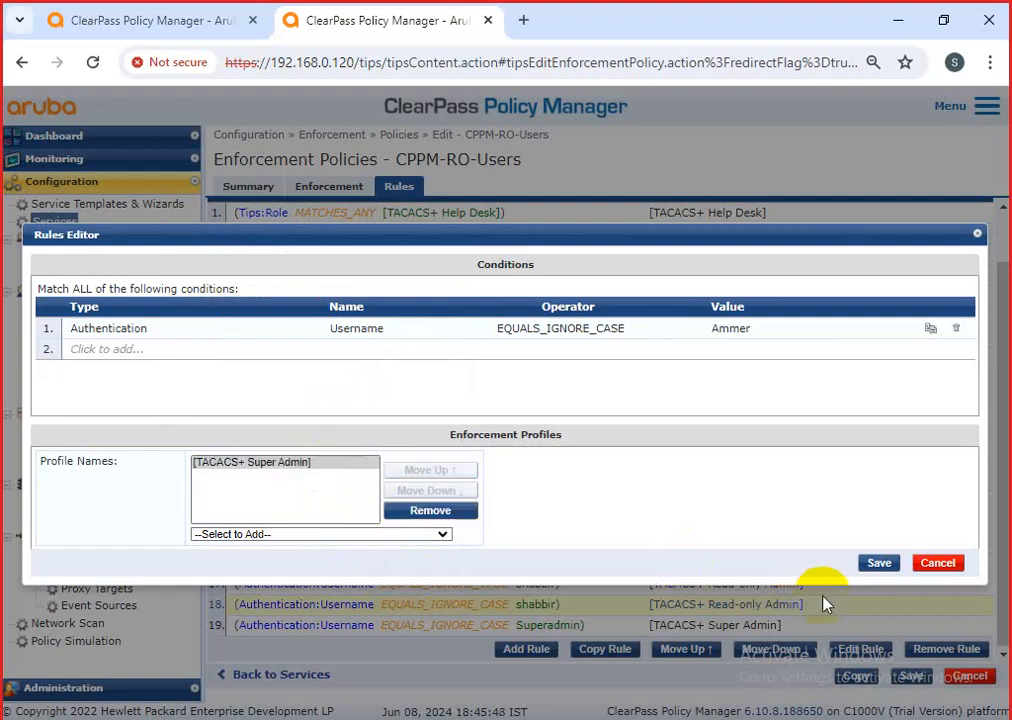
click(878, 563)
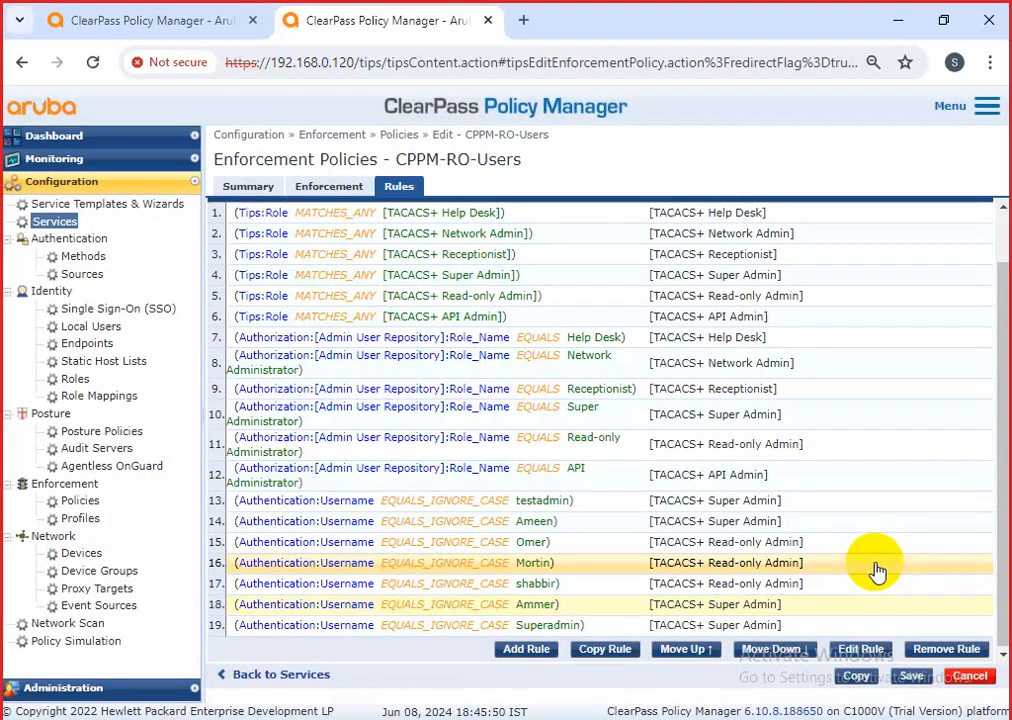
Save the CPPM-RO-Users enforcement policy and the CPPM-login-CLI-login-LIVE service.
click(910, 677)
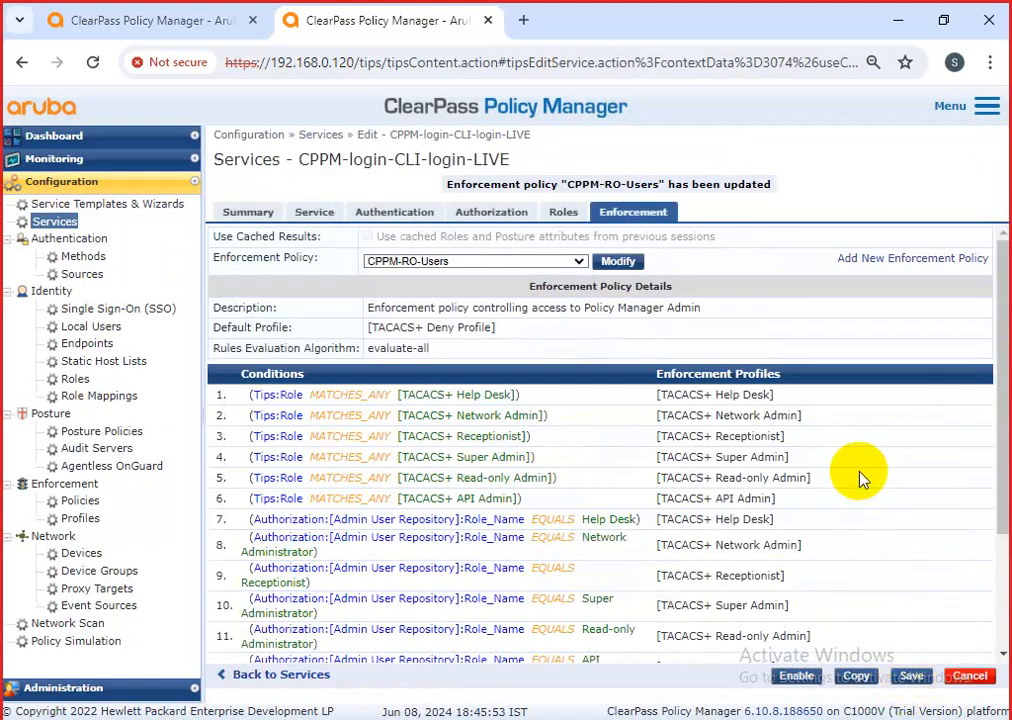
click(910, 676)
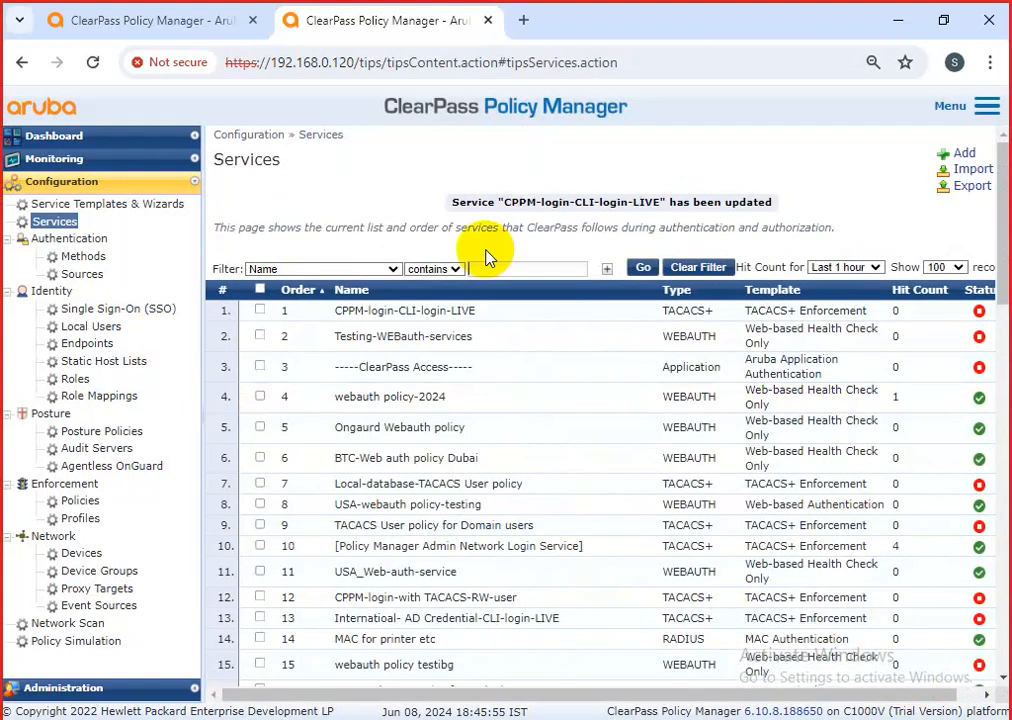
click(987, 106)
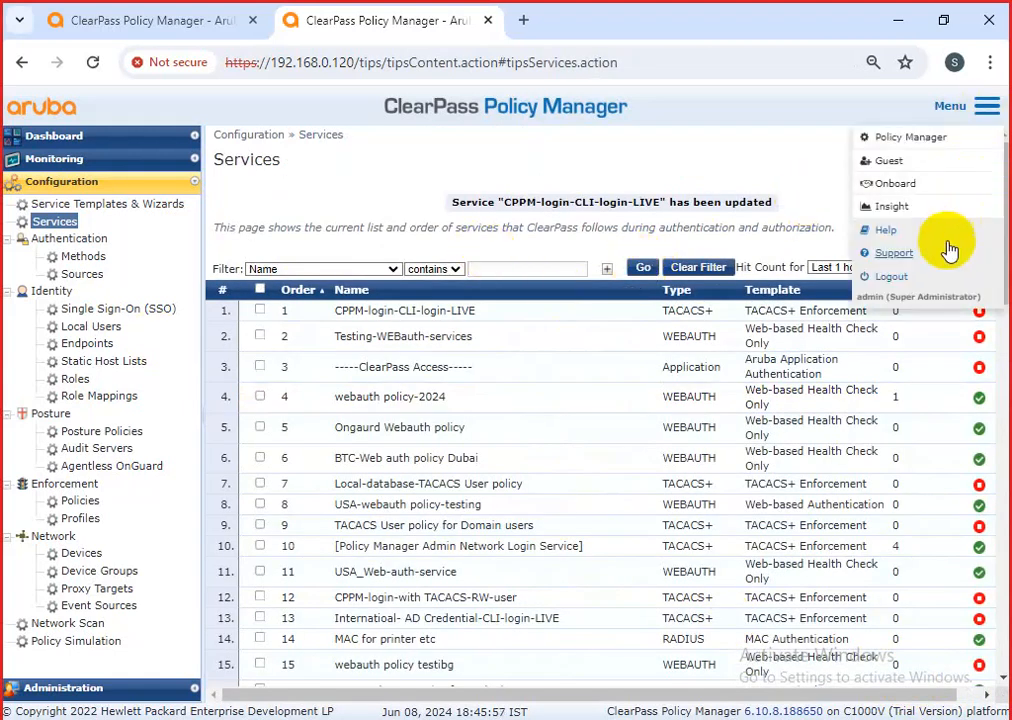
Log out and sign back in with the new local user's credentials.
click(912, 276)
text(Ammer)
key(Tab)
text(*********)
key(Return)
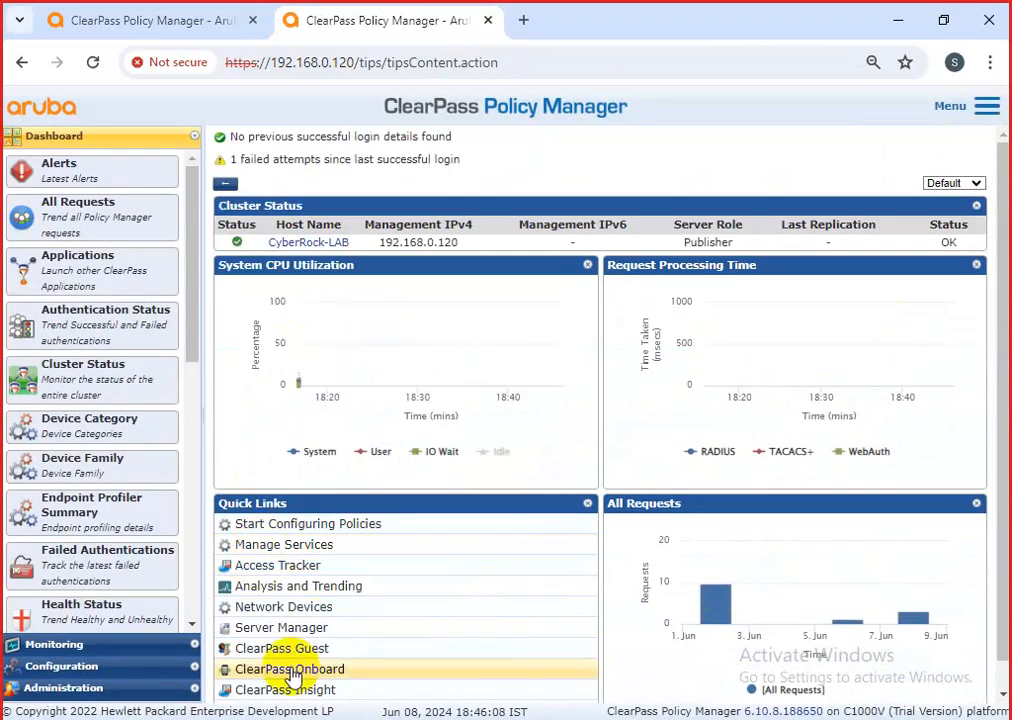
Check the signed-in account and highlight its privilege level.
click(987, 112)
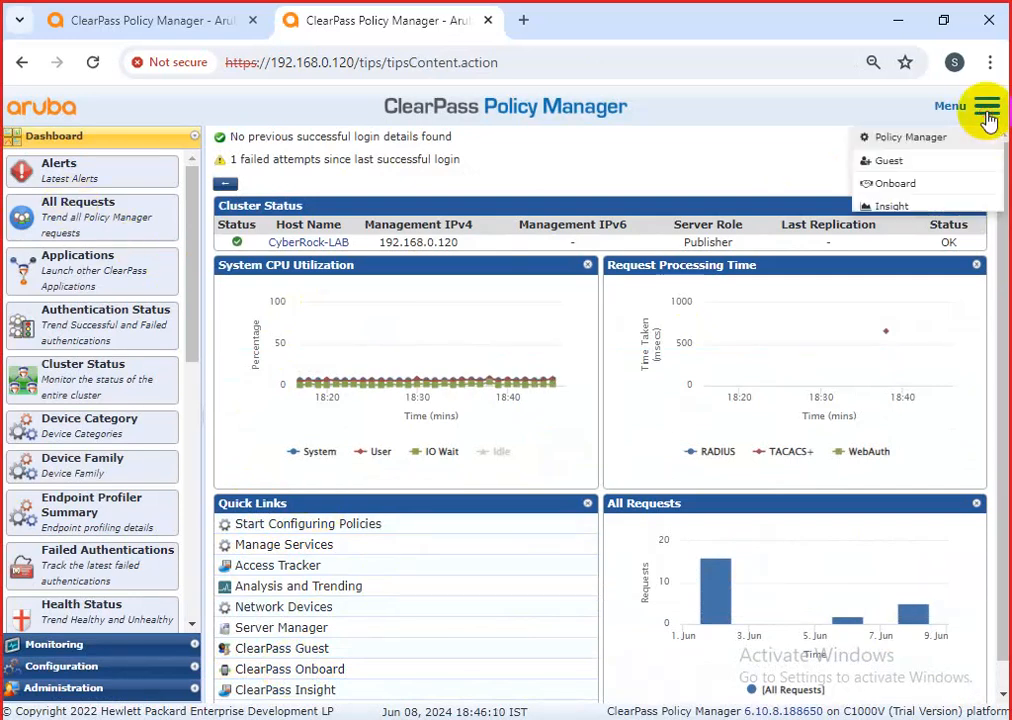
drag(858, 297, 982, 315)
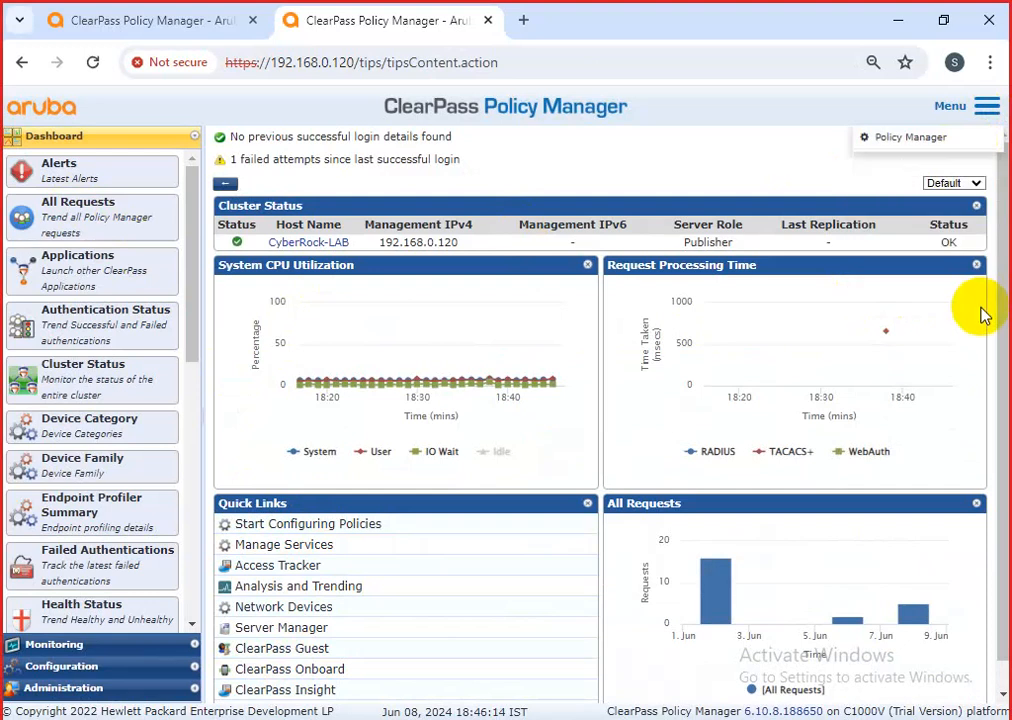
mouse_move(988, 106)
drag(867, 309, 976, 309)
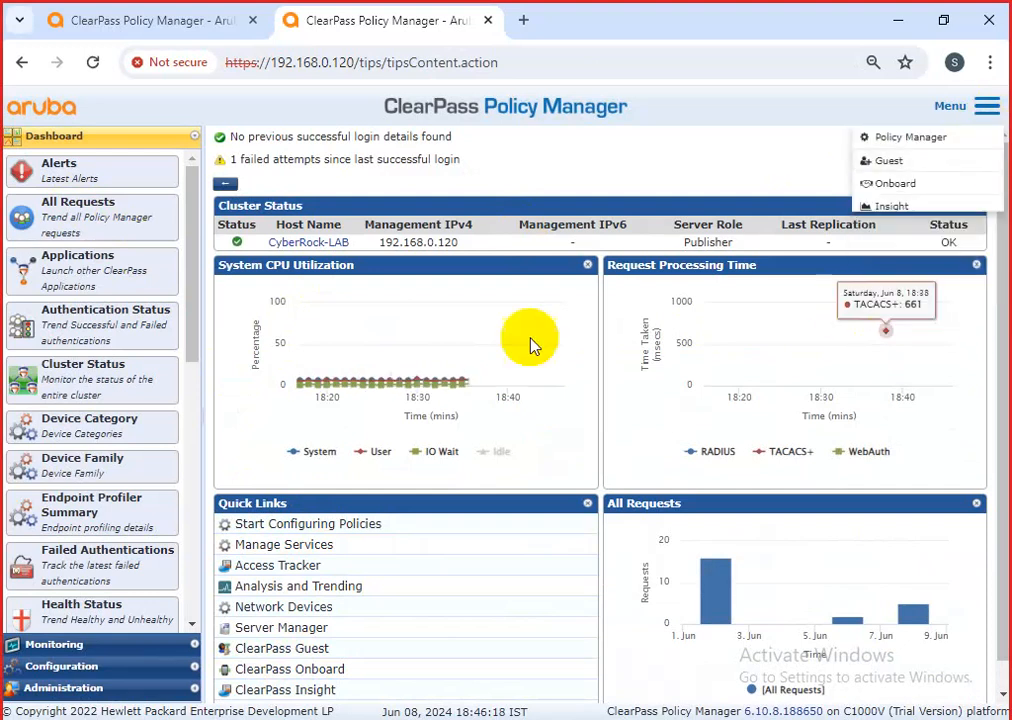
Open Monitoring > Access Tracker and its filter field list.
click(90, 644)
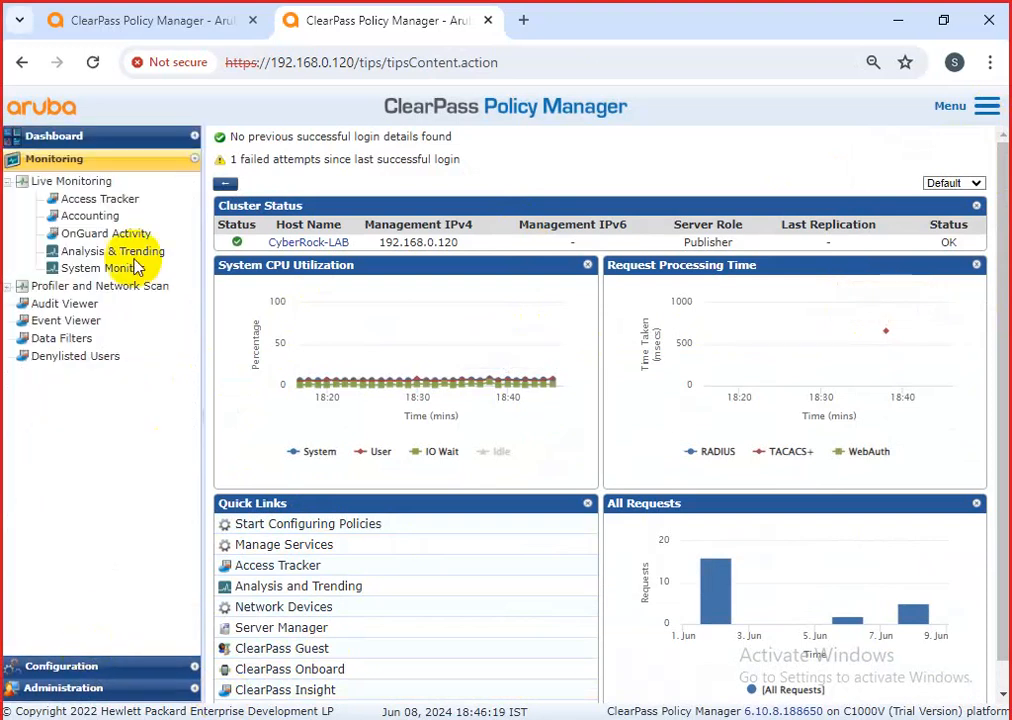
click(100, 199)
click(393, 279)
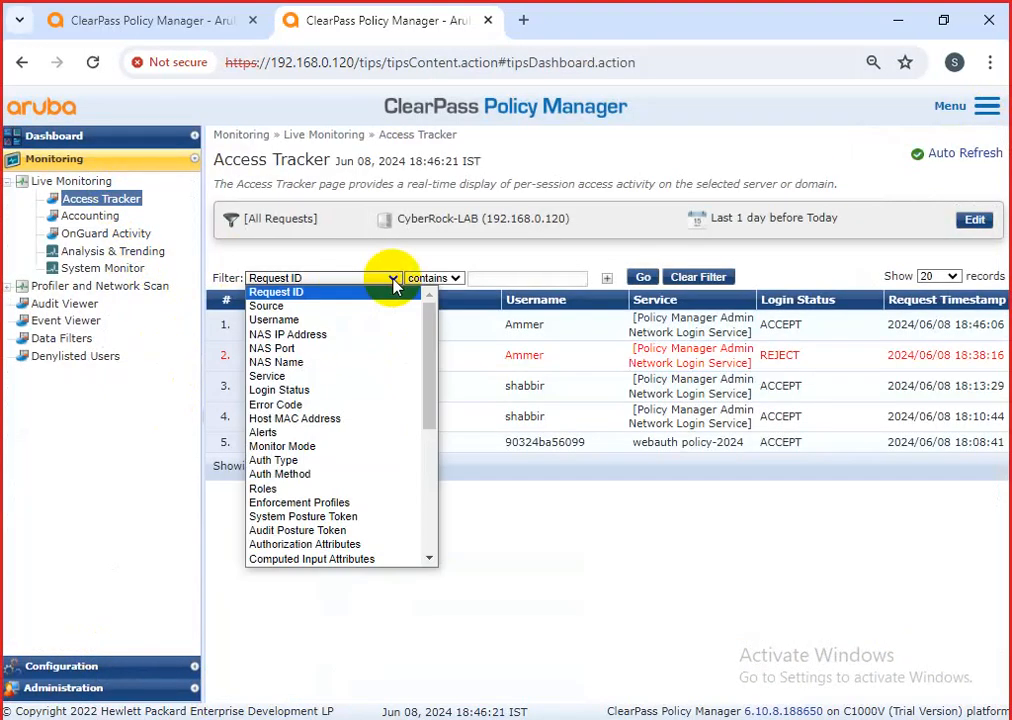
Open the most recent accepted request and review its applied policies.
click(600, 592)
drag(263, 327, 684, 343)
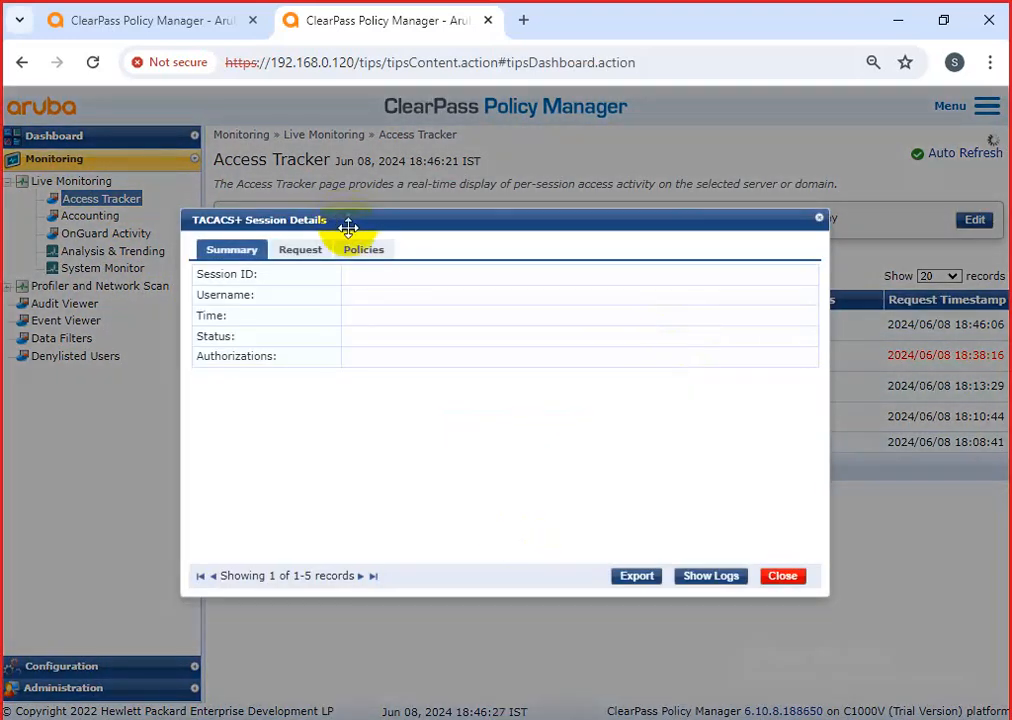
click(364, 250)
drag(485, 377, 371, 415)
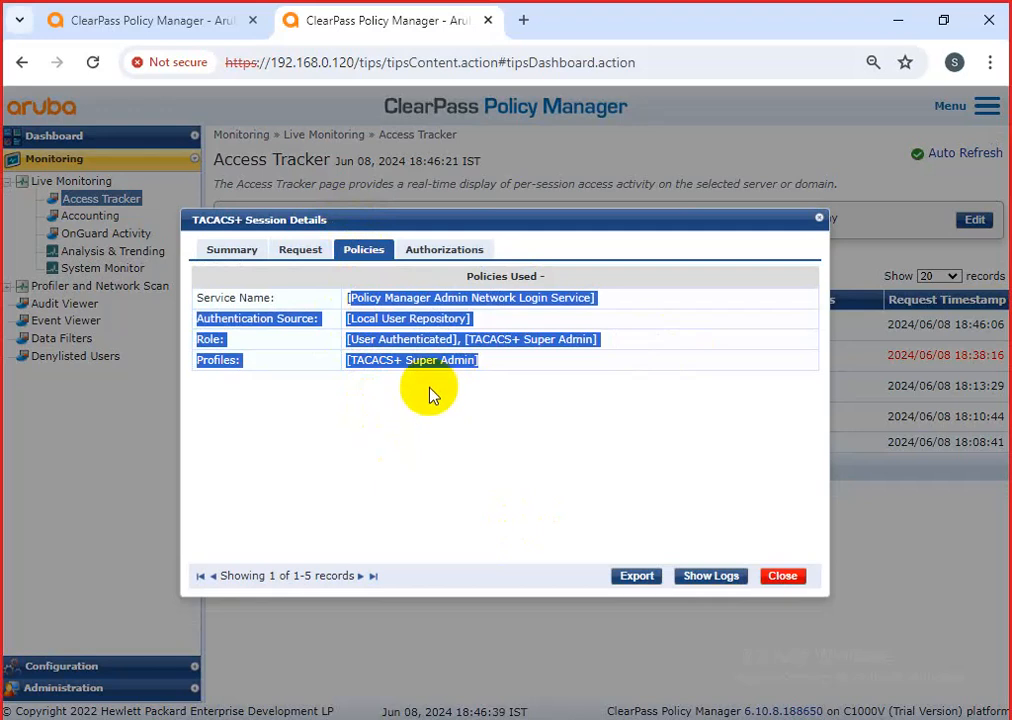
Review the session's authorizations and computed request attributes, then close the details.
click(445, 251)
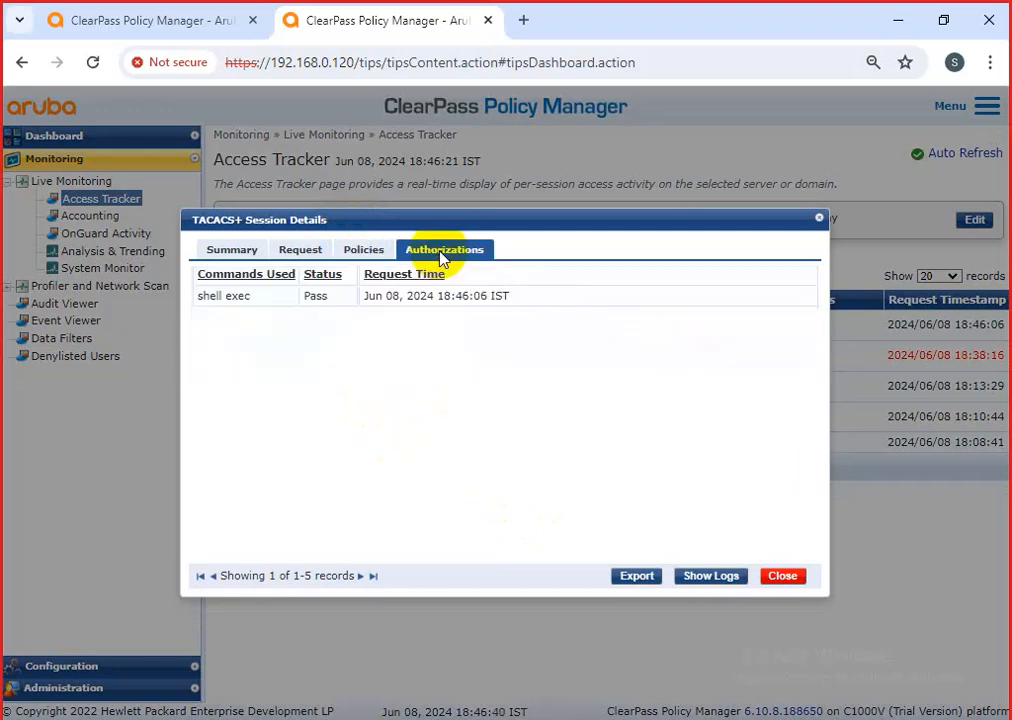
click(302, 250)
click(358, 442)
scroll(413, 514, down, 5)
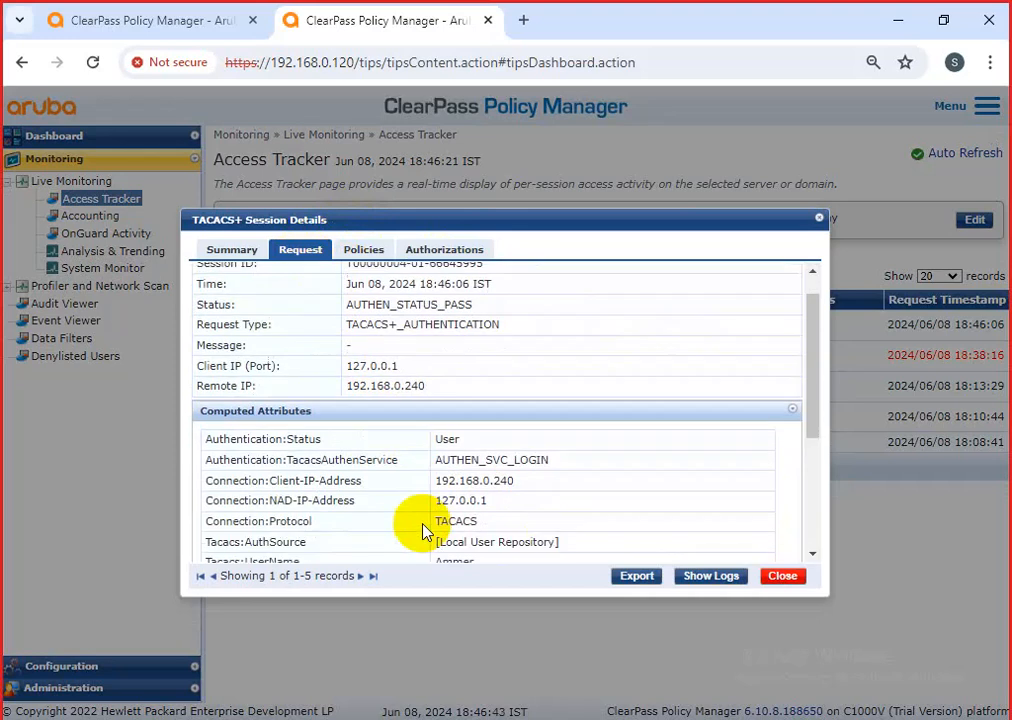
drag(478, 380, 212, 380)
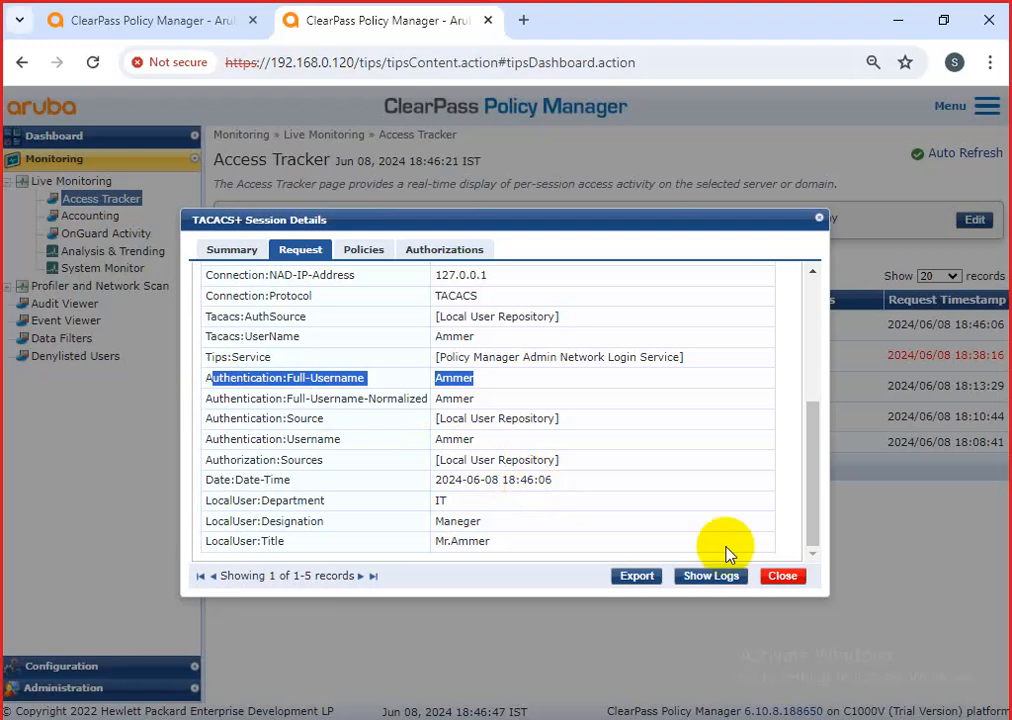
click(782, 578)
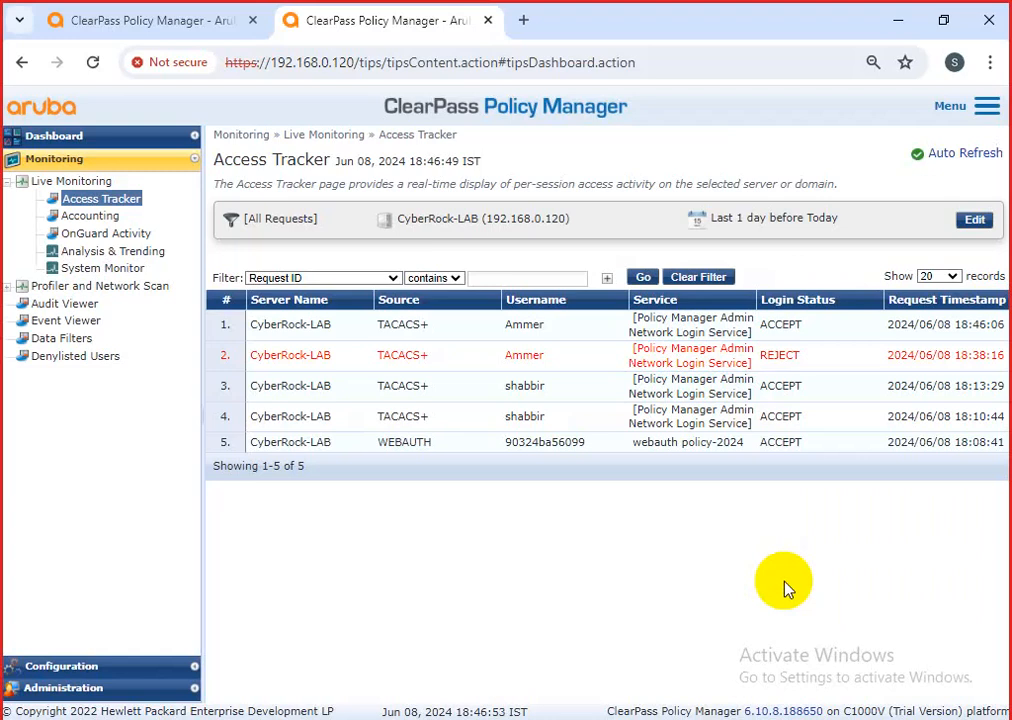
Go from the Dashboard to Administration > Users and Privileges > Admin Users.
click(52, 137)
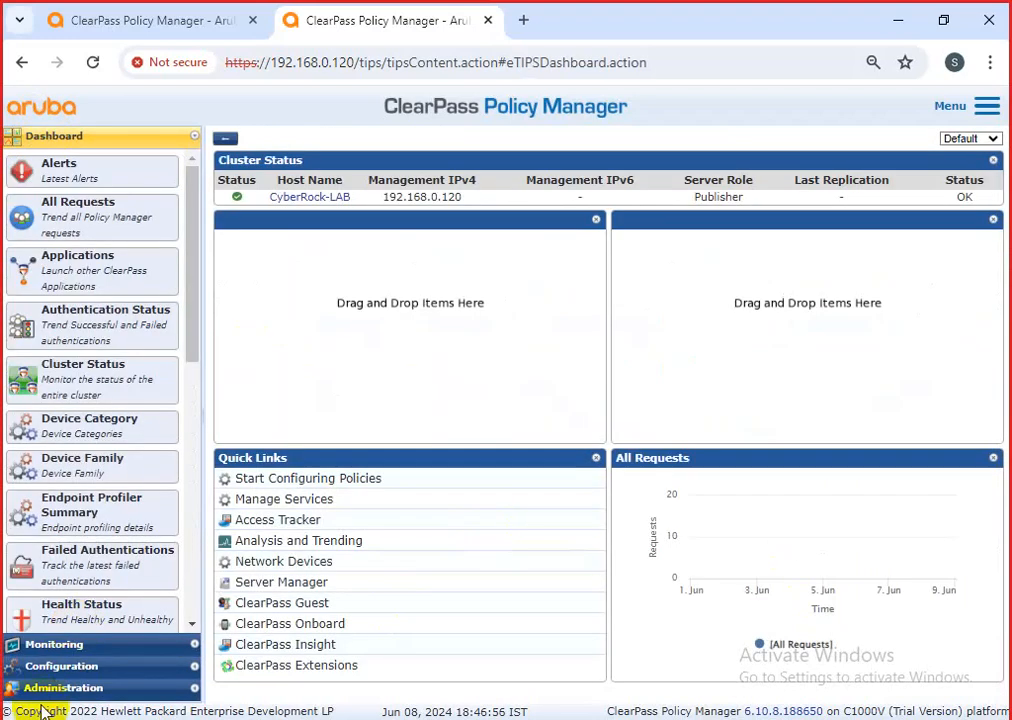
click(70, 694)
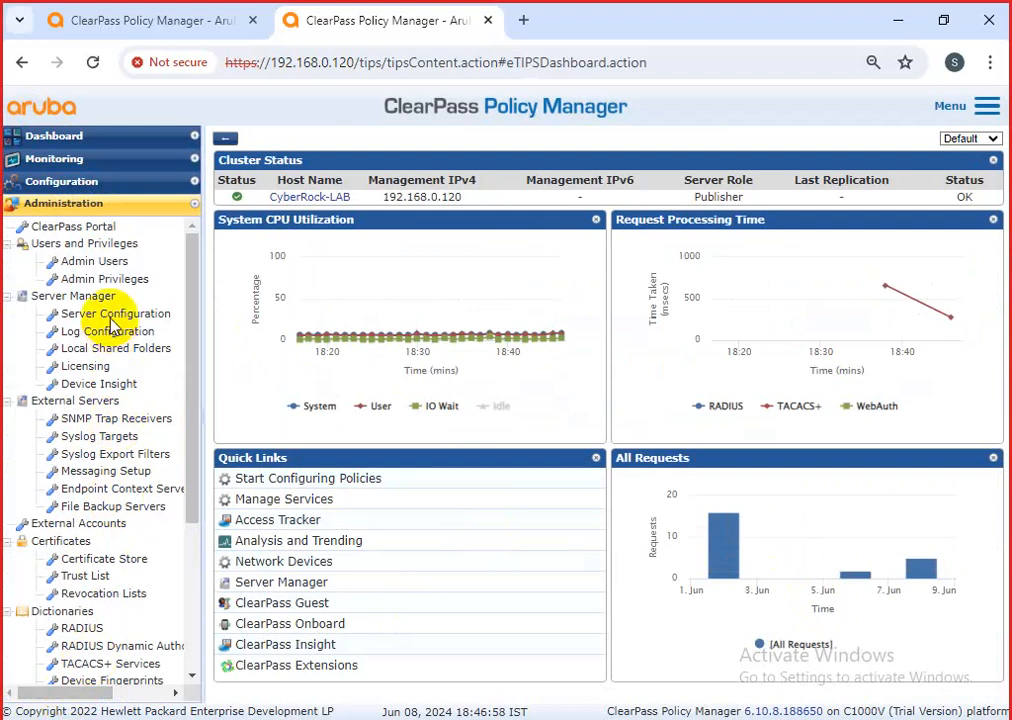
click(104, 279)
click(95, 261)
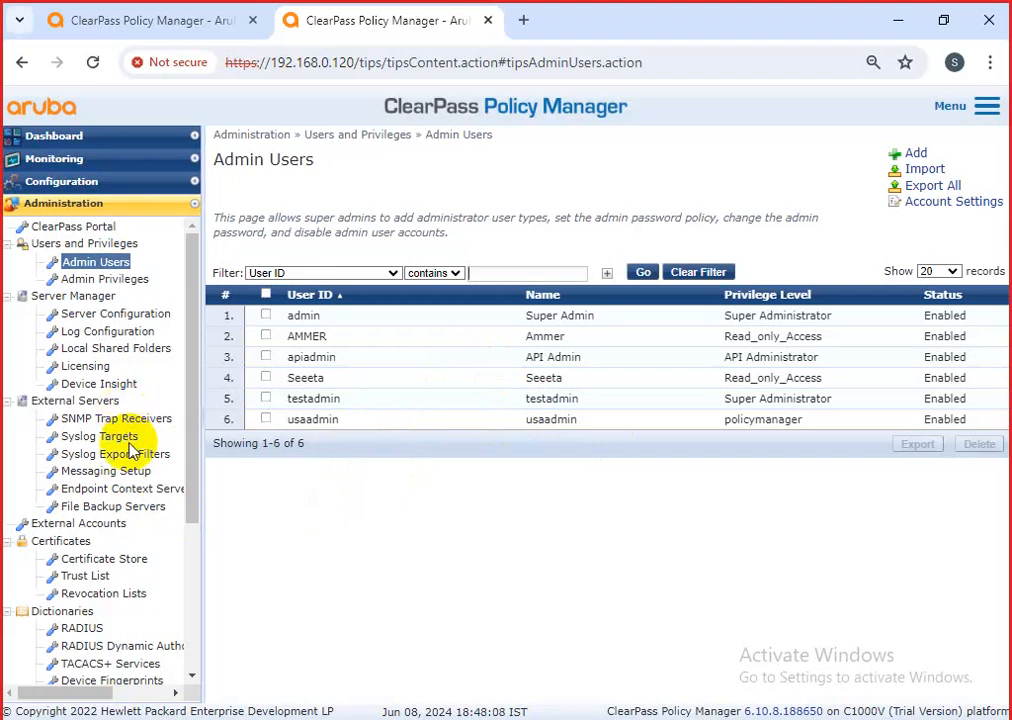
click(75, 181)
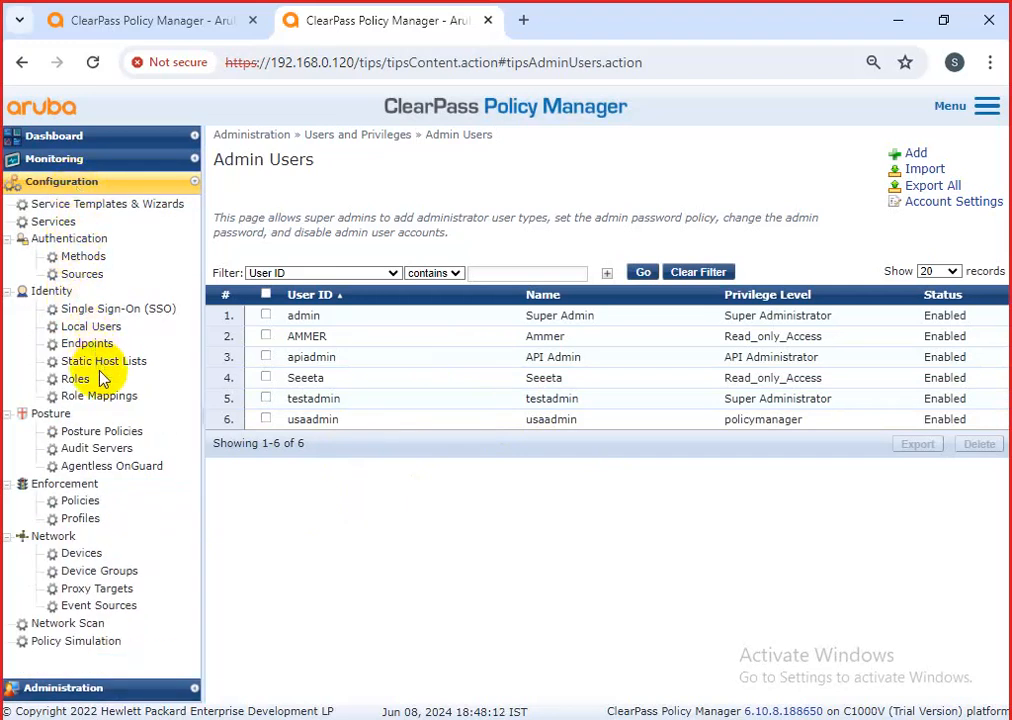
Open Local Users Account Settings and review the account-disabling limits and ranges.
click(95, 327)
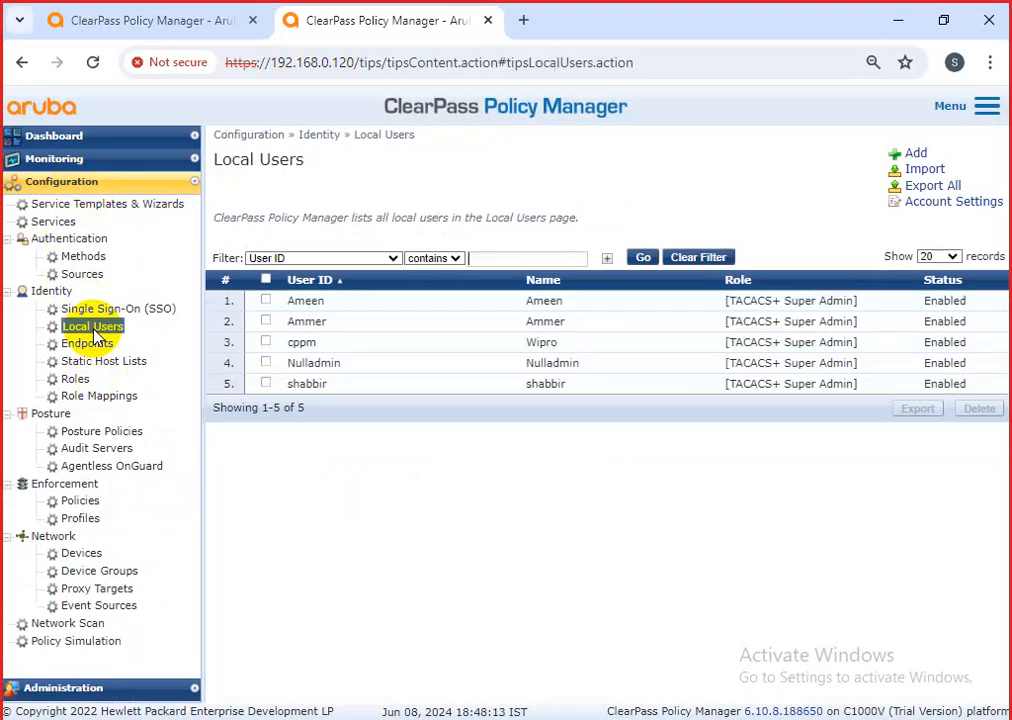
click(921, 205)
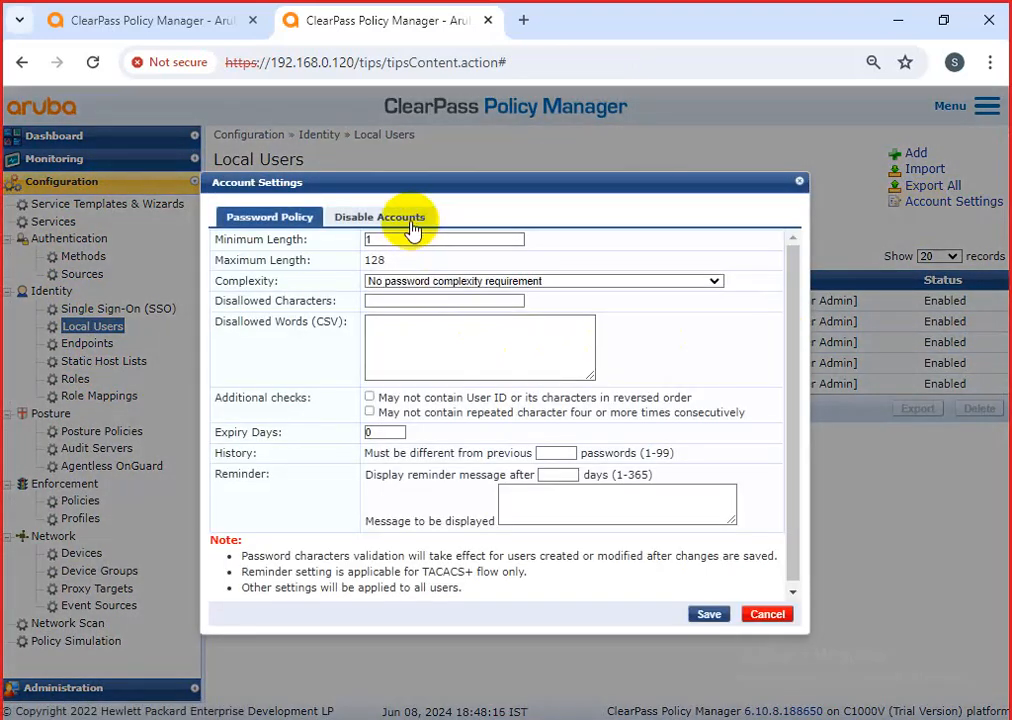
click(412, 226)
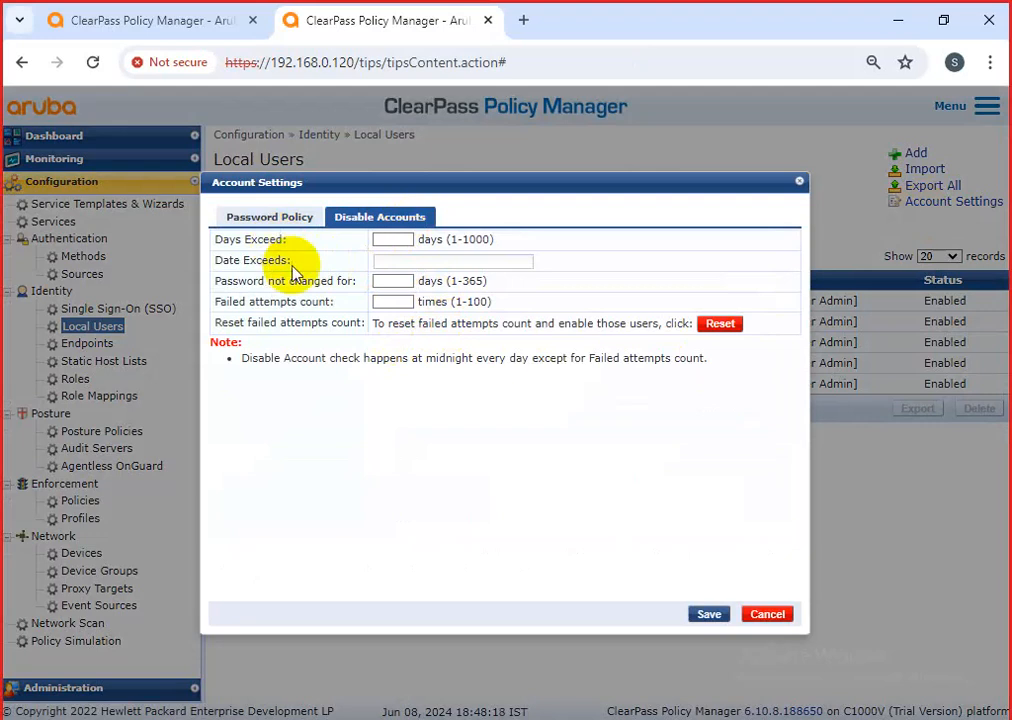
drag(517, 287, 360, 293)
drag(492, 301, 355, 300)
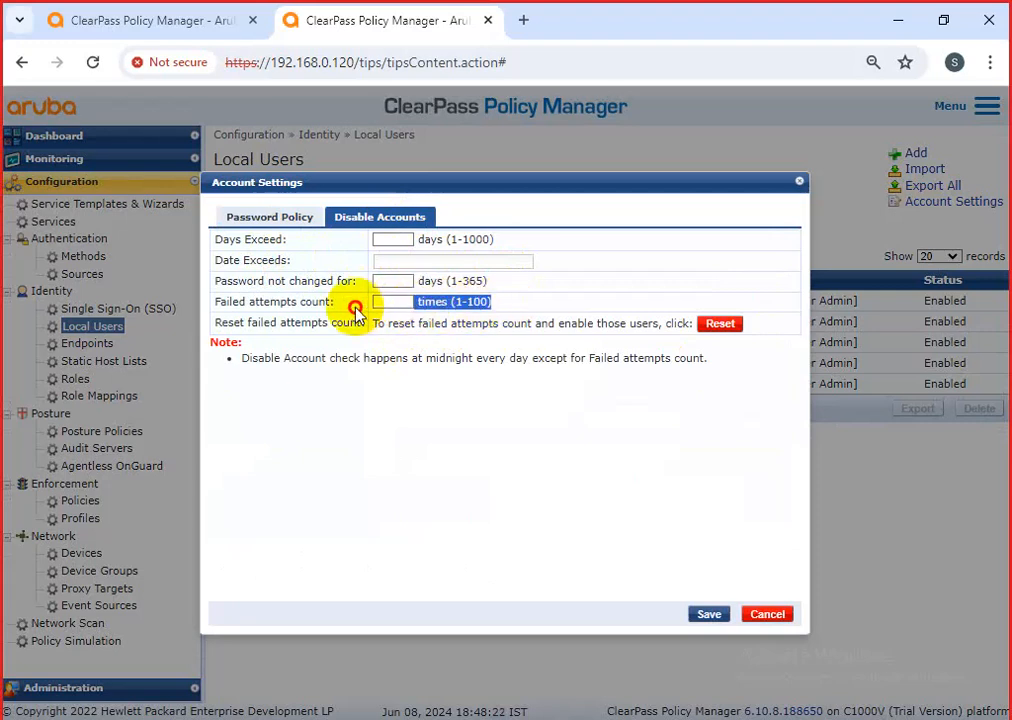
click(380, 241)
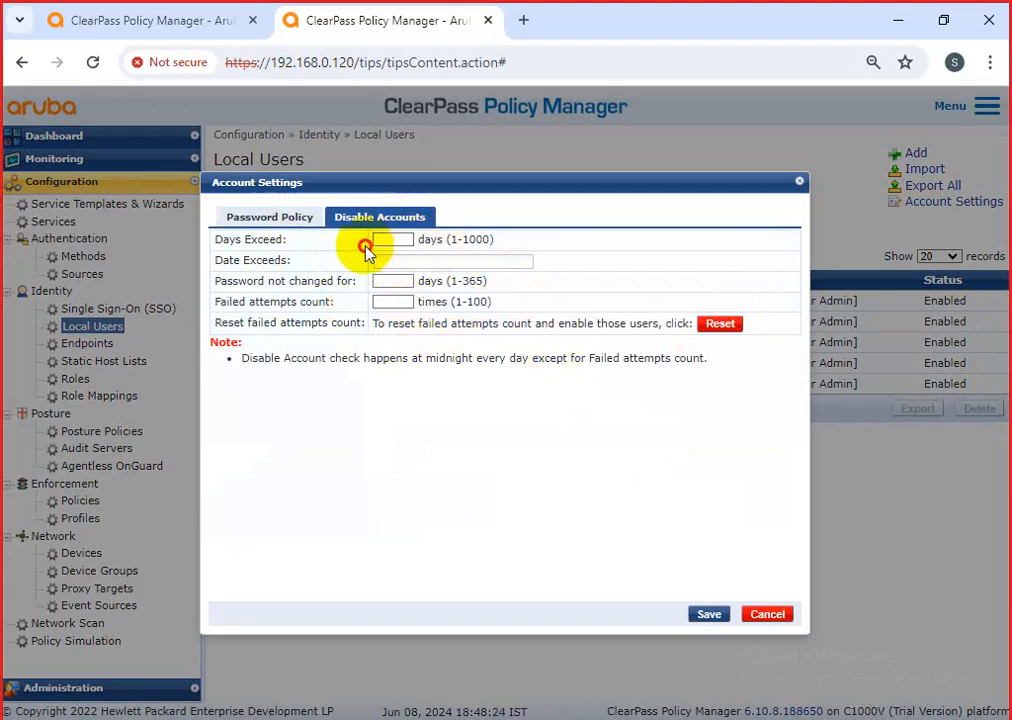
double_click(425, 240)
click(388, 279)
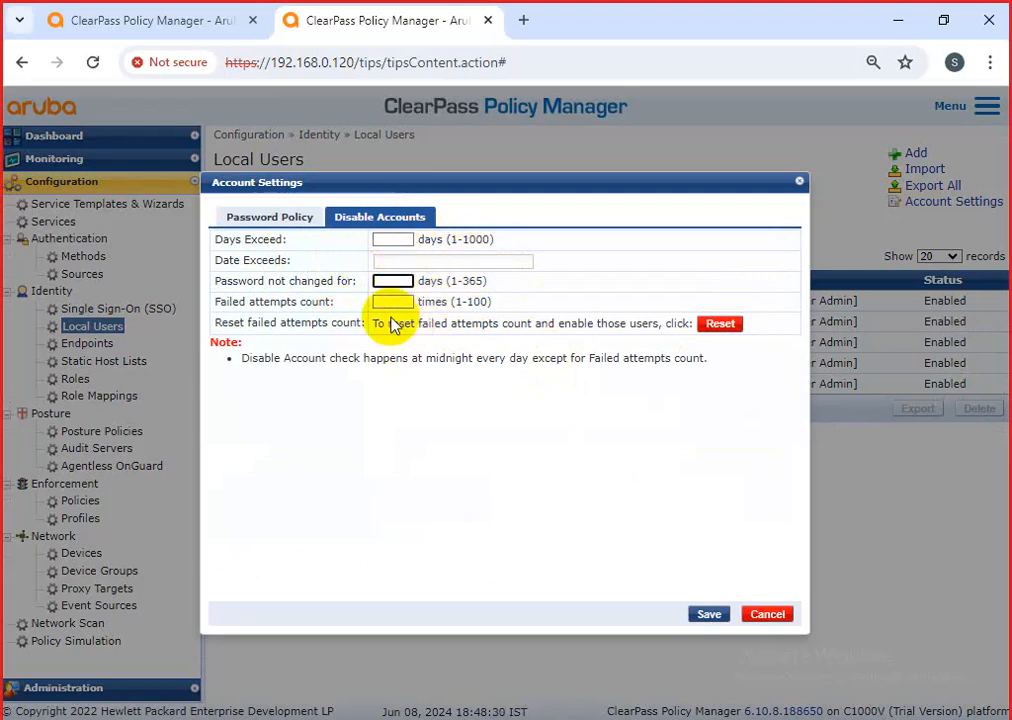
Review the Password Policy settings and notes, then cancel without saving.
click(292, 217)
scroll(437, 437, down, 1)
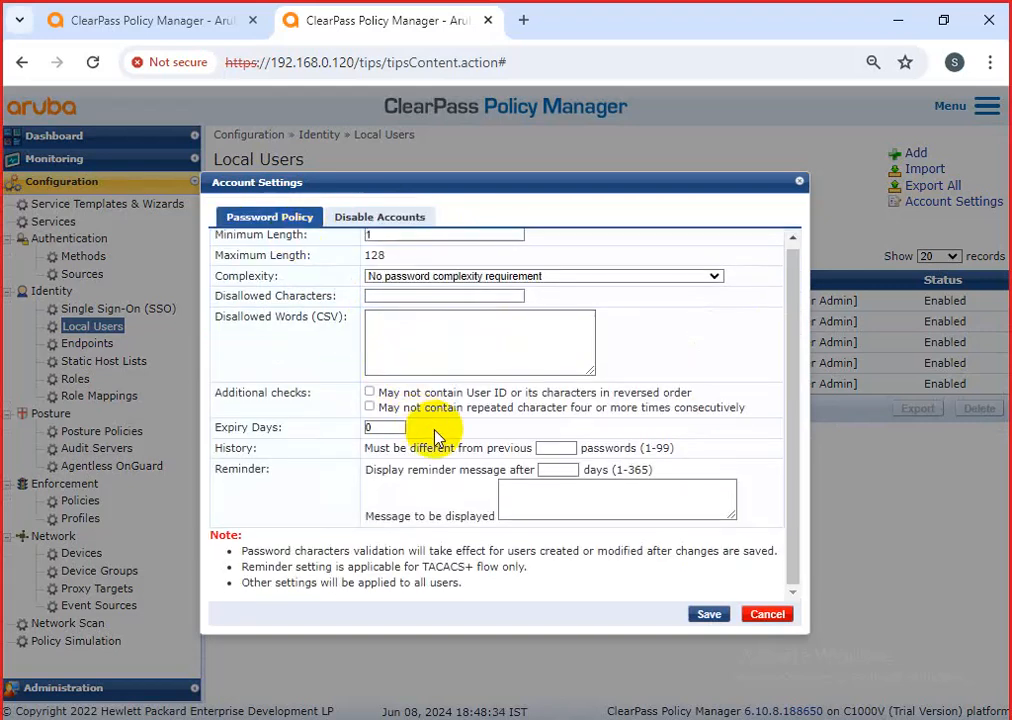
drag(528, 567, 228, 392)
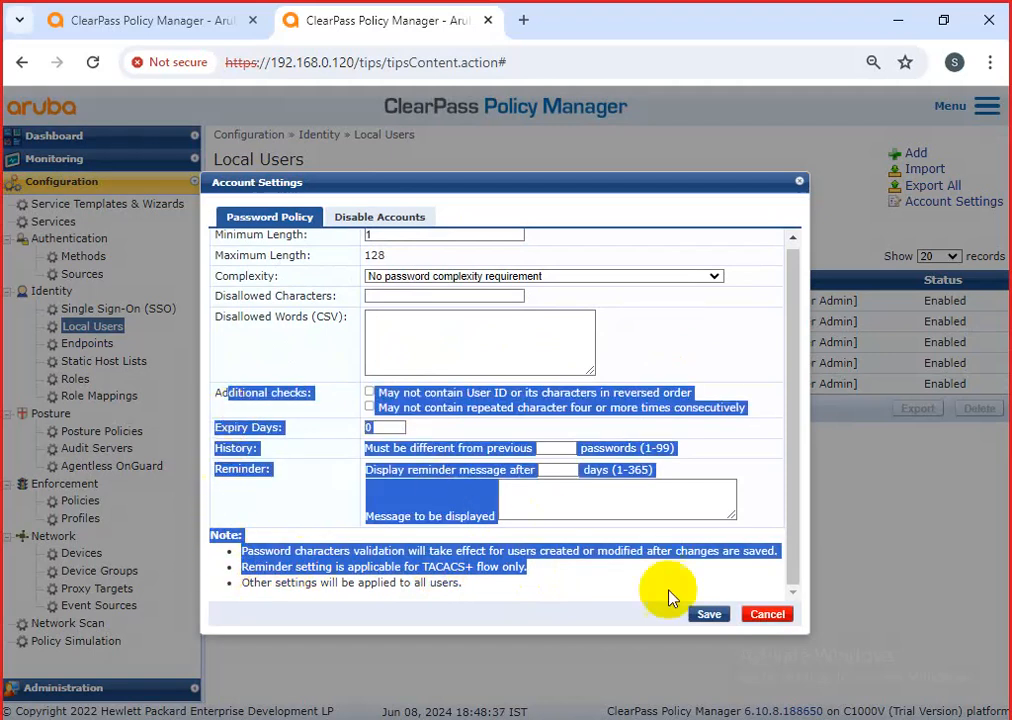
click(766, 612)
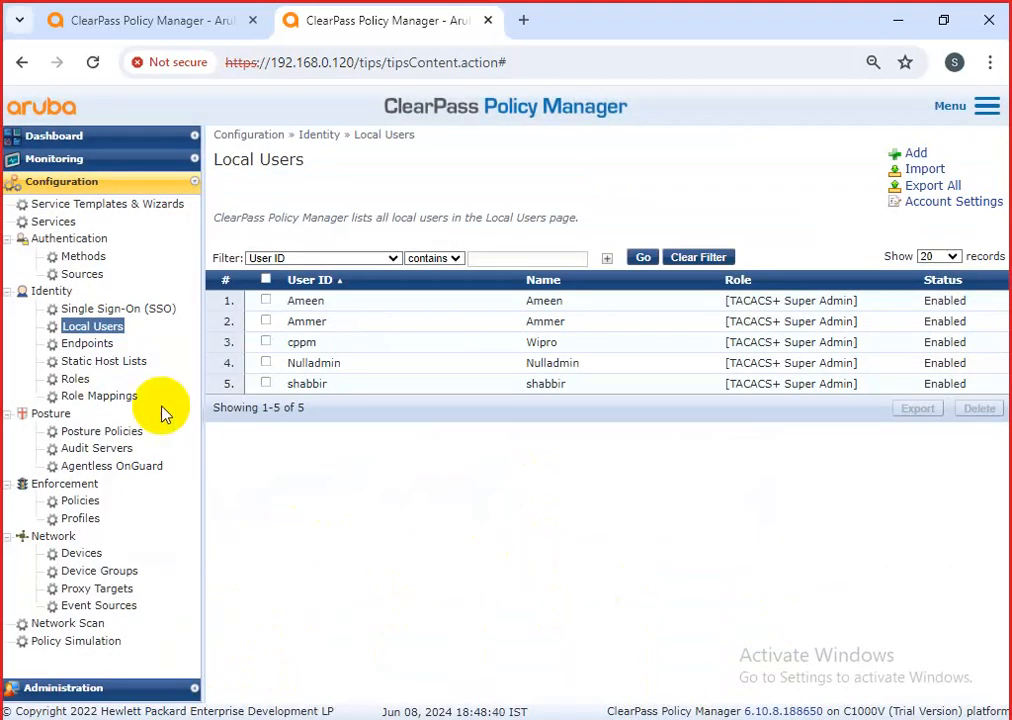
click(80, 518)
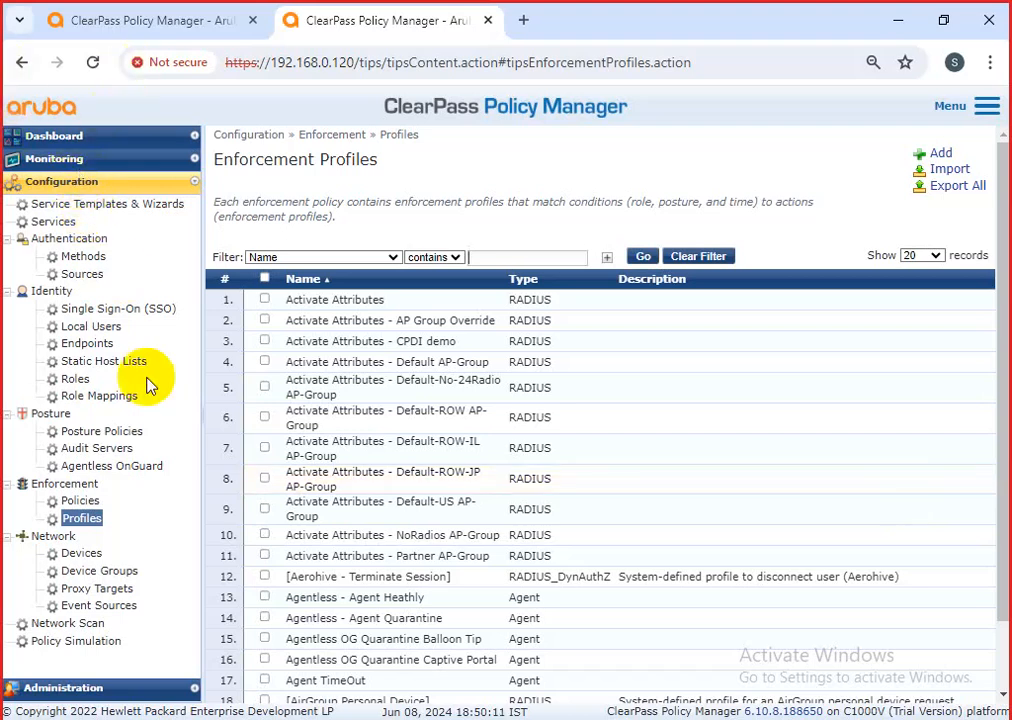
click(95, 328)
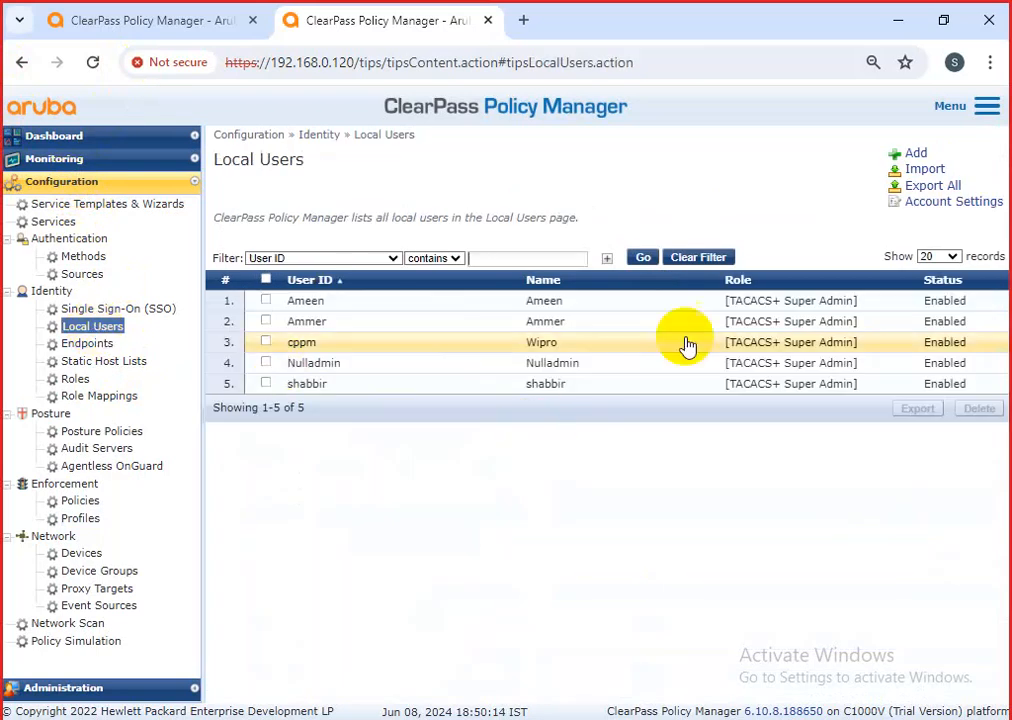
Start a new local user with an empty attribute row and the 802.1x Authentication role.
click(920, 156)
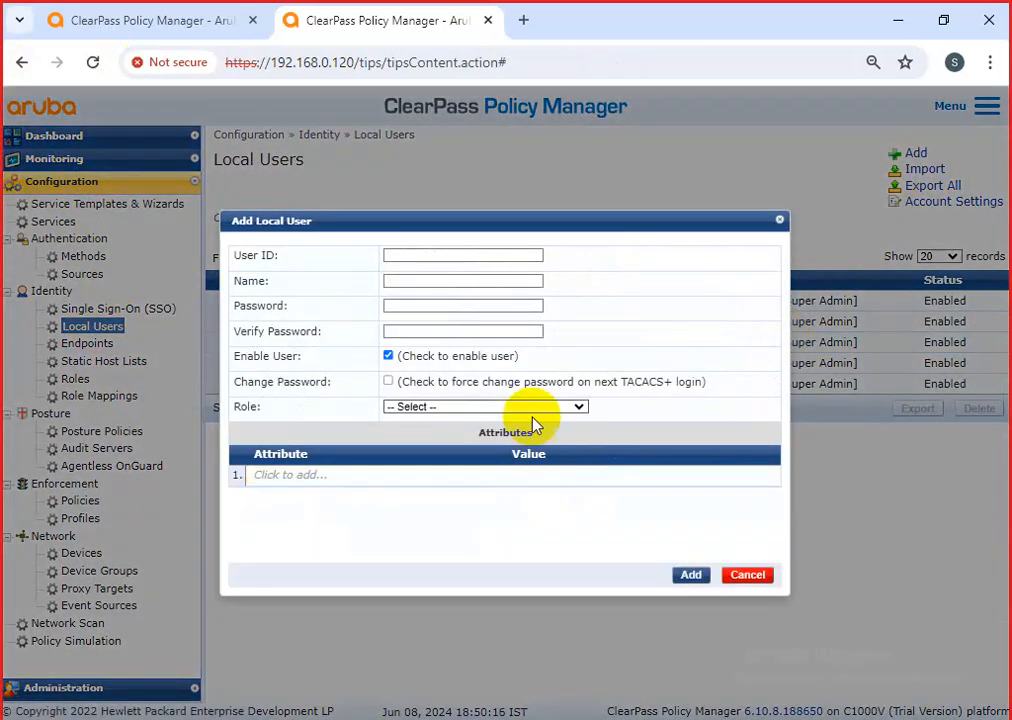
click(527, 408)
scroll(530, 530, down, 5)
scroll(530, 535, down, 2)
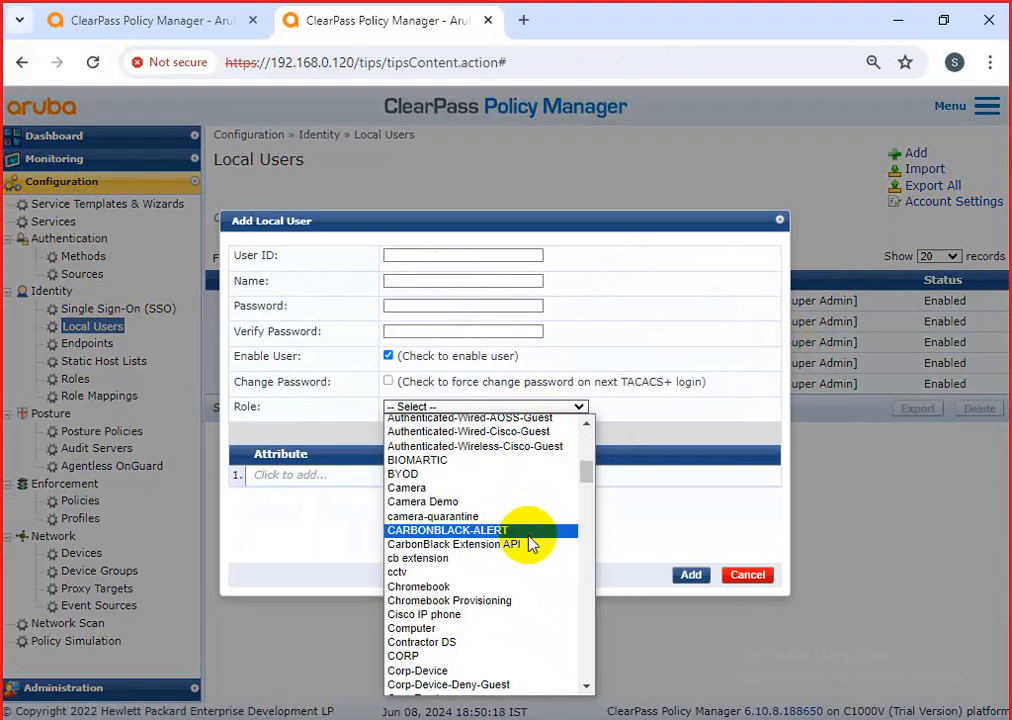
scroll(530, 538, up, 7)
click(640, 478)
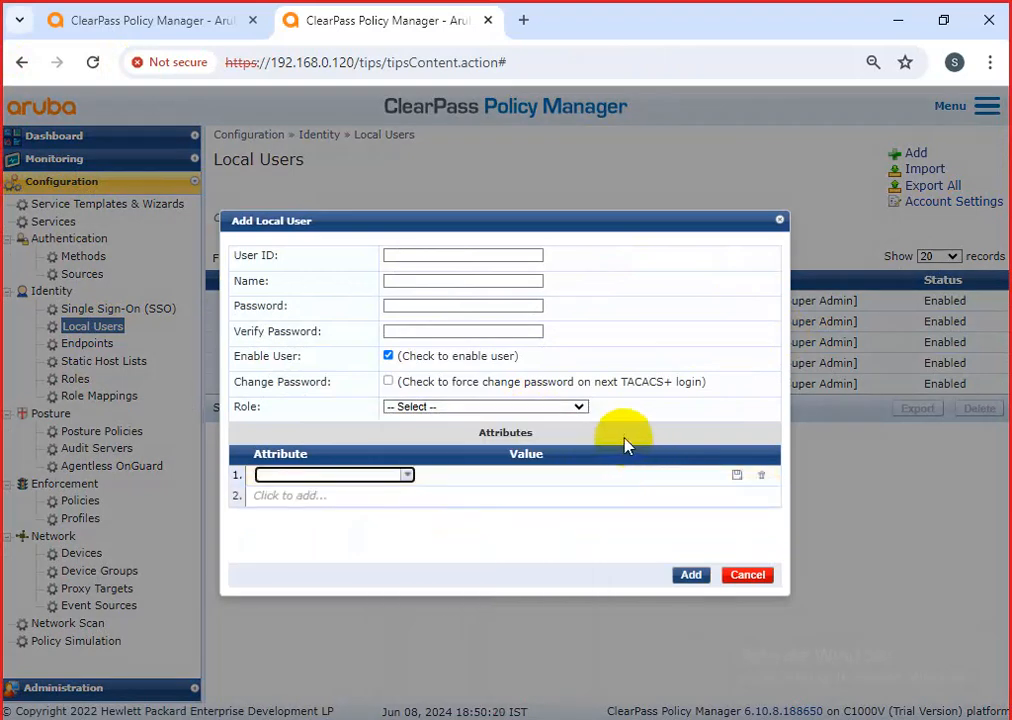
click(436, 406)
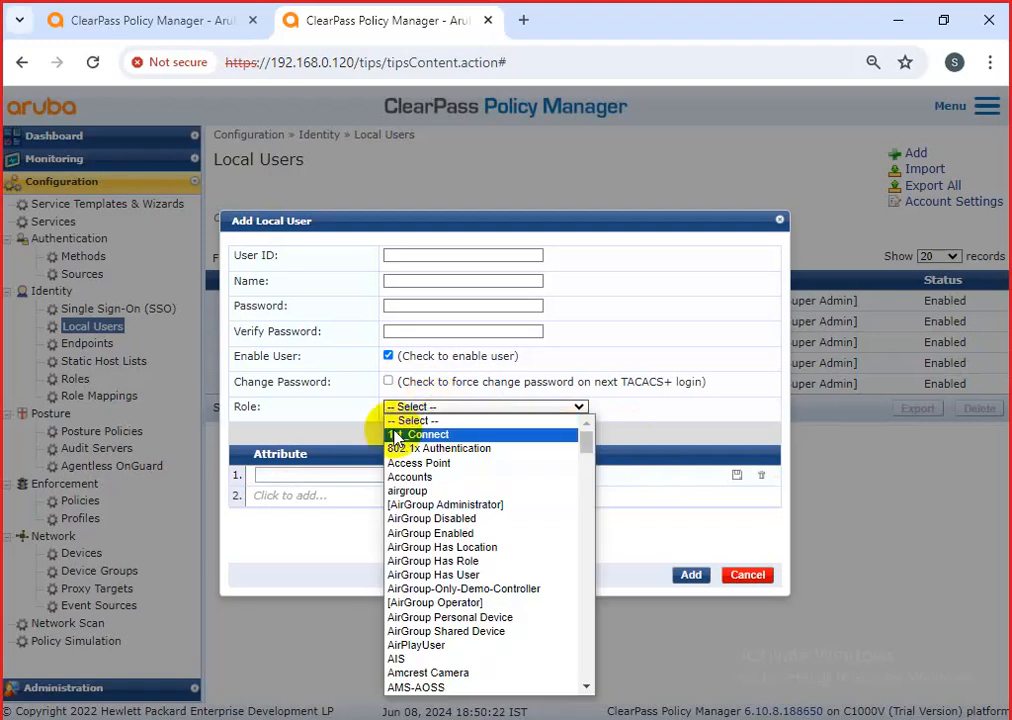
click(400, 448)
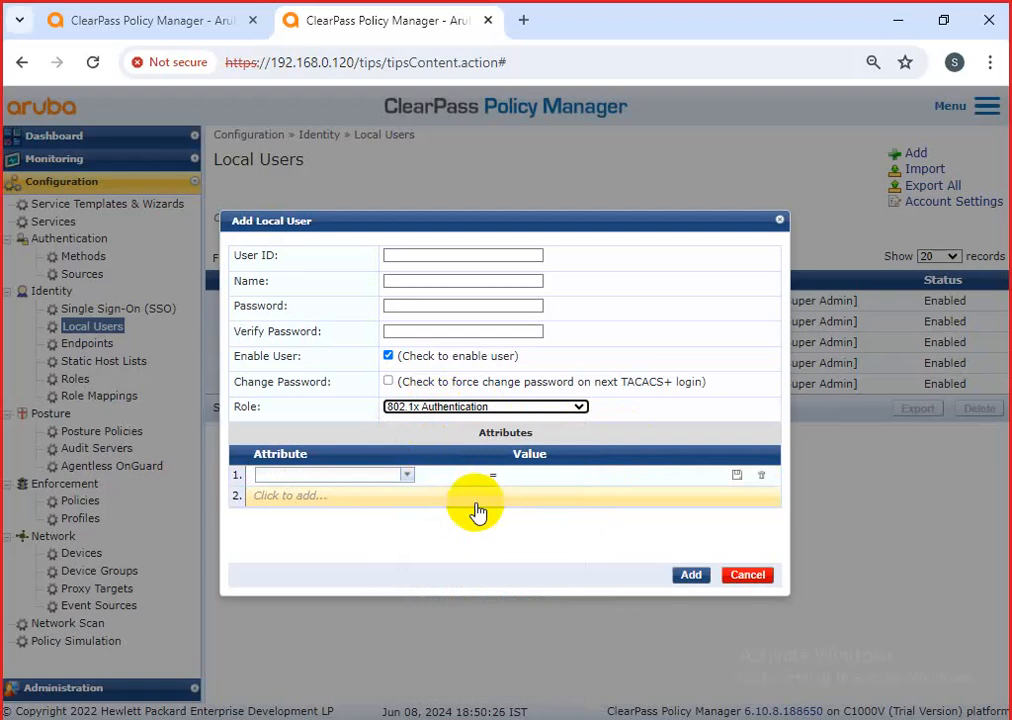
Recheck the role list, keep 802.1x Authentication, then discard the new user form.
click(481, 407)
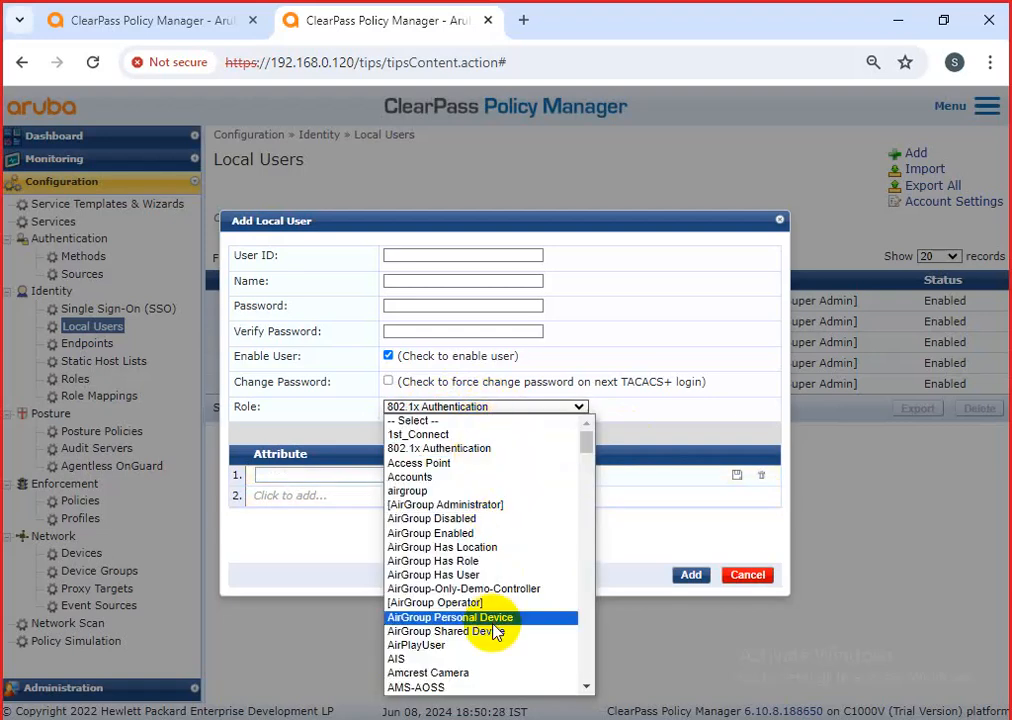
scroll(493, 630, down, 4)
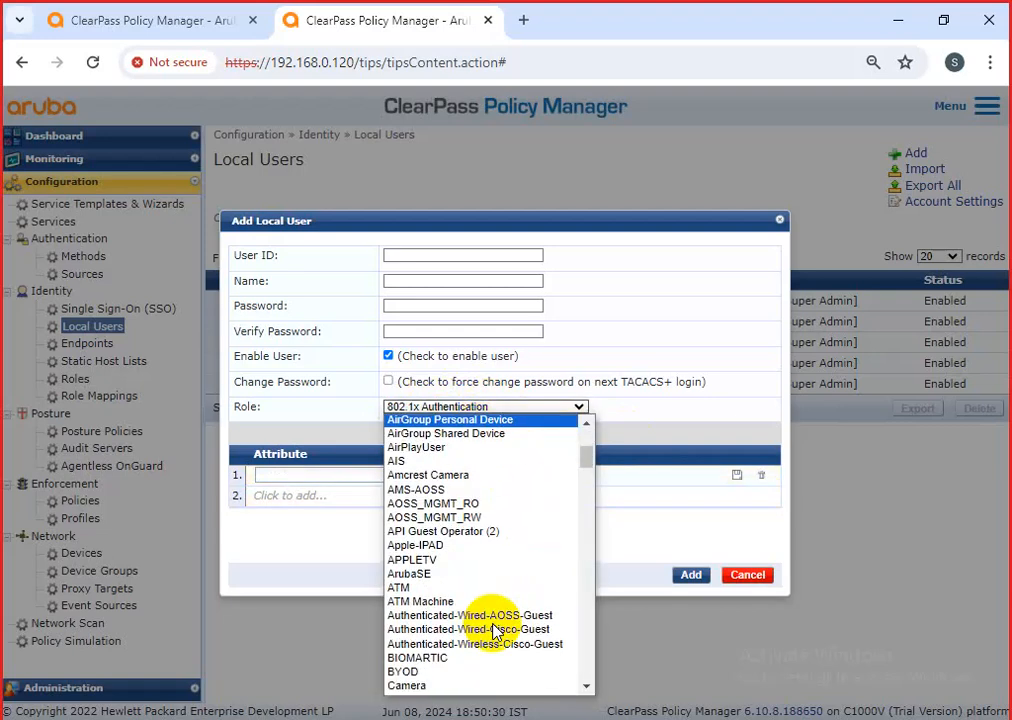
scroll(493, 630, down, 12)
scroll(493, 630, down, 20)
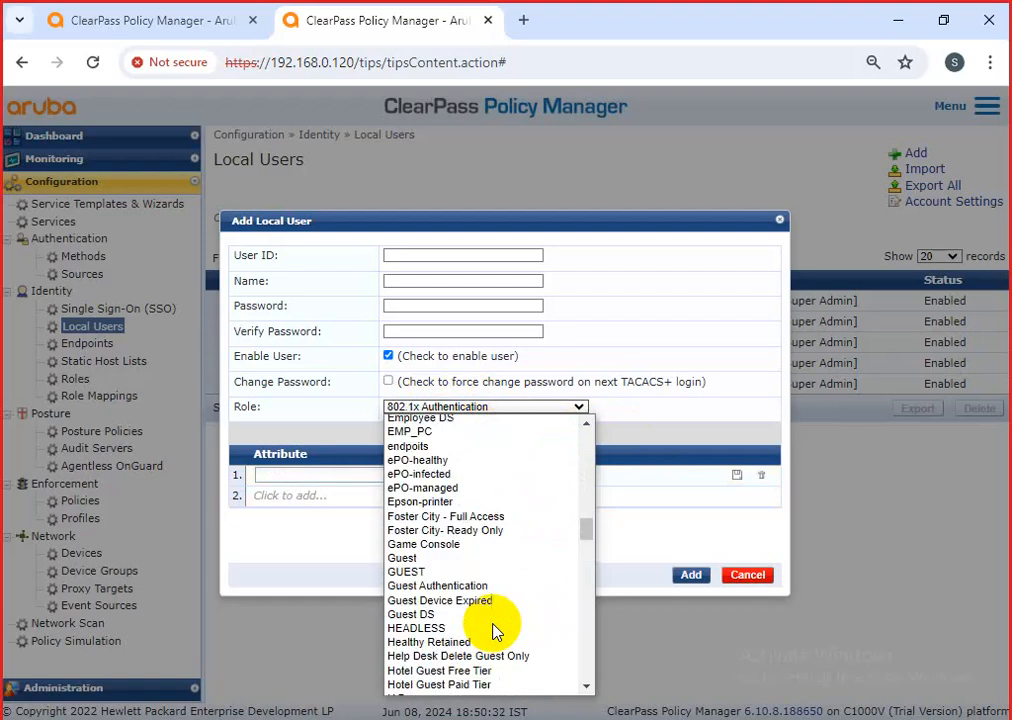
scroll(493, 630, down, 5)
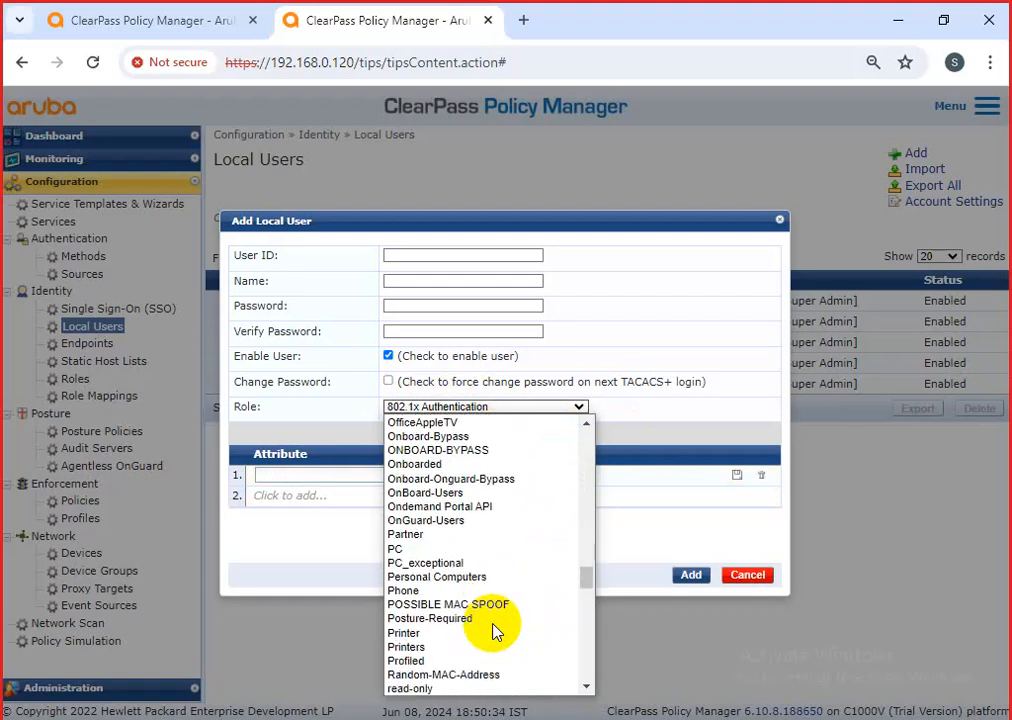
scroll(493, 630, down, 5)
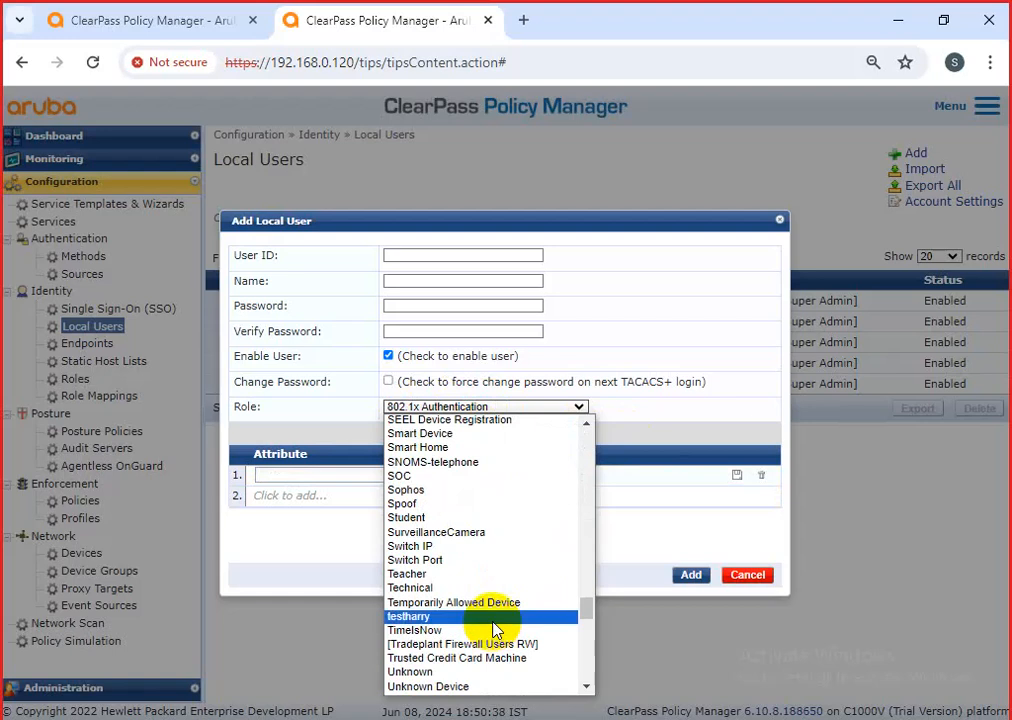
scroll(480, 600, down, 3)
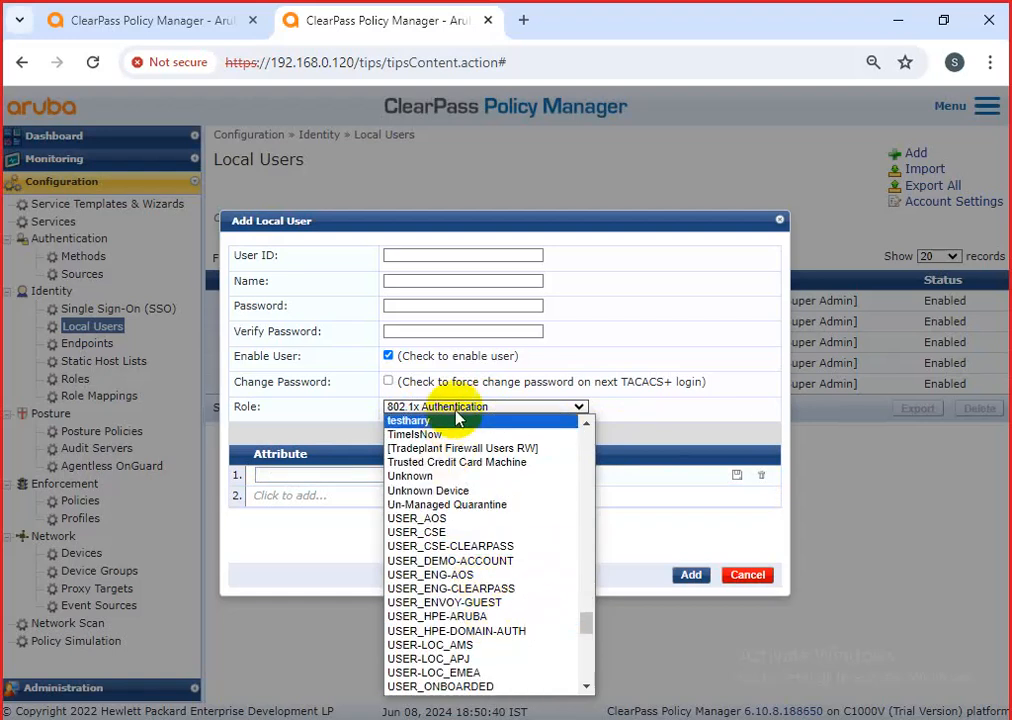
click(657, 512)
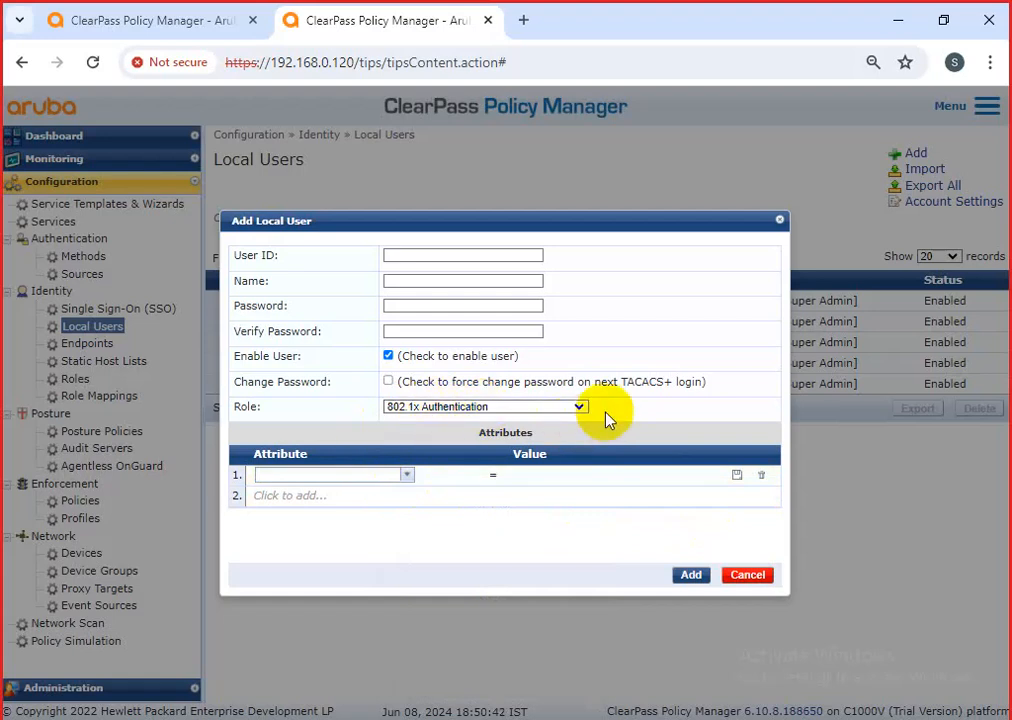
drag(605, 418, 397, 393)
click(377, 436)
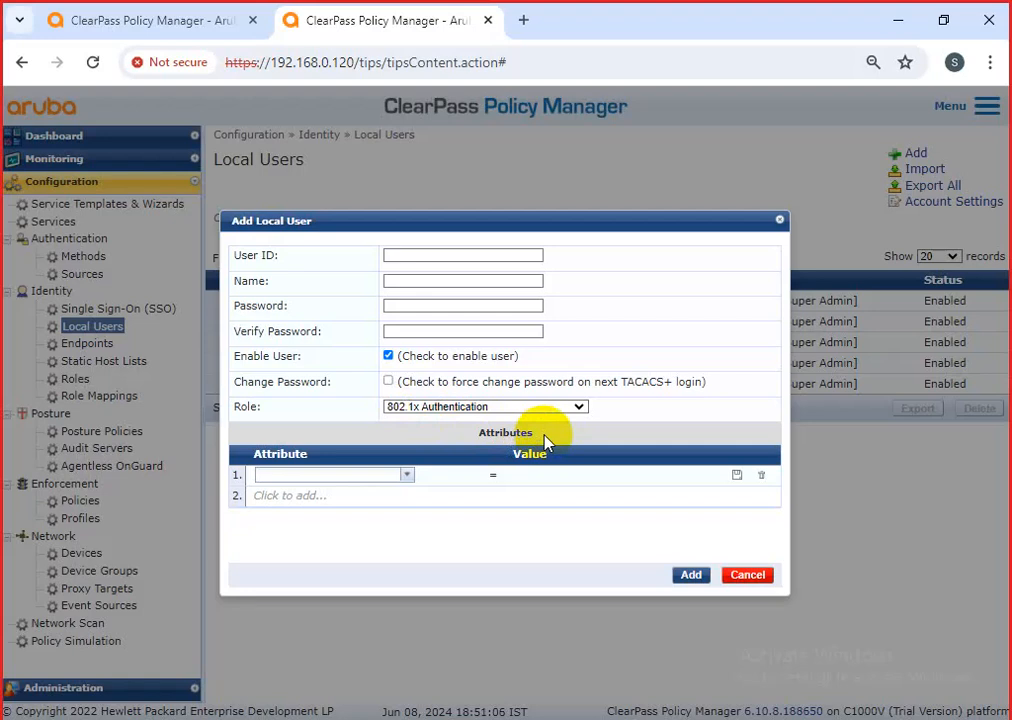
click(766, 576)
Try the Import users from file form without choosing a file, then cancel the import.
click(920, 170)
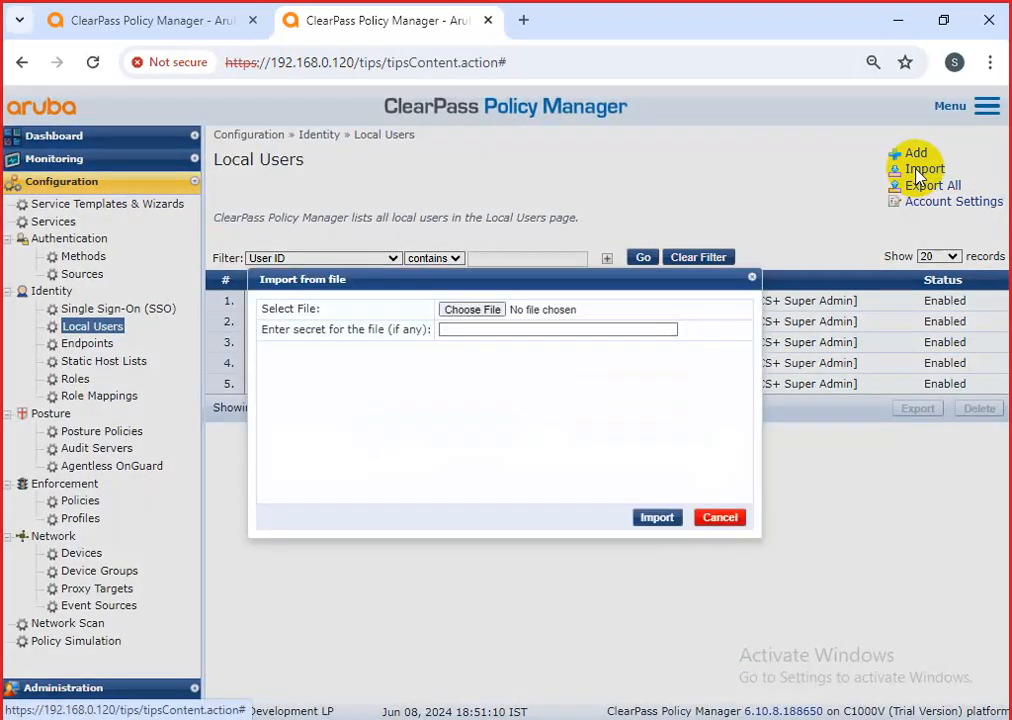
click(474, 311)
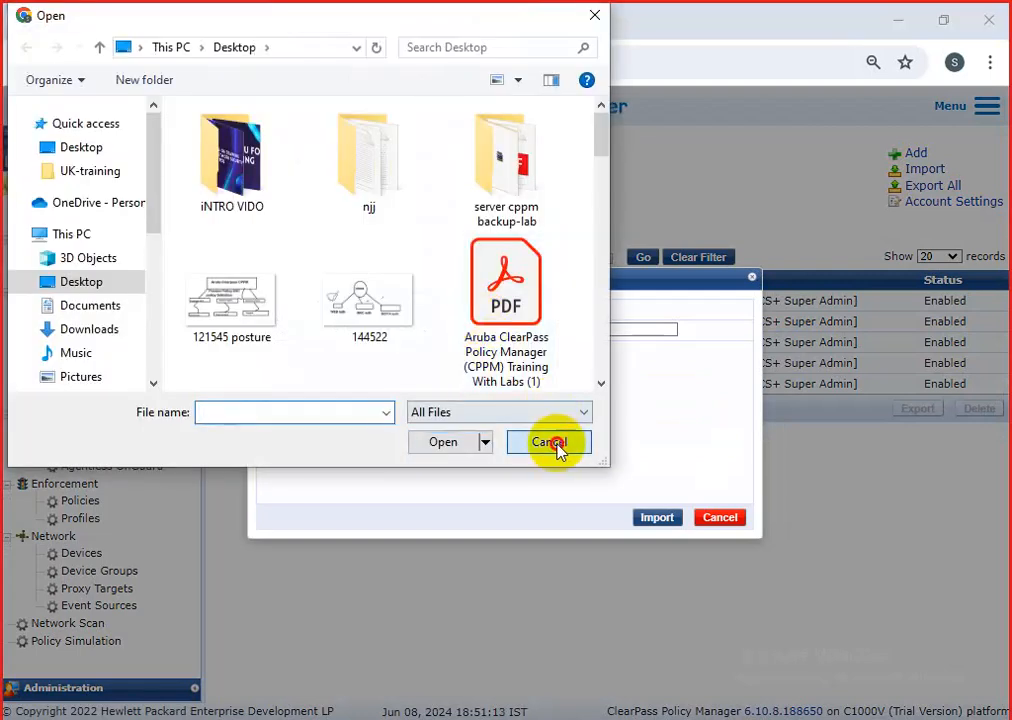
click(551, 377)
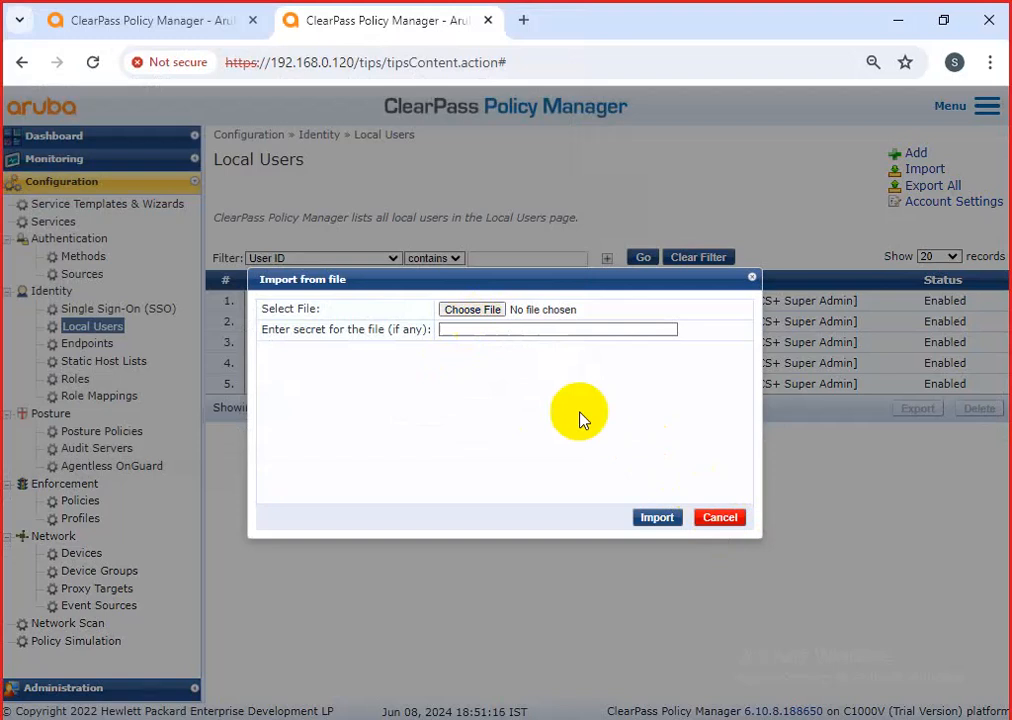
click(719, 517)
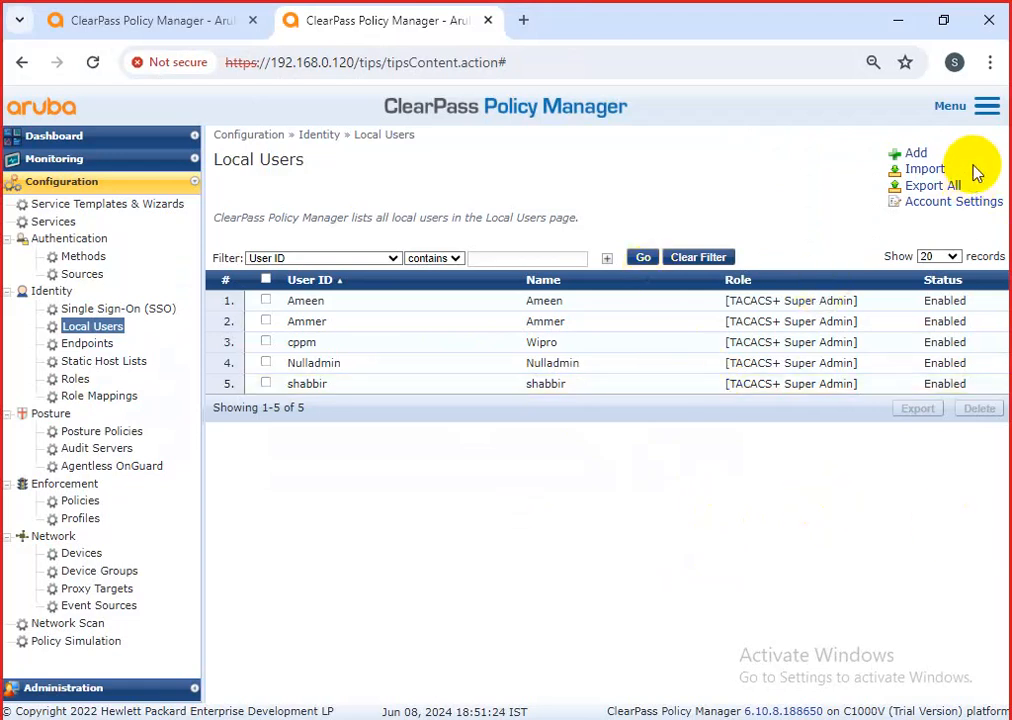
Start another local user with the Access Point role, then discard it.
click(918, 155)
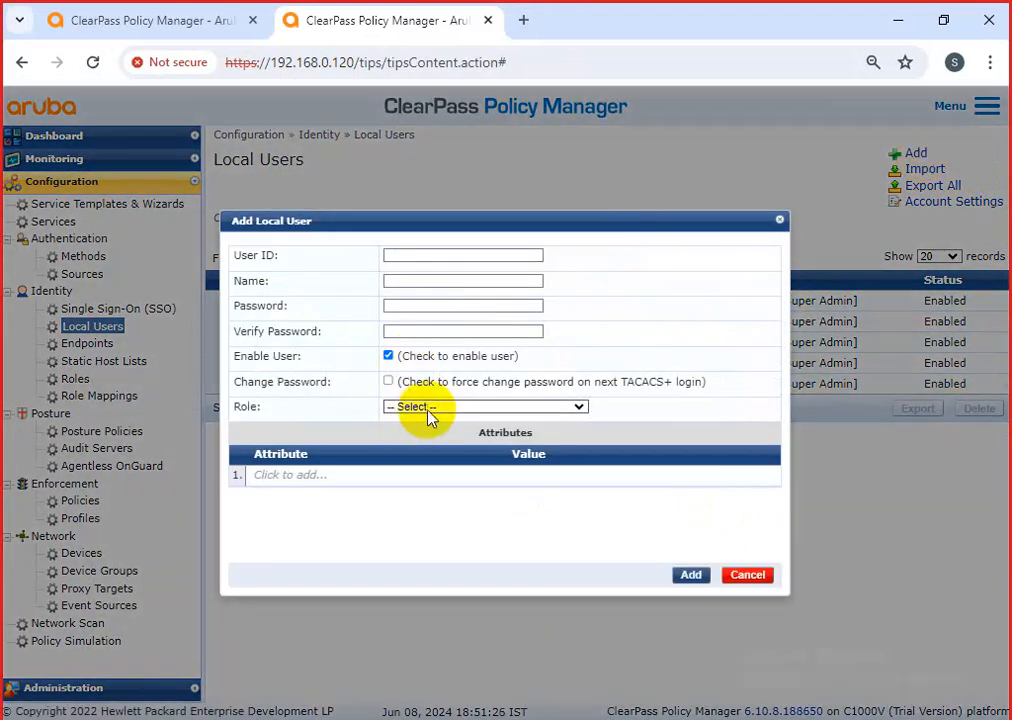
click(430, 407)
click(453, 466)
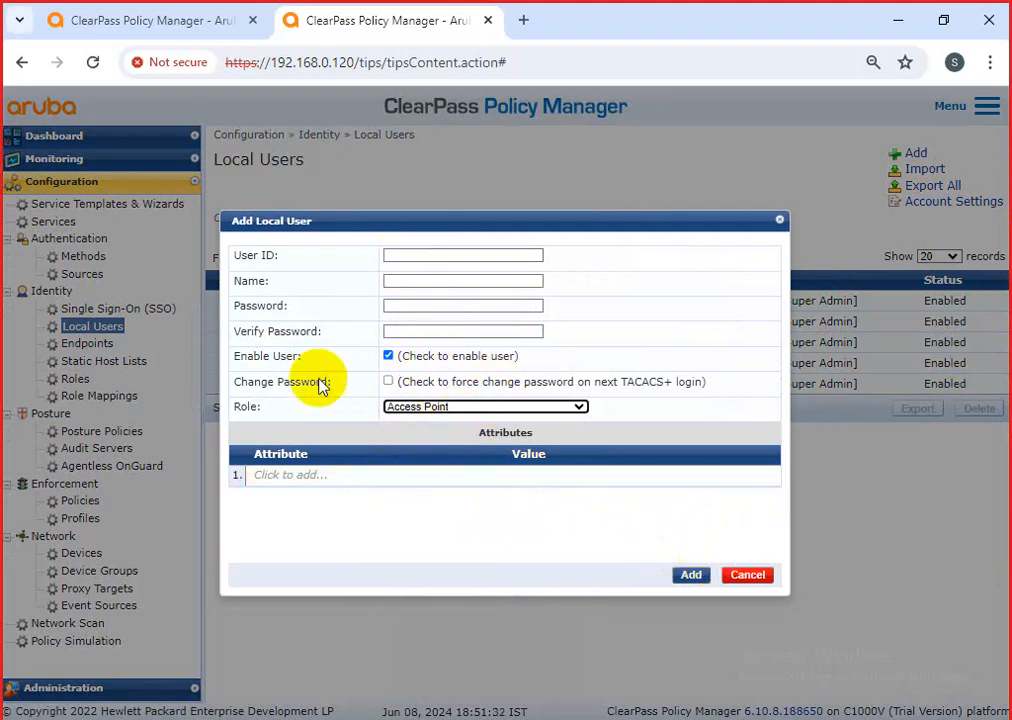
click(745, 575)
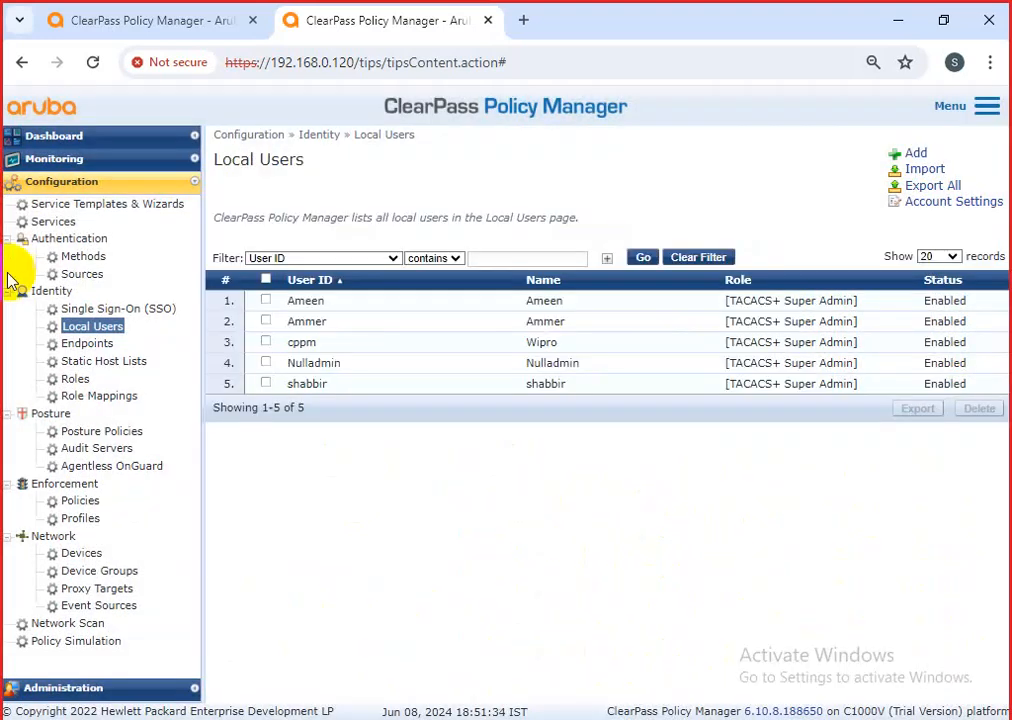
Open the 'MAC for printer etc' service from the Services list on its Service tab.
click(46, 223)
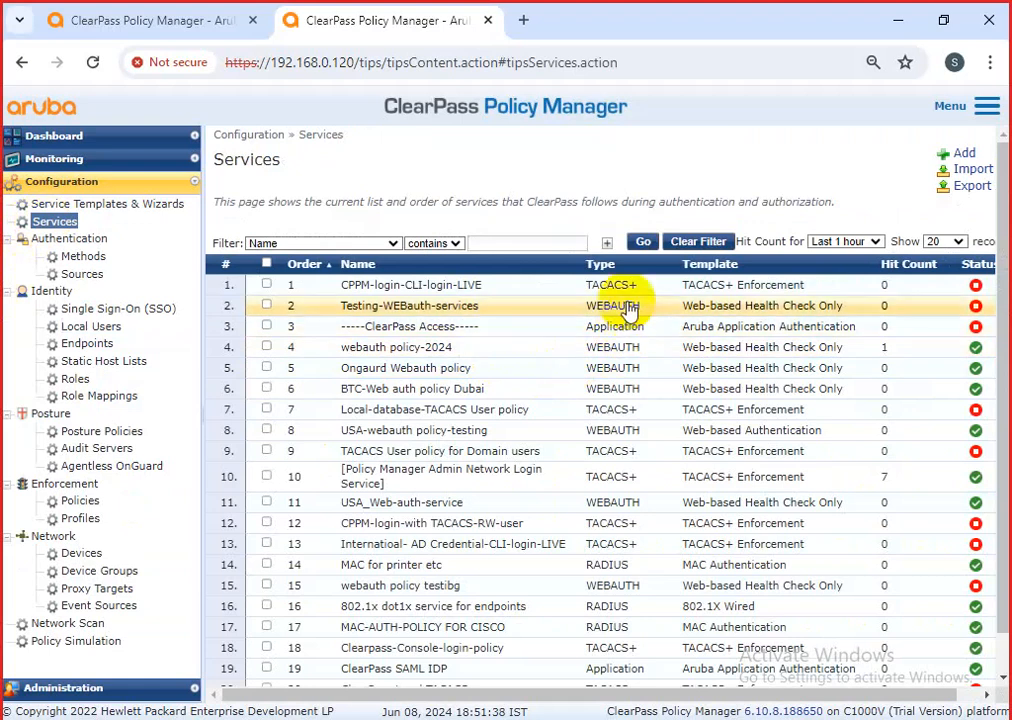
click(617, 568)
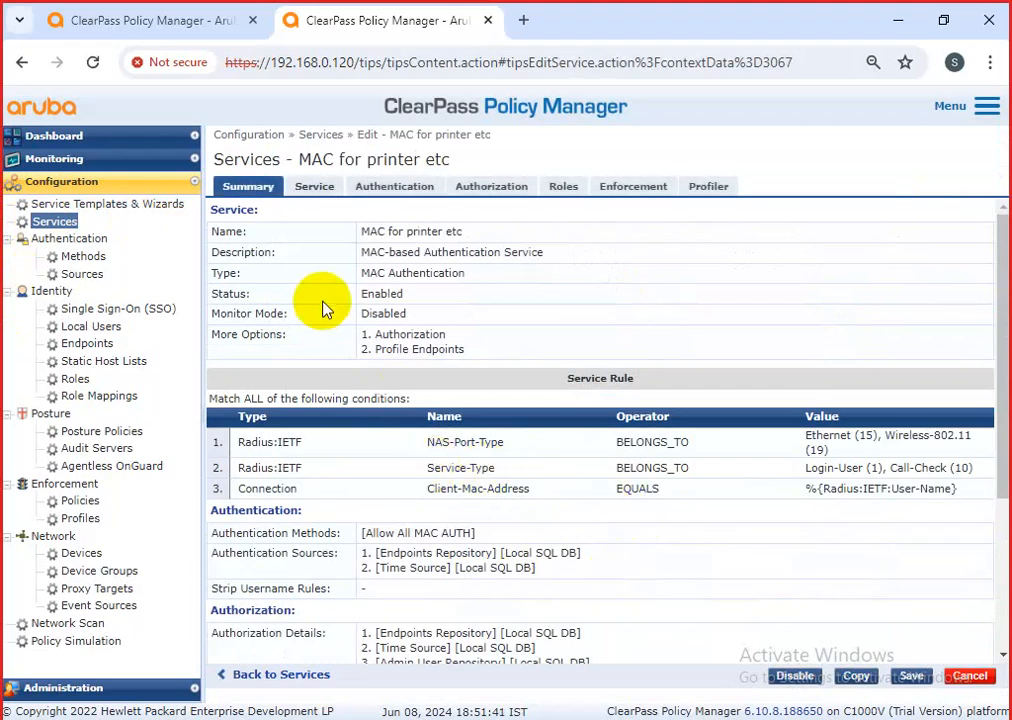
click(314, 186)
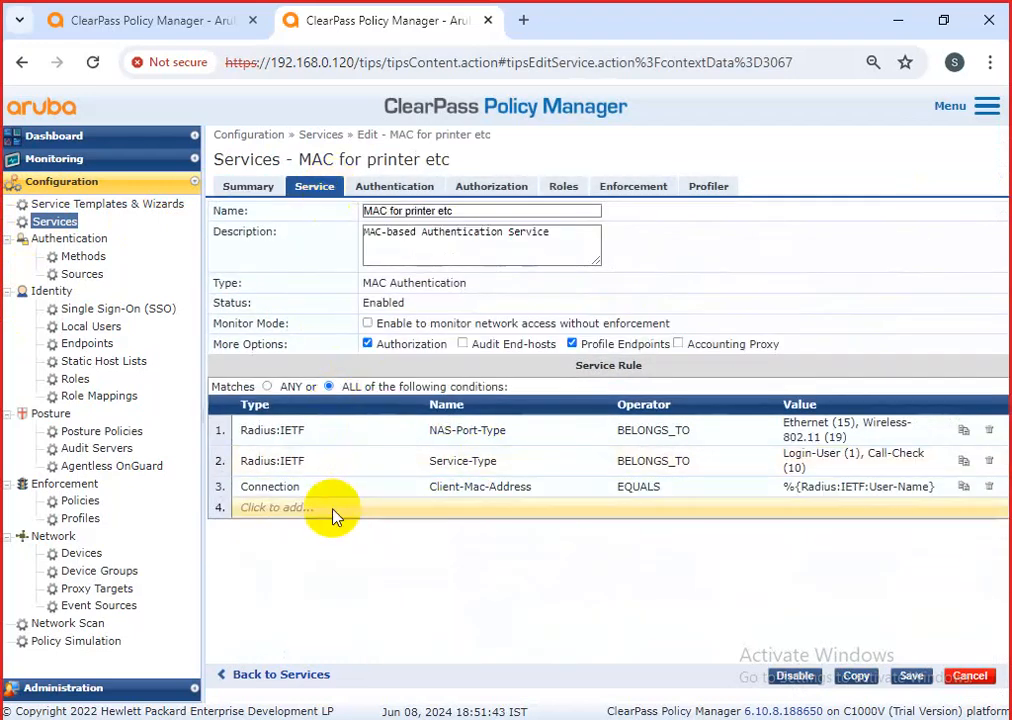
Add a fourth rule condition with type Authentication and name Username, leaving the operator unset.
click(332, 508)
click(395, 508)
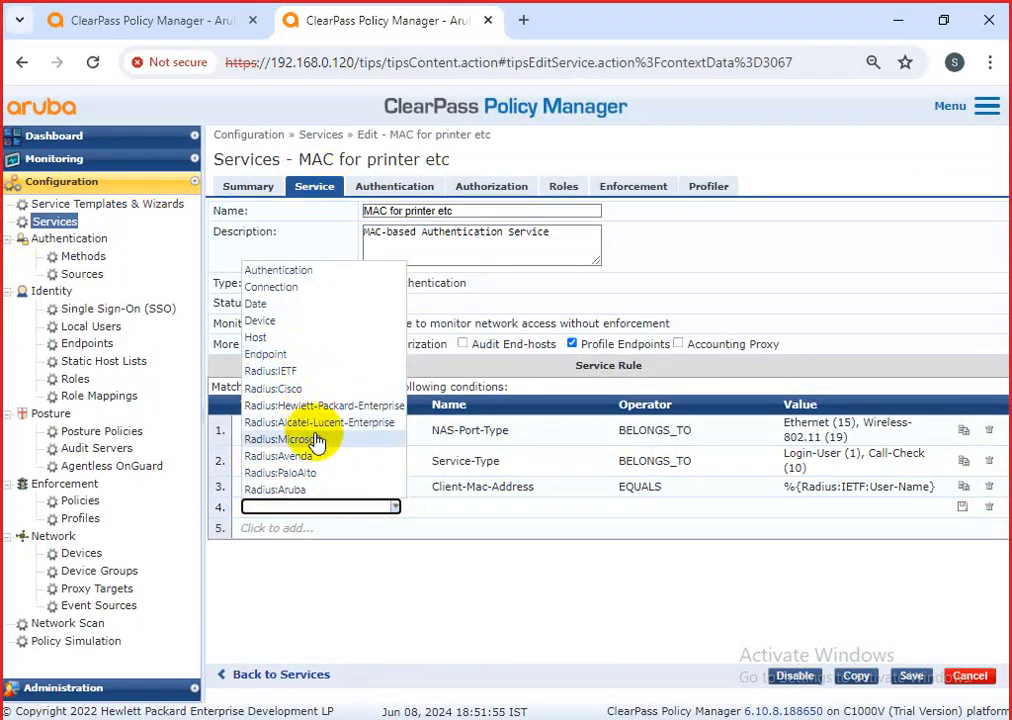
click(285, 290)
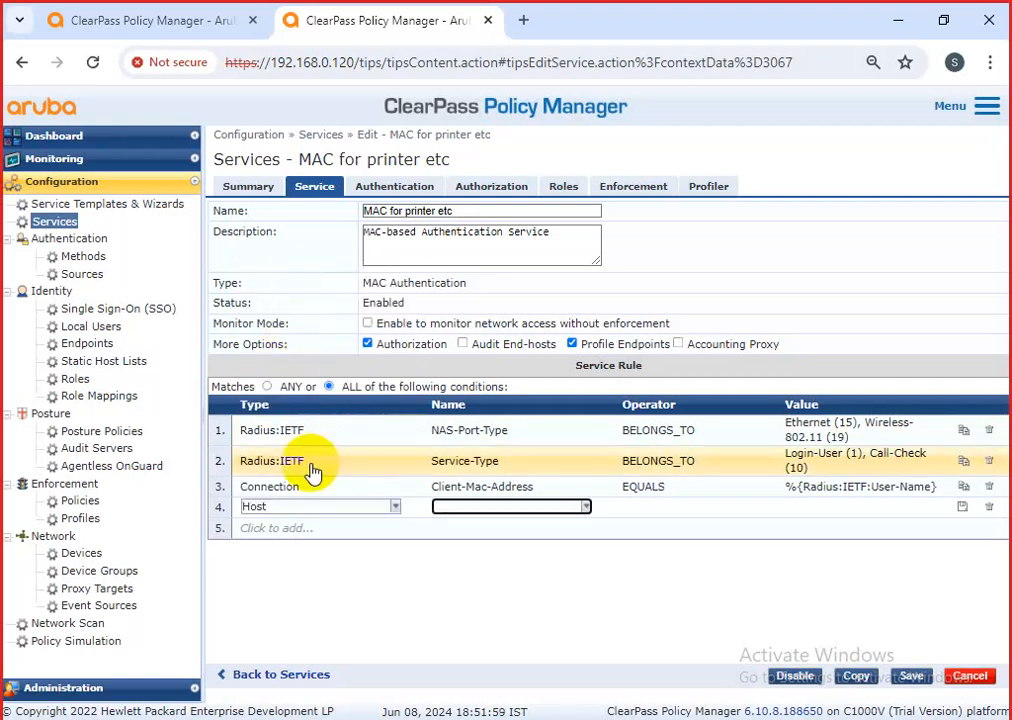
click(392, 509)
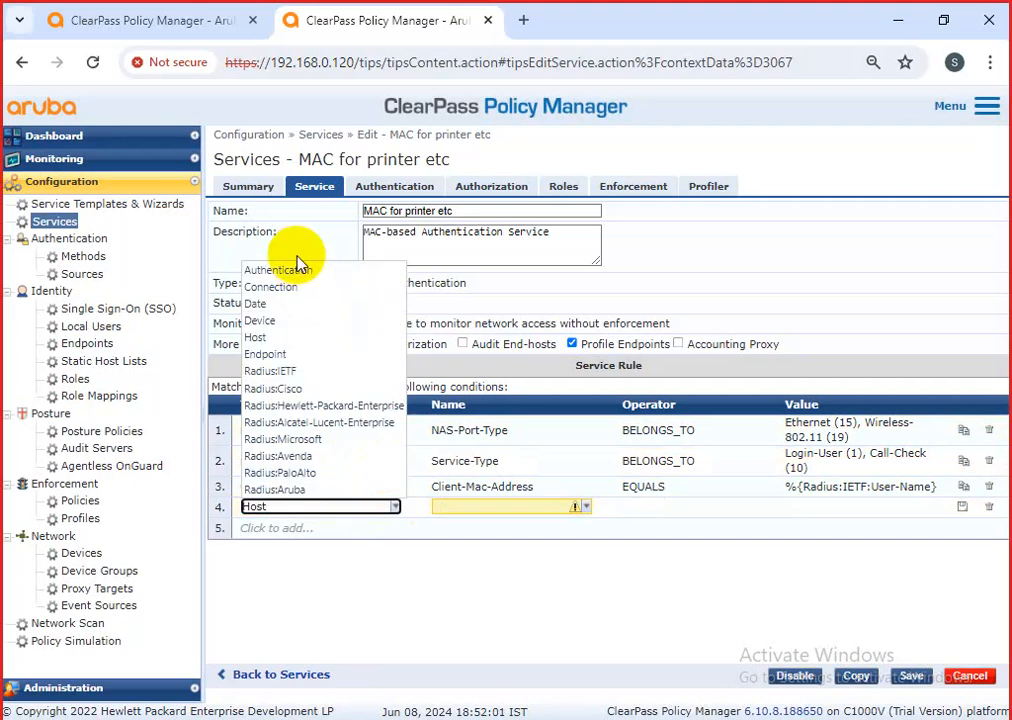
click(290, 208)
click(583, 508)
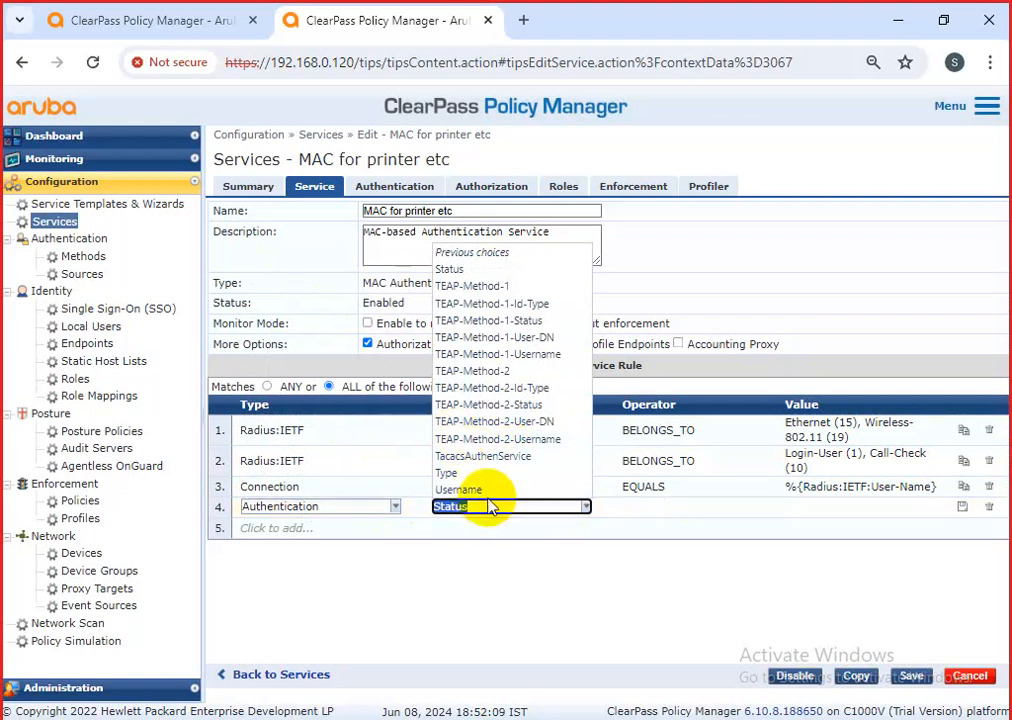
click(487, 494)
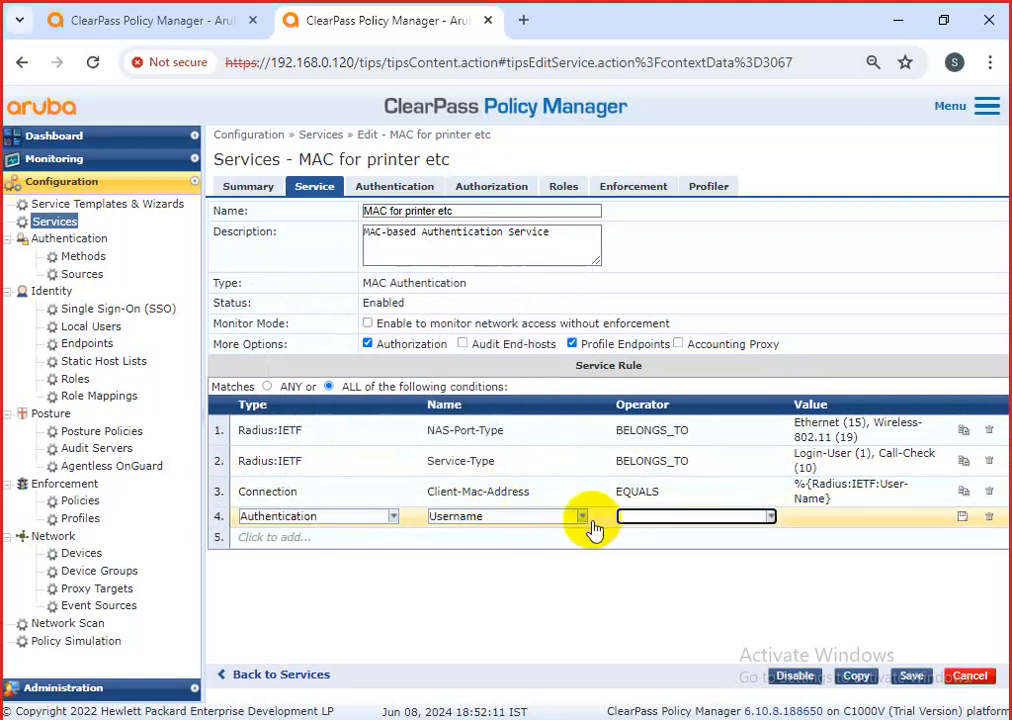
click(768, 518)
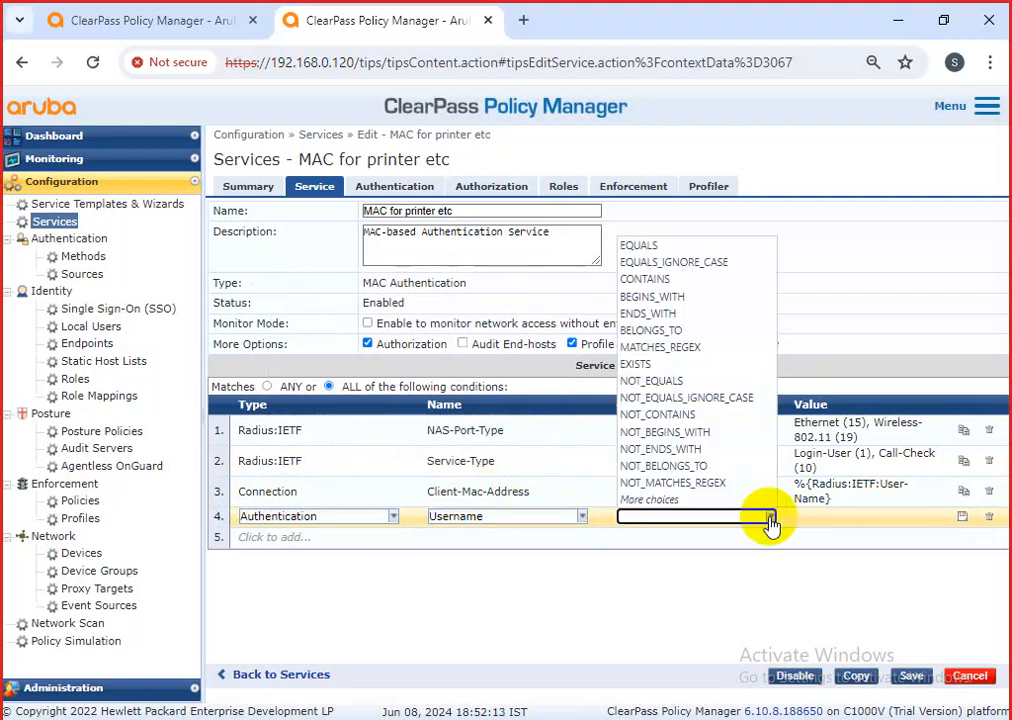
click(639, 626)
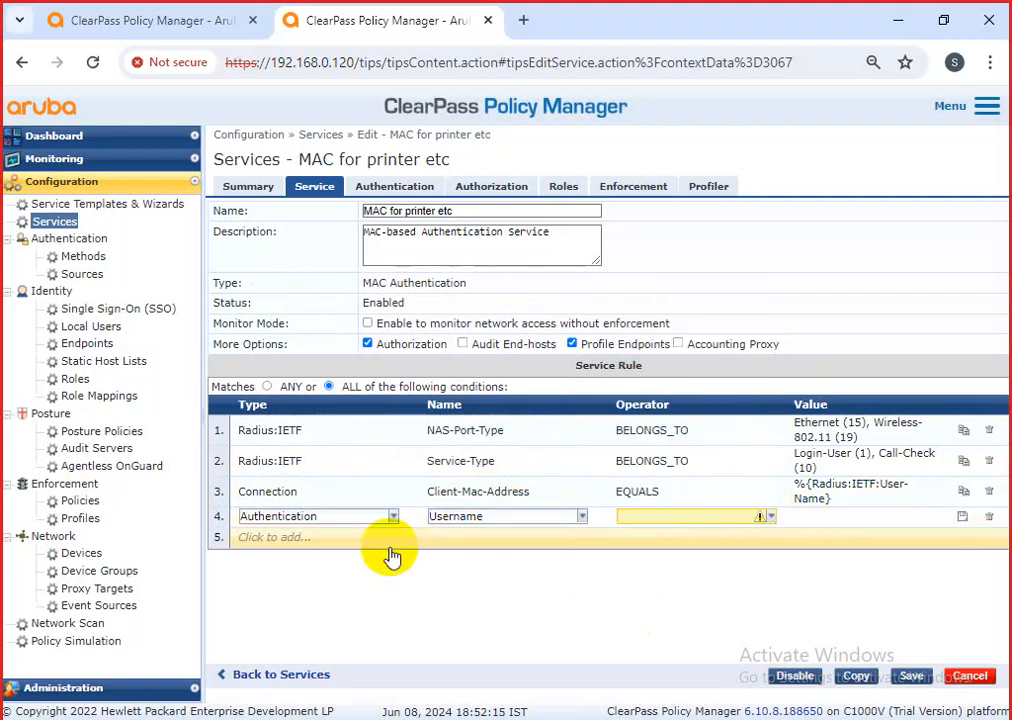
click(391, 517)
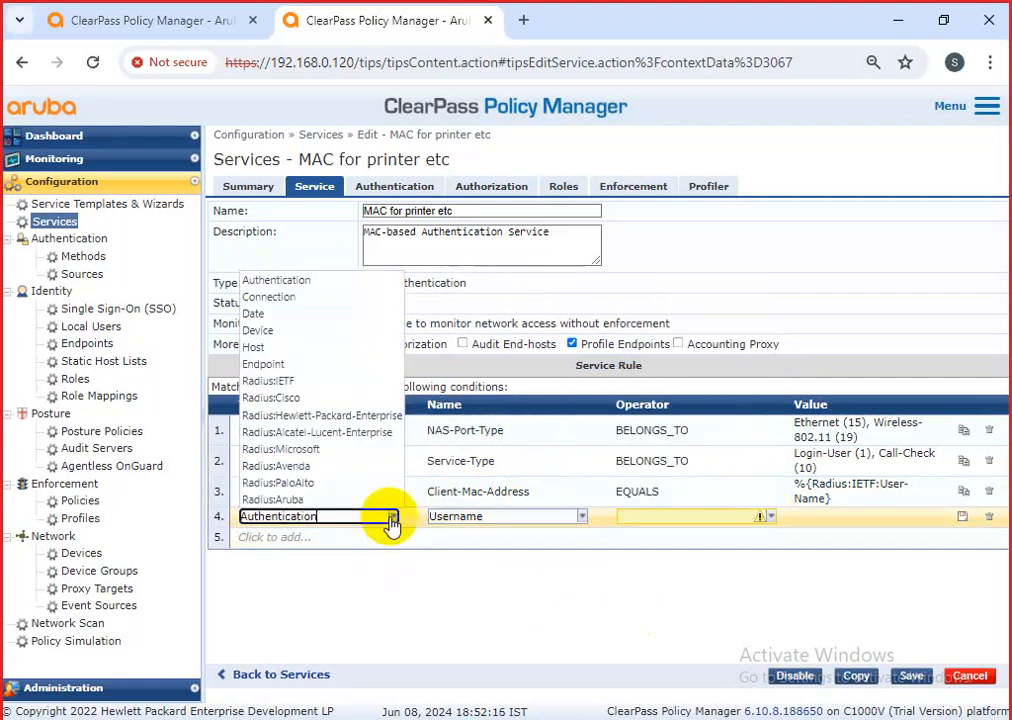
Change the fourth condition's type to Endpoint and page through its attribute names.
click(276, 368)
click(581, 517)
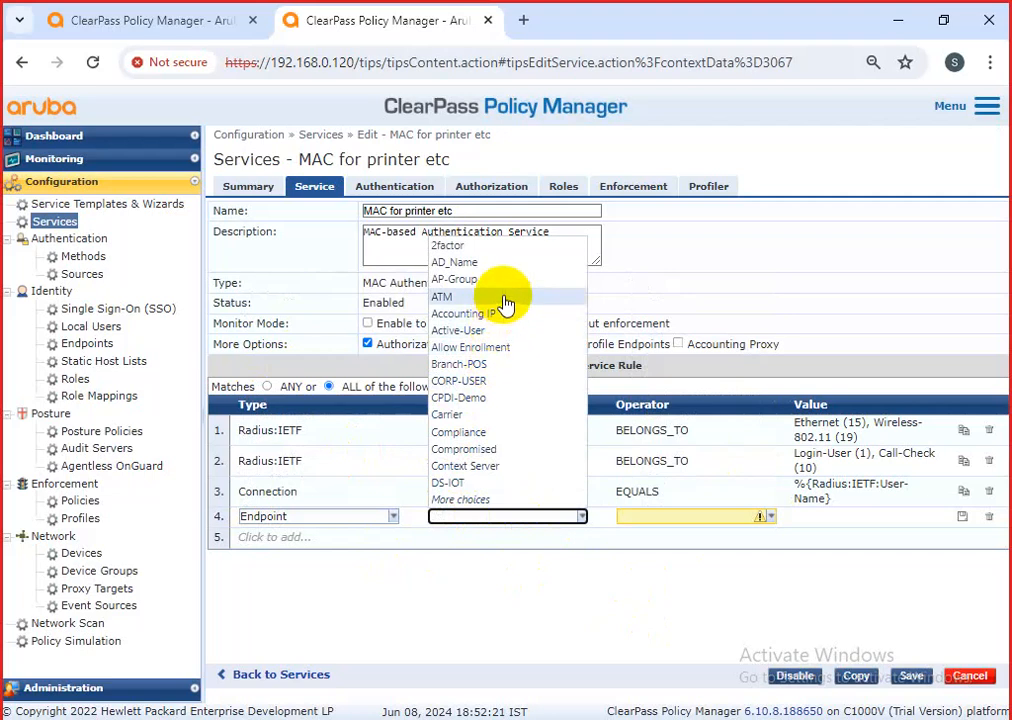
click(500, 500)
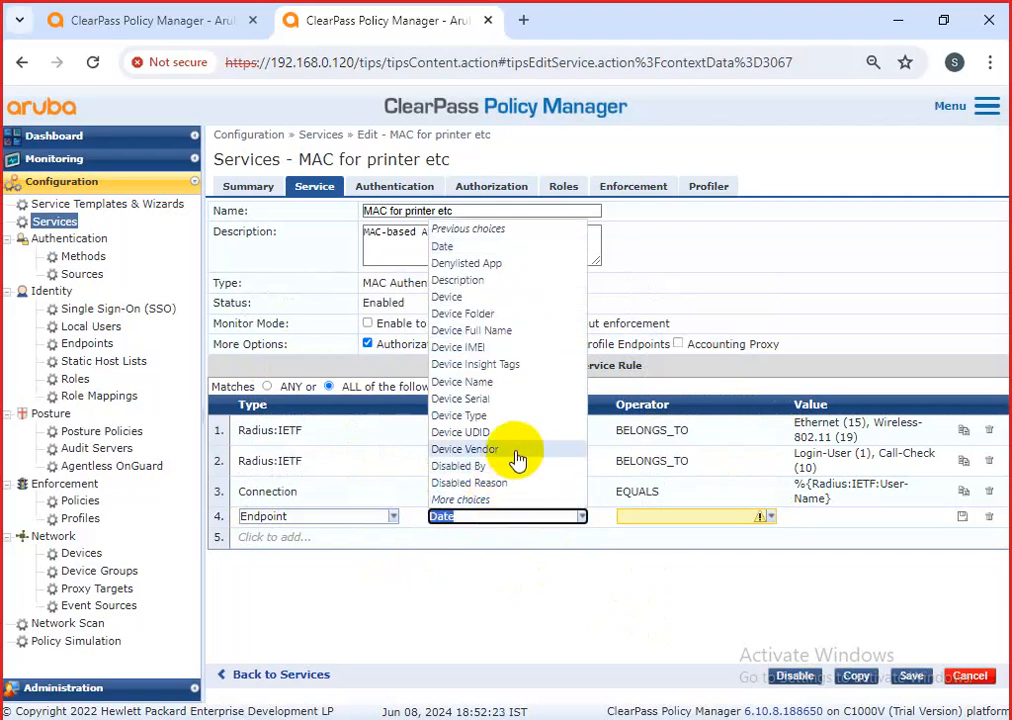
click(486, 502)
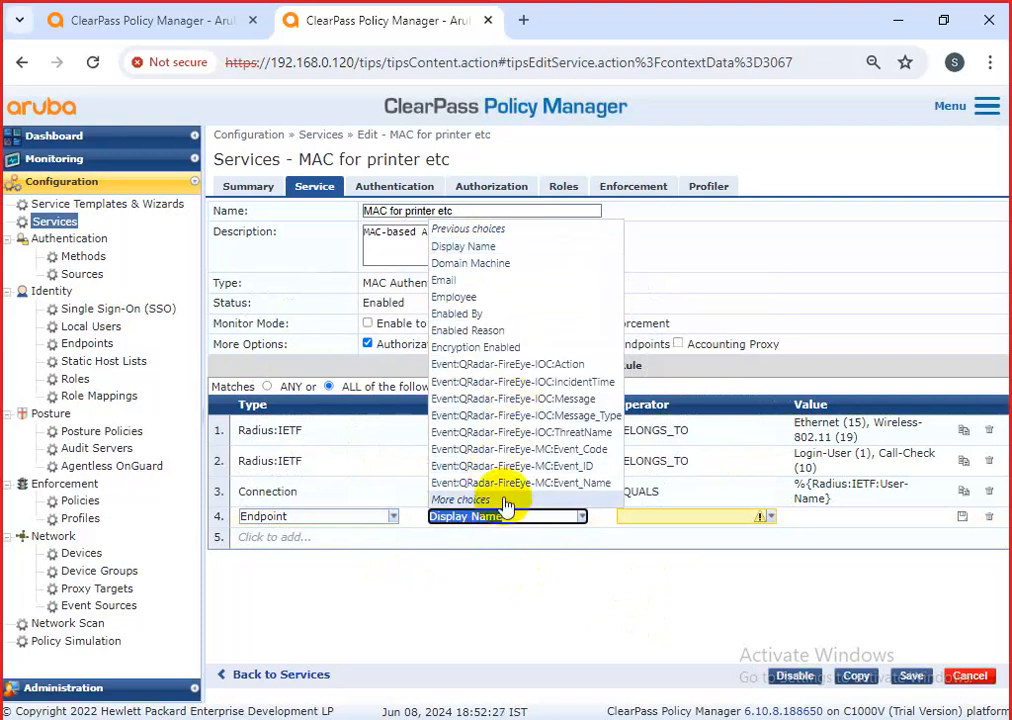
click(505, 503)
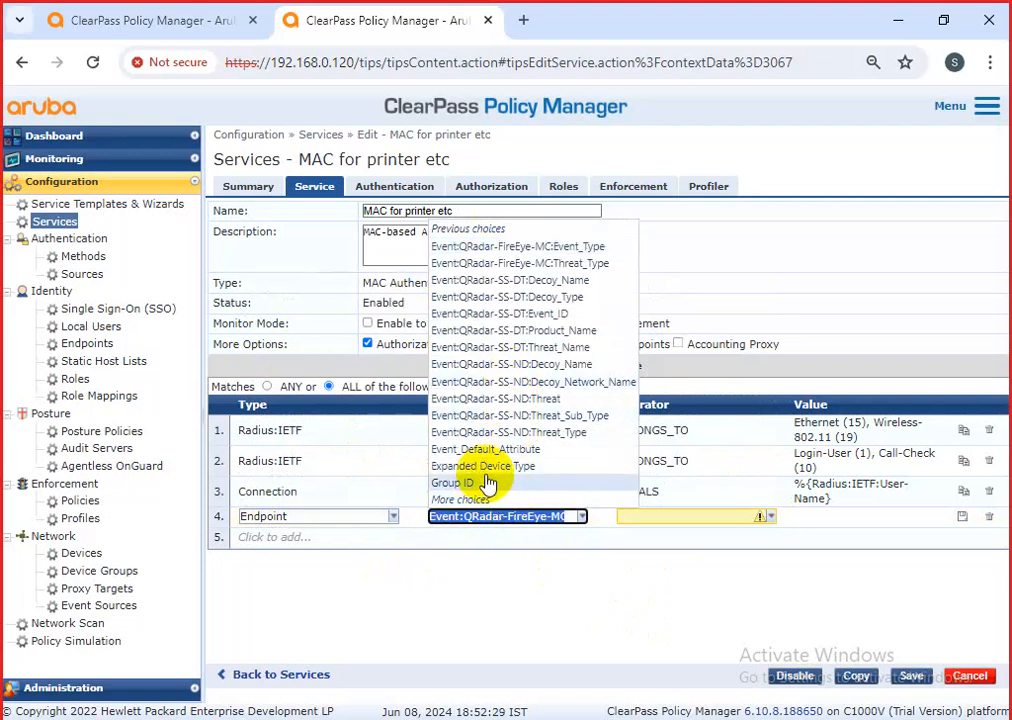
click(480, 501)
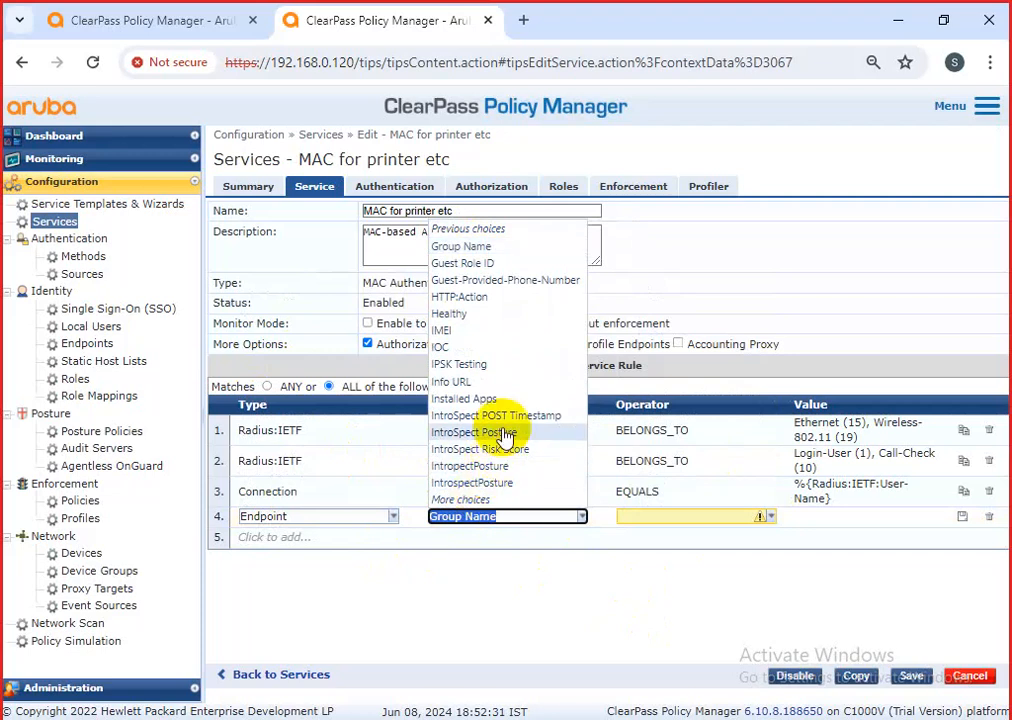
click(474, 500)
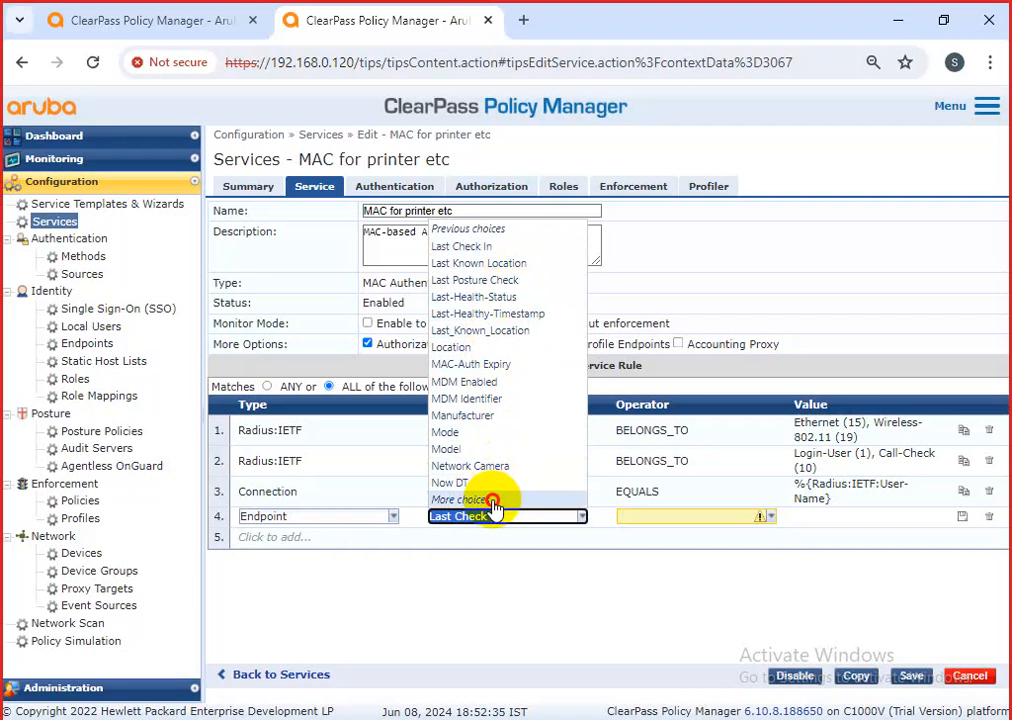
click(492, 500)
click(496, 500)
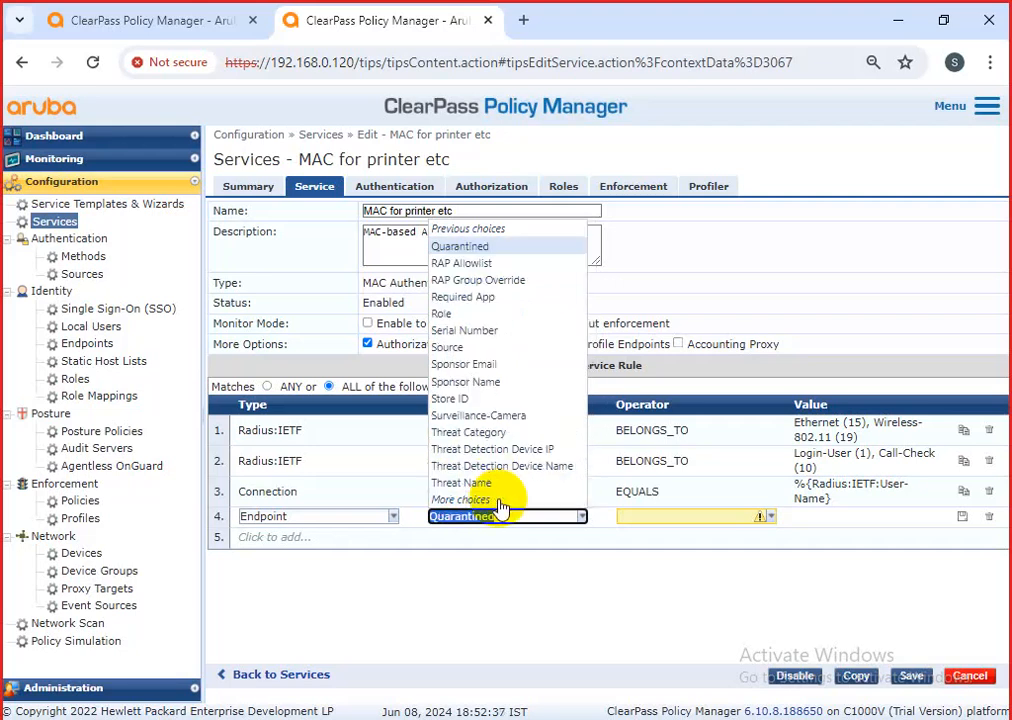
click(506, 500)
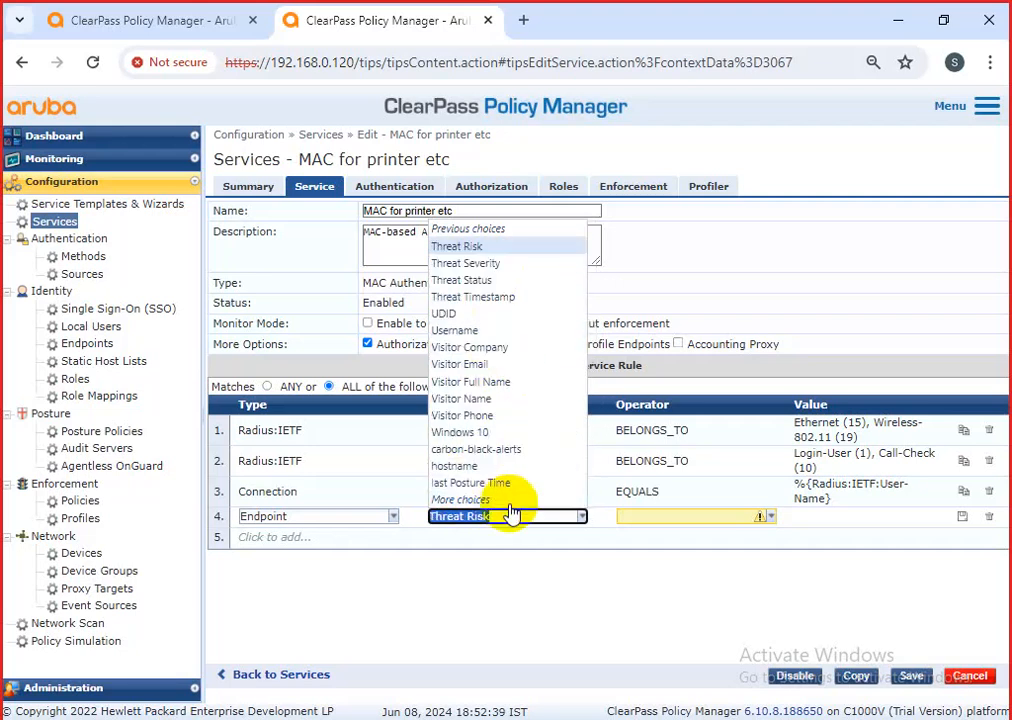
click(506, 500)
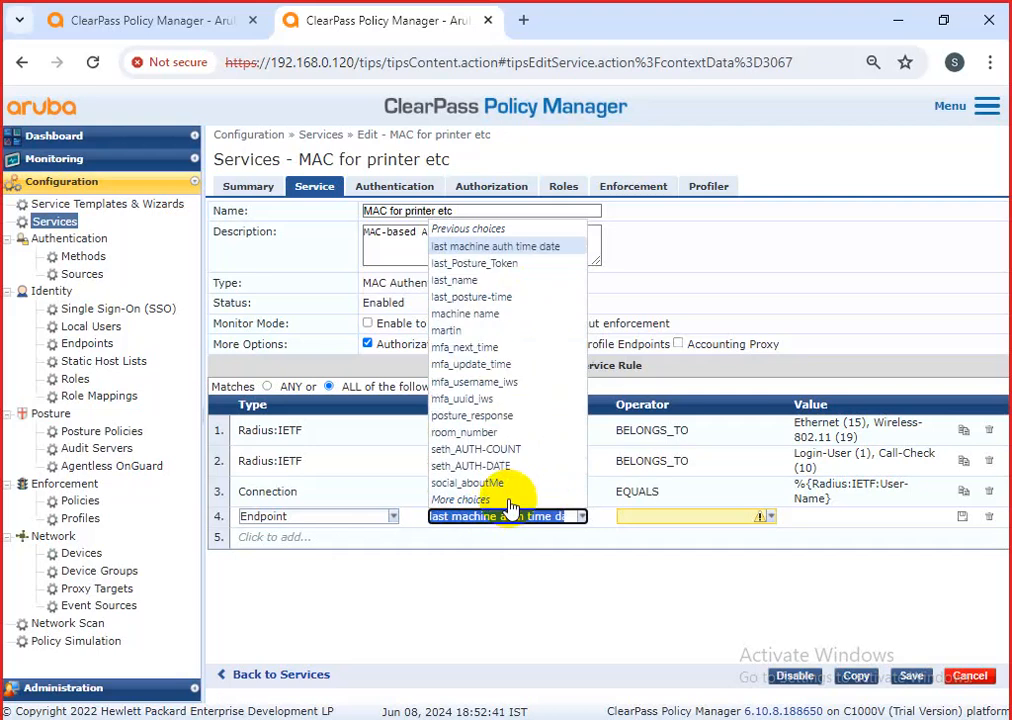
Page on to the social attributes, pick social_utc_offset, then delete the fourth condition.
click(509, 500)
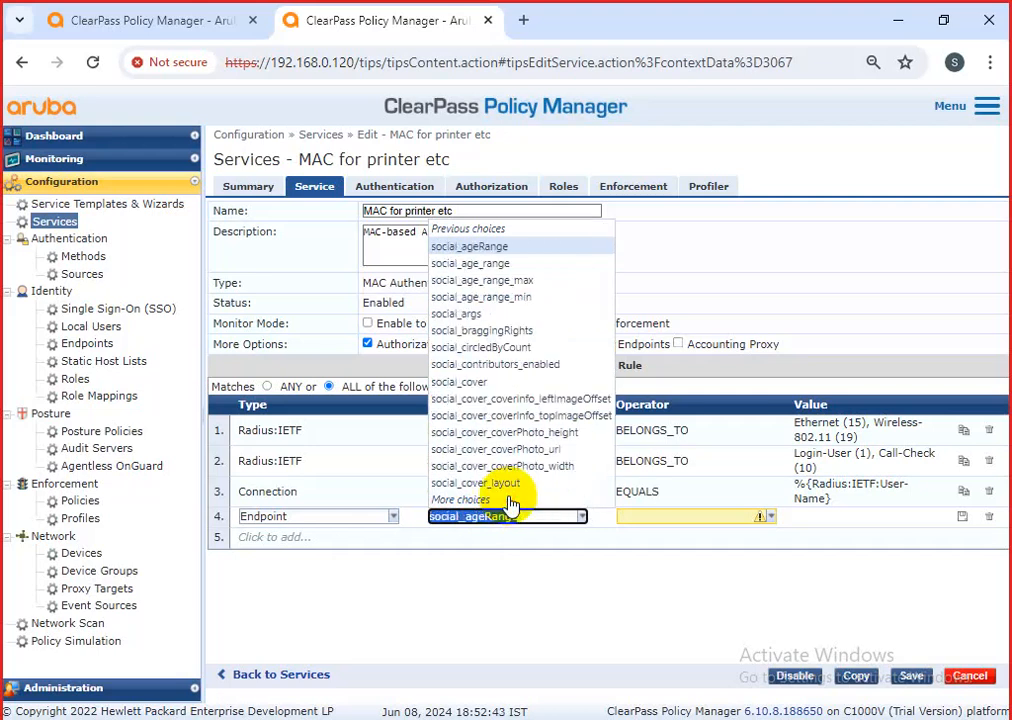
click(509, 500)
click(509, 500)
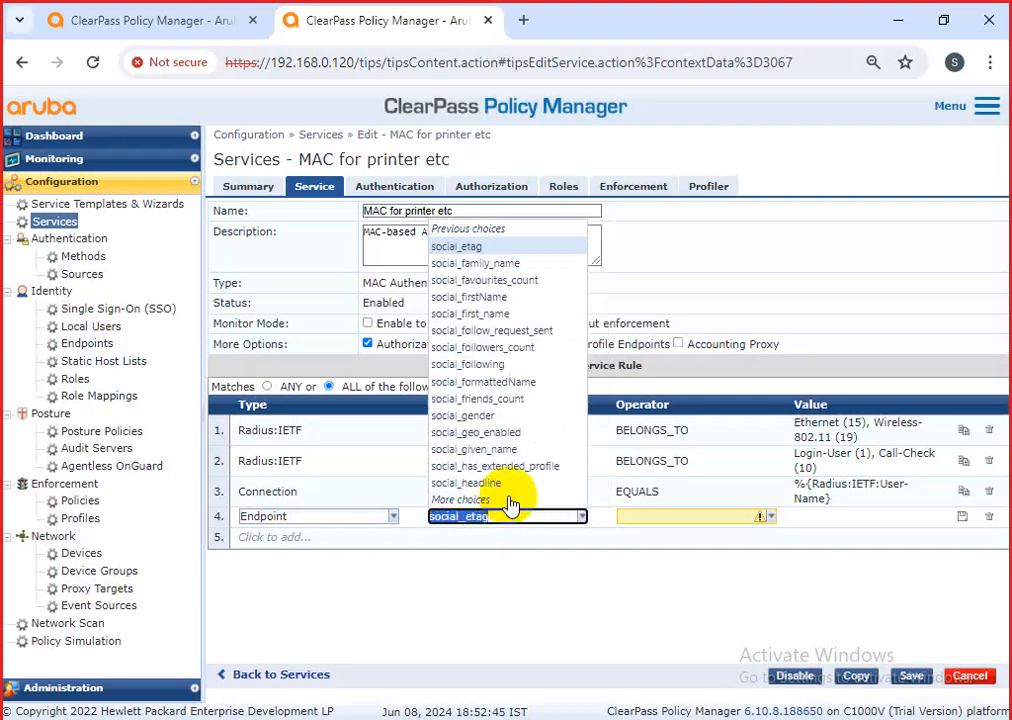
click(509, 500)
click(509, 500)
click(509, 500)
click(509, 500)
click(509, 500)
click(509, 500)
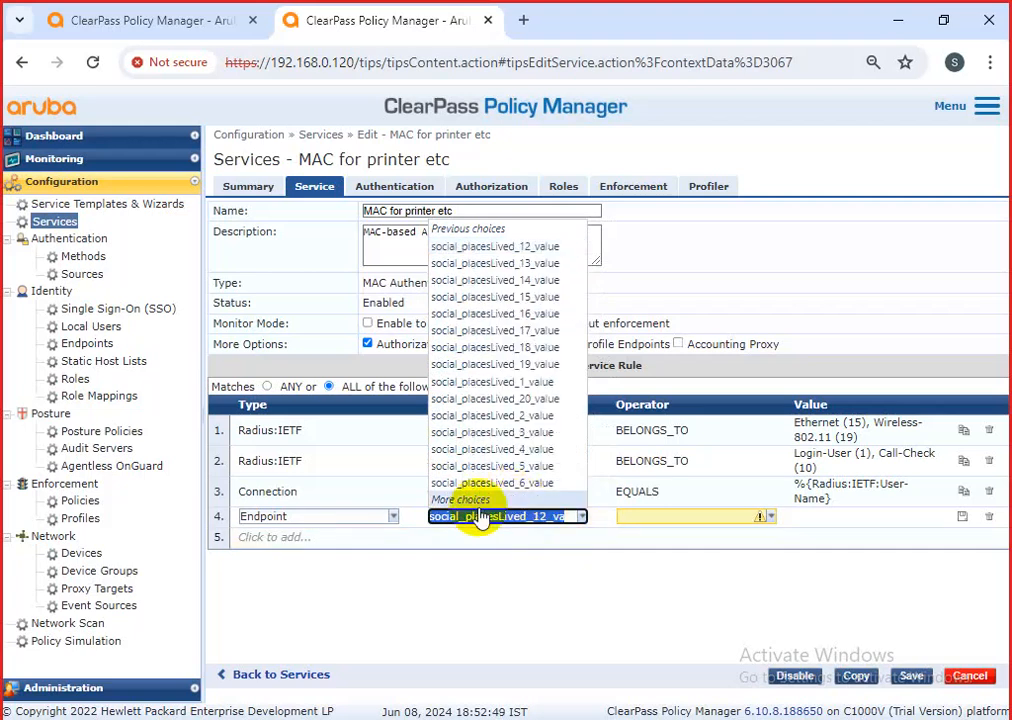
click(480, 503)
click(480, 503)
click(480, 503)
click(480, 503)
click(481, 503)
click(481, 503)
click(481, 503)
click(484, 503)
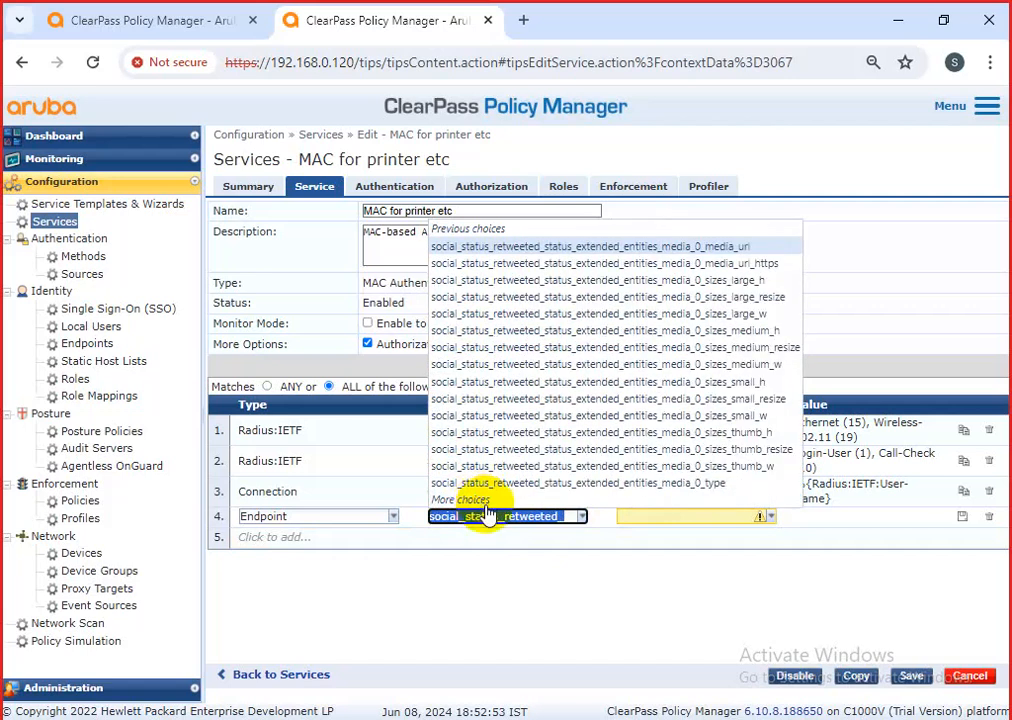
click(484, 500)
click(486, 503)
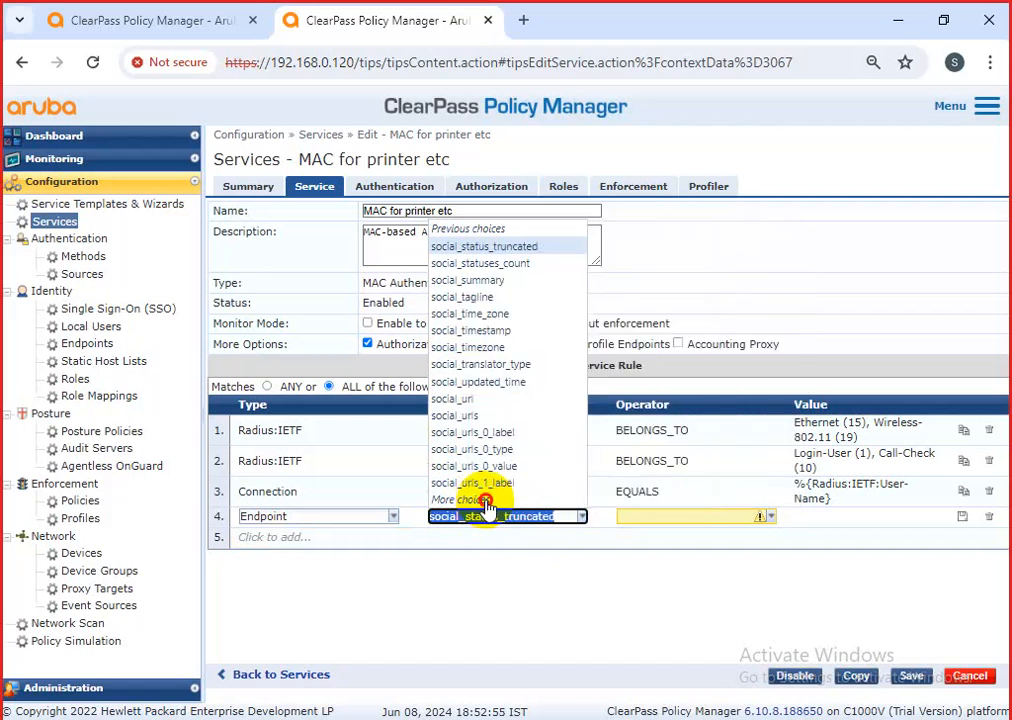
click(486, 503)
click(486, 500)
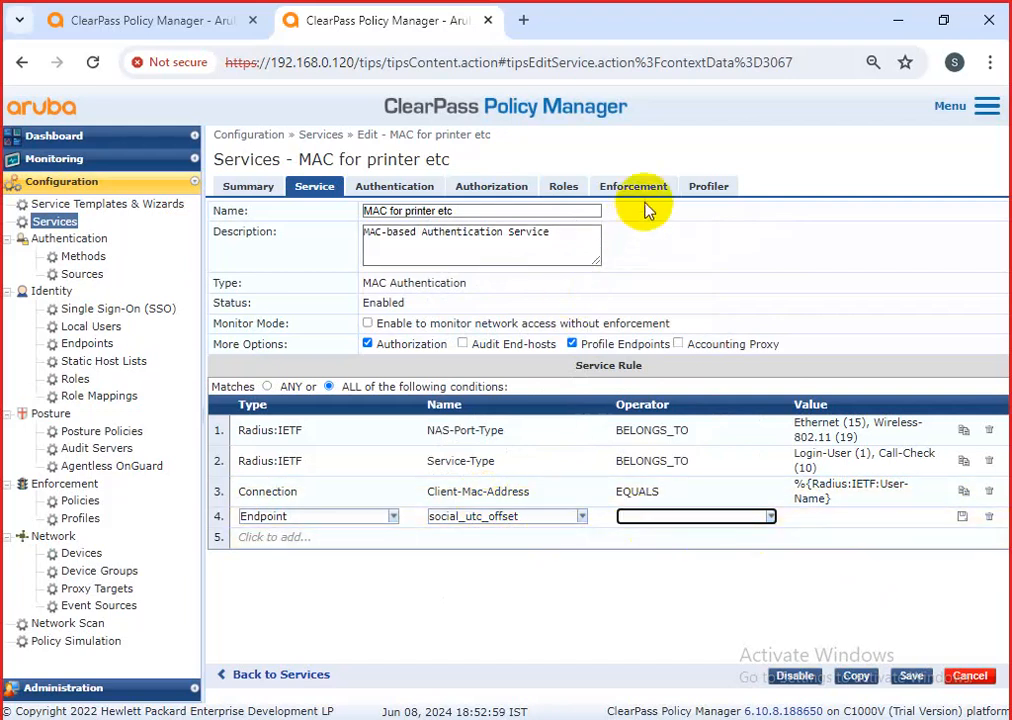
click(988, 516)
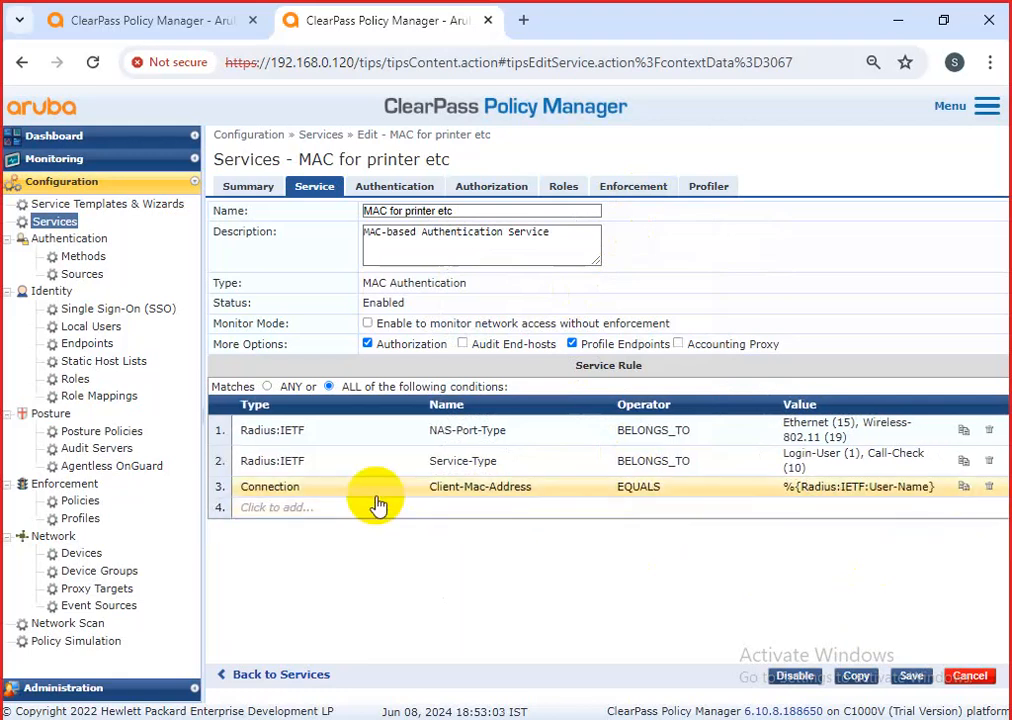
Add Local User Repository as an authentication source, then cancel and discard the unsaved service edits.
click(395, 190)
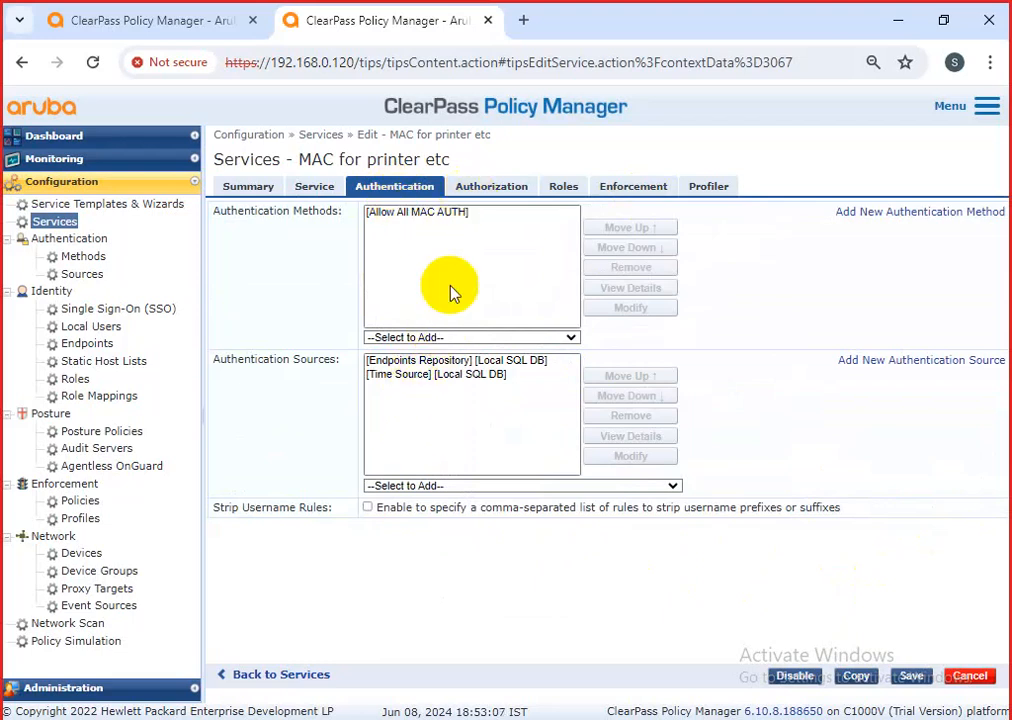
click(437, 490)
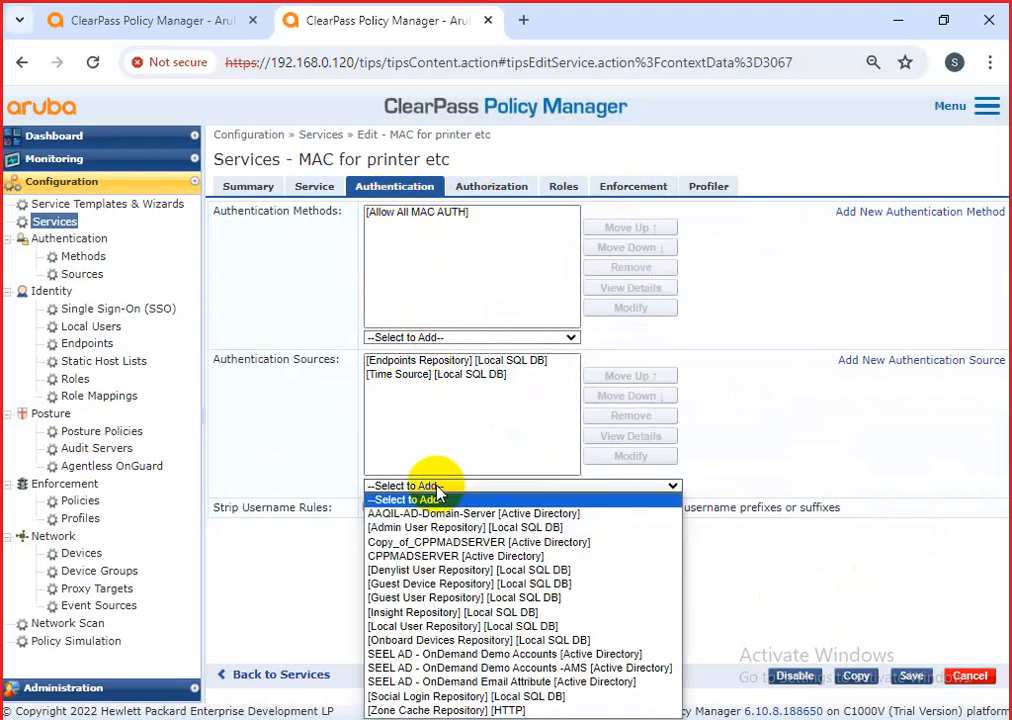
click(458, 628)
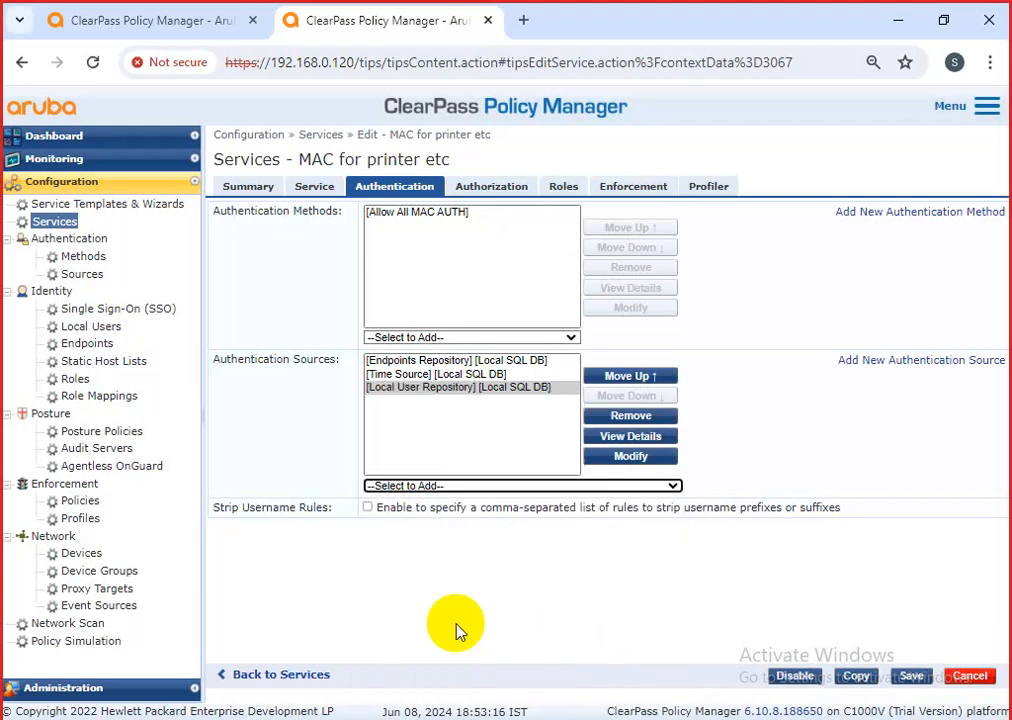
click(420, 362)
click(970, 675)
click(578, 430)
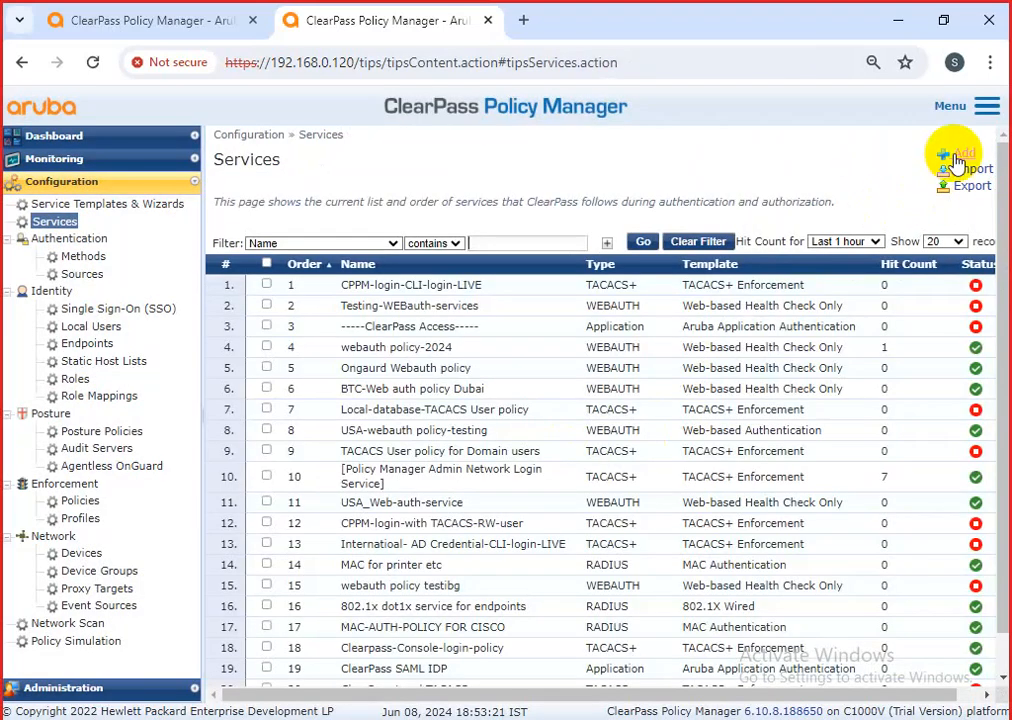
Start a new service named 'test 123' with authorization enabled.
click(965, 157)
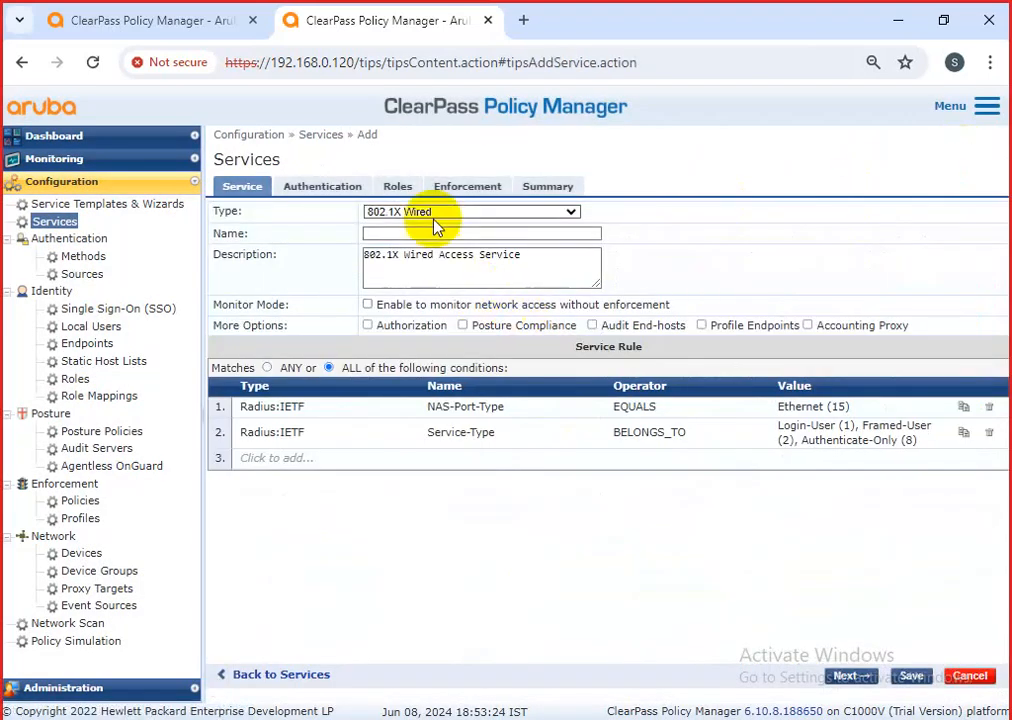
click(428, 234)
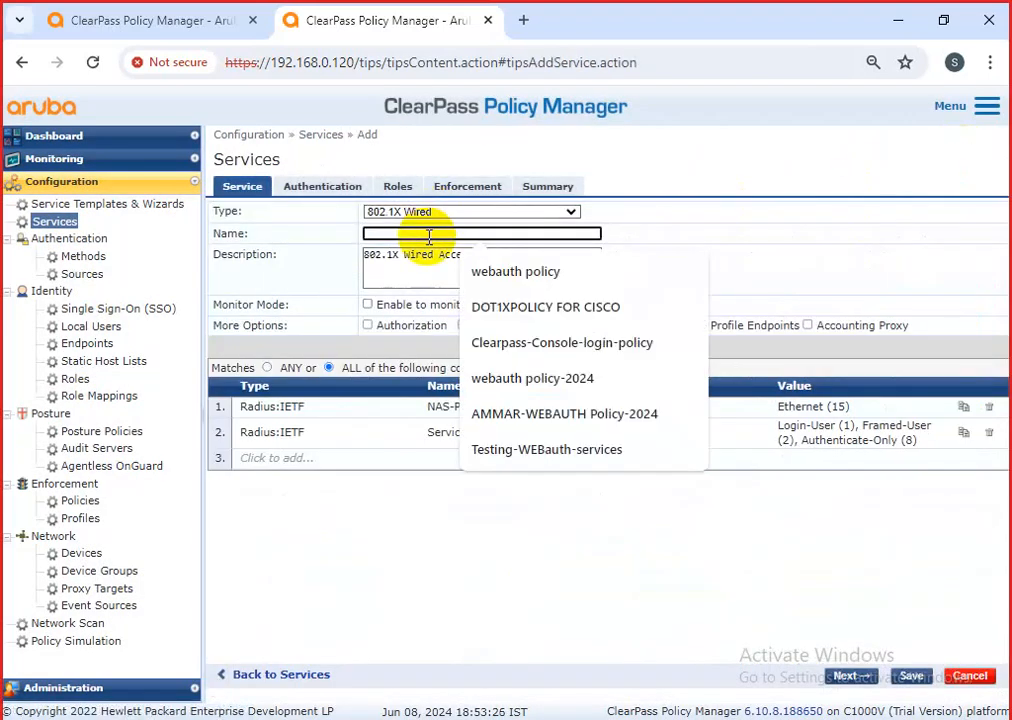
text(test)
key(Escape)
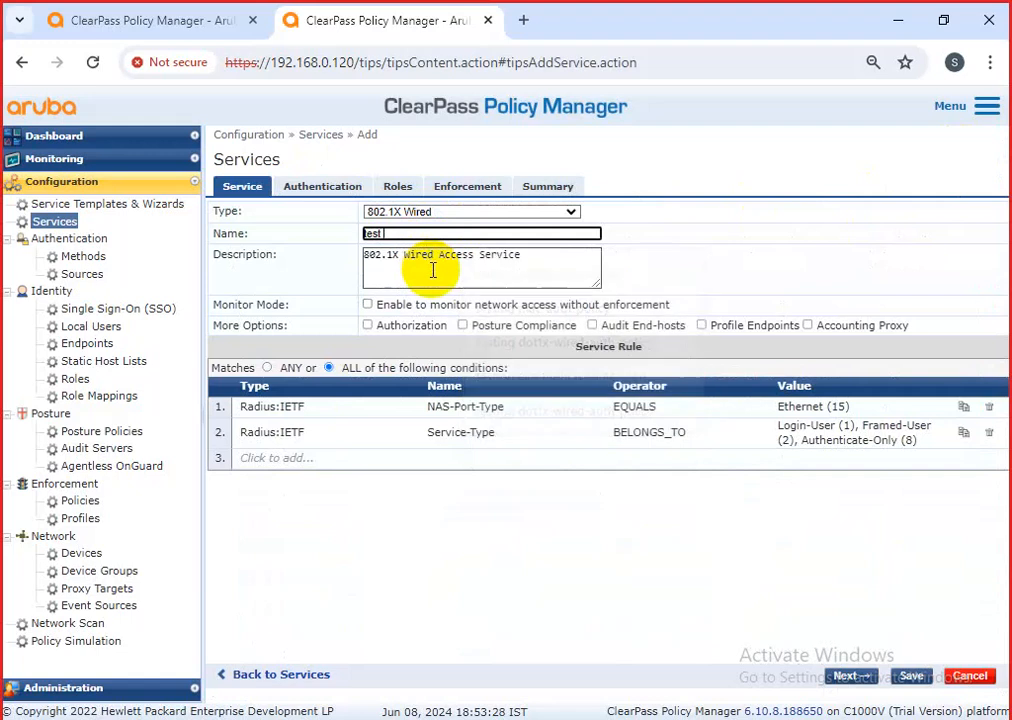
text(t 12)
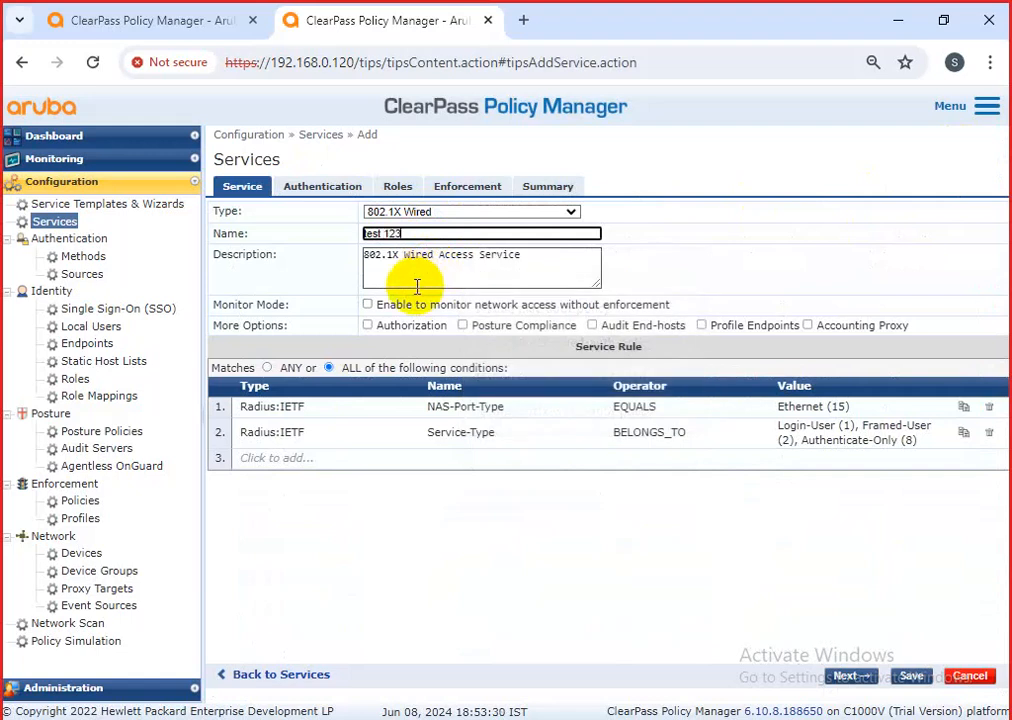
text(3)
click(385, 326)
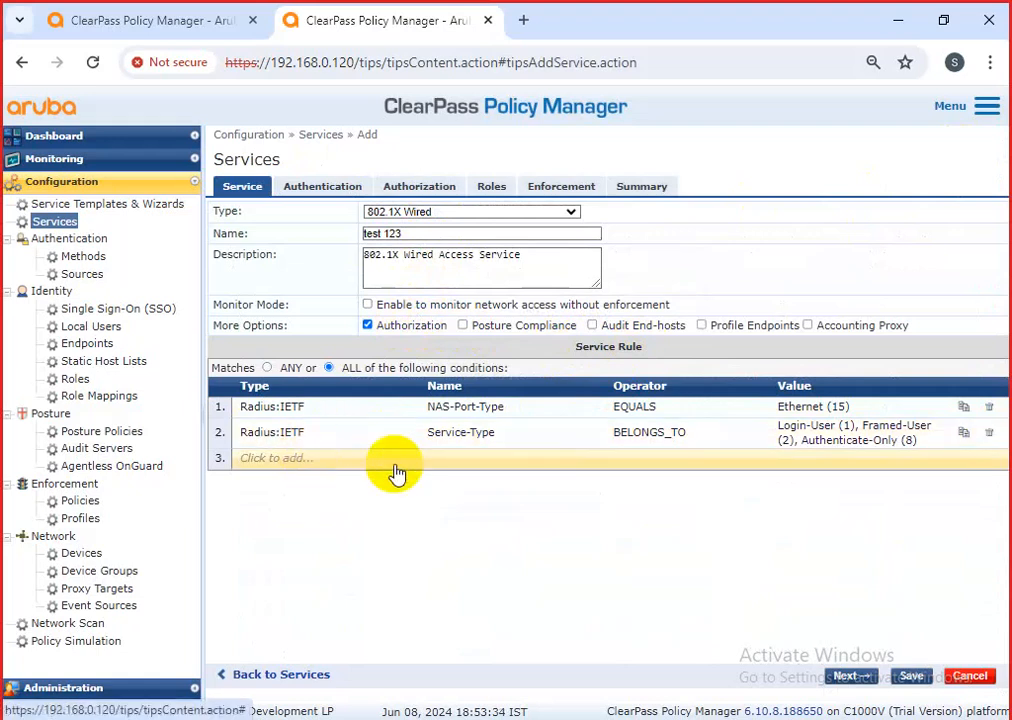
Add Local User Repository as the new service's authentication source.
click(326, 189)
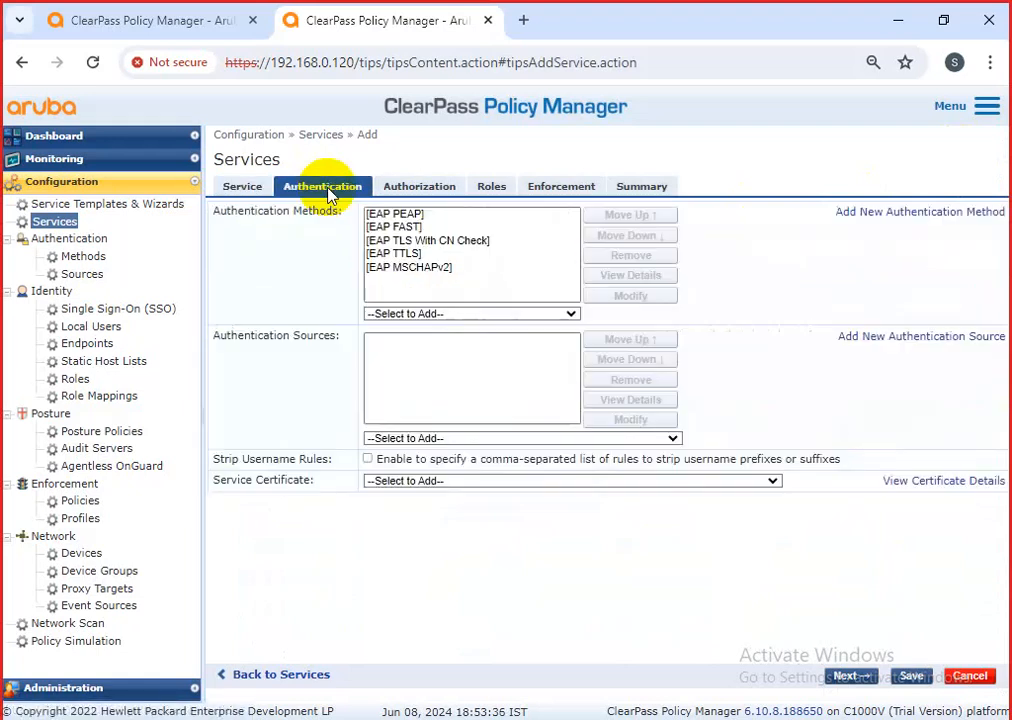
click(393, 314)
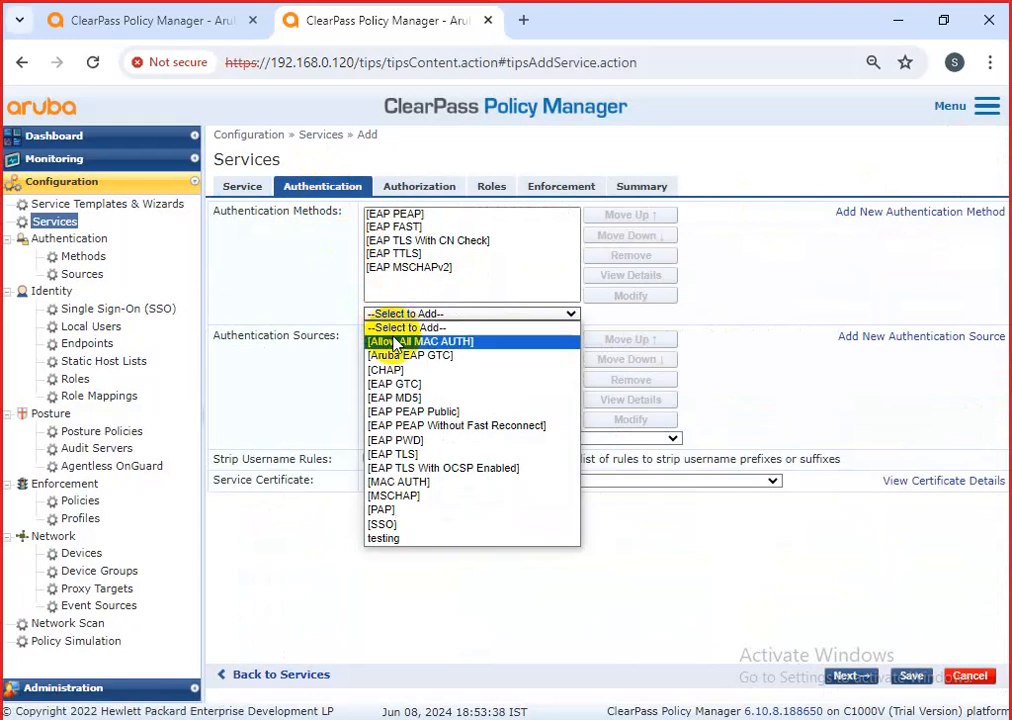
click(321, 396)
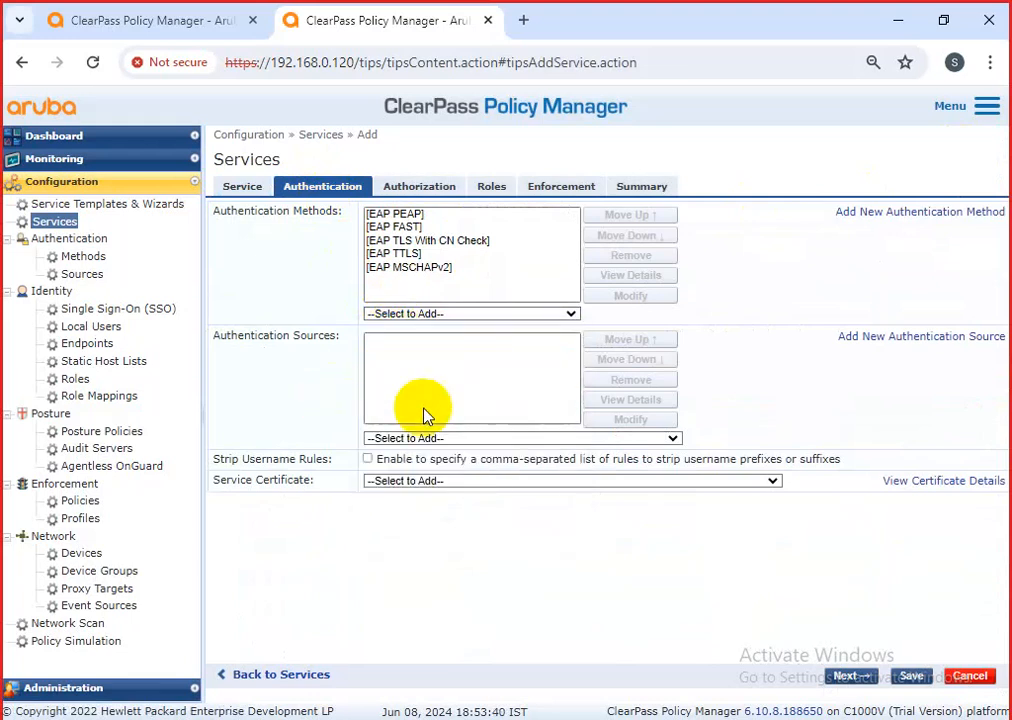
click(428, 438)
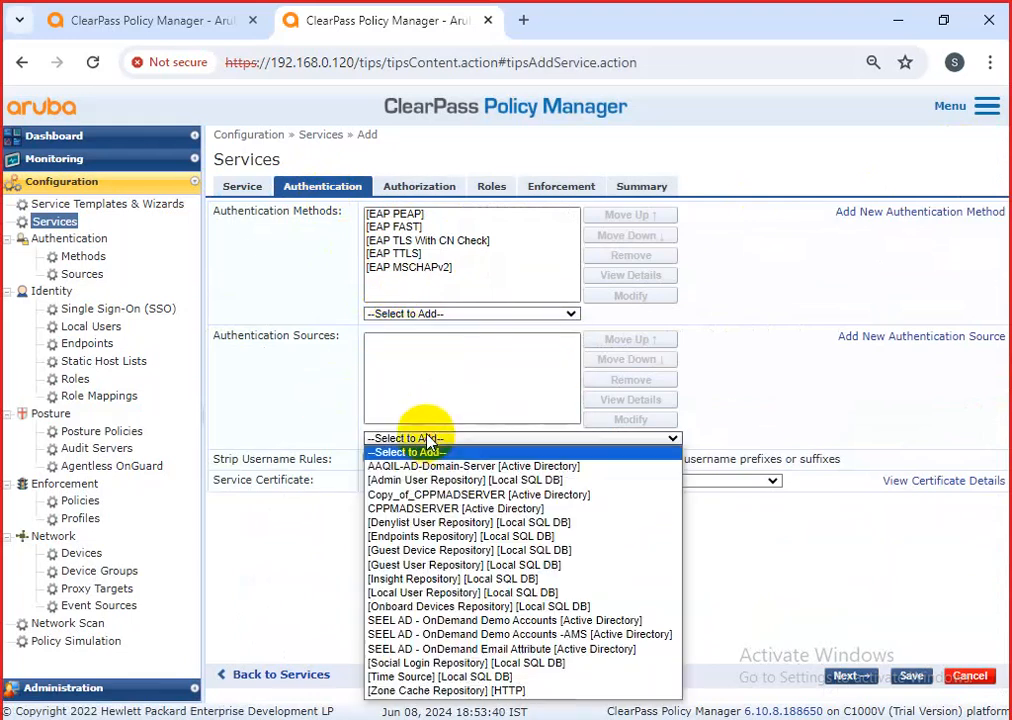
click(428, 593)
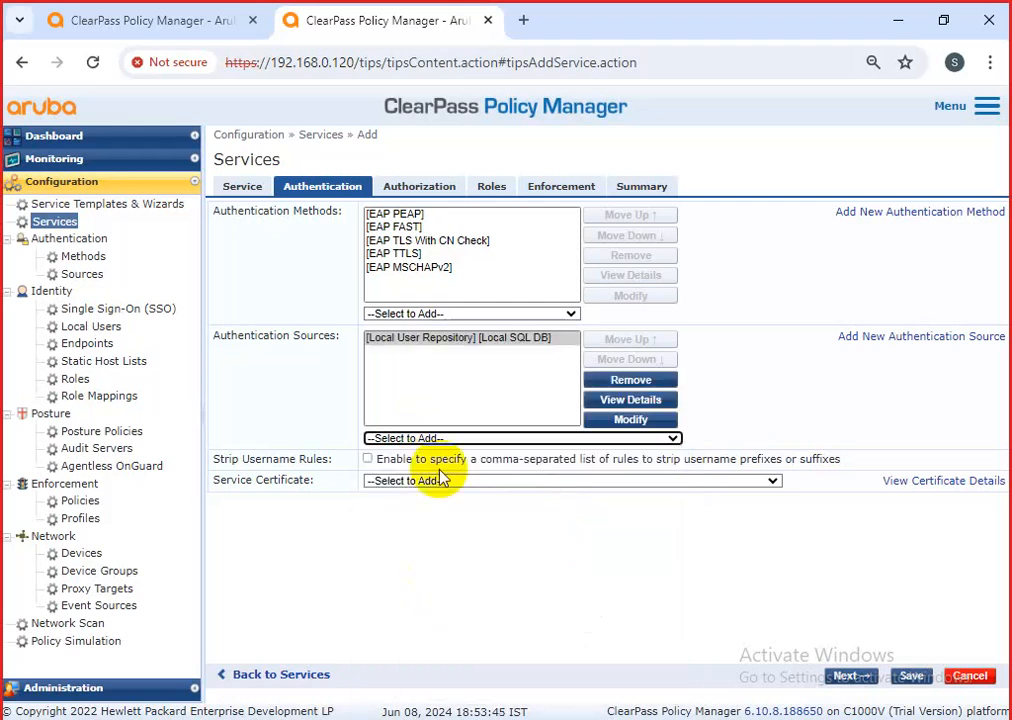
click(411, 189)
Add Local User Repository [Local SQL DB] as an additional authorization source.
click(437, 366)
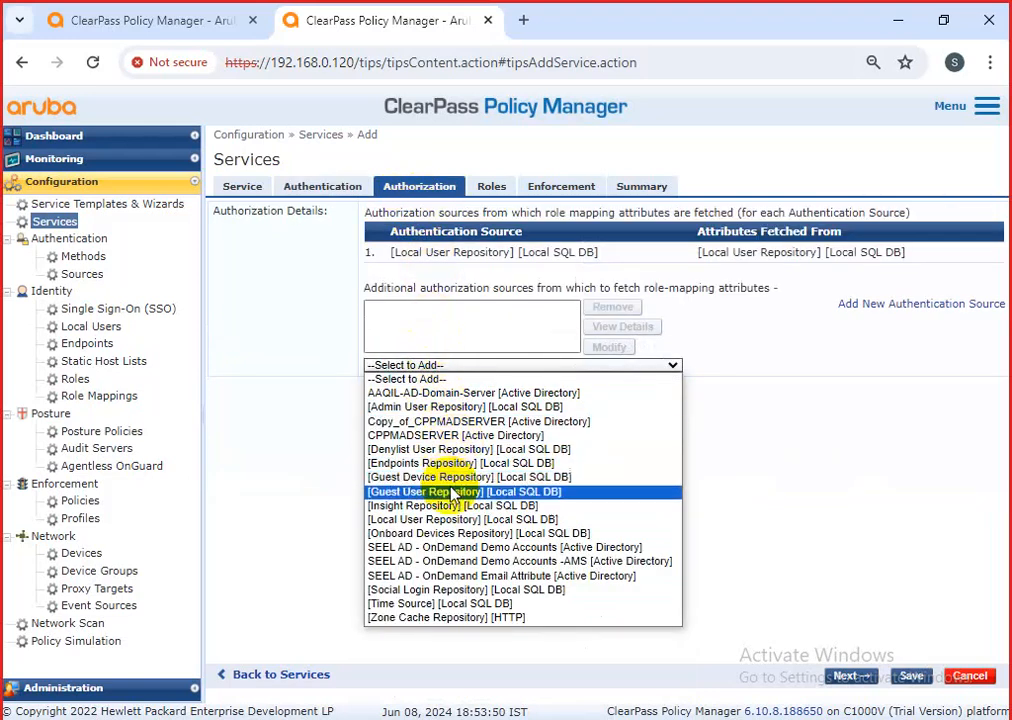
click(461, 520)
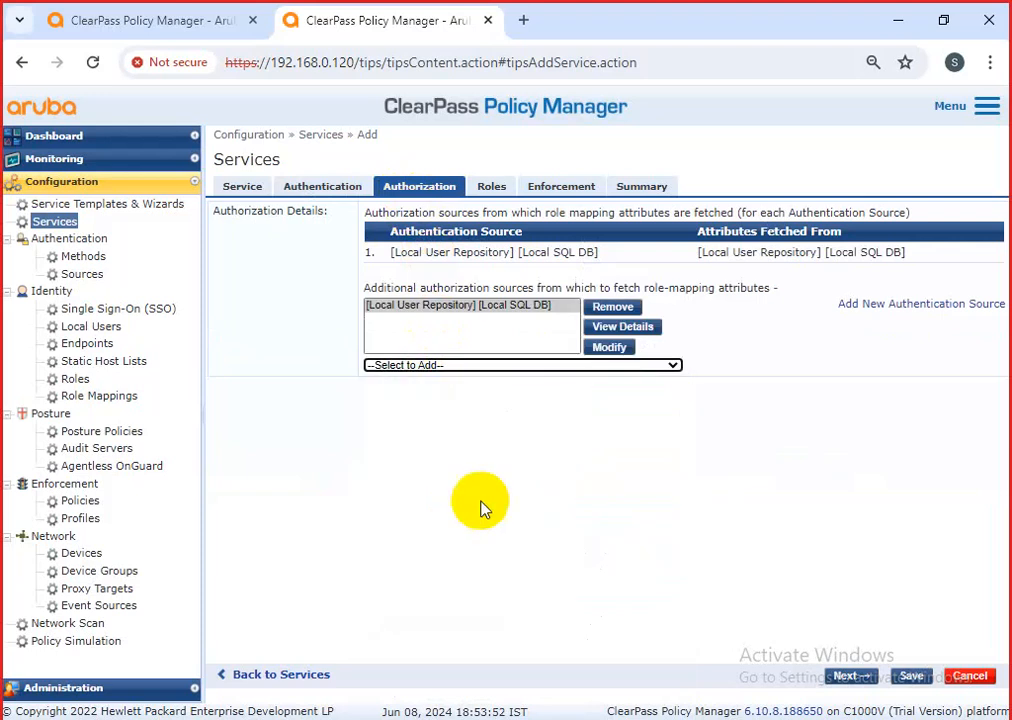
click(456, 366)
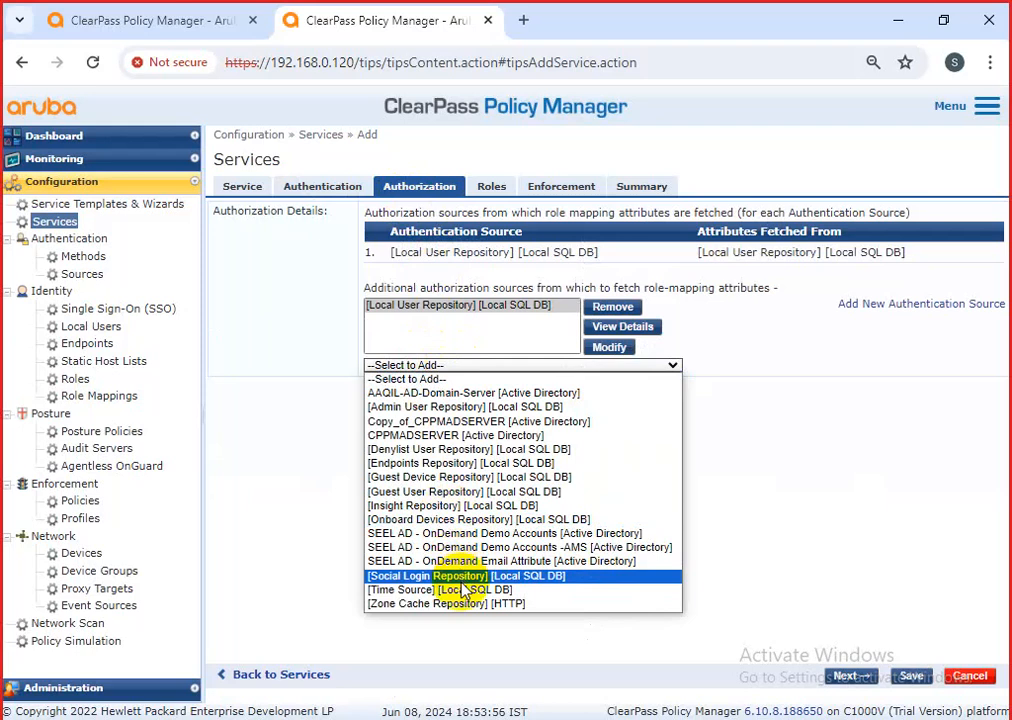
click(482, 326)
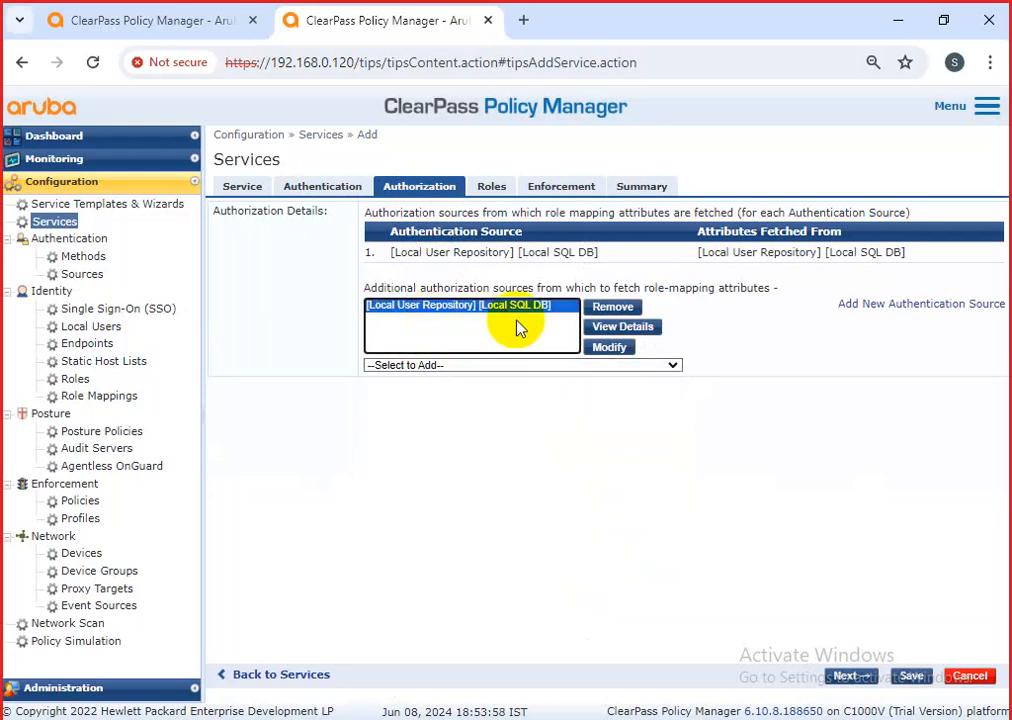
Compare the Authentication and Authorization tabs and select the Local User Repository authorization source.
click(320, 194)
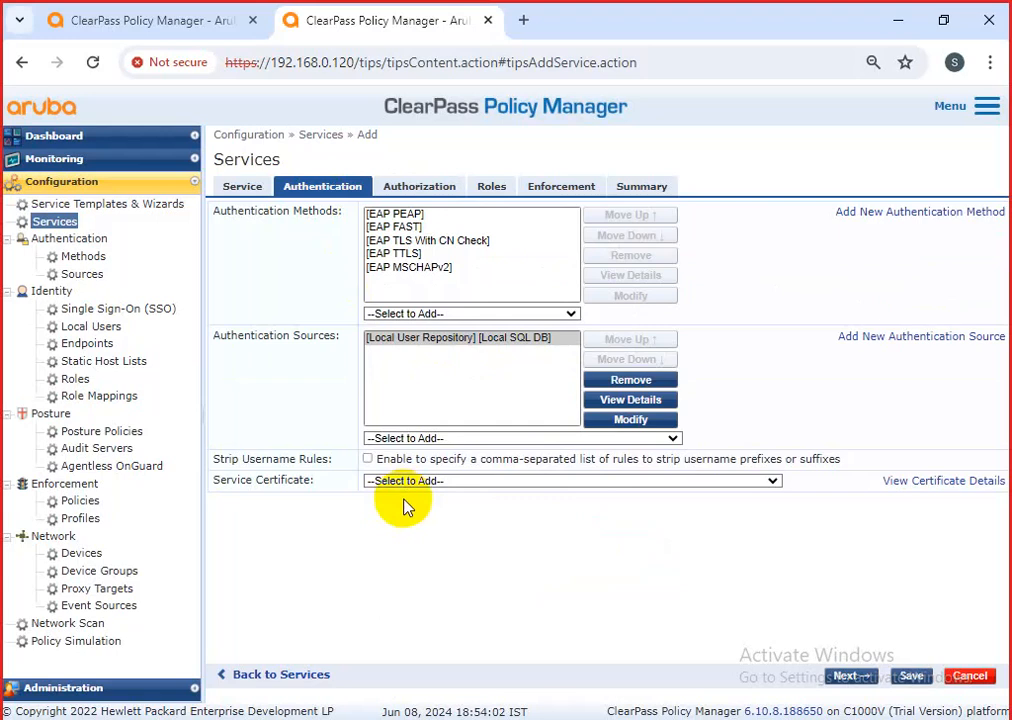
click(419, 186)
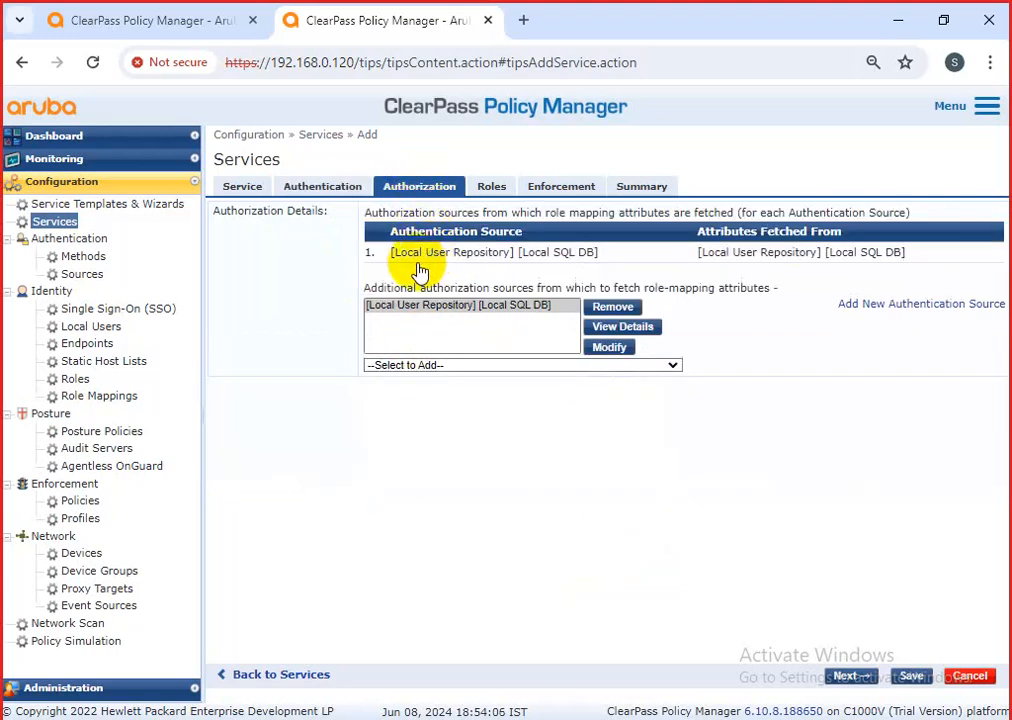
drag(390, 259, 358, 225)
click(318, 194)
click(412, 186)
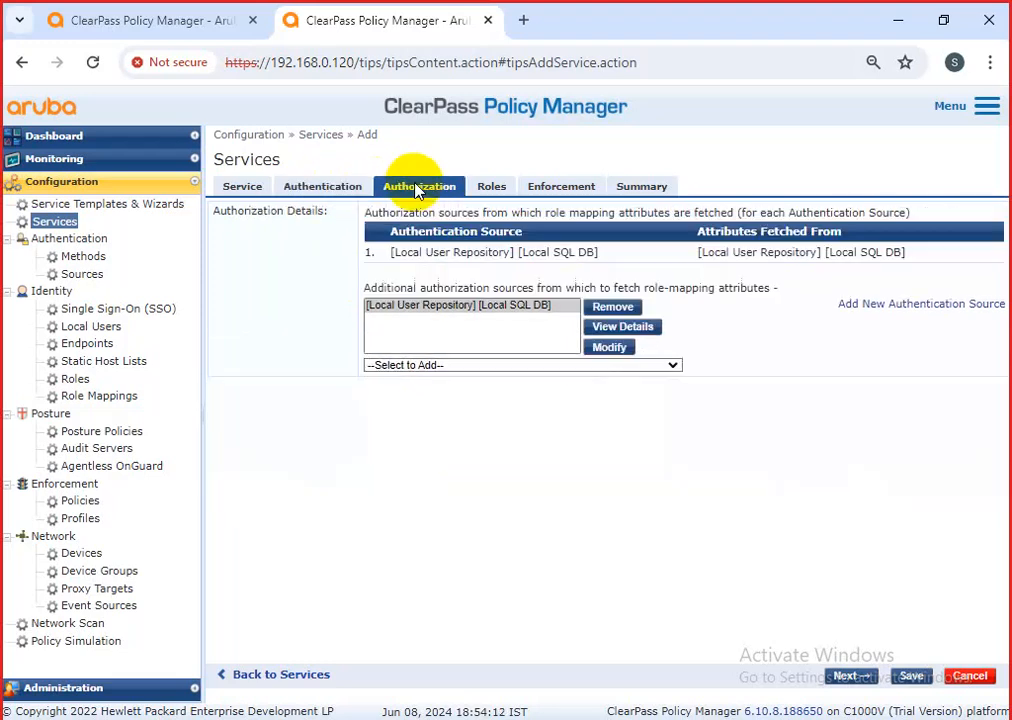
click(563, 307)
drag(552, 316, 396, 317)
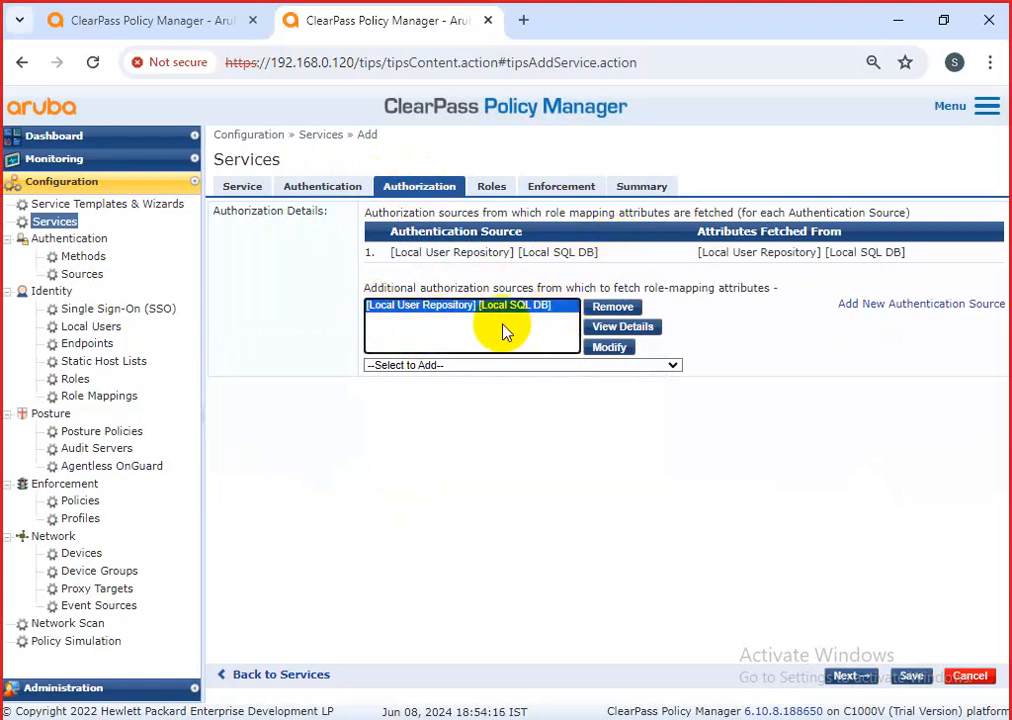
Duplicate the ClearPass browser tab, show Configuration > Identity > Local Users there, and go back to the service.
right_click(362, 22)
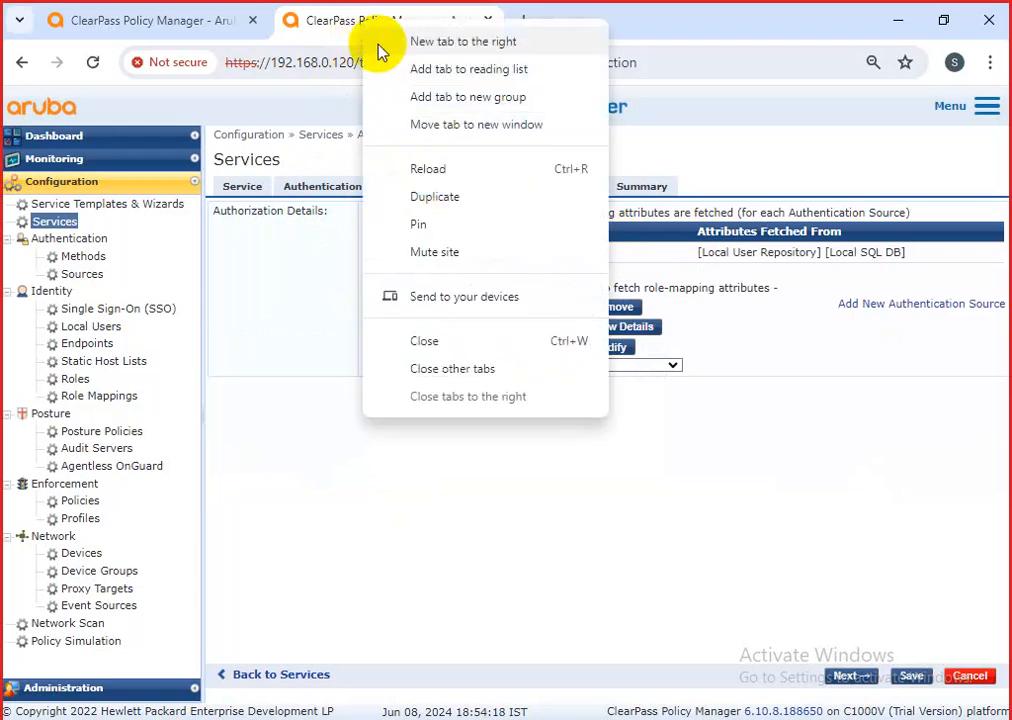
click(420, 196)
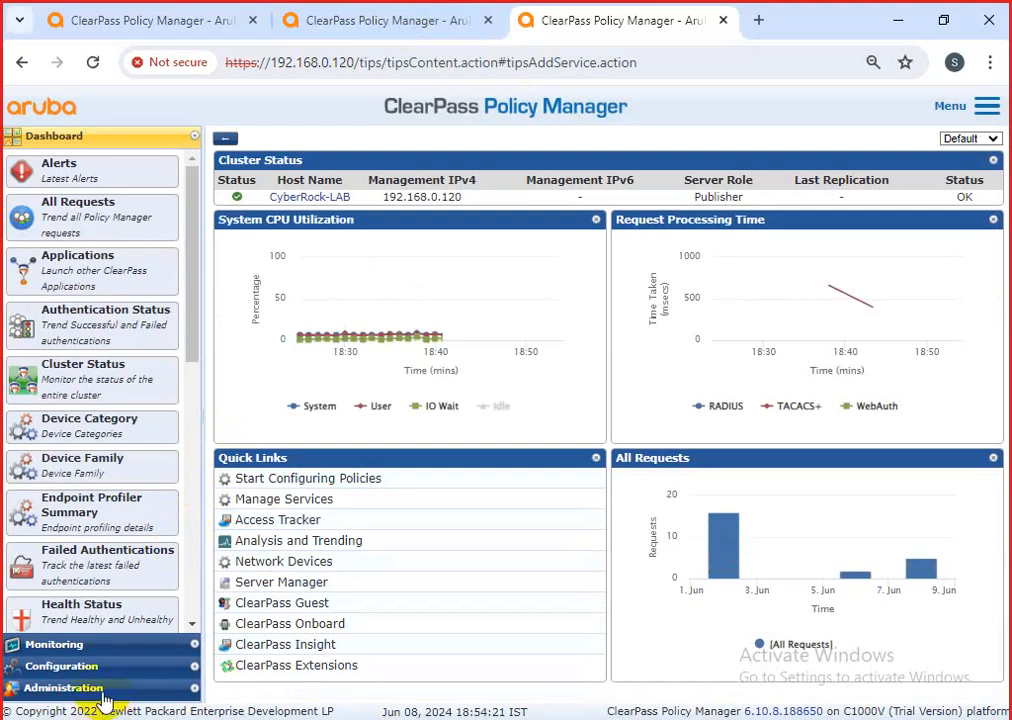
click(89, 672)
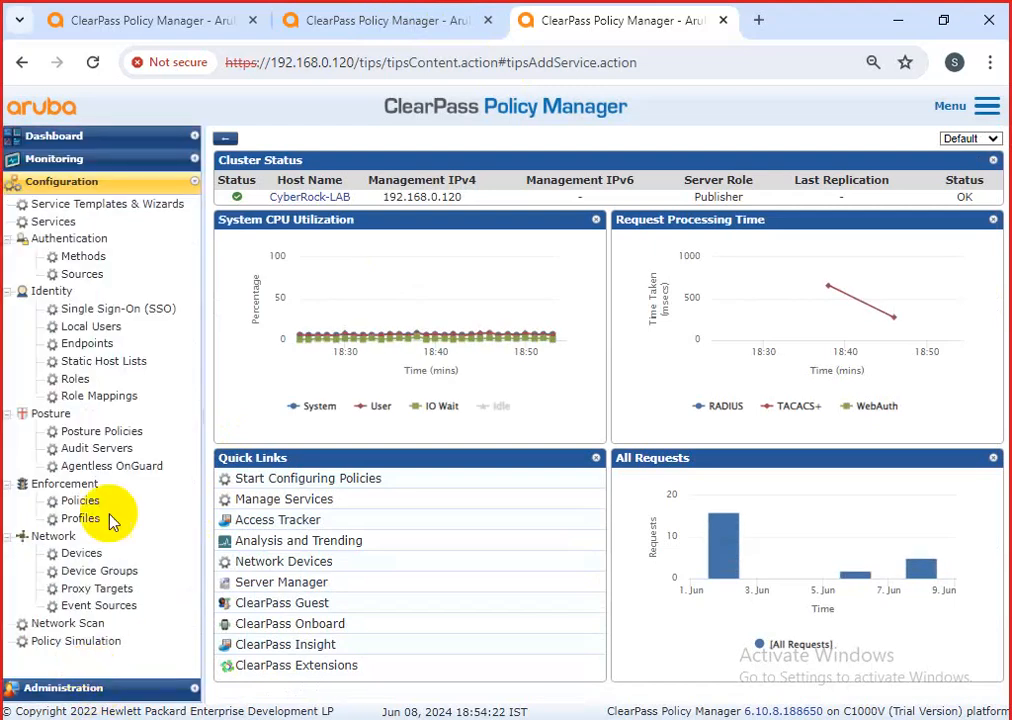
click(97, 330)
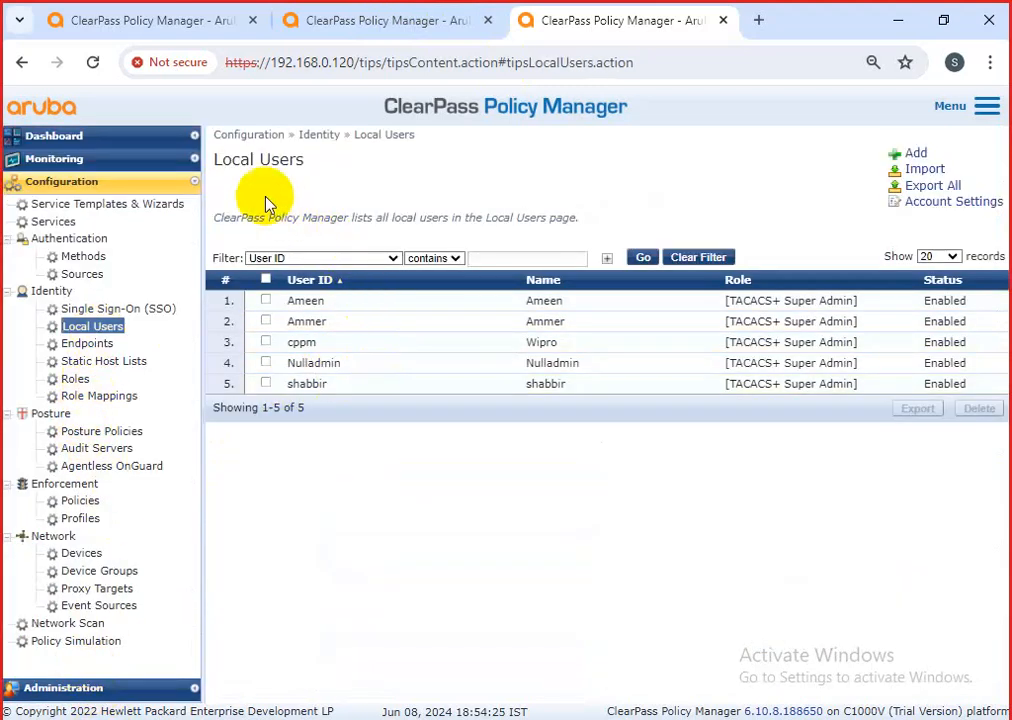
mouse_move(322, 159)
mouse_down()
mouse_move(233, 159)
mouse_move(322, 167)
mouse_up()
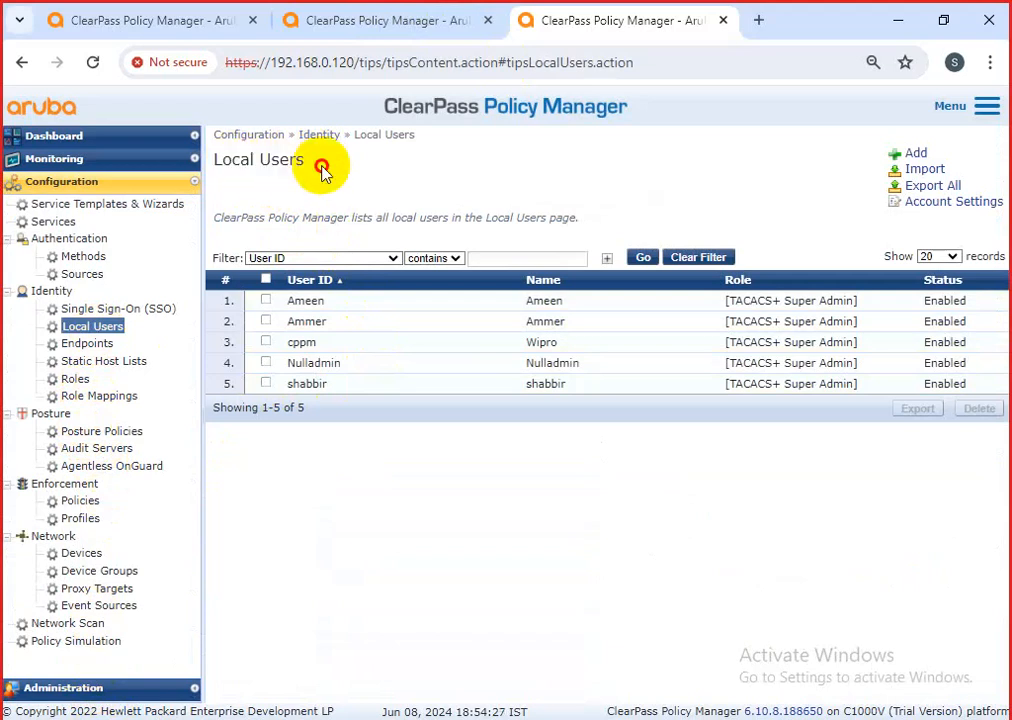
click(367, 20)
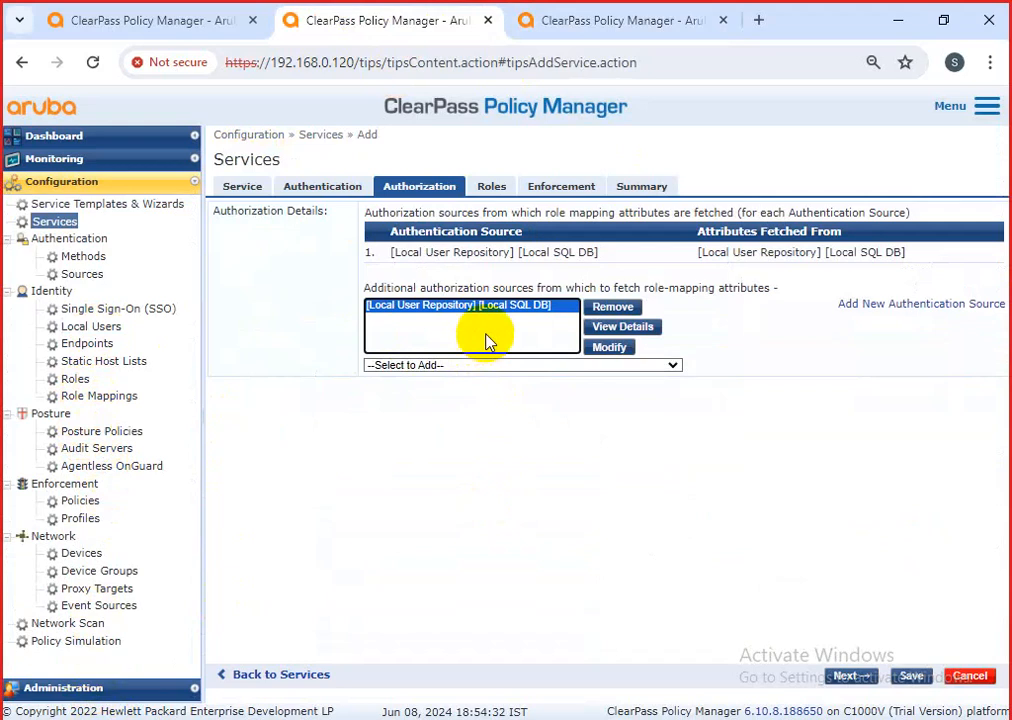
Add and save the rule condition Connection NAD-IP-Address BELONGS_TO_GROUP cisco-switch-group.
click(322, 187)
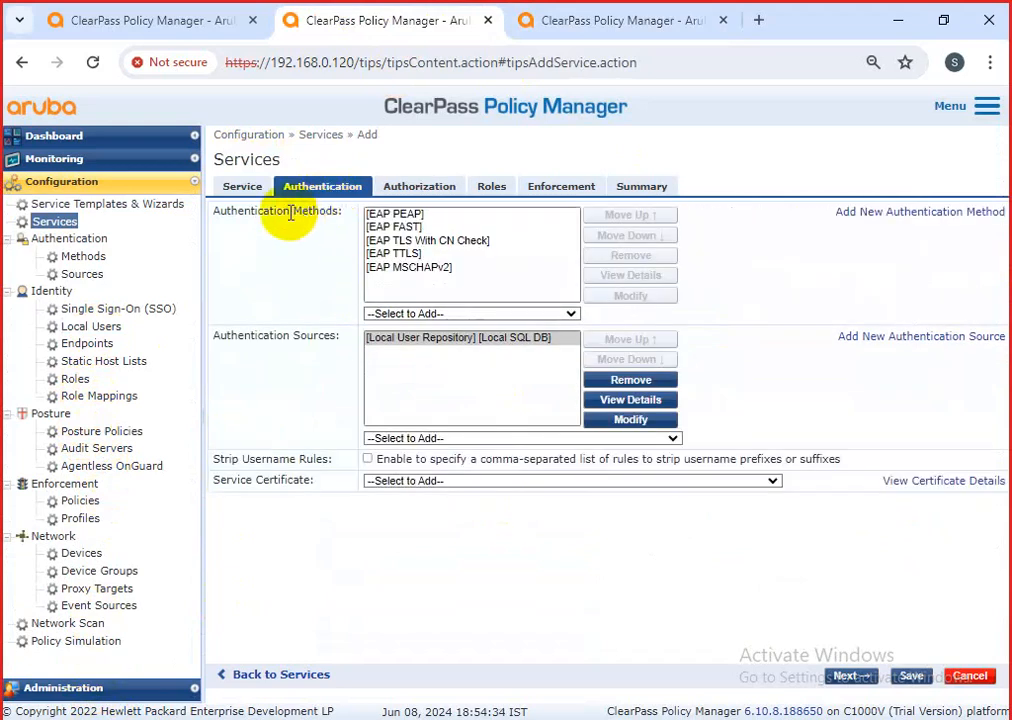
click(243, 188)
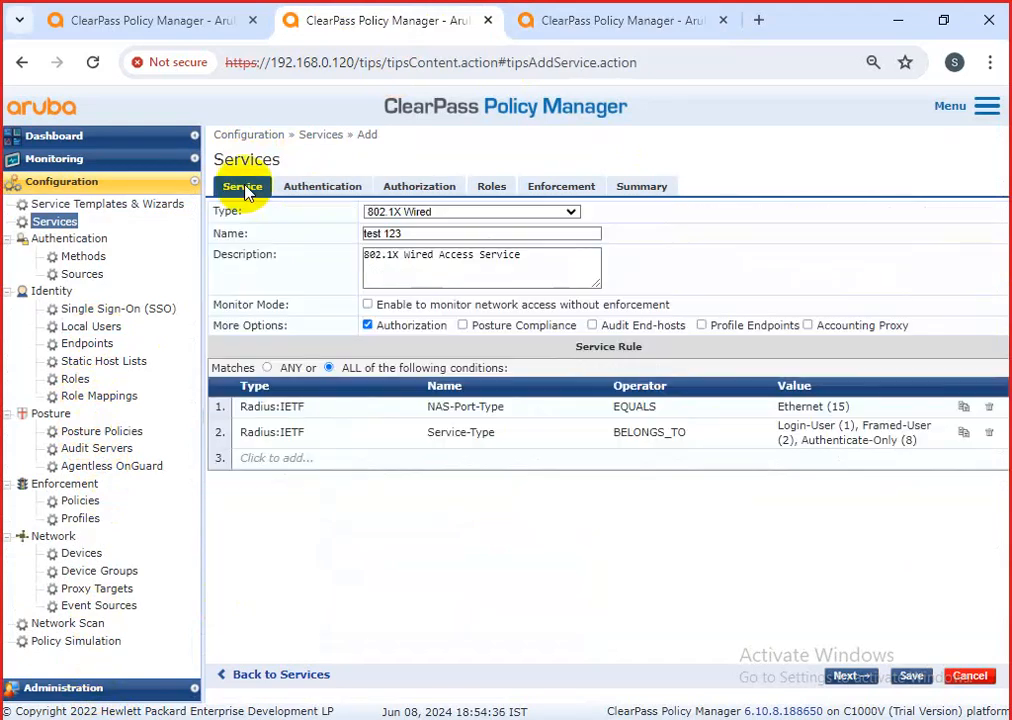
click(300, 462)
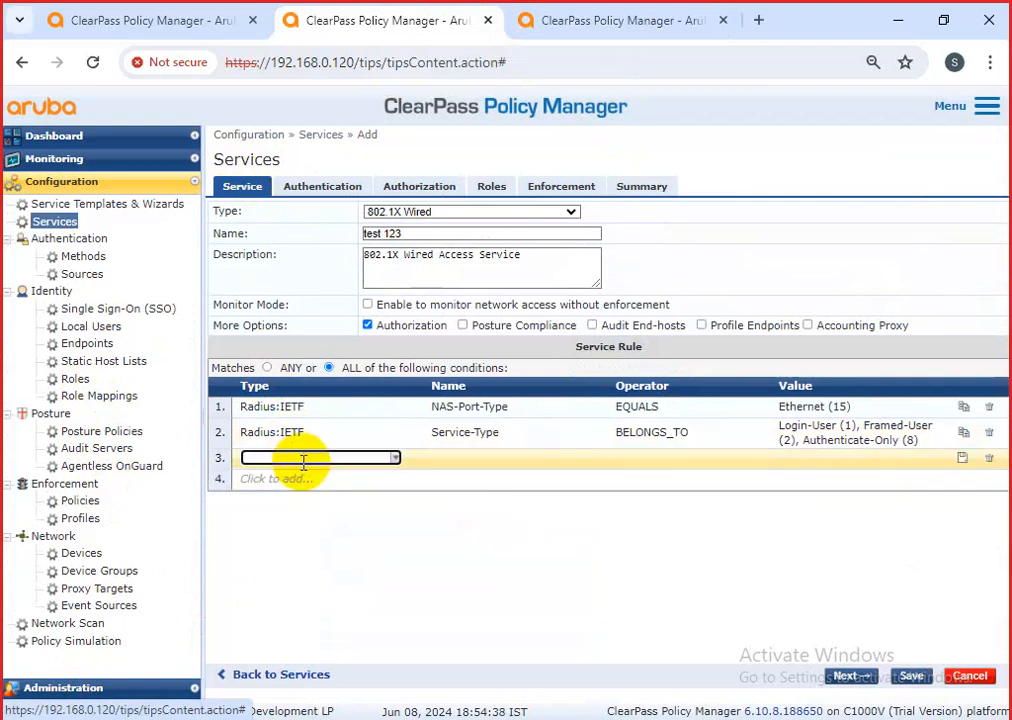
click(396, 458)
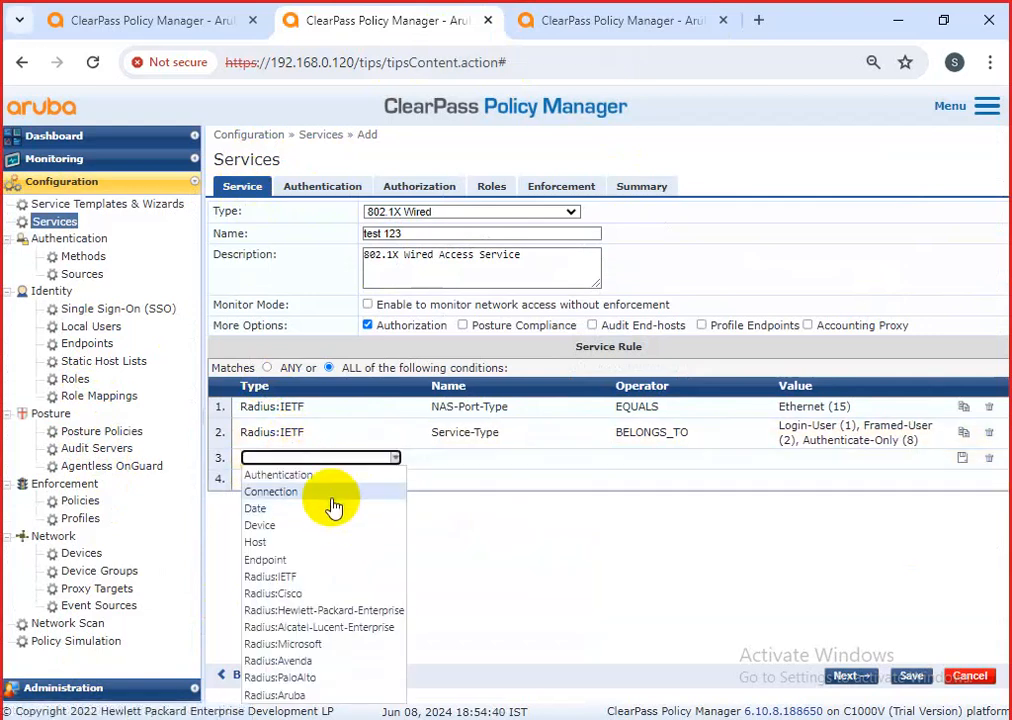
click(334, 490)
click(581, 462)
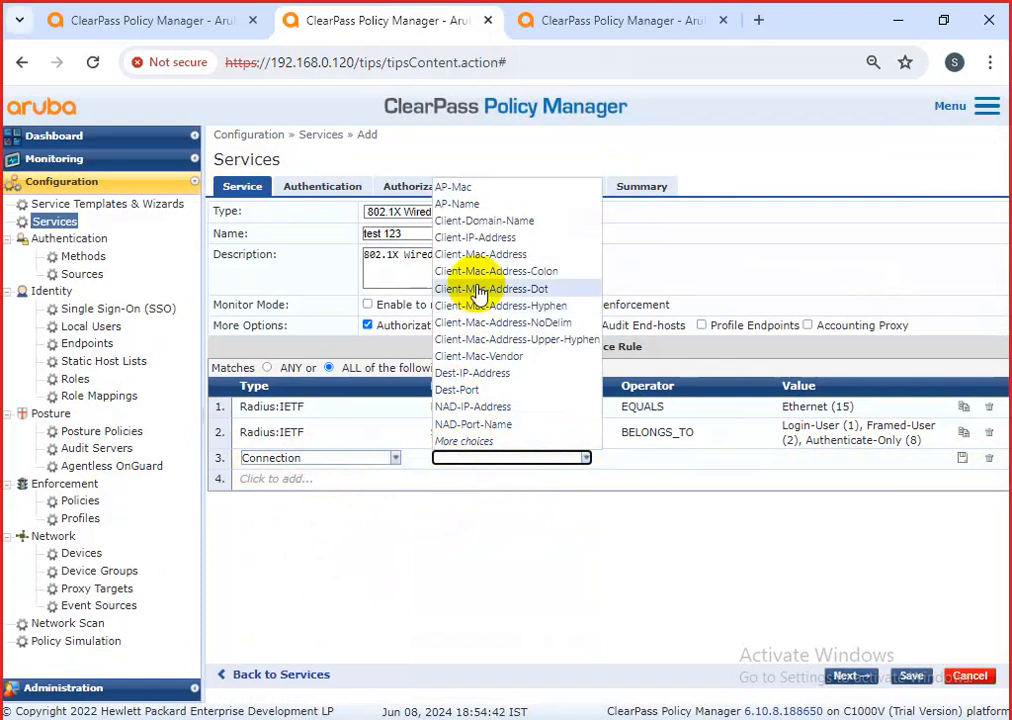
click(496, 408)
click(771, 474)
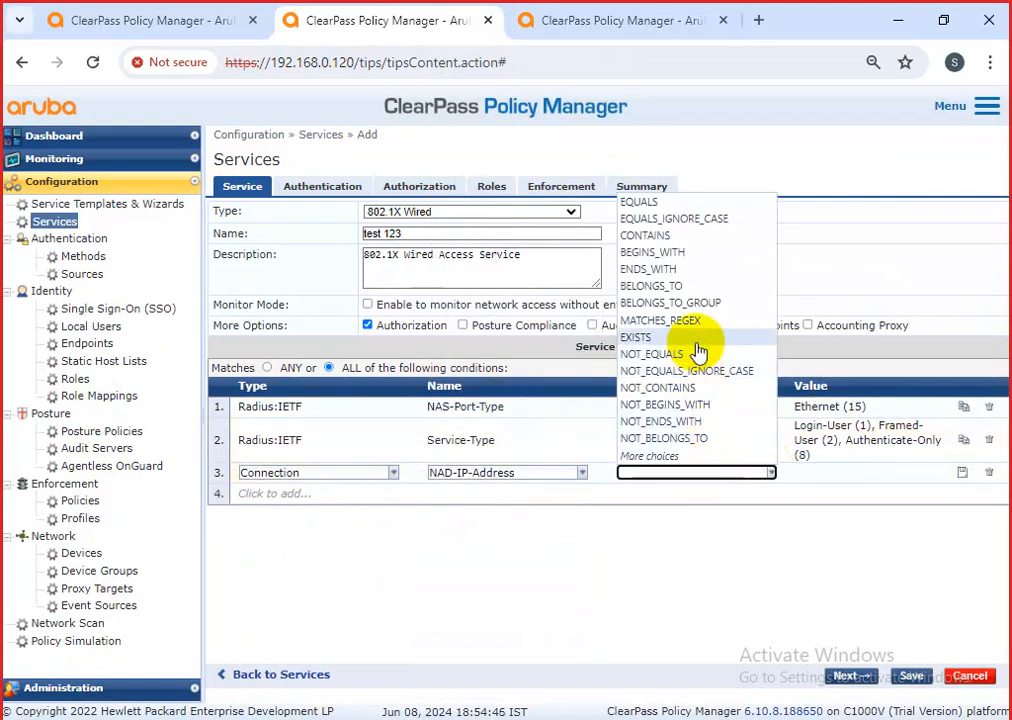
click(705, 304)
click(932, 458)
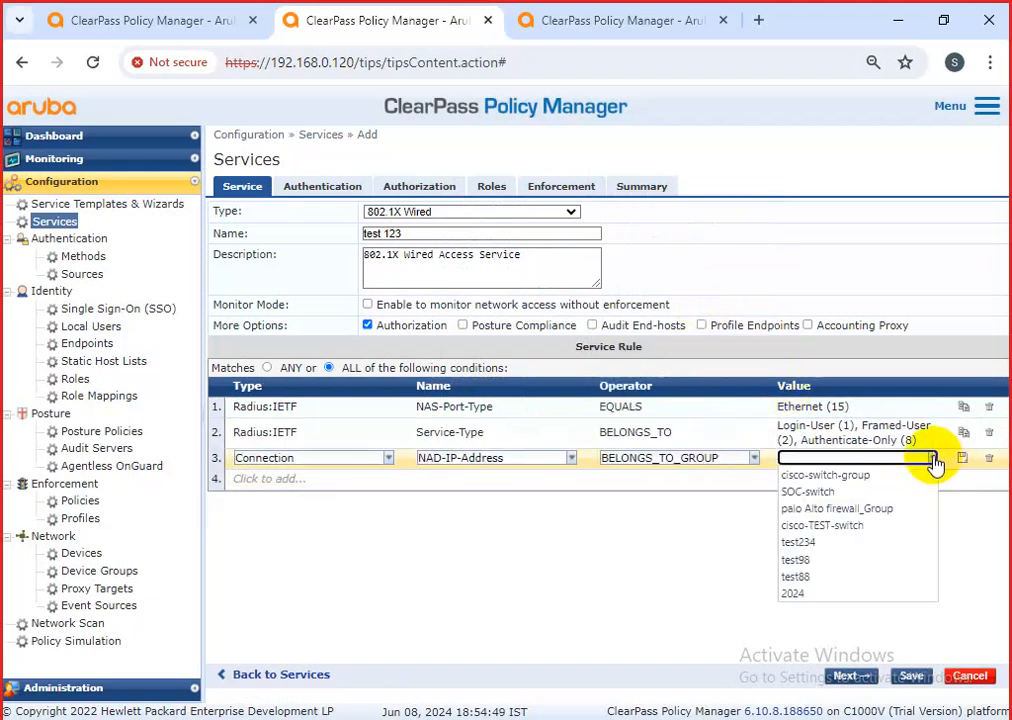
click(857, 478)
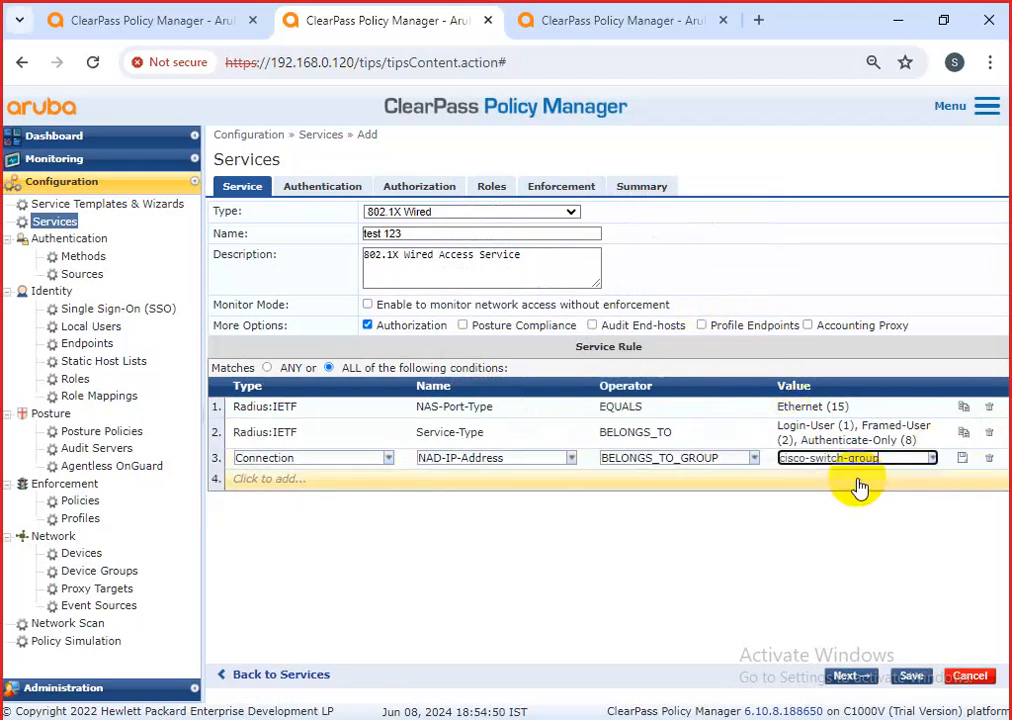
click(963, 458)
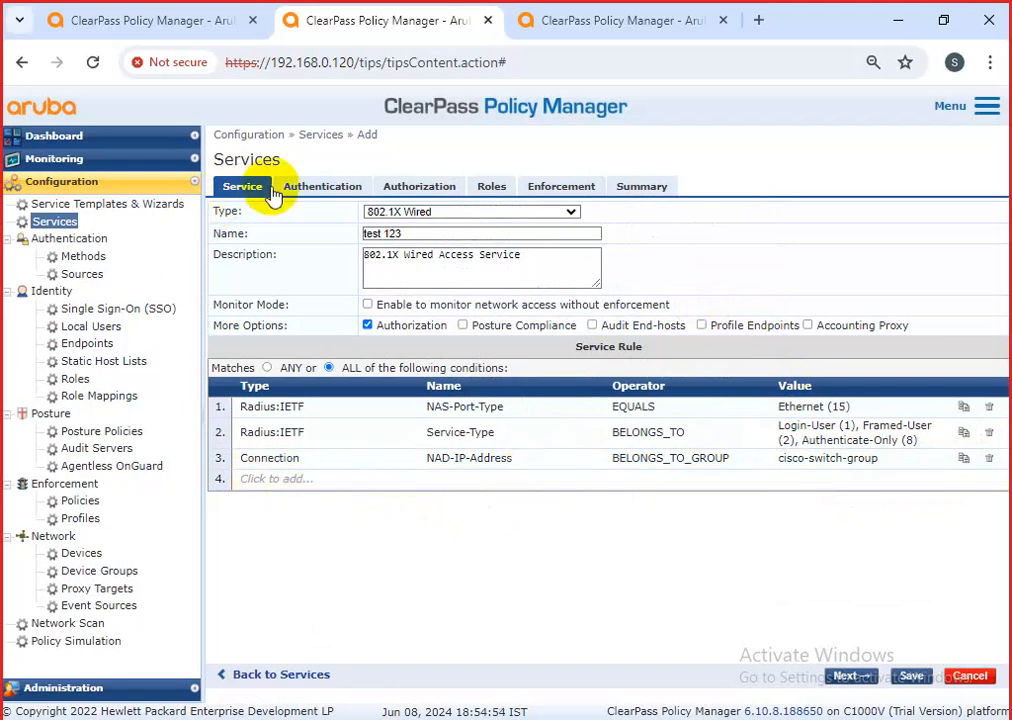
click(313, 190)
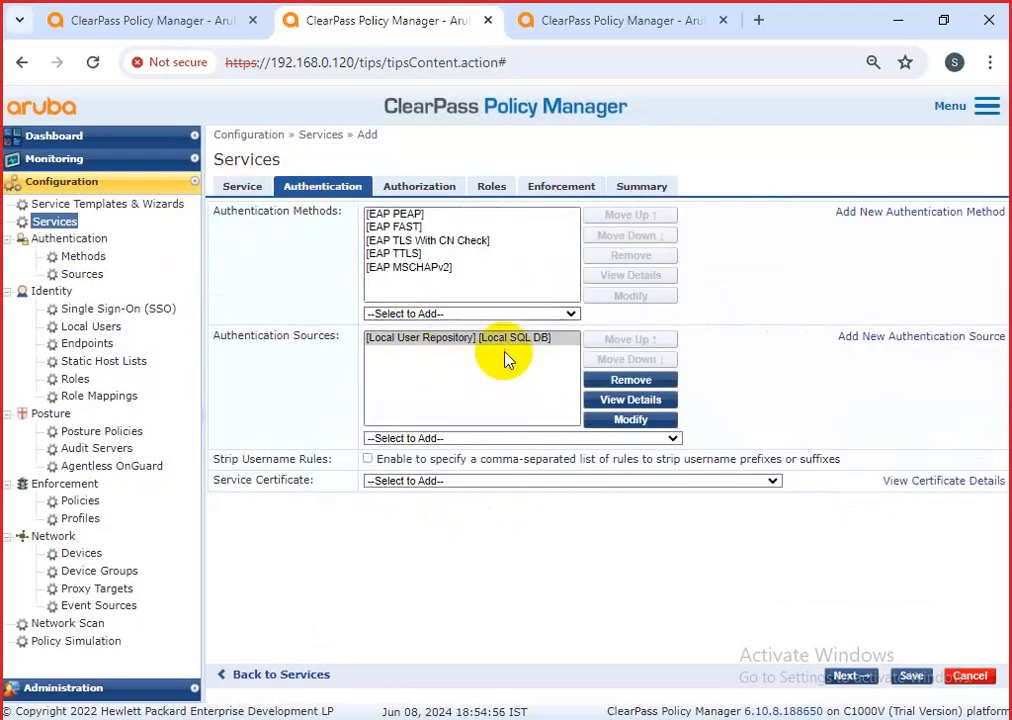
Confirm the Local User Repository authentication source and check the cisco-switch-group NAD rule.
click(471, 373)
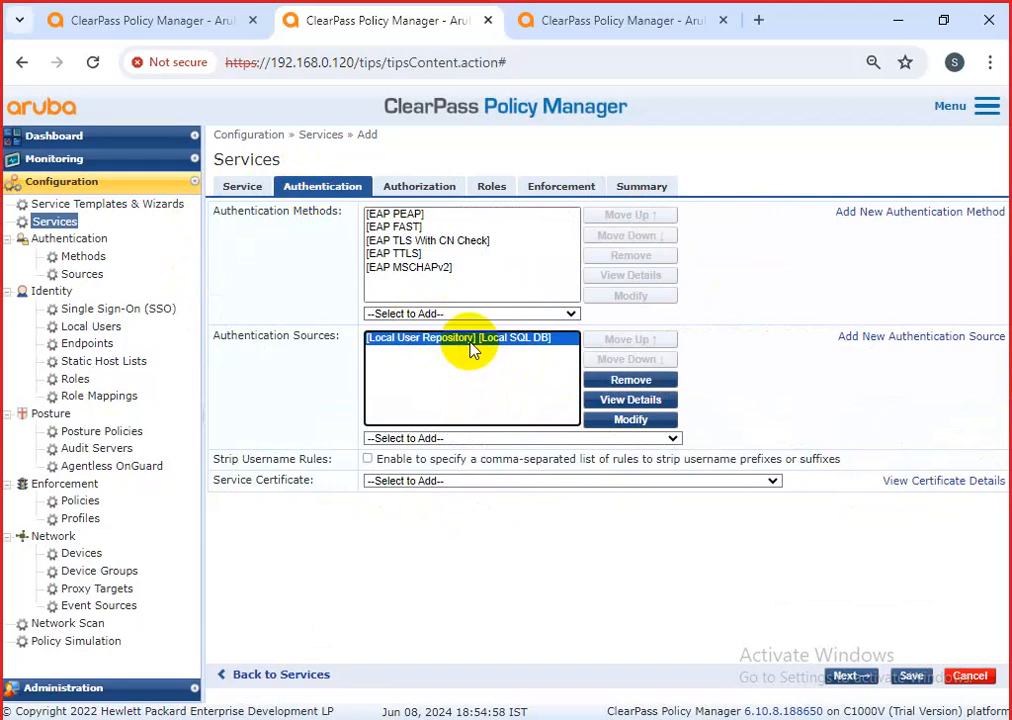
click(601, 18)
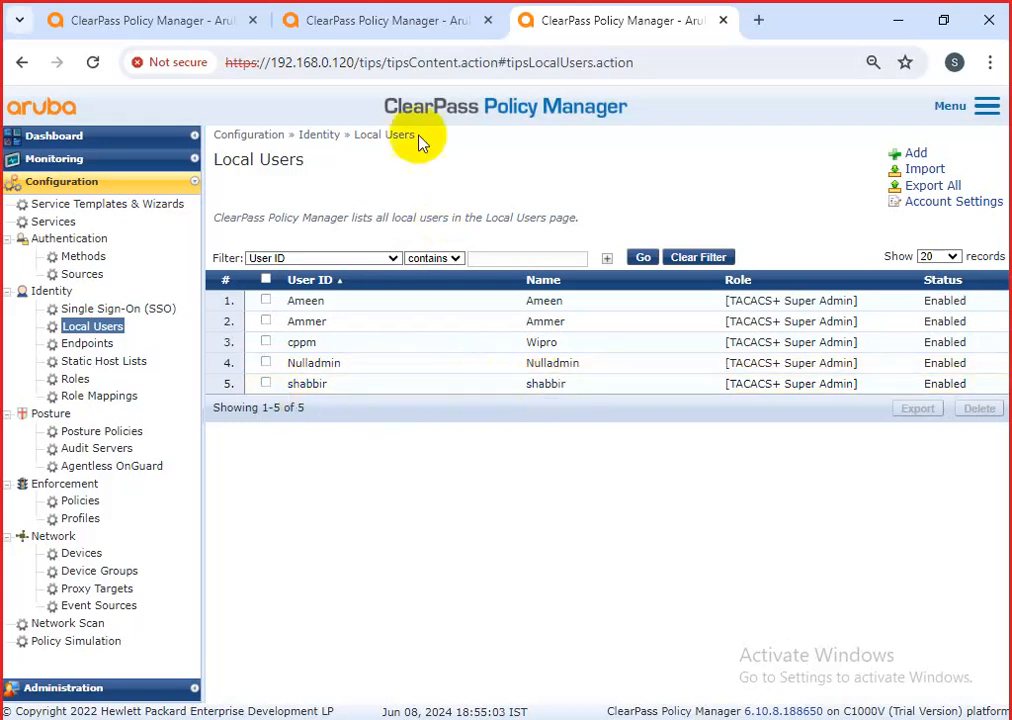
click(373, 14)
click(242, 187)
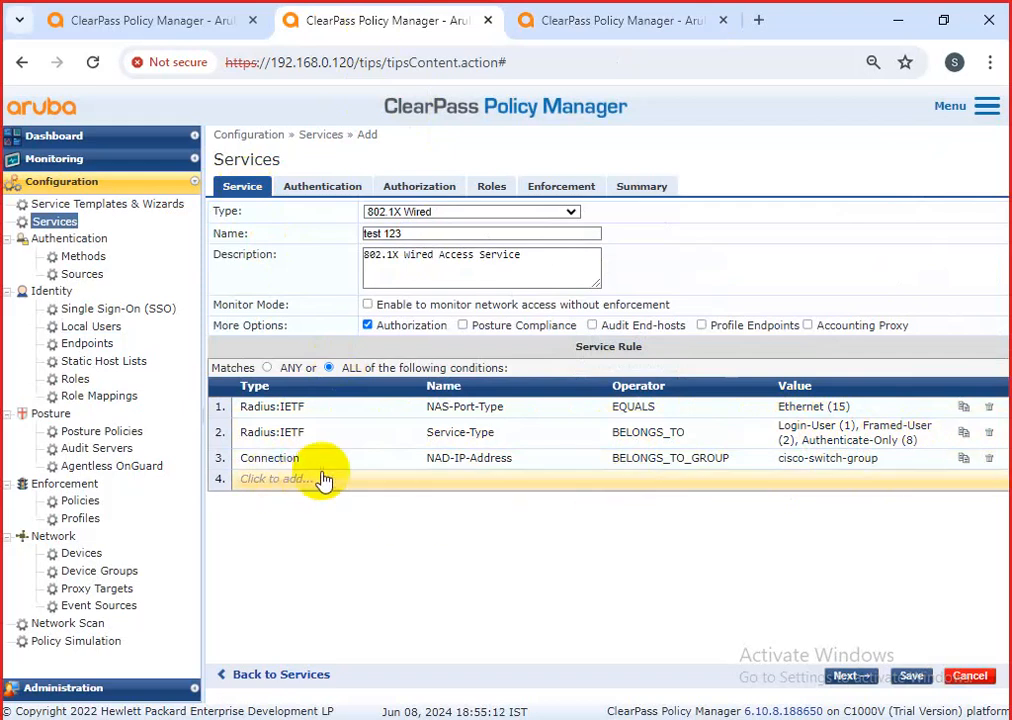
drag(897, 468, 781, 459)
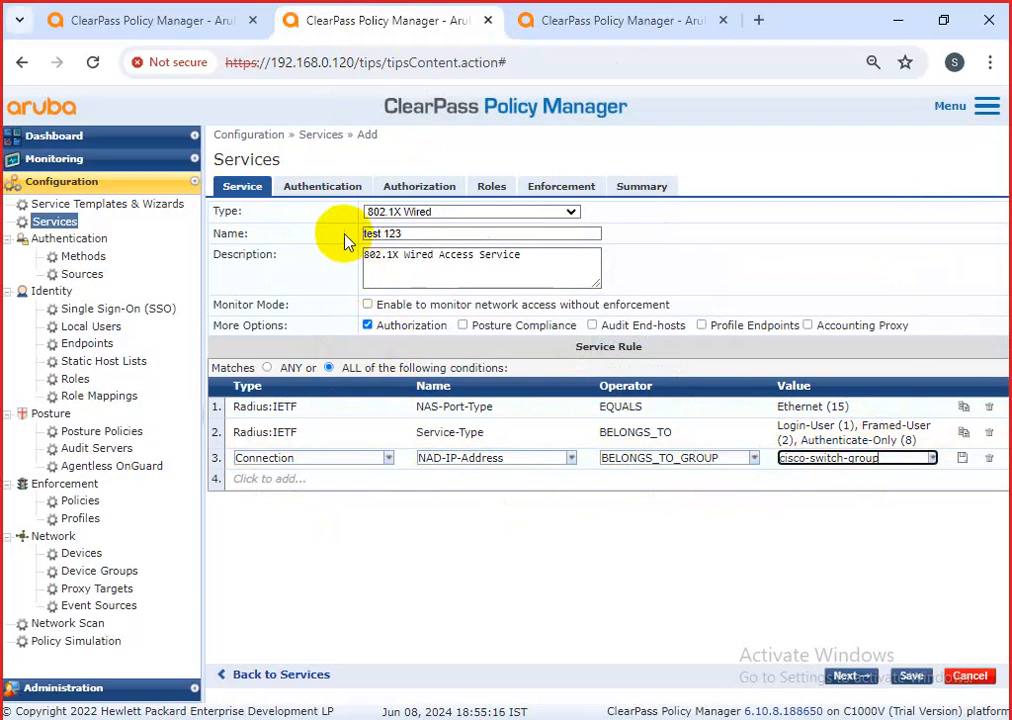
Review the service's Authentication, Authorization, Roles and Enforcement settings.
click(323, 190)
click(503, 341)
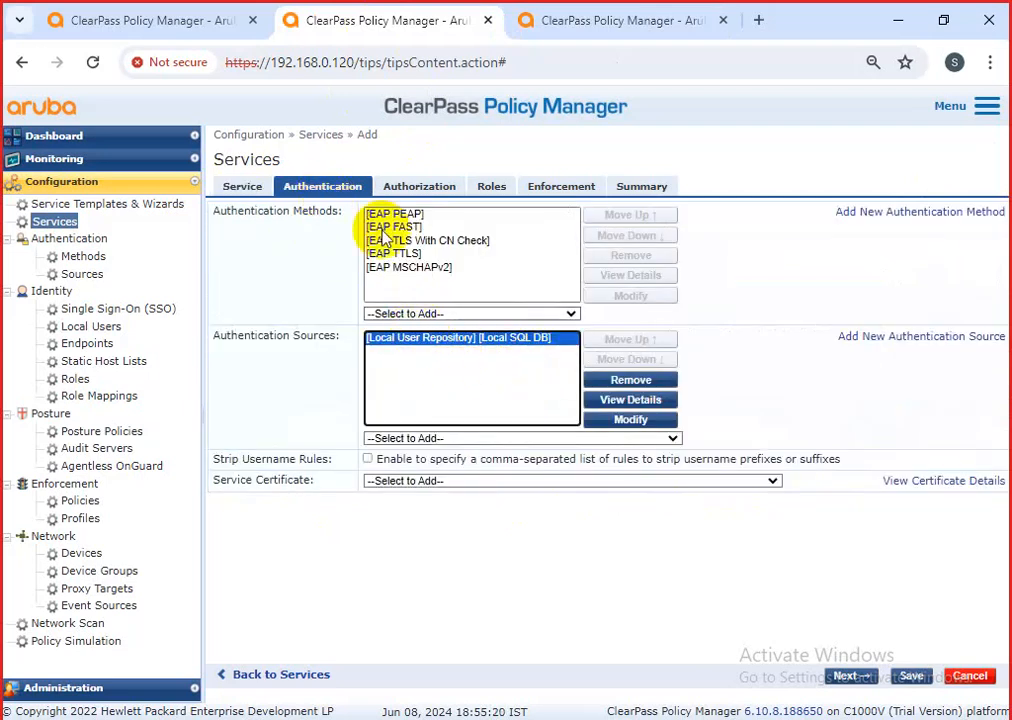
click(415, 189)
click(495, 192)
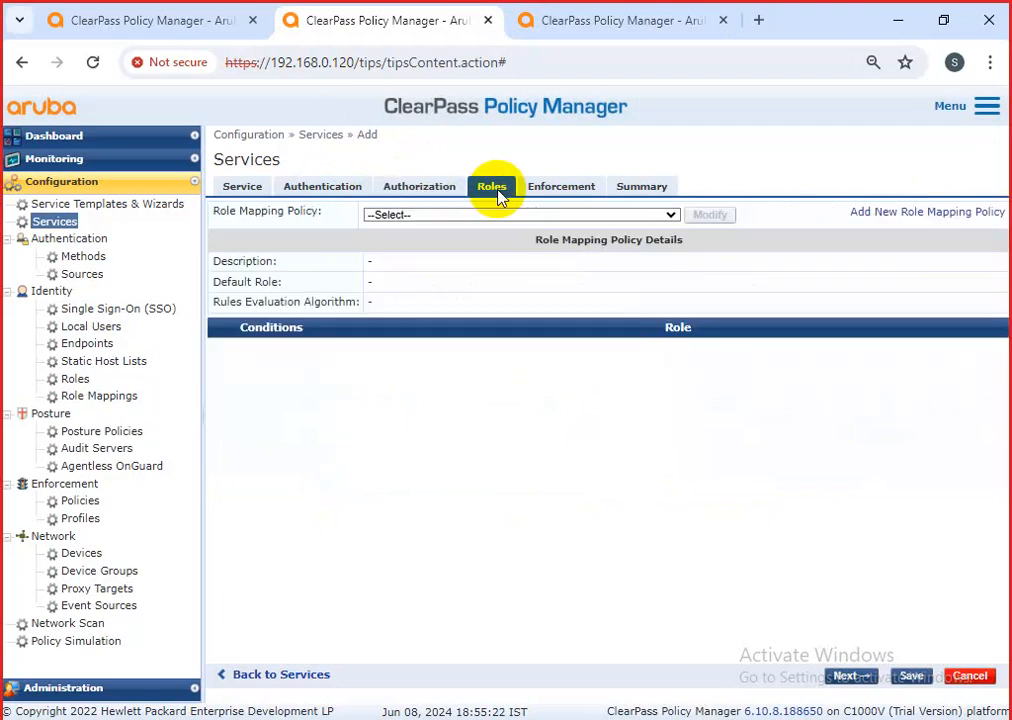
click(543, 196)
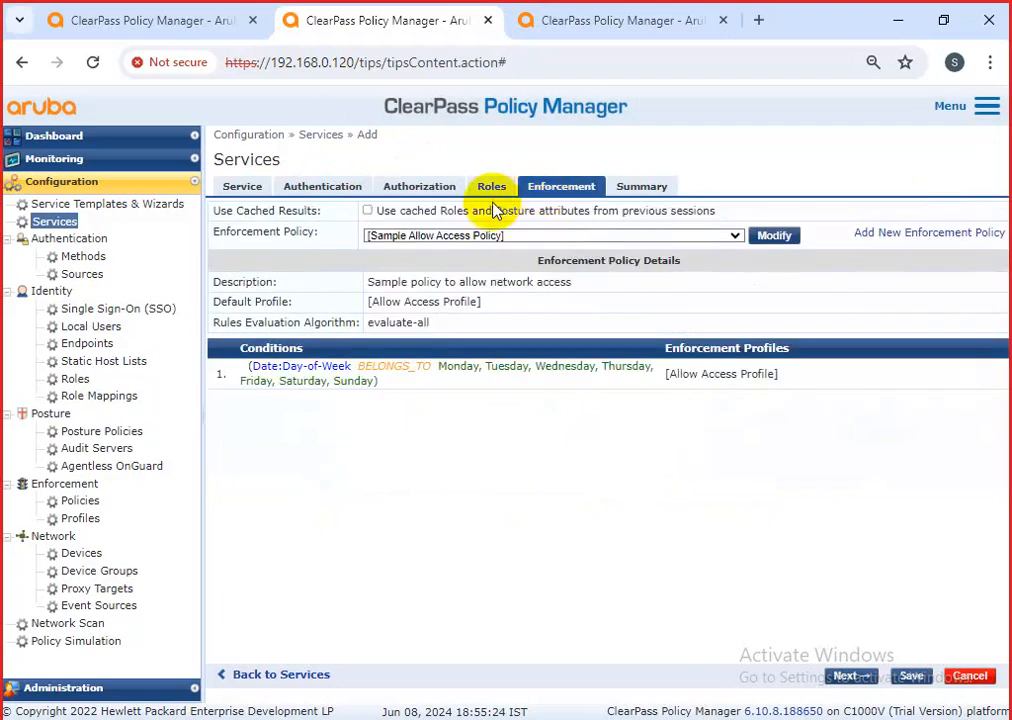
click(326, 188)
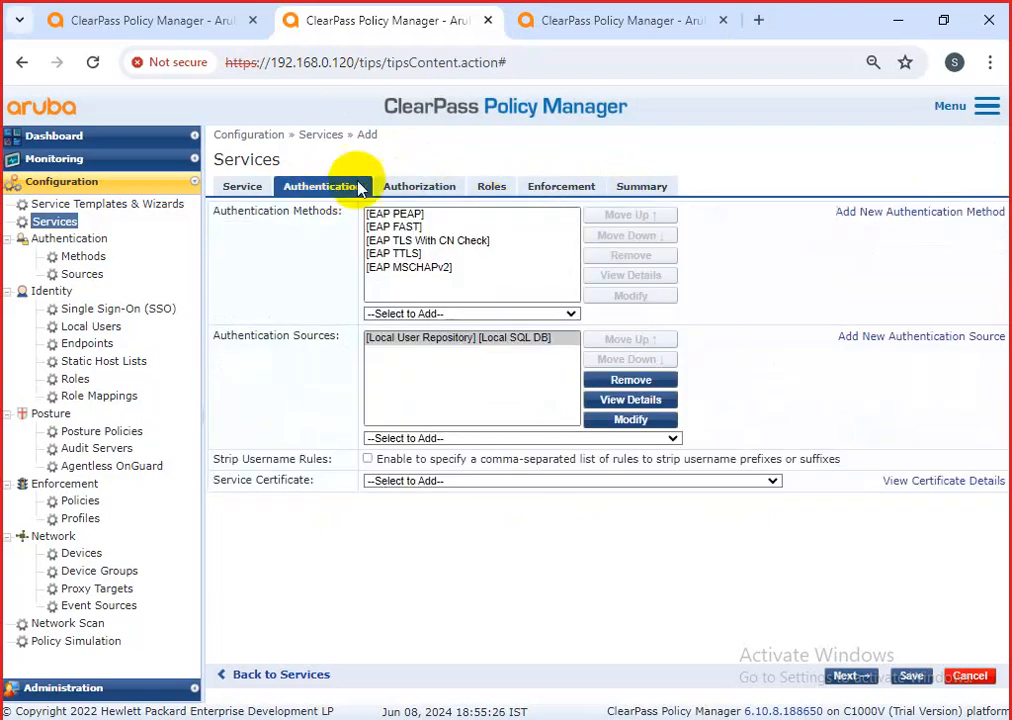
click(419, 188)
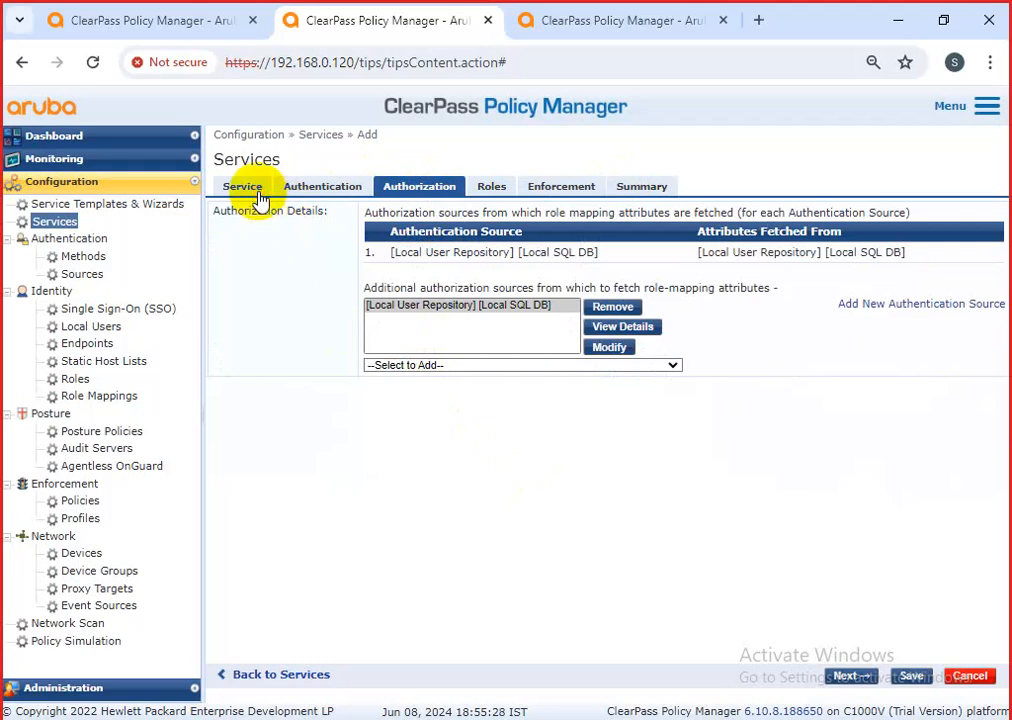
click(250, 190)
Add AAQIL-AD-Domain-Server as an extra authorization source, then remove it again.
click(402, 192)
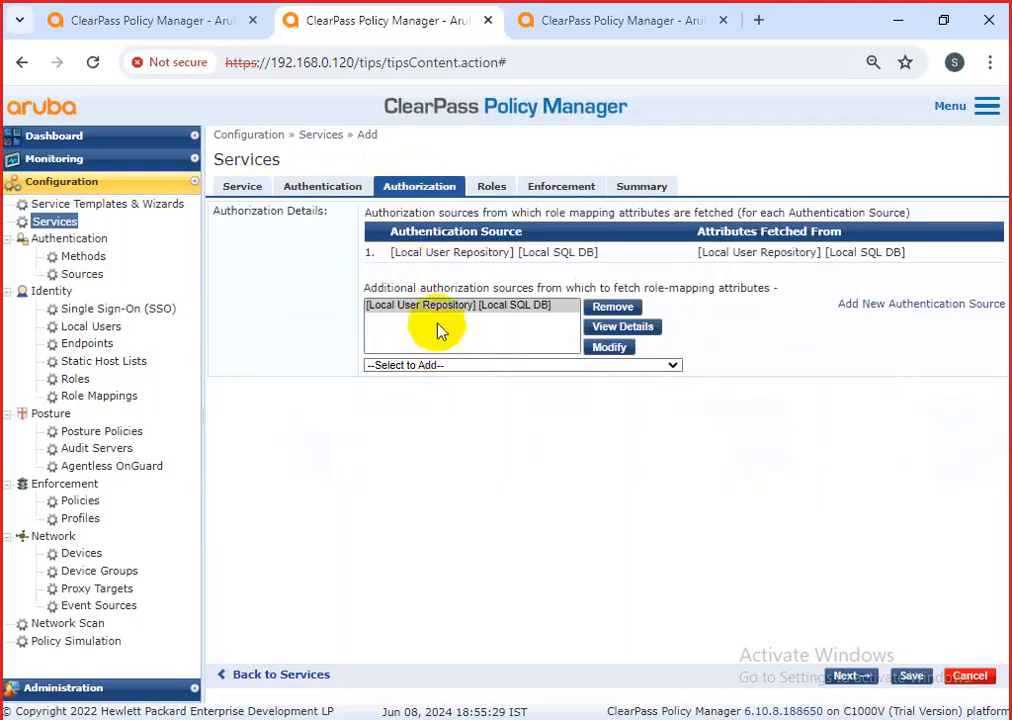
click(511, 339)
click(465, 365)
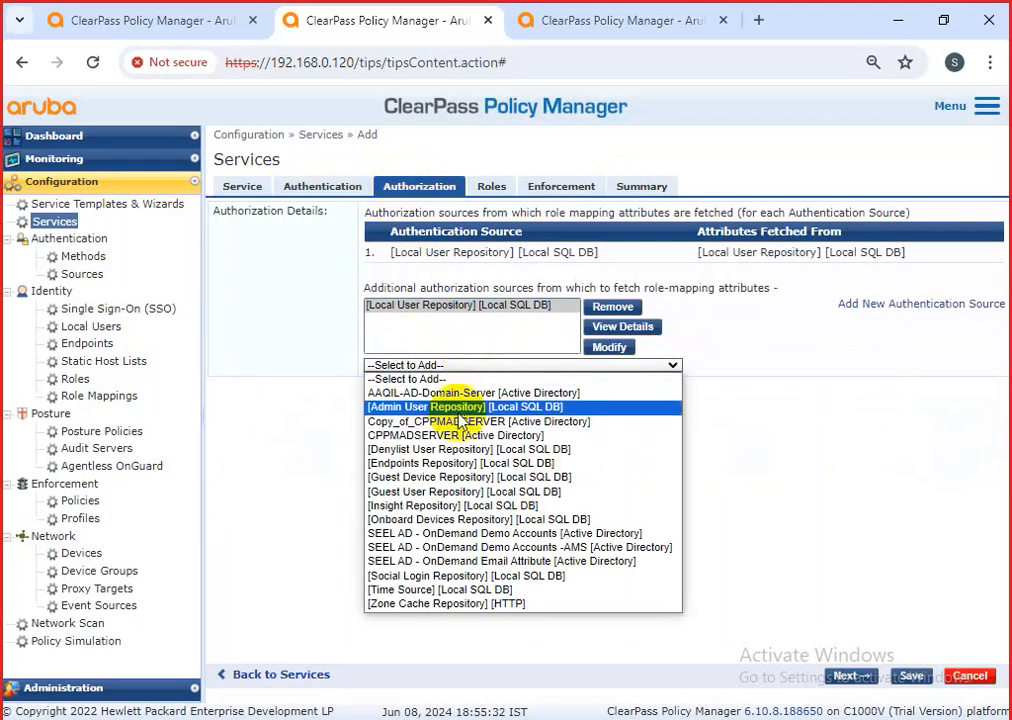
click(457, 395)
click(483, 320)
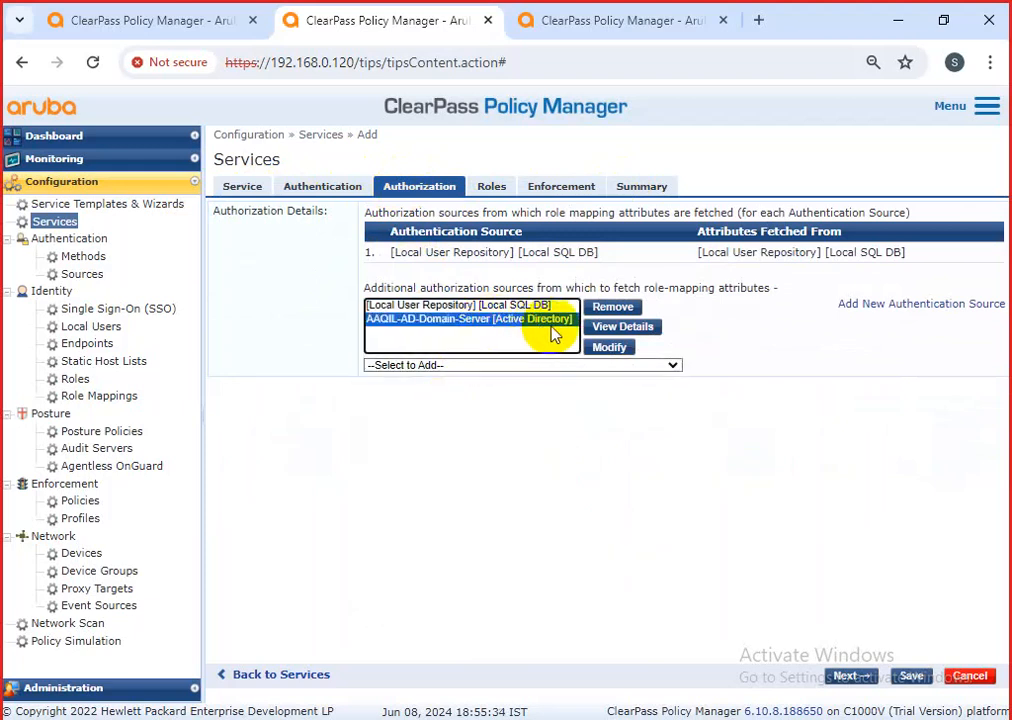
click(606, 309)
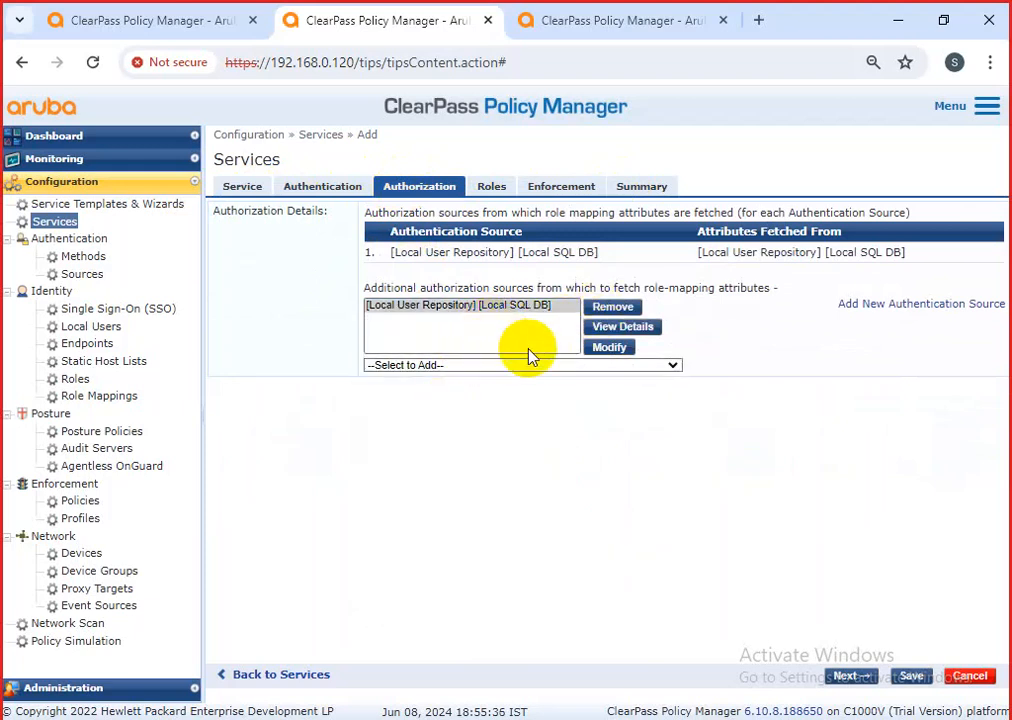
Save the new 802.1X Wired service 'test 123' from the Service tab.
click(250, 189)
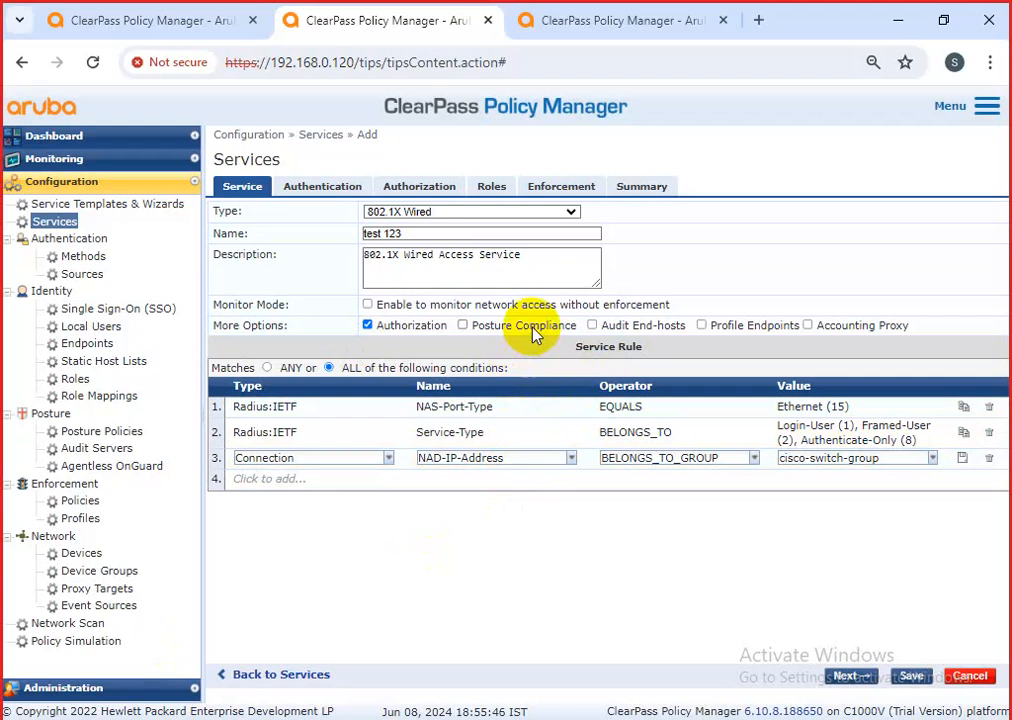
click(912, 676)
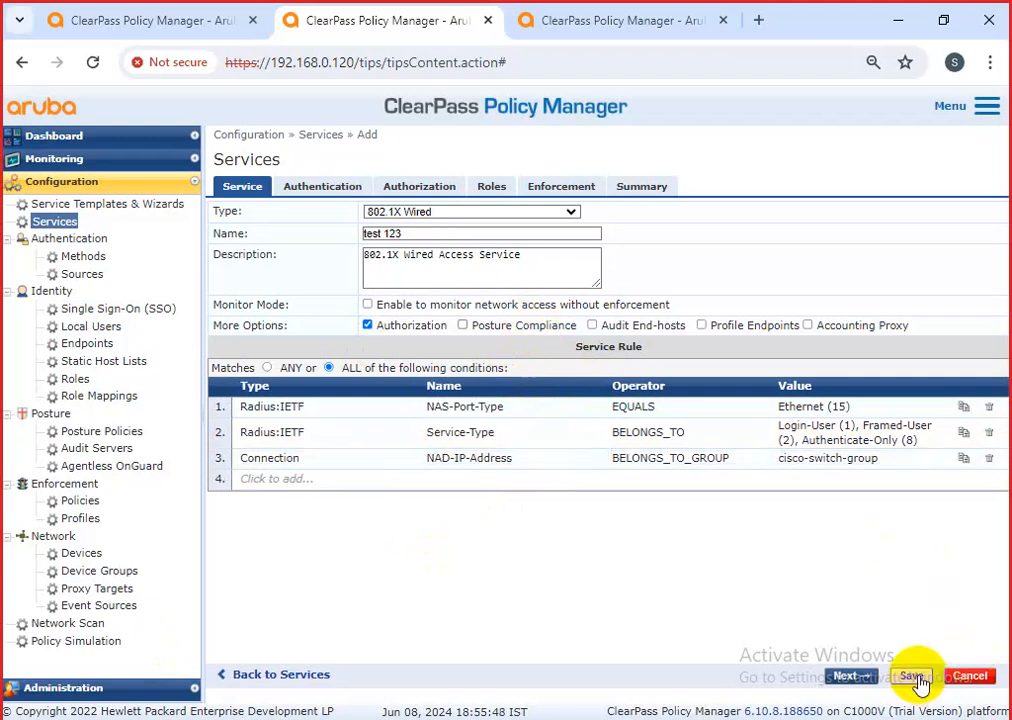
click(104, 330)
Change the last local user's role to 802.1x Authentication and save.
click(321, 385)
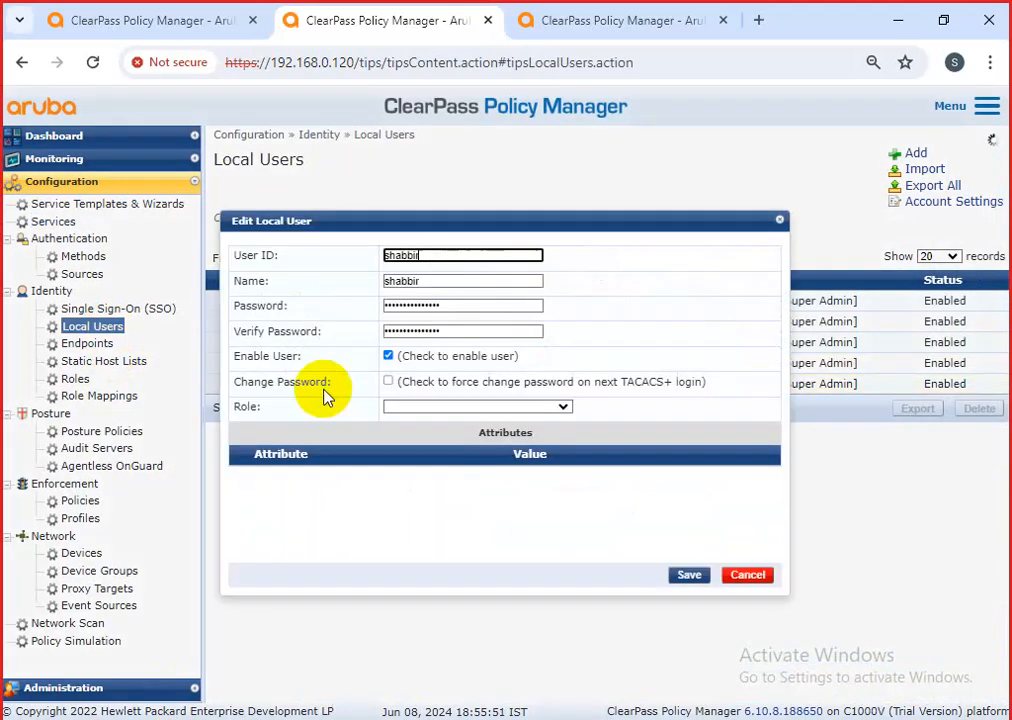
click(490, 407)
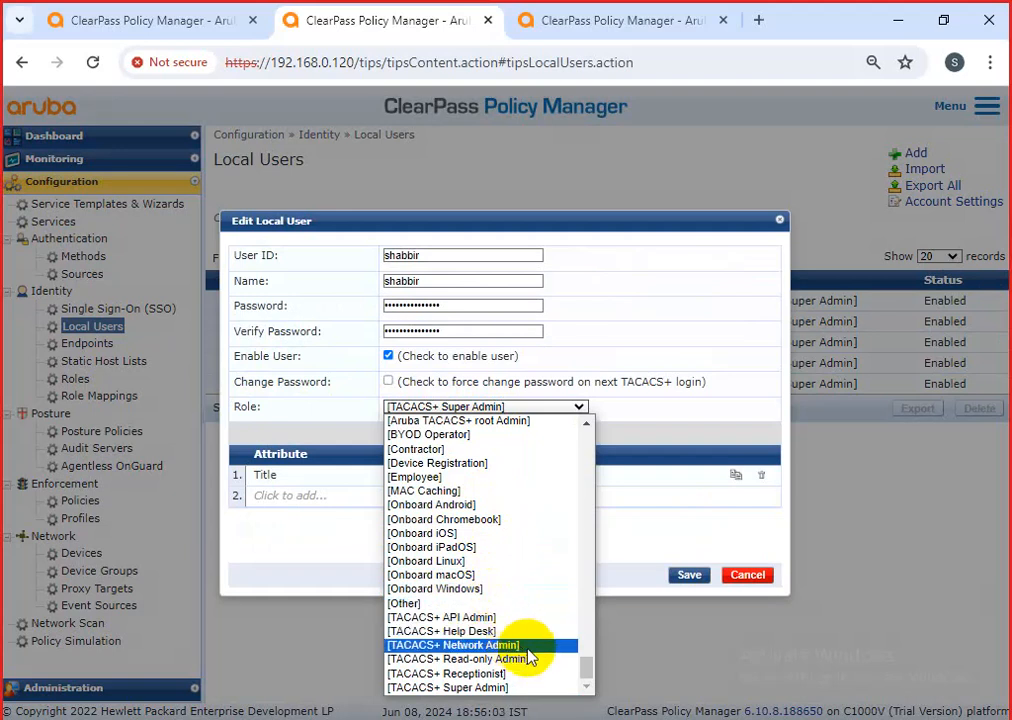
drag(587, 668, 590, 458)
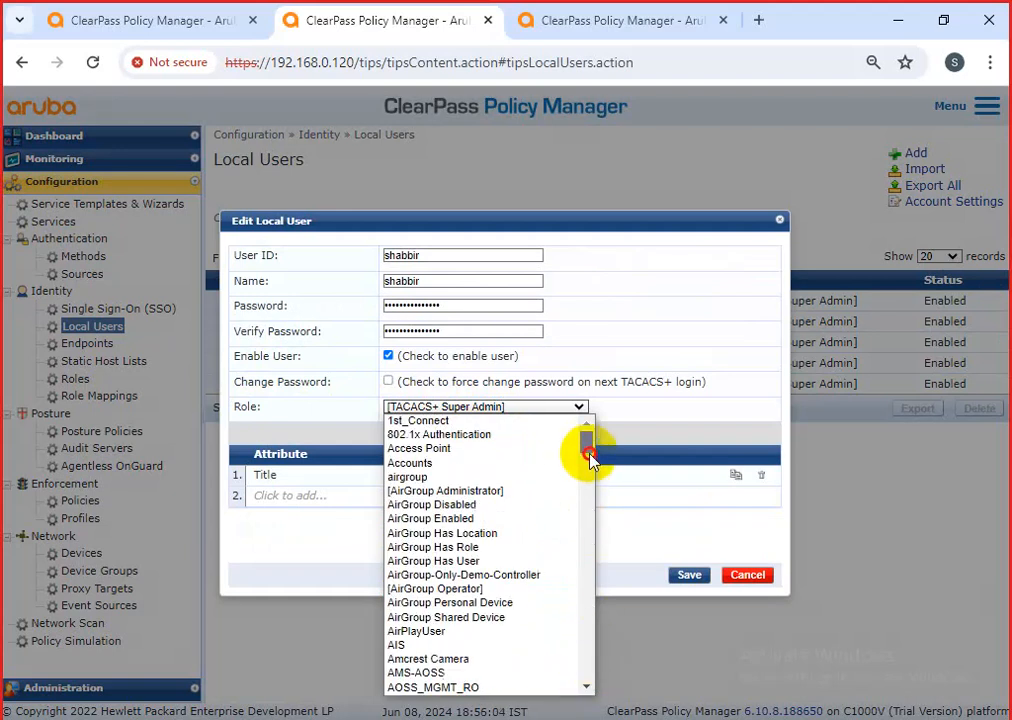
click(490, 436)
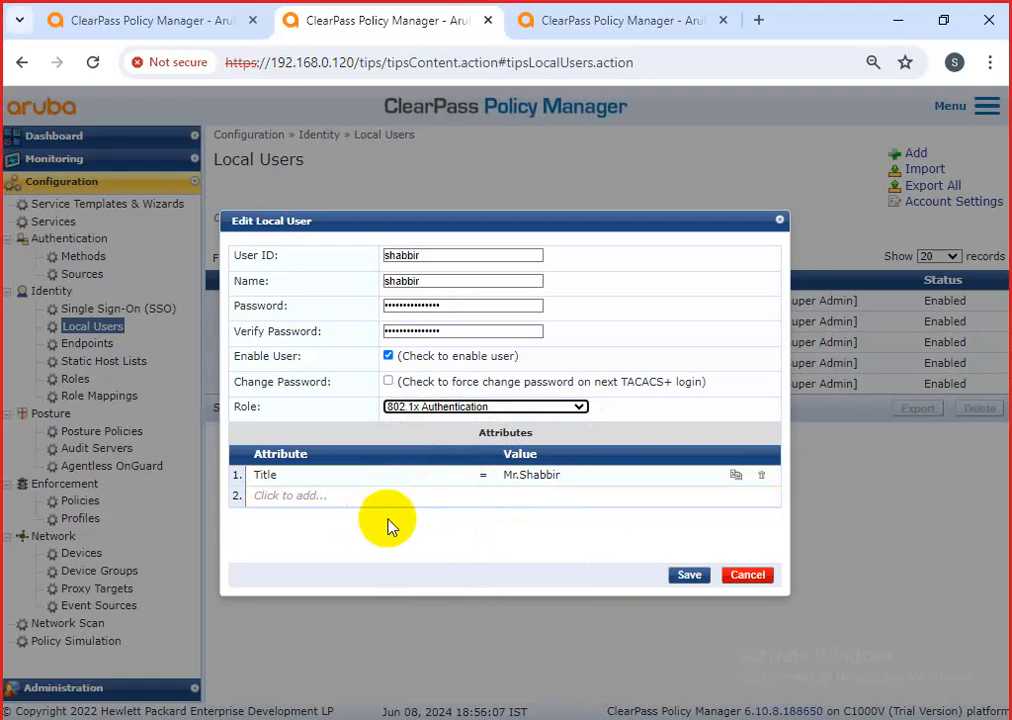
drag(458, 309, 368, 307)
click(441, 261)
drag(436, 280, 393, 290)
drag(458, 314, 334, 316)
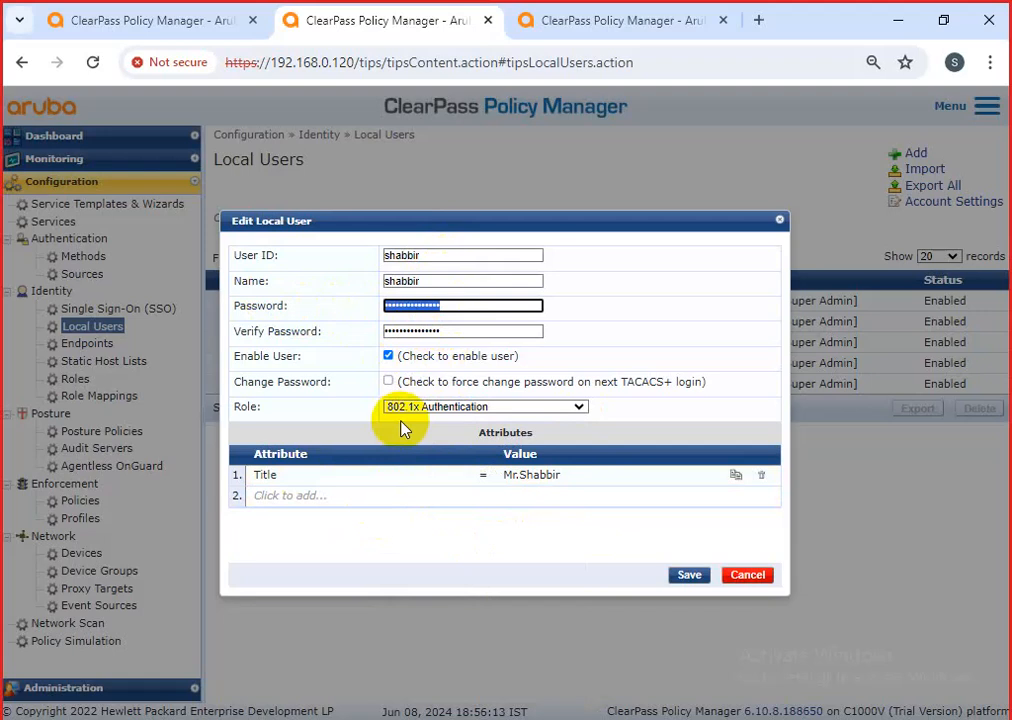
click(689, 575)
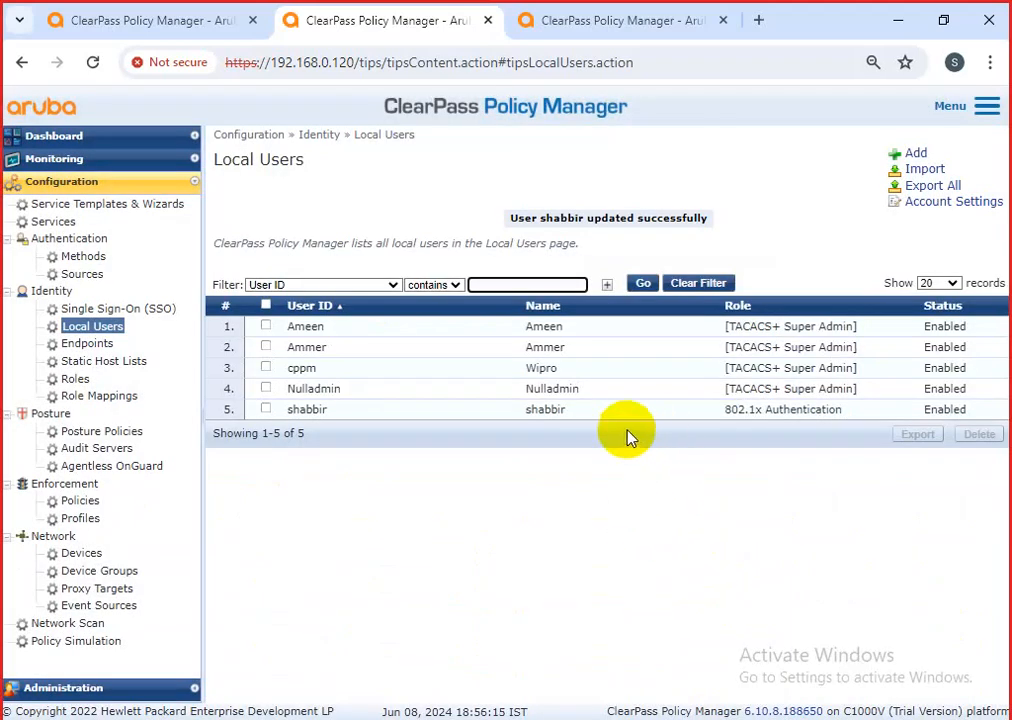
Reopen the user's details to verify the 802.1x Authentication role, closing without changes.
click(778, 423)
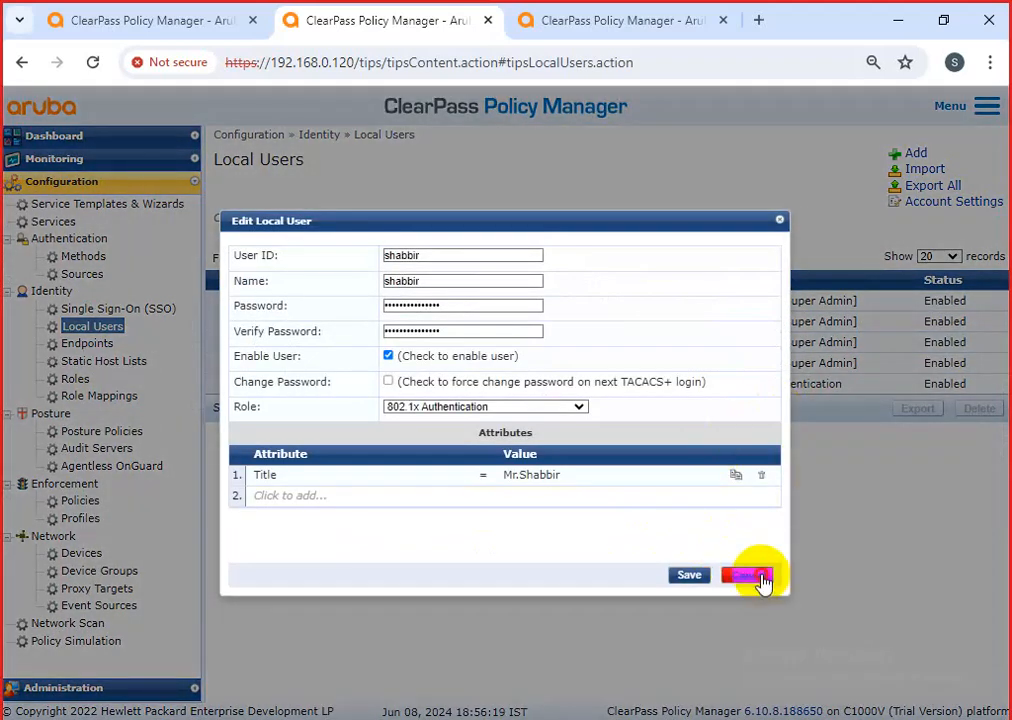
click(748, 576)
drag(880, 370, 787, 395)
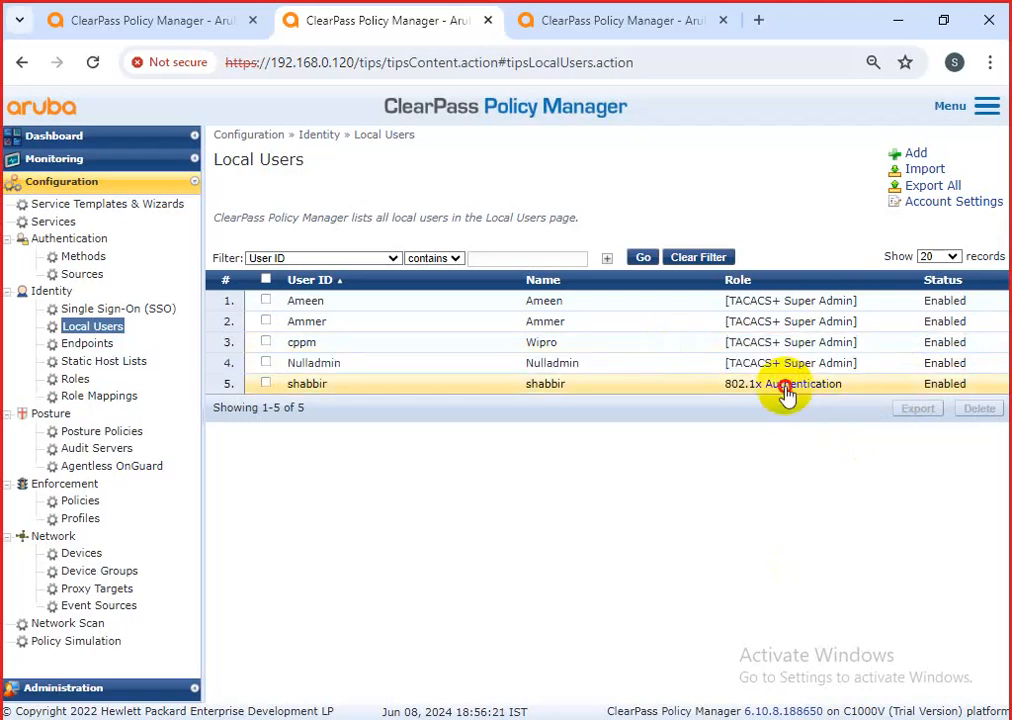
click(787, 395)
click(746, 575)
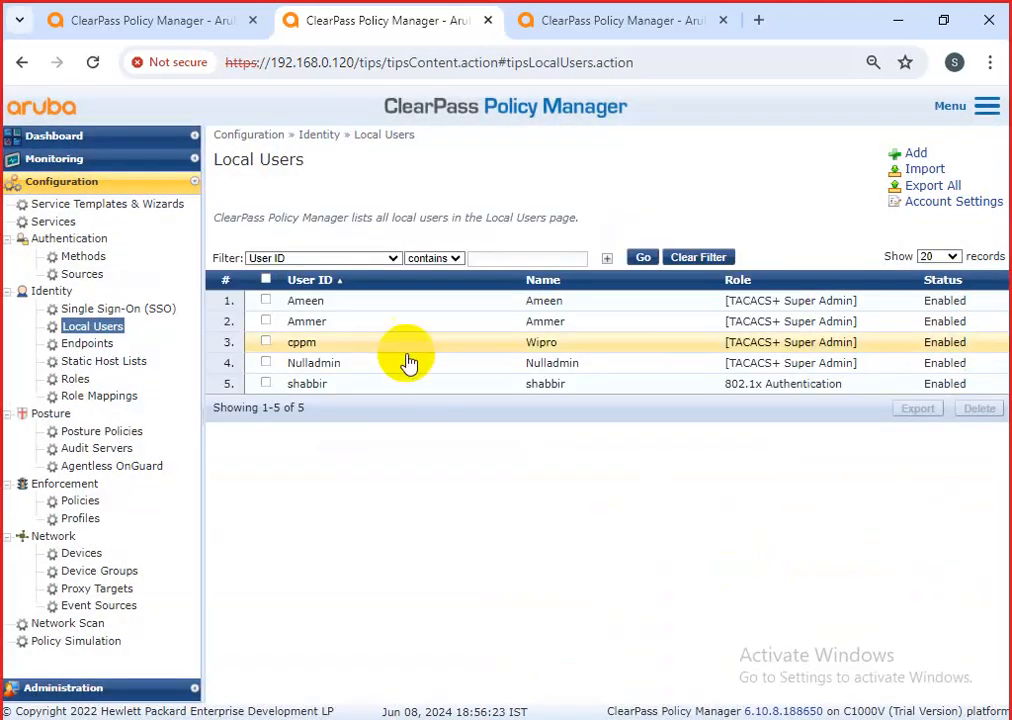
Find 'test 123' by filtering services on 'test', then reopen the 802.1x Authentication user.
click(72, 221)
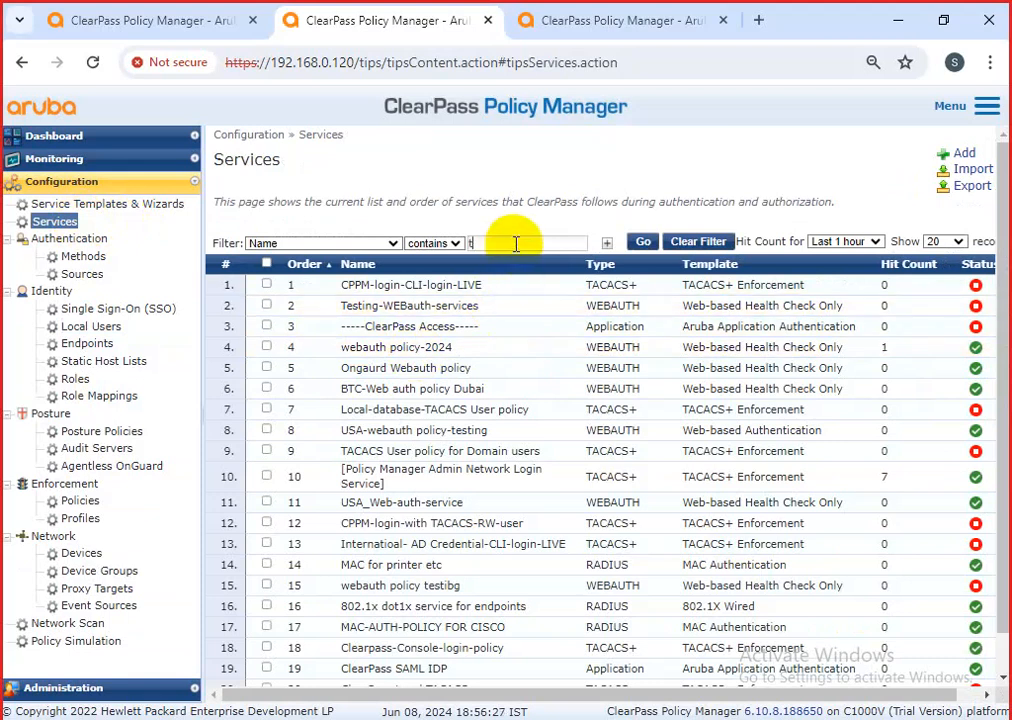
click(643, 242)
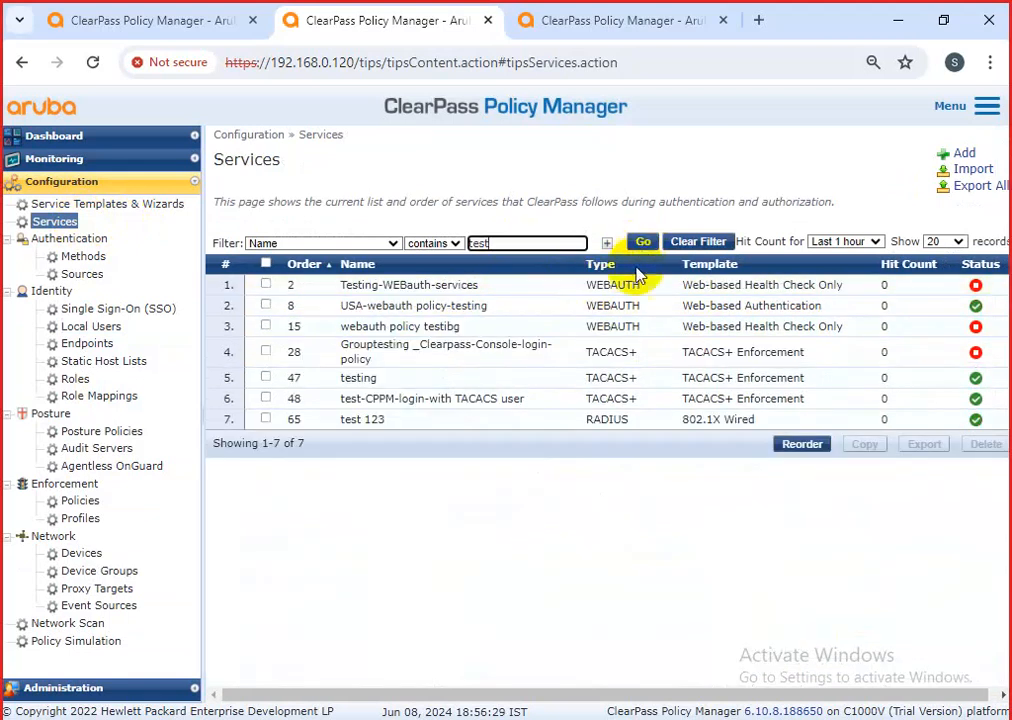
click(416, 421)
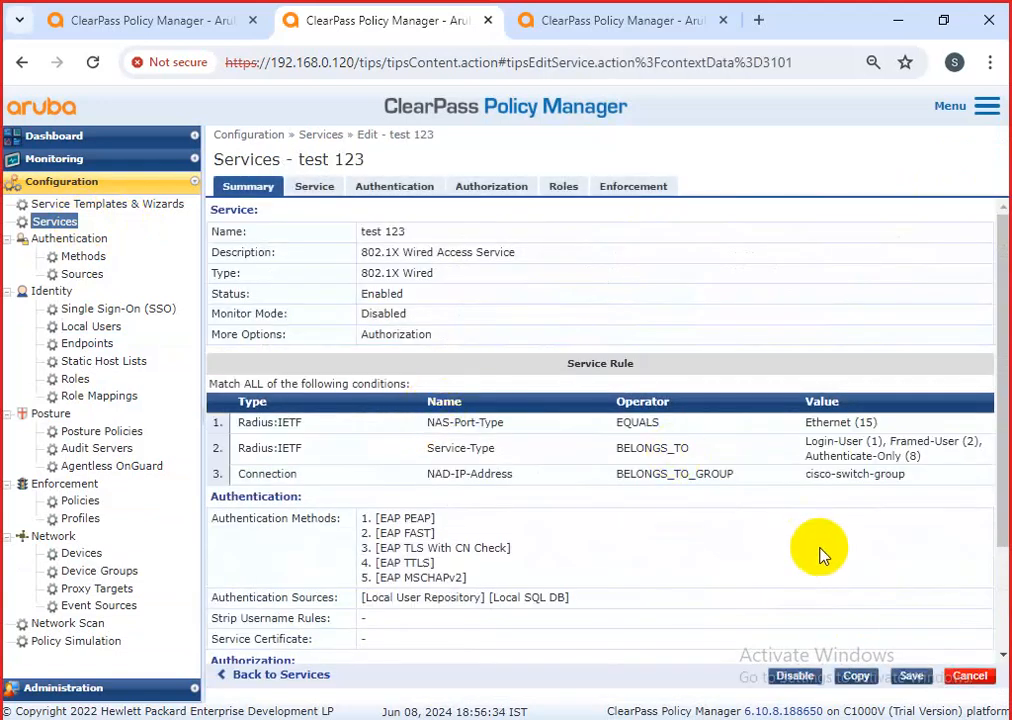
click(970, 676)
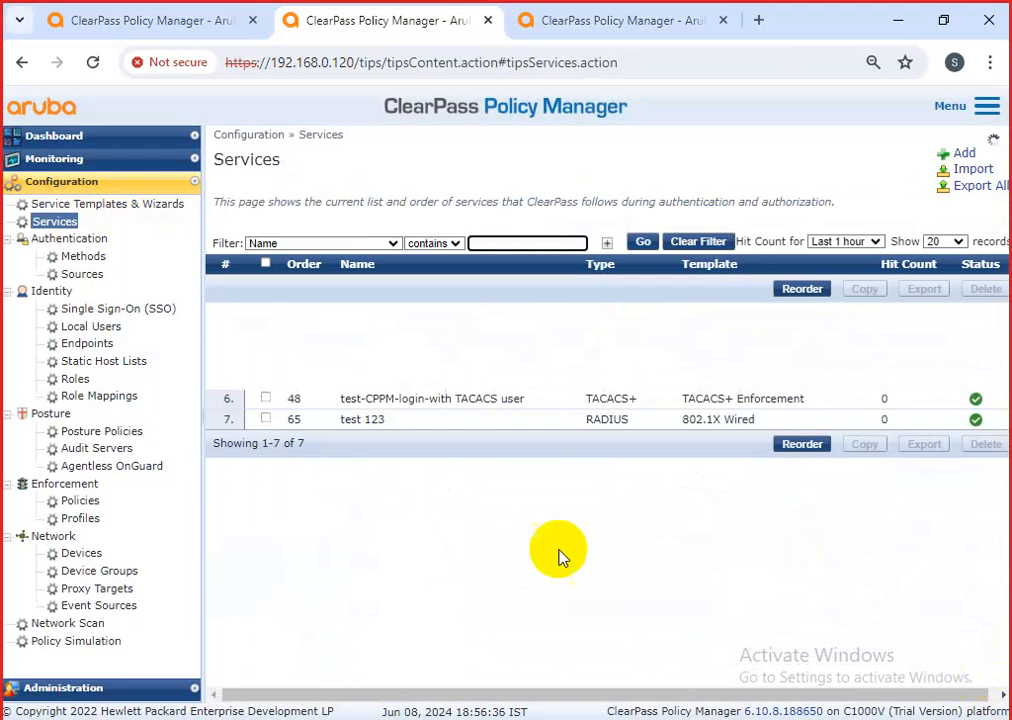
click(112, 330)
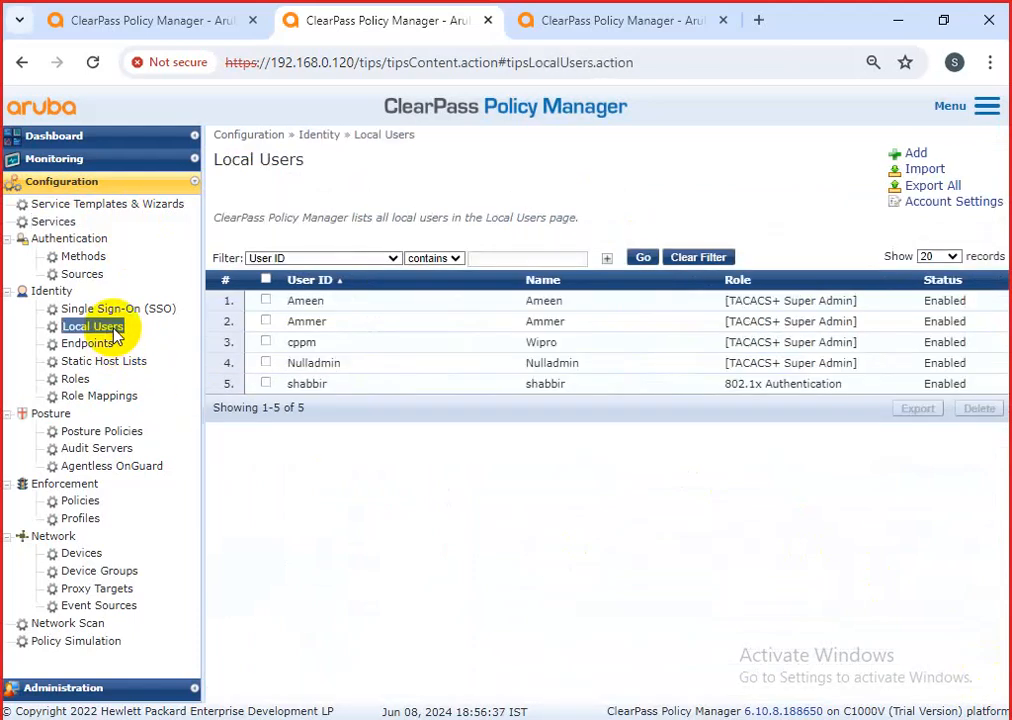
click(437, 392)
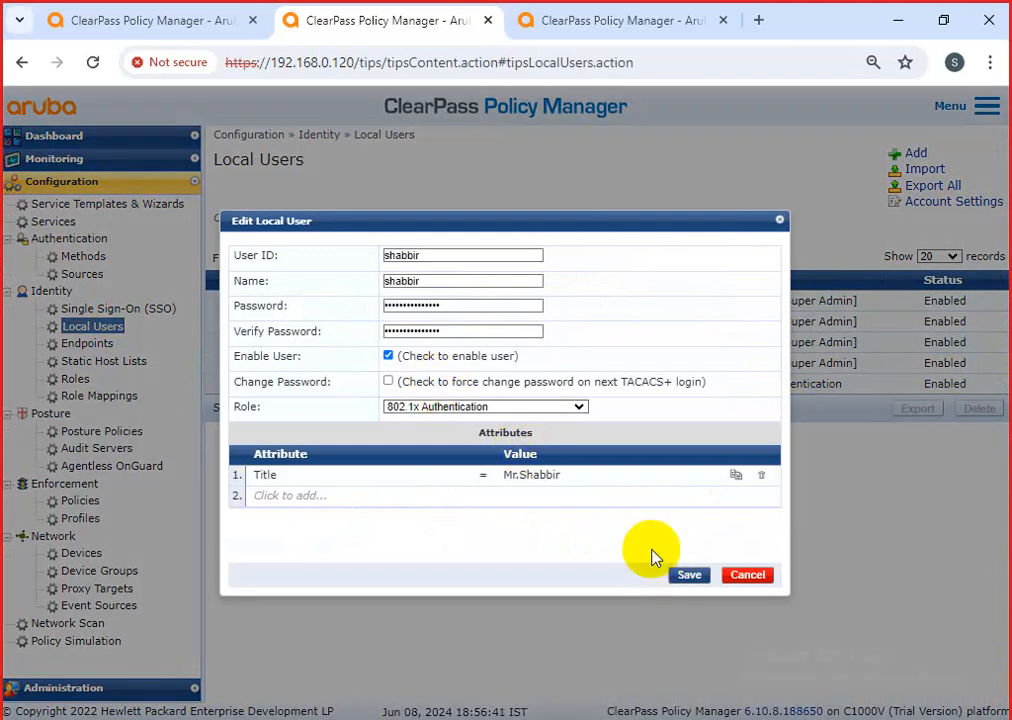
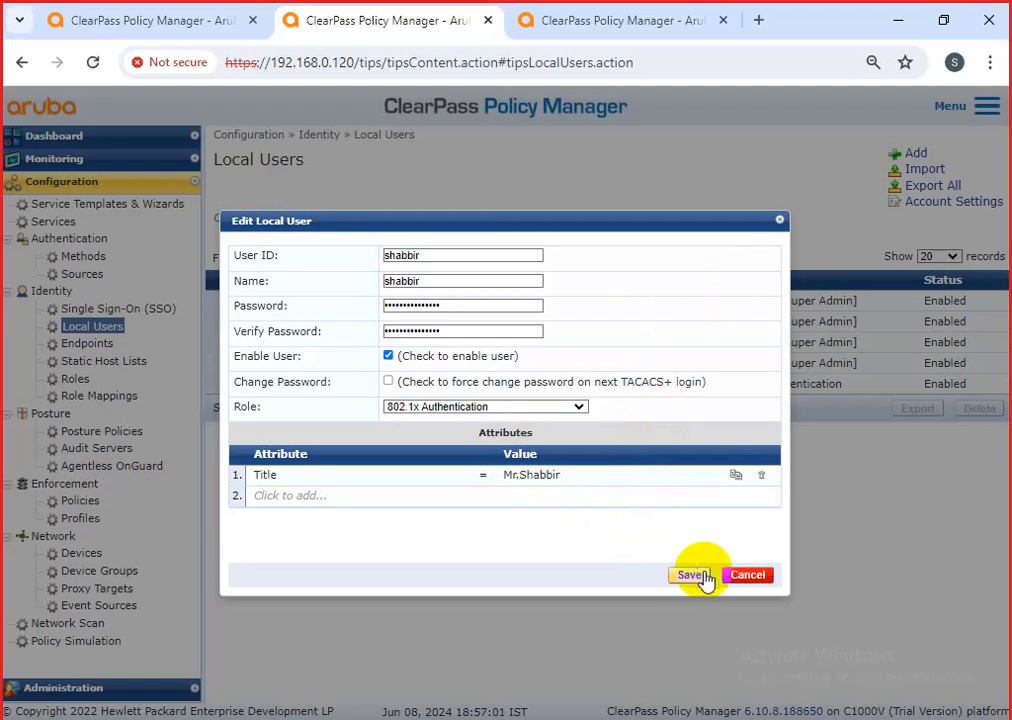
Cancel the Edit Local User form without saving, then bring up the Windows Run prompt.
click(748, 576)
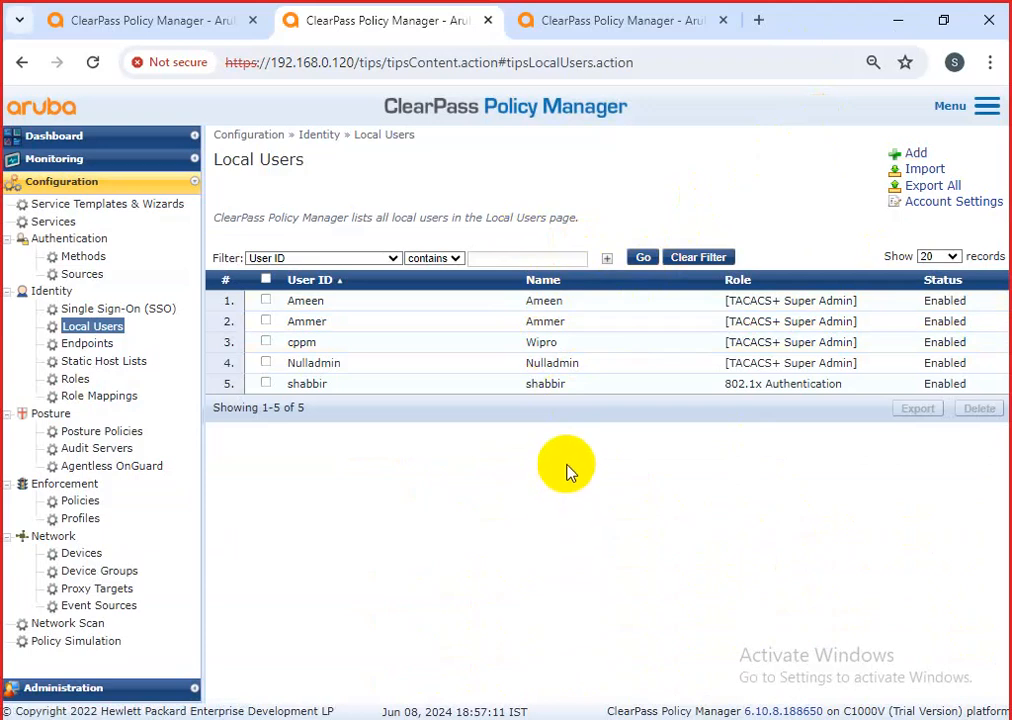
key(super+r)
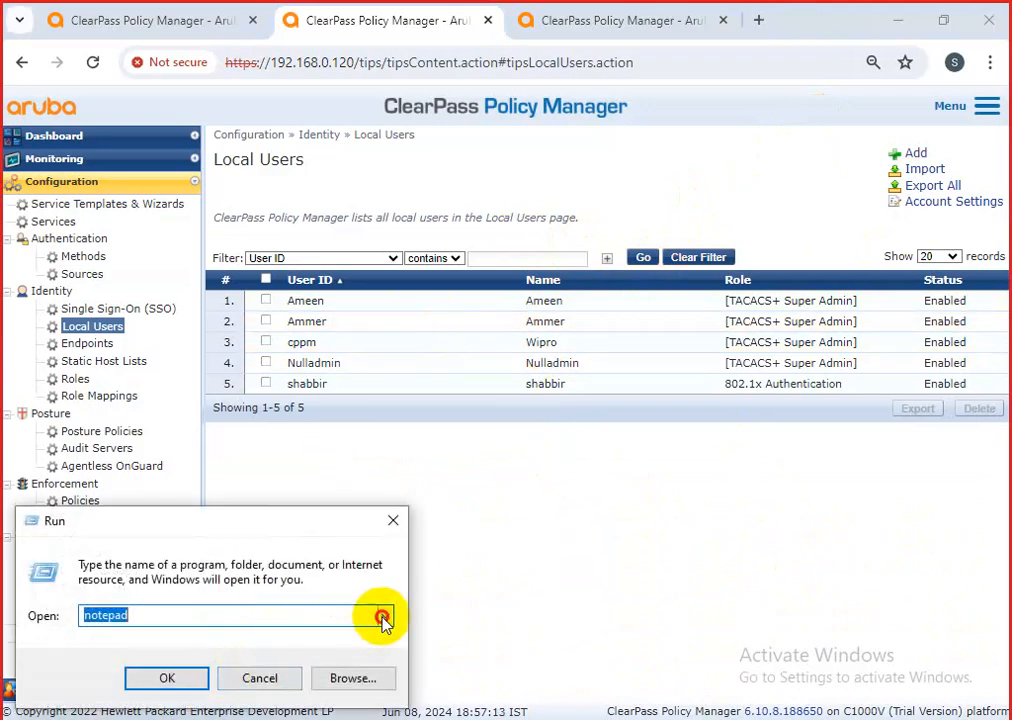
Launch mspaint from the Run history and maximize the Paint window.
click(385, 617)
click(142, 697)
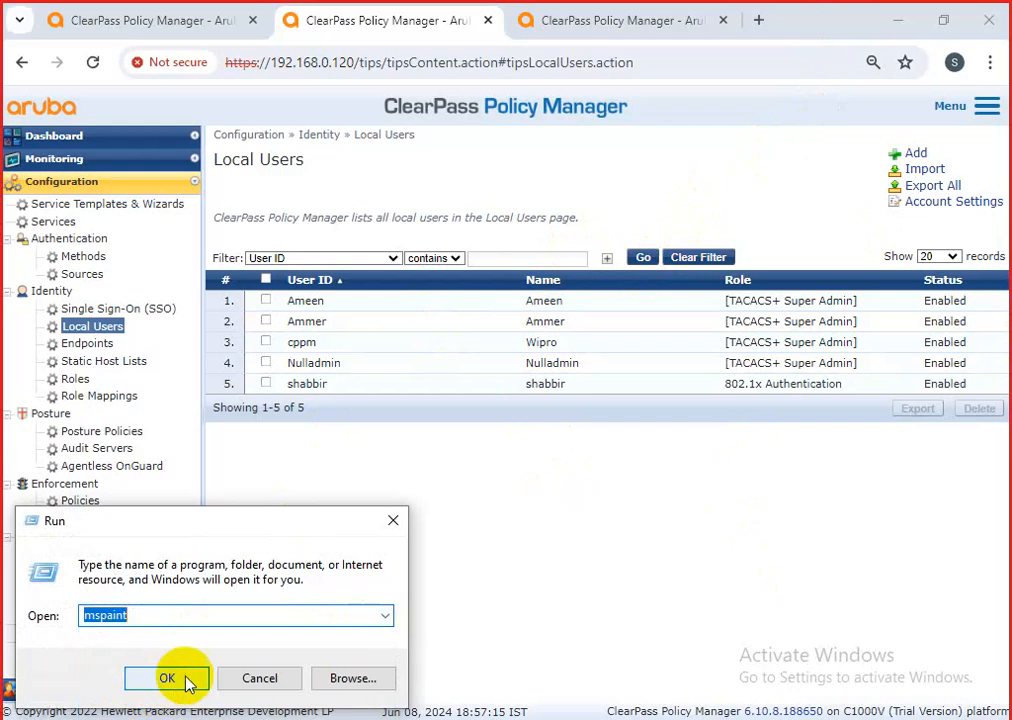
click(168, 680)
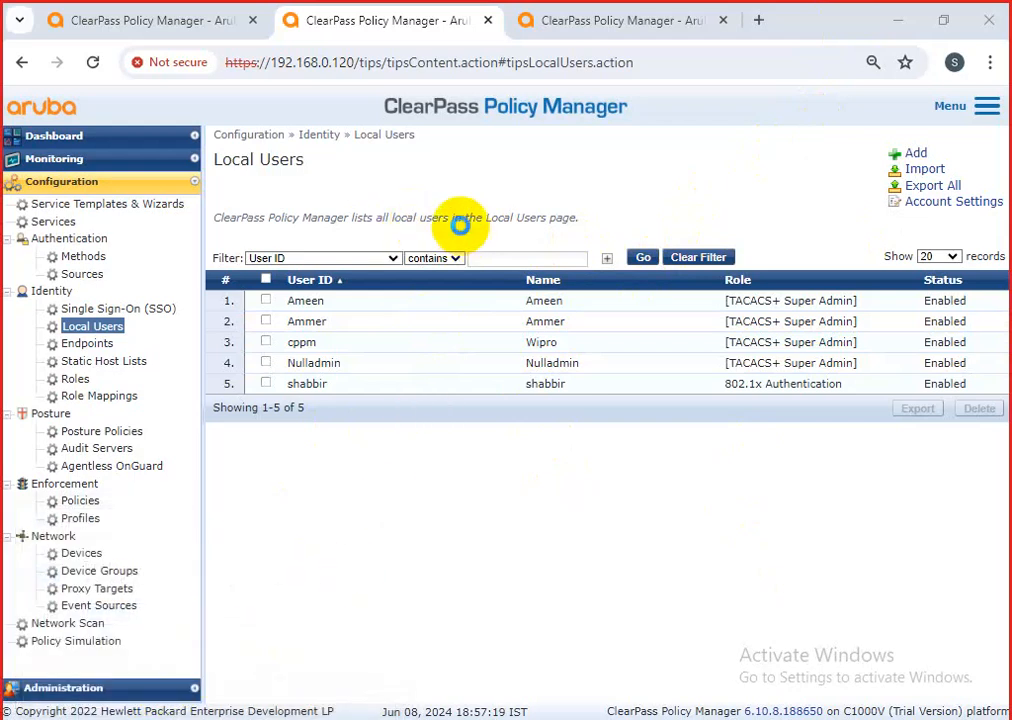
click(478, 92)
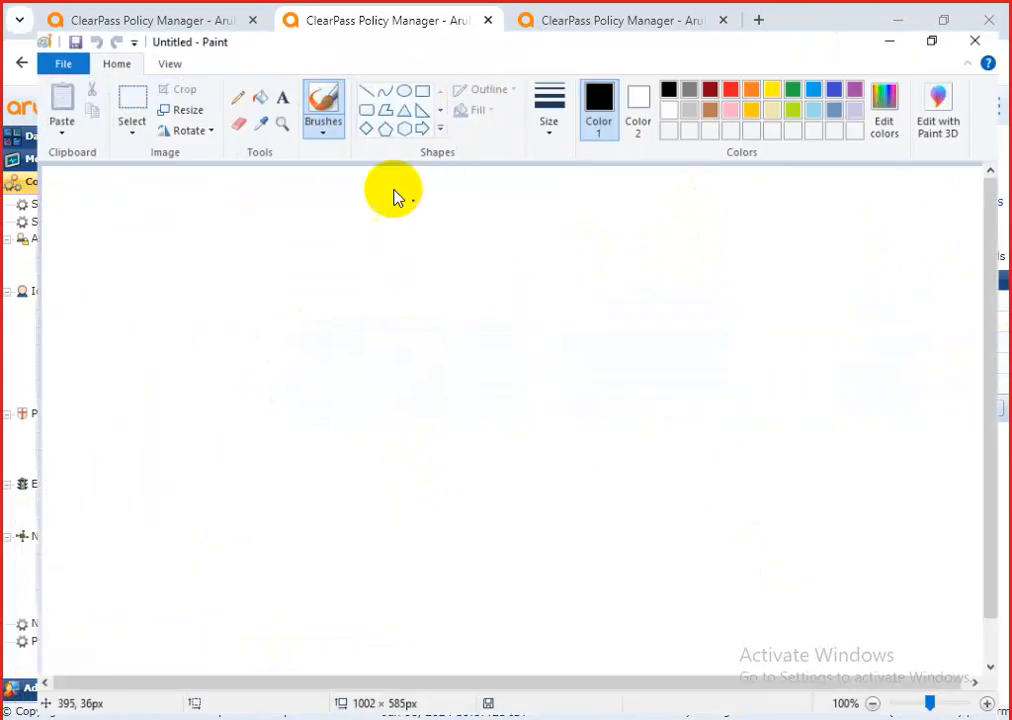
Draw a large ellipse with two rectangles inside it, one on each side.
click(387, 64)
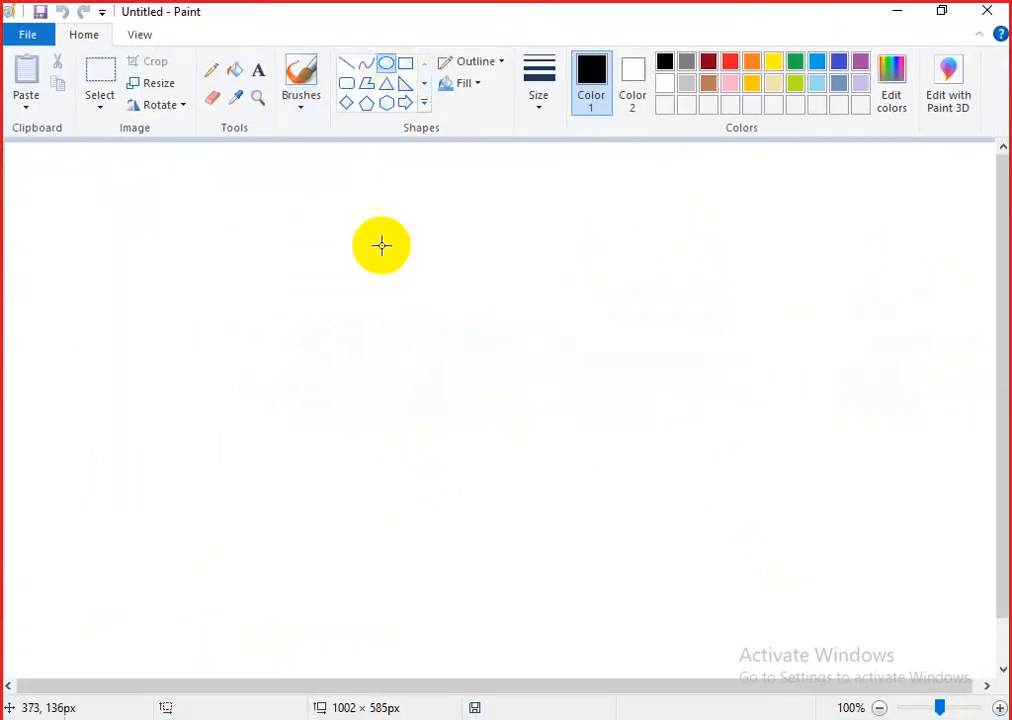
drag(239, 241, 819, 619)
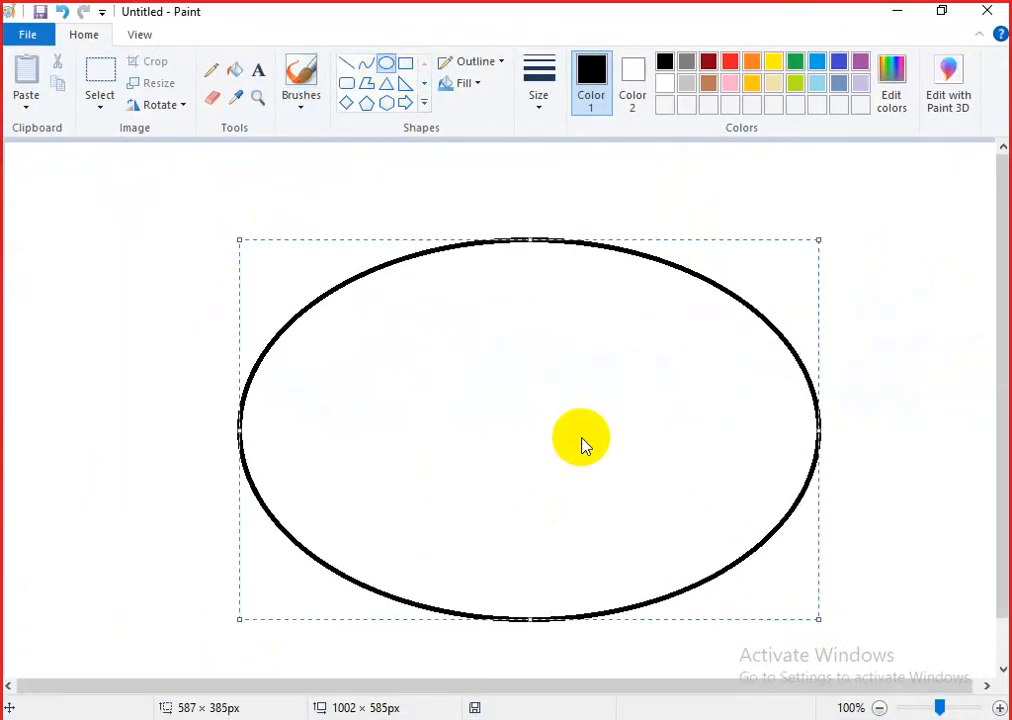
click(402, 65)
drag(308, 339, 440, 446)
drag(573, 338, 741, 453)
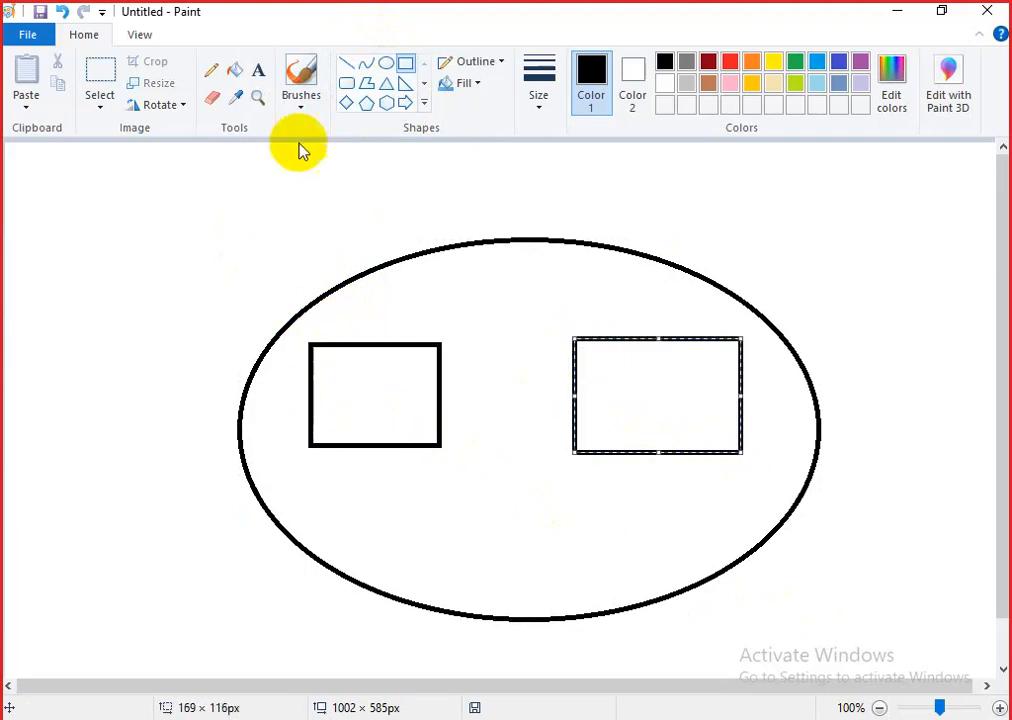
Label the sketch 'loacl useds' at the top, '50 active' and '50 dine' in the boxes.
click(256, 69)
drag(430, 274, 546, 298)
text(loac)
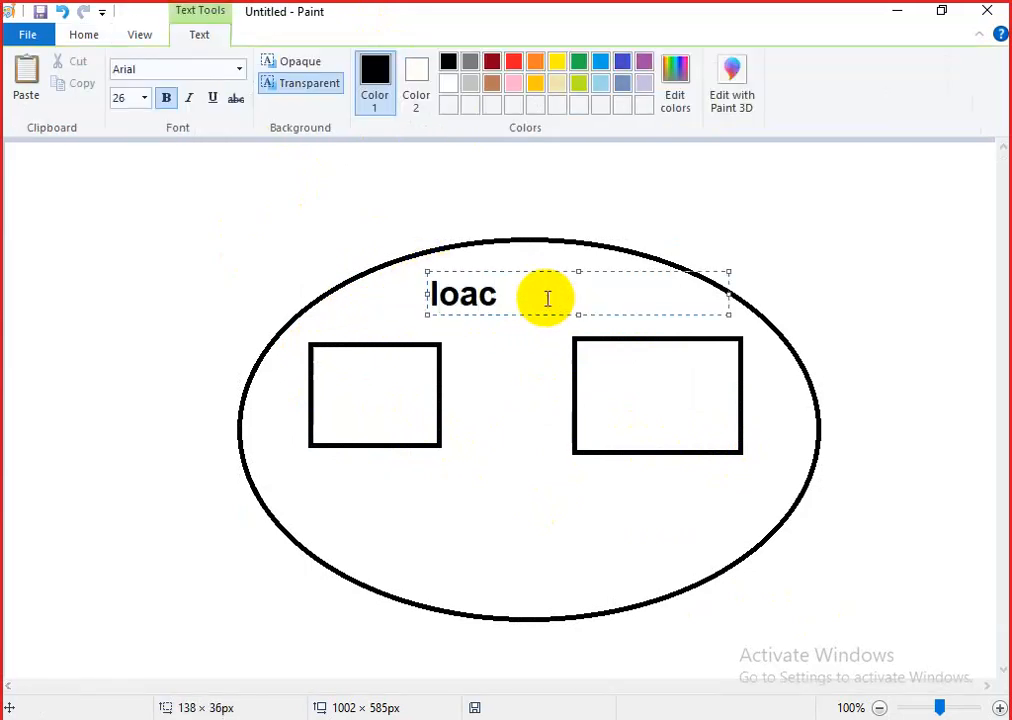
text(l us)
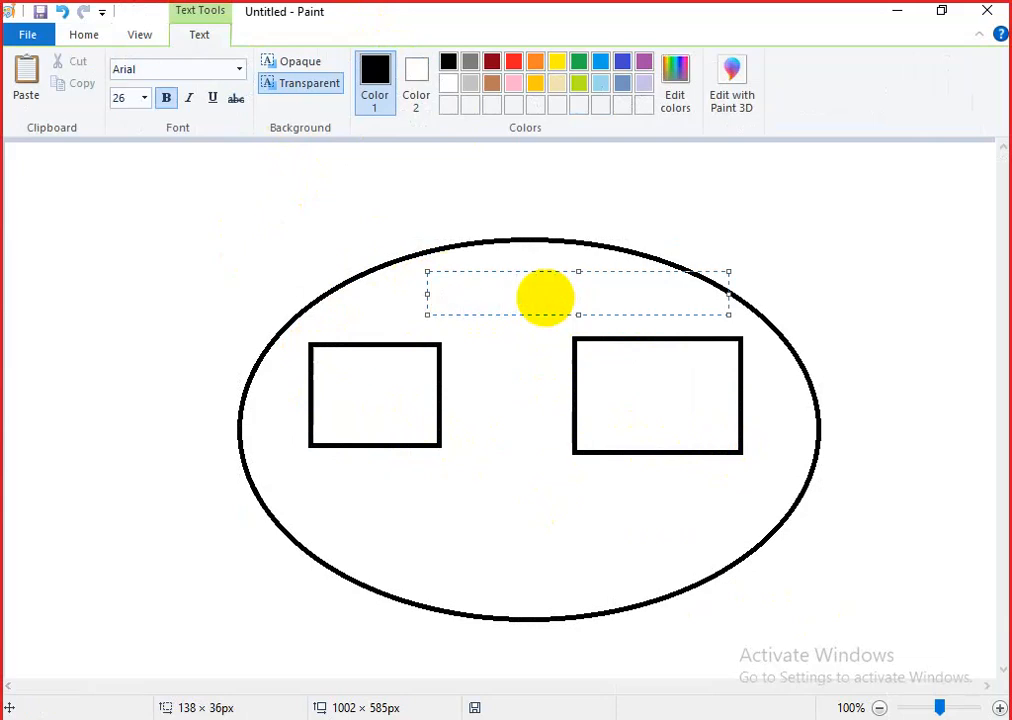
text(edrs)
key(BackSpace)
key(BackSpace)
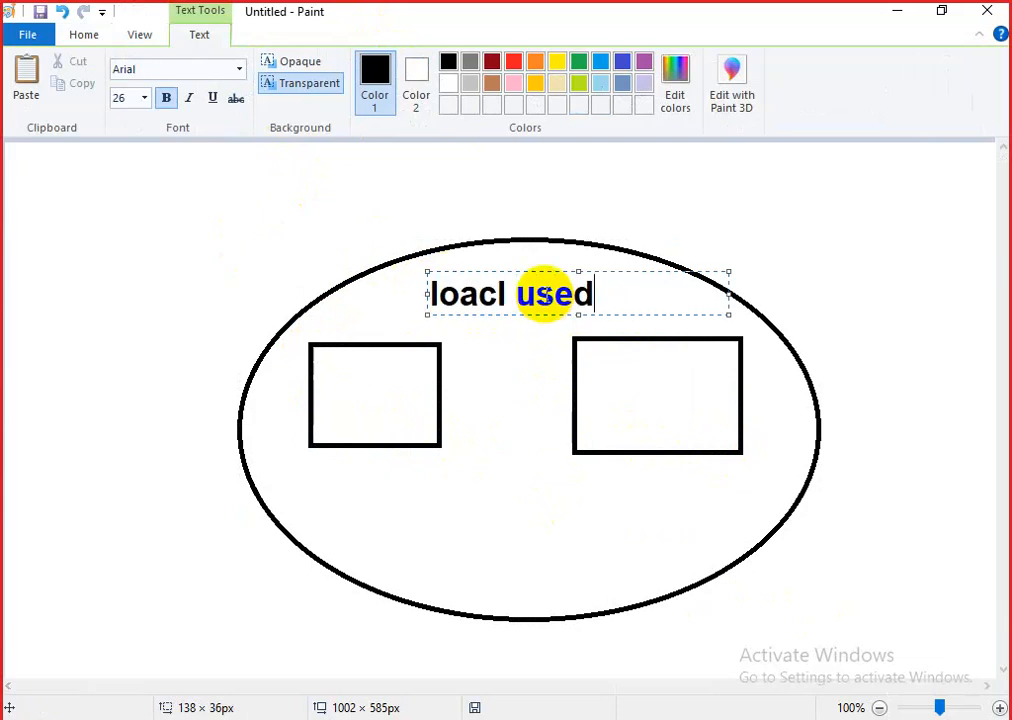
drag(314, 373, 381, 408)
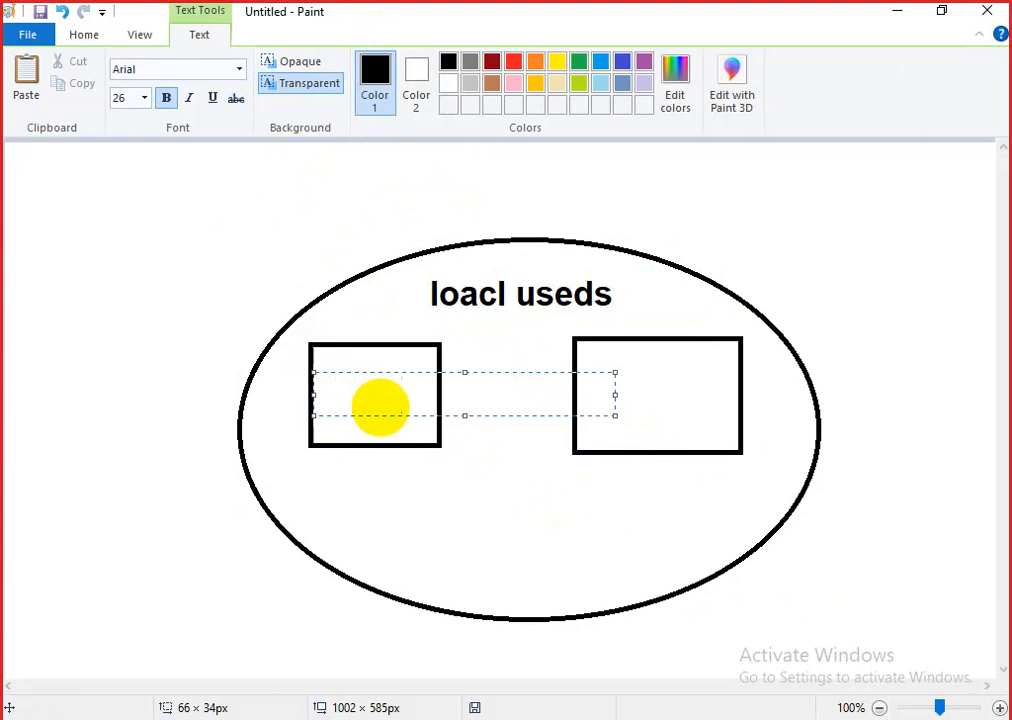
click(623, 506)
drag(562, 484, 652, 517)
text(50 dined)
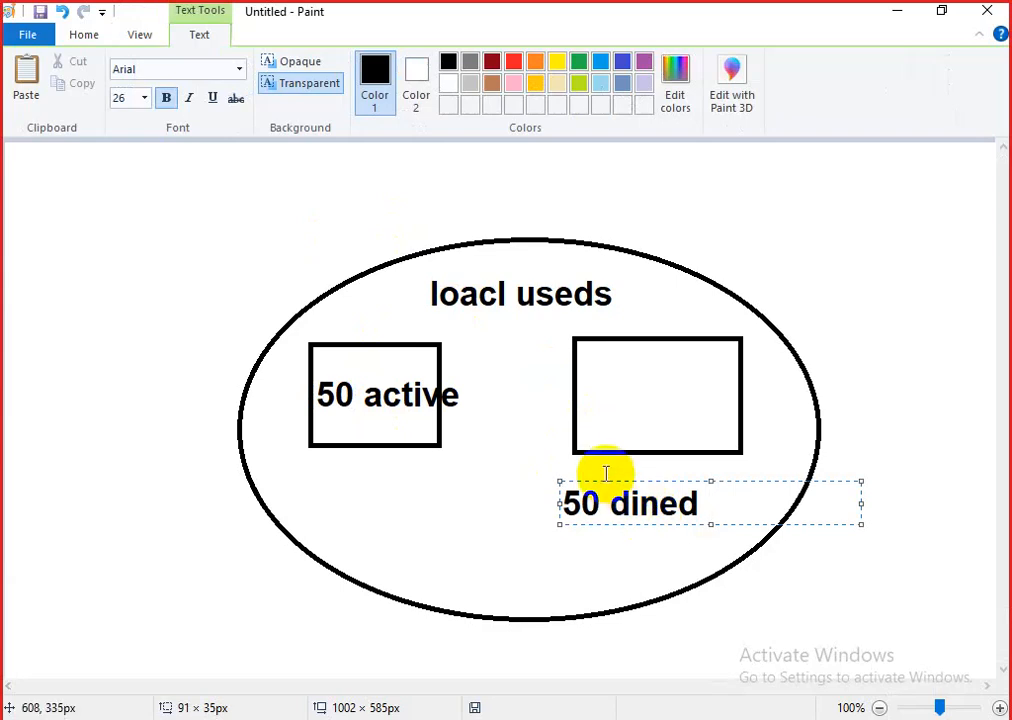
Return to ClearPass, look at the local user's role list, and cancel without changes.
click(897, 14)
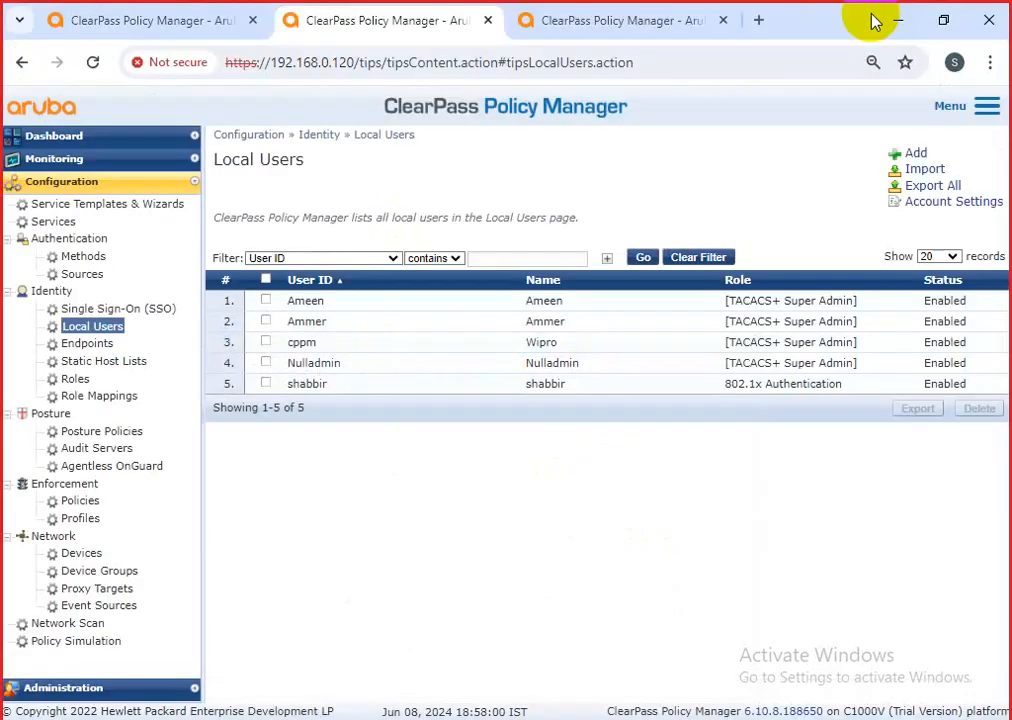
click(519, 388)
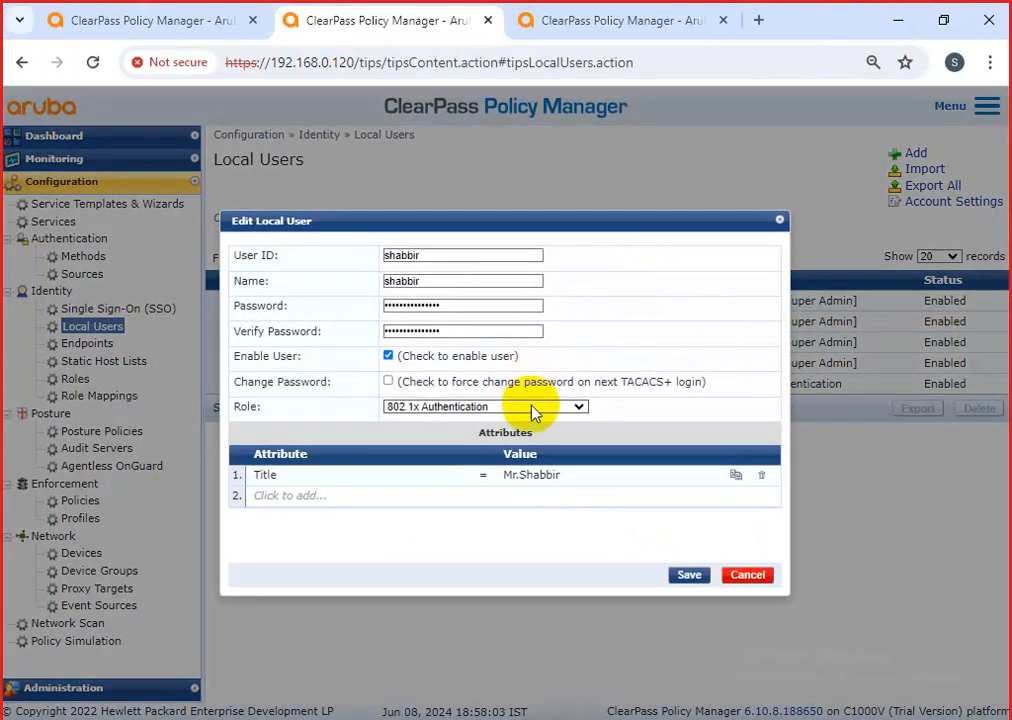
click(533, 410)
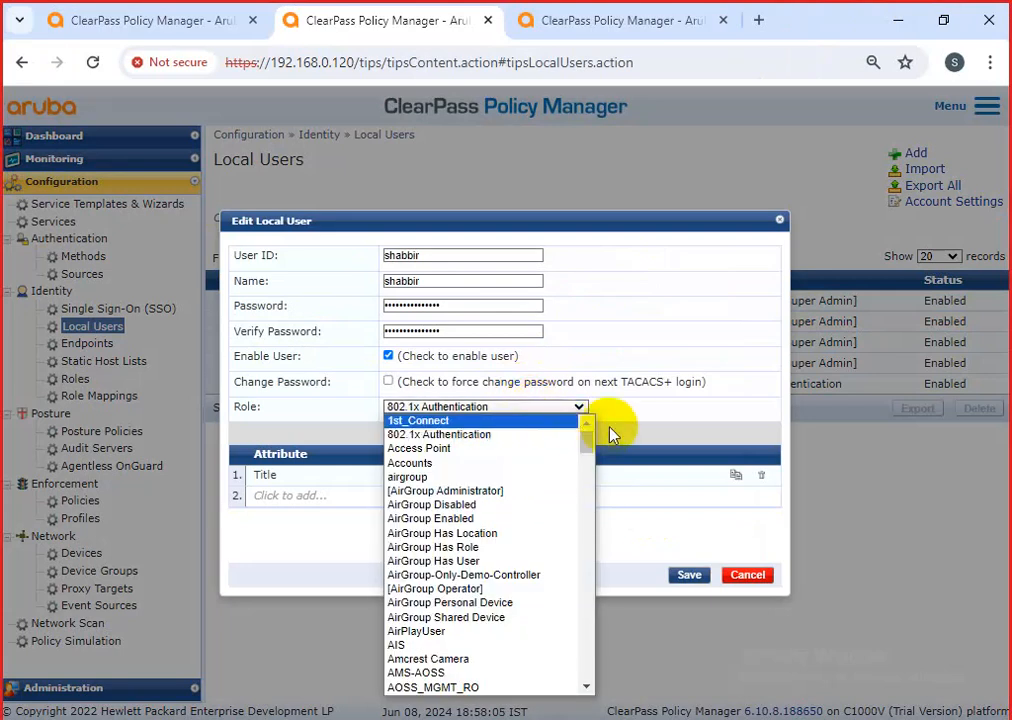
click(636, 430)
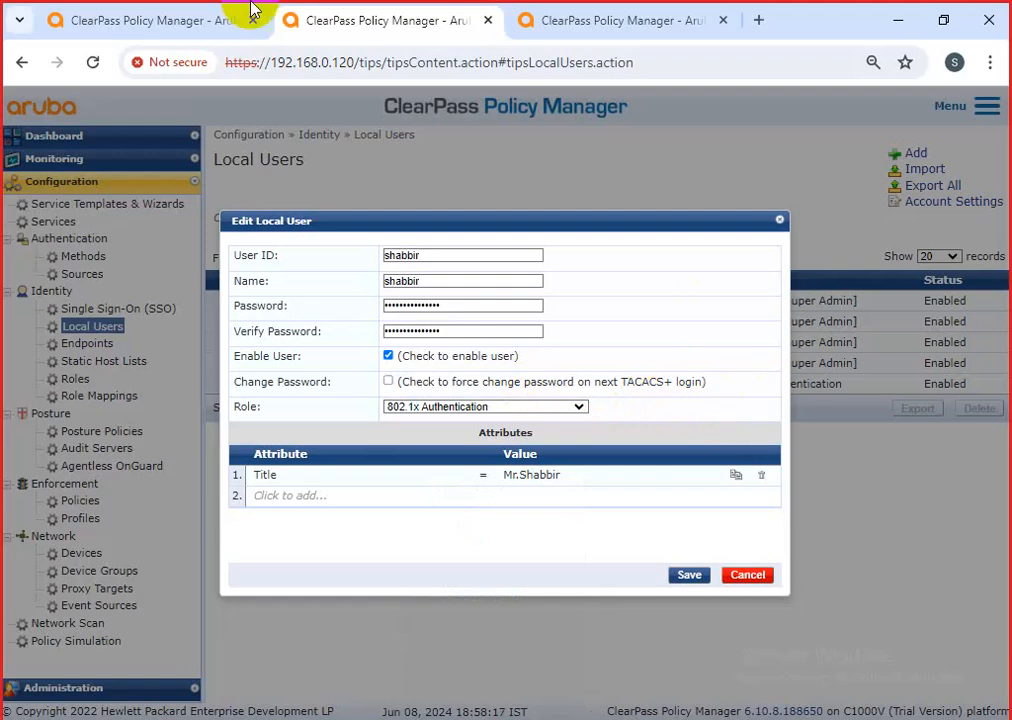
click(748, 576)
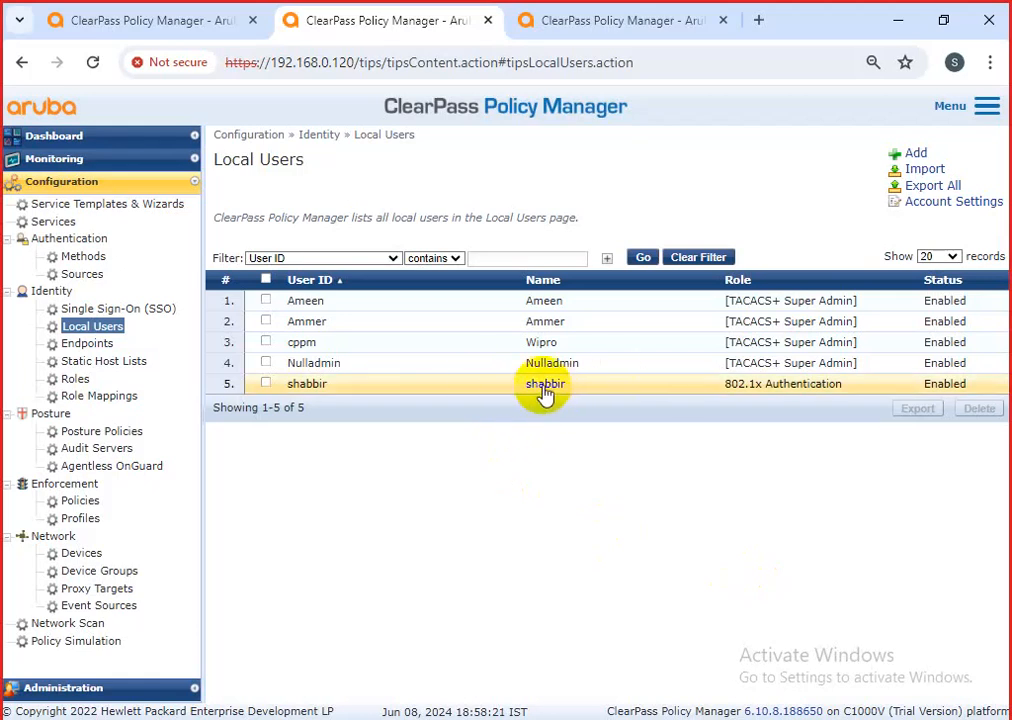
drag(213, 160, 270, 160)
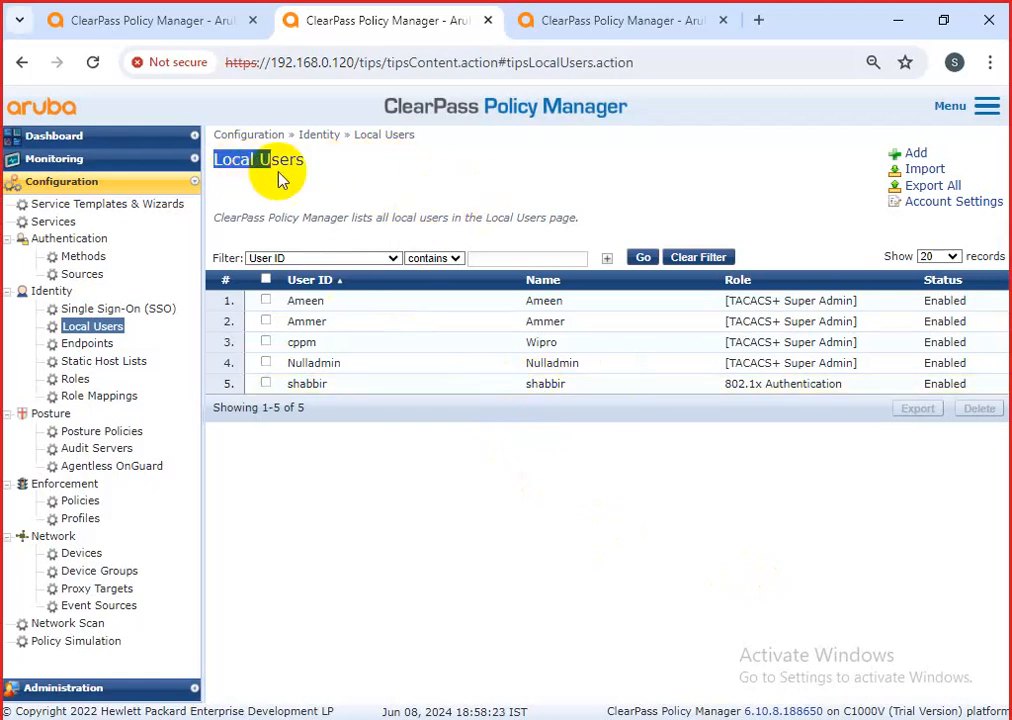
Reopen the local user's edit form and browse through the available roles.
click(605, 387)
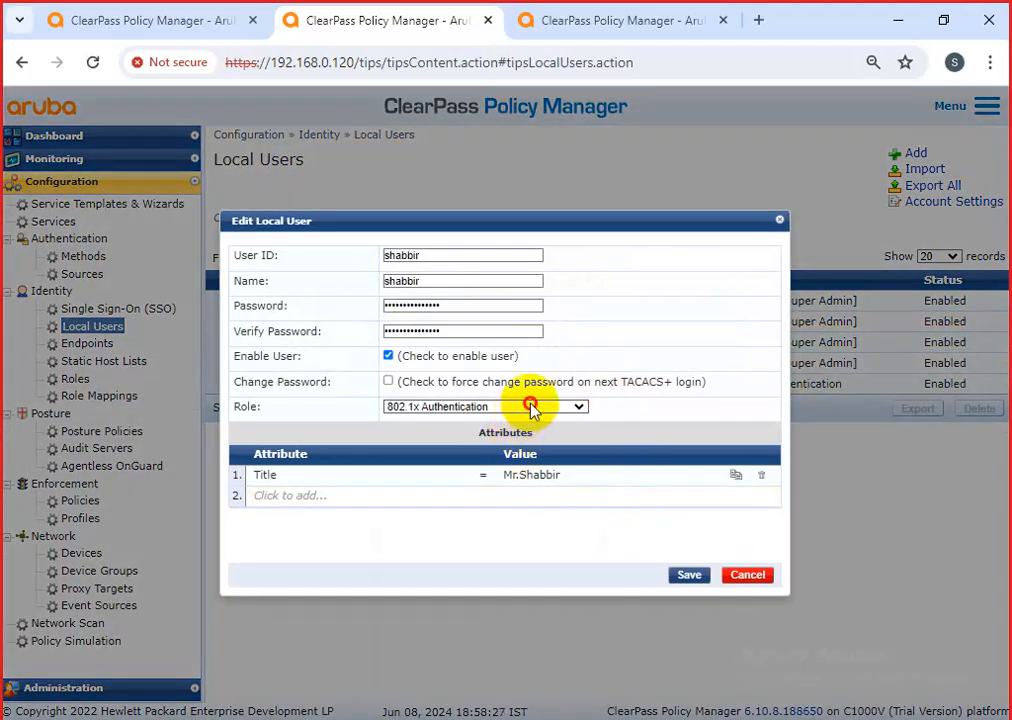
click(533, 408)
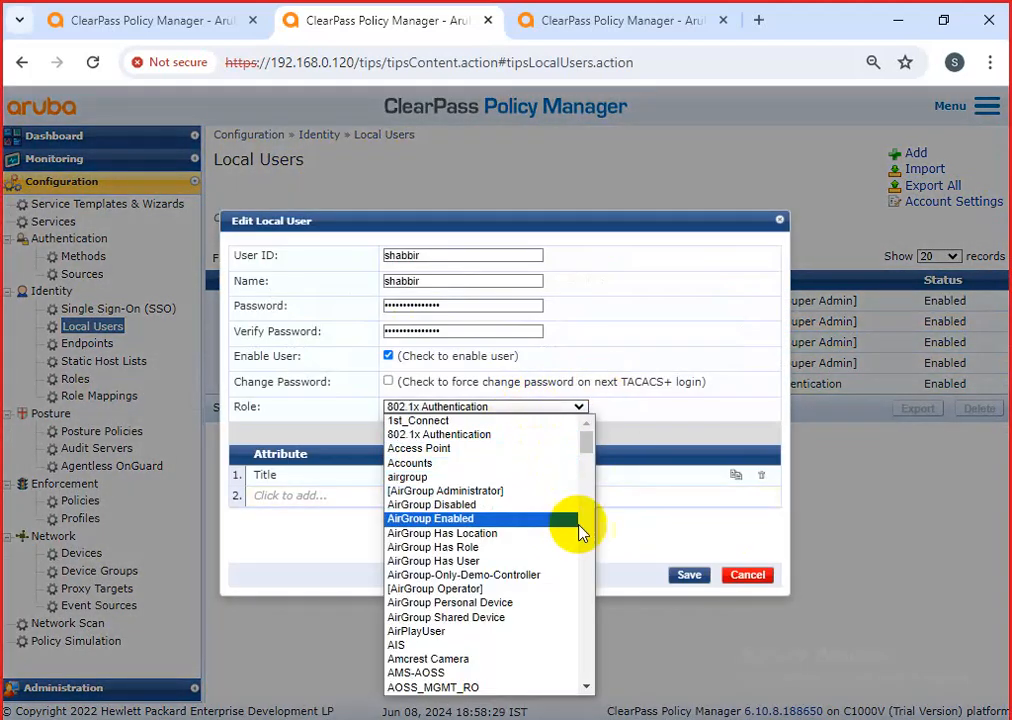
scroll(540, 580, down, 5)
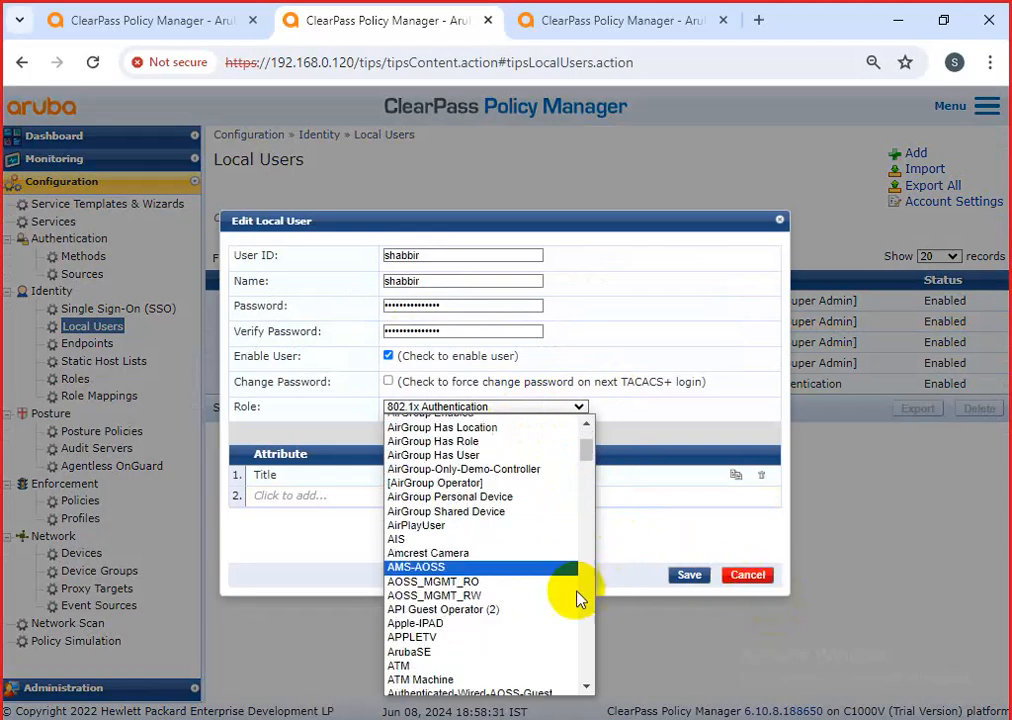
scroll(542, 578, down, 3)
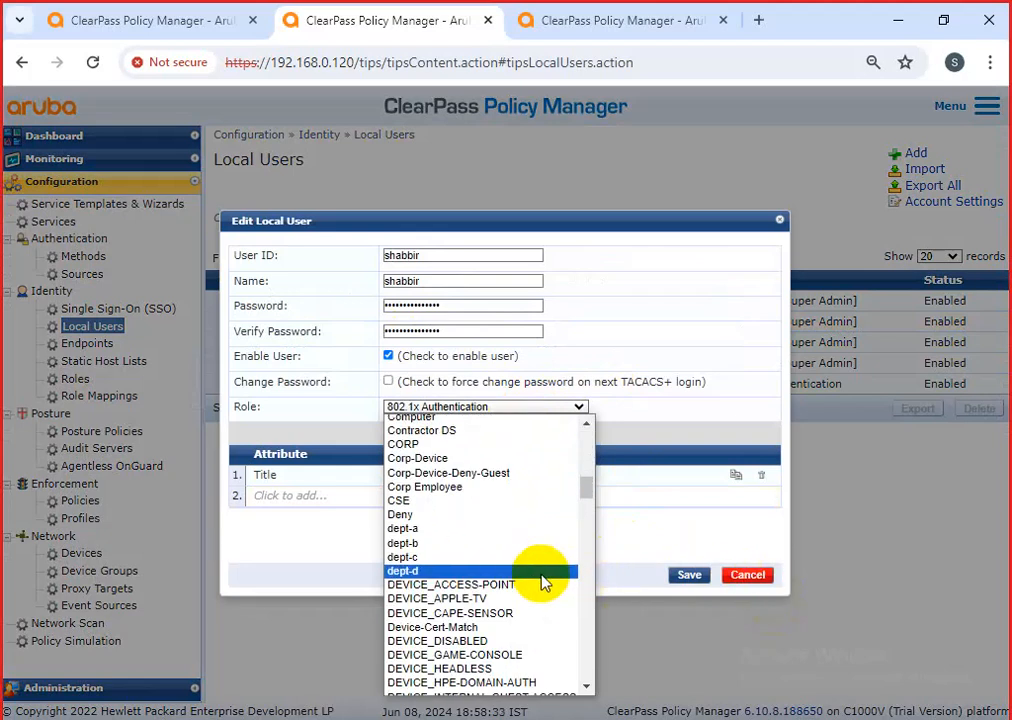
scroll(552, 583, down, 1)
scroll(520, 580, down, 4)
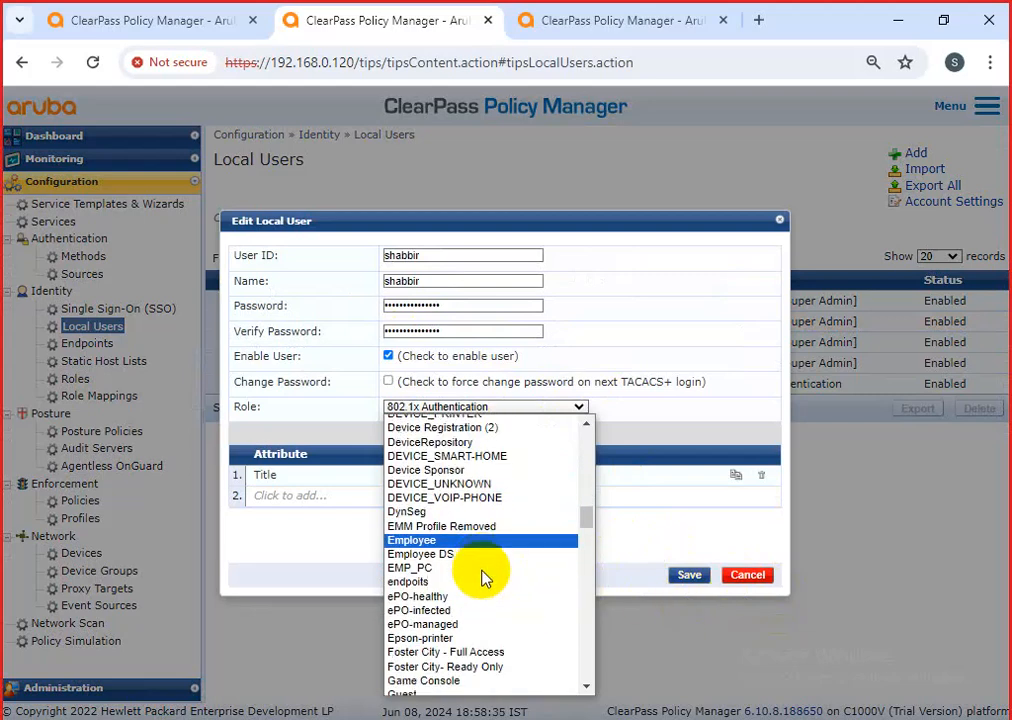
scroll(483, 578, down, 20)
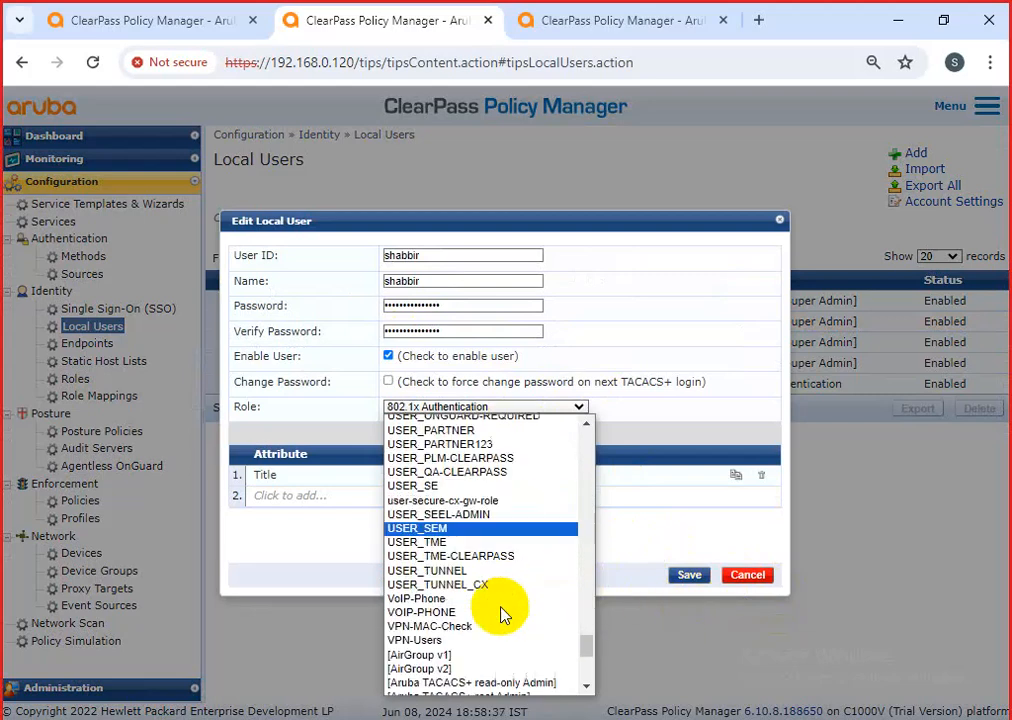
scroll(508, 612, up, 3)
scroll(508, 612, up, 5)
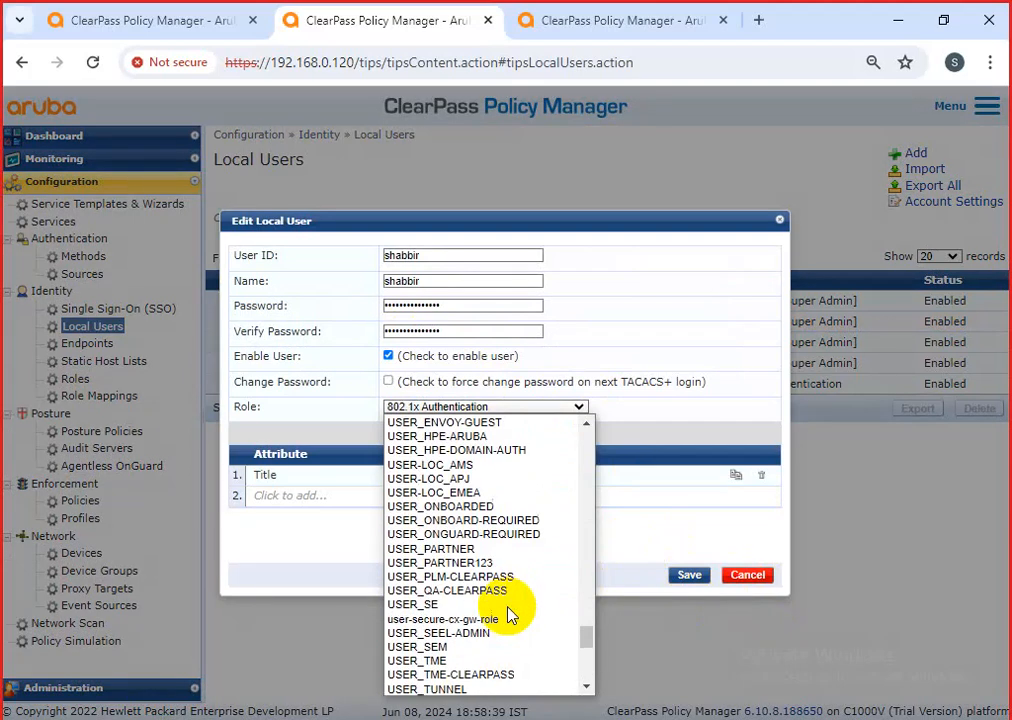
scroll(512, 605, down, 10)
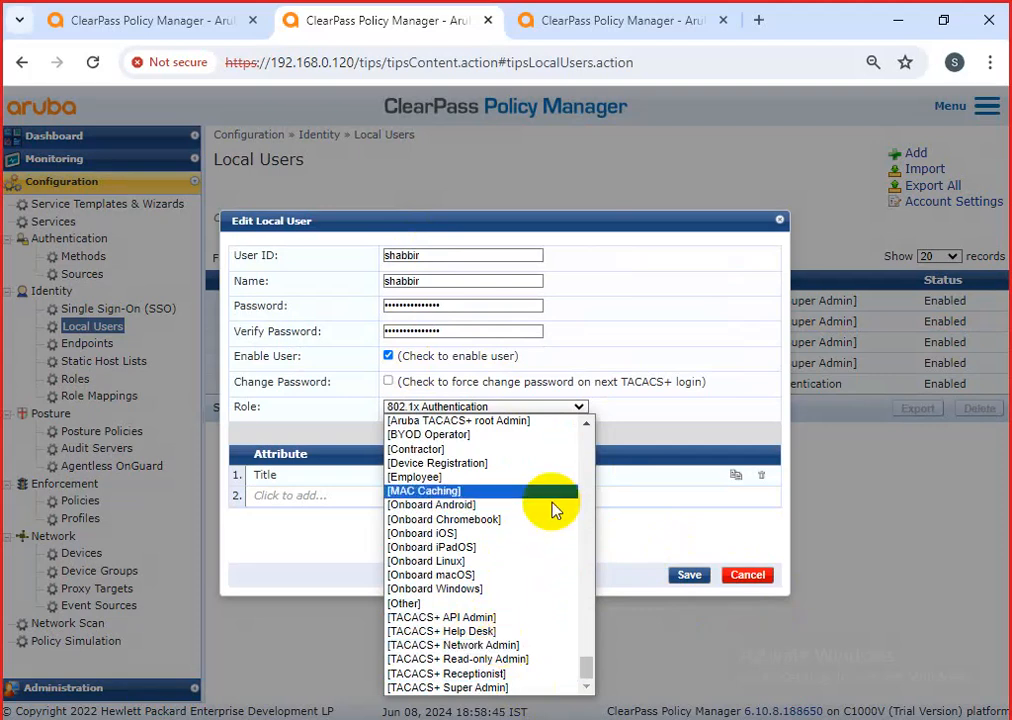
click(585, 426)
scroll(586, 433, up, 5)
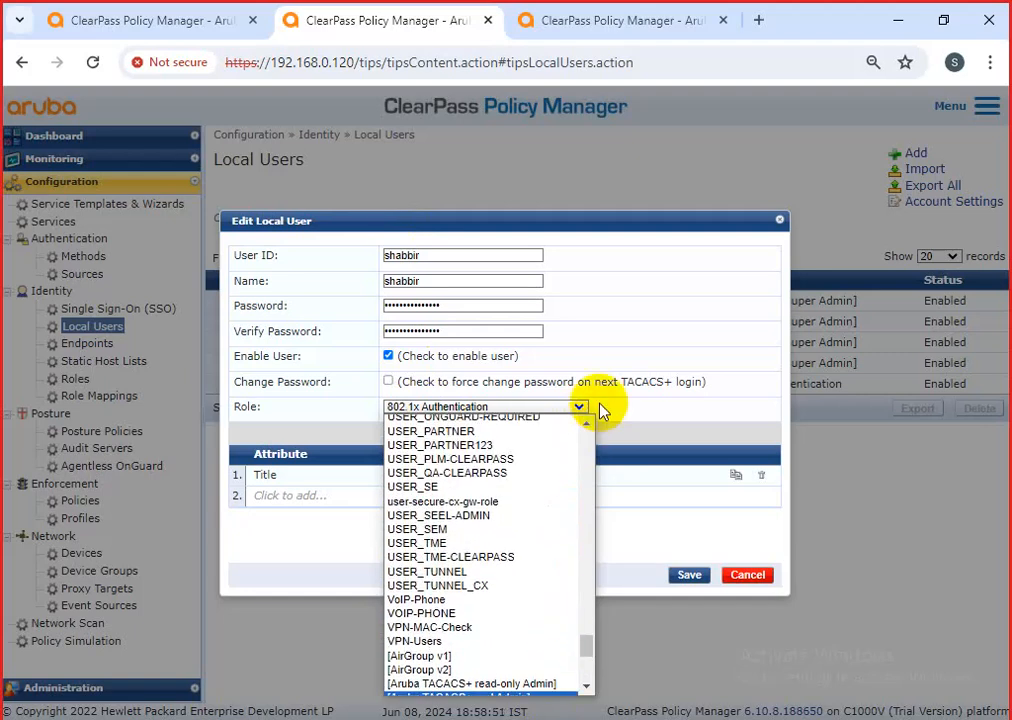
scroll(591, 428, up, 5)
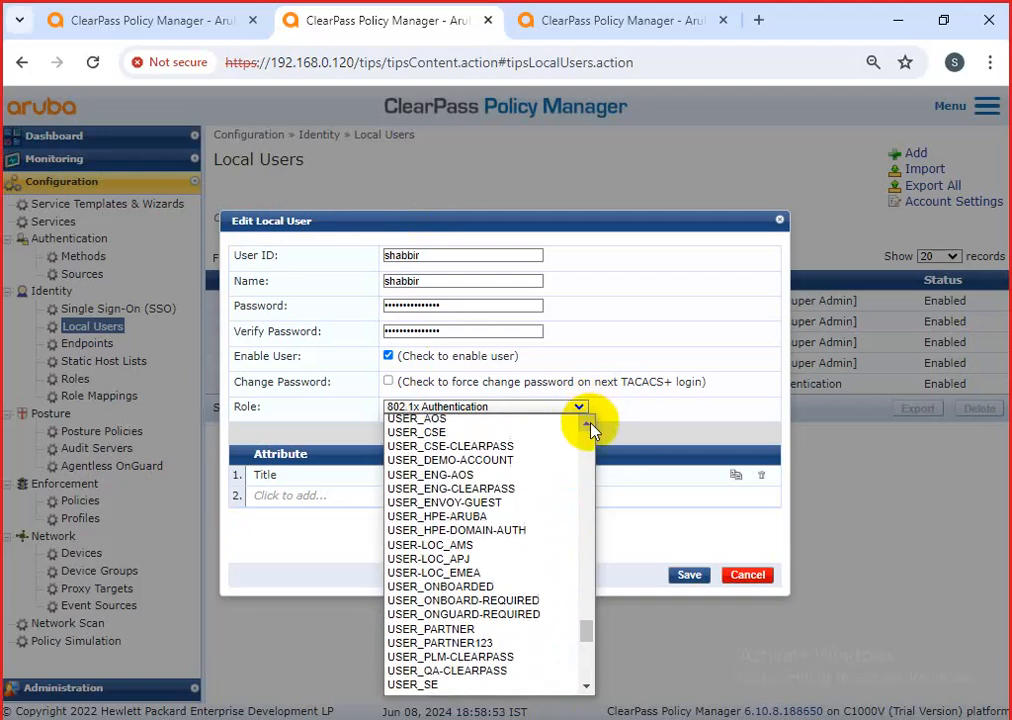
scroll(591, 429, up, 1)
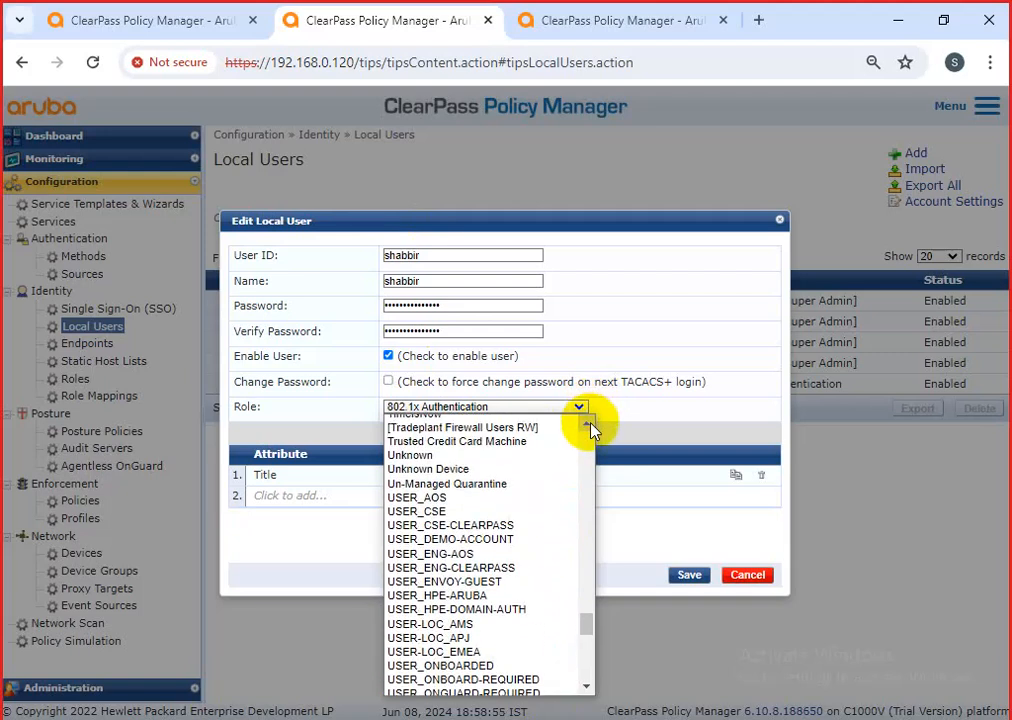
scroll(591, 429, up, 2)
scroll(591, 428, up, 4)
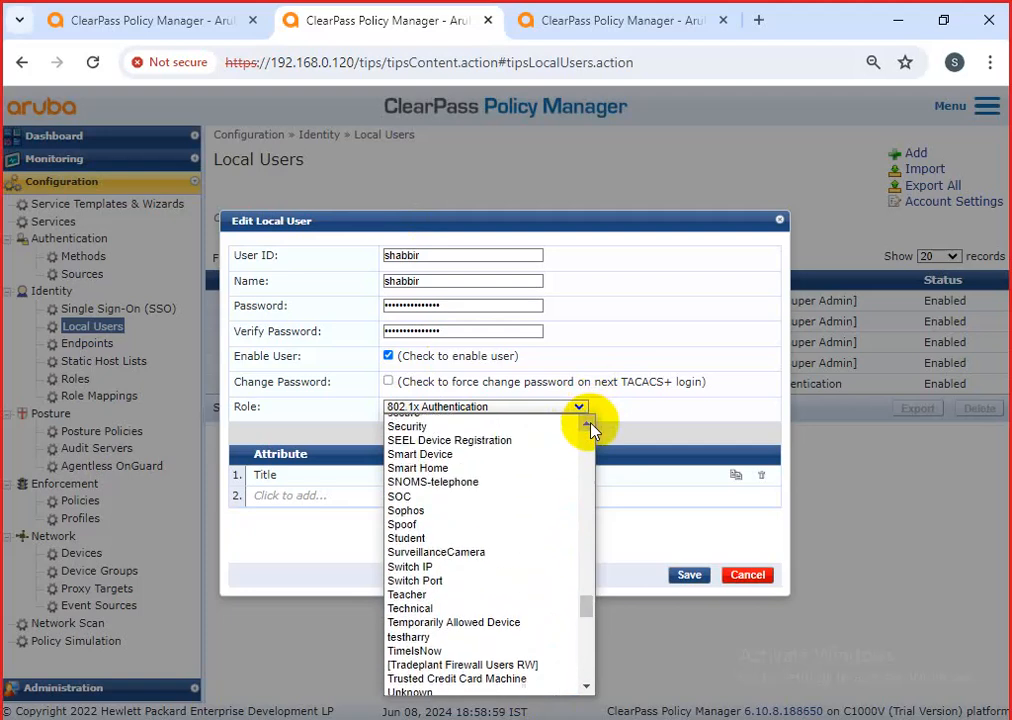
scroll(591, 429, up, 1)
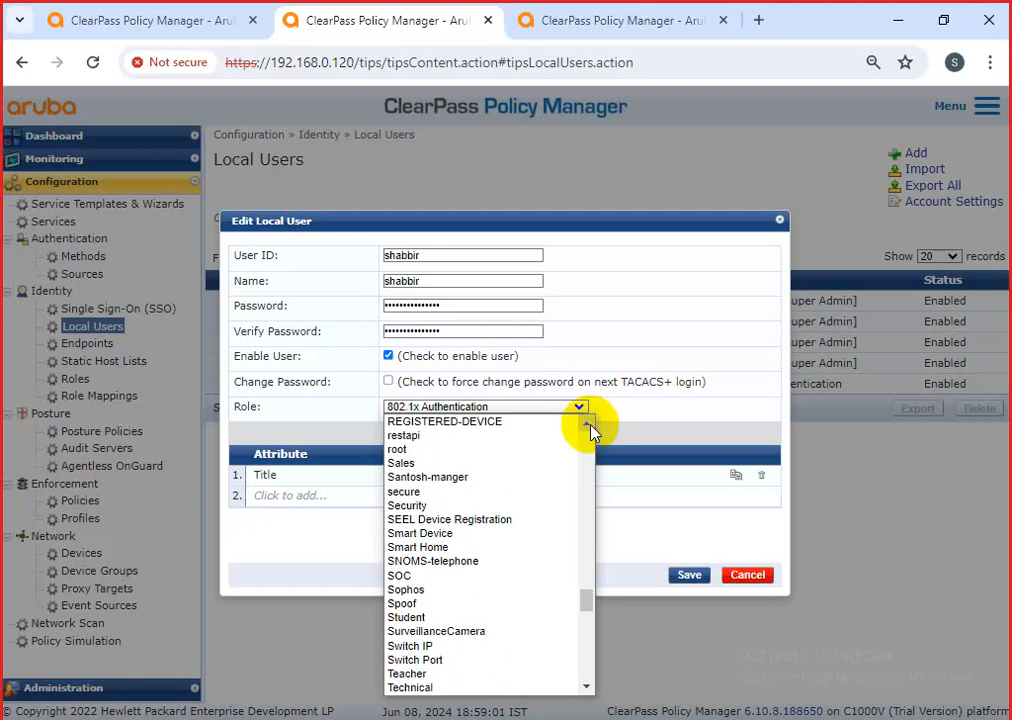
Pick SOC as the user's role, then discard the edit unsaved.
click(442, 575)
click(415, 406)
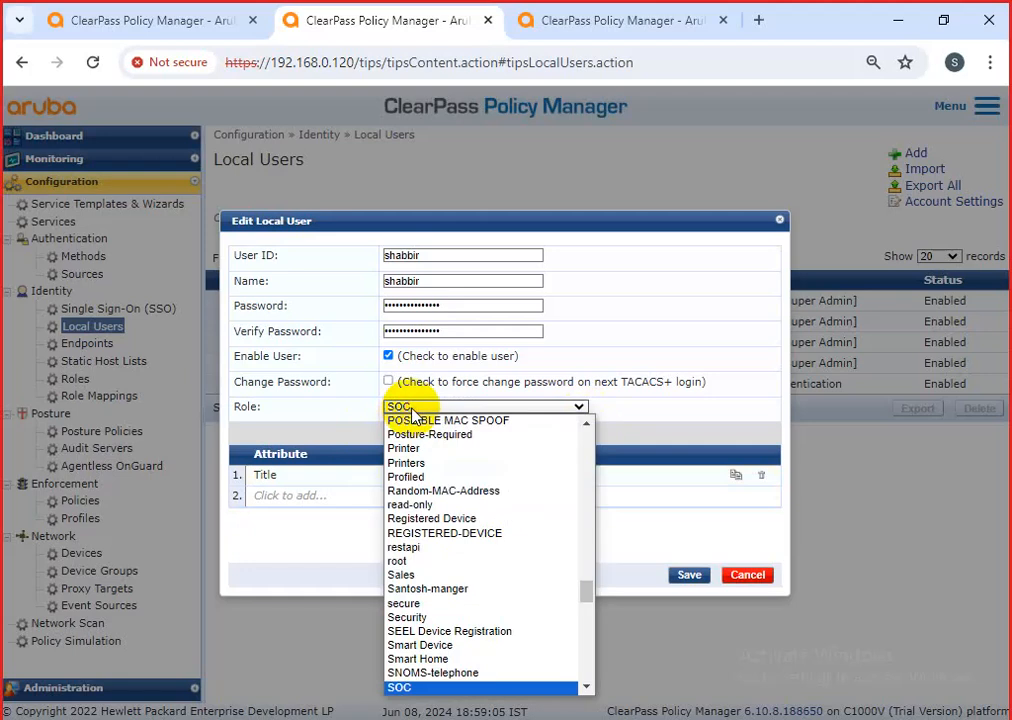
click(615, 416)
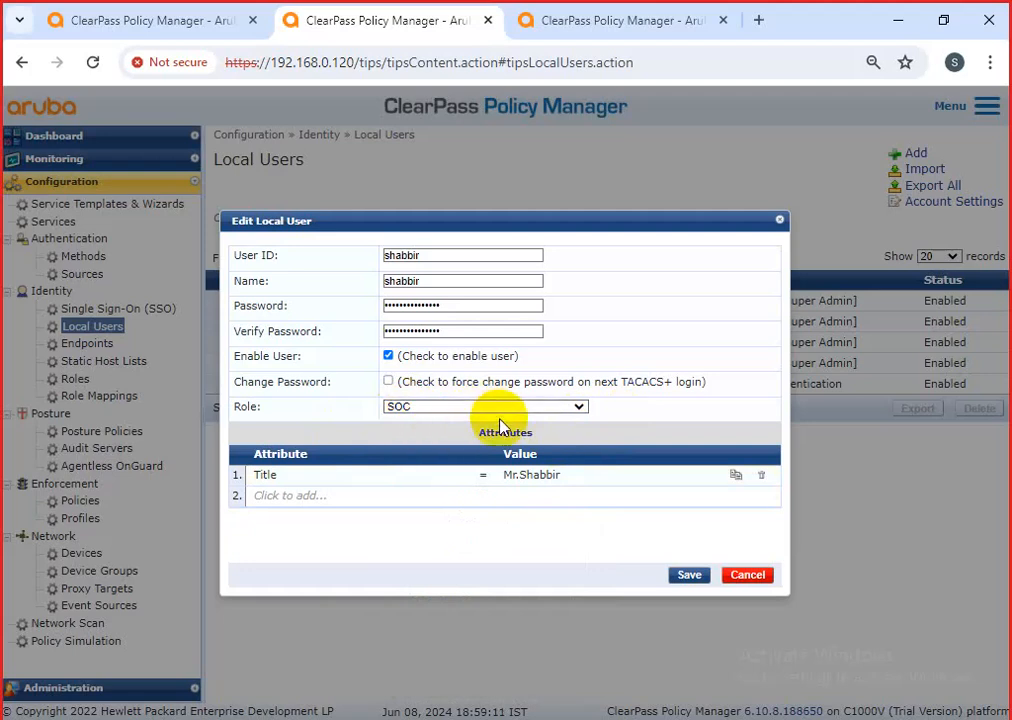
click(752, 574)
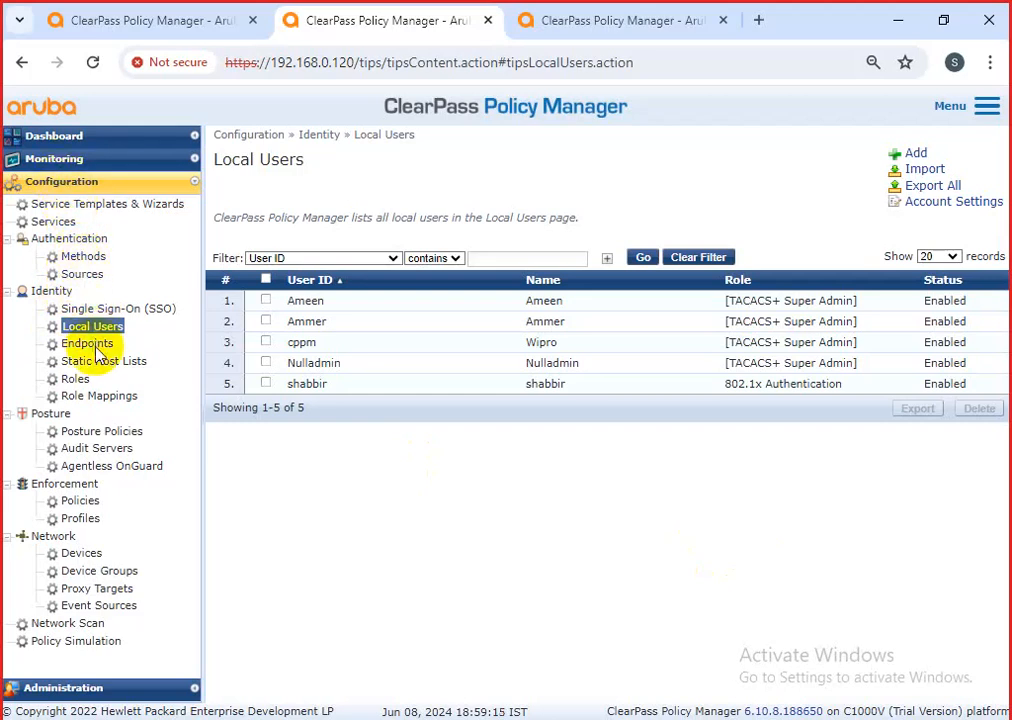
Glance over the Roles list, then view the Role Mappings page of 56 policies.
click(100, 382)
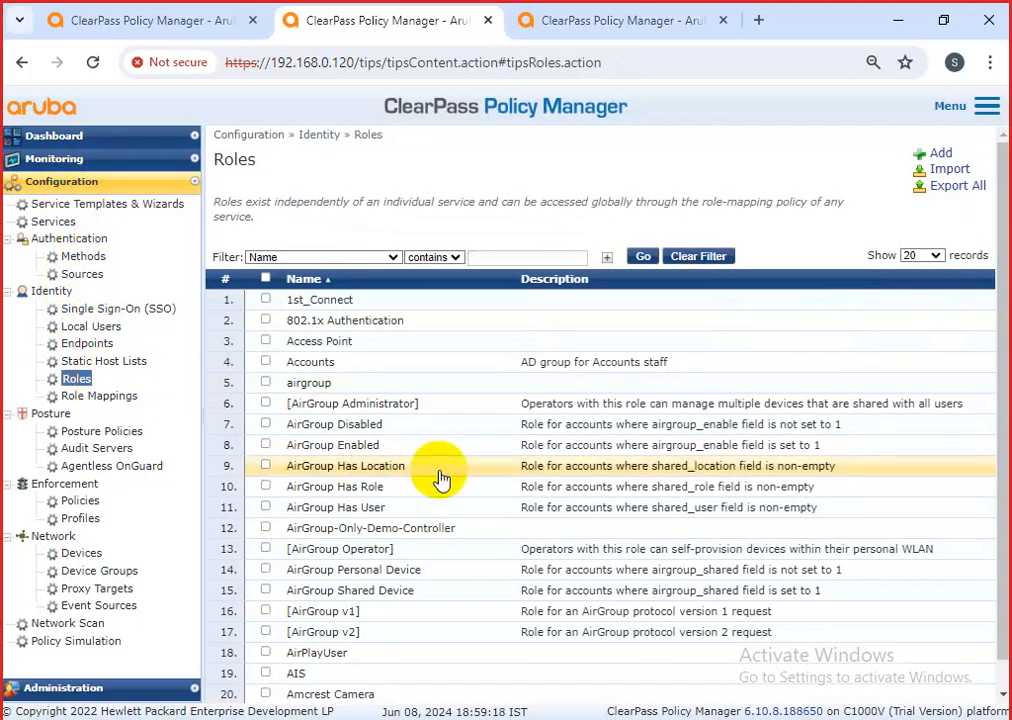
scroll(433, 500, down, 1)
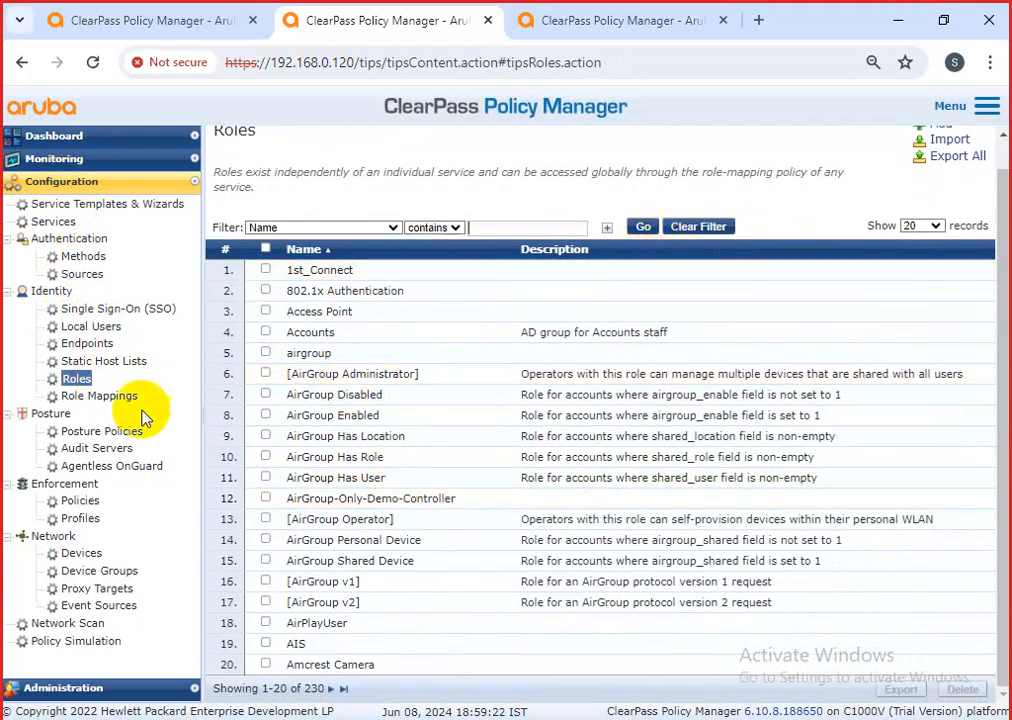
click(100, 396)
scroll(458, 535, down, 2)
scroll(474, 541, up, 2)
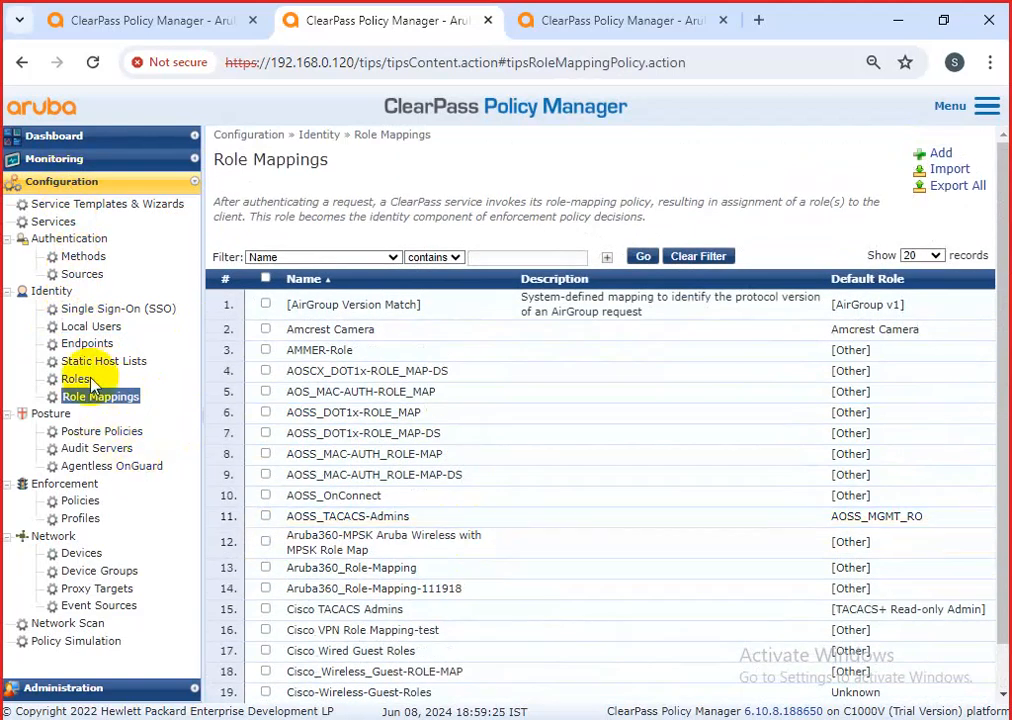
click(62, 222)
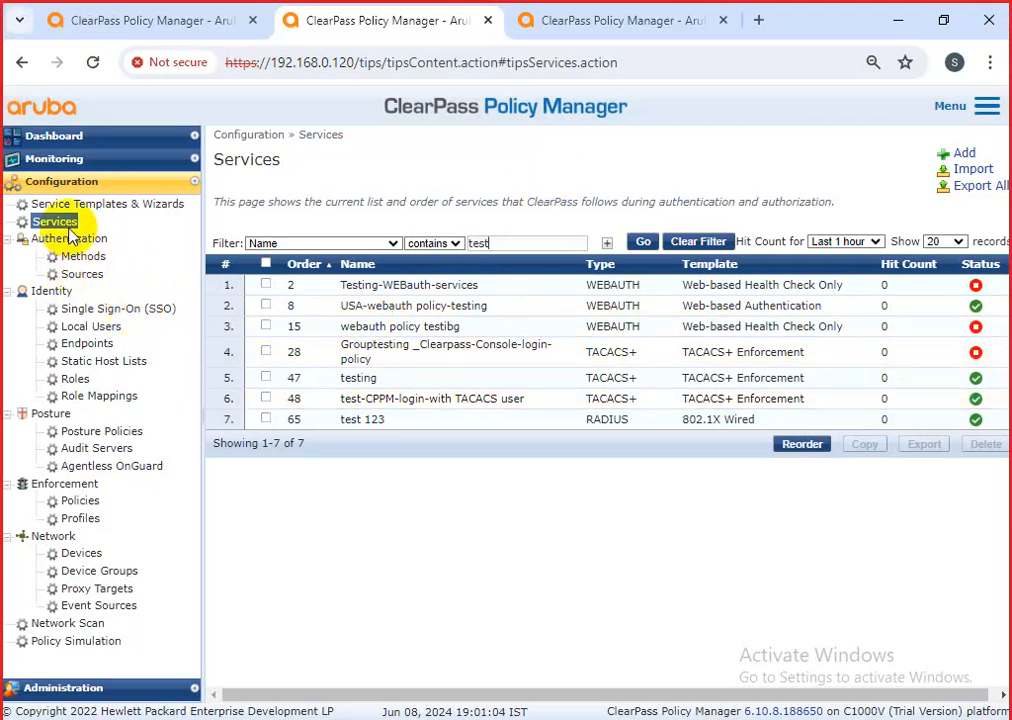
Go to the Enforcement Profiles list from the sidebar.
click(82, 519)
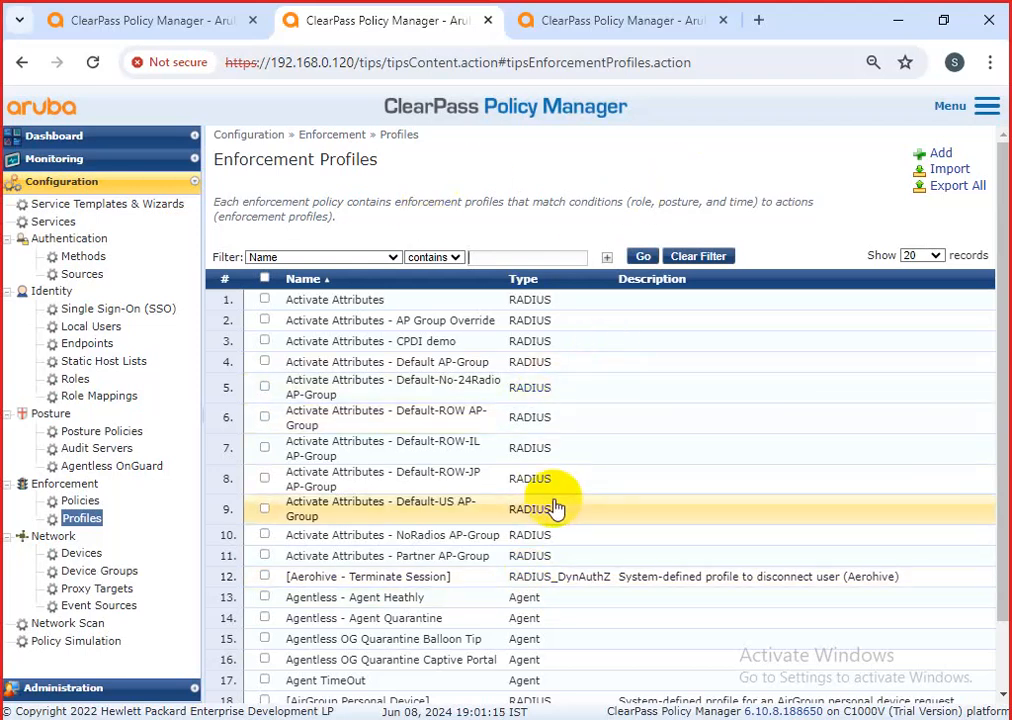
Scroll through the enforcement profiles and start adding a new profile.
scroll(555, 507, down, 1)
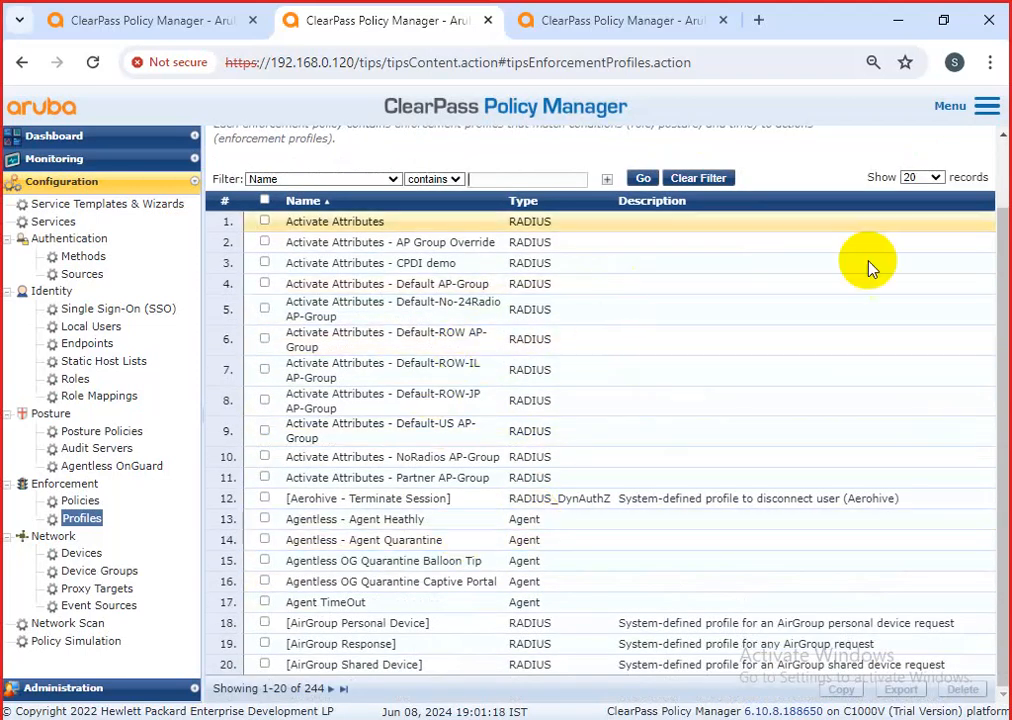
scroll(835, 420, up, 1)
click(943, 156)
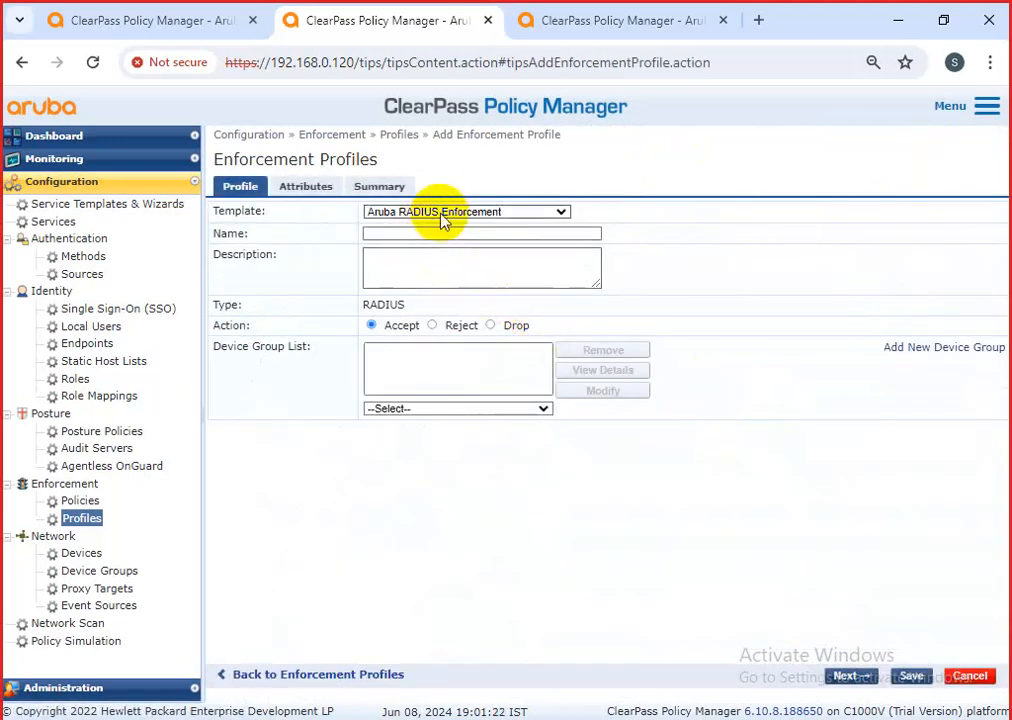
Base the new profile on the RADIUS Based Enforcement template, leaving the name blank.
click(444, 214)
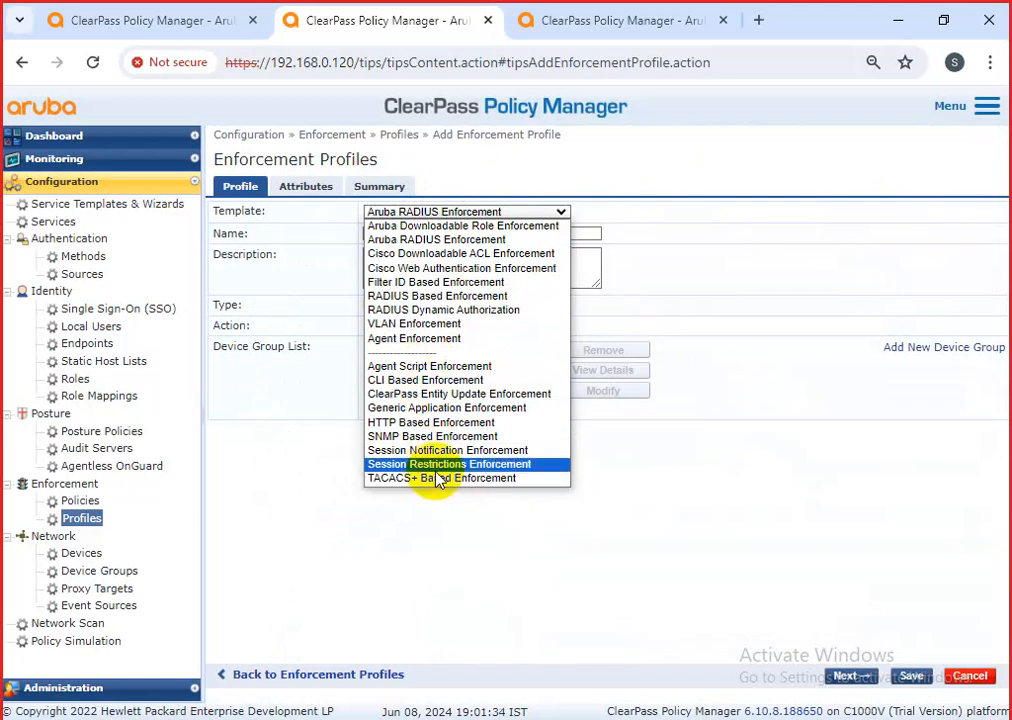
click(432, 297)
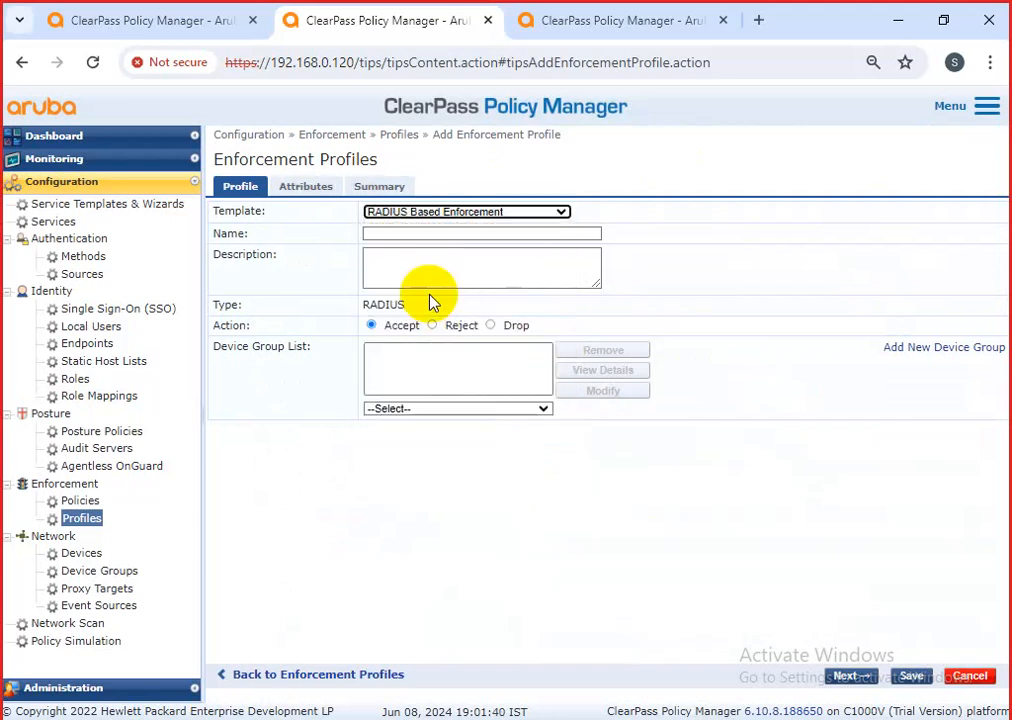
click(402, 230)
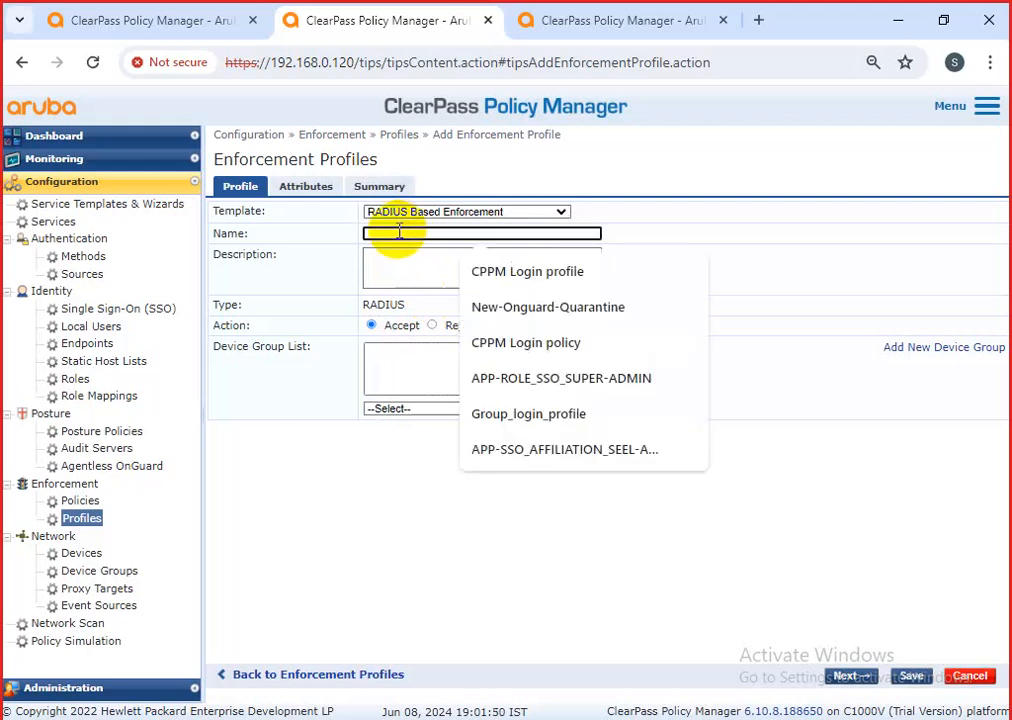
click(632, 576)
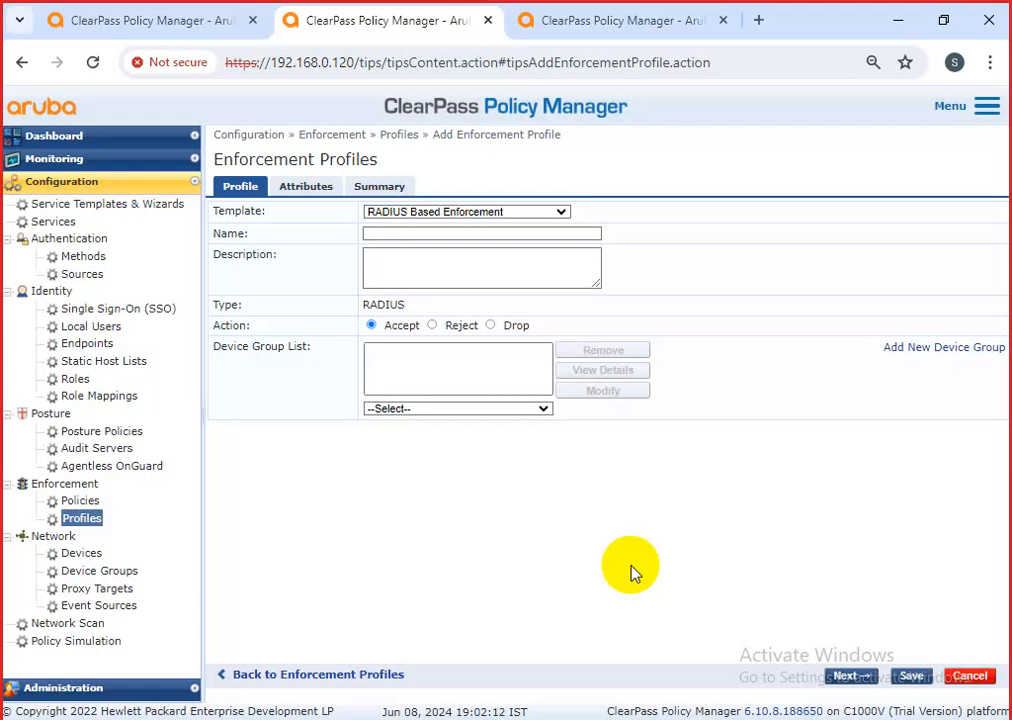
Discard the unsaved profile and clear a mistyped 'qrun' name filter.
click(965, 677)
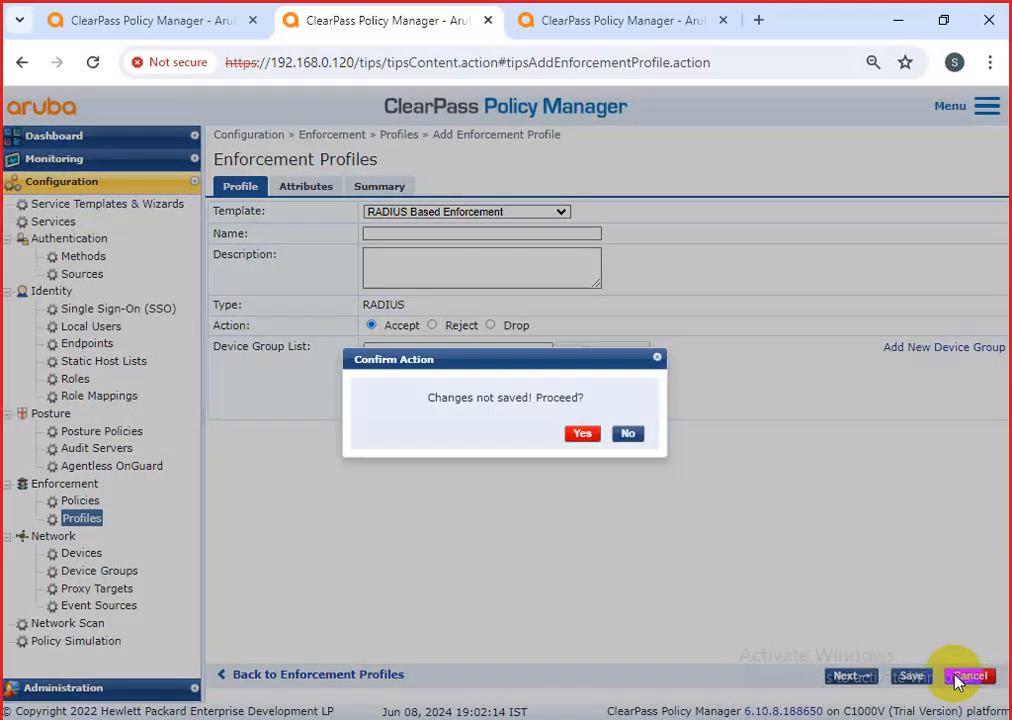
click(580, 436)
click(492, 257)
text(qrun)
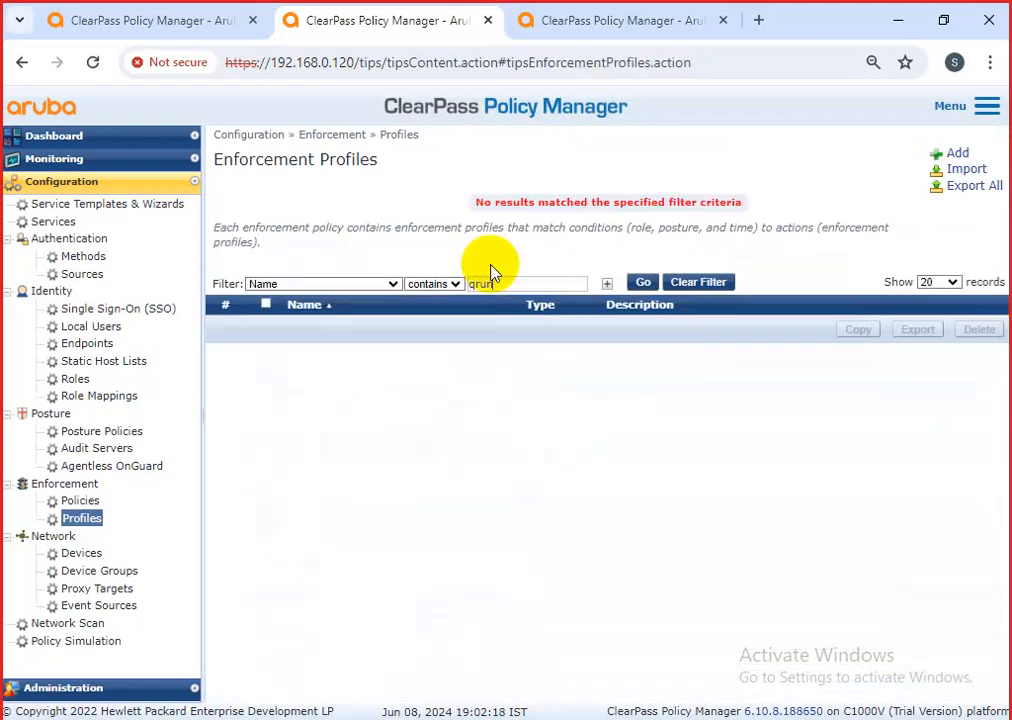
click(680, 282)
Filter profiles on 'cisco' (43 matches) and open Cisco_Quarantine_ACL.
text(ci)
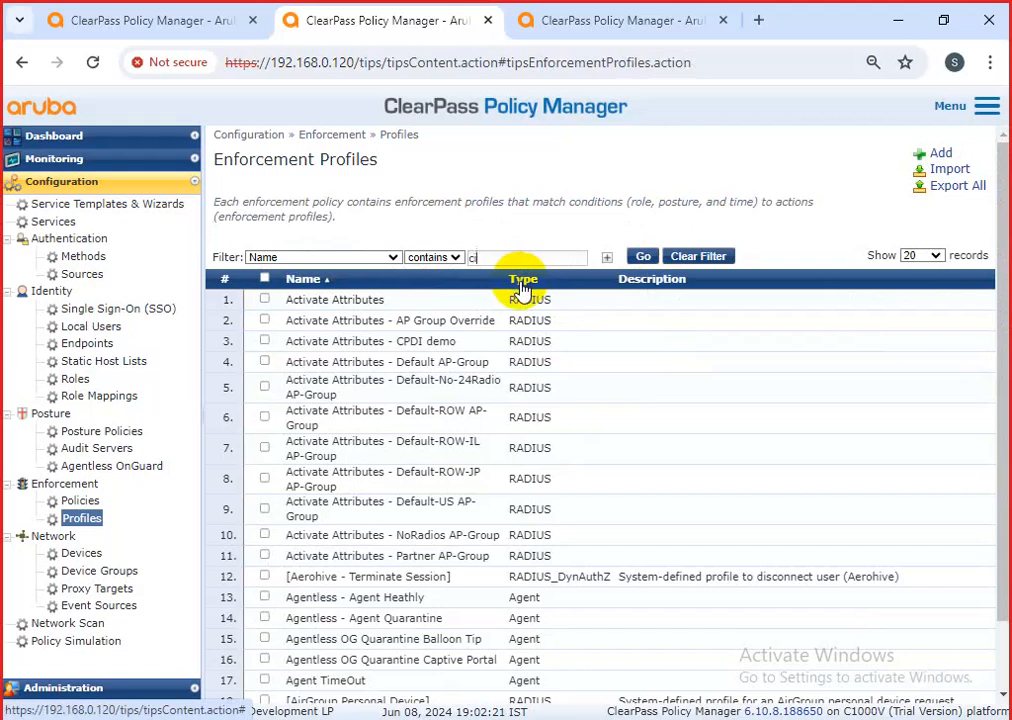
text(sco)
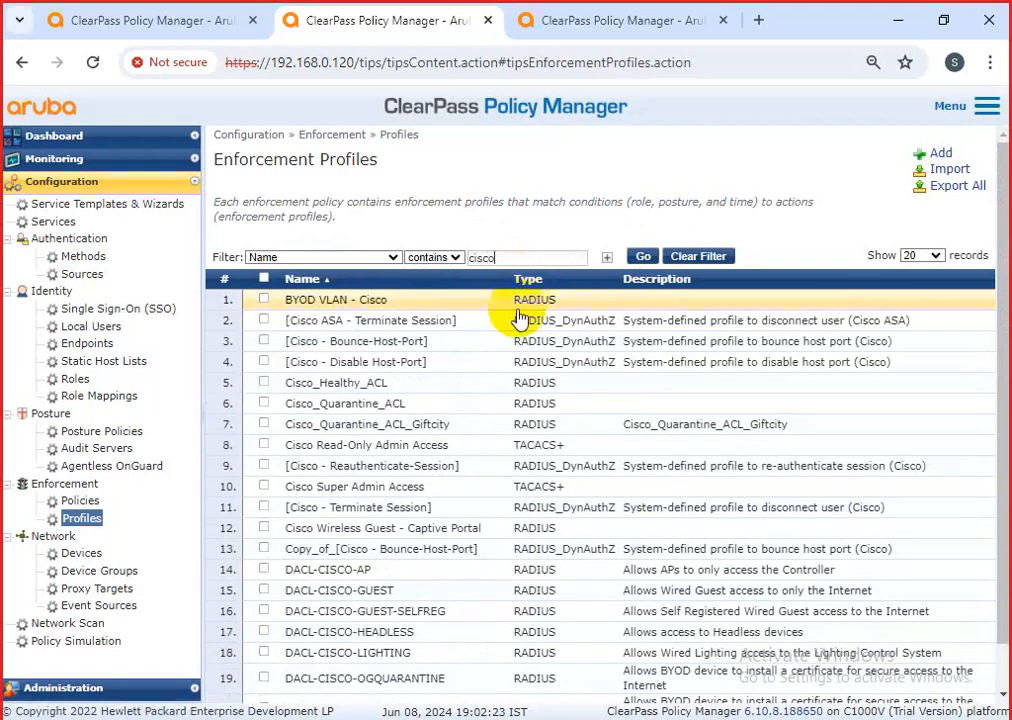
scroll(392, 620, down, 1)
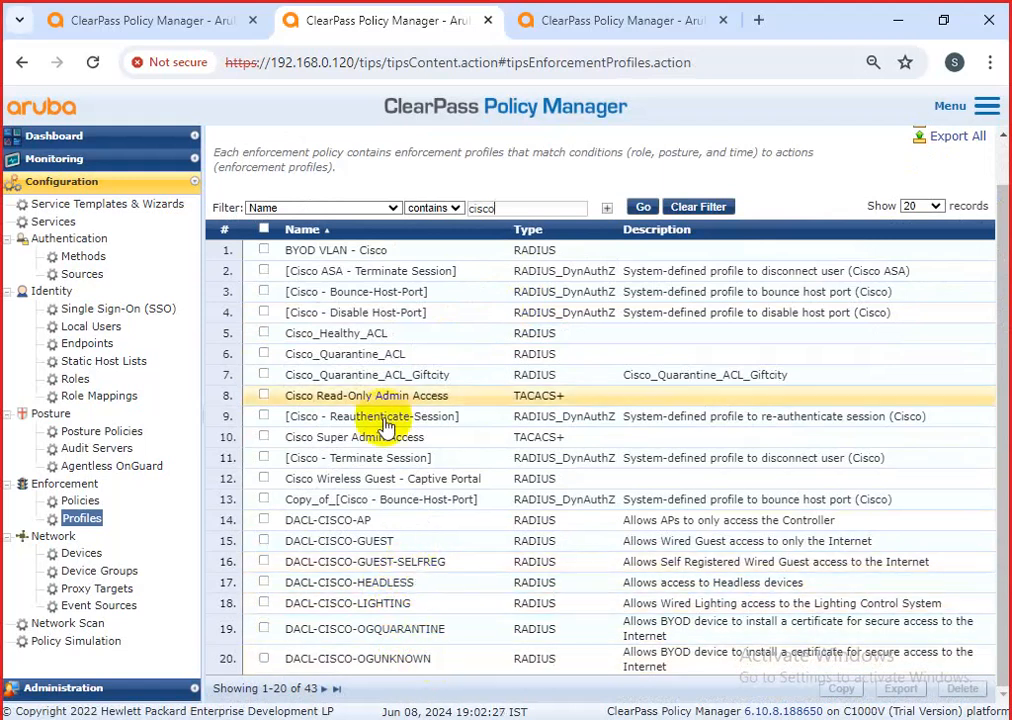
click(393, 354)
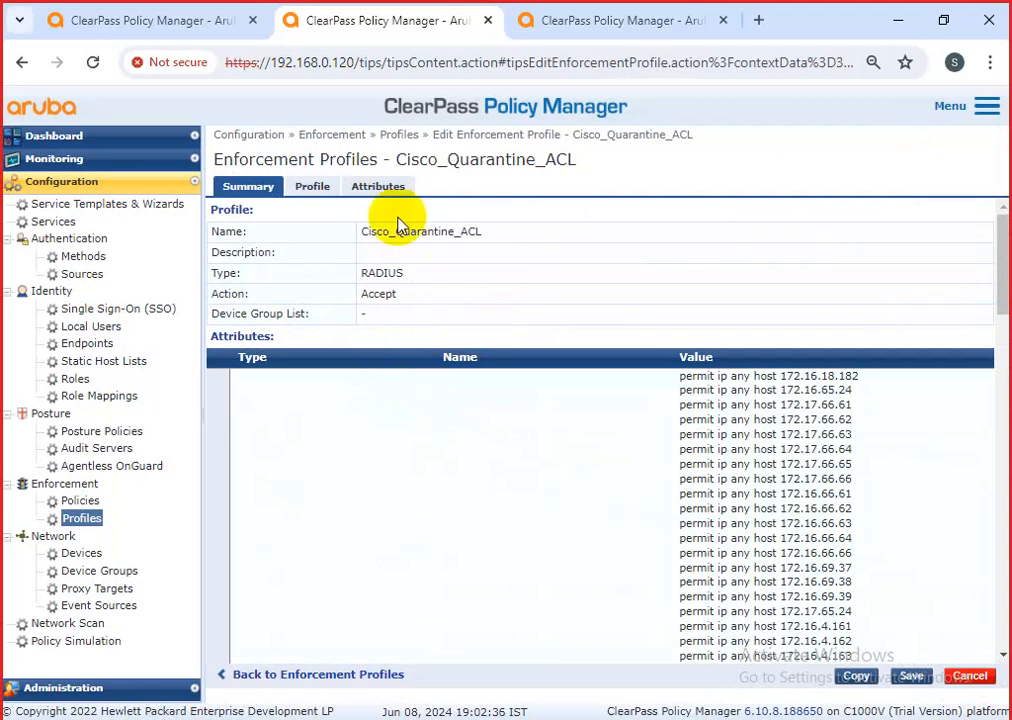
Review Cisco_Quarantine_ACL's profile and attributes, selecting its whole Radius:Cisco ACL value.
drag(404, 273, 362, 273)
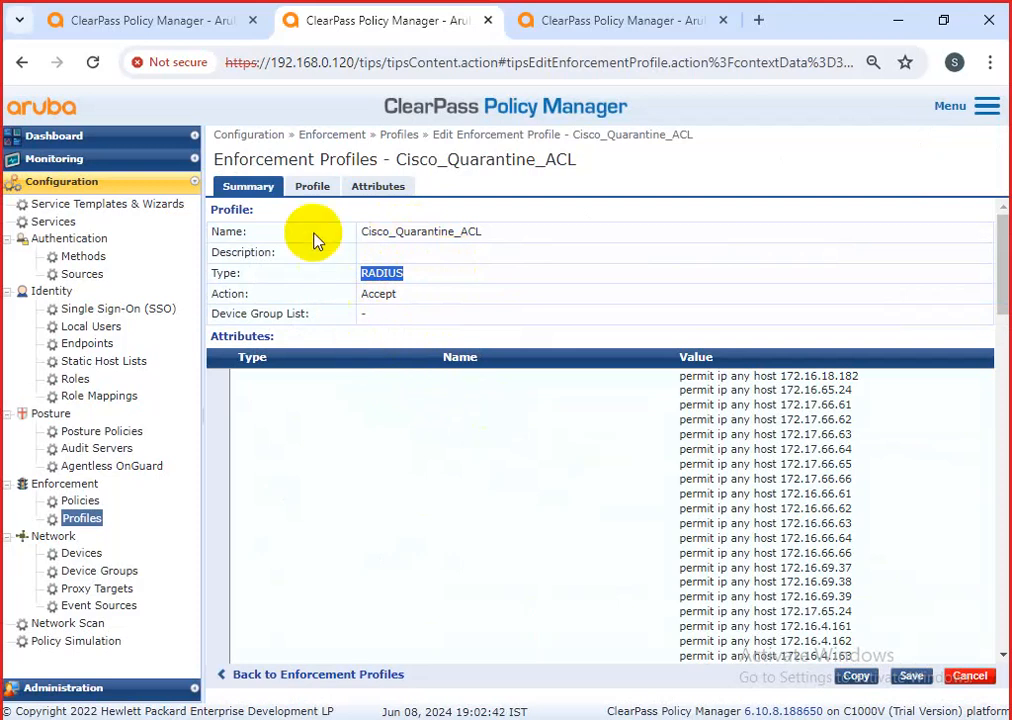
click(310, 186)
double_click(490, 212)
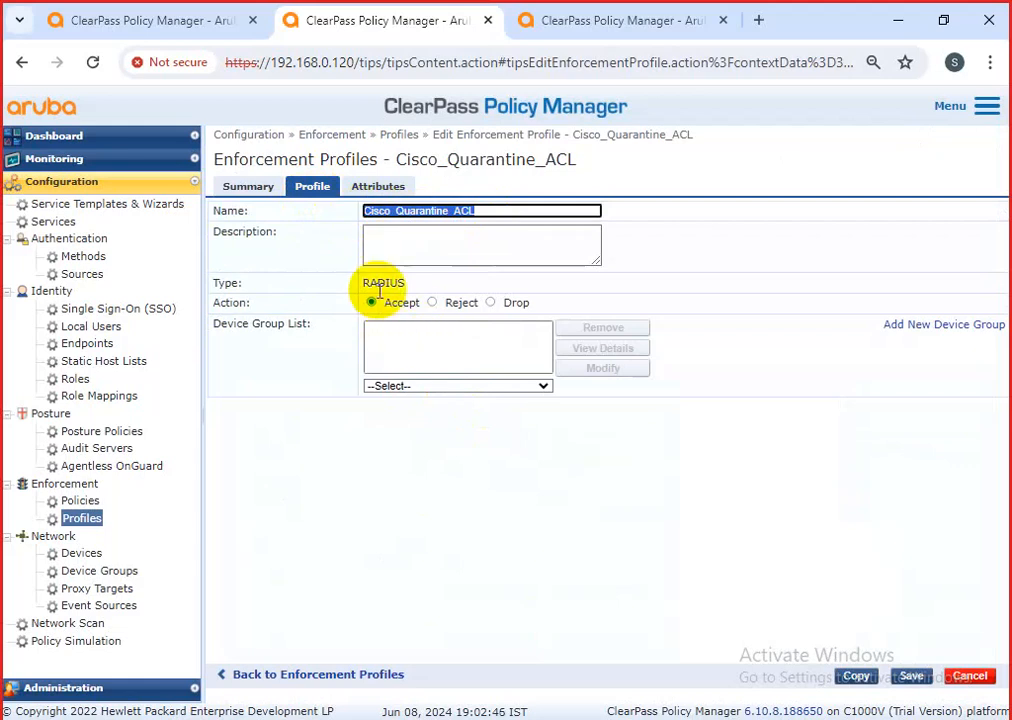
click(375, 188)
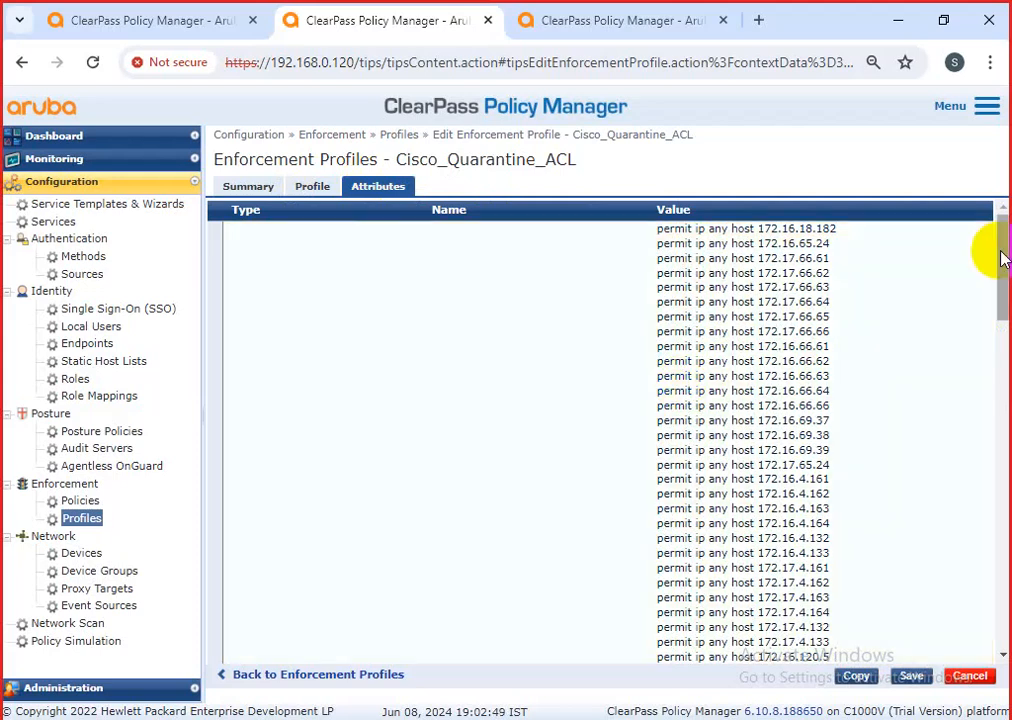
drag(1001, 258, 1003, 410)
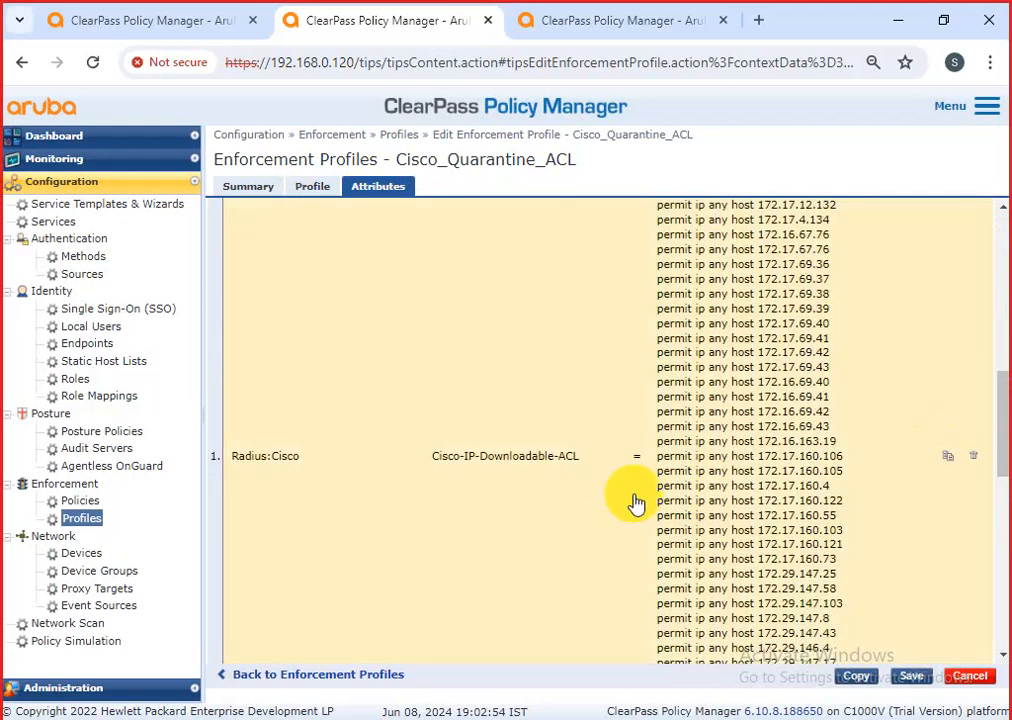
click(716, 460)
mouse_move(856, 290)
mouse_down()
mouse_move(706, 261)
mouse_move(818, 300)
mouse_move(850, 292)
mouse_up()
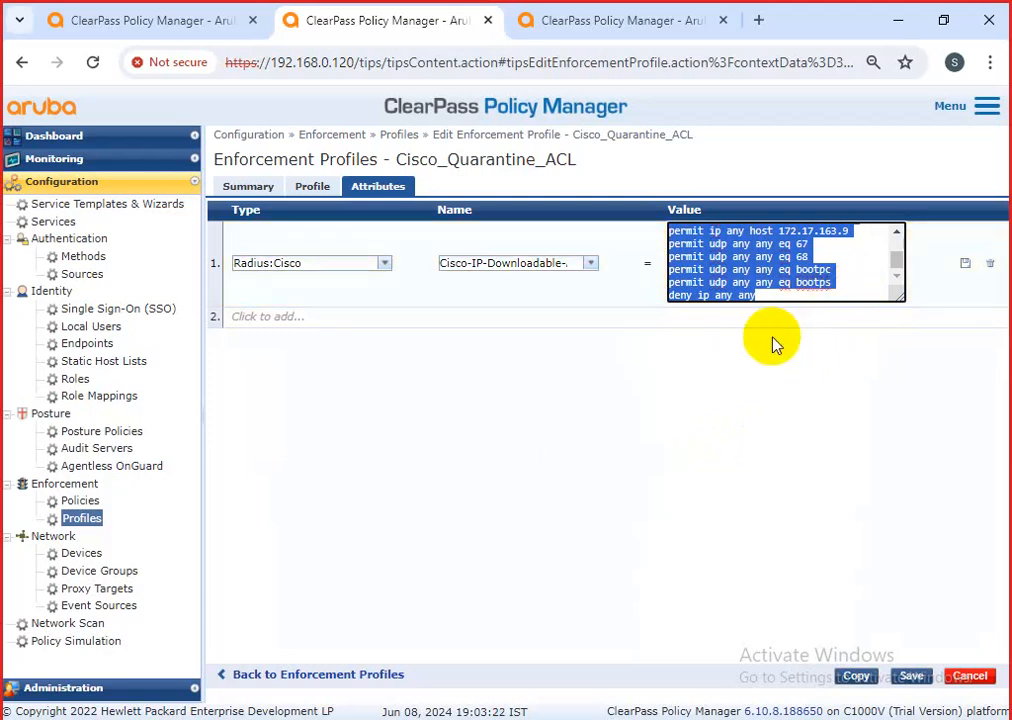
Launch Notepad from the Run history and paste the copied ACL lines.
key(super+r)
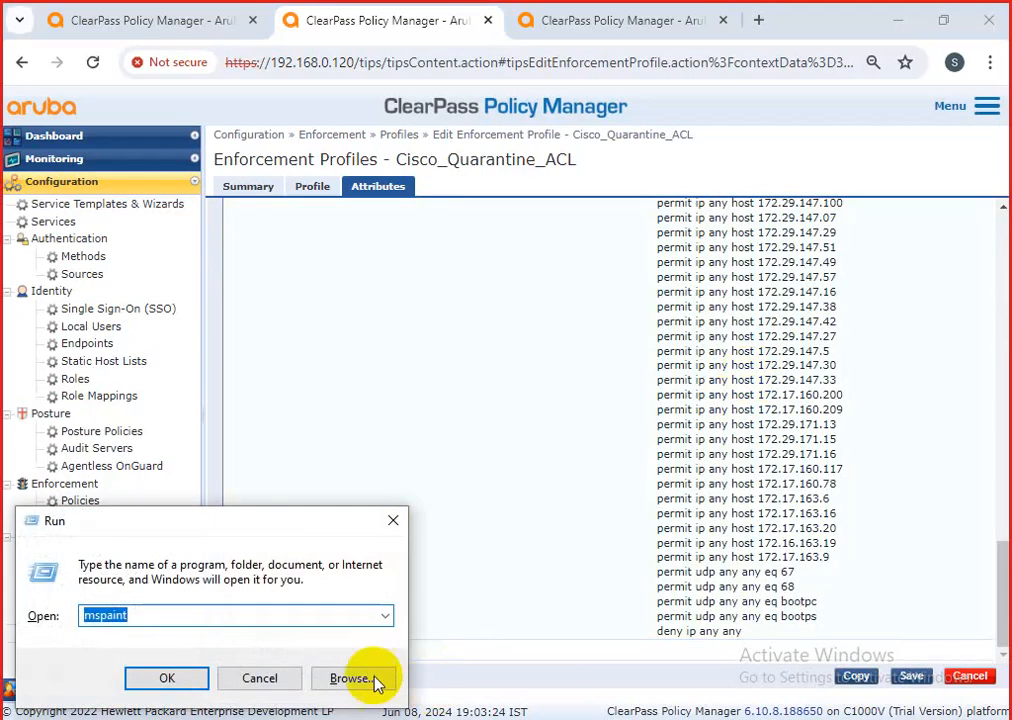
click(391, 618)
click(176, 646)
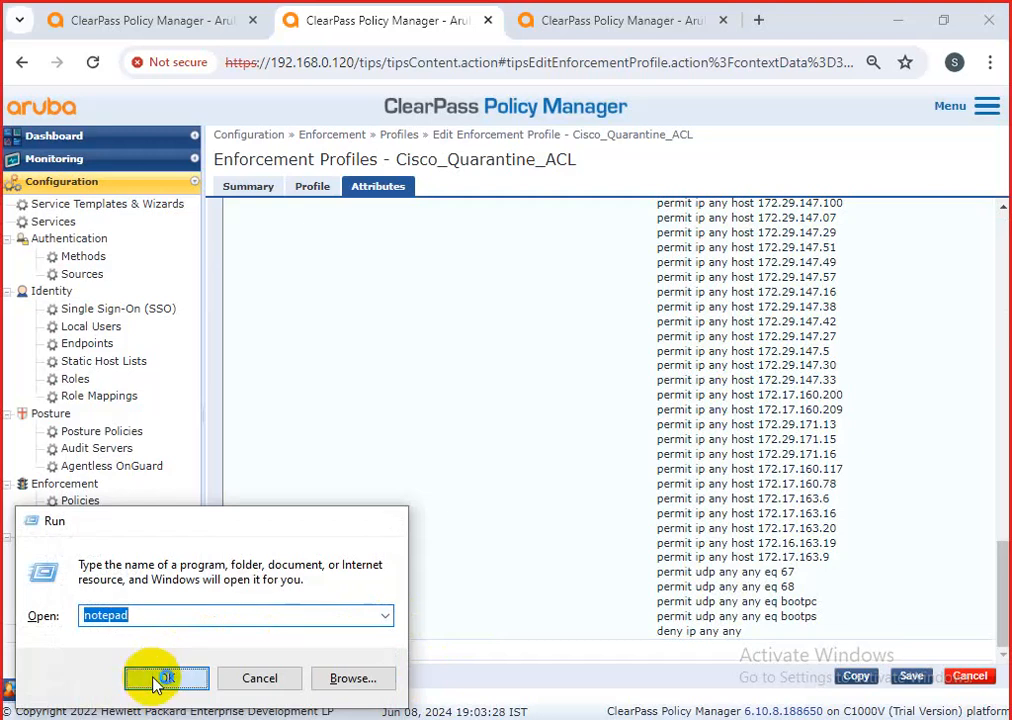
click(163, 676)
key(ctrl+v)
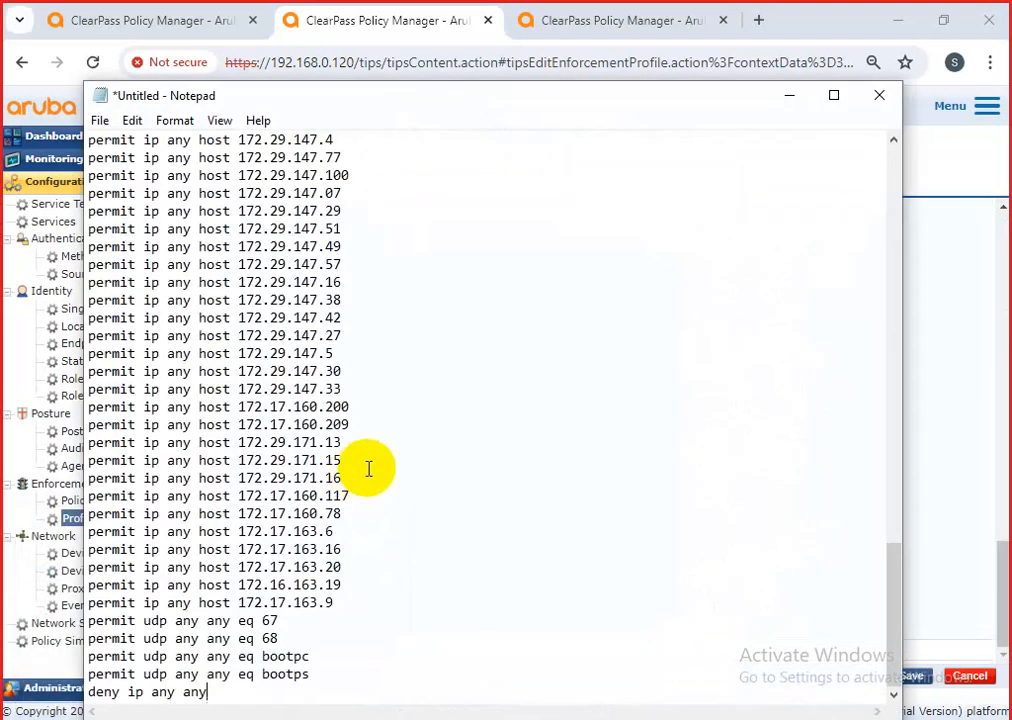
Check the pasted ACL down to 'deny ip any any', then close Notepad without saving.
scroll(380, 417, up, 1)
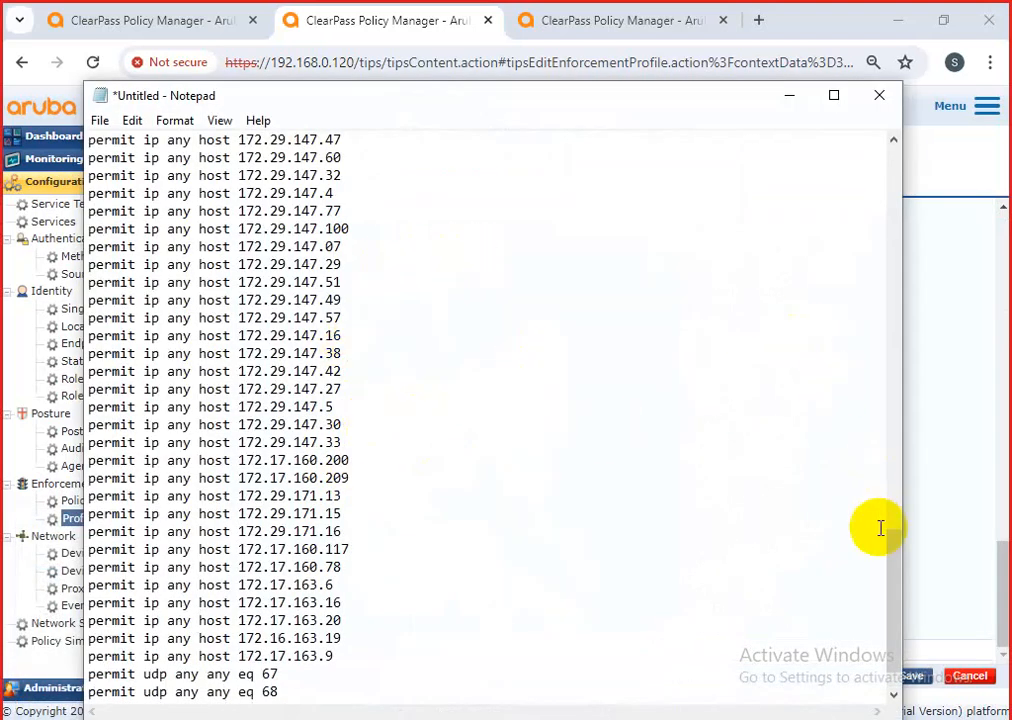
drag(890, 548, 870, 627)
drag(298, 707, 29, 703)
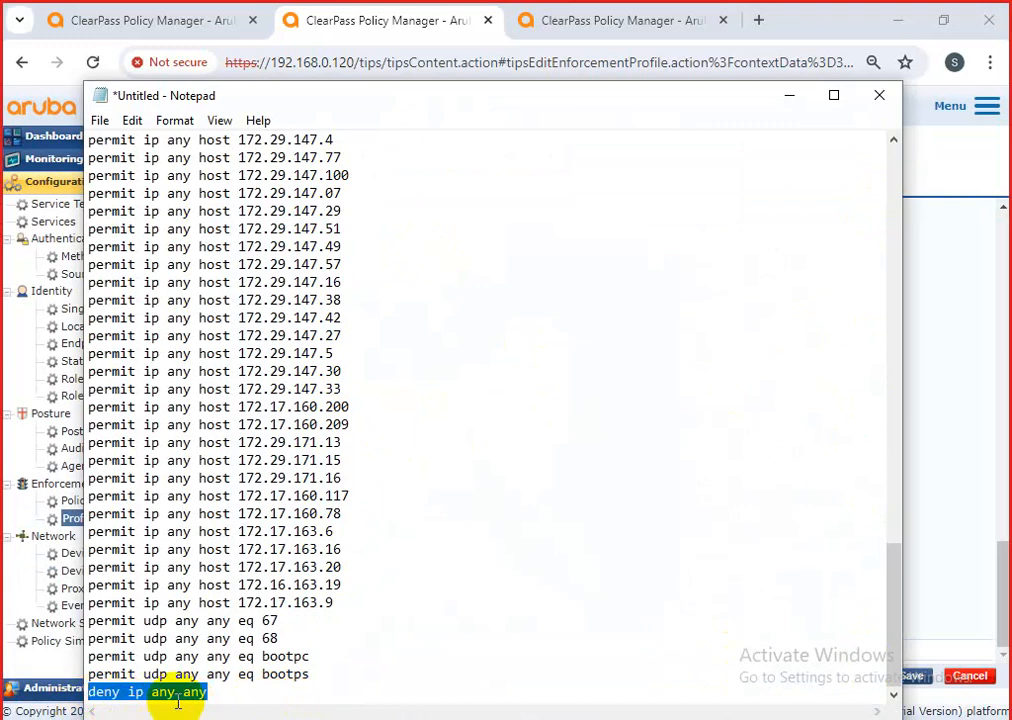
click(882, 100)
click(537, 372)
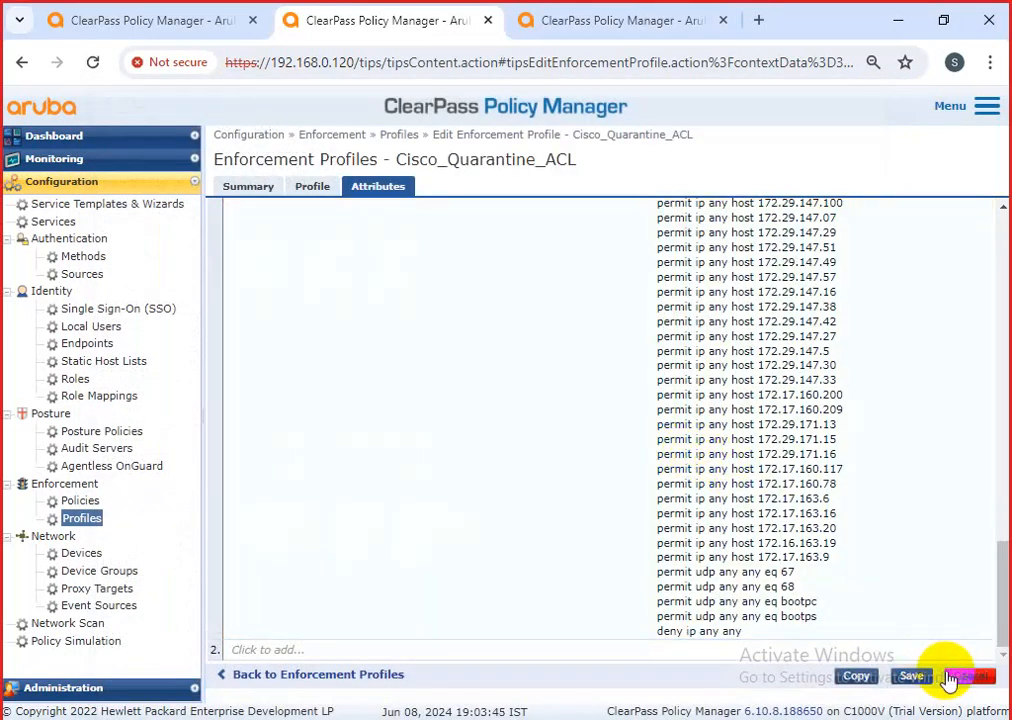
click(914, 545)
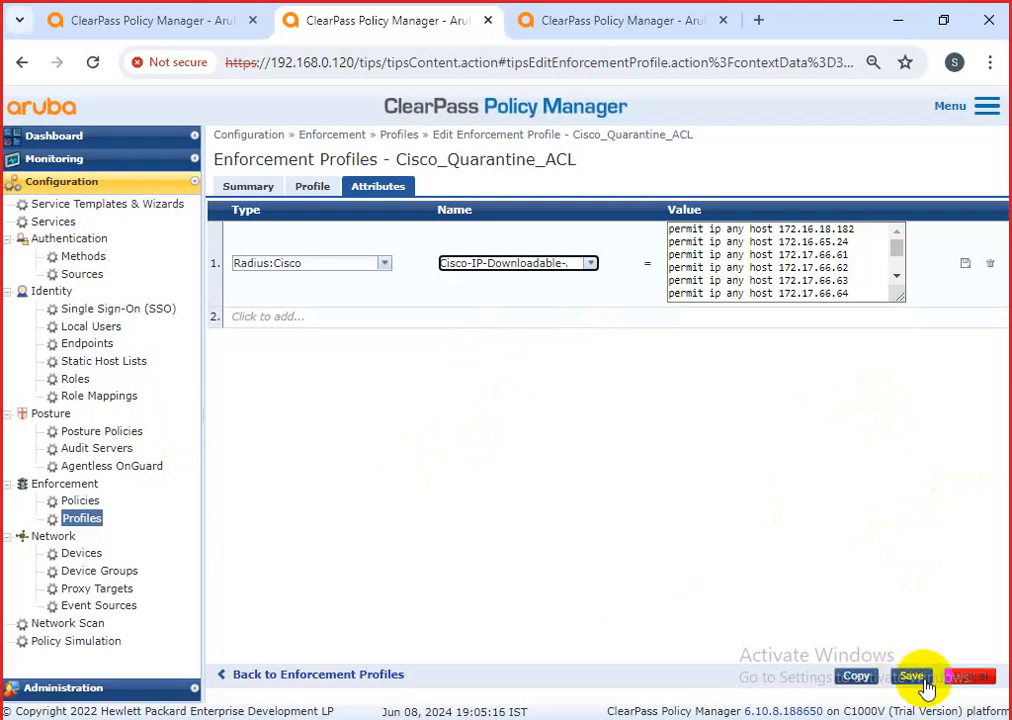
Discard the quarantine ACL edits and start a new profile from the RADIUS Based Enforcement template.
click(986, 682)
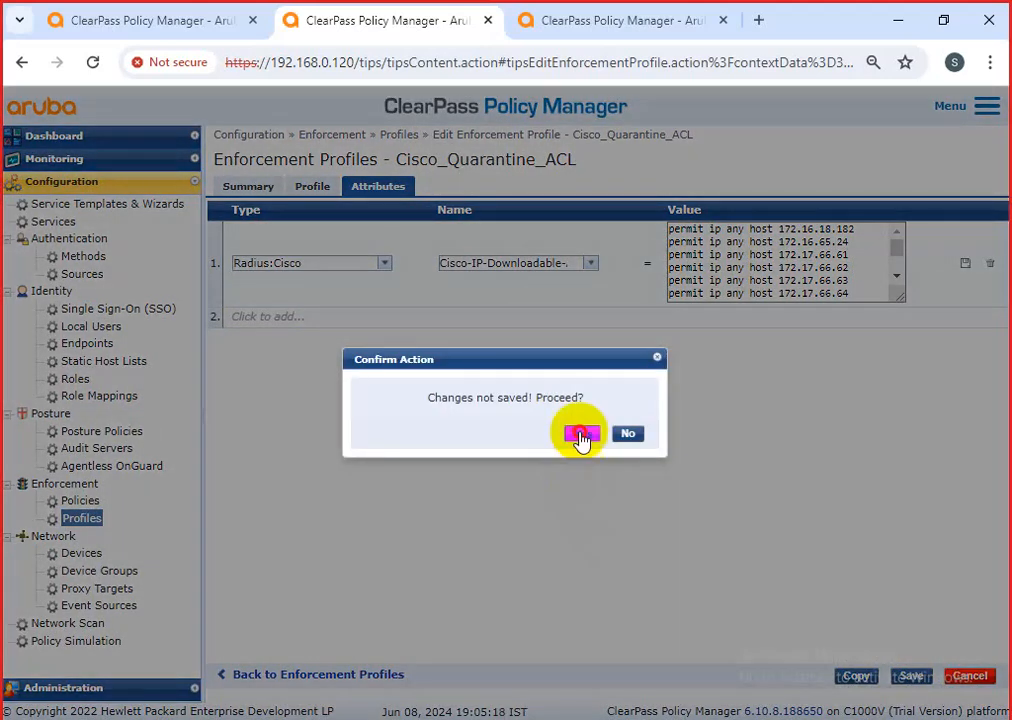
click(581, 436)
click(935, 155)
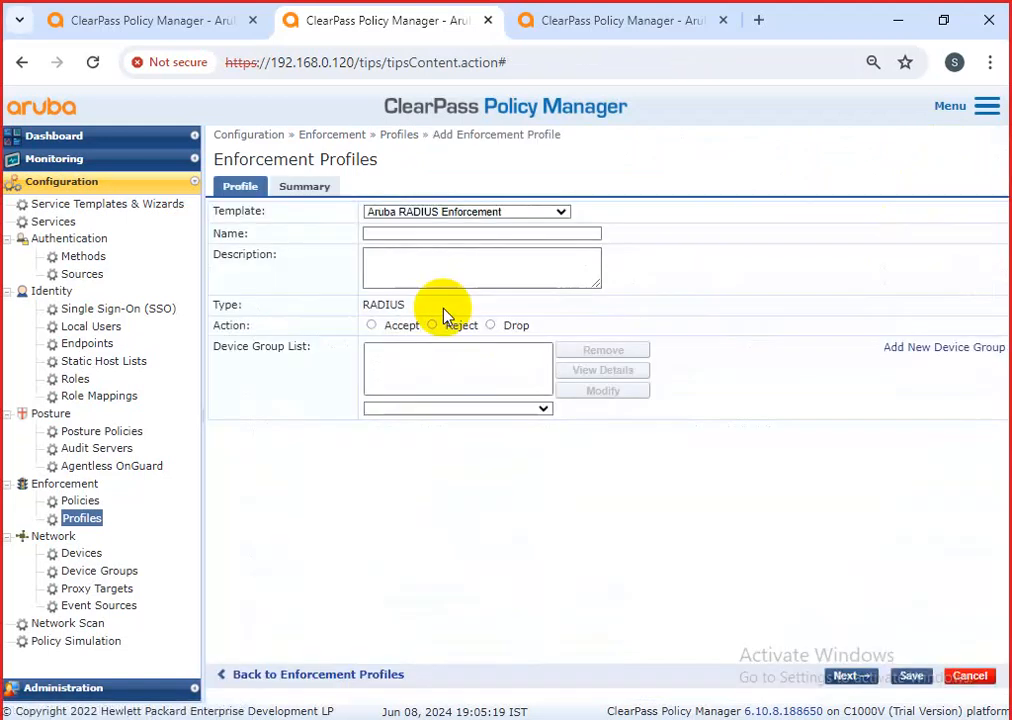
click(425, 212)
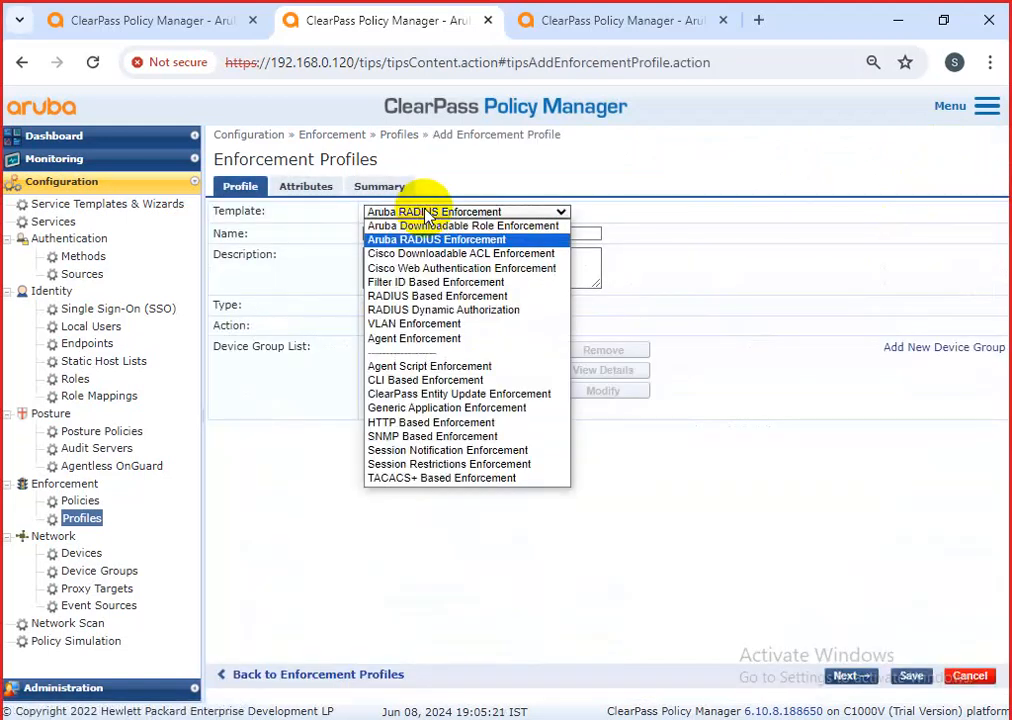
click(437, 298)
Name the new enforcement profile cisco-switch.
click(384, 232)
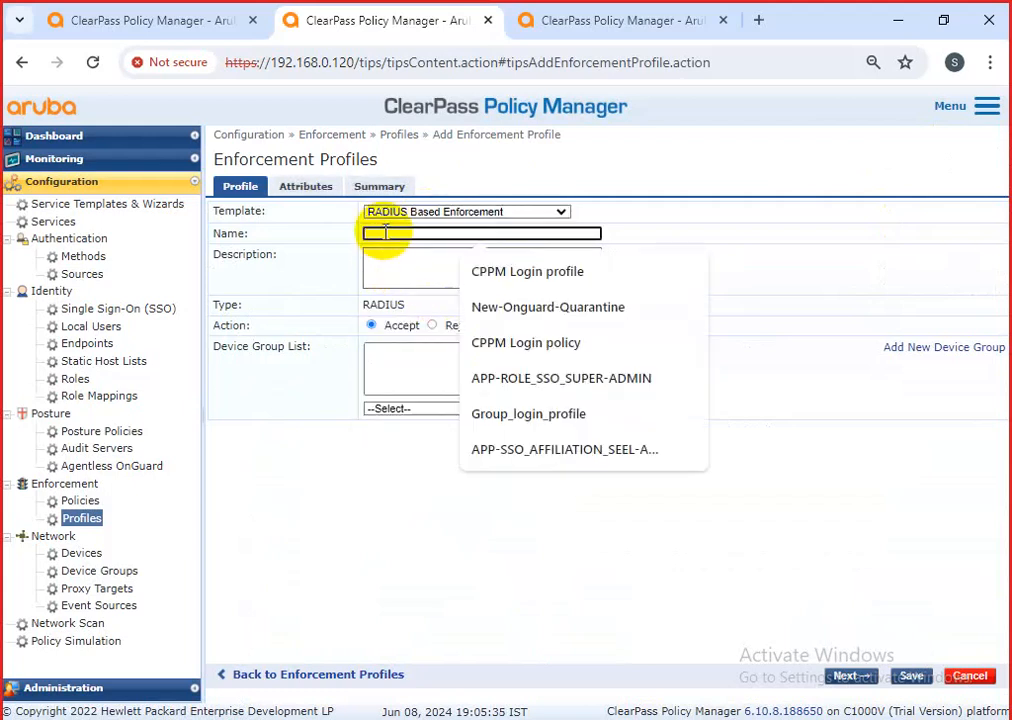
text(c)
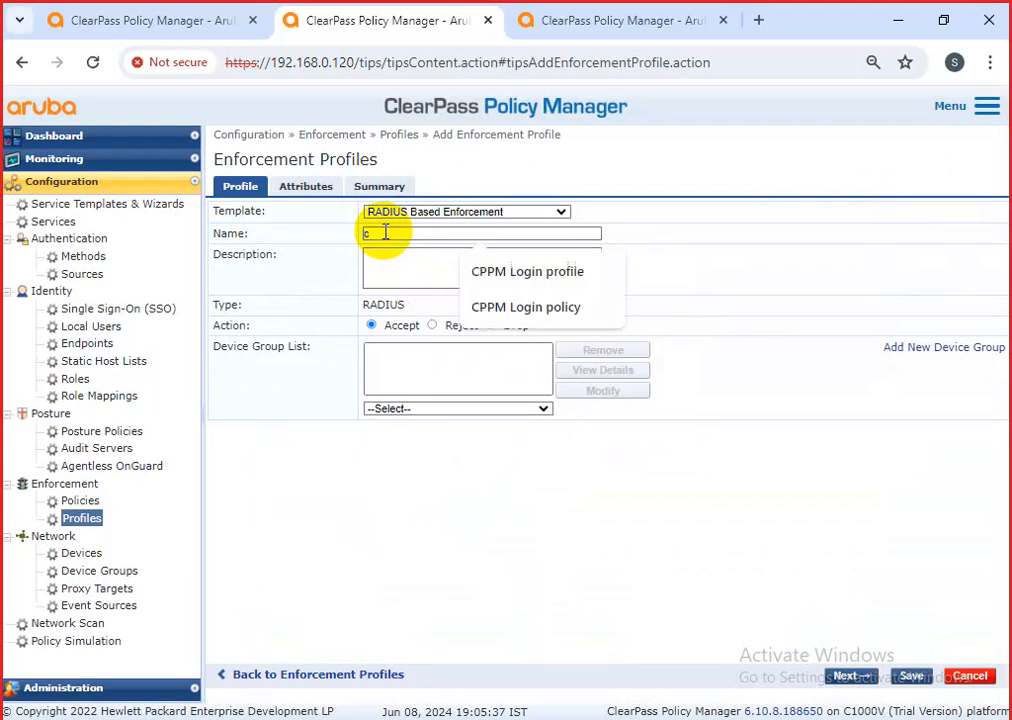
key(F12)
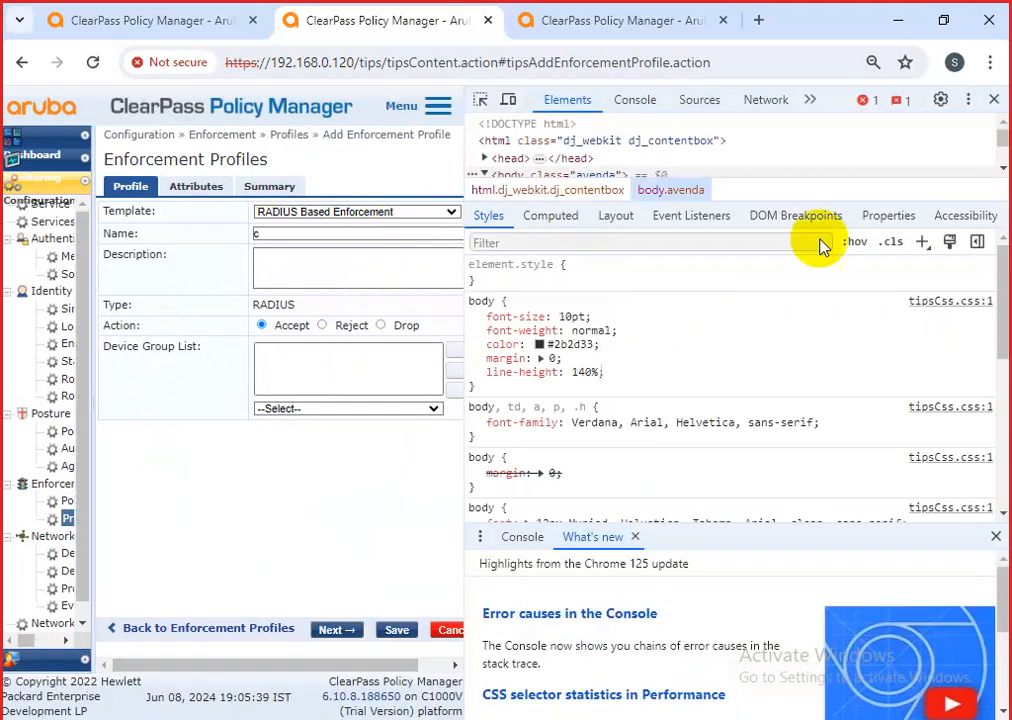
click(994, 99)
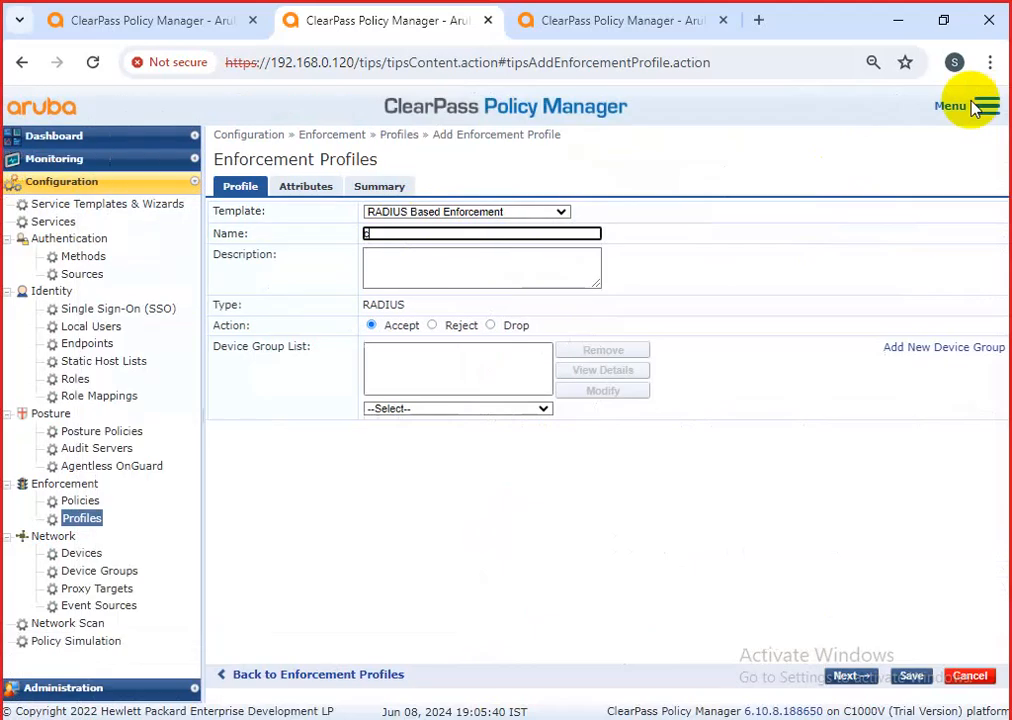
click(419, 238)
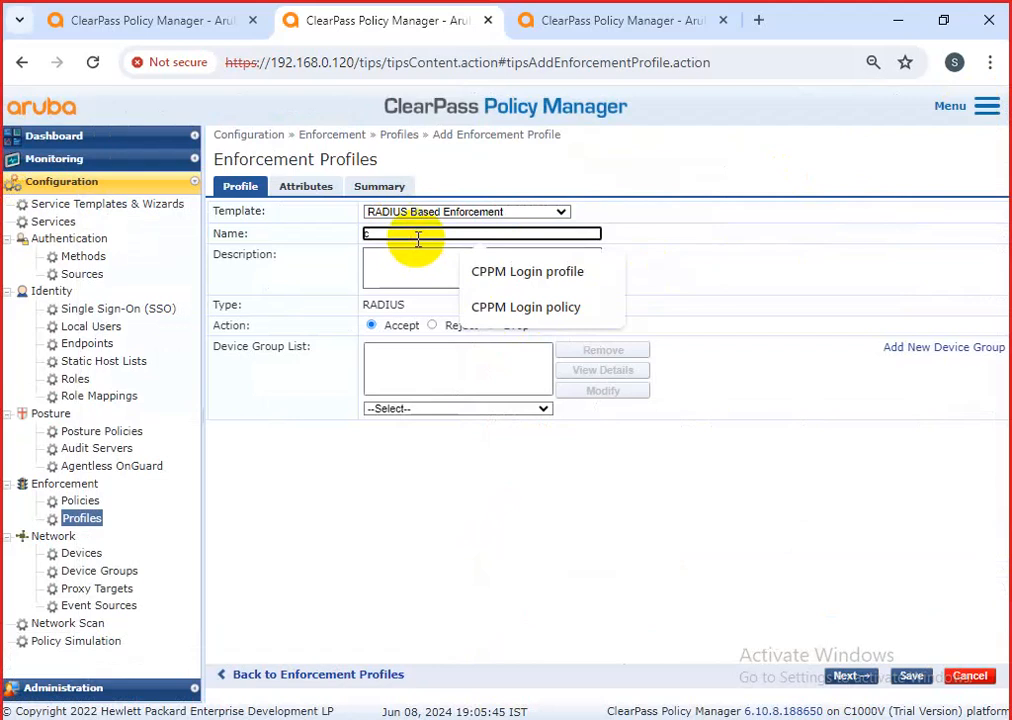
key(BackSpace)
text(cisco-switch)
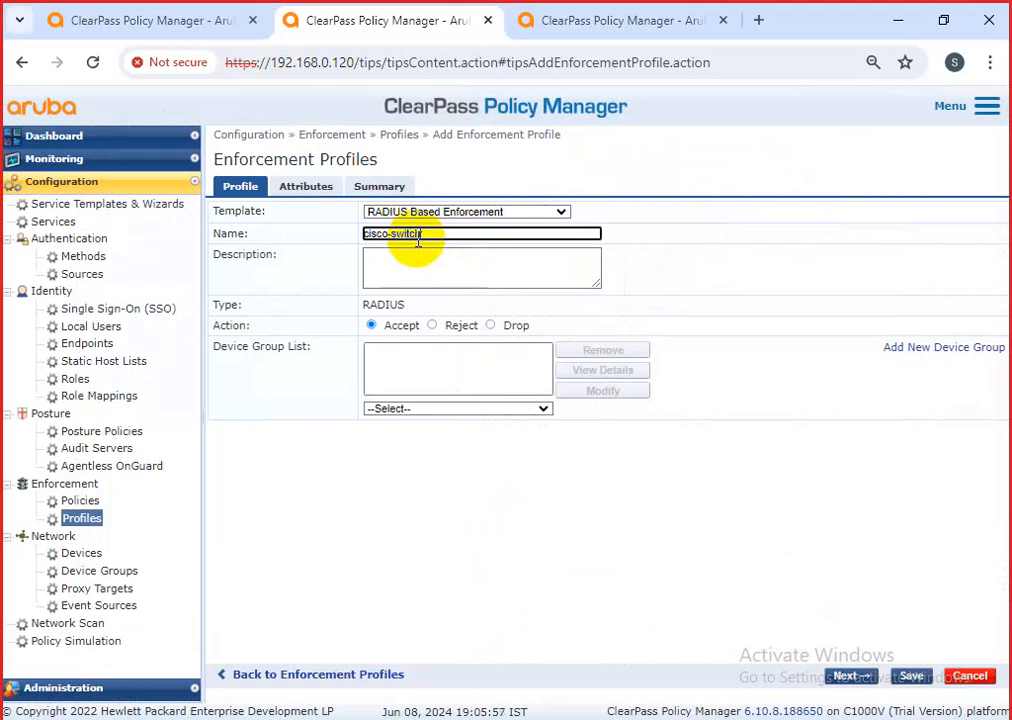
click(437, 213)
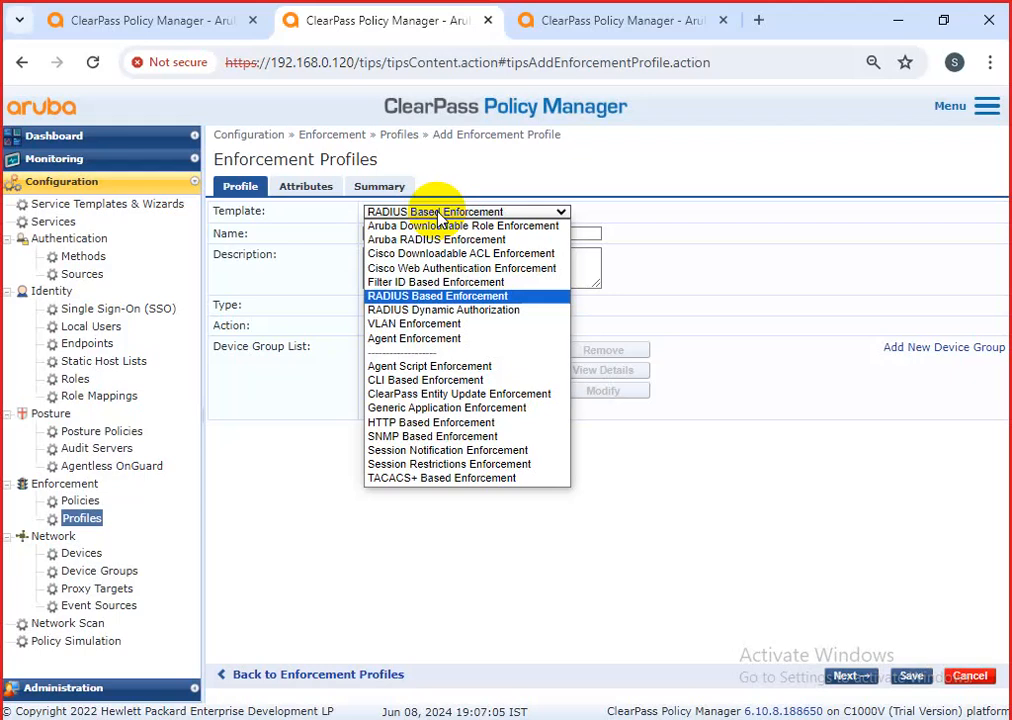
Keep the RADIUS Based Enforcement template and extend the name to cisco-switch-dot1x.
click(422, 297)
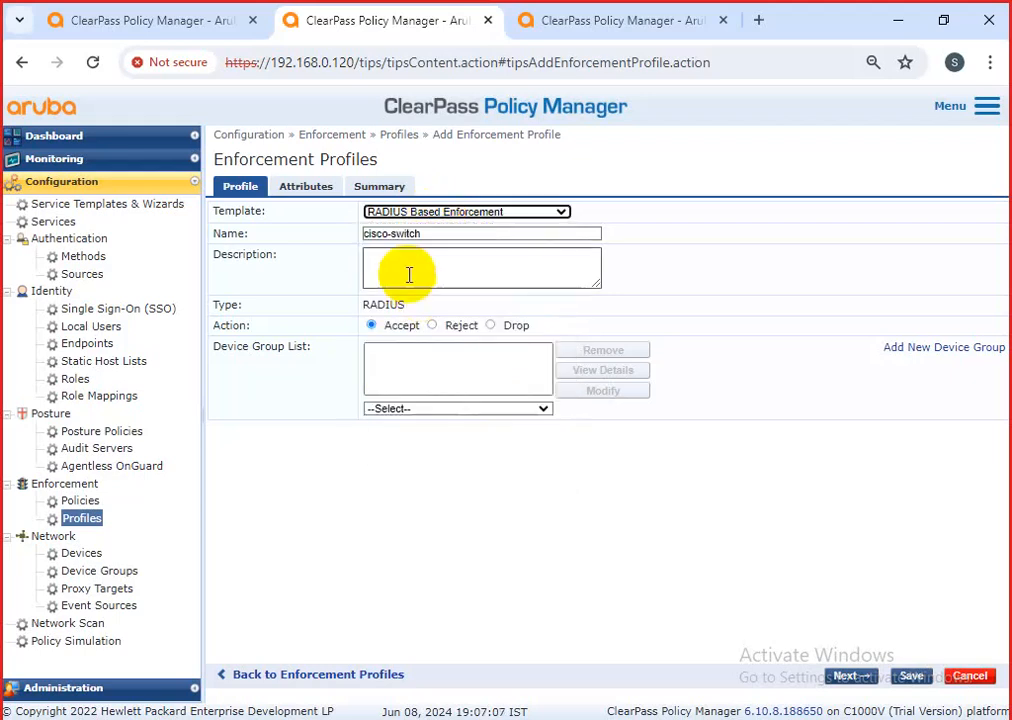
click(425, 234)
text(-dot1x)
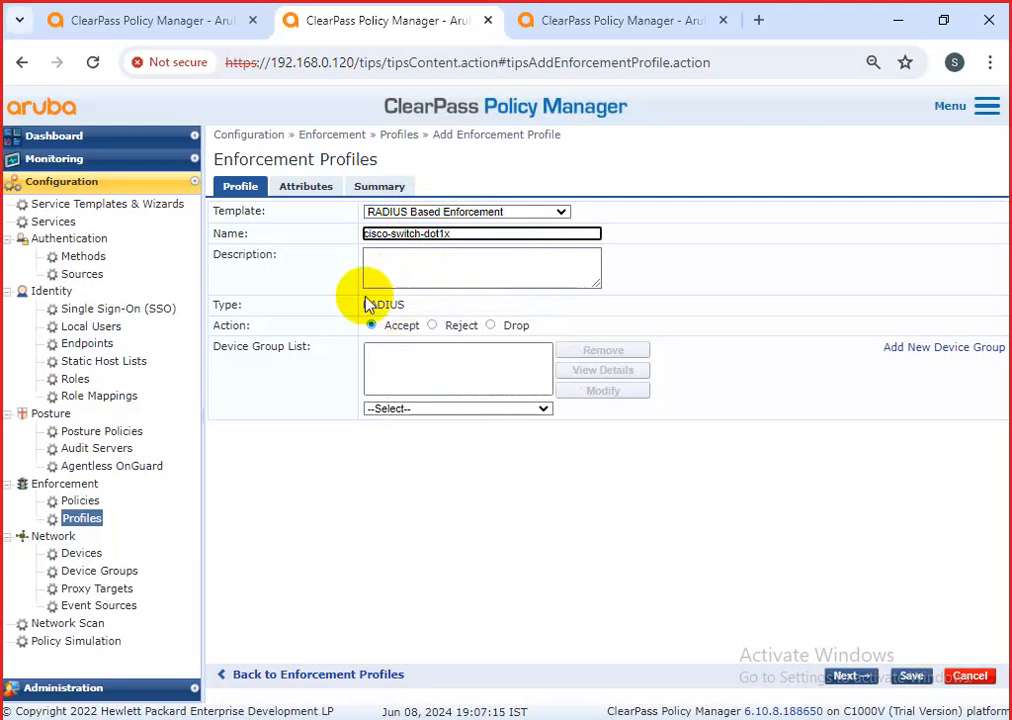
drag(330, 348, 218, 347)
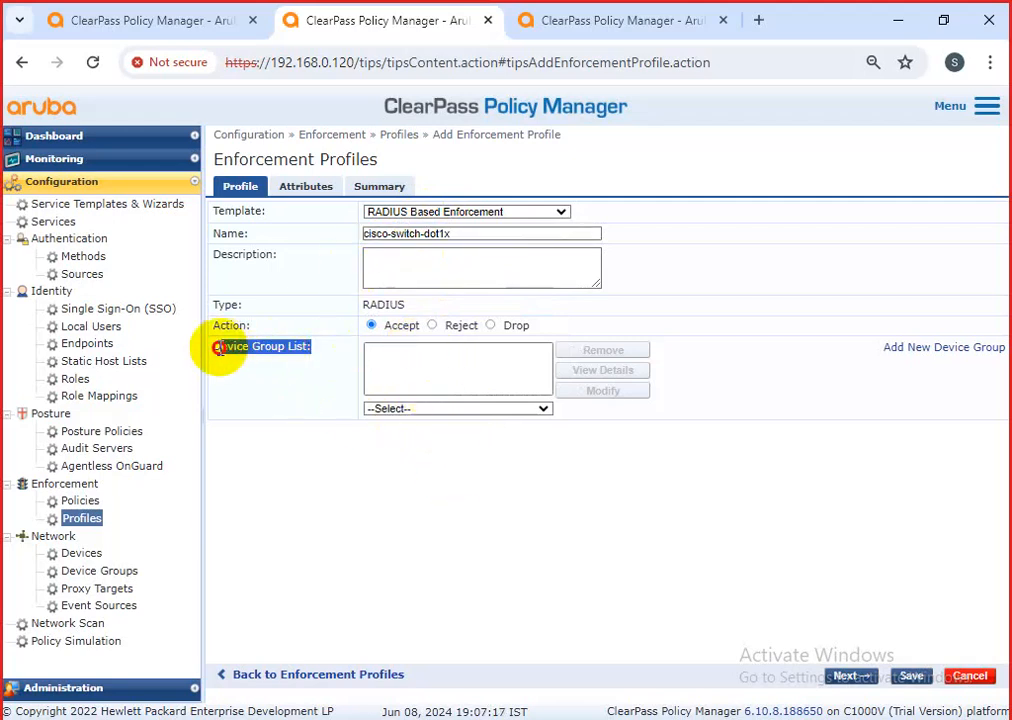
click(420, 412)
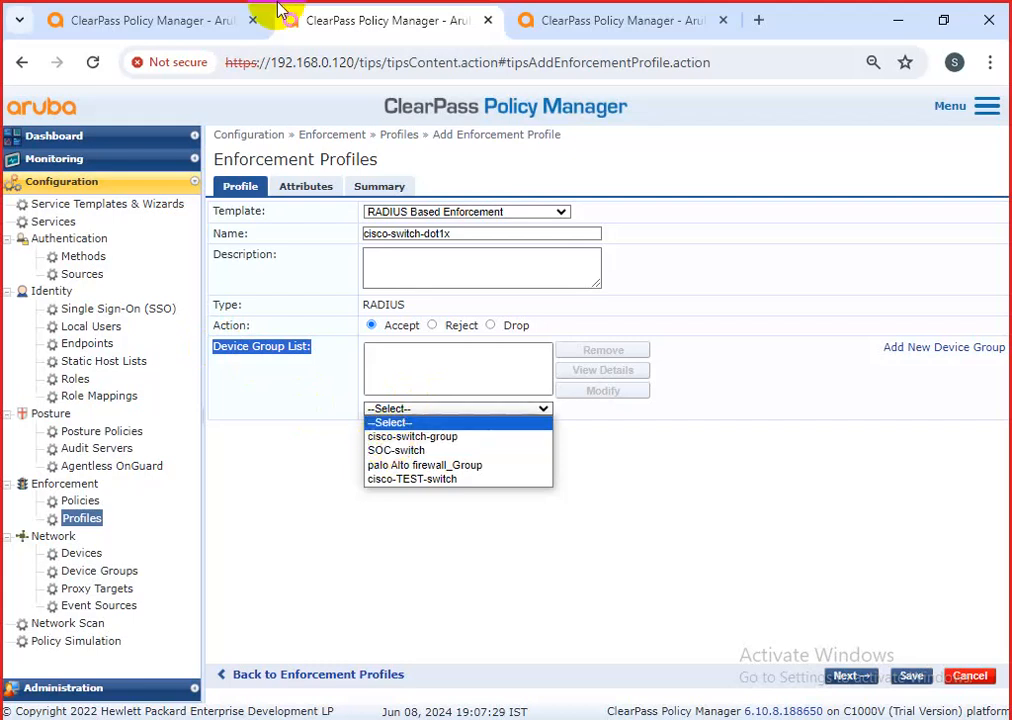
Add cisco-switch-group as the profile's device group with the action left on Accept.
click(436, 437)
click(450, 373)
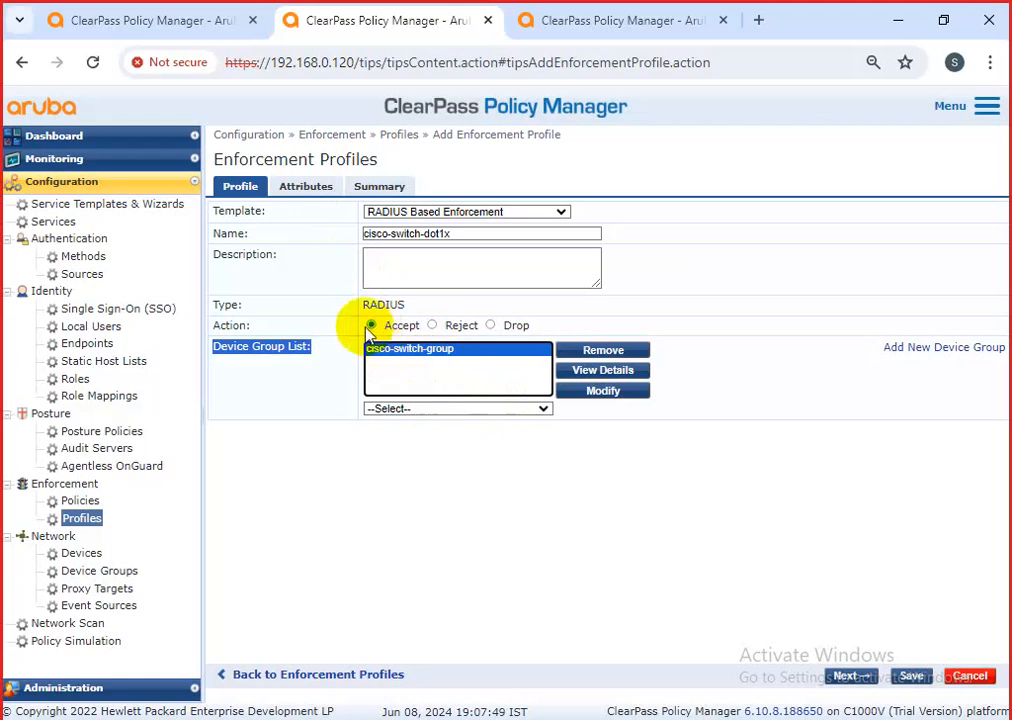
click(457, 329)
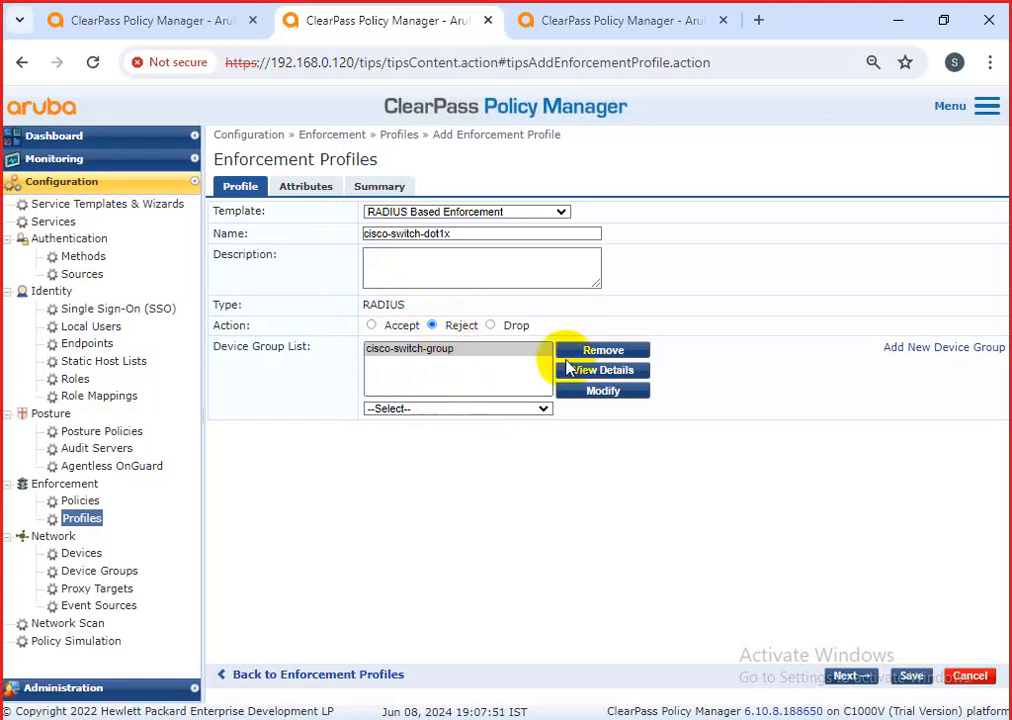
click(490, 326)
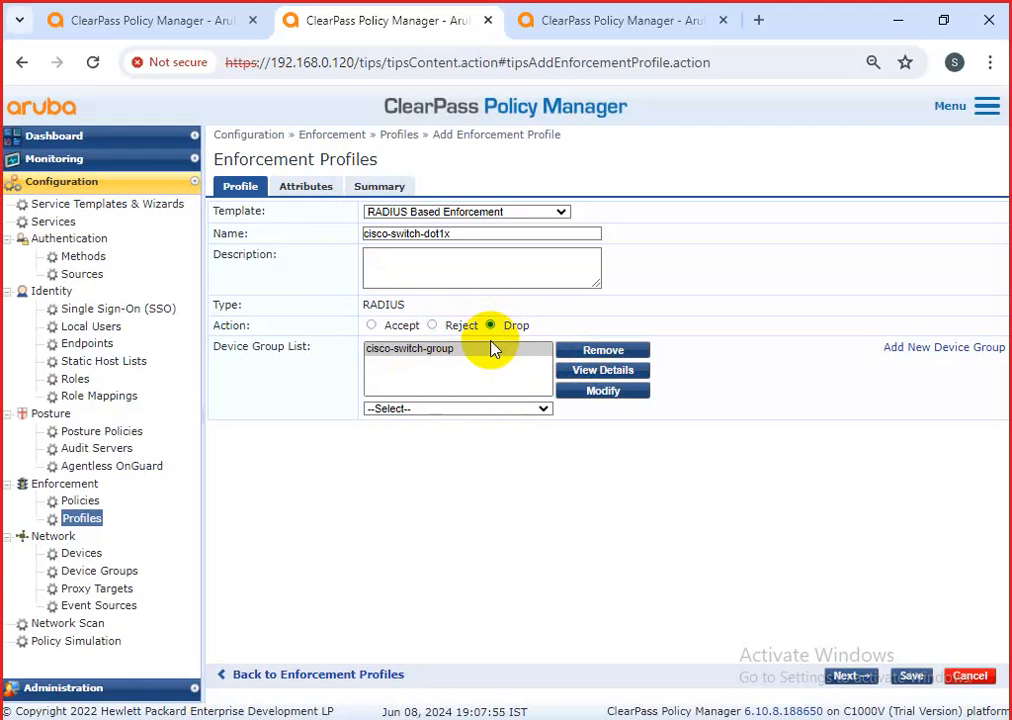
click(372, 326)
click(330, 192)
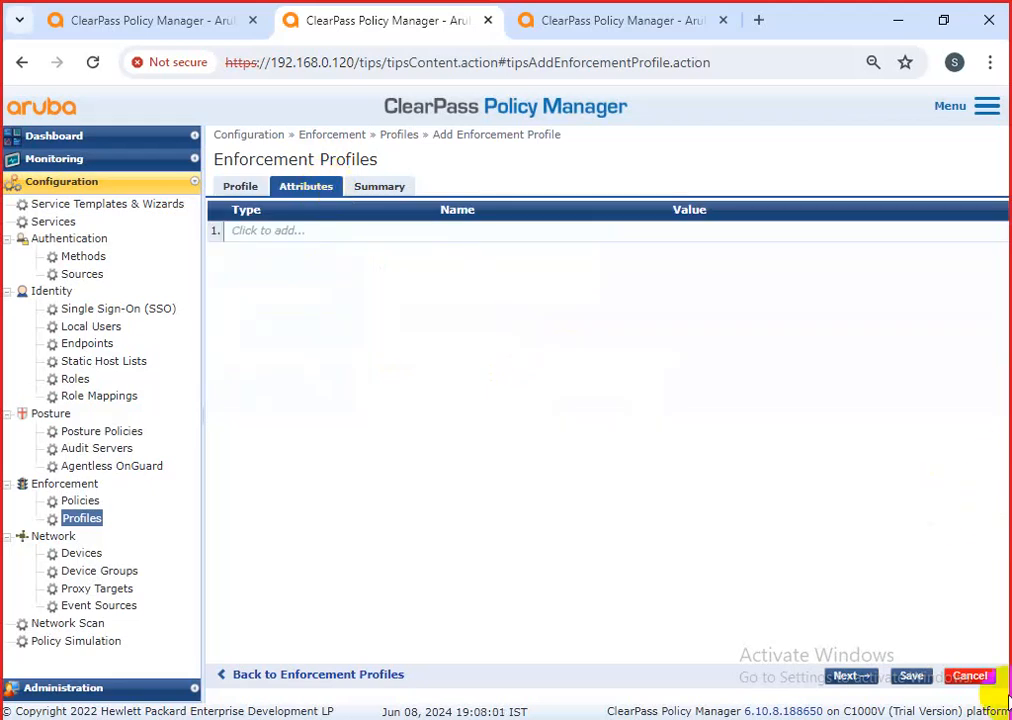
Add a first attribute row and try entering 'tips' as its type.
click(288, 232)
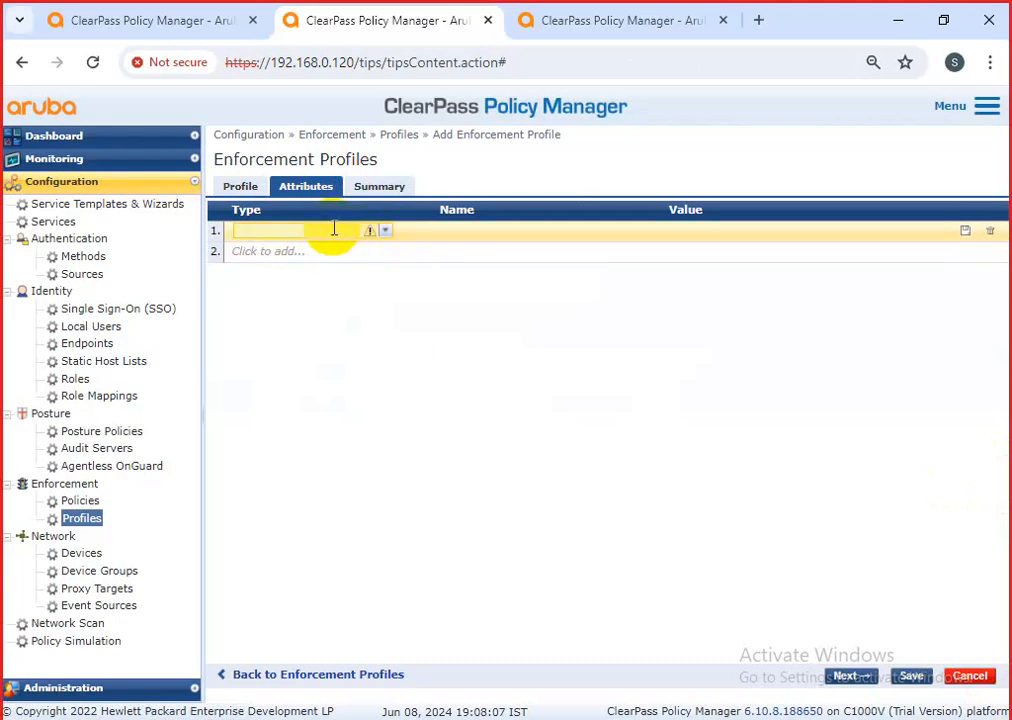
text(ti)
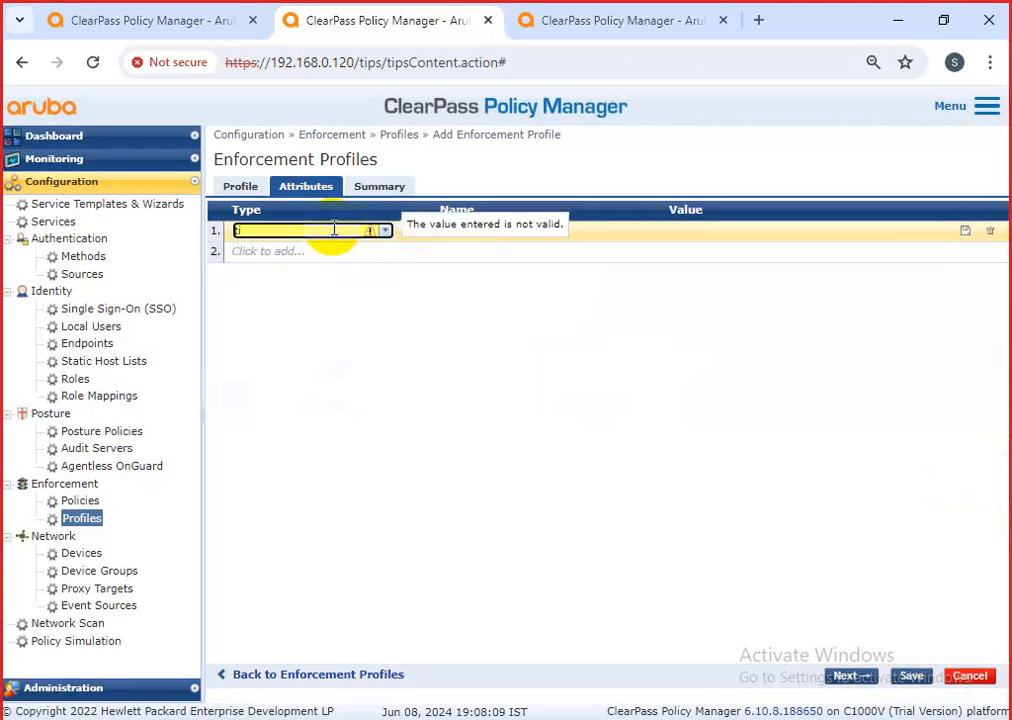
key(BackSpace)
key(BackSpace)
text(ti)
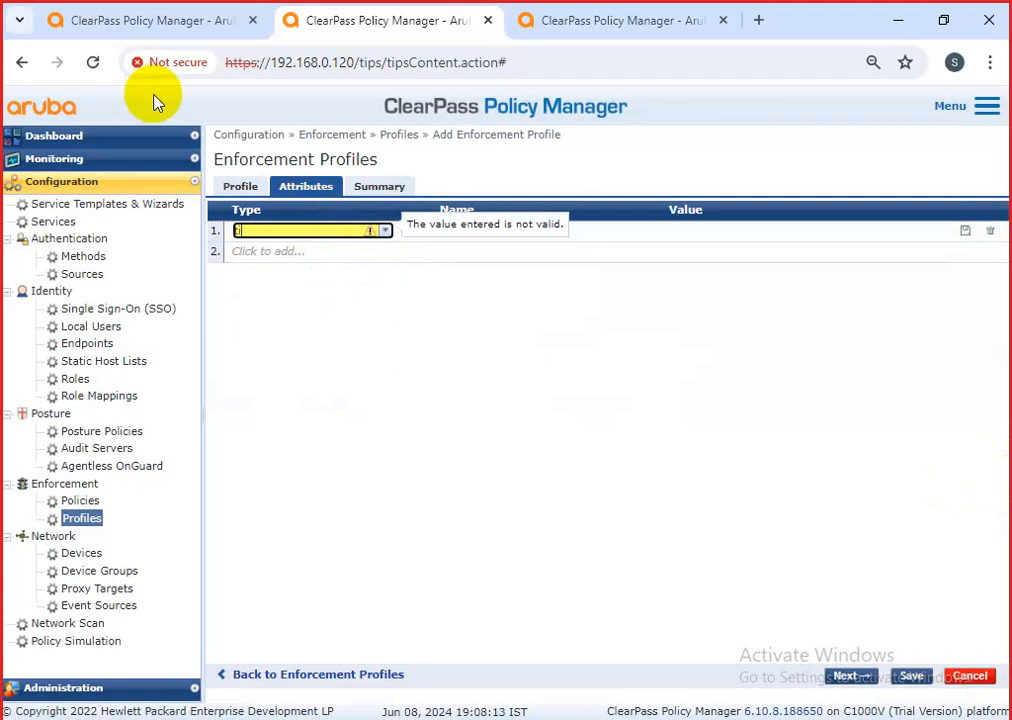
key(BackSpace)
key(BackSpace)
text(tip)
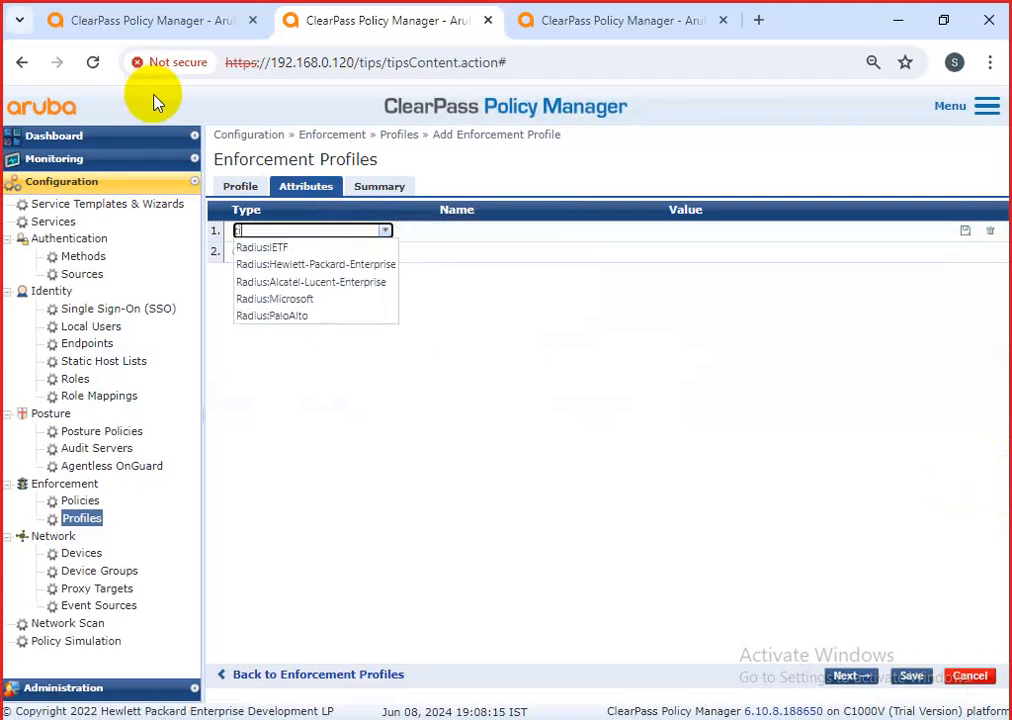
text(s)
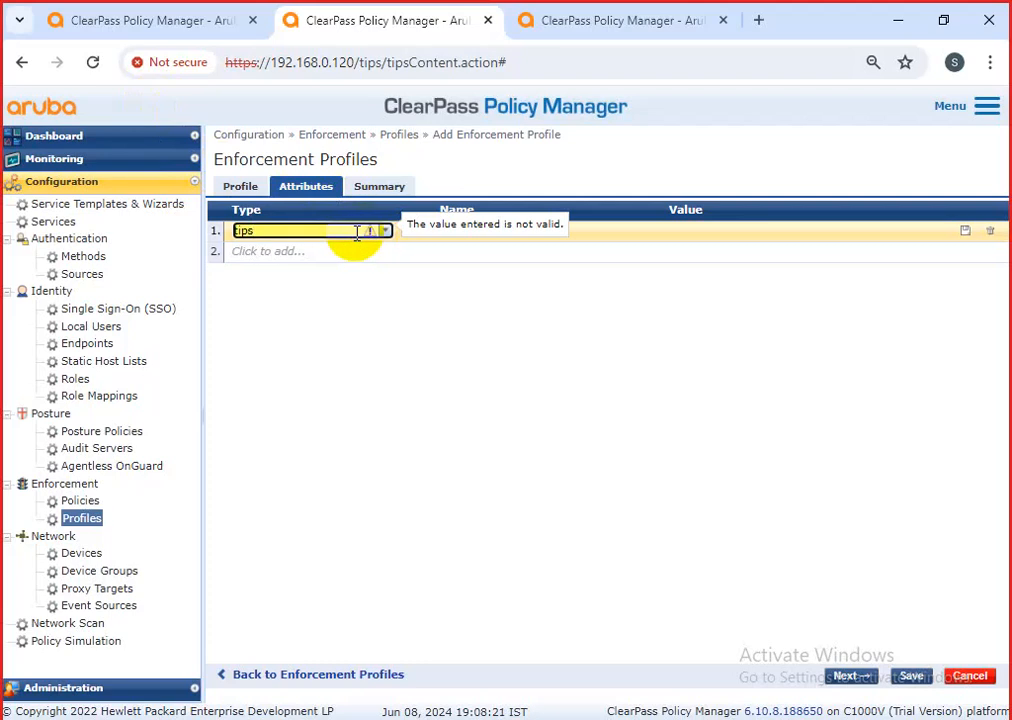
key(BackSpace)
key(BackSpace)
key(BackSpace)
key(BackSpace)
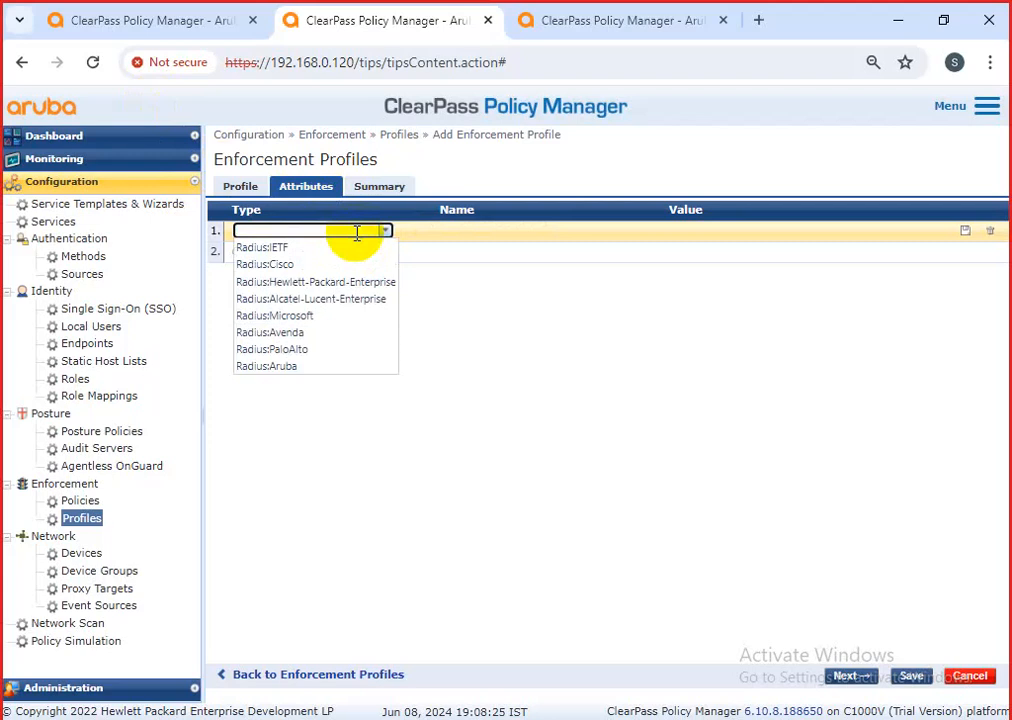
text(ti)
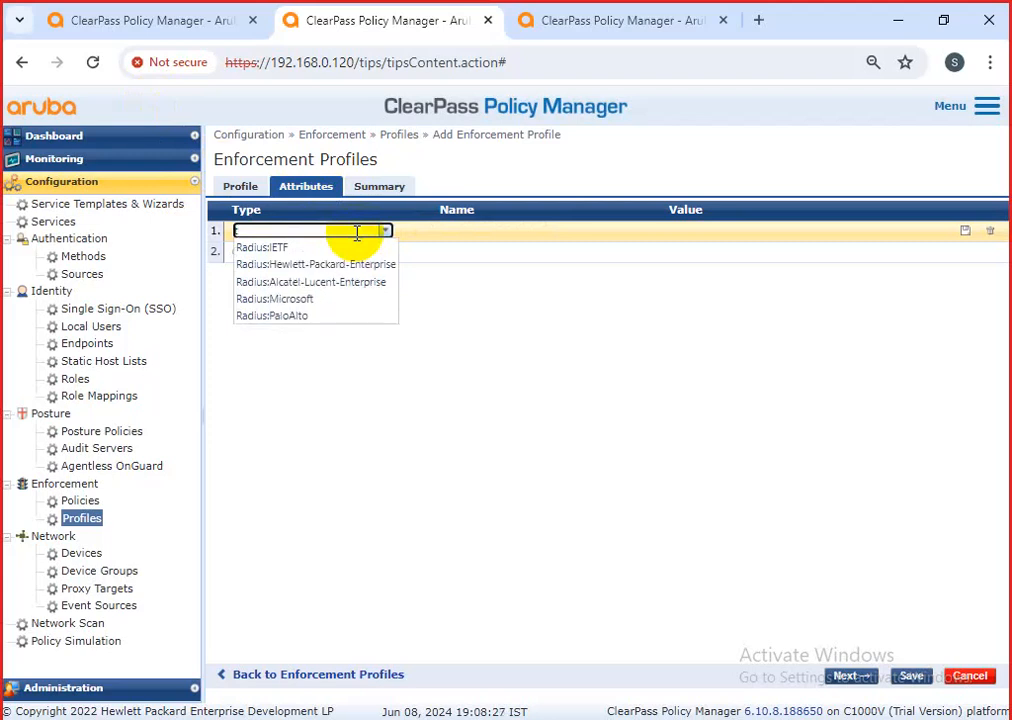
text(ps)
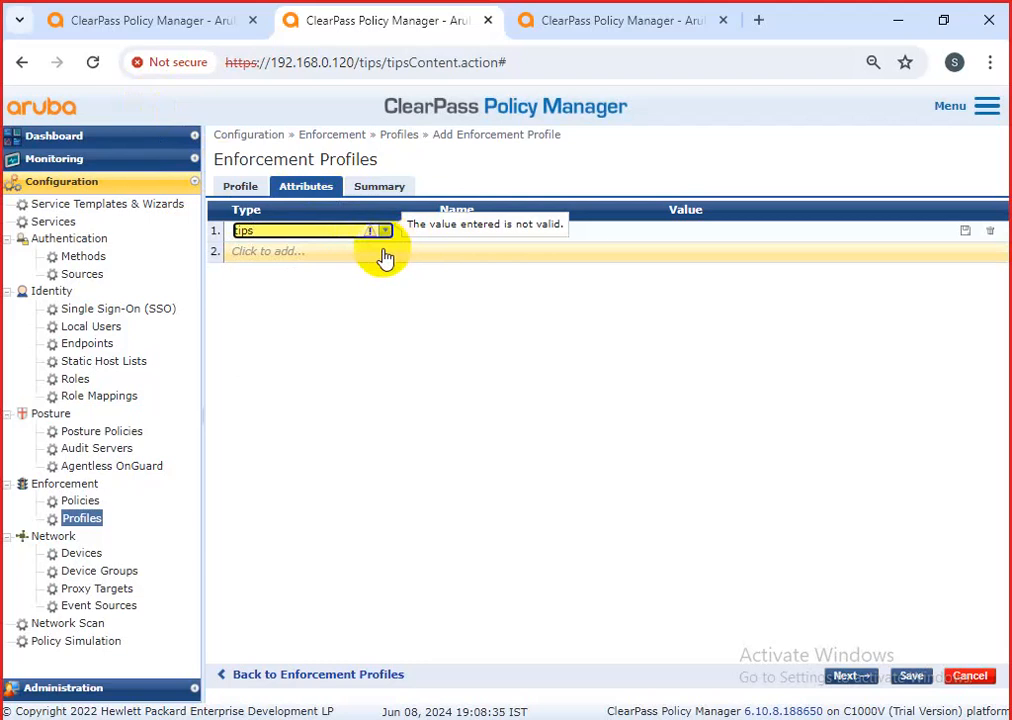
click(384, 231)
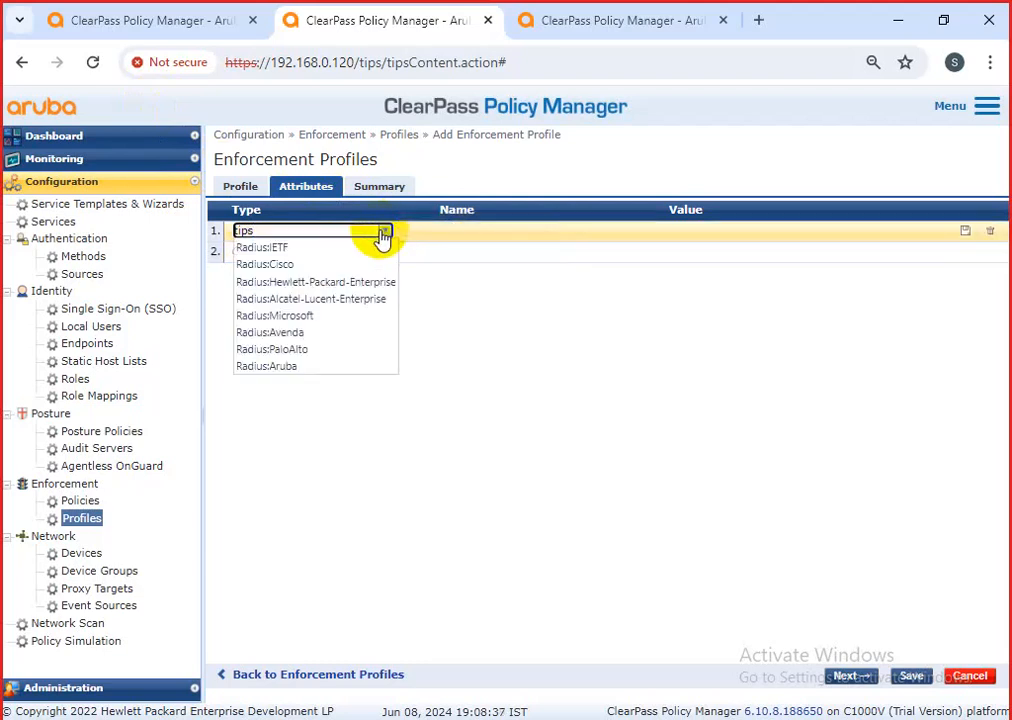
Set the attribute type to Radius:Cisco and page through its attribute names.
click(330, 265)
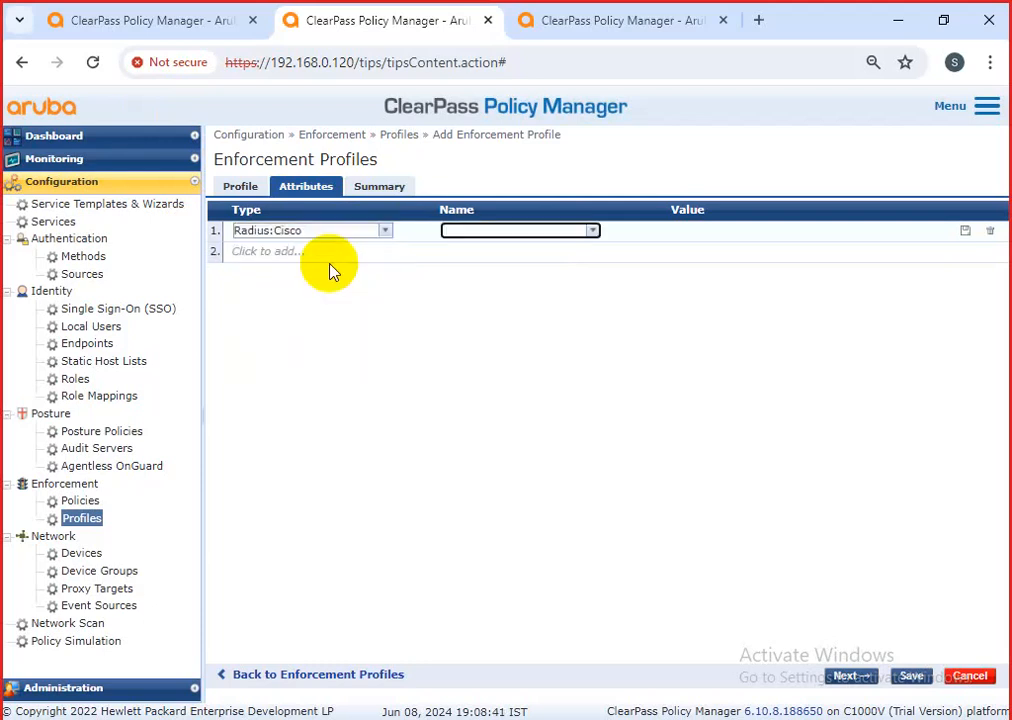
click(592, 232)
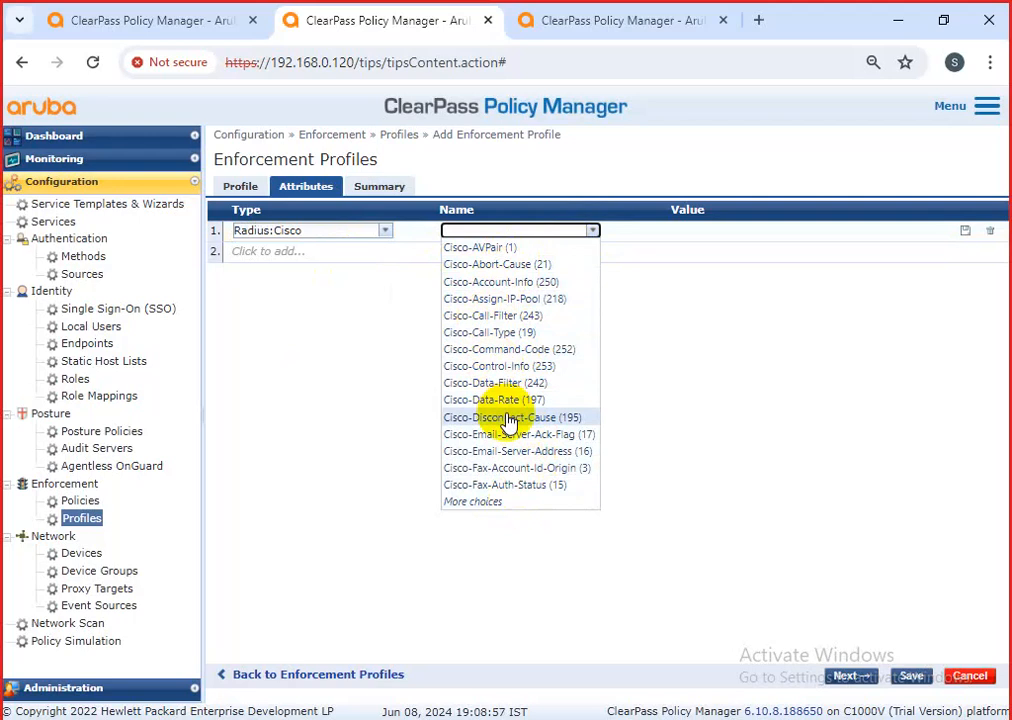
click(478, 501)
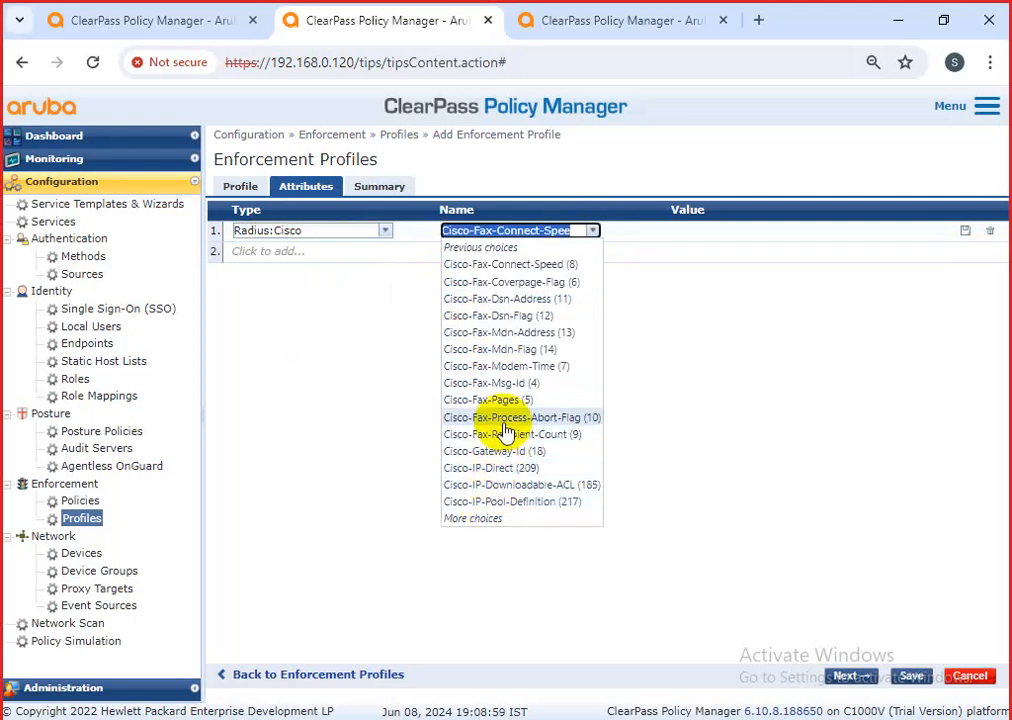
click(518, 519)
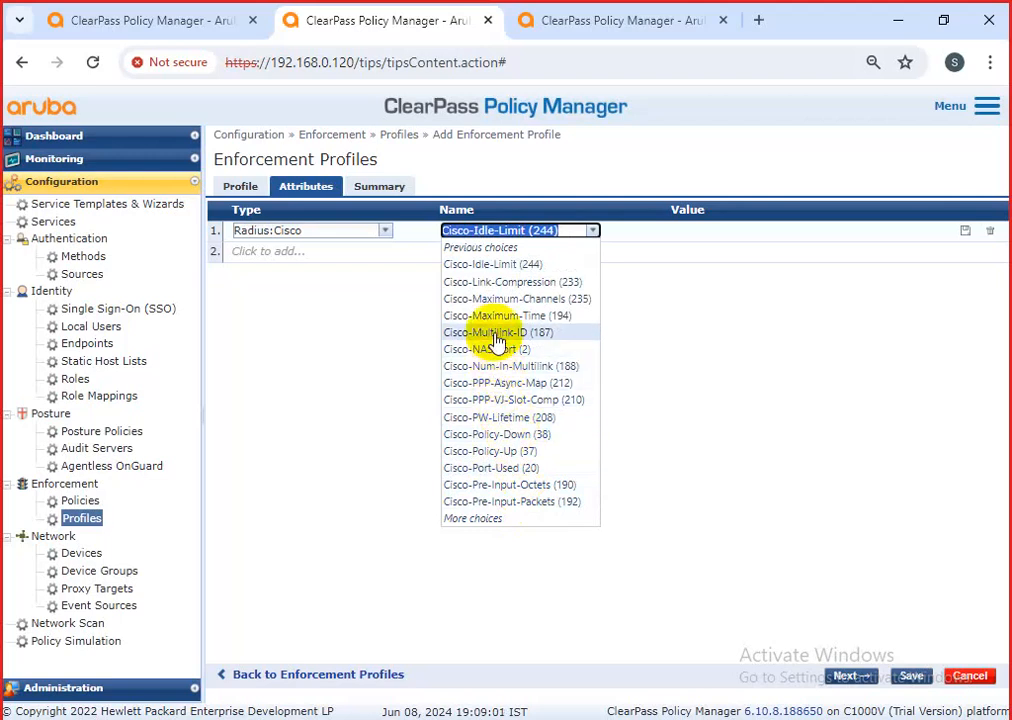
click(477, 519)
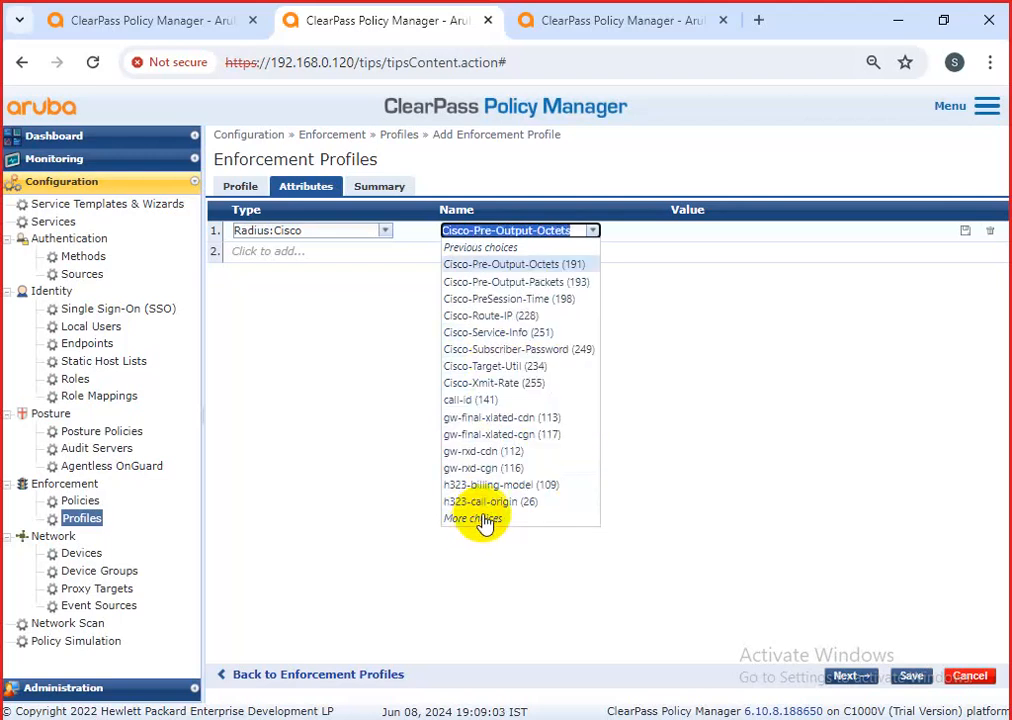
click(506, 520)
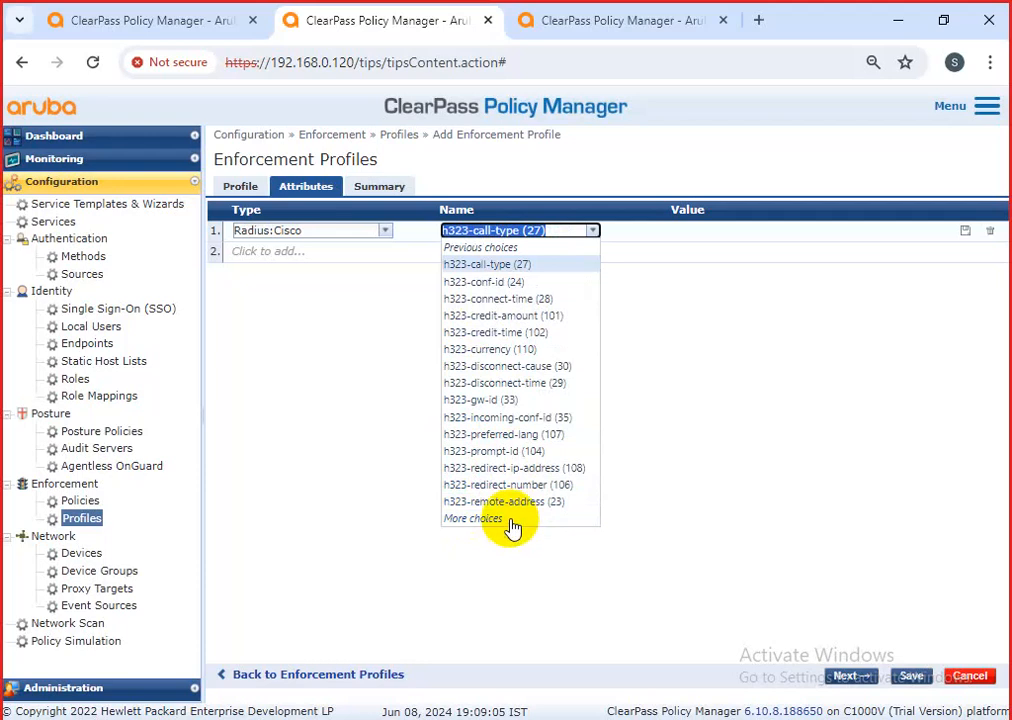
click(506, 520)
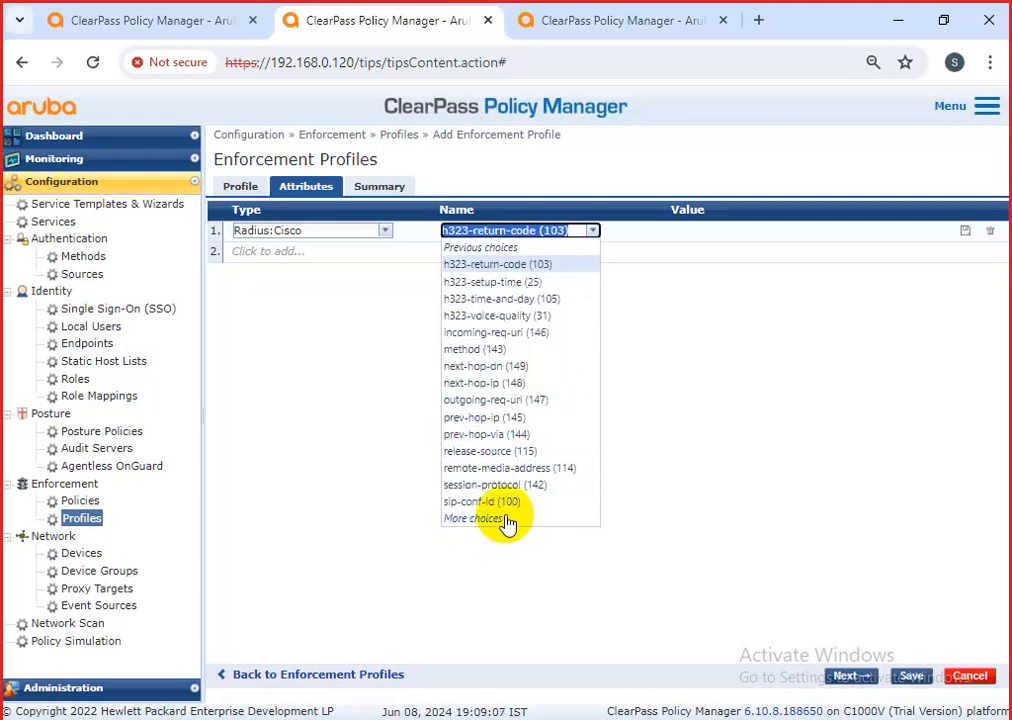
click(506, 521)
Pick Cisco-IP-Pool-Definition (217) as the provisional attribute name.
click(592, 232)
click(536, 236)
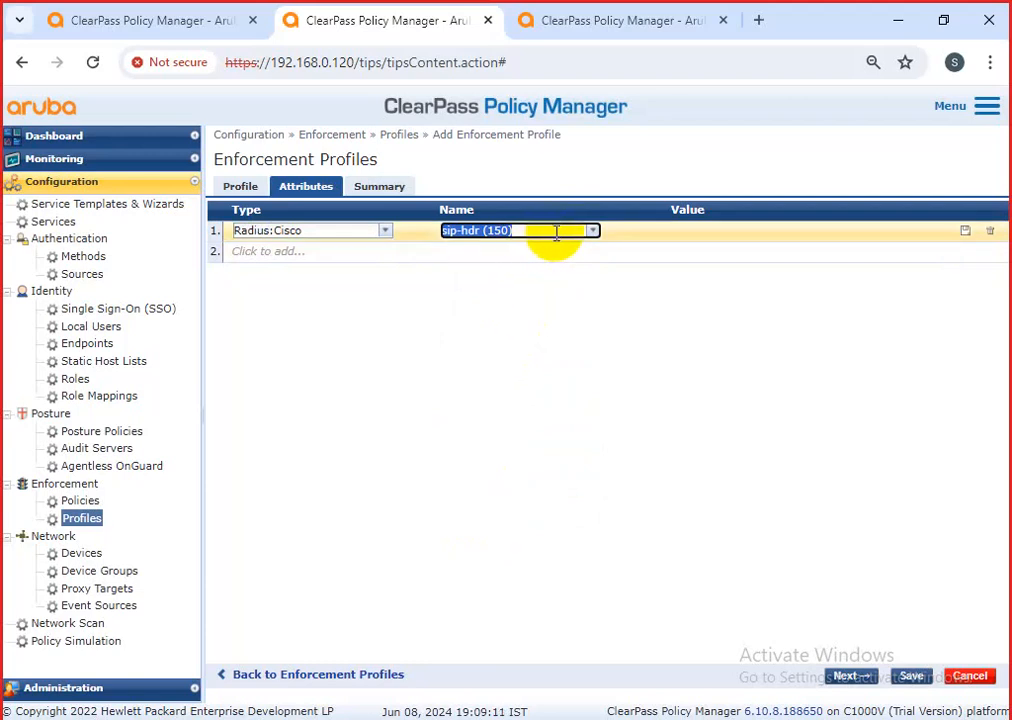
key(BackSpace)
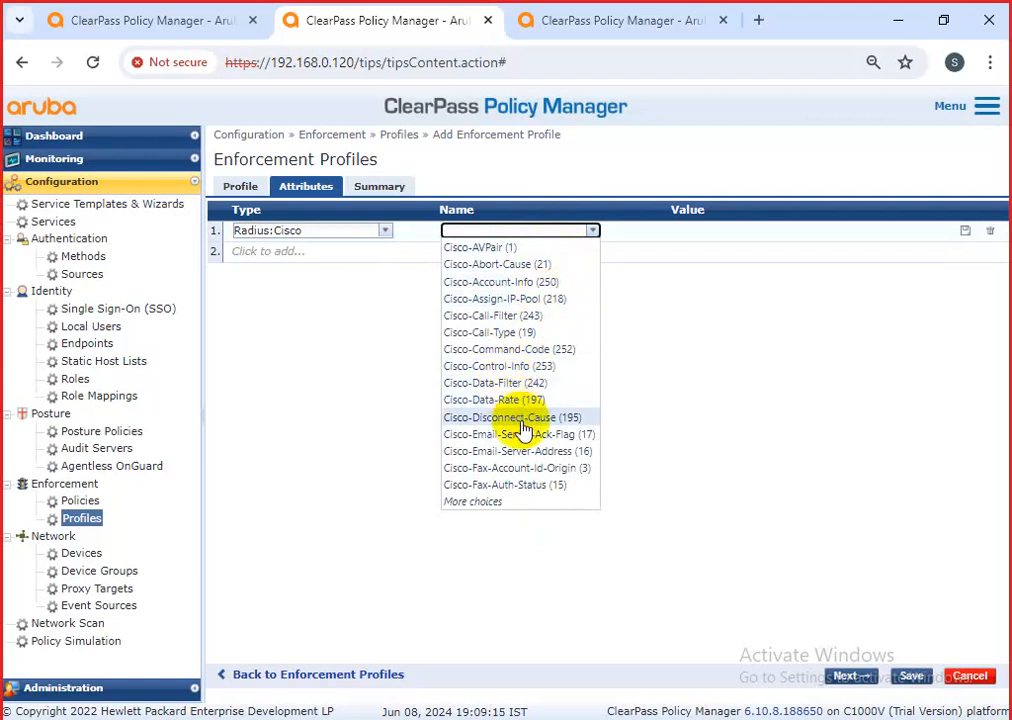
click(501, 502)
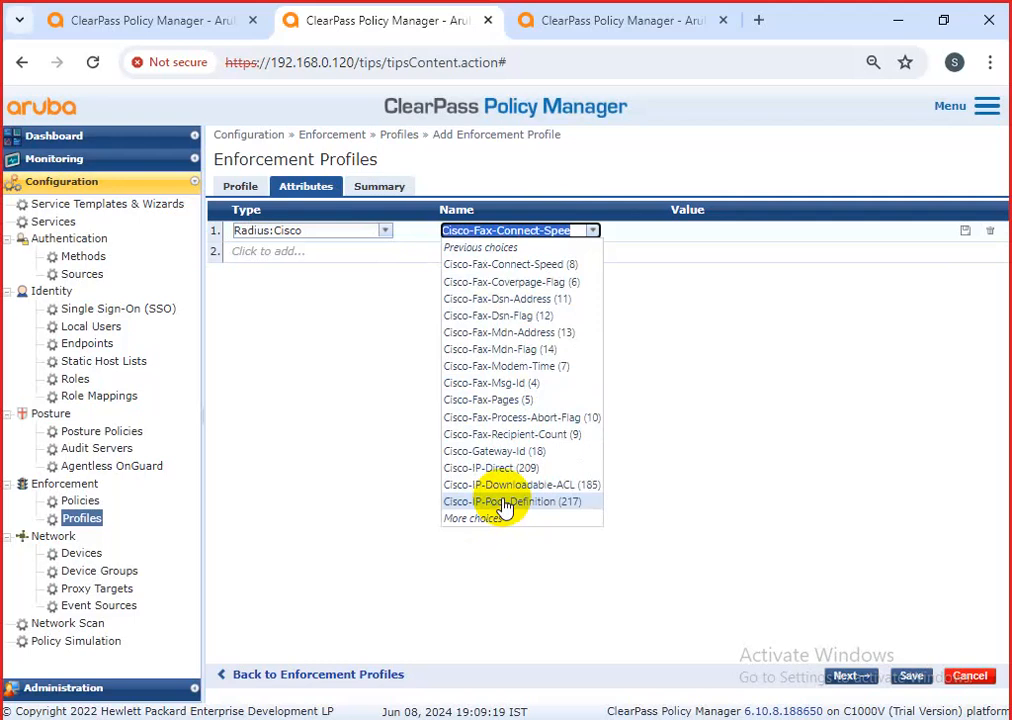
click(506, 502)
click(592, 232)
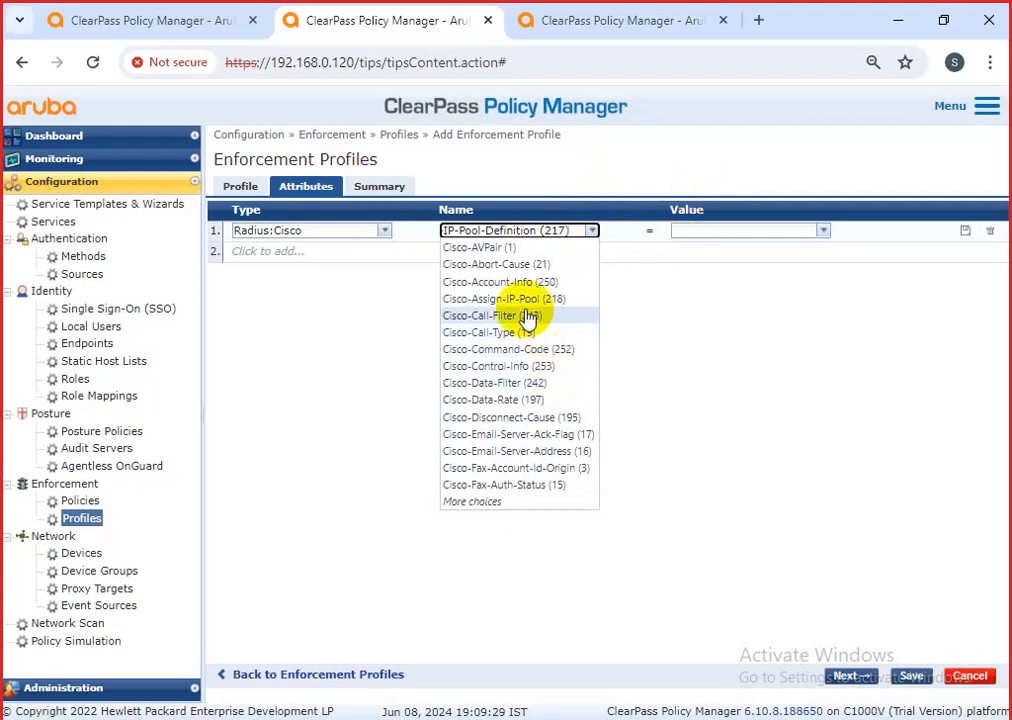
click(472, 502)
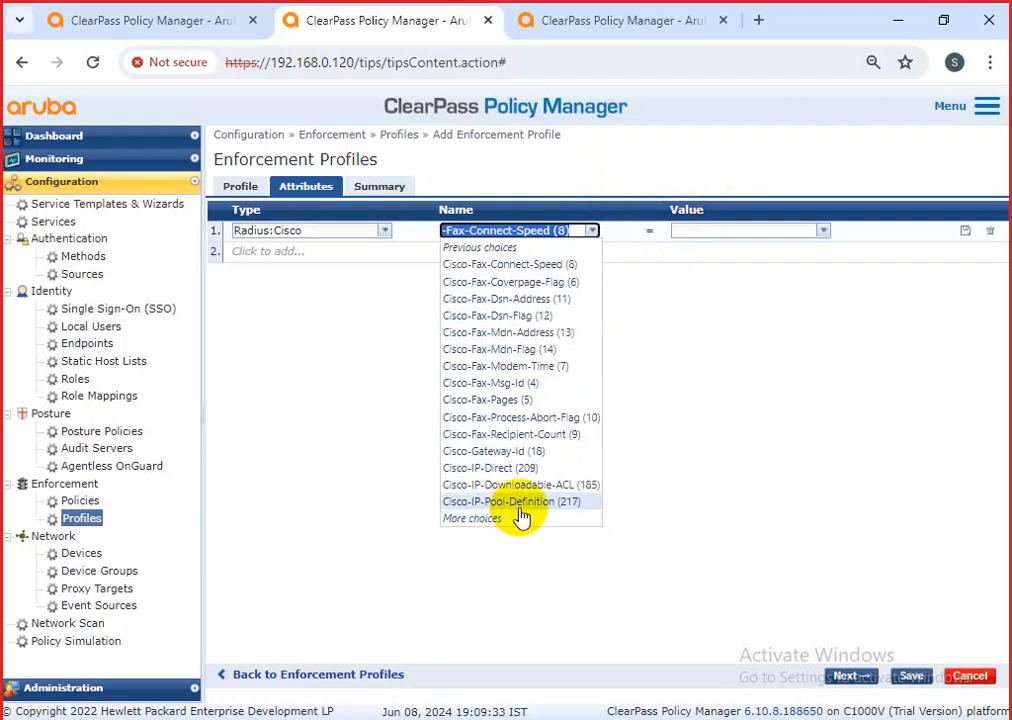
Make the attribute Cisco-IP-Downloadable-ACL with value 192.168.10.10/24 ip deny and save the row.
click(518, 485)
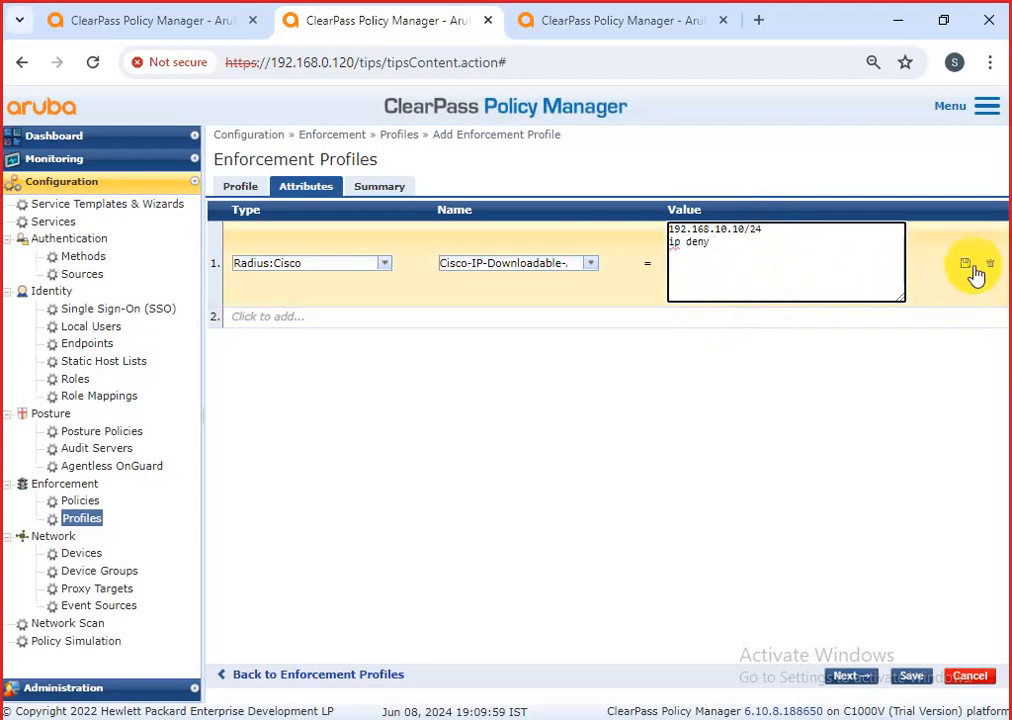
click(967, 265)
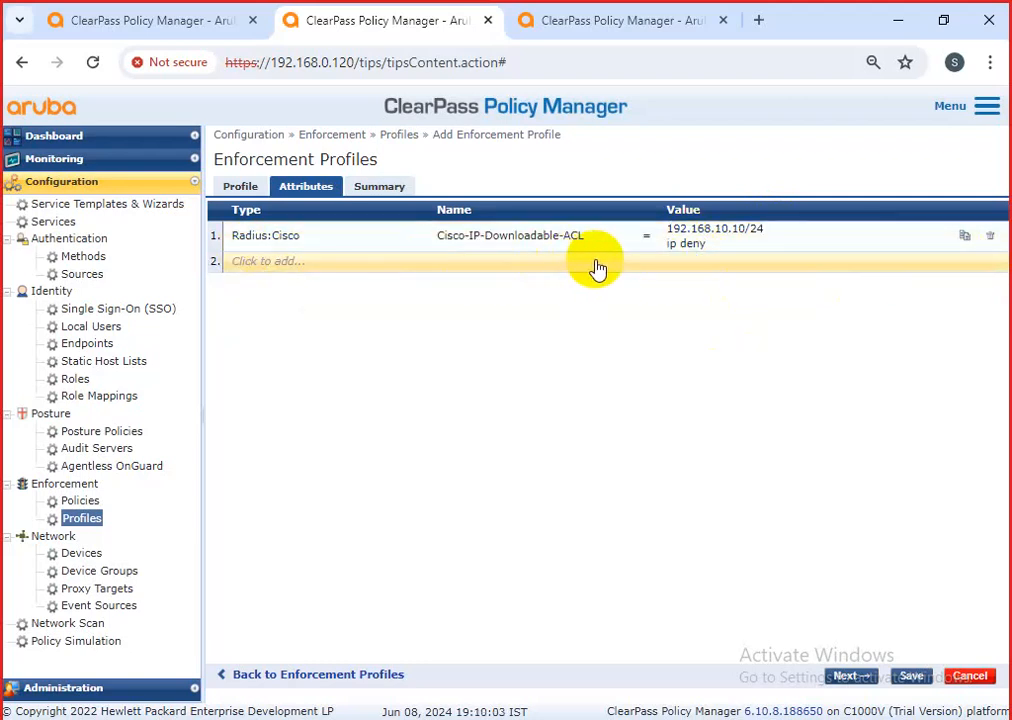
drag(449, 253, 590, 249)
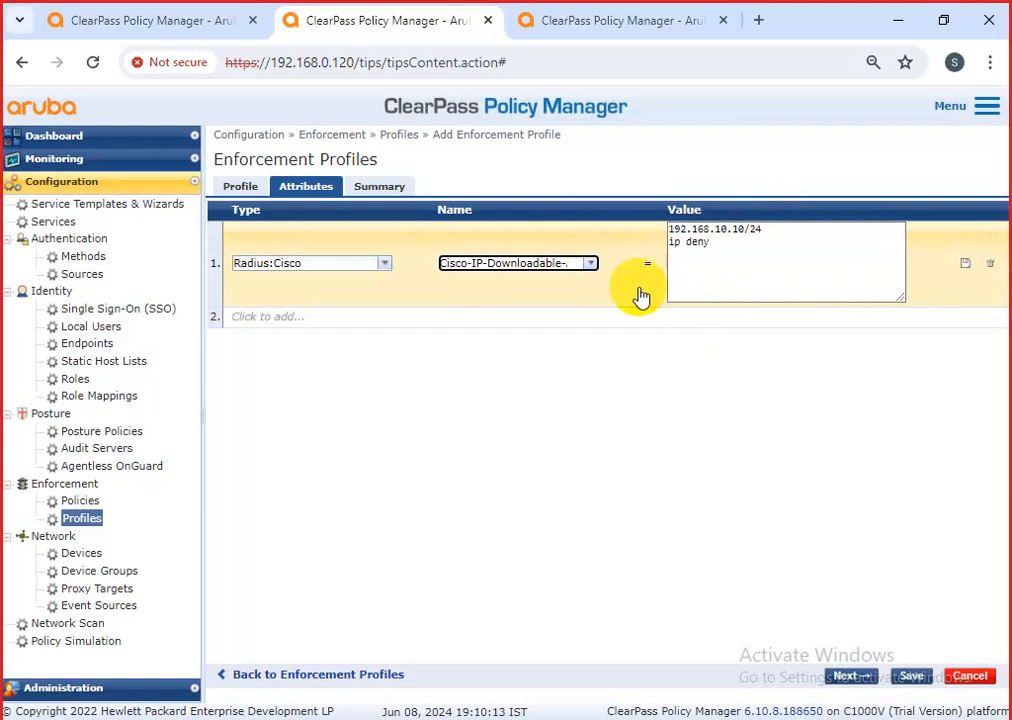
Discard the new profile and open the Cisco_Quarantine_ACL profile's attributes.
click(962, 675)
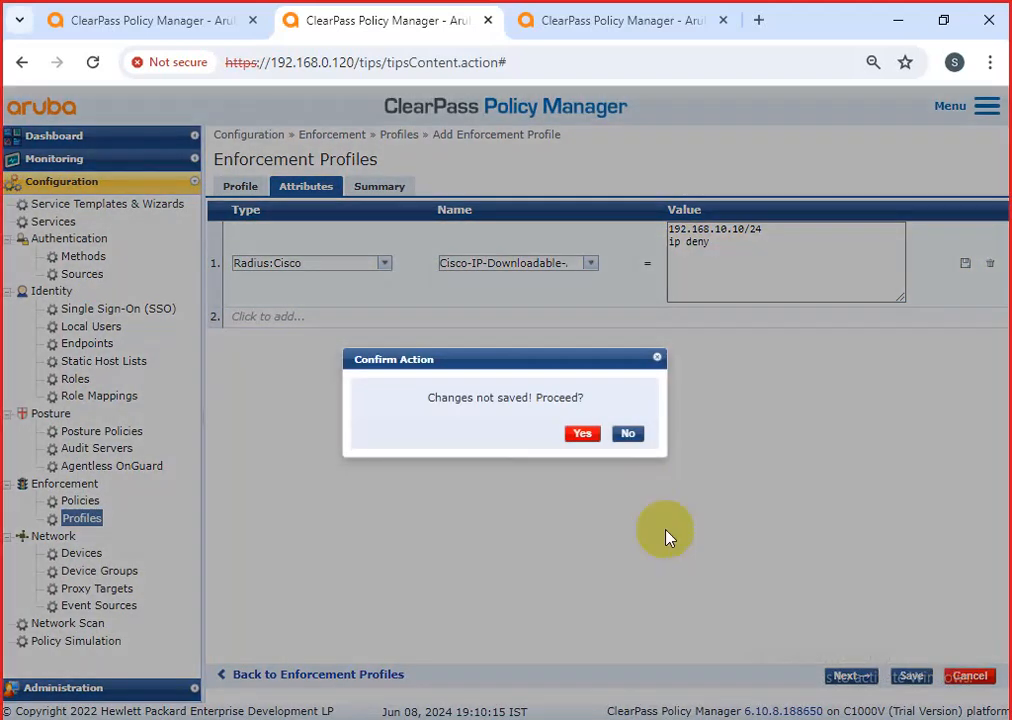
click(582, 434)
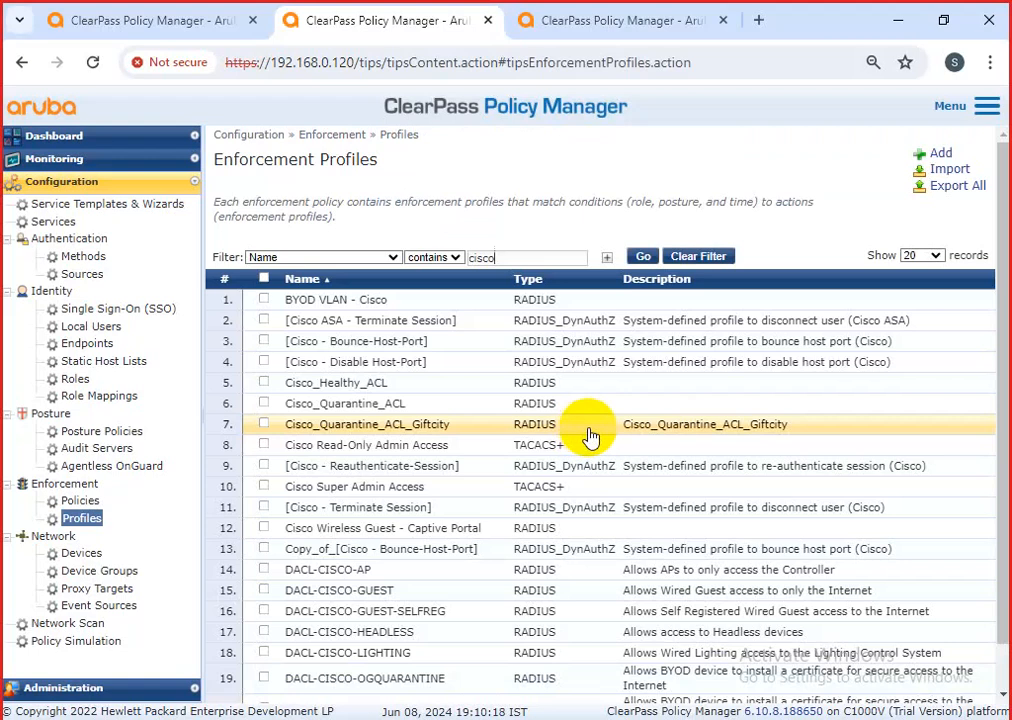
click(375, 403)
click(392, 186)
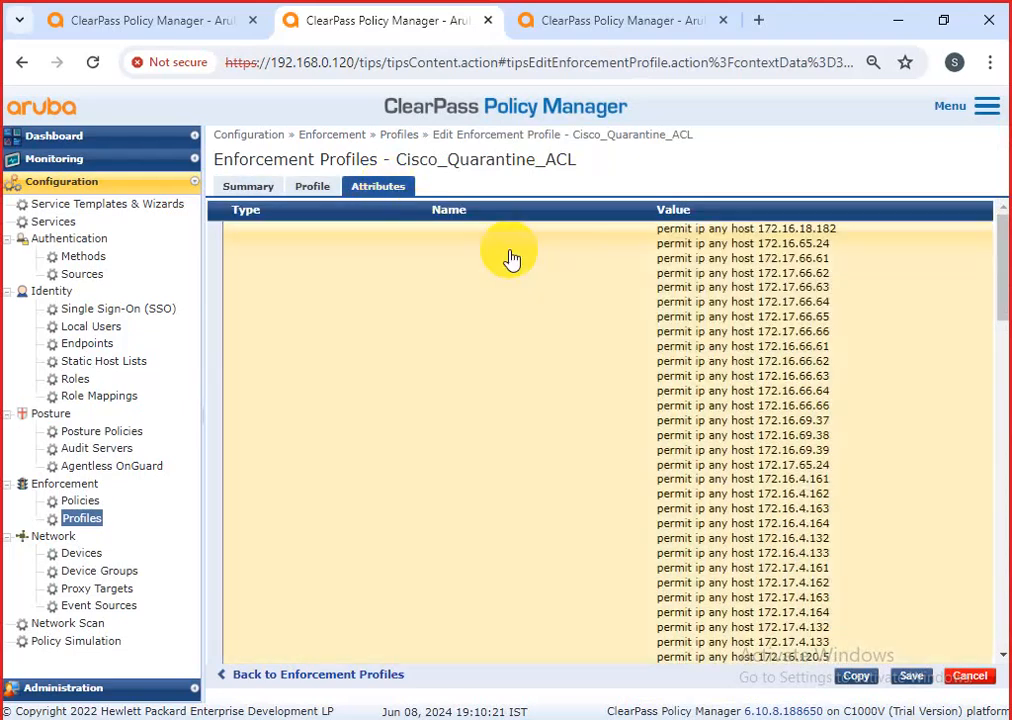
Copy all ACL entries from its Value box and launch a blank Notepad.
click(700, 292)
click(710, 294)
key(ctrl+a)
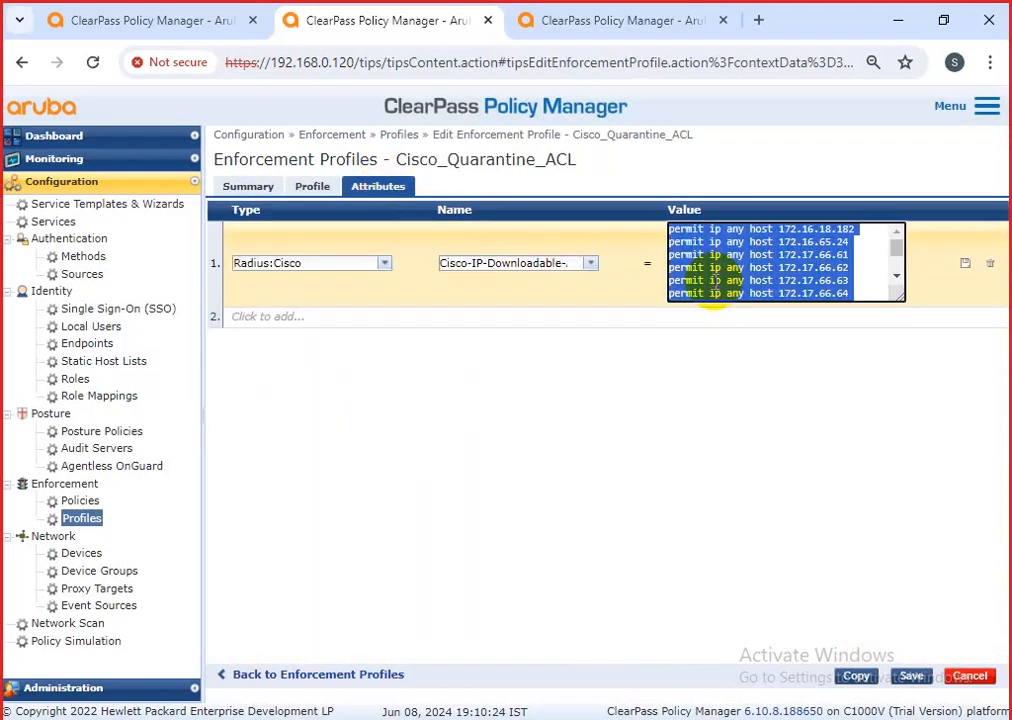
click(664, 718)
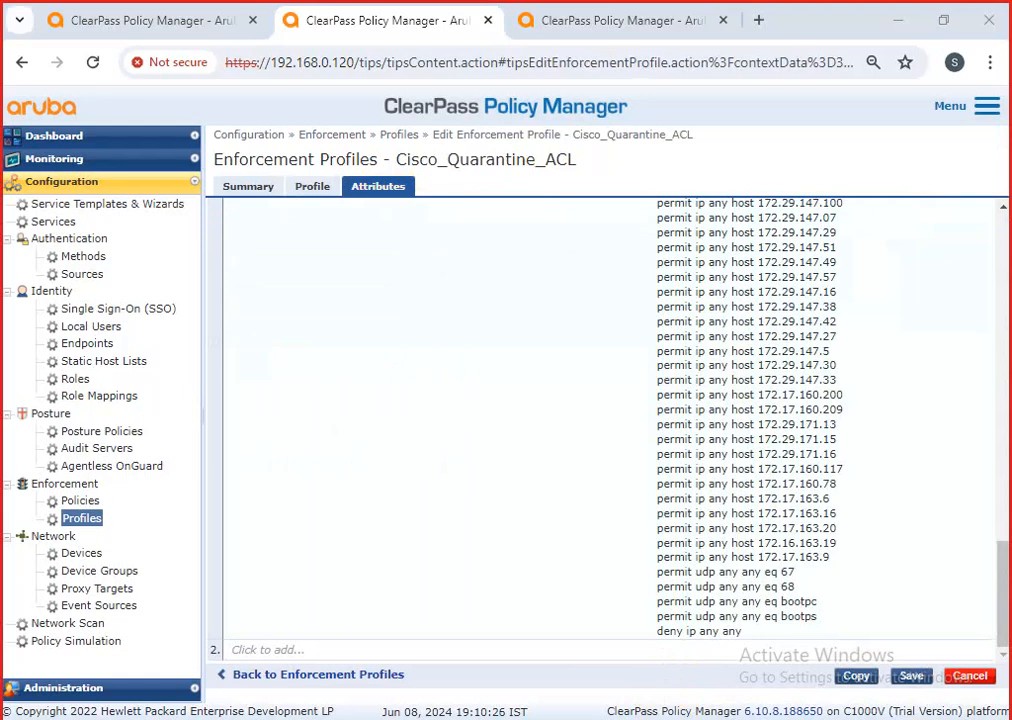
click(169, 677)
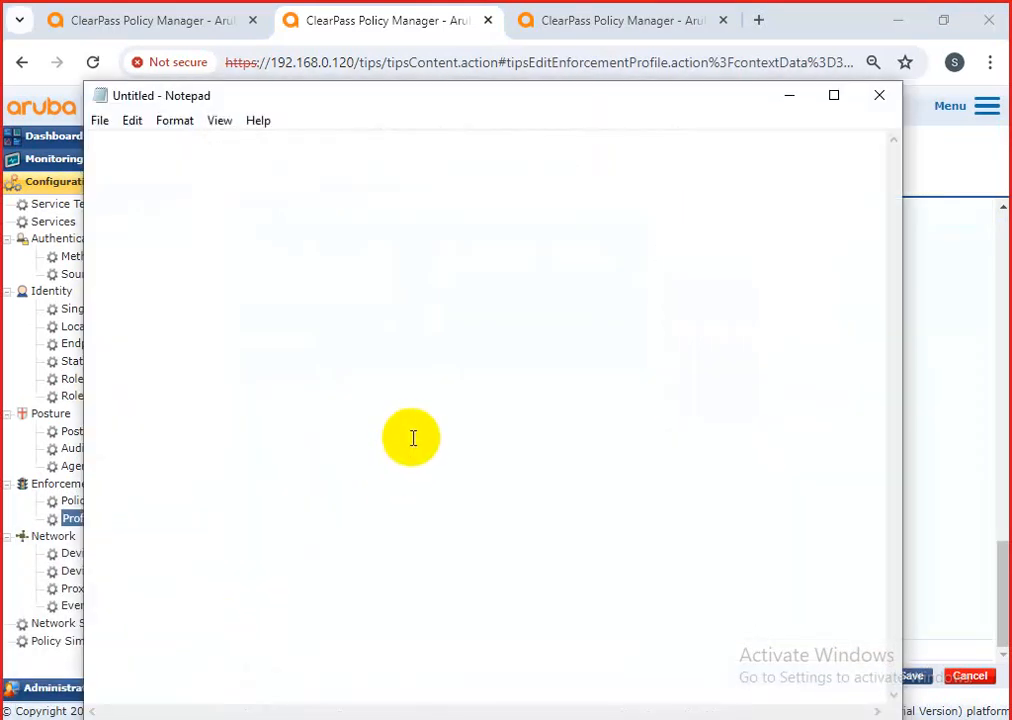
Paste the full Cisco_Quarantine_ACL entry list into Notepad and select its first line.
key(ctrl+v)
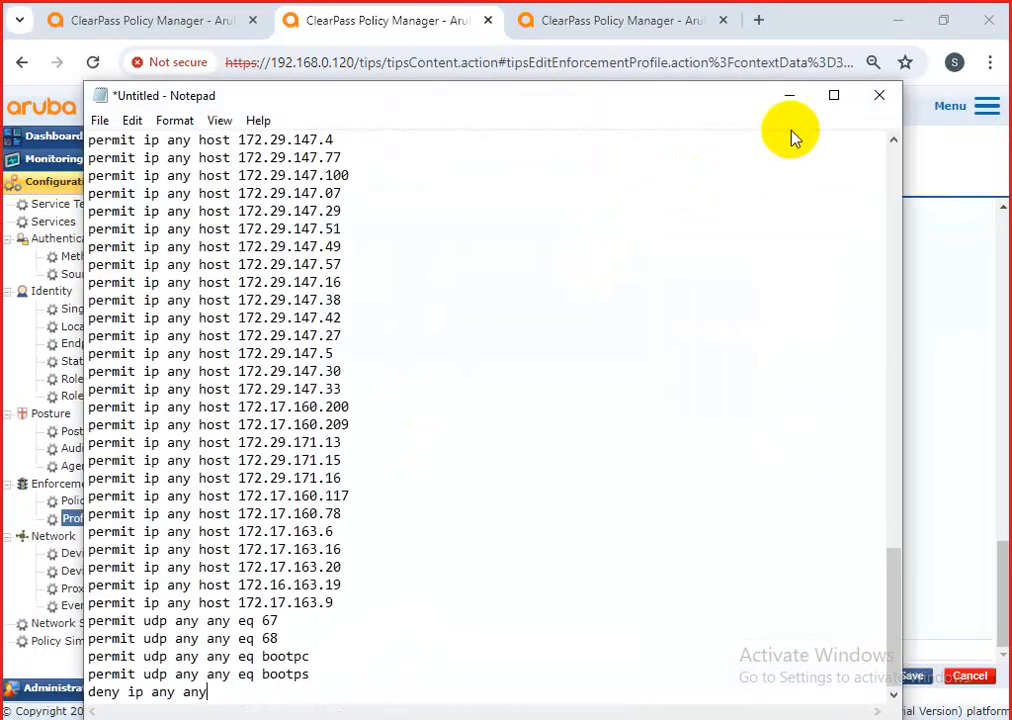
scroll(367, 188, up, 1)
click(88, 148)
drag(88, 145, 352, 141)
key(ctrl+c)
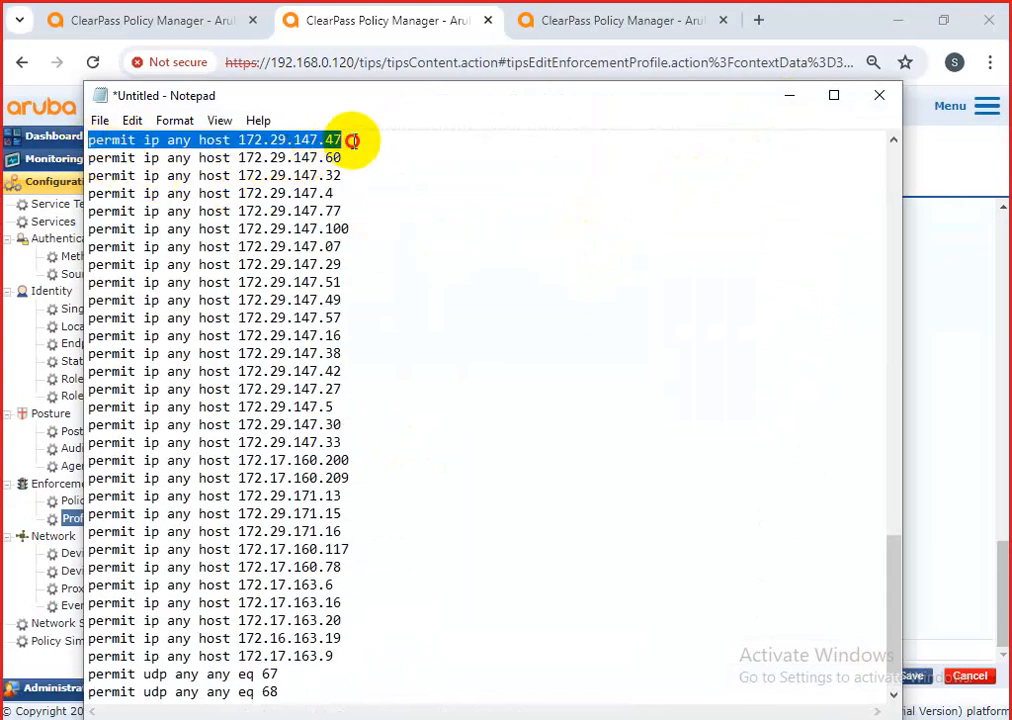
Put permit ip any host 172.29.147.47 into a second Notepad and minimize the browser.
key(super+r)
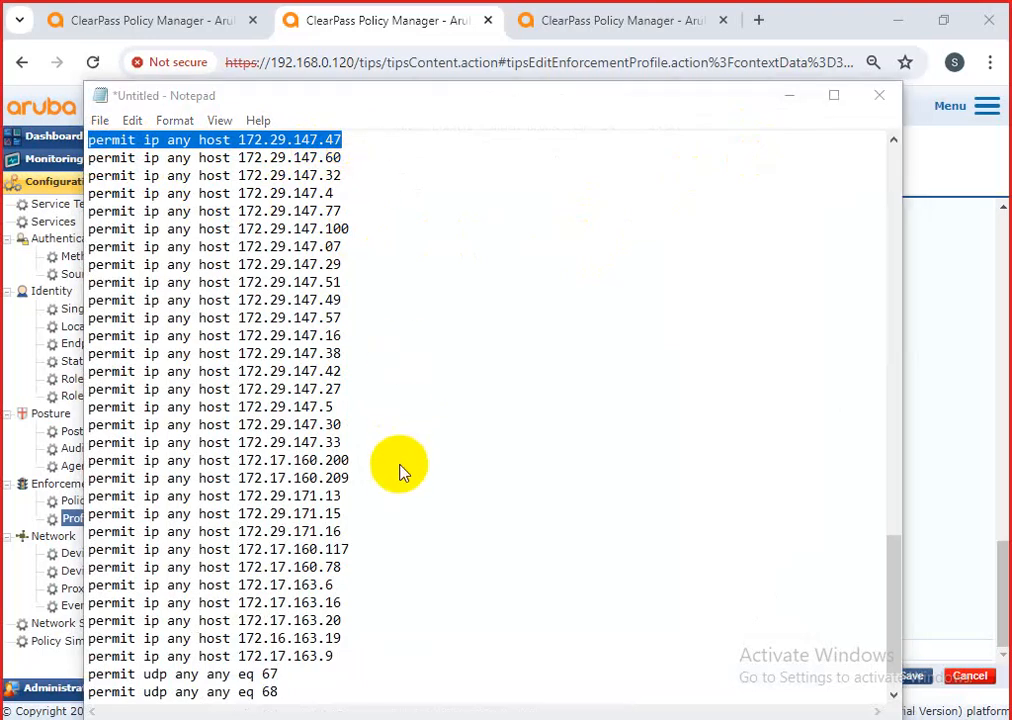
click(172, 675)
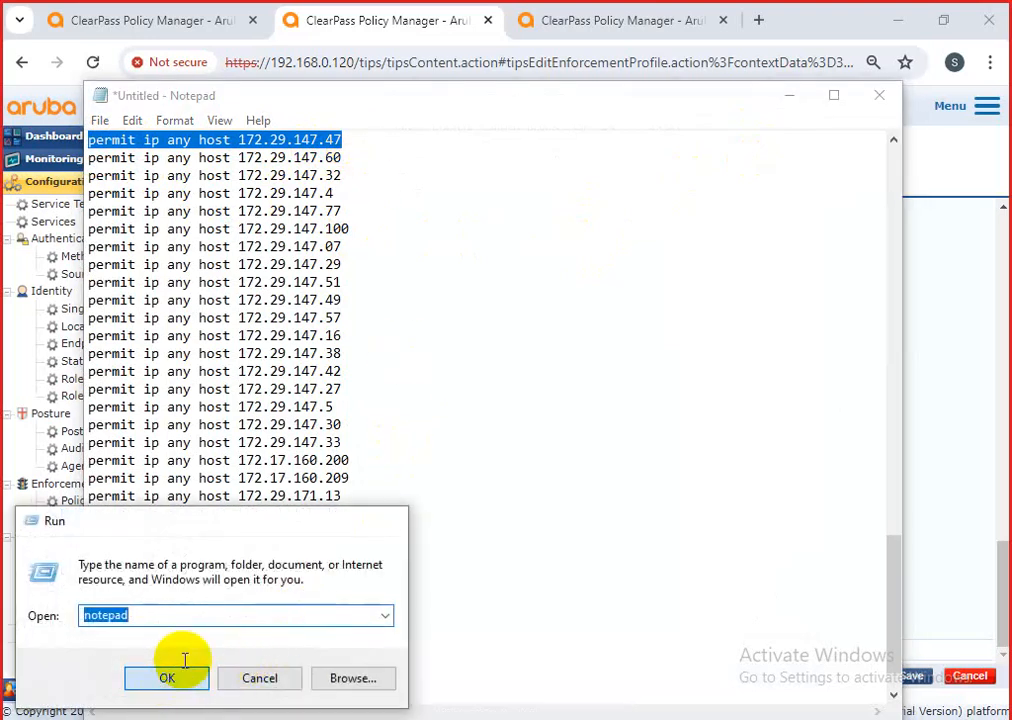
key(ctrl+v)
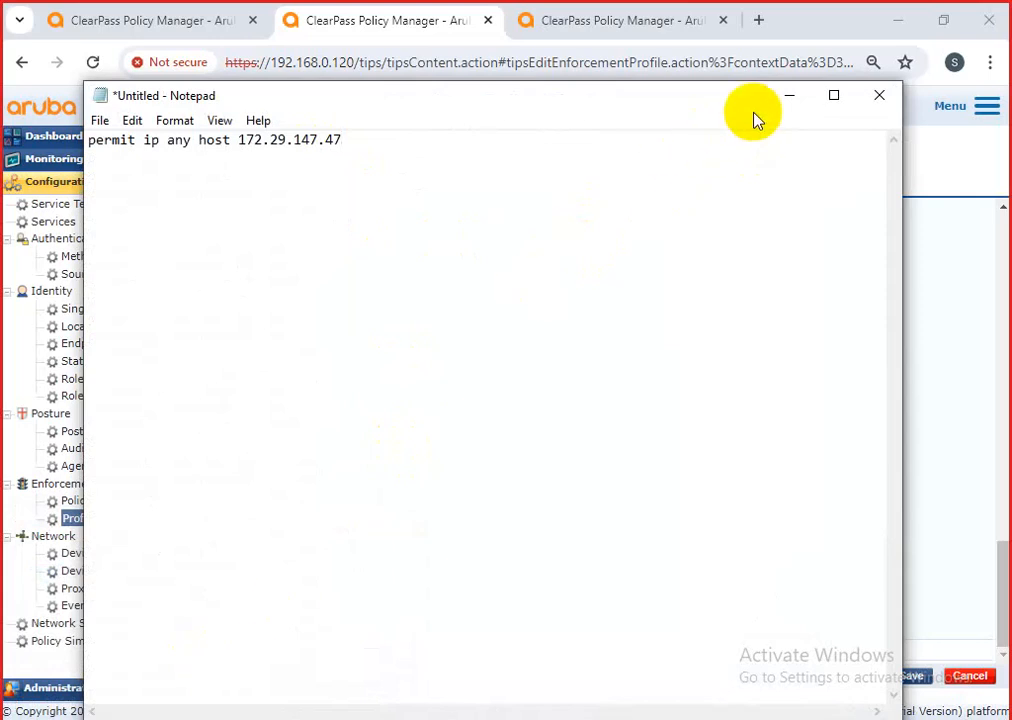
drag(752, 98, 768, 84)
click(989, 357)
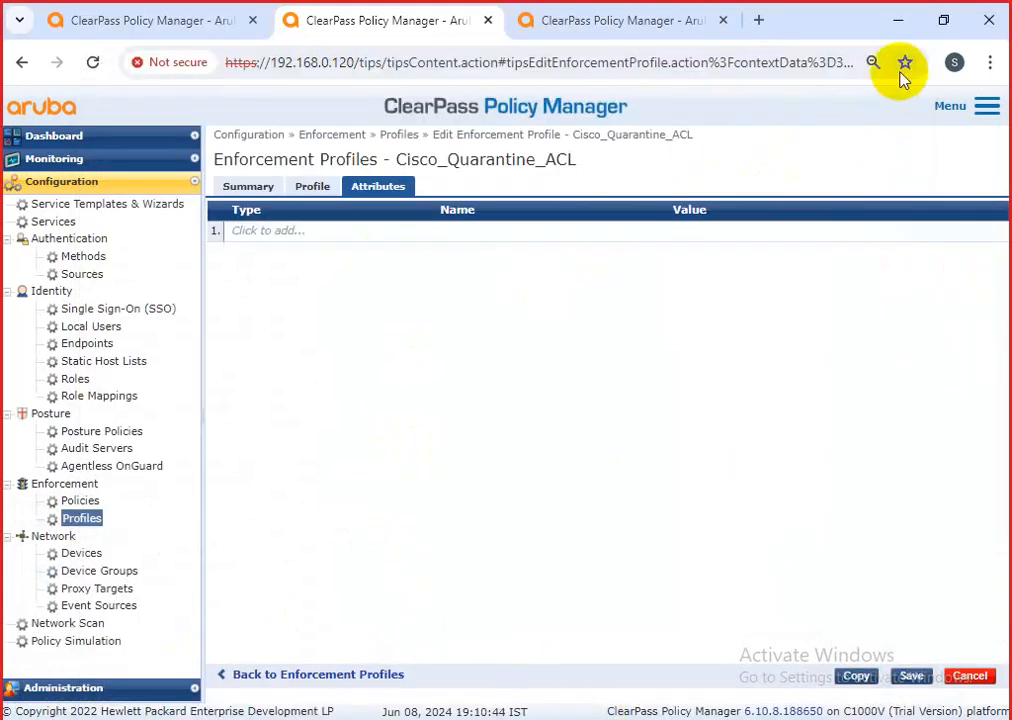
click(897, 23)
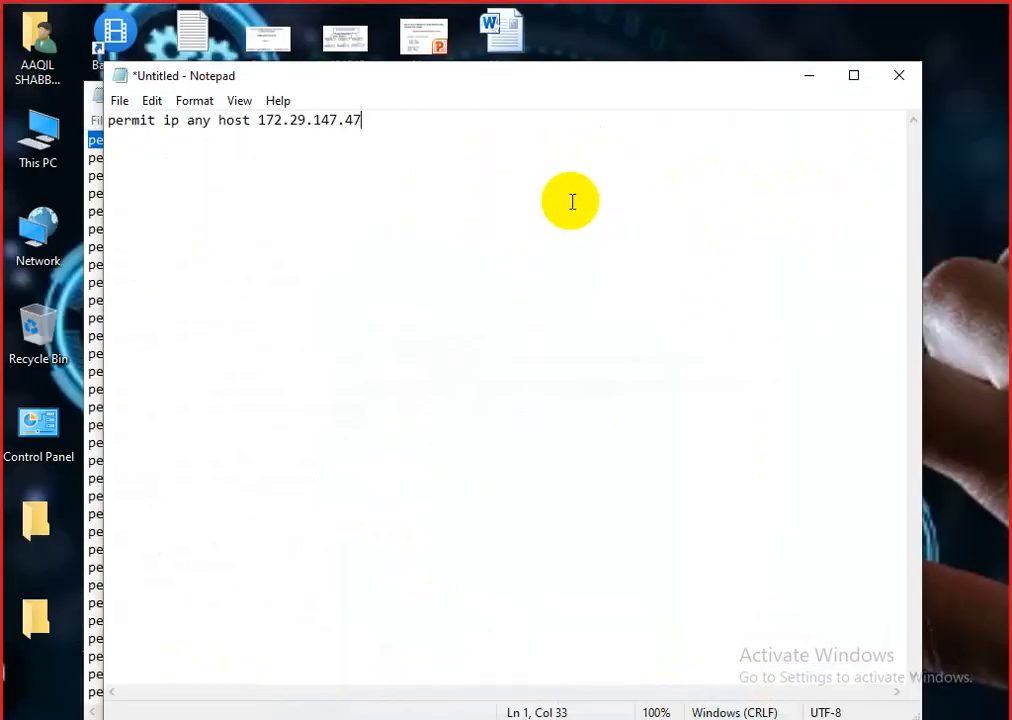
Review the long ACL list's closing udp and deny ip any any lines.
click(809, 80)
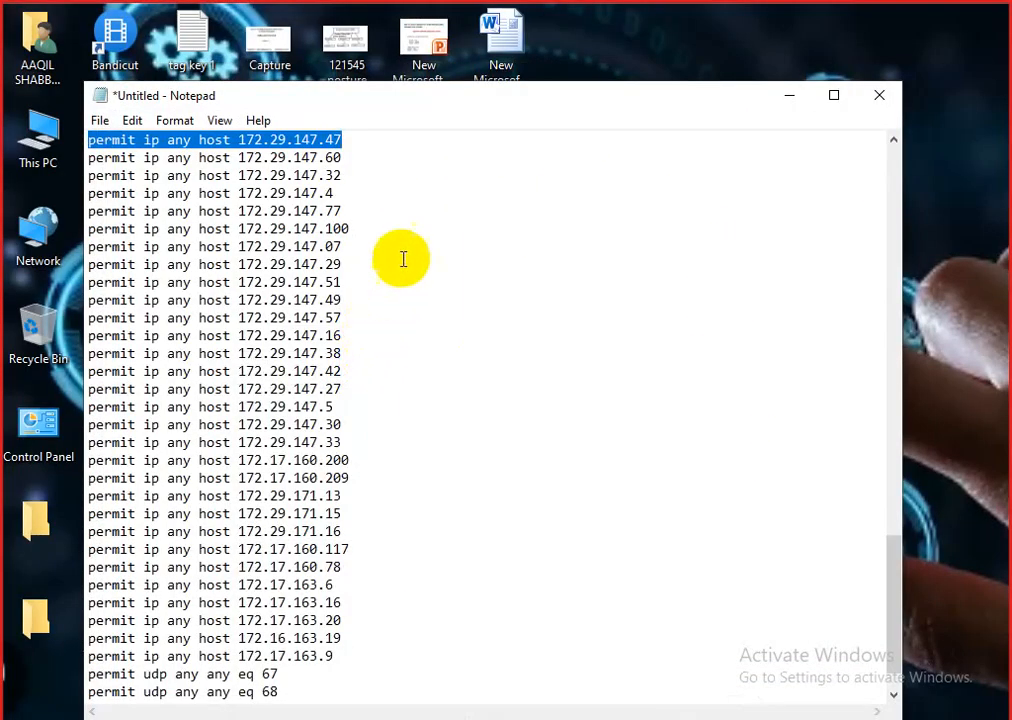
scroll(497, 313, down, 1)
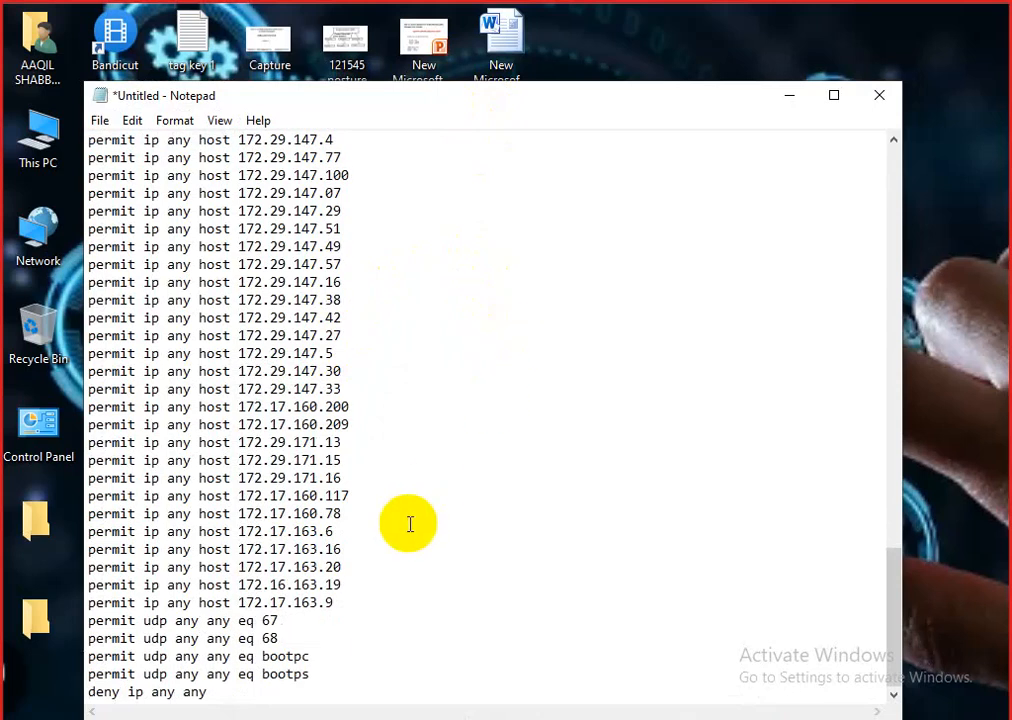
click(95, 631)
mouse_move(95, 621)
mouse_down()
mouse_move(280, 690)
mouse_move(323, 673)
mouse_move(150, 656)
mouse_move(92, 622)
mouse_up()
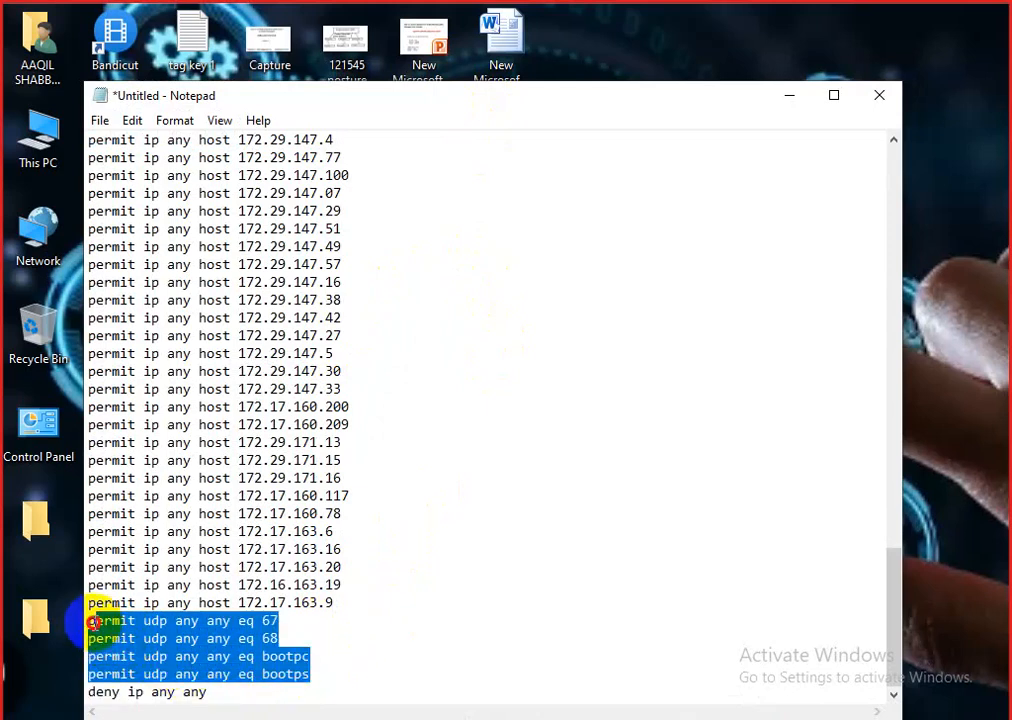
drag(242, 693, 90, 694)
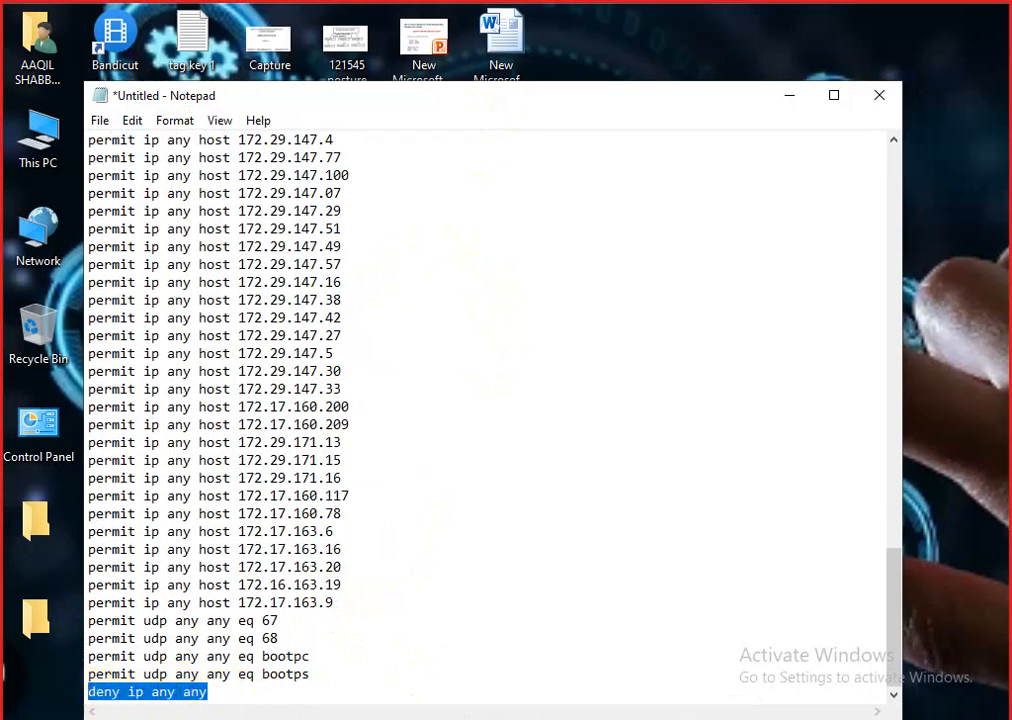
click(790, 97)
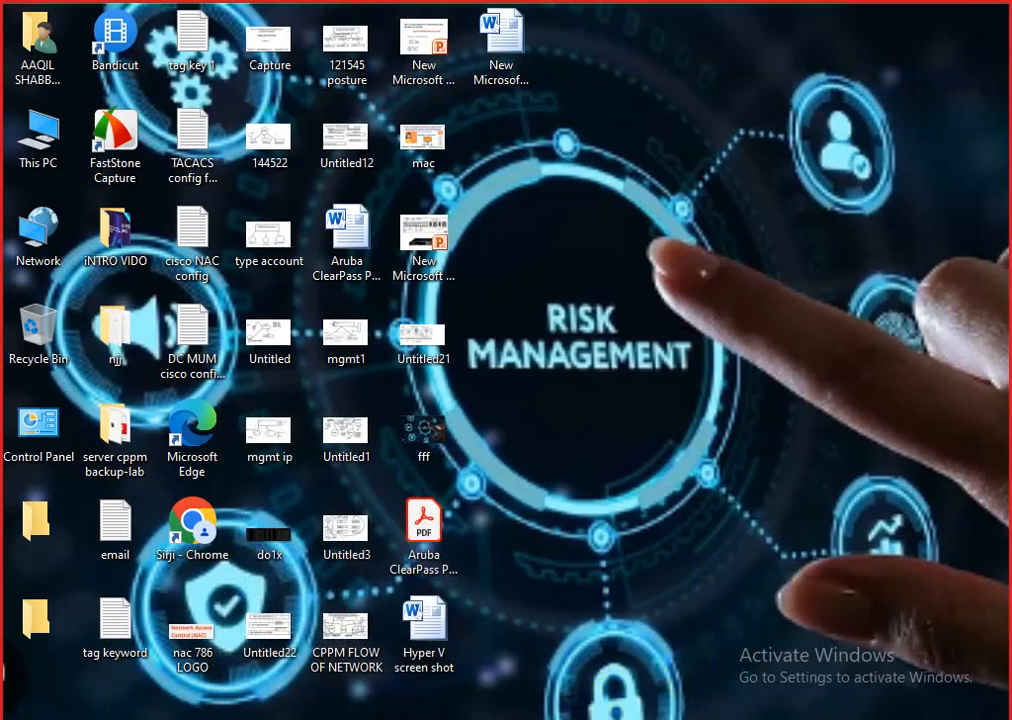
Add 'deny ip any any' under the permit line in the short note and select both lines.
click(553, 617)
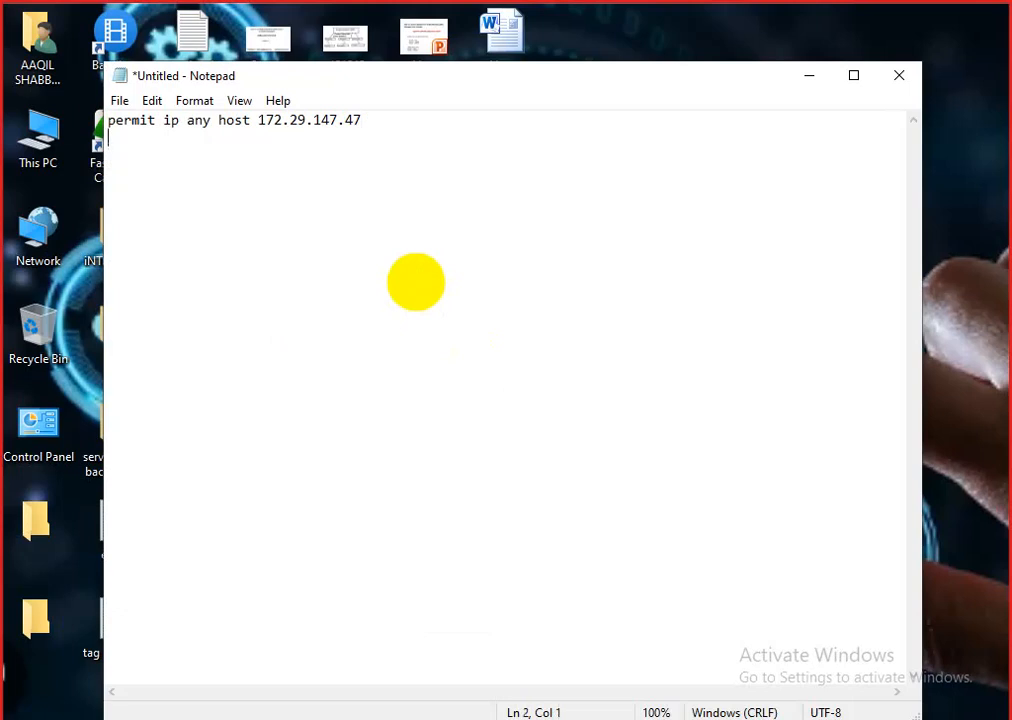
text(deny ip any any)
drag(229, 139, 103, 118)
key(ctrl+c)
click(812, 76)
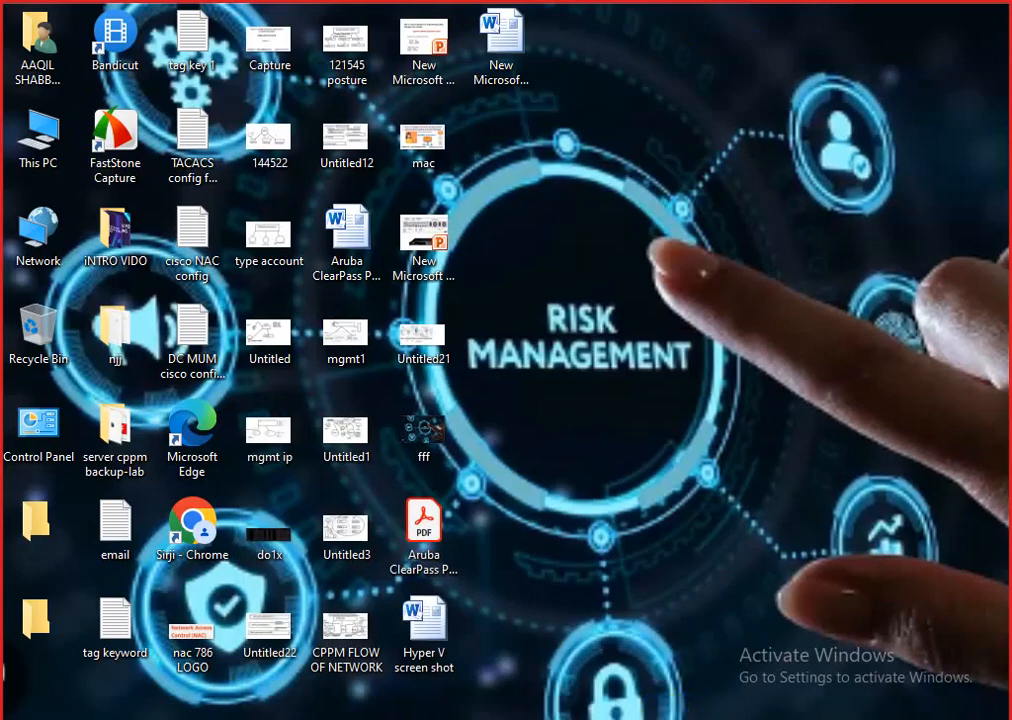
key(alt+Tab)
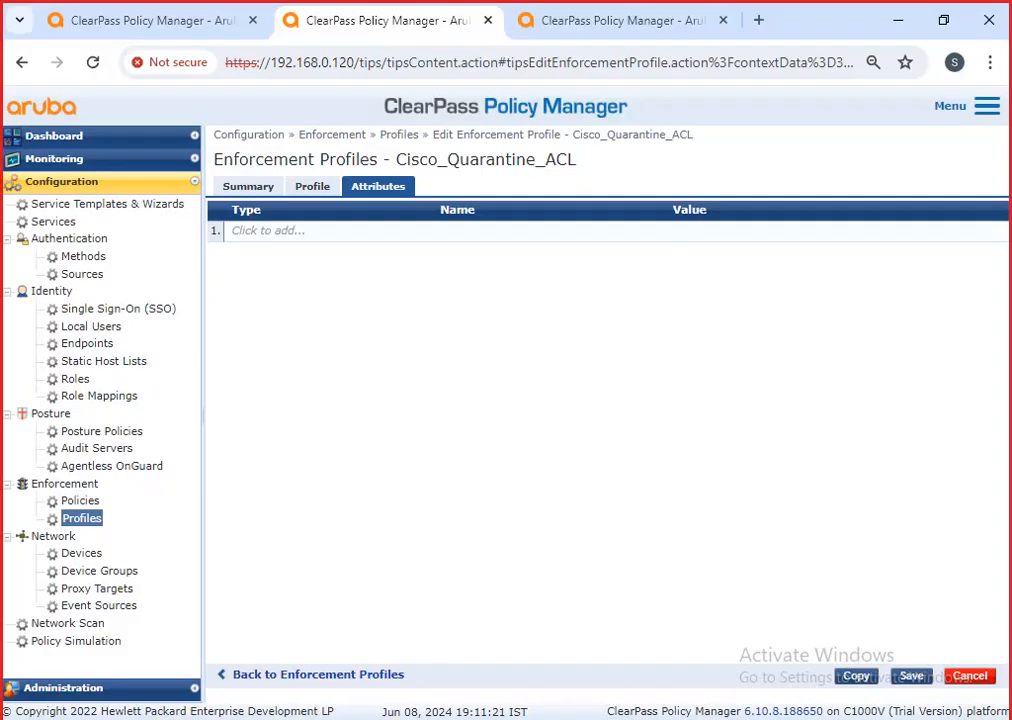
Add a new attribute row and settle its type on Radius:Cisco.
click(286, 233)
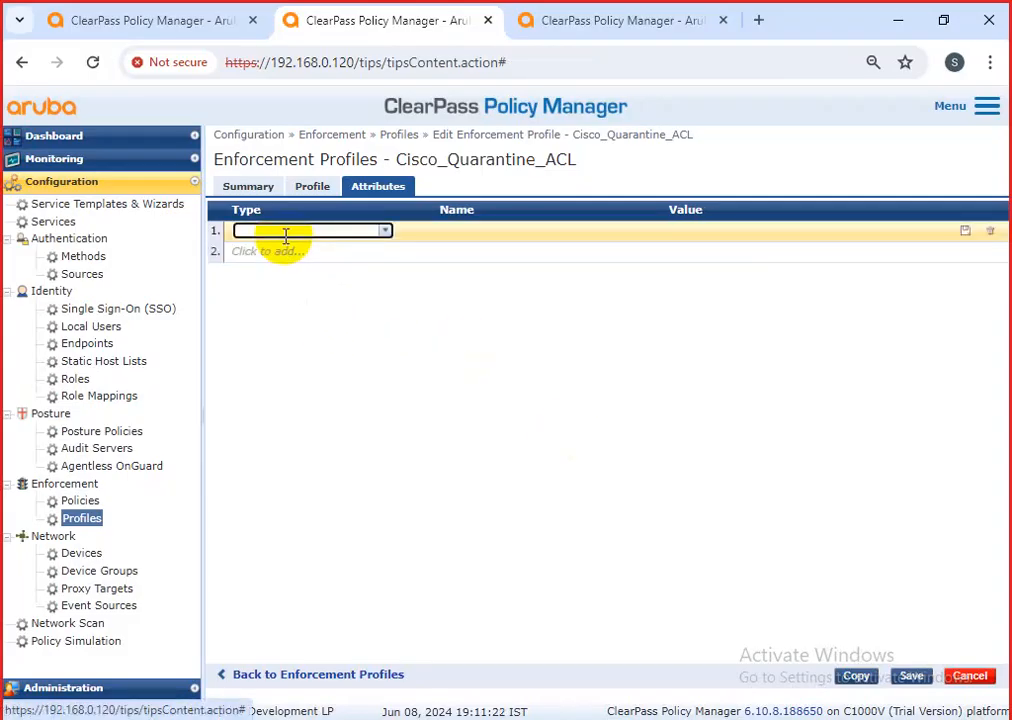
click(385, 233)
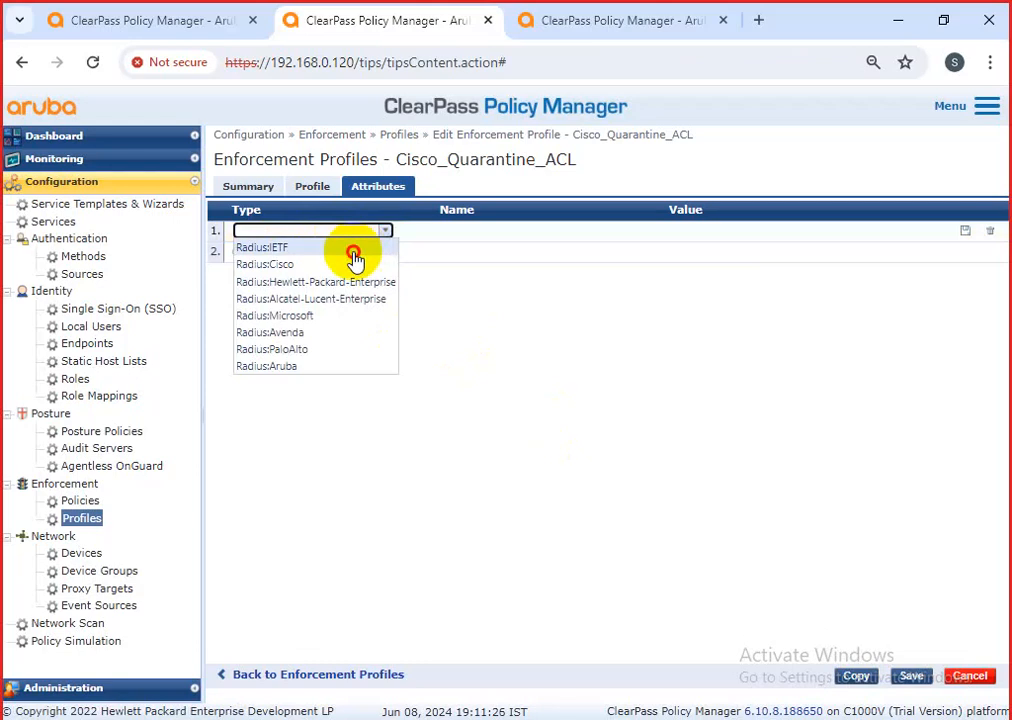
click(354, 250)
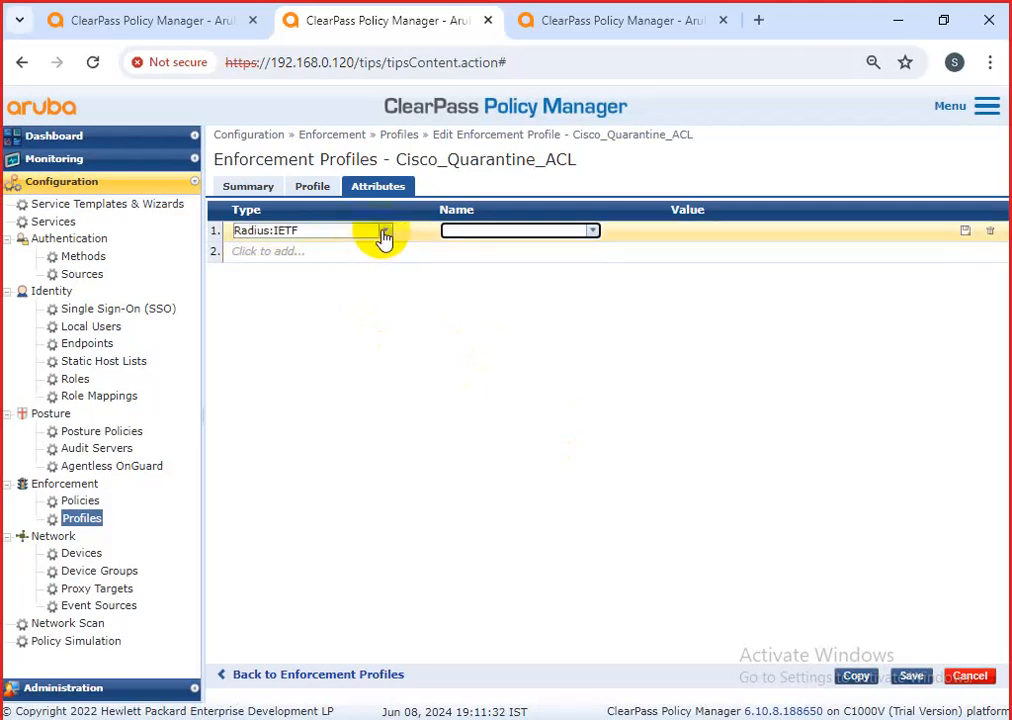
click(385, 232)
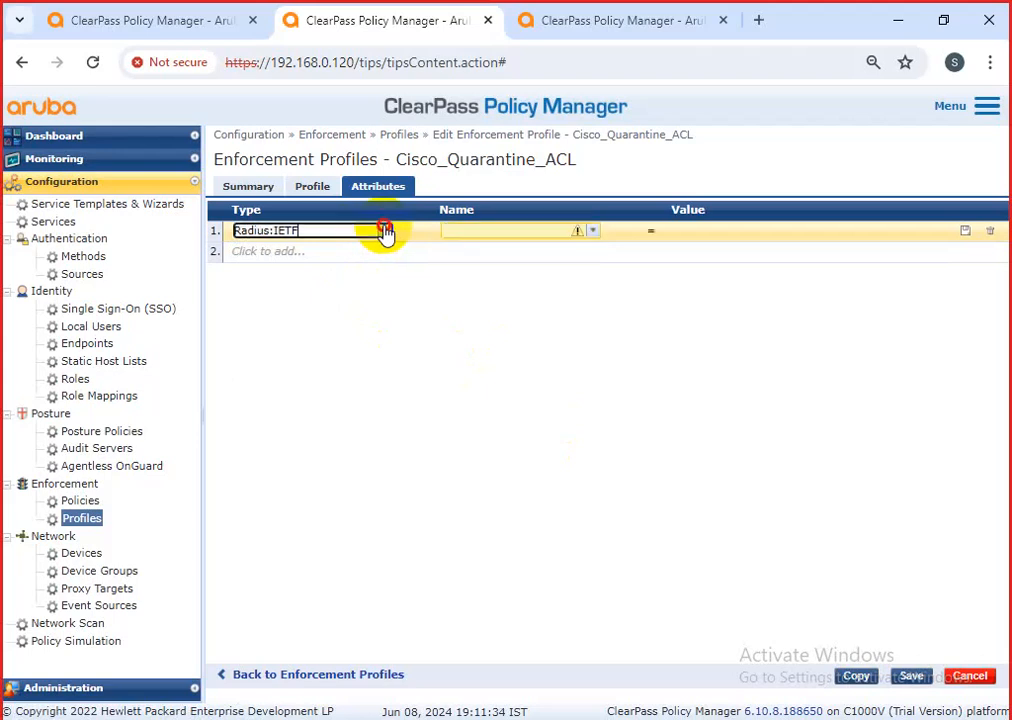
click(331, 268)
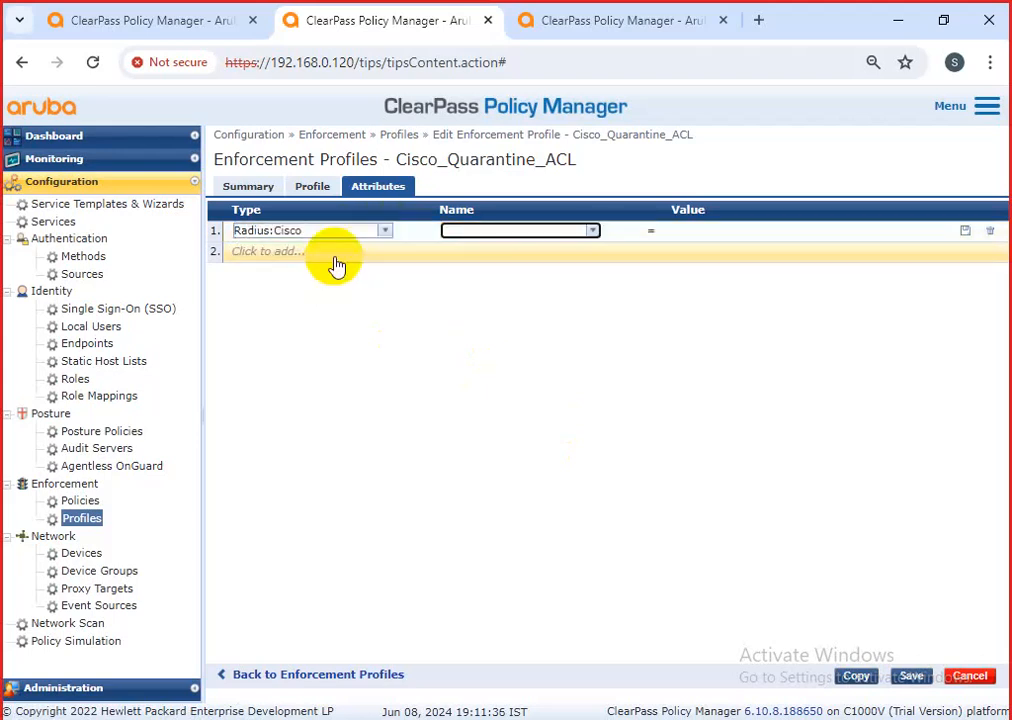
click(384, 233)
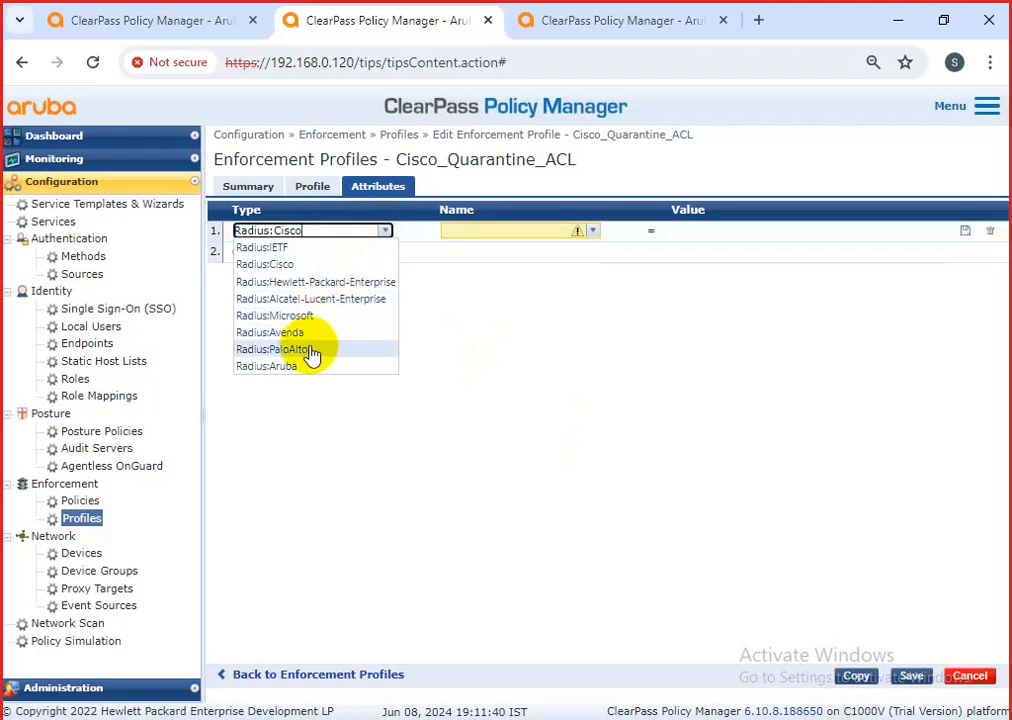
click(283, 265)
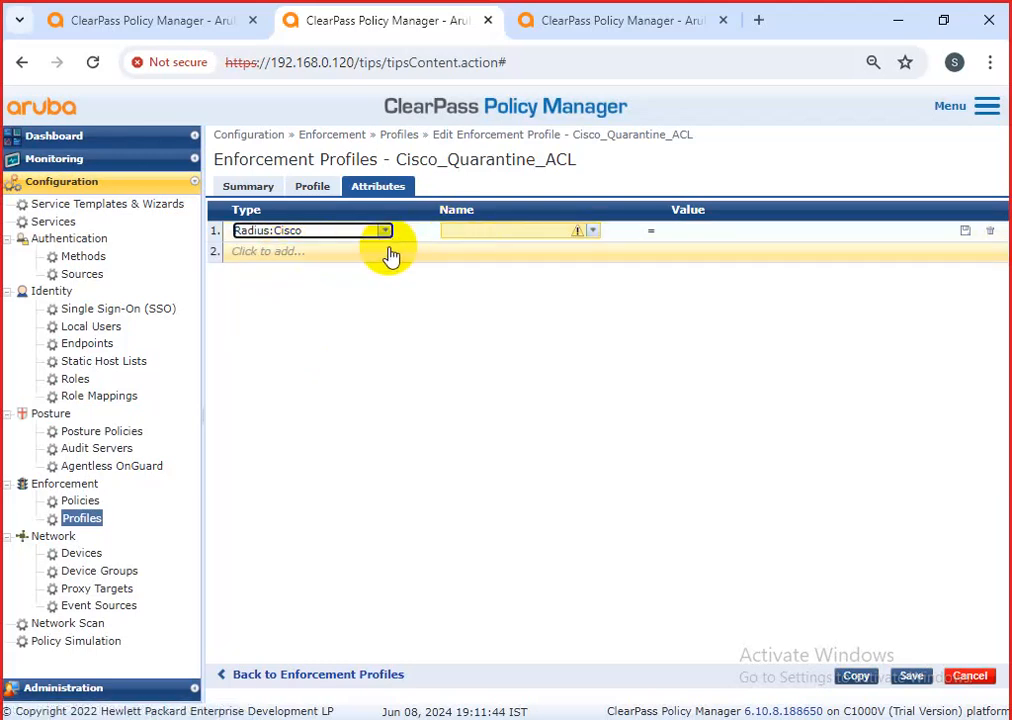
click(385, 232)
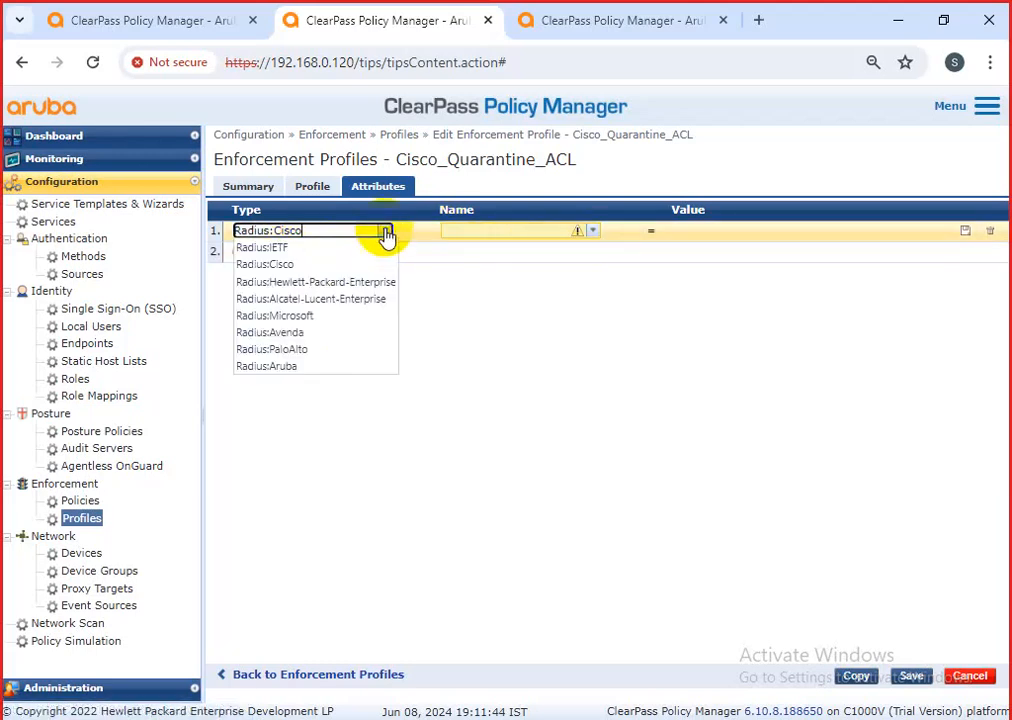
click(280, 366)
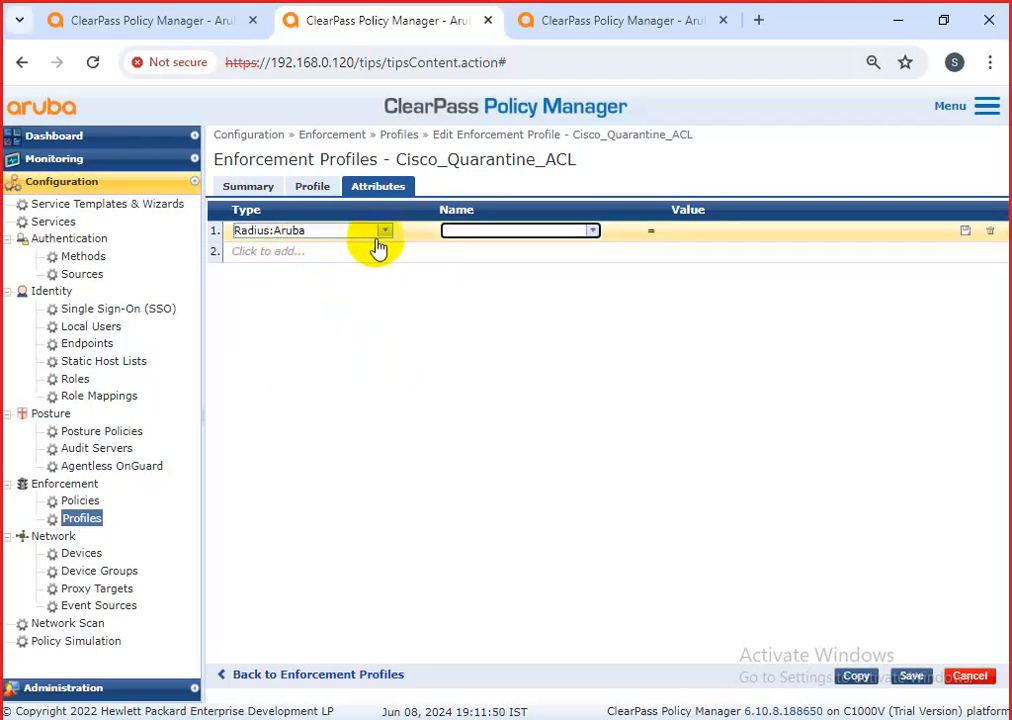
click(383, 232)
click(318, 266)
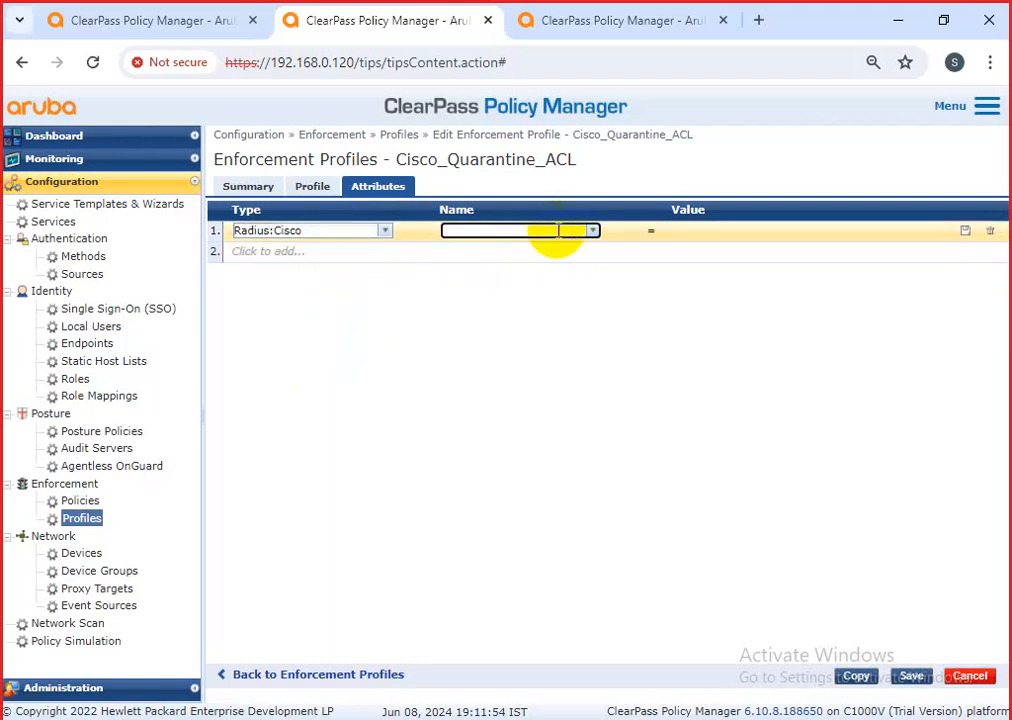
Set Cisco-IP-Downloadable-ACL with the pasted two-line ACL as value and save the profile.
text(p)
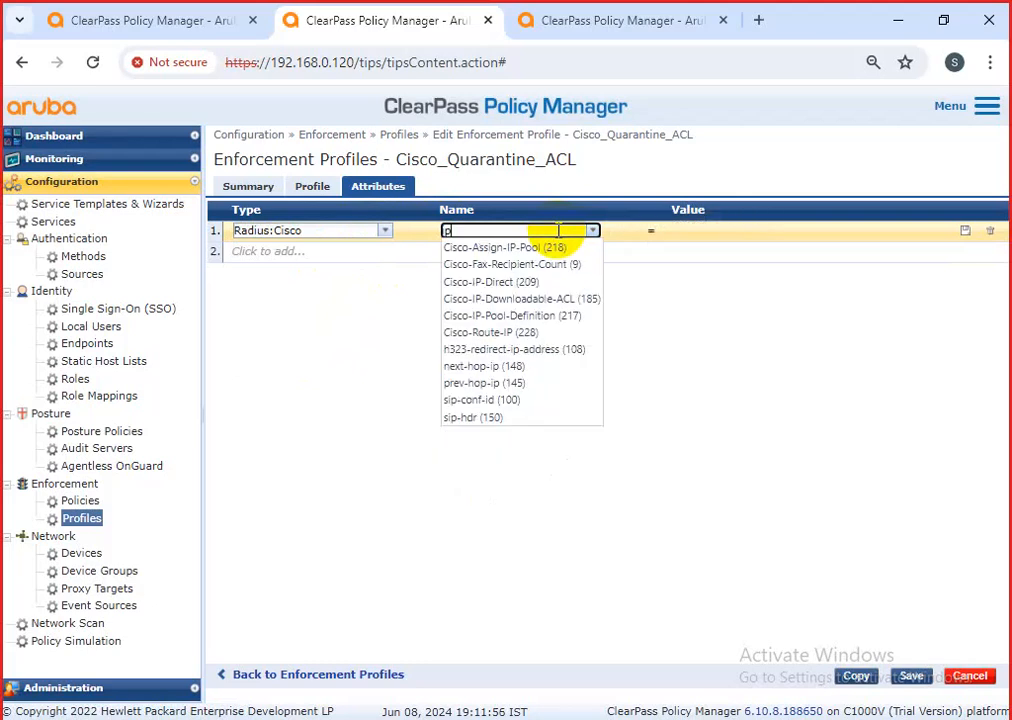
click(556, 299)
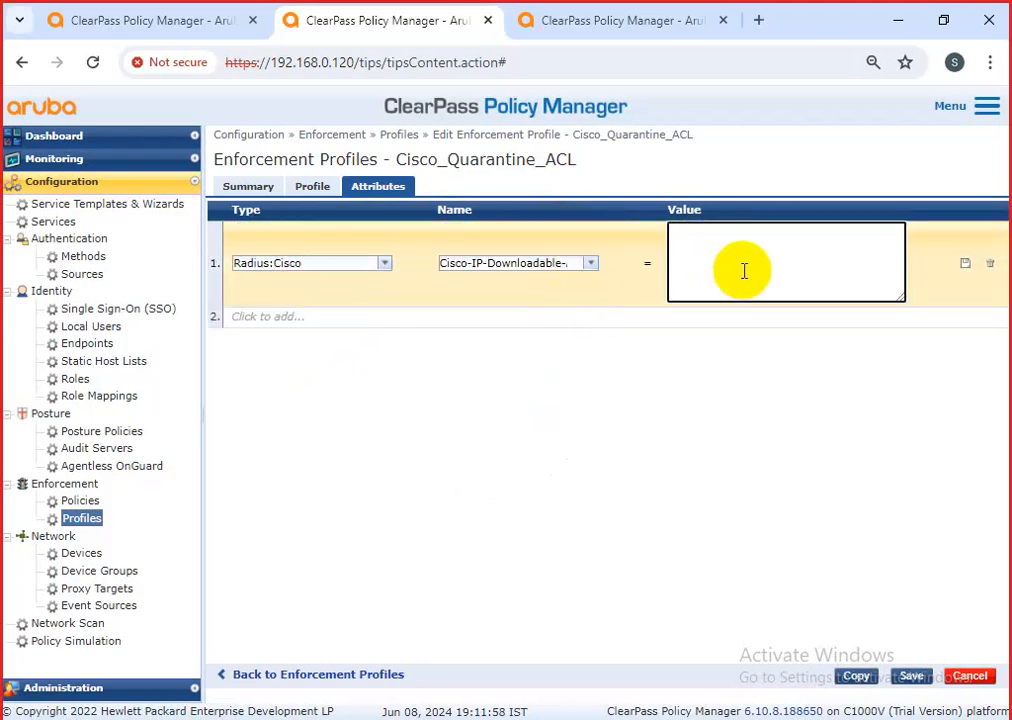
key(ctrl+v)
click(965, 263)
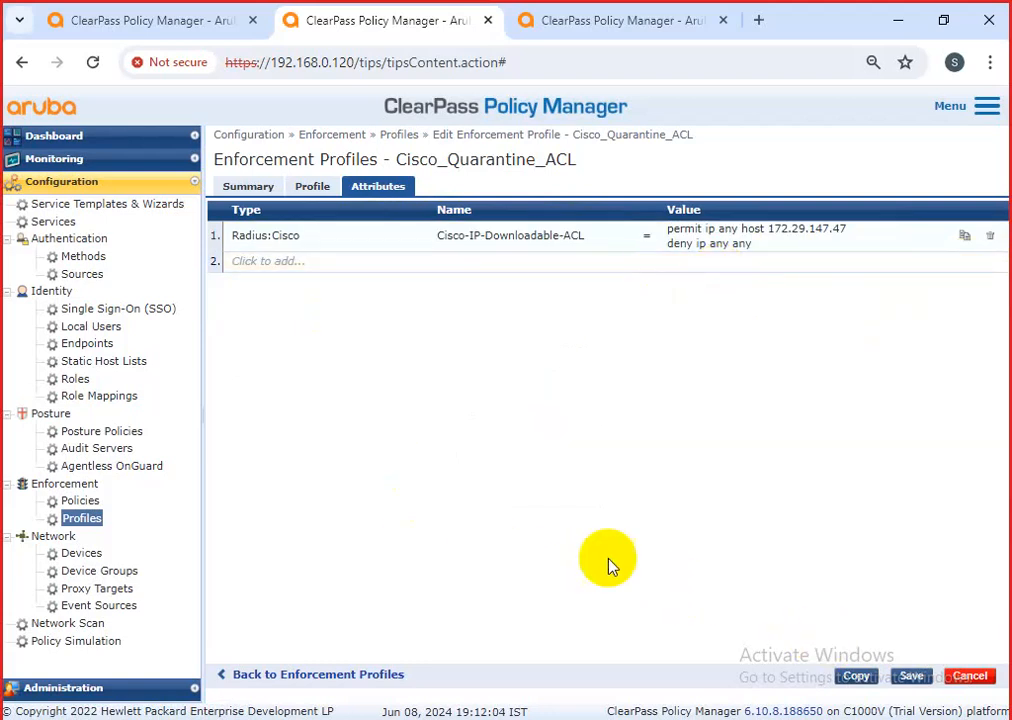
drag(431, 240, 583, 244)
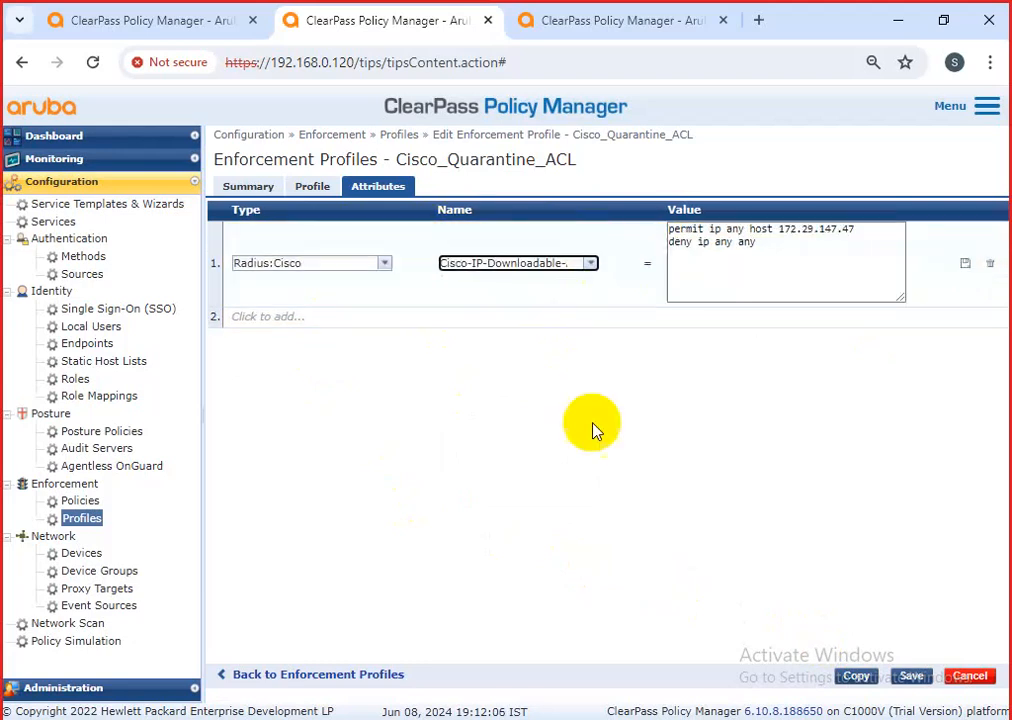
click(911, 678)
click(911, 680)
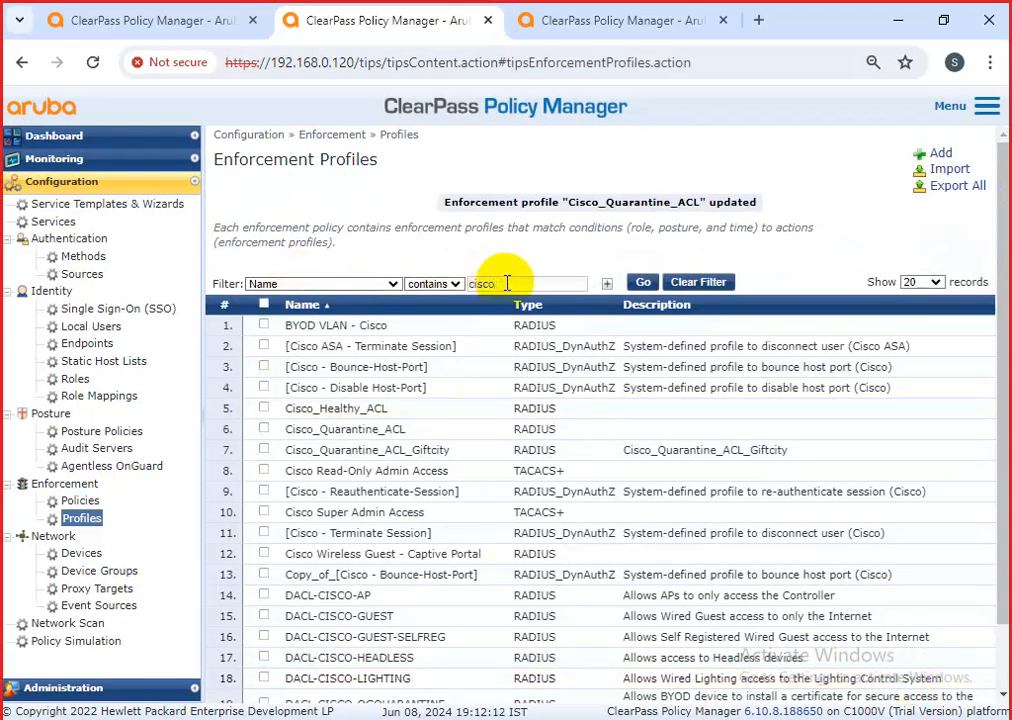
Show 1000 enforcement profiles per page, scan the list, and start a new enforcement profile.
drag(565, 204, 689, 226)
scroll(493, 537, down, 1)
scroll(493, 537, up, 1)
scroll(501, 542, down, 1)
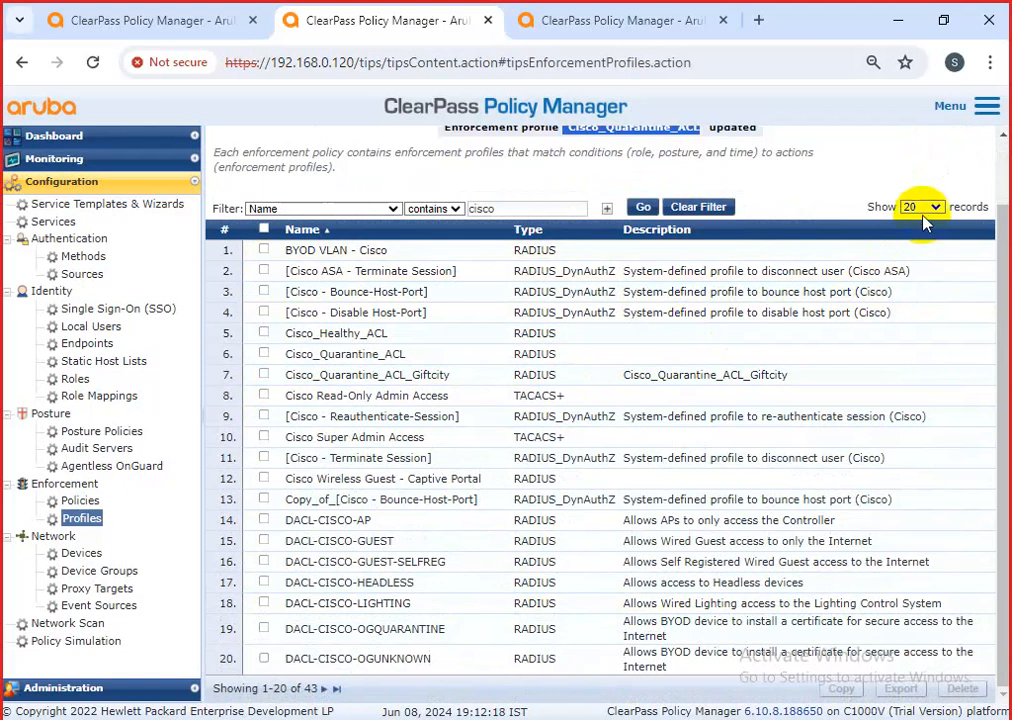
click(924, 210)
click(915, 262)
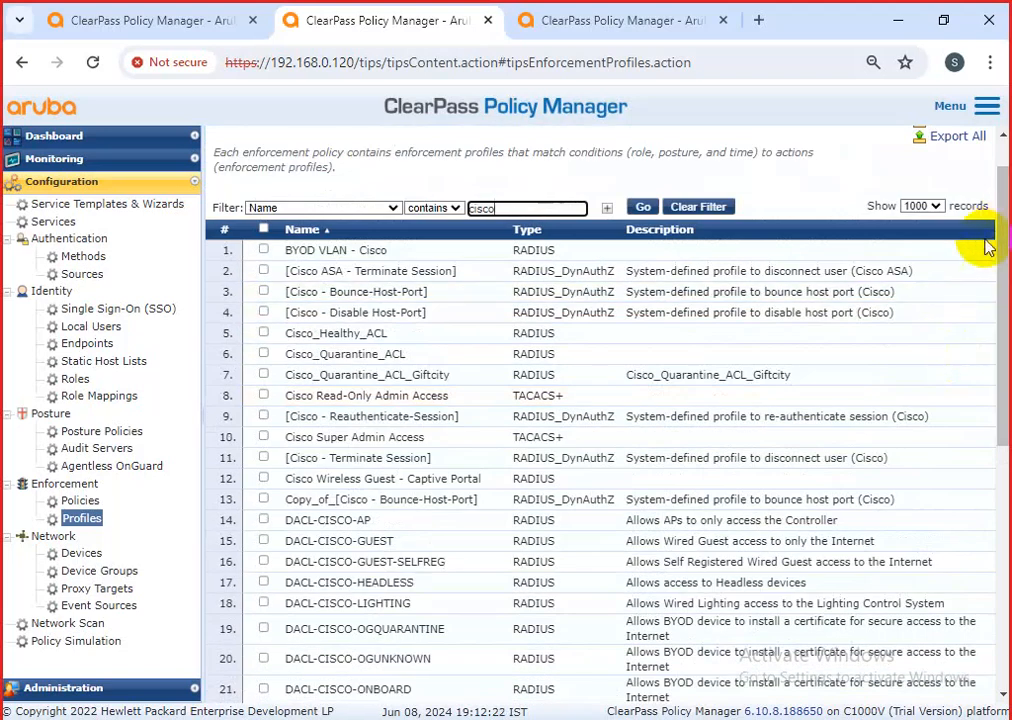
drag(1000, 200, 997, 492)
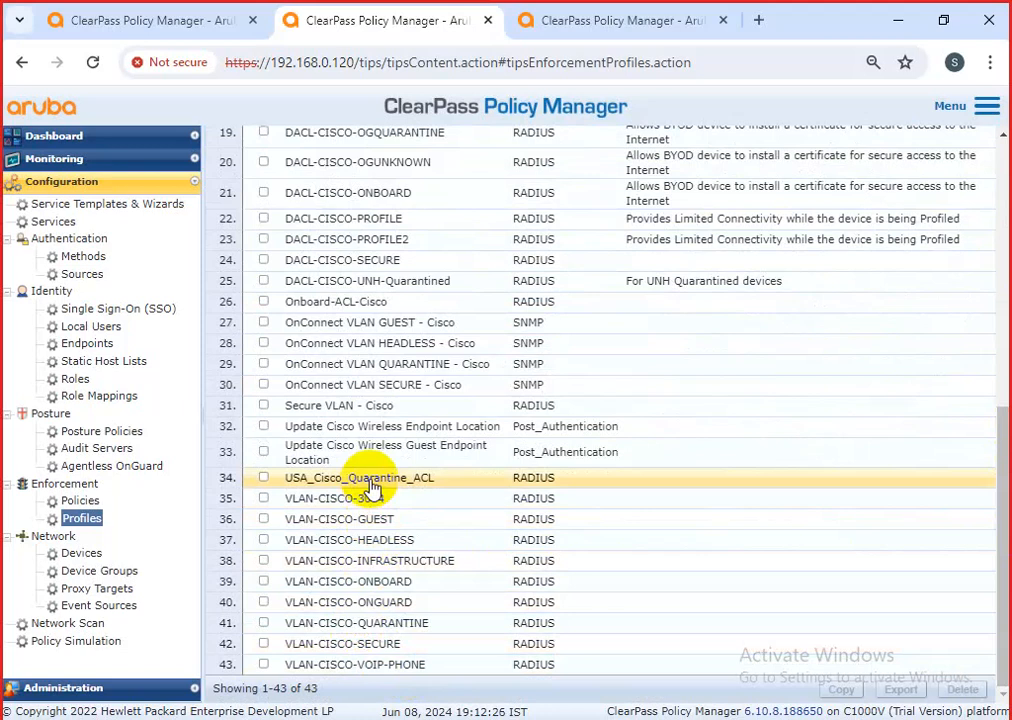
scroll(429, 422, up, 6)
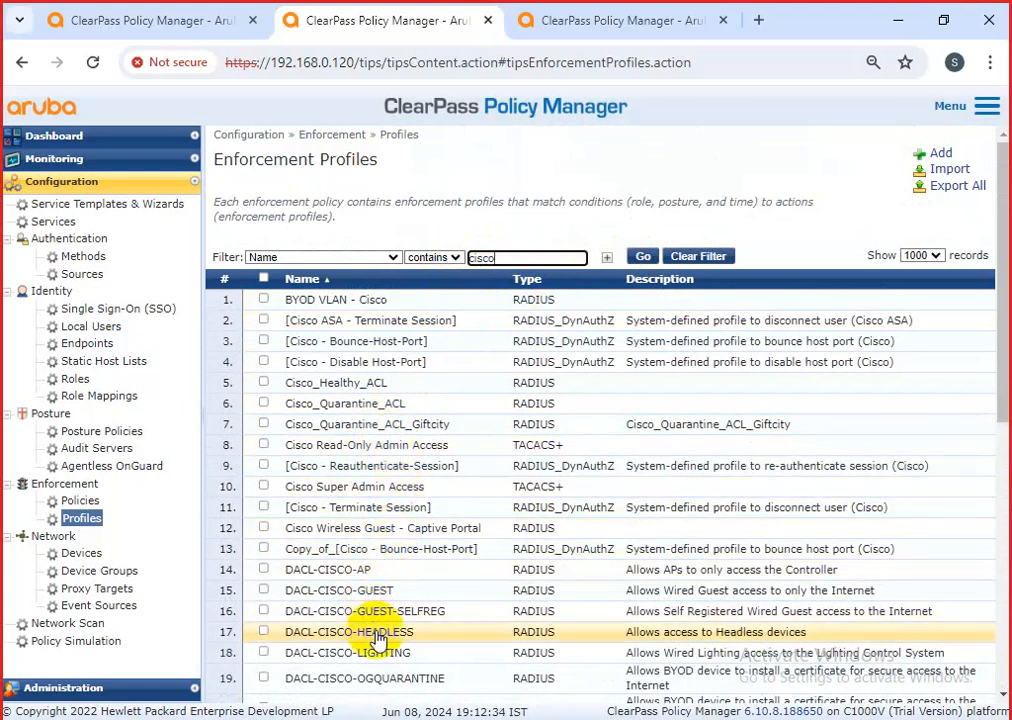
click(941, 153)
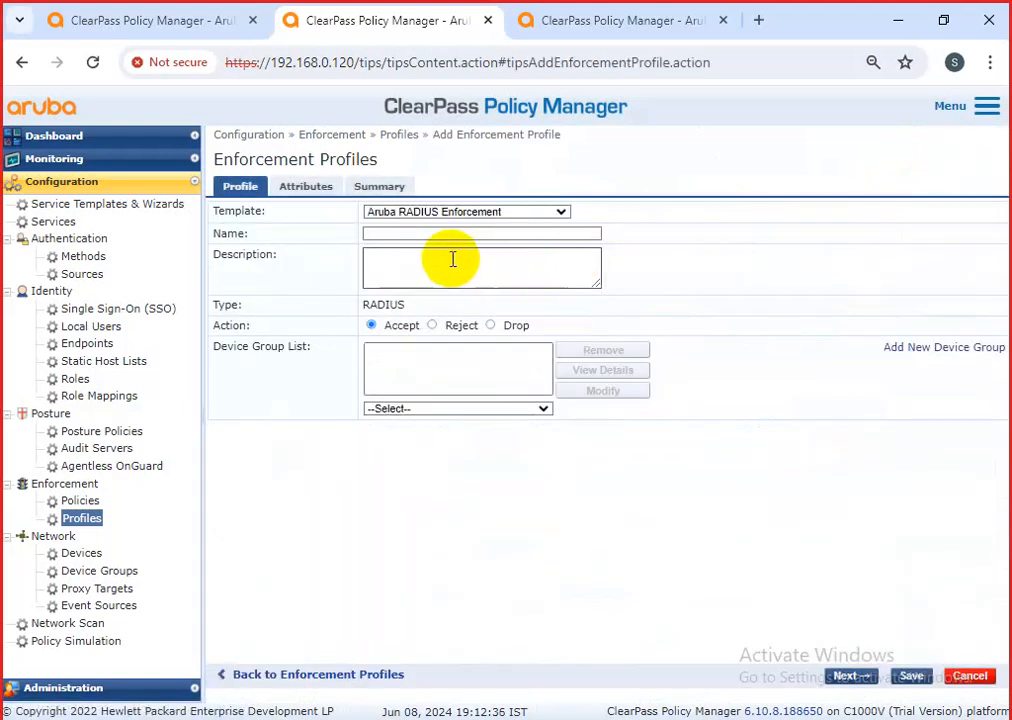
Base the new profile on RADIUS Based Enforcement and name it Ammer-profie.
click(474, 211)
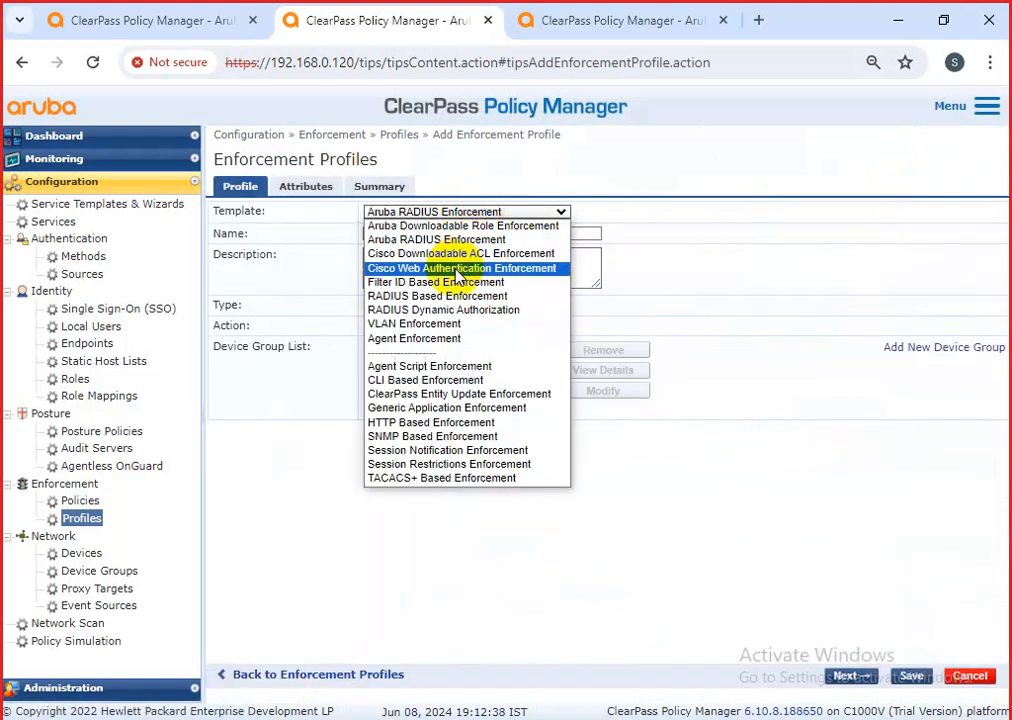
click(455, 296)
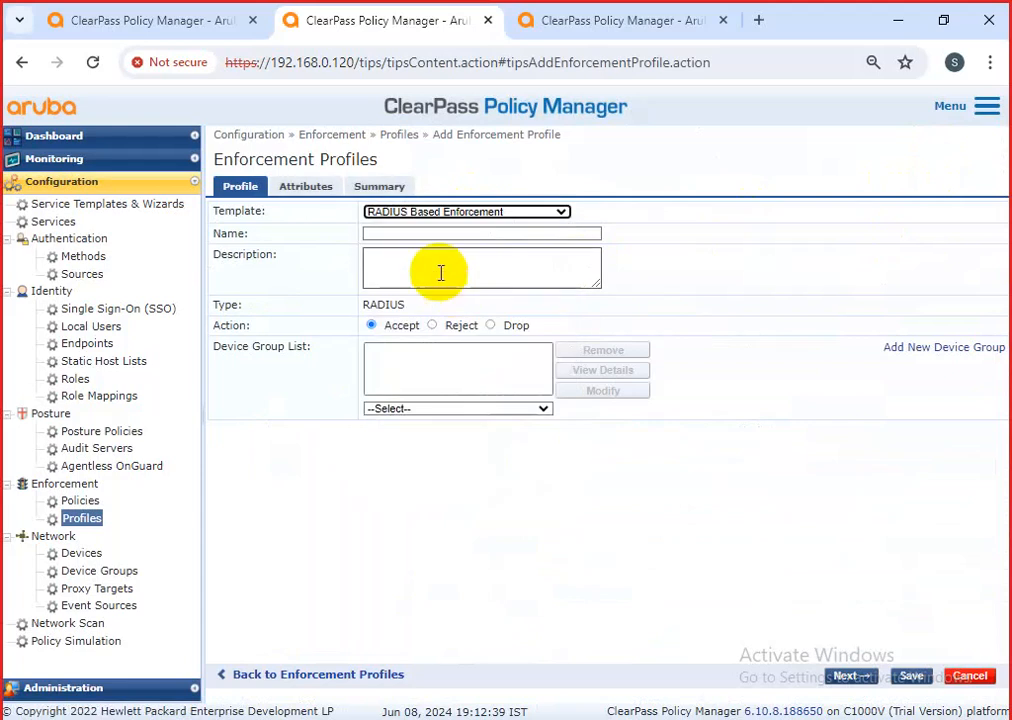
click(425, 234)
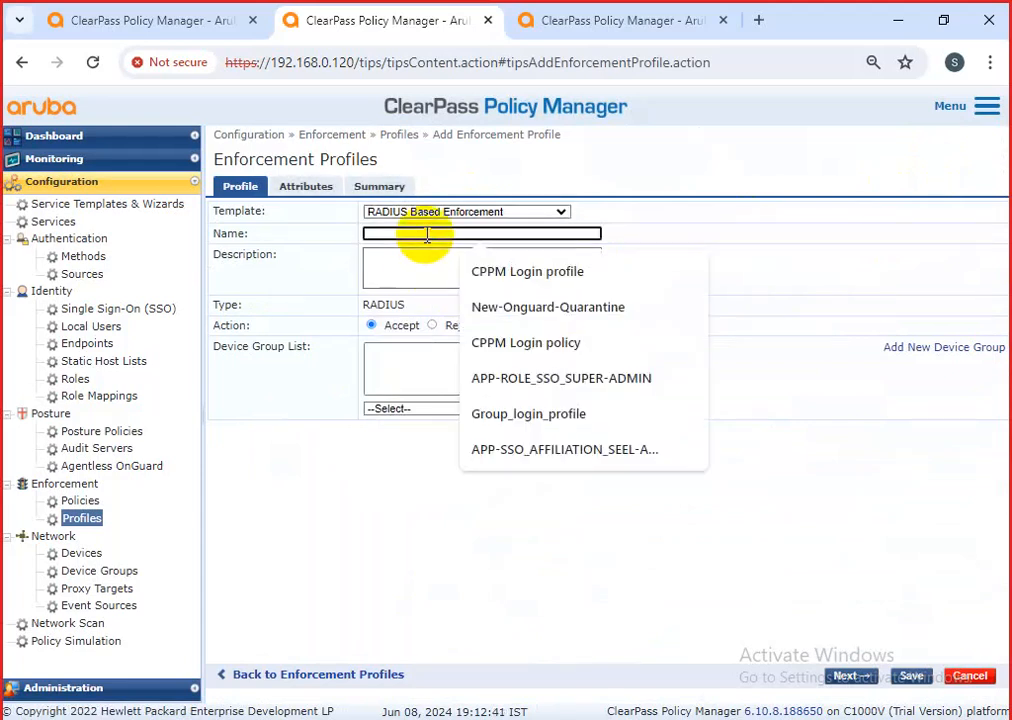
text(Amm)
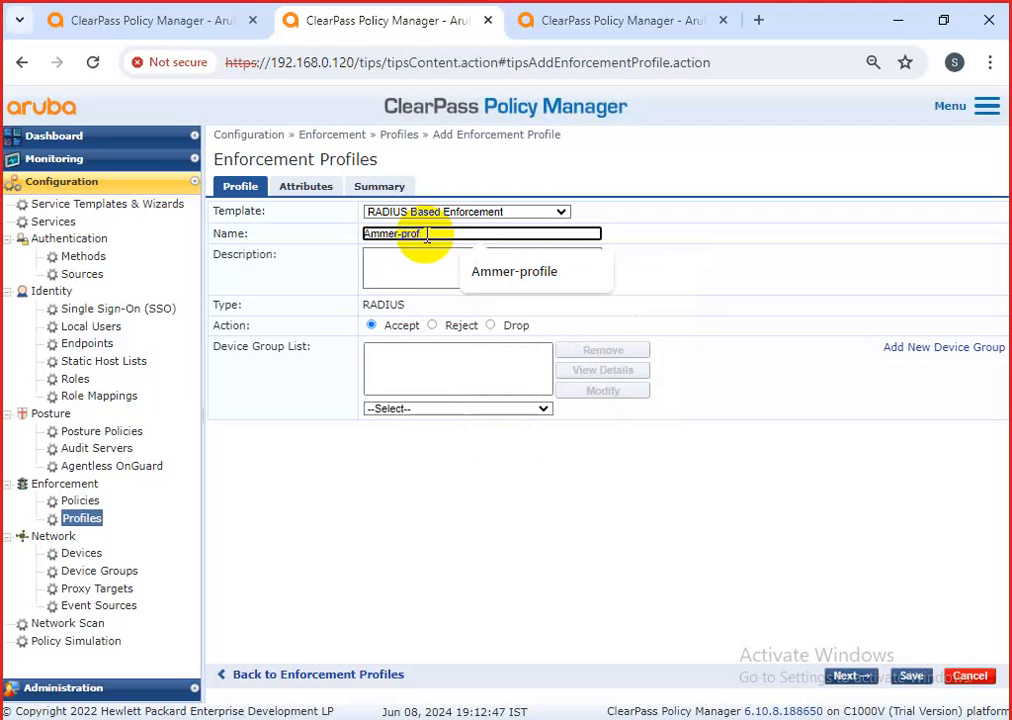
text(er-profile)
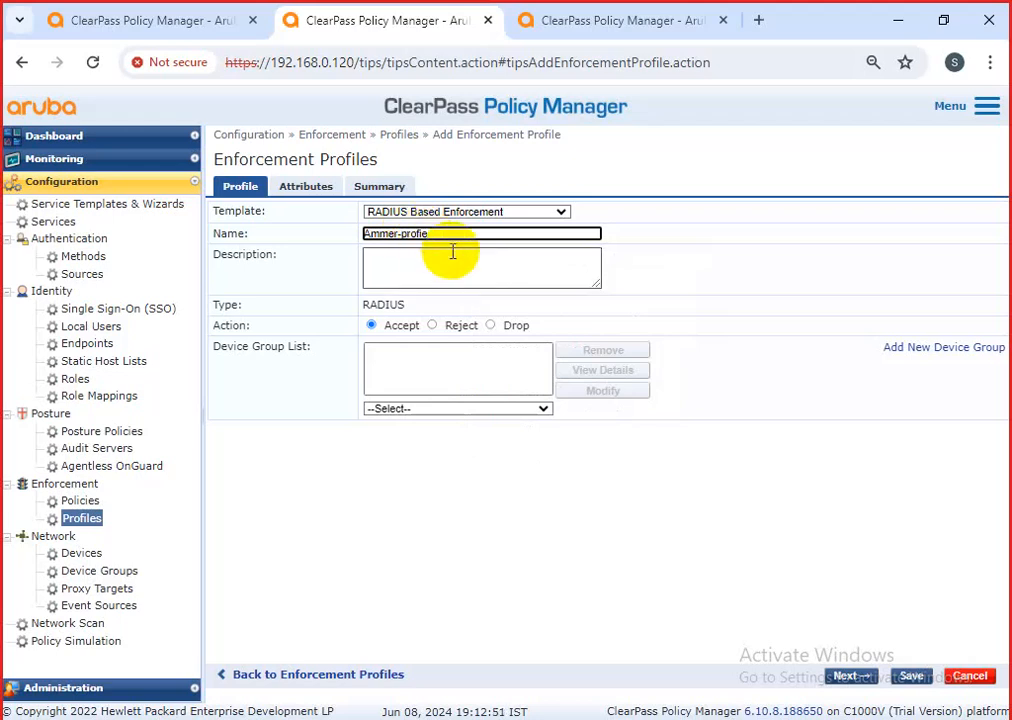
Copy the name into Description and add cisco-switch-group to the device groups.
drag(447, 237, 358, 245)
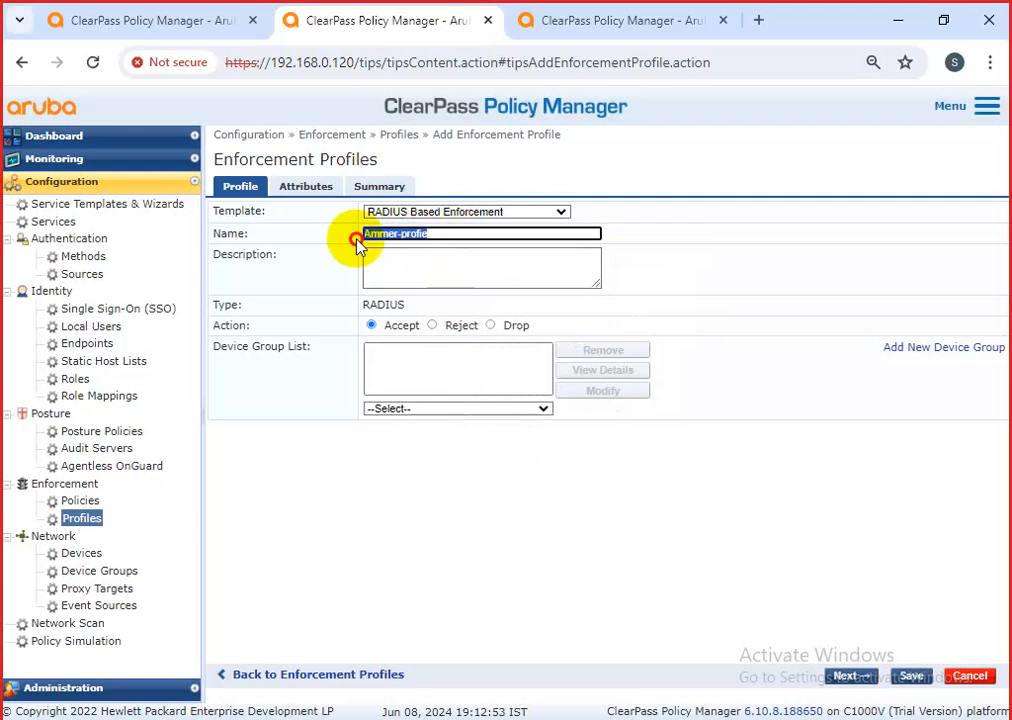
click(413, 268)
text(Ammer-profie)
click(422, 407)
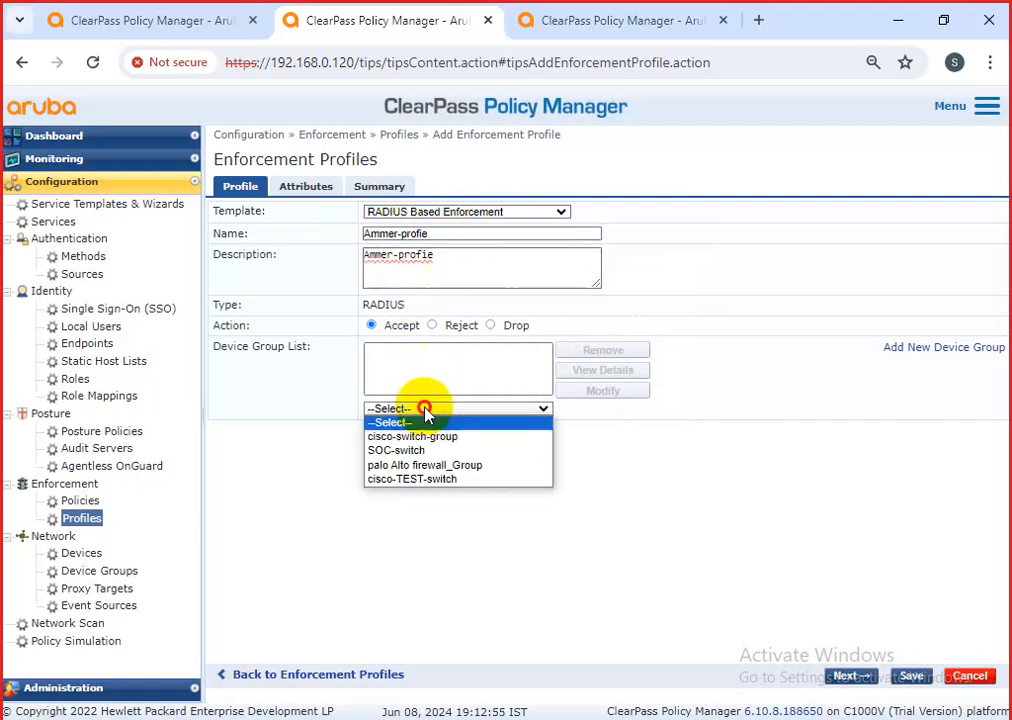
click(418, 437)
Add an attribute row of type Radius:Cisco named Cisco-IP-Downloadable-ACL.
click(305, 186)
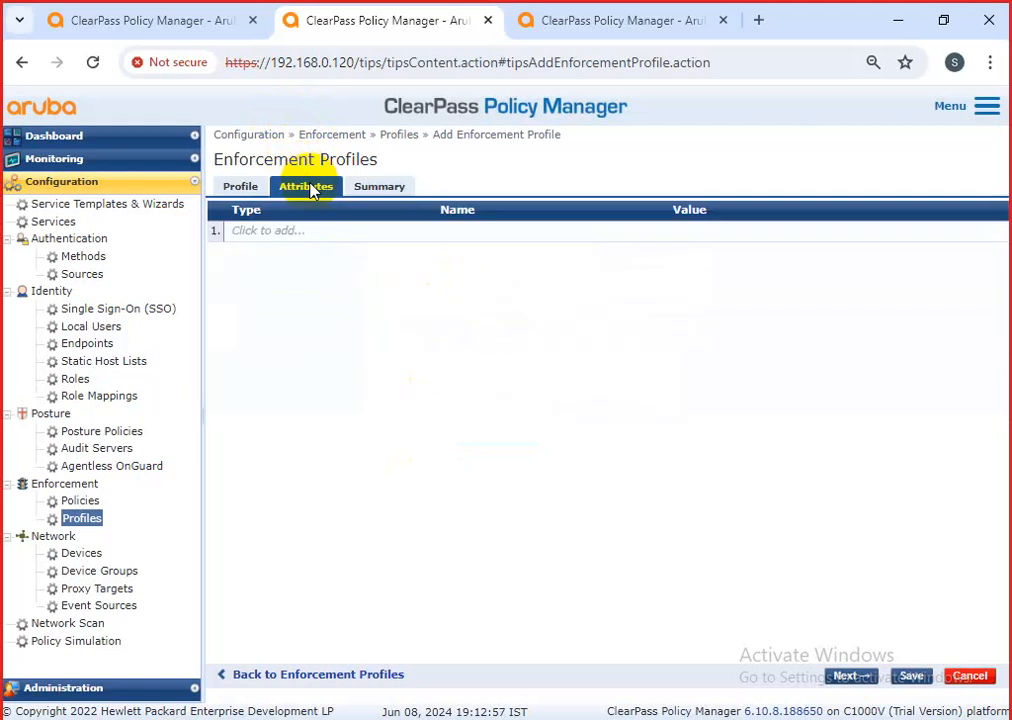
click(318, 231)
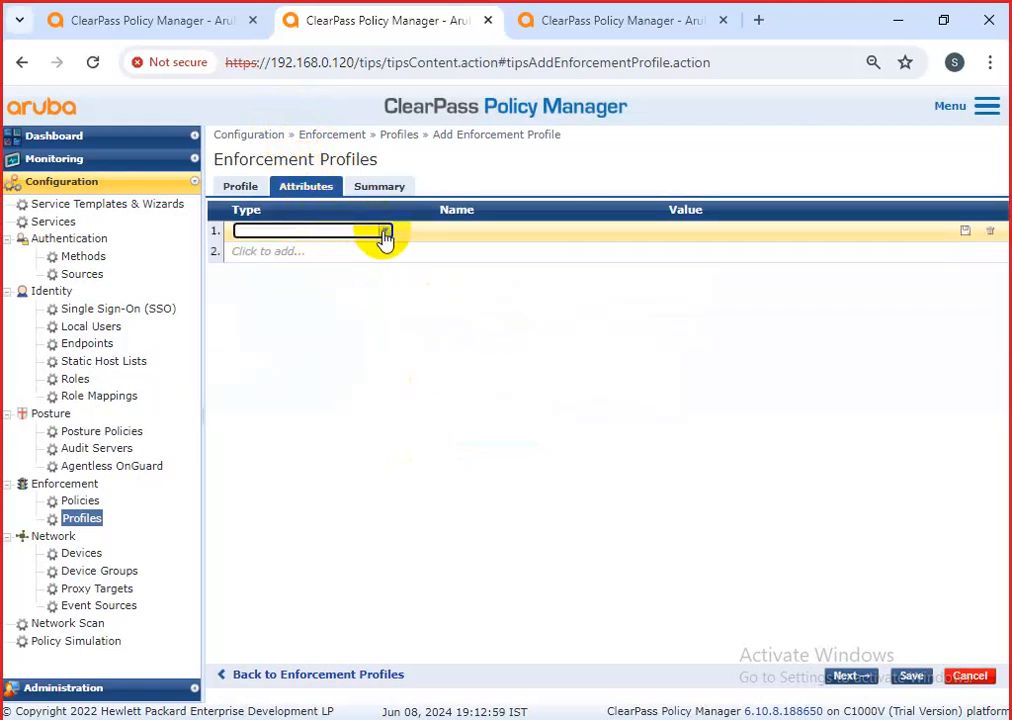
click(385, 233)
click(330, 266)
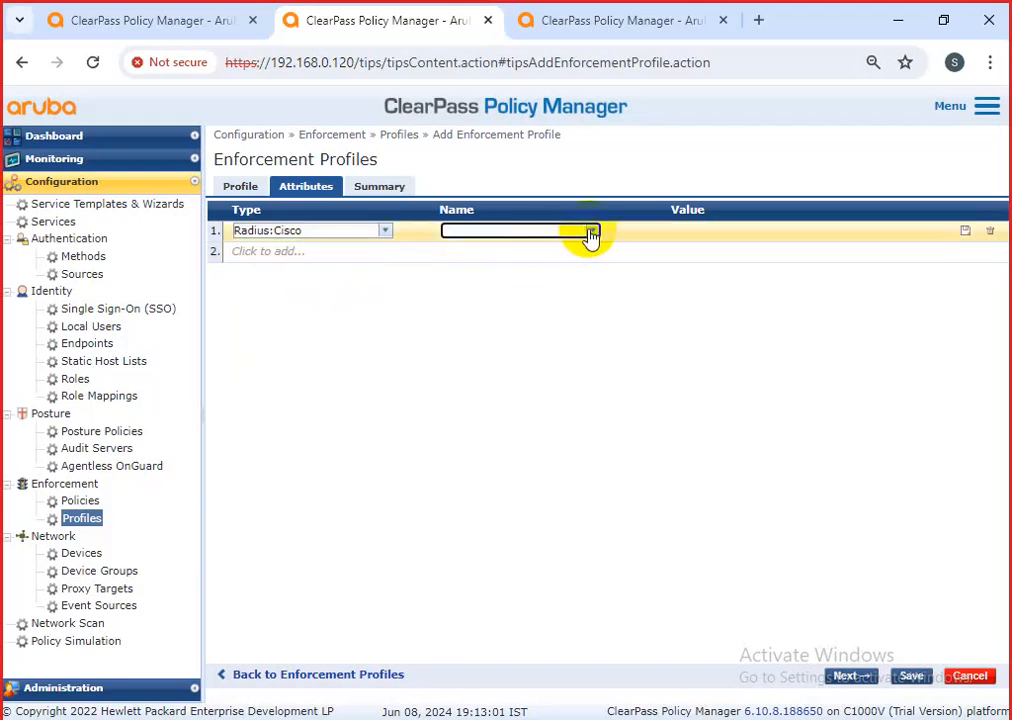
click(591, 233)
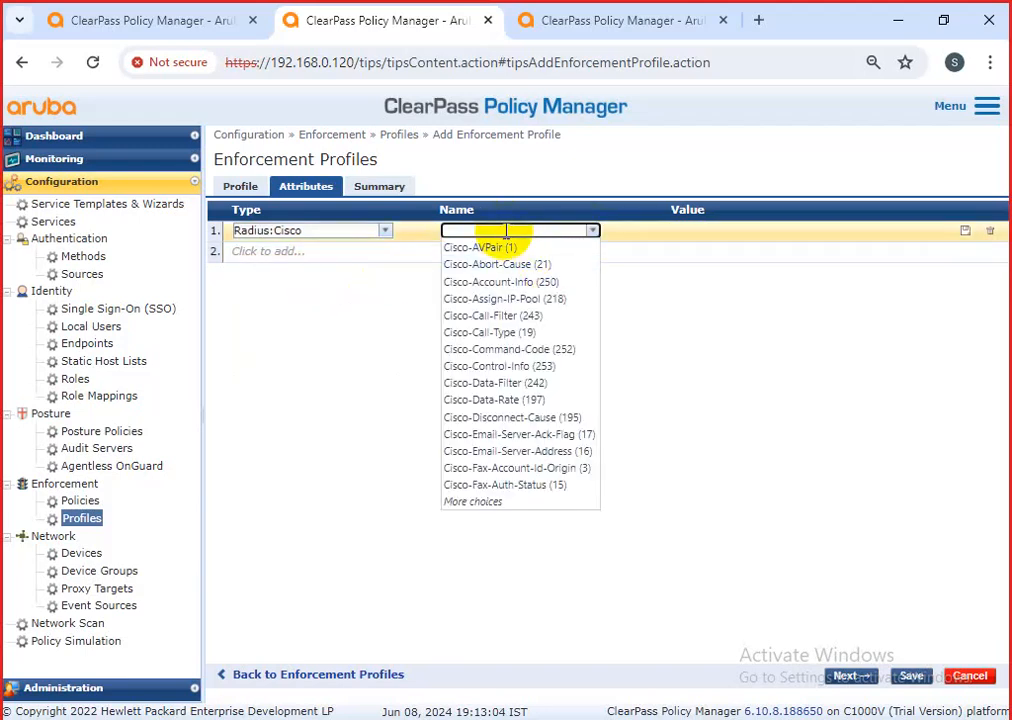
text(p)
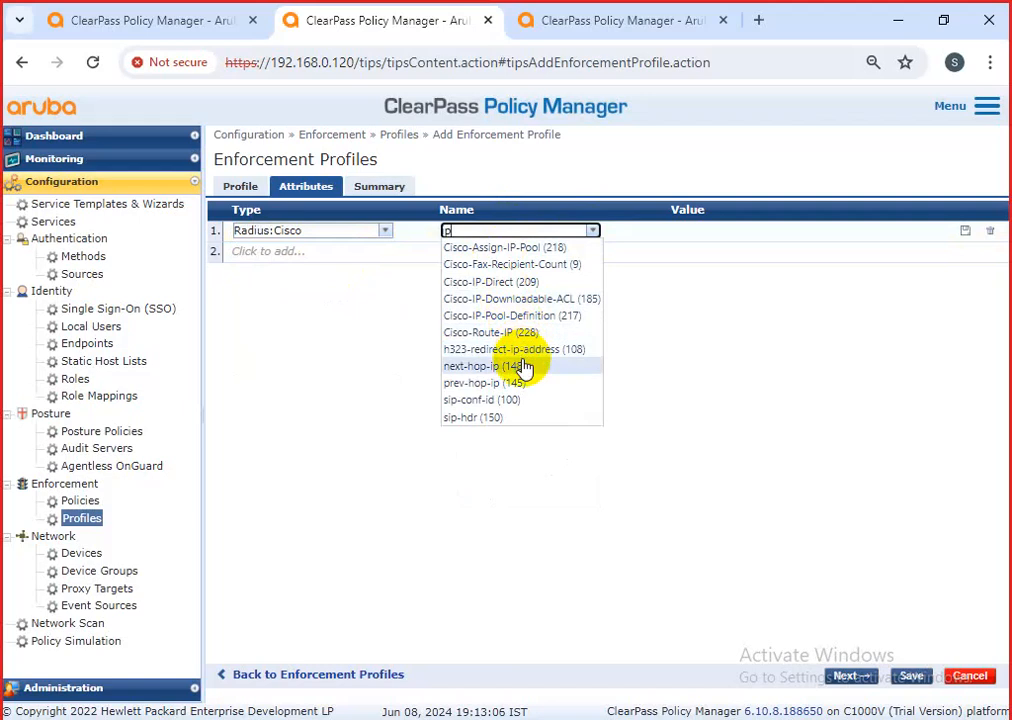
click(521, 300)
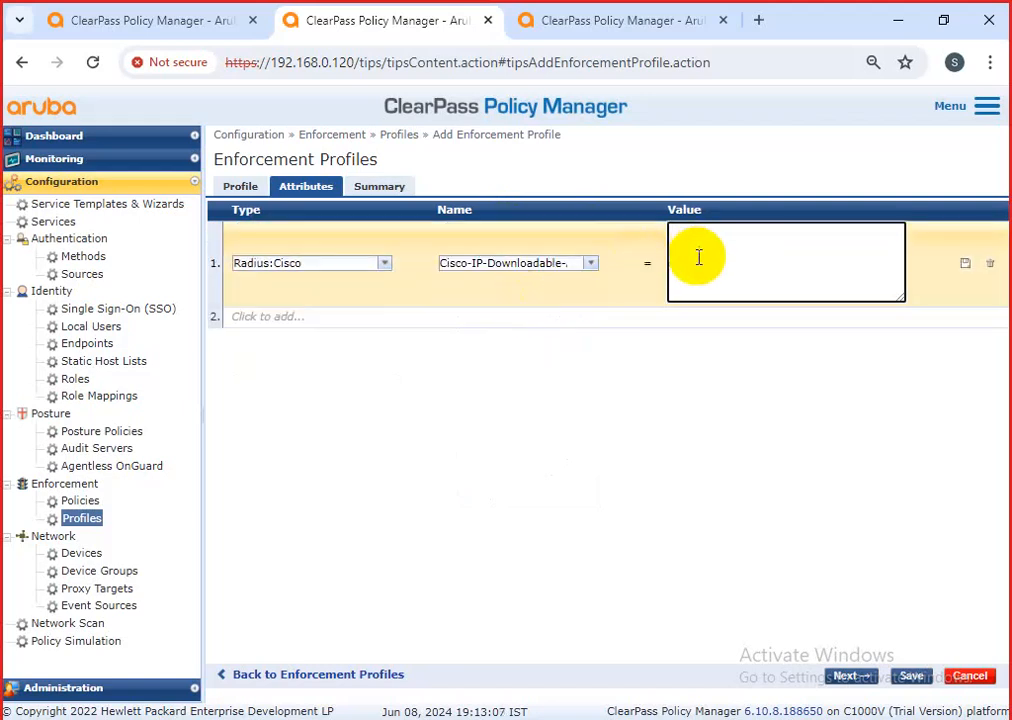
Paste the ACL lines (permit ip any host 172.29.147.47, deny ip any any) as value, then save.
text(Ammer-profie)
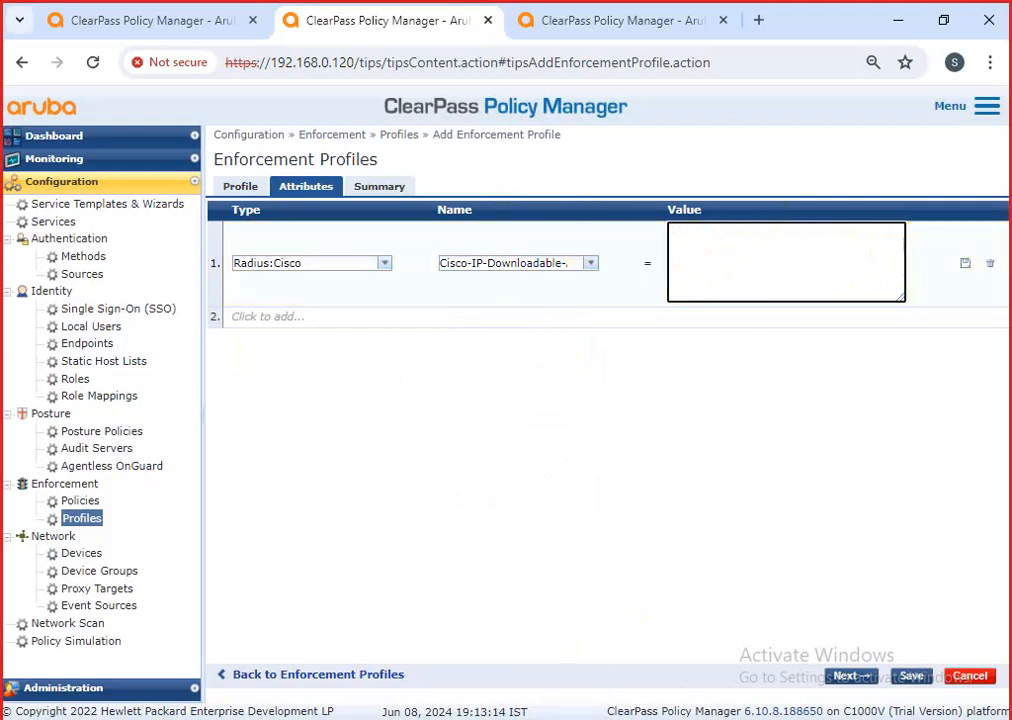
key(alt+Tab)
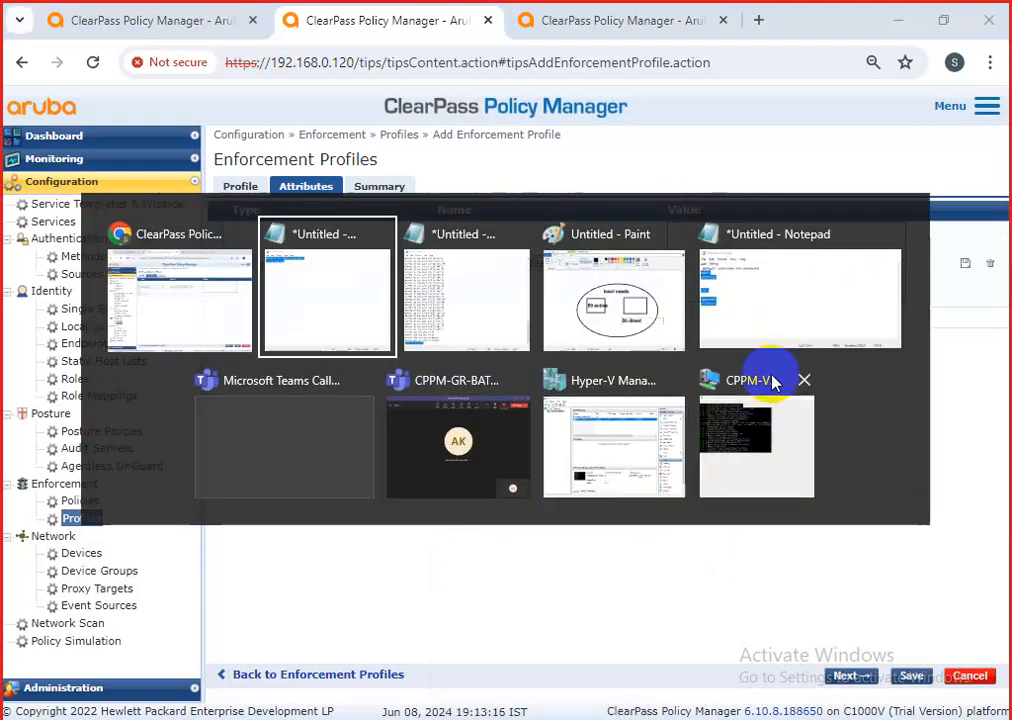
click(337, 326)
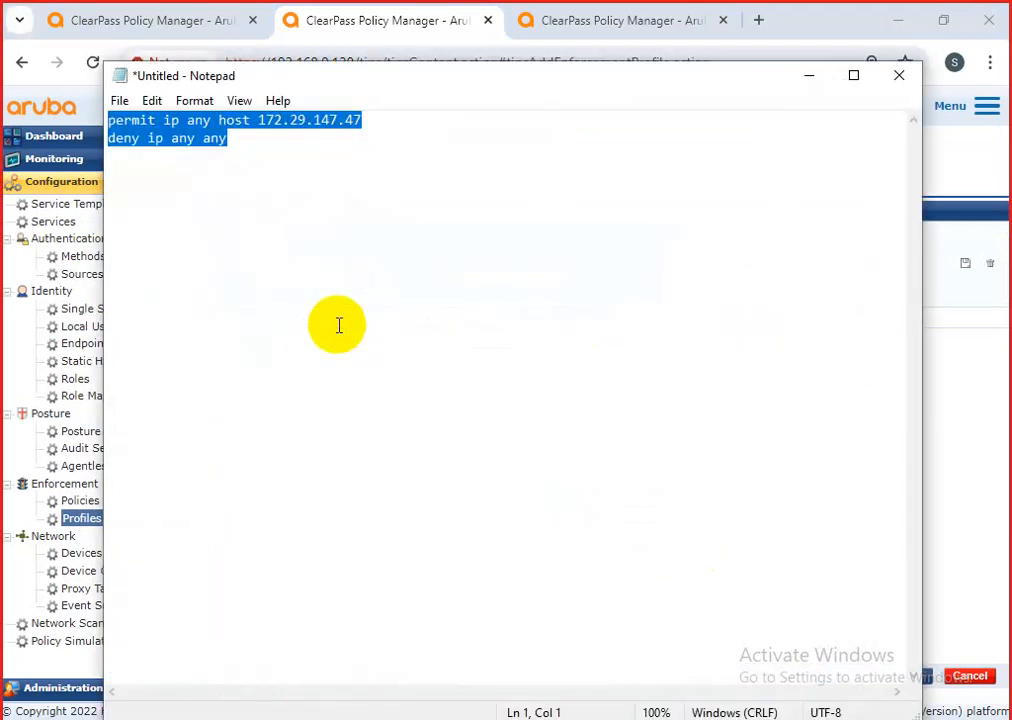
click(810, 77)
text(permit ip any host 172.29.147.47 deny ip any any)
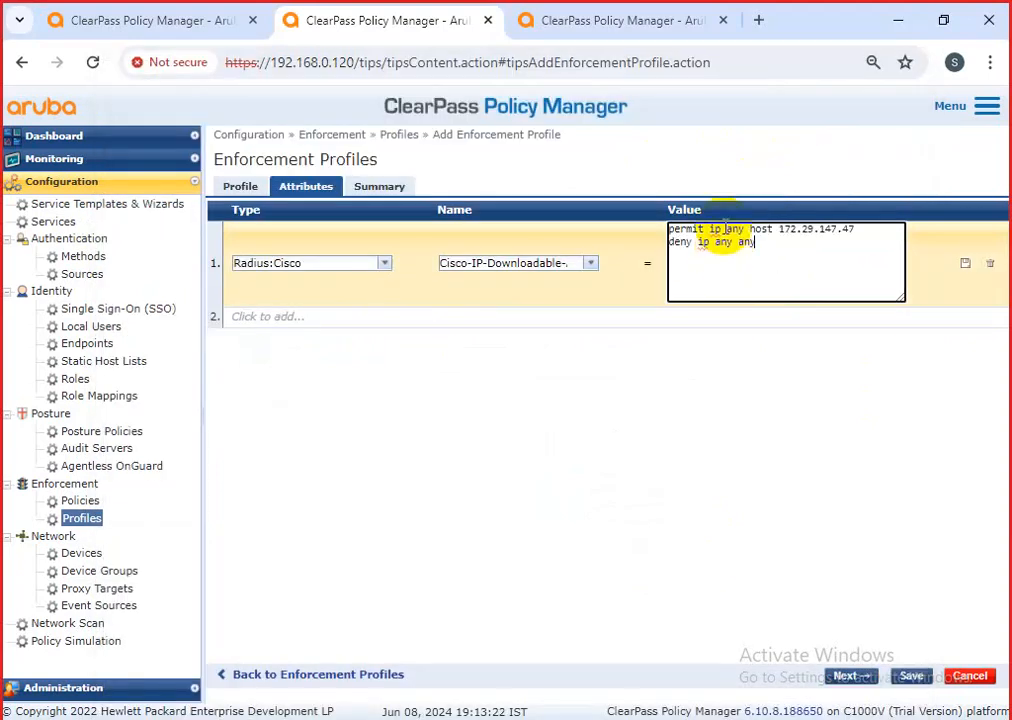
click(965, 263)
click(910, 675)
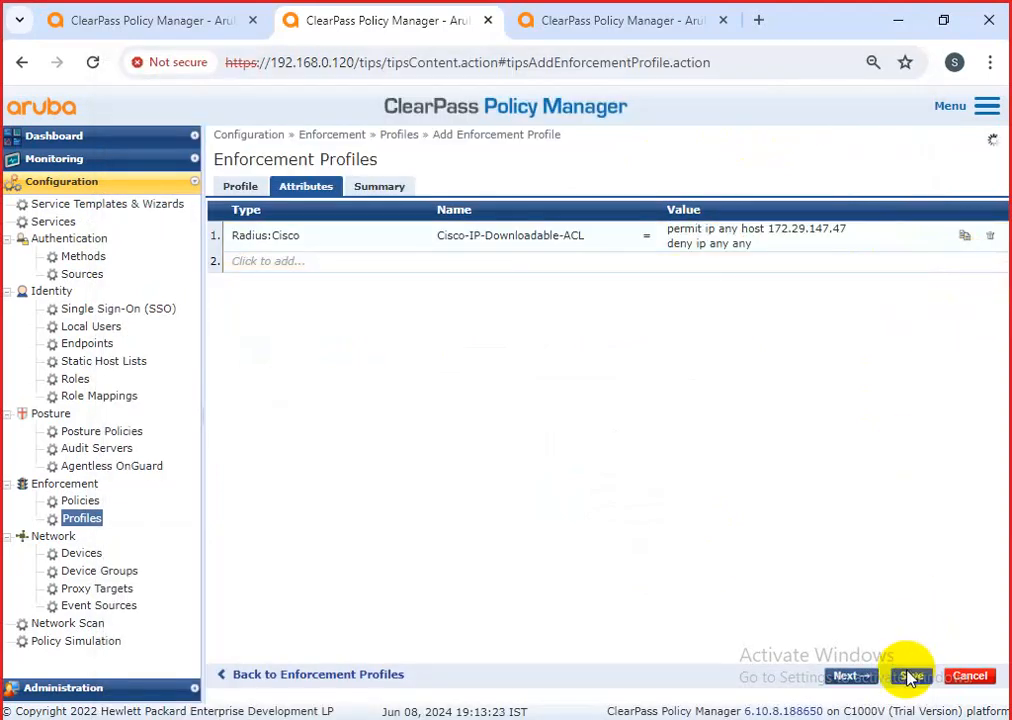
Filter the profile list by 'amm' and open the RADIUS Ammer-profie entry.
drag(501, 283, 404, 287)
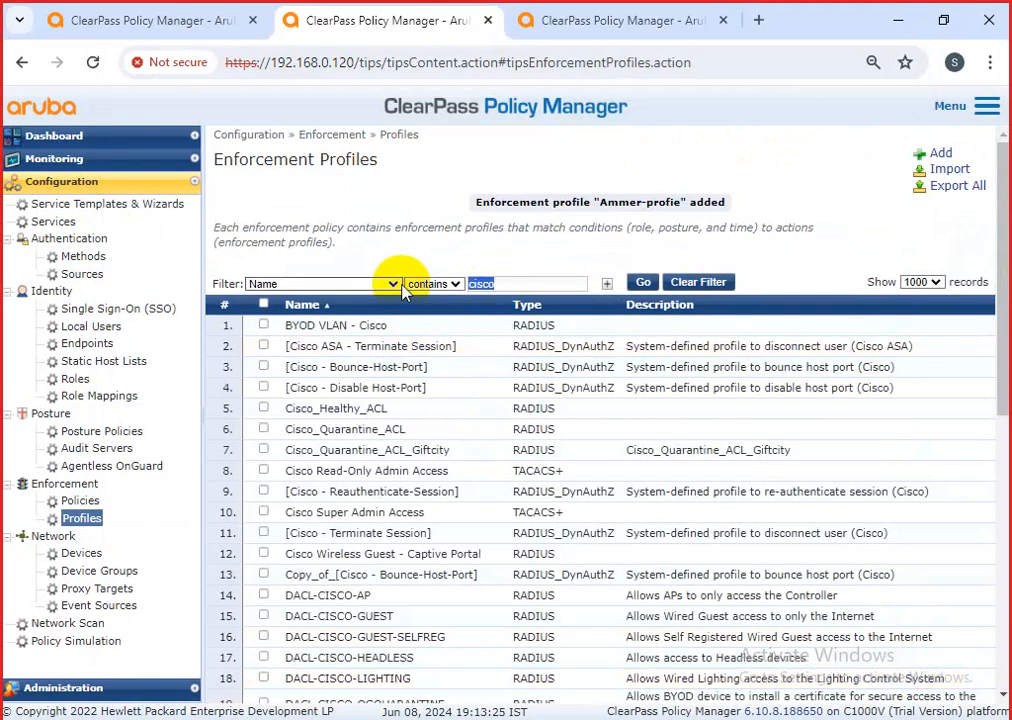
text(amm)
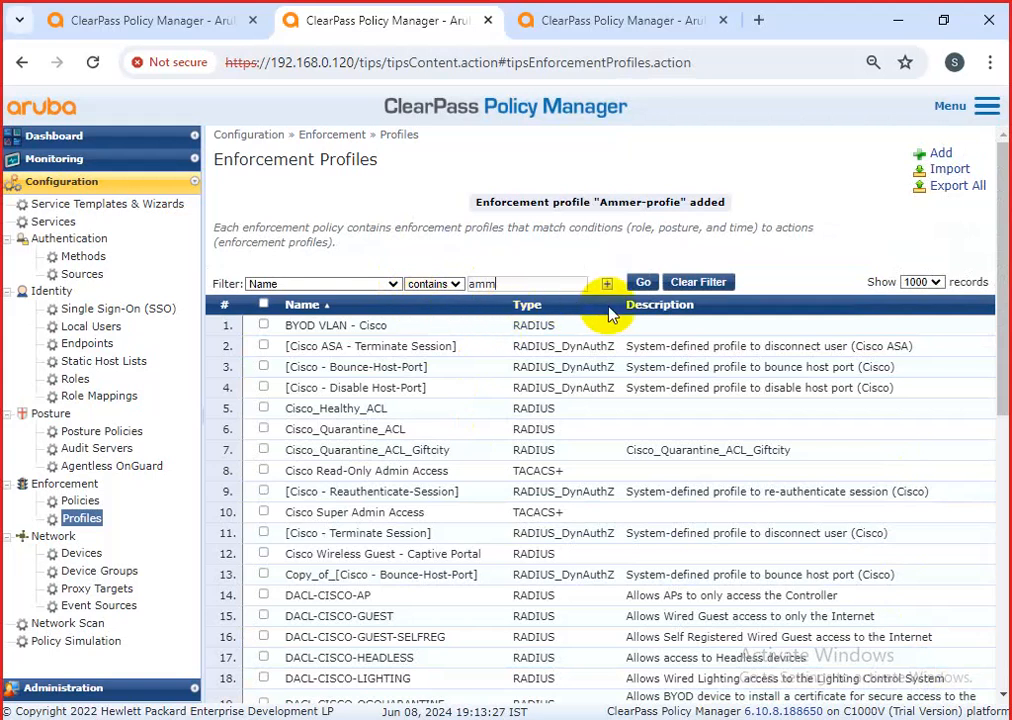
click(643, 282)
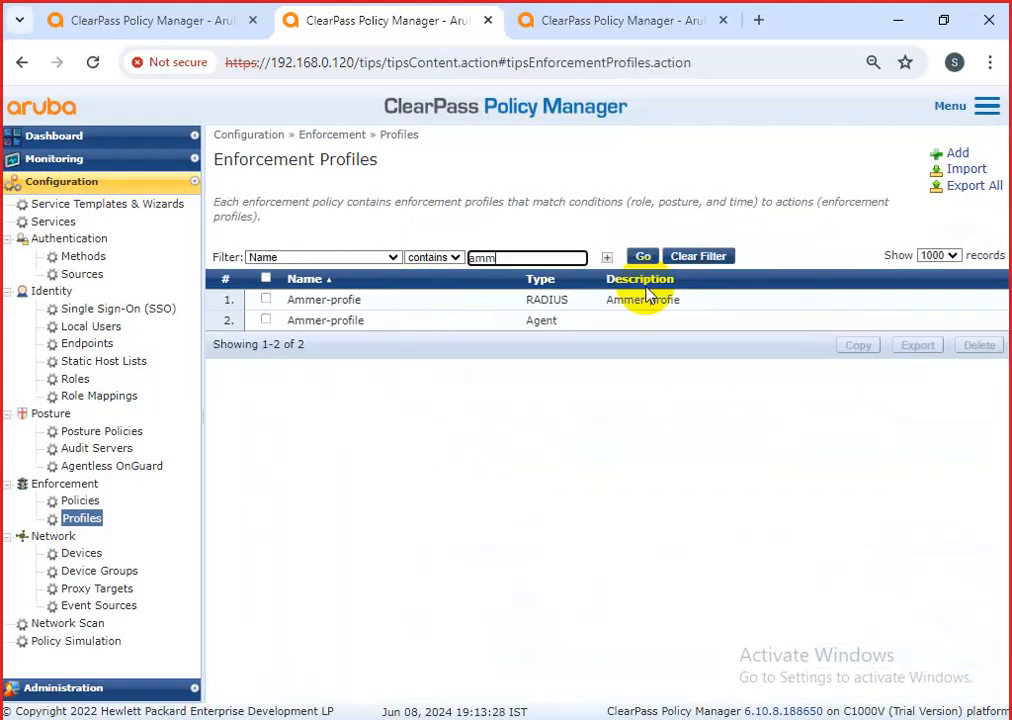
click(357, 300)
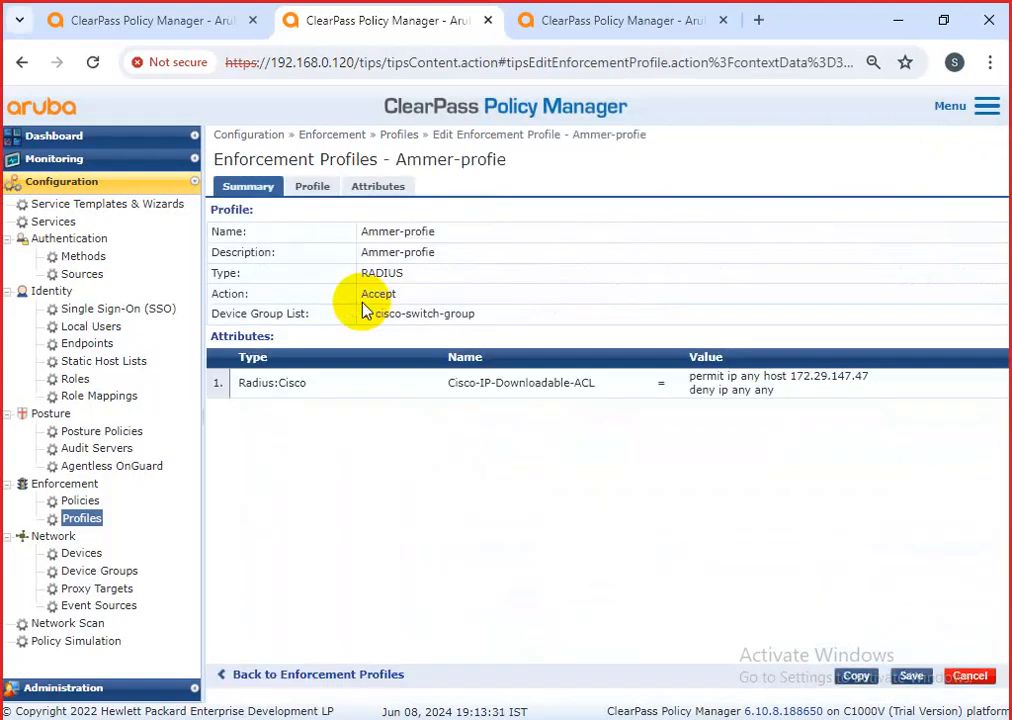
Close the RADIUS profile and review the Agent Ammer-profile's attributes without changes.
click(918, 675)
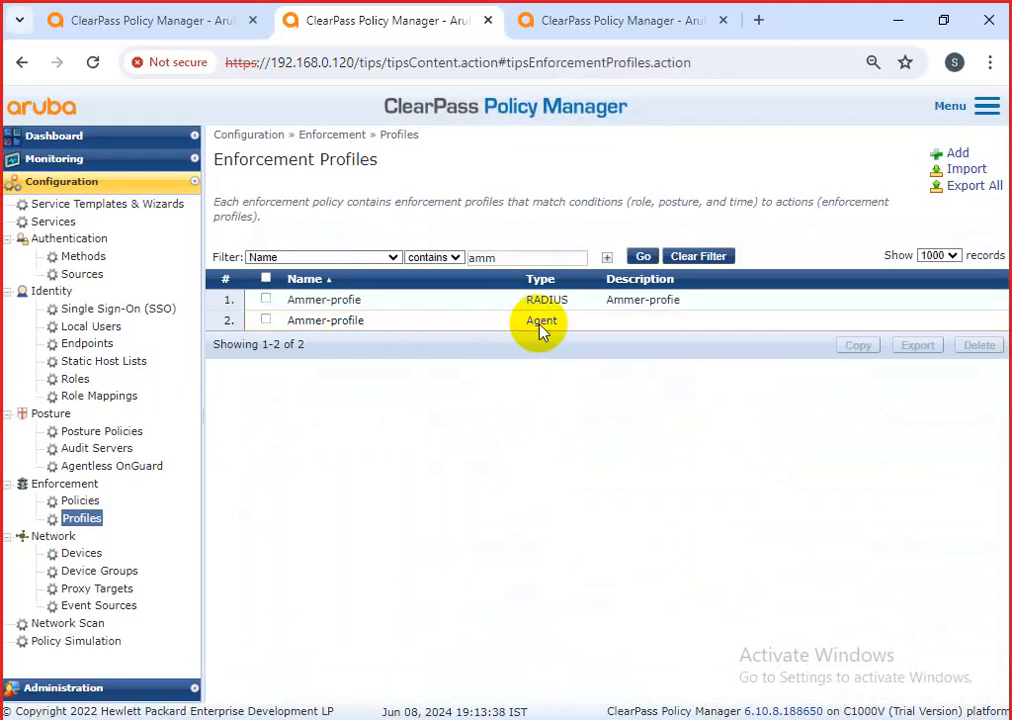
click(537, 328)
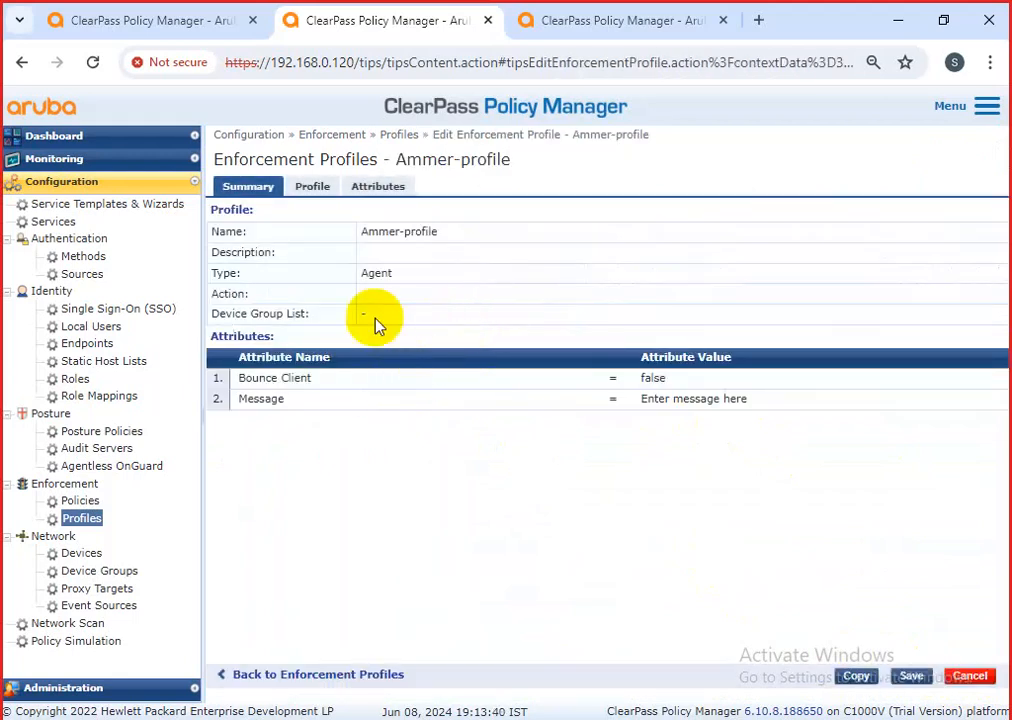
click(378, 187)
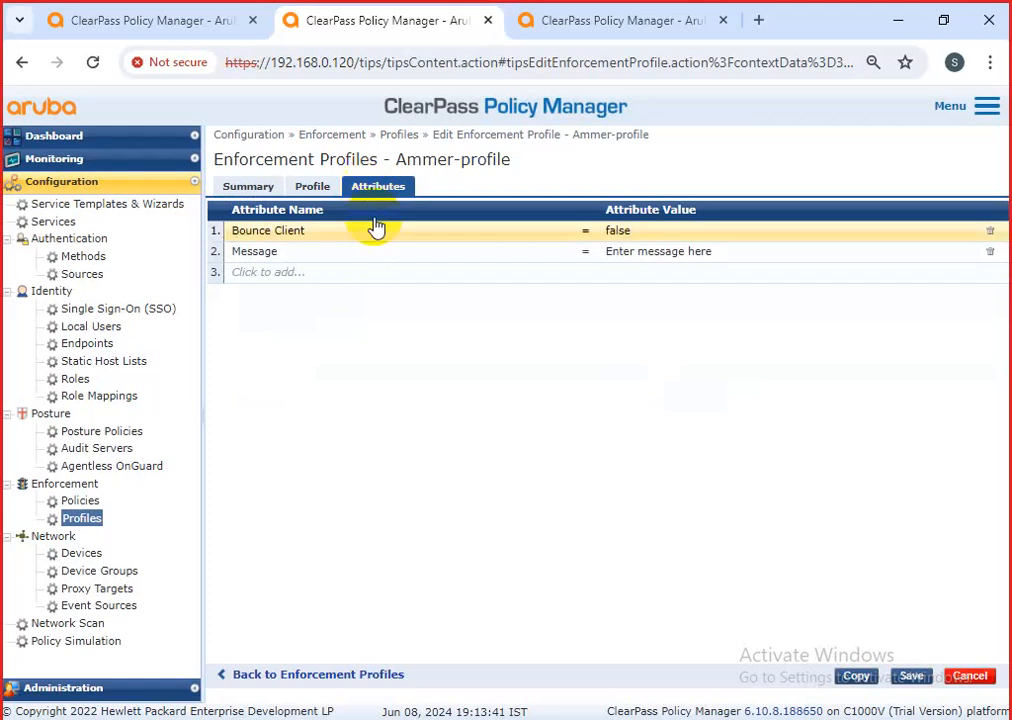
click(968, 678)
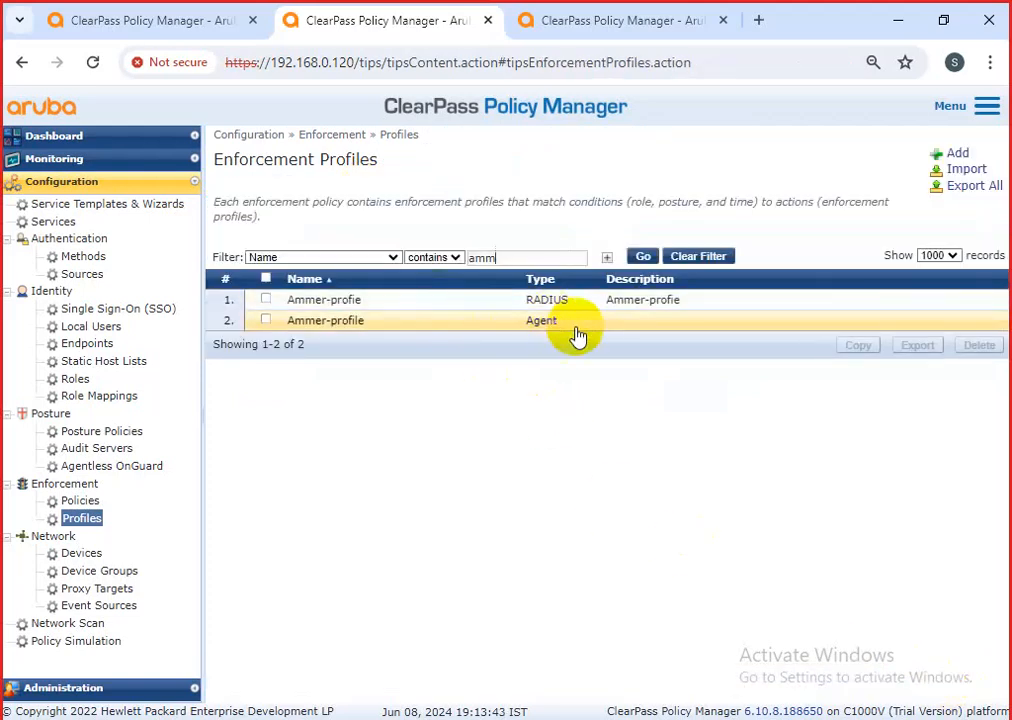
drag(576, 328, 517, 326)
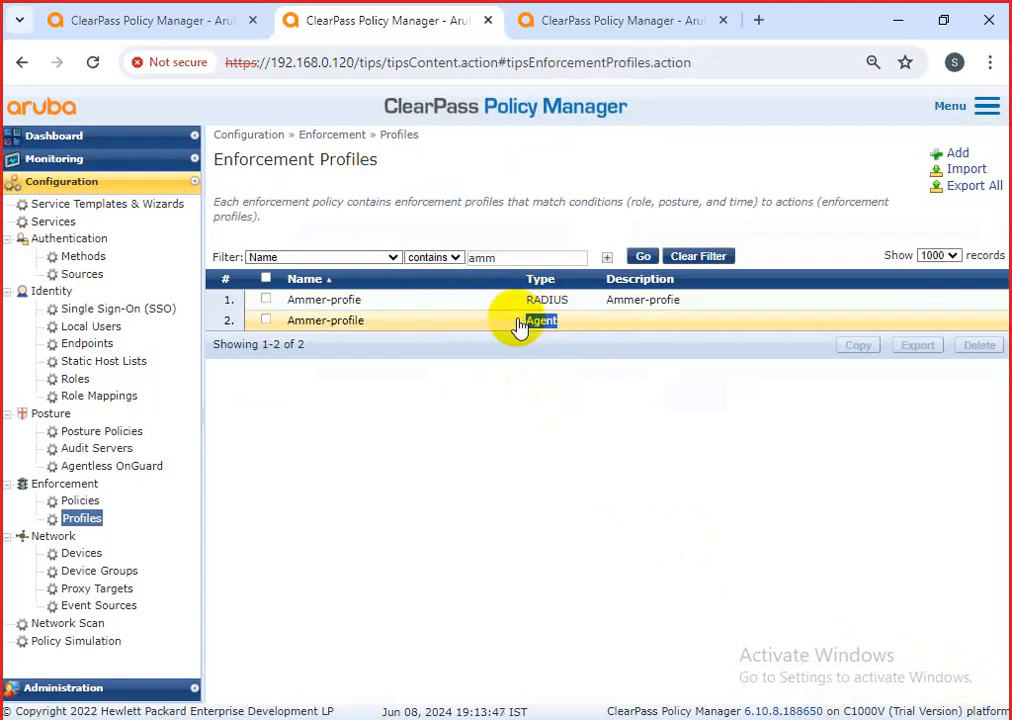
Recheck the RADIUS Ammer-profie attributes, then go to the Enforcement Policies list.
click(525, 305)
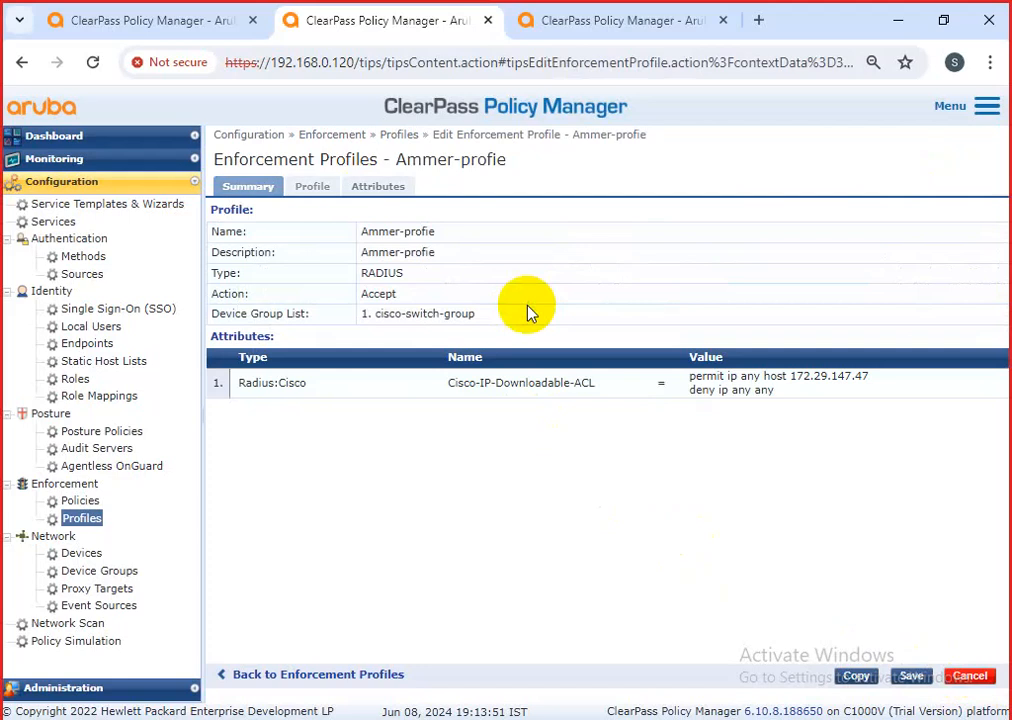
click(388, 187)
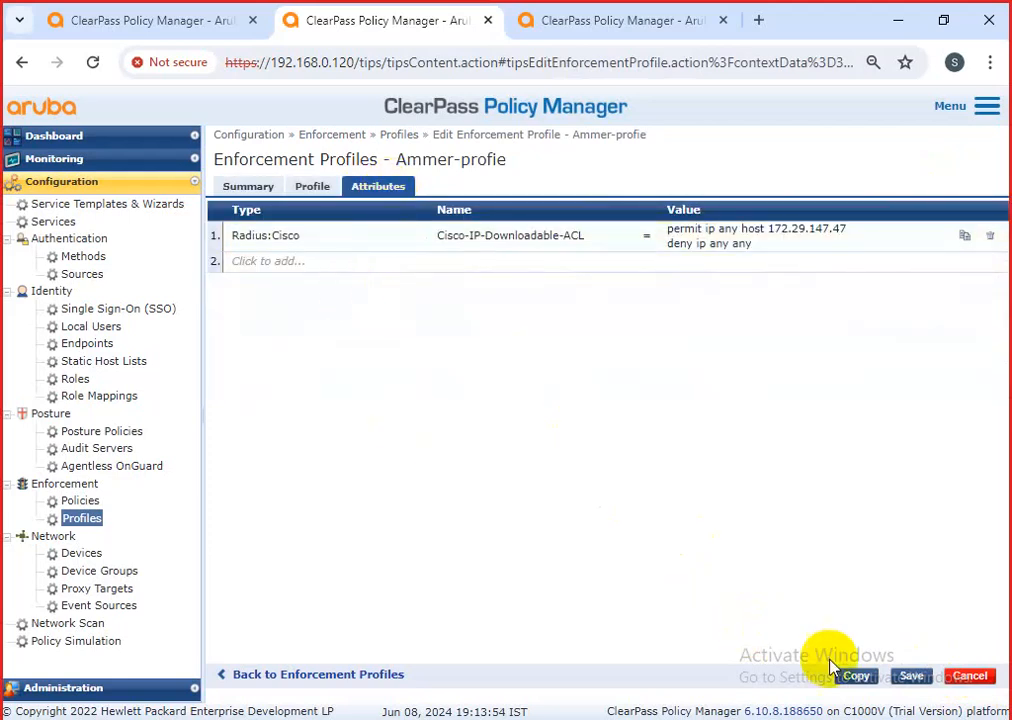
click(970, 677)
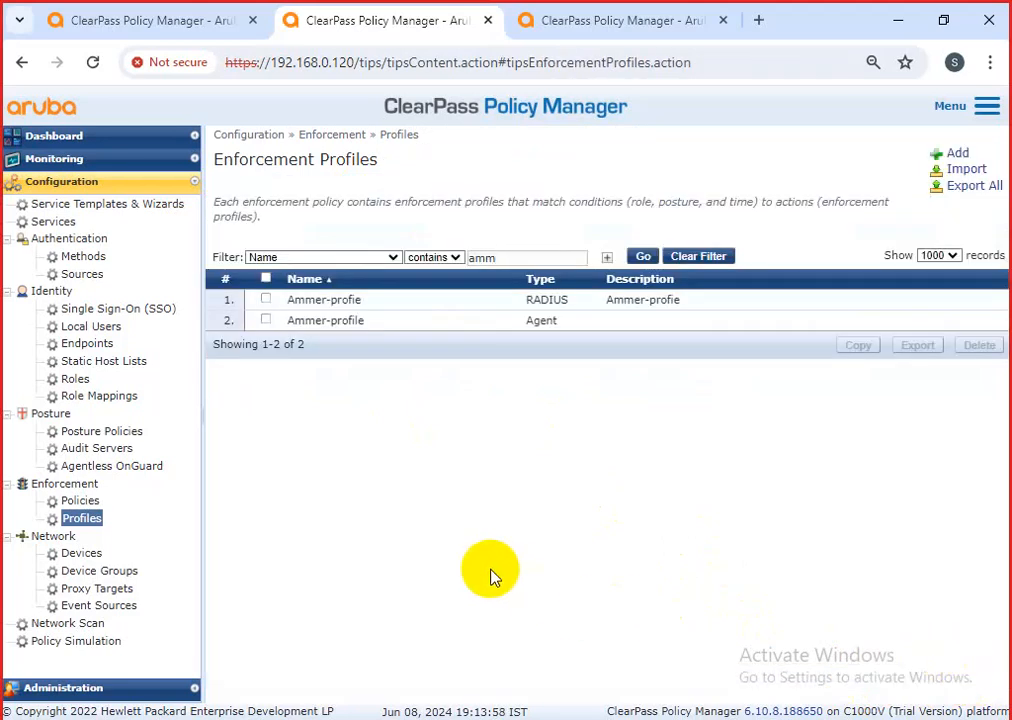
click(86, 502)
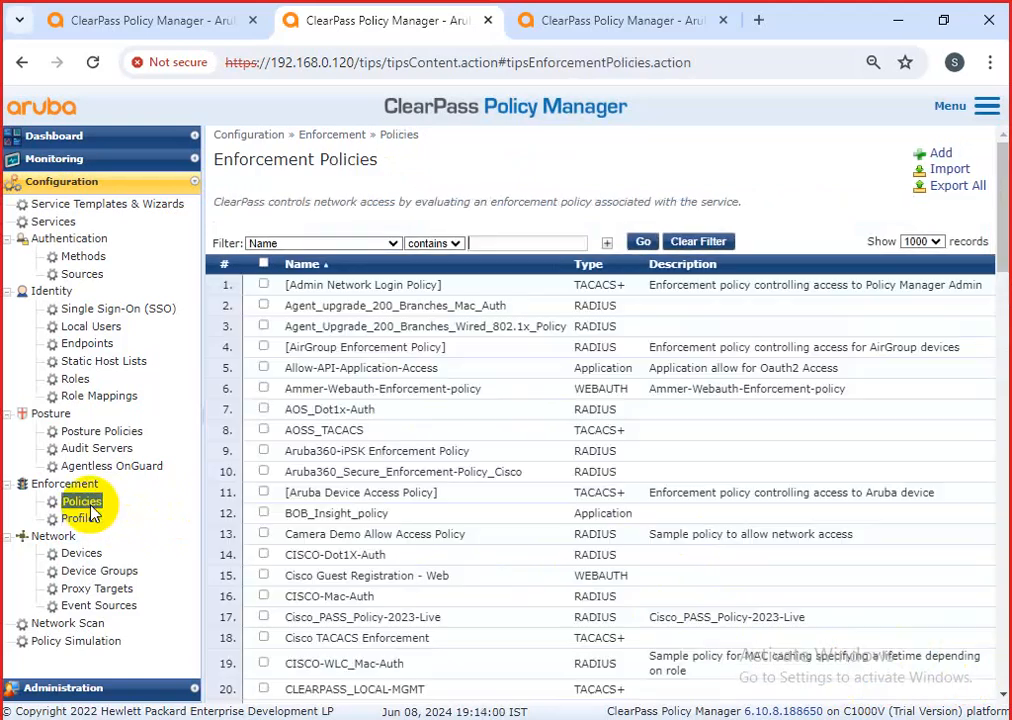
Start a new enforcement policy named Enforcement_Ammer-policy, copying the name for its description.
click(940, 158)
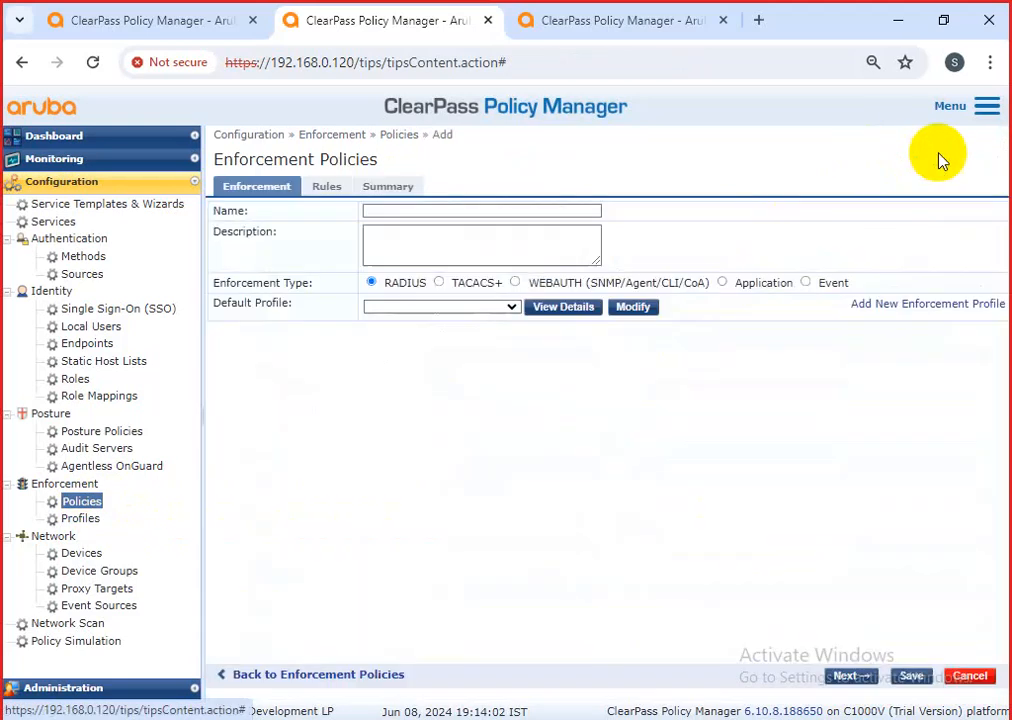
click(438, 212)
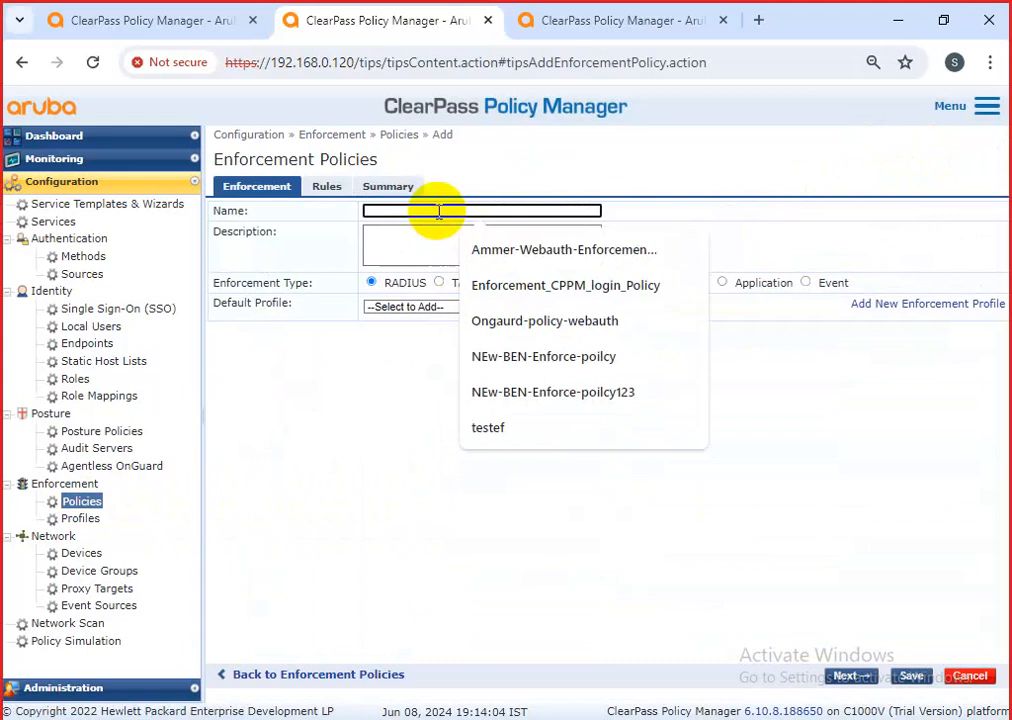
click(511, 292)
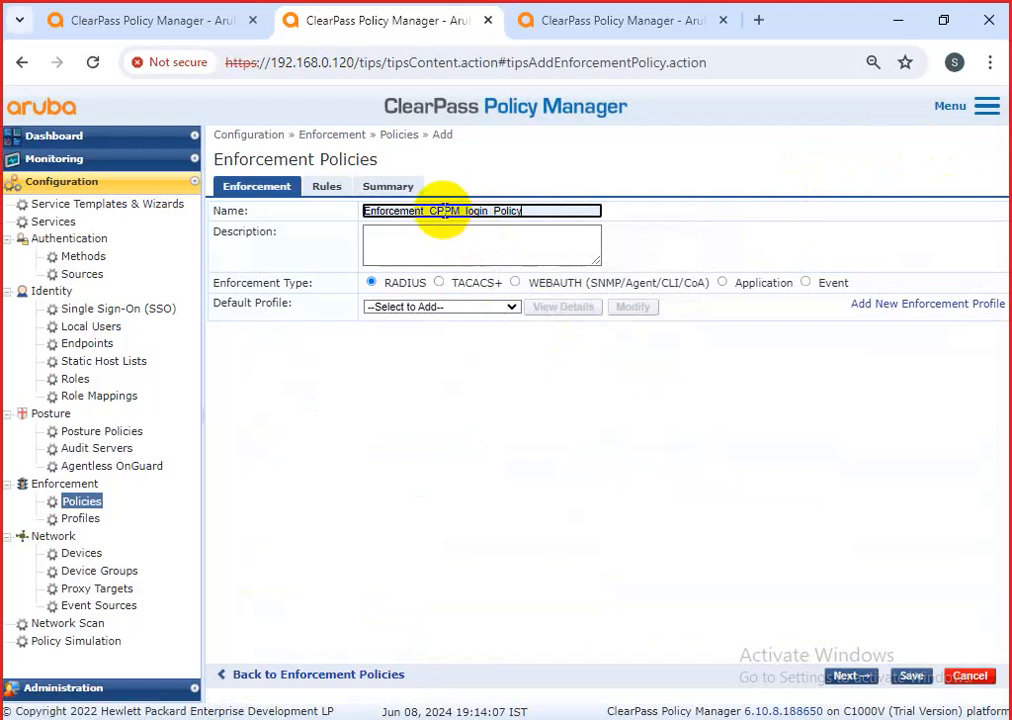
drag(430, 211, 534, 215)
key(BackSpace)
text(Ammer-p)
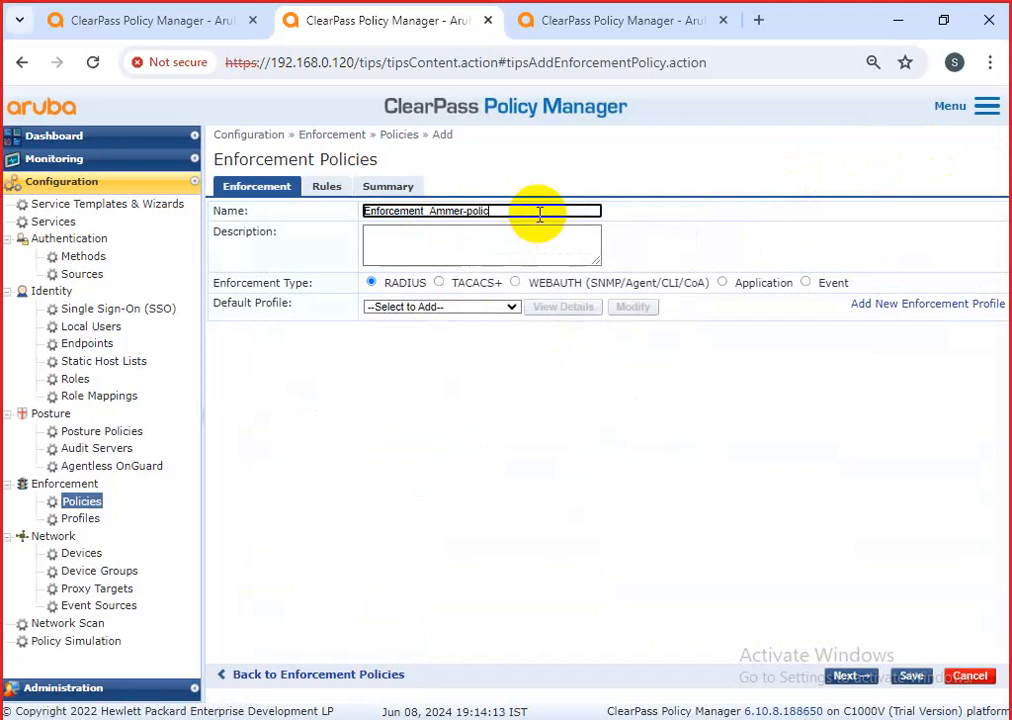
drag(539, 213, 316, 222)
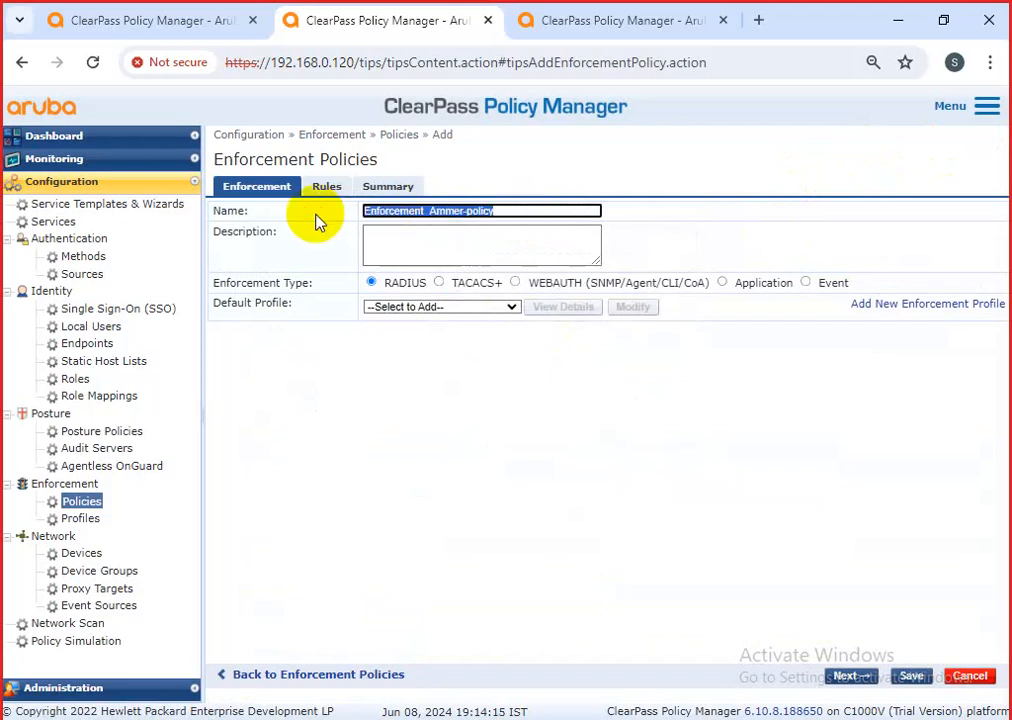
click(381, 244)
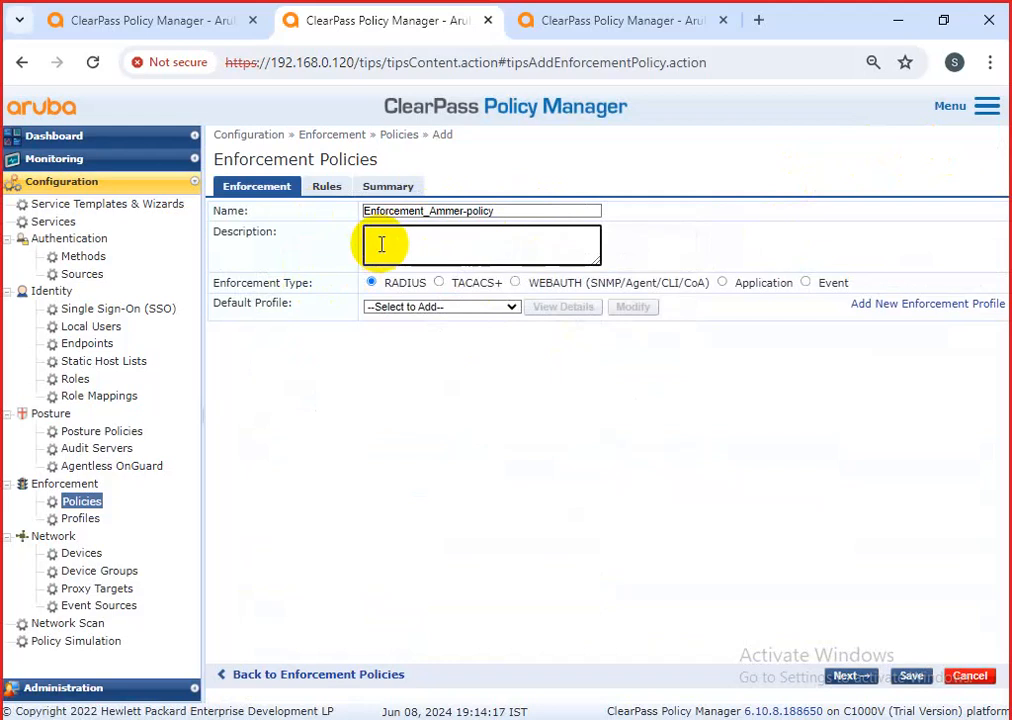
Try a Cisco RADIUS profile as the default, then briefly check the Rules page.
click(415, 312)
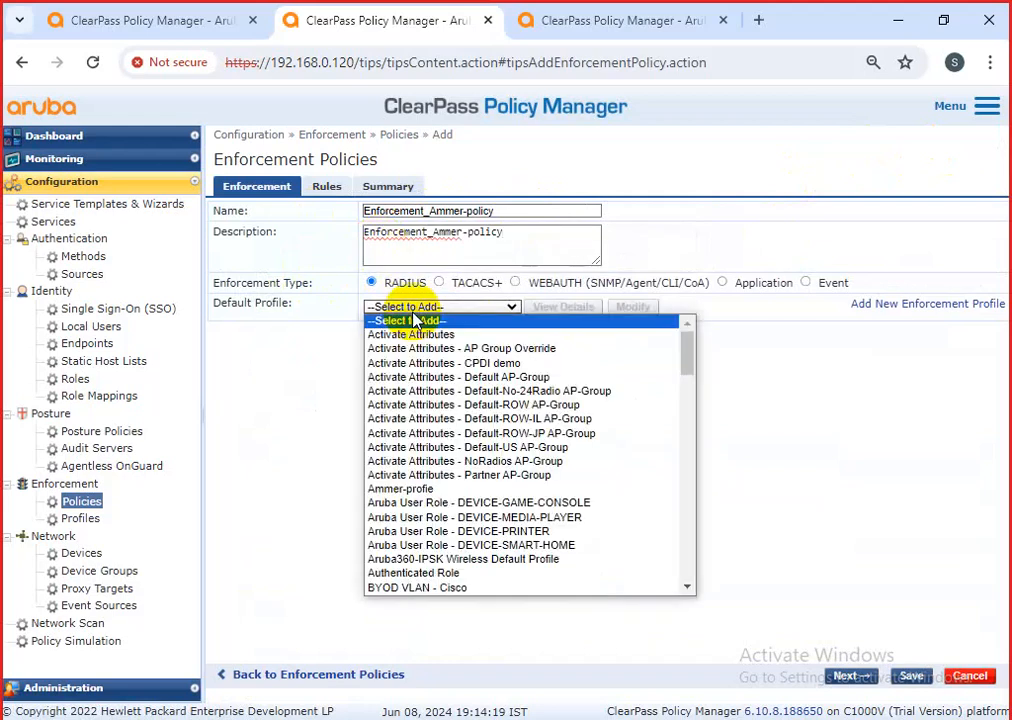
scroll(576, 488, down, 10)
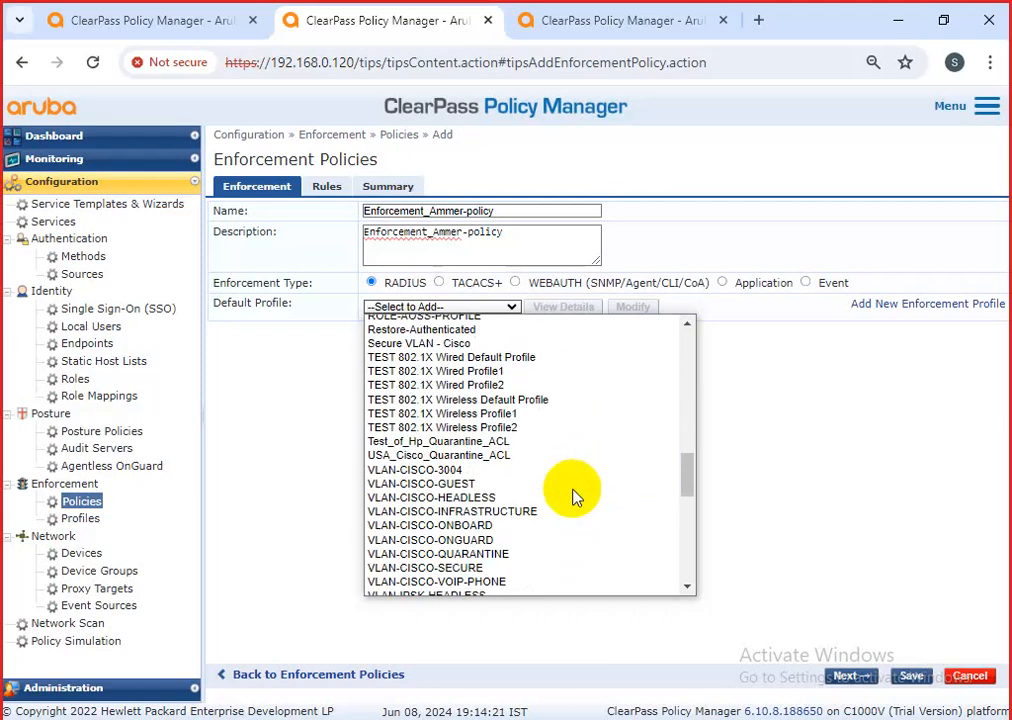
scroll(576, 496, down, 6)
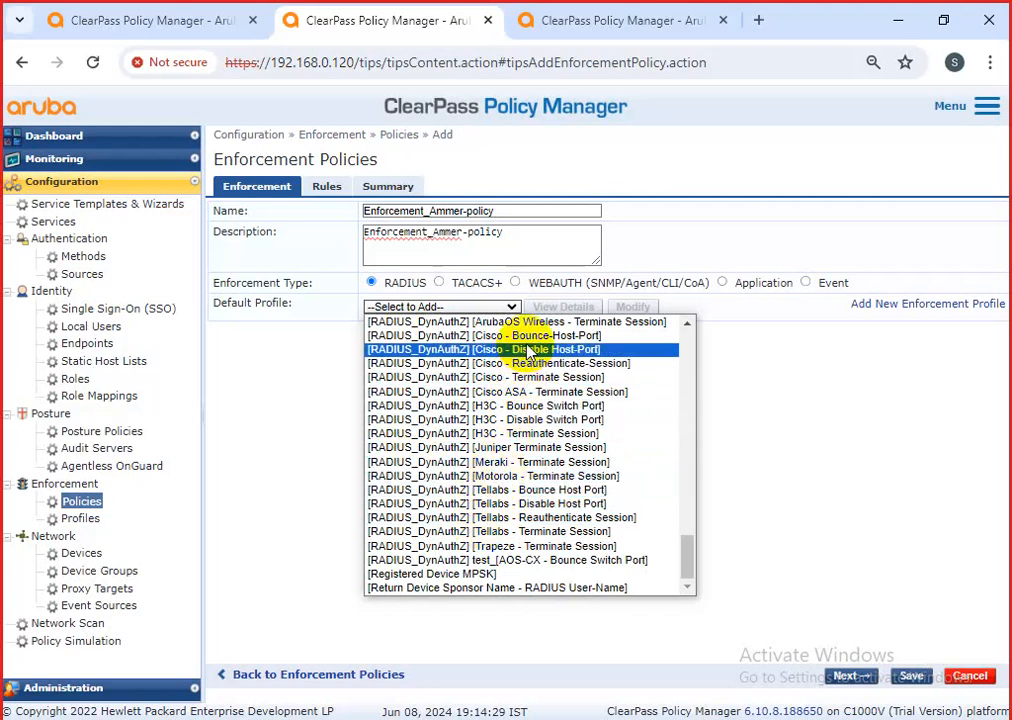
click(516, 377)
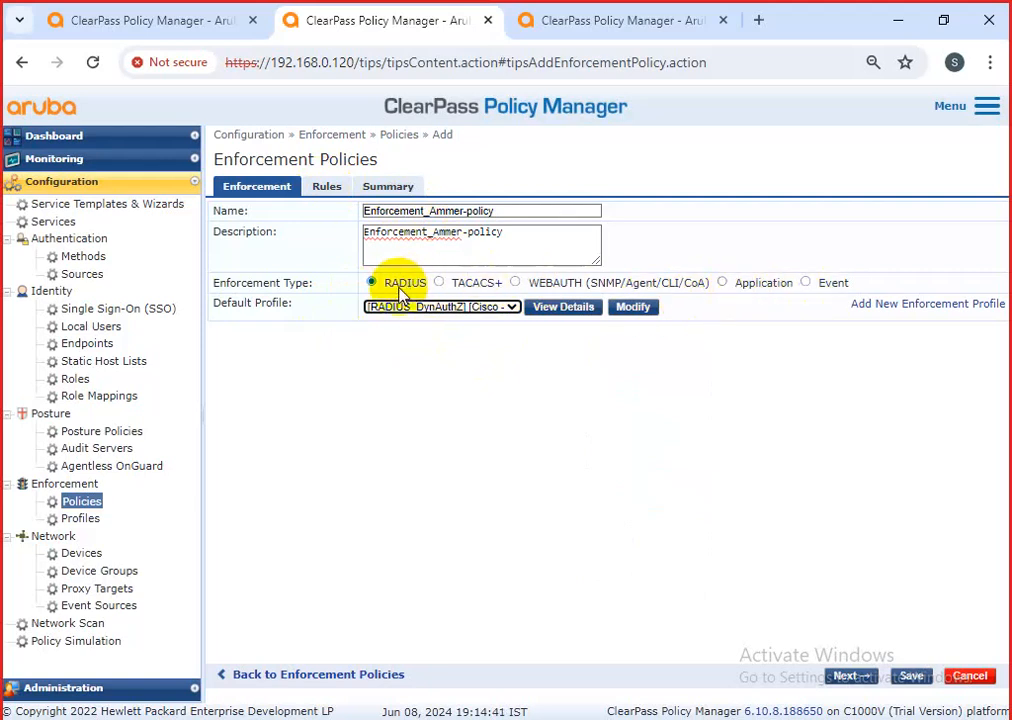
click(330, 190)
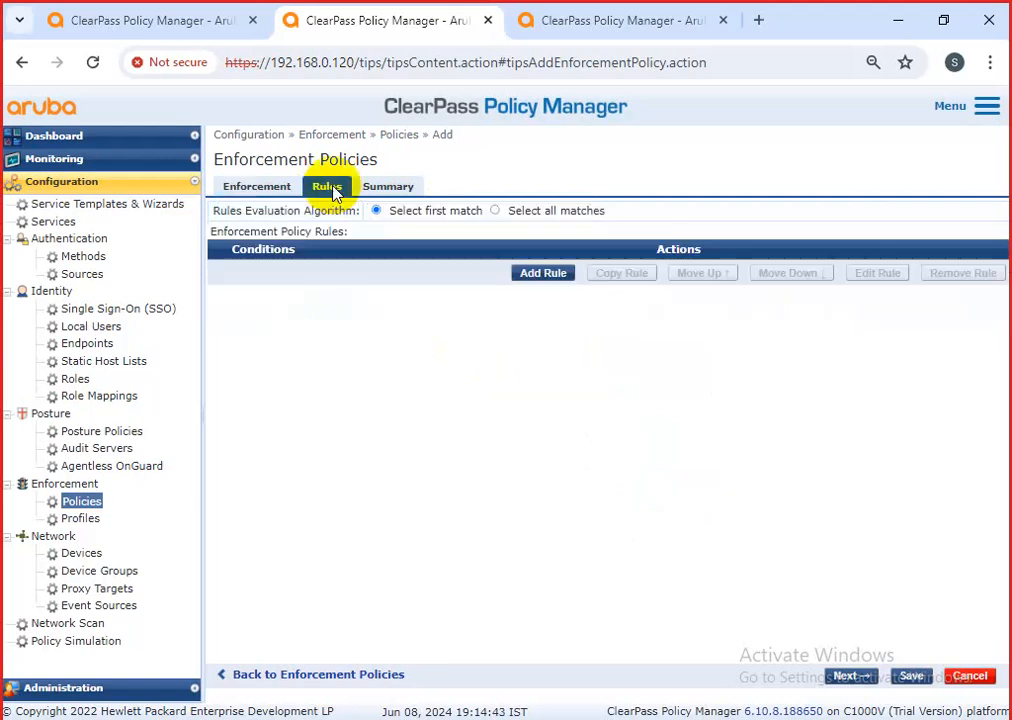
click(248, 186)
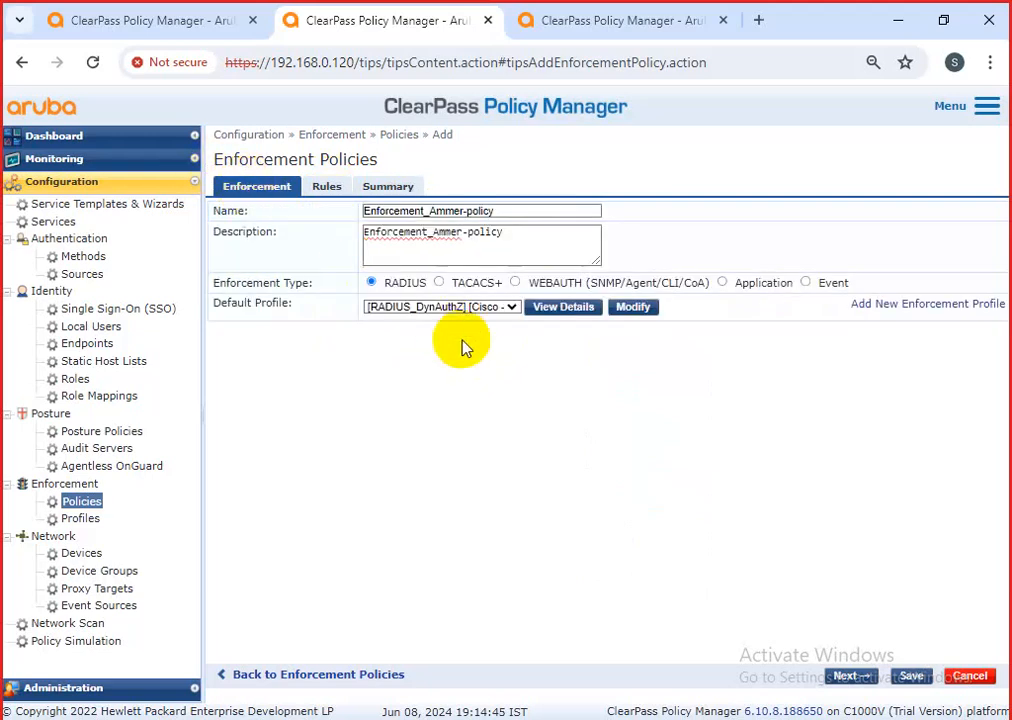
Set the default profile to [Deny Access Profile] and browse the profile list again.
click(482, 308)
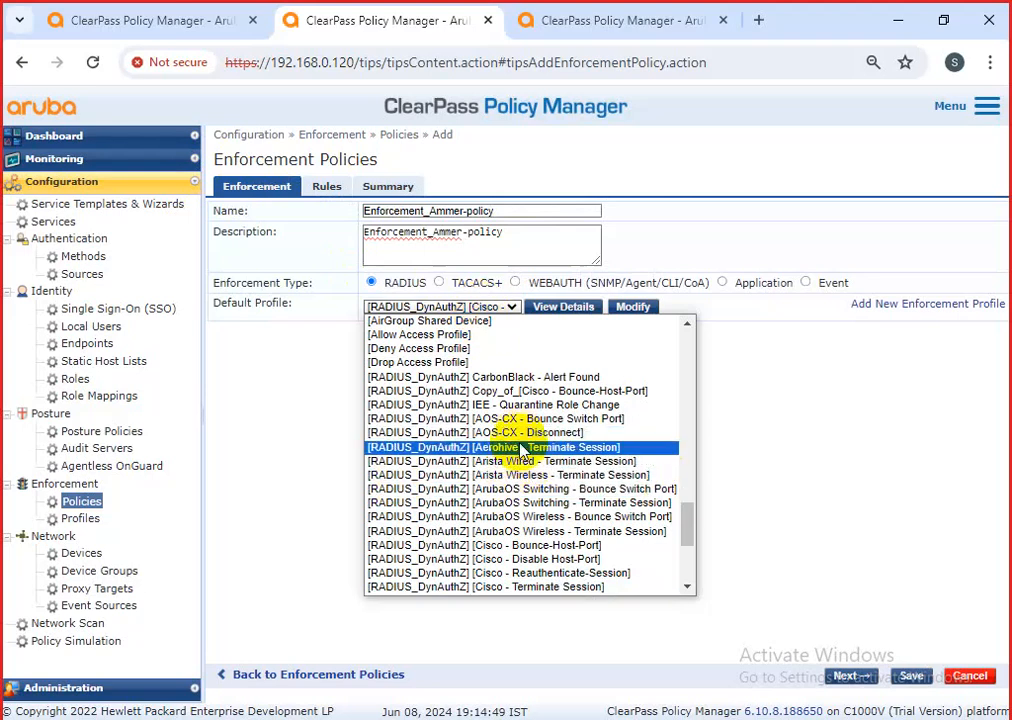
click(385, 348)
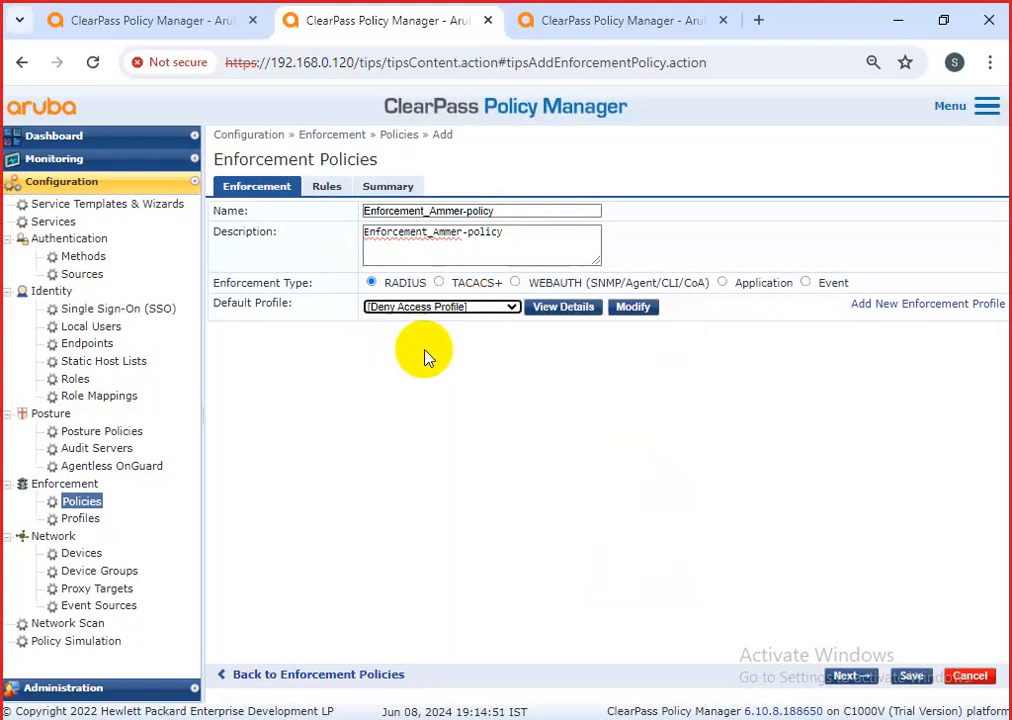
click(462, 308)
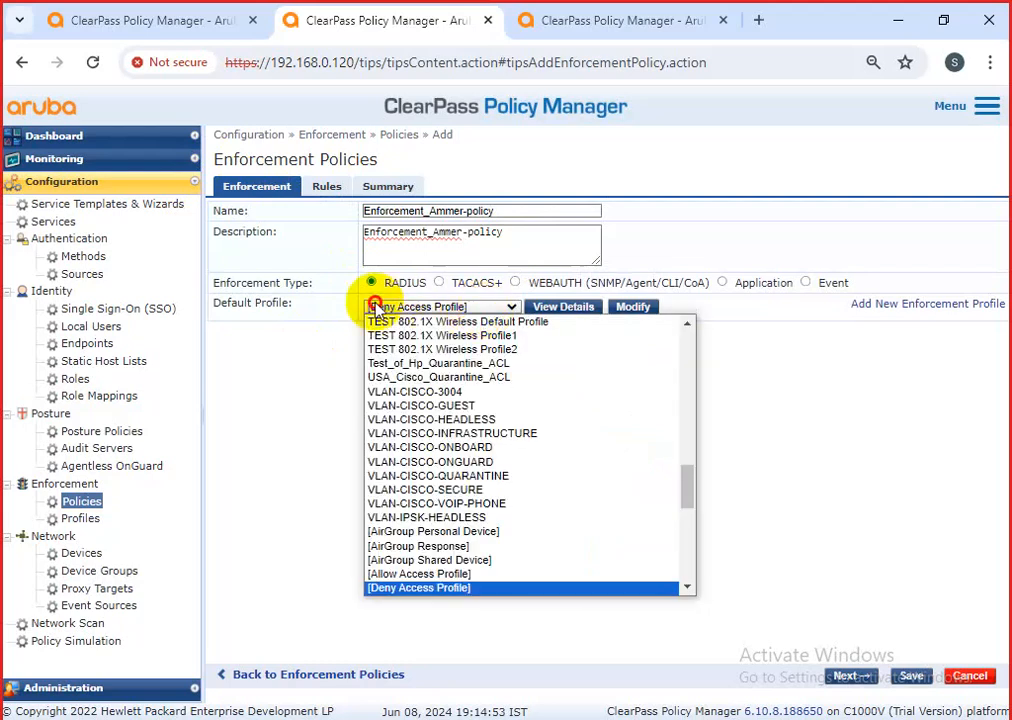
click(319, 352)
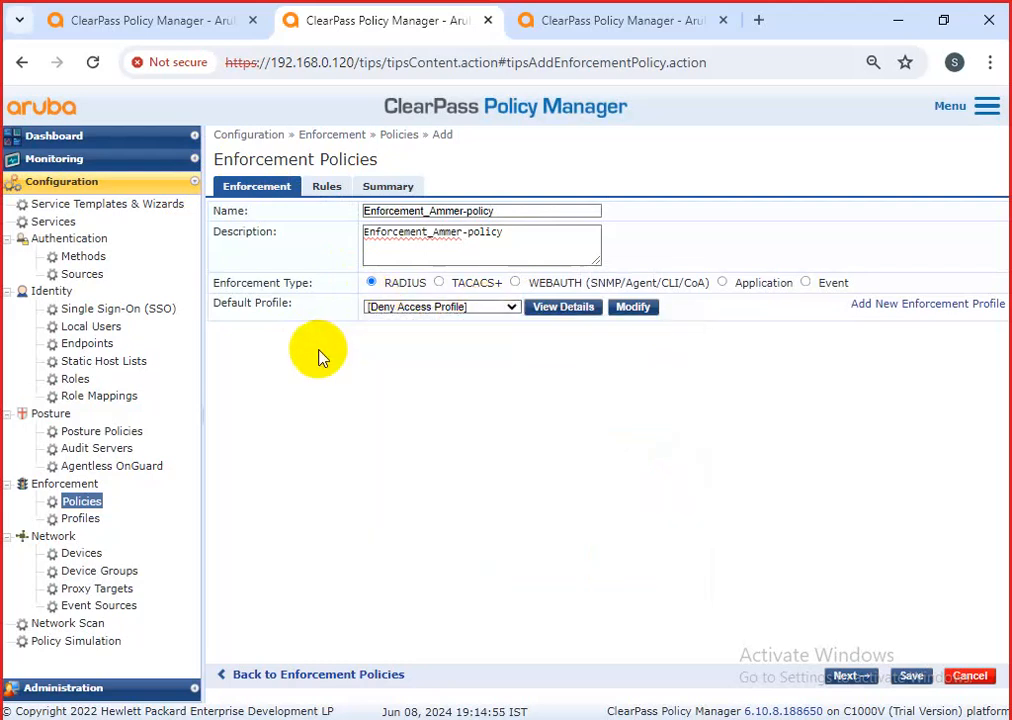
click(450, 308)
scroll(480, 585, down, 10)
scroll(515, 538, down, 2)
Try Ammer-profie and then Allow Access Profile as the default profile.
key(a)
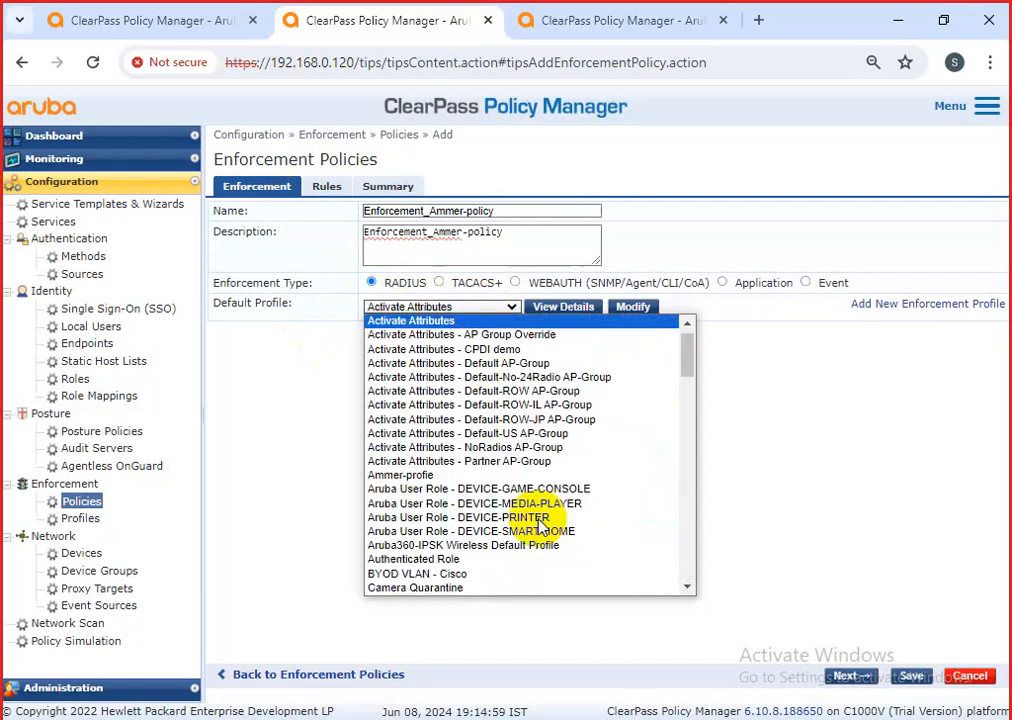
key(a)
key(a)
key(a)
key(a)
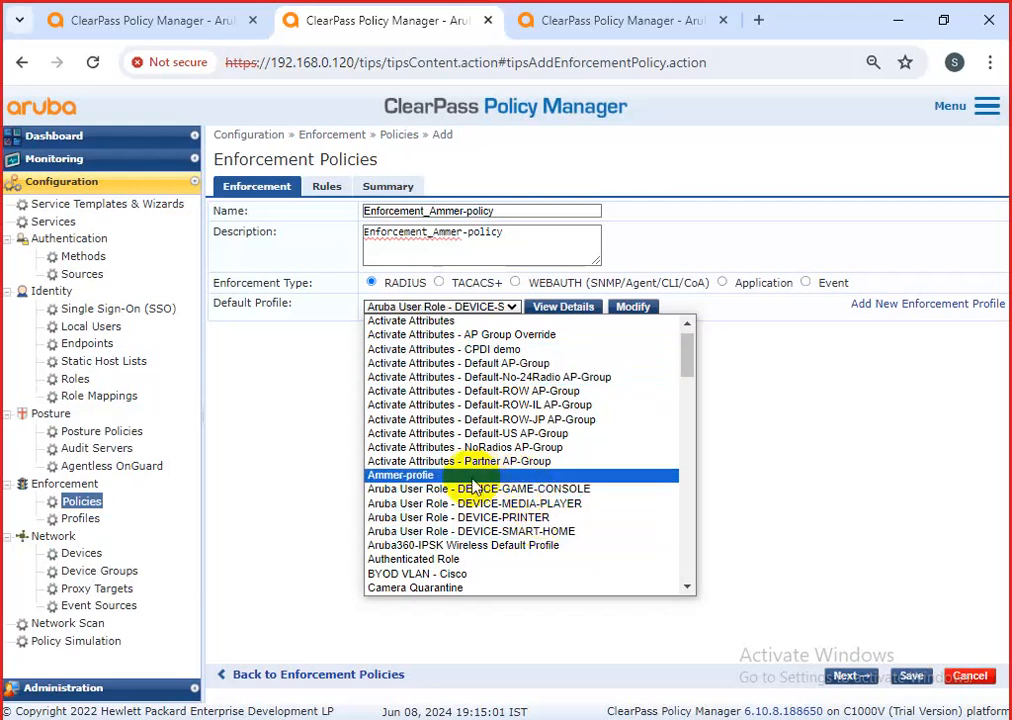
click(438, 476)
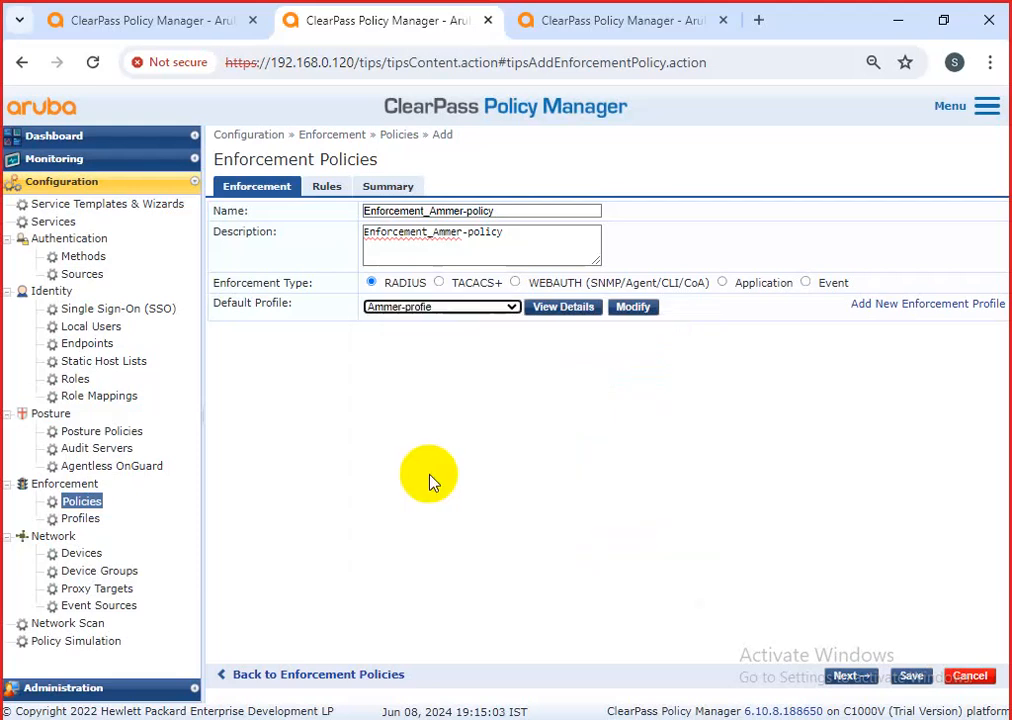
click(443, 310)
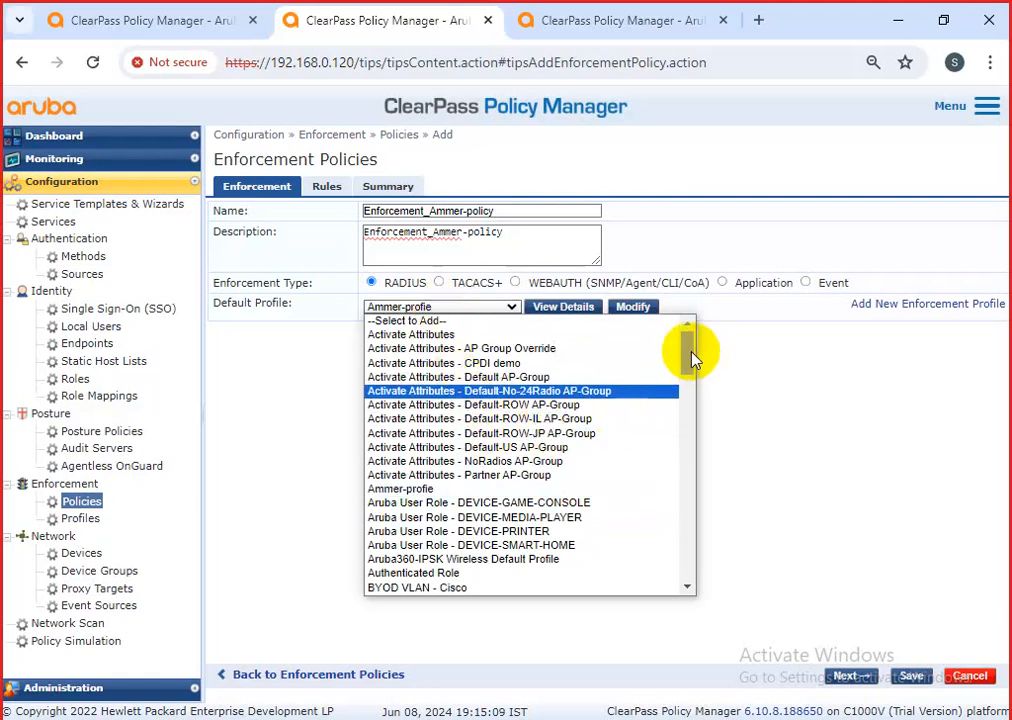
drag(692, 350, 687, 389)
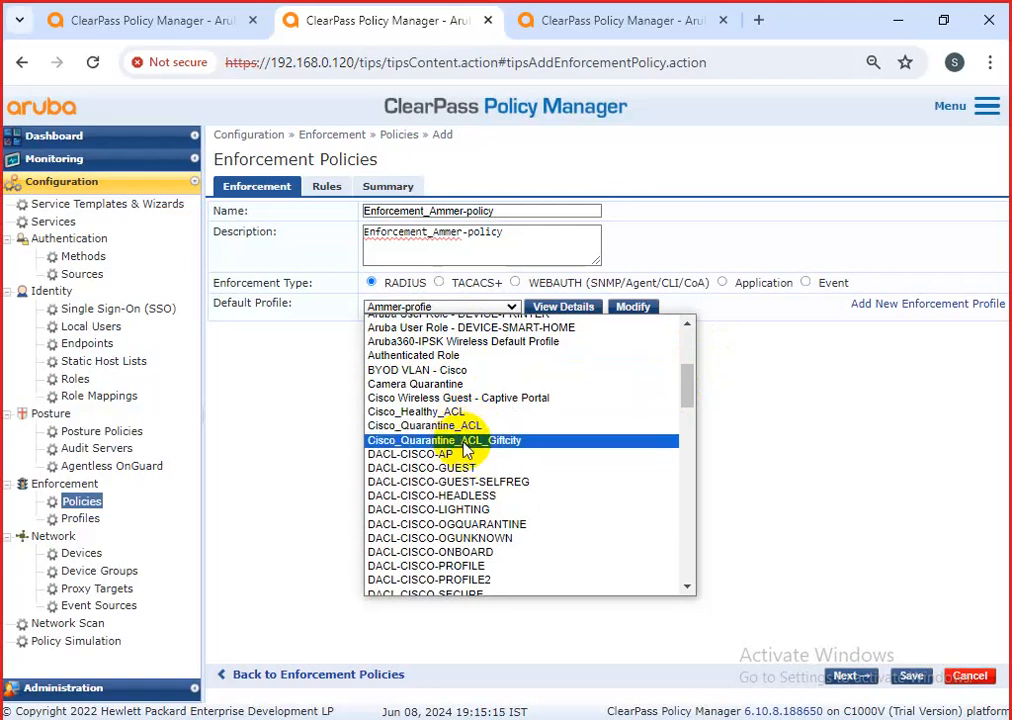
drag(693, 402, 678, 519)
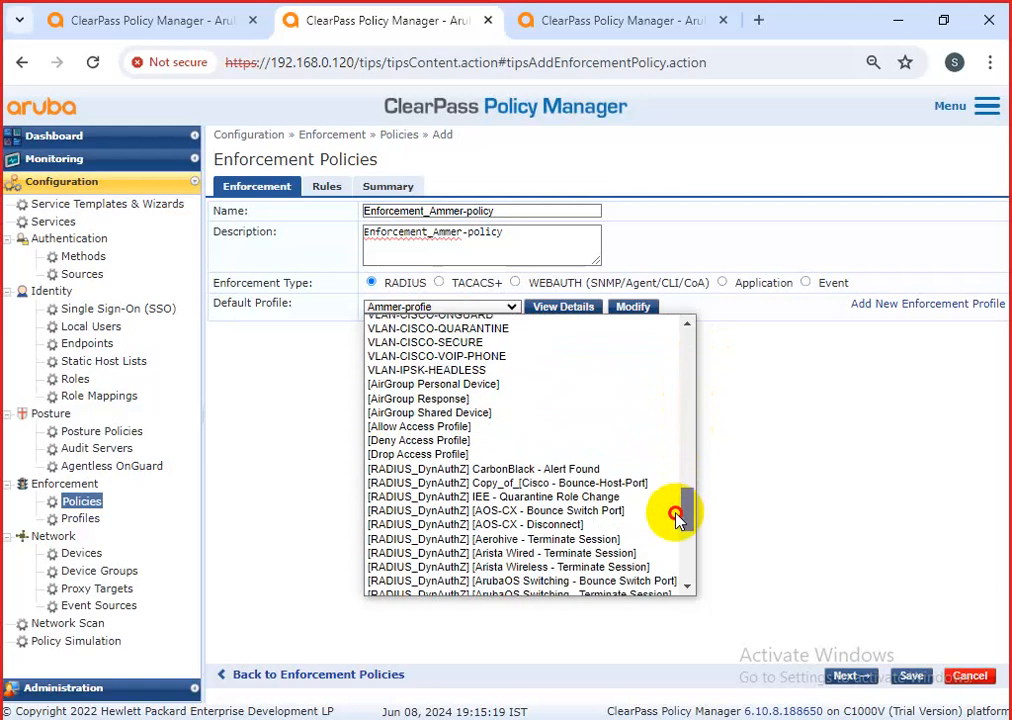
click(445, 426)
Settle the default back on [Deny Access Profile] and go to the Rules page.
click(500, 308)
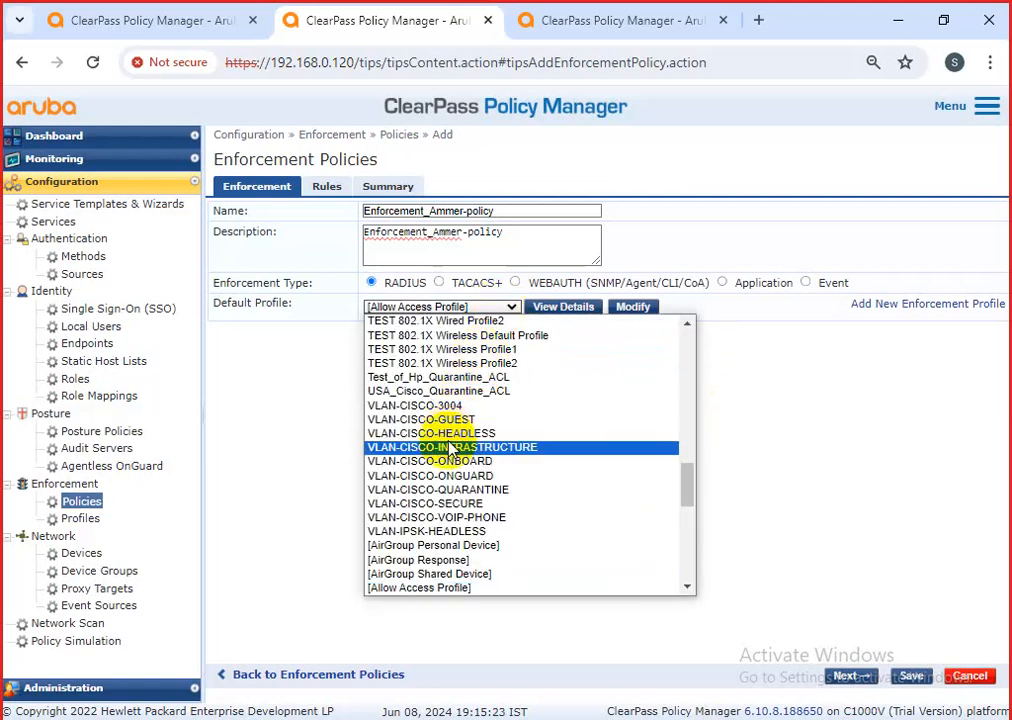
scroll(500, 507, down, 10)
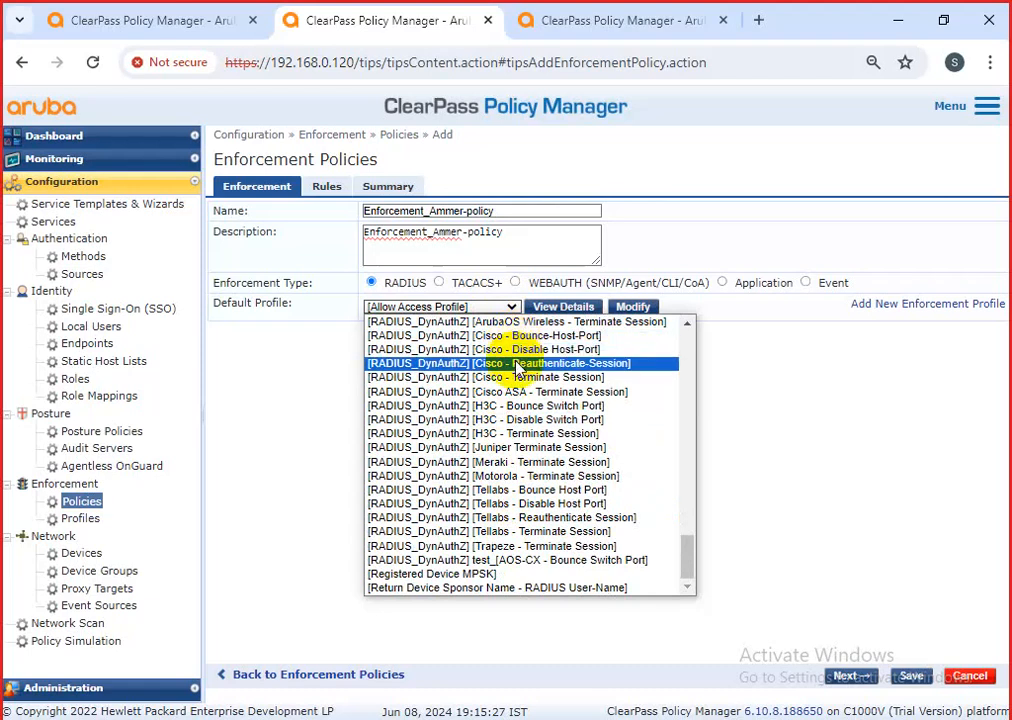
click(515, 377)
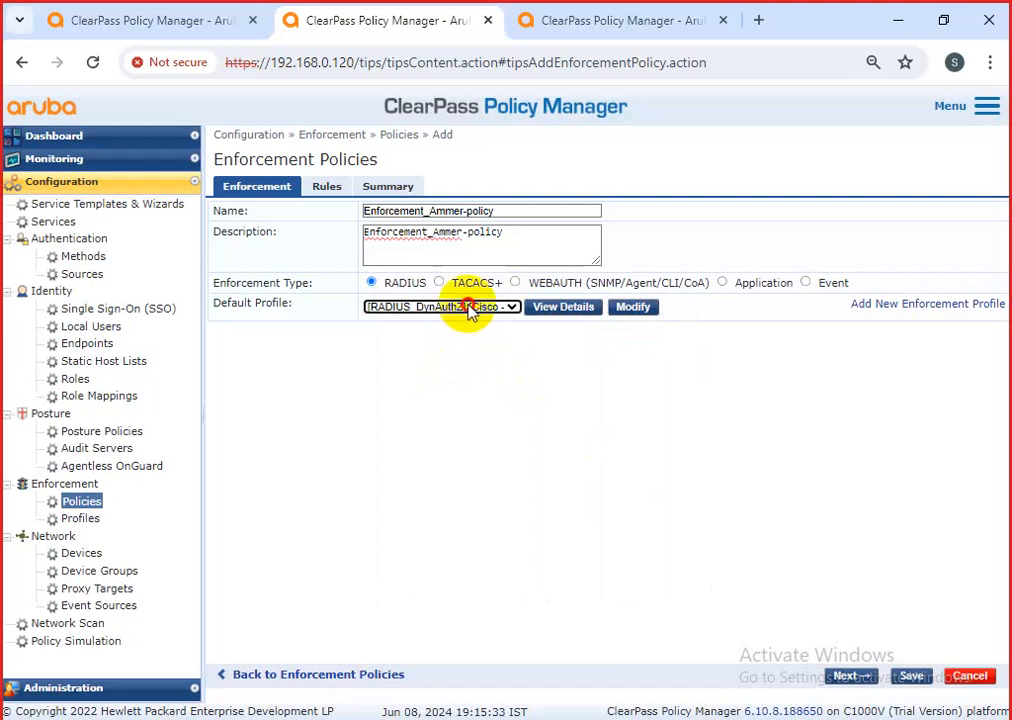
click(466, 309)
click(435, 349)
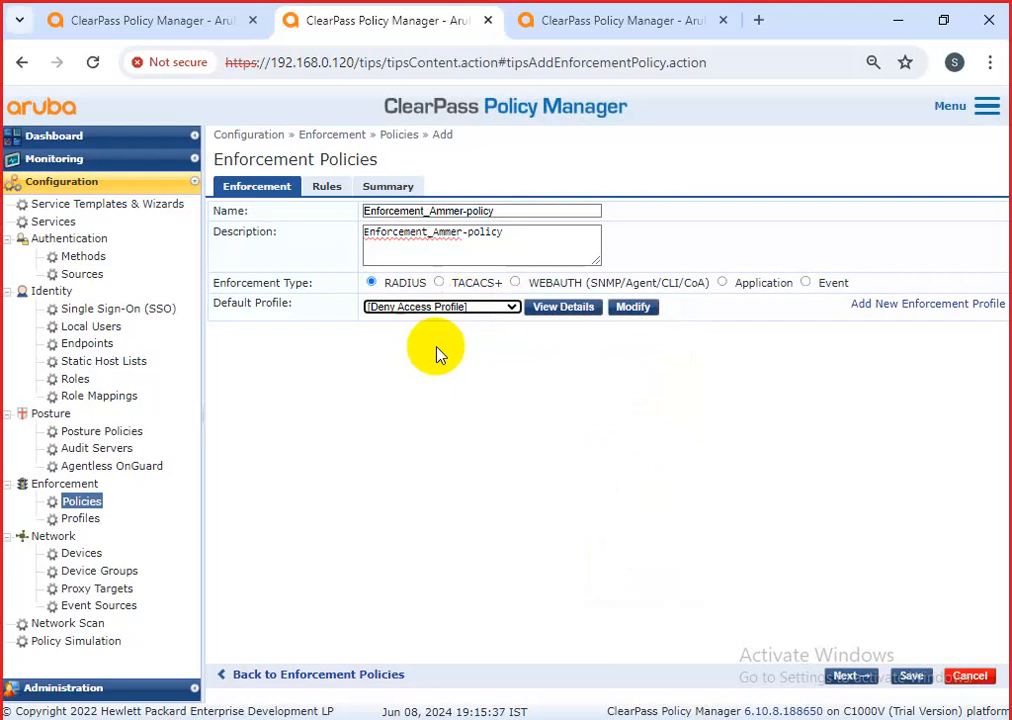
click(329, 191)
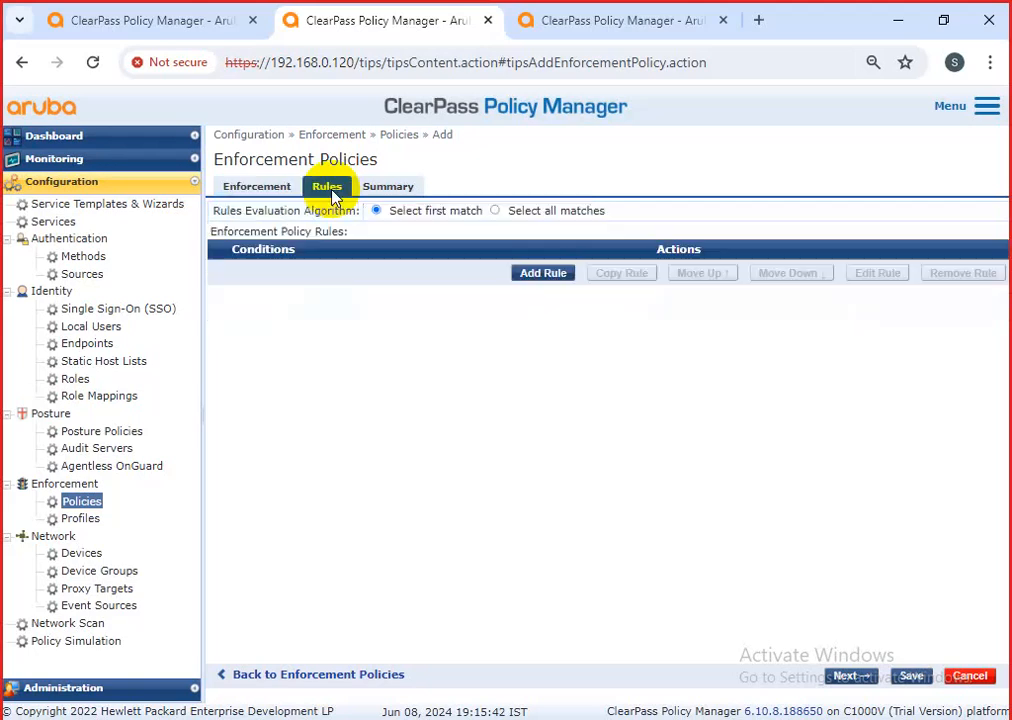
Start a new rule whose first condition is Tips Role with operator MATCHES_ANY.
click(533, 283)
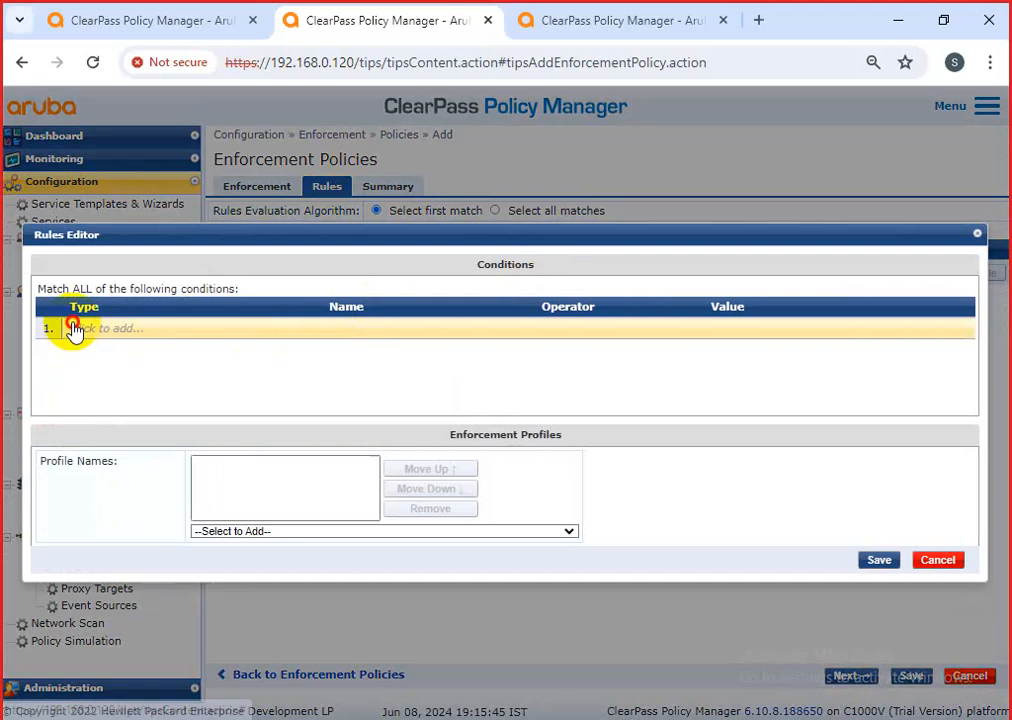
click(74, 326)
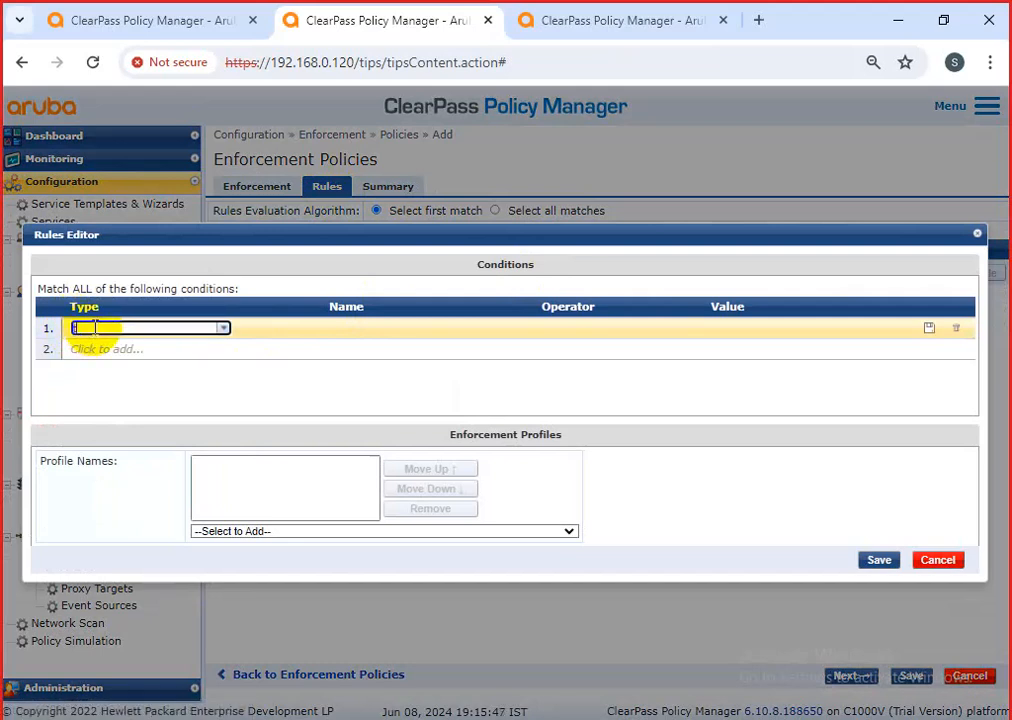
click(100, 329)
click(108, 346)
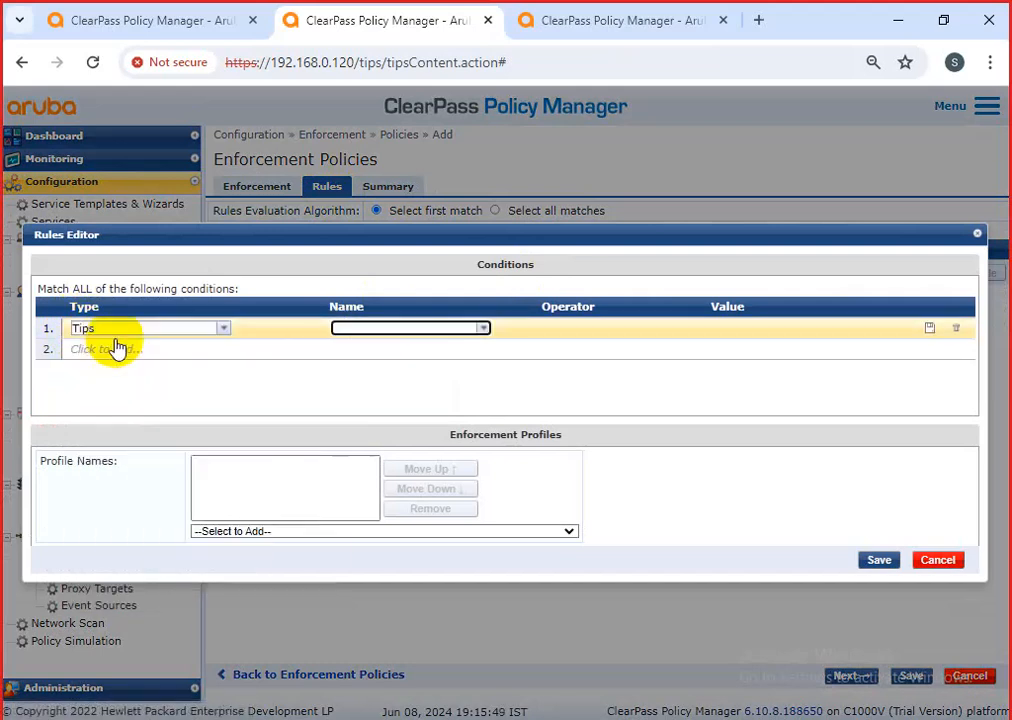
click(484, 330)
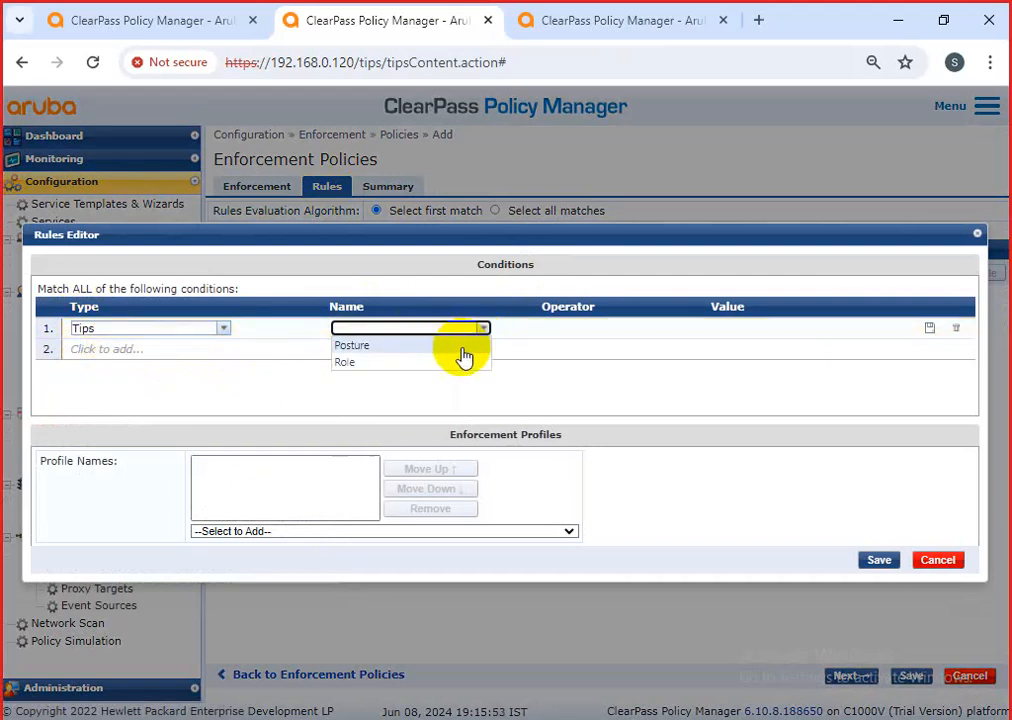
click(342, 364)
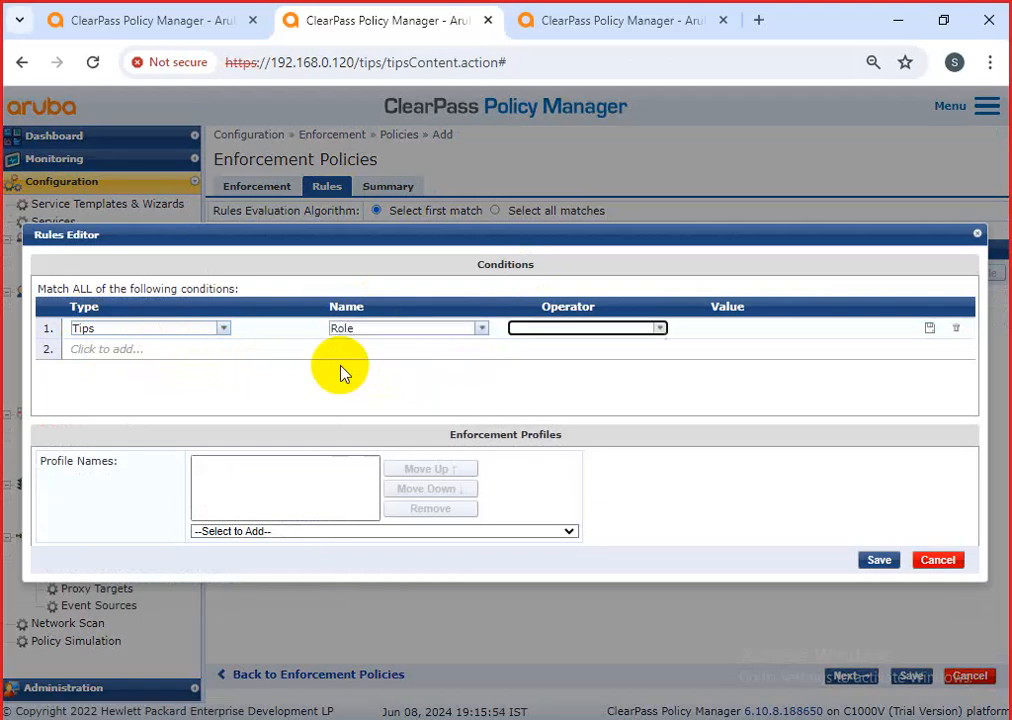
click(660, 330)
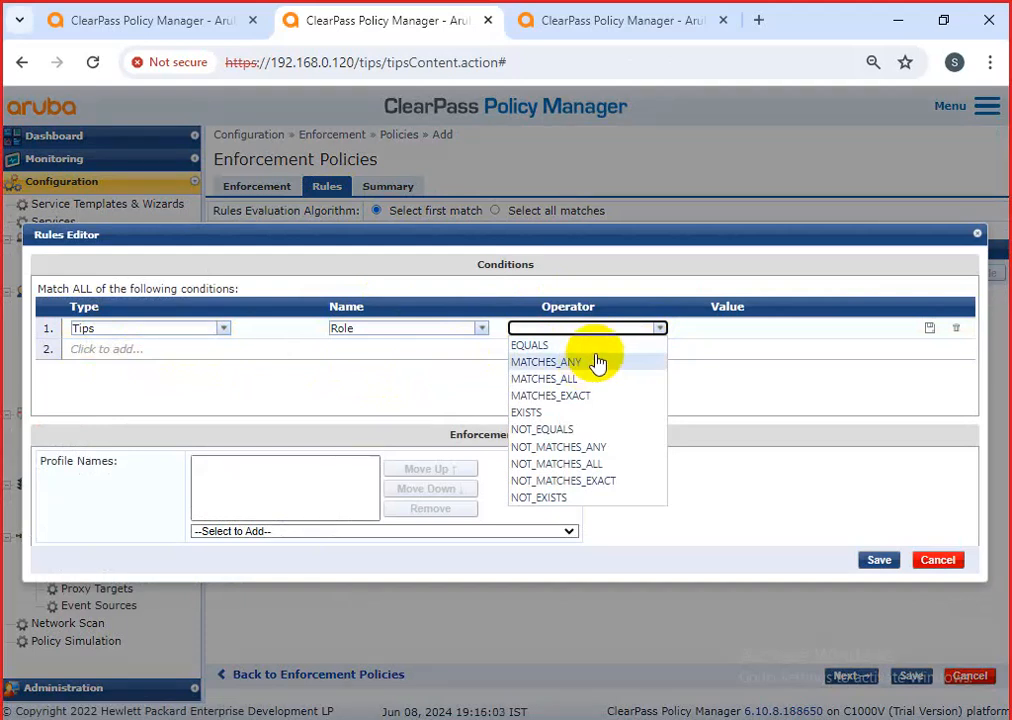
click(596, 362)
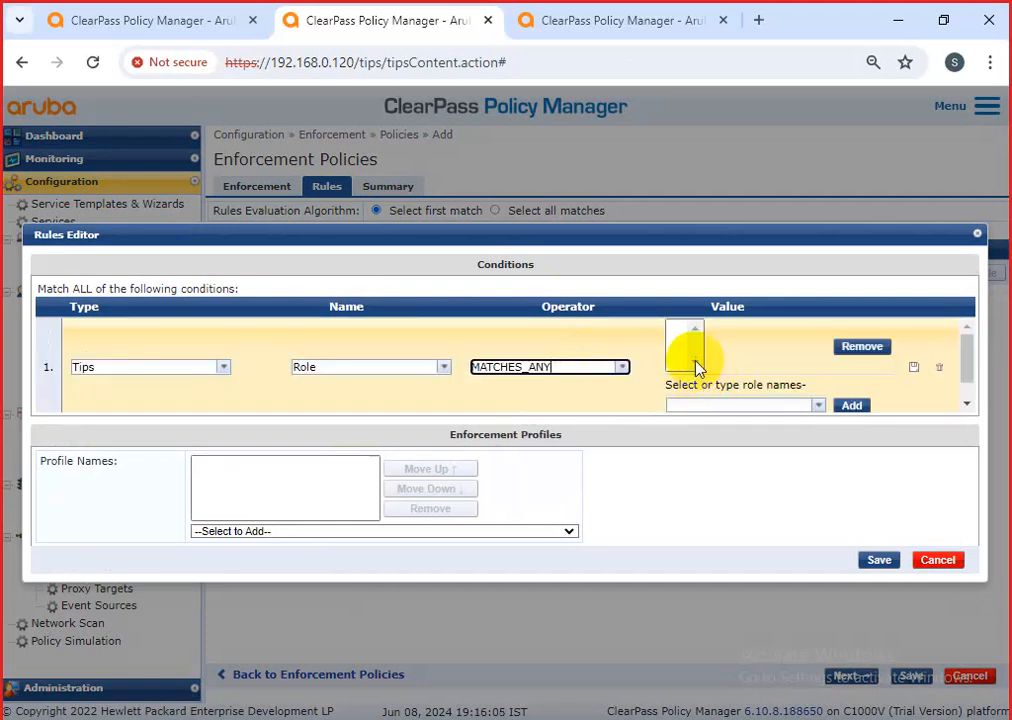
Find [User Authenticated] in the role list and add it to the condition's values.
click(818, 405)
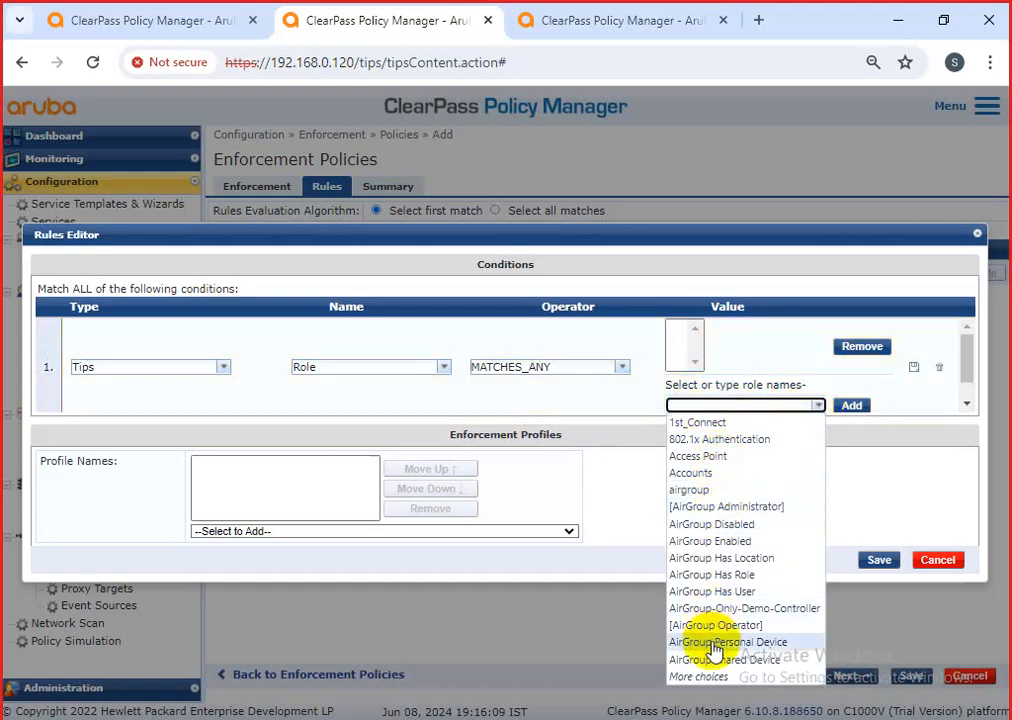
click(712, 676)
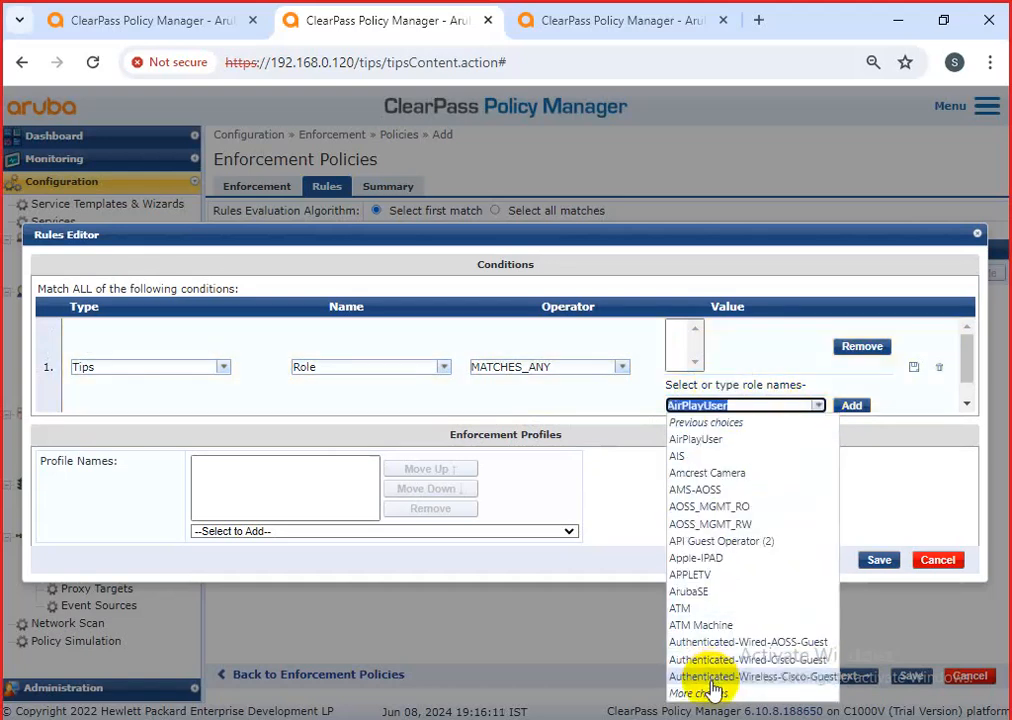
click(719, 693)
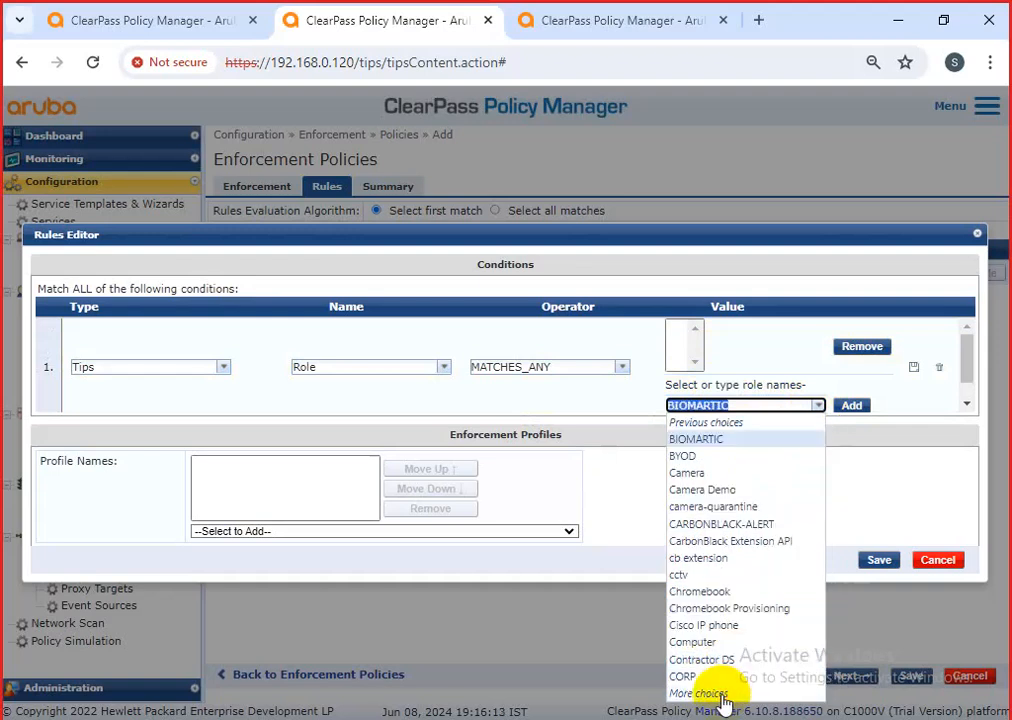
click(721, 695)
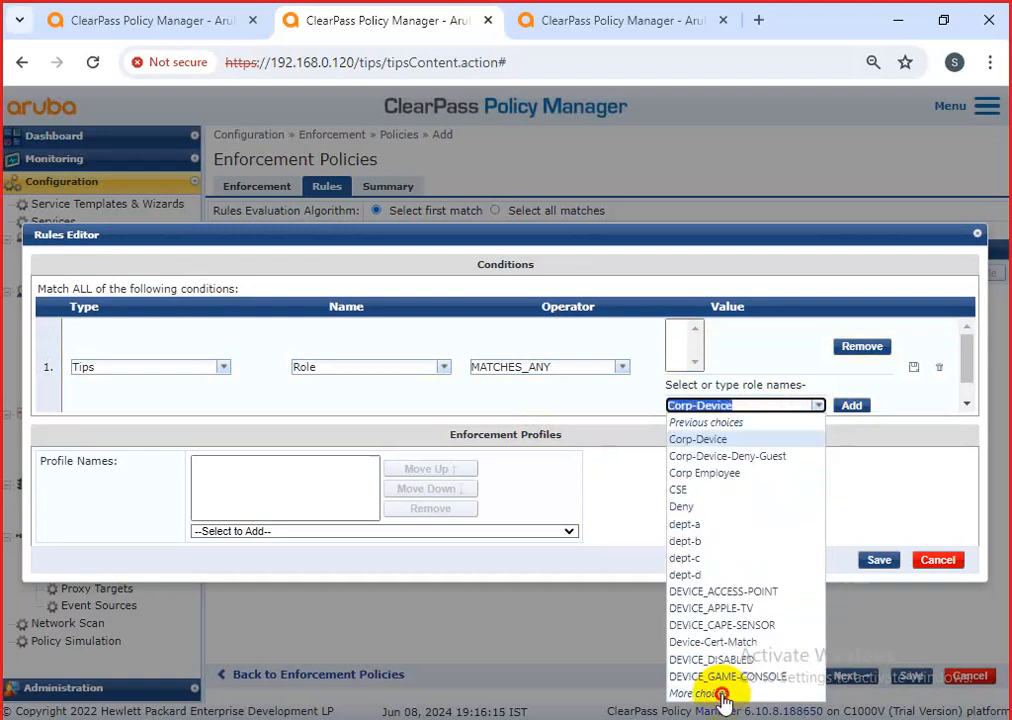
click(721, 695)
click(721, 695)
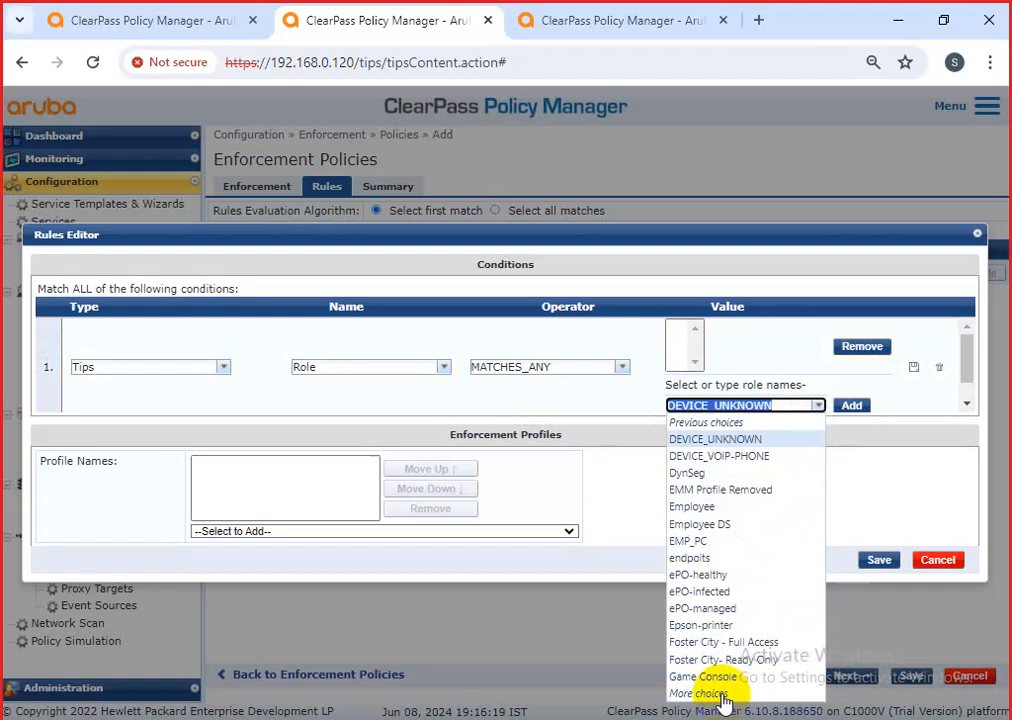
click(721, 694)
click(718, 695)
click(705, 407)
key(BackSpace)
key(BackSpace)
text(us)
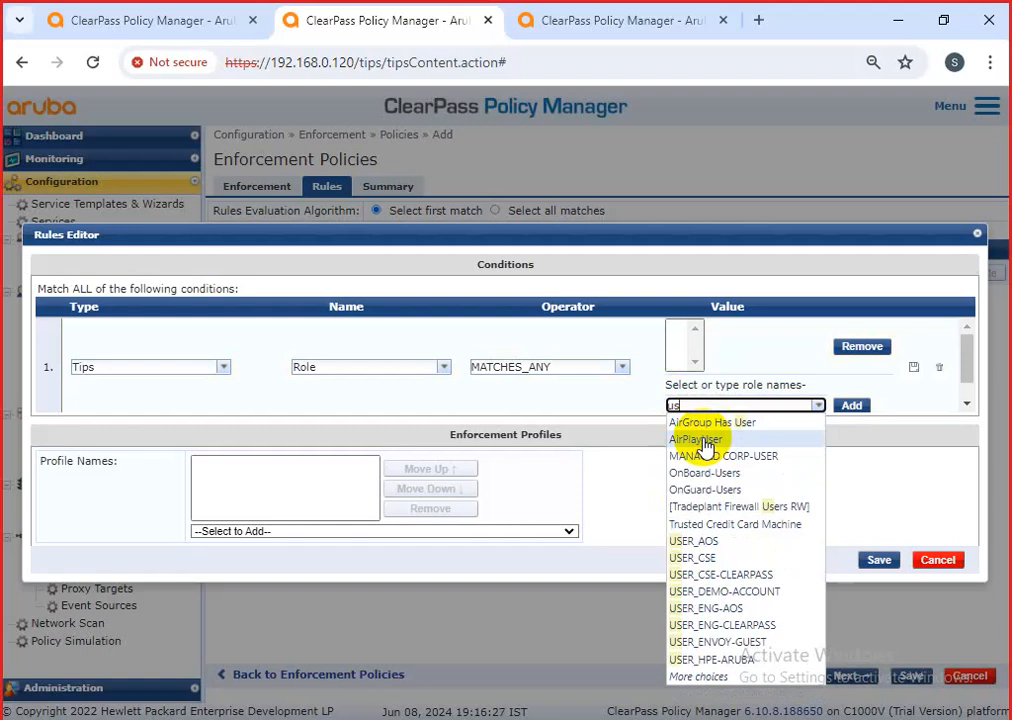
text(er)
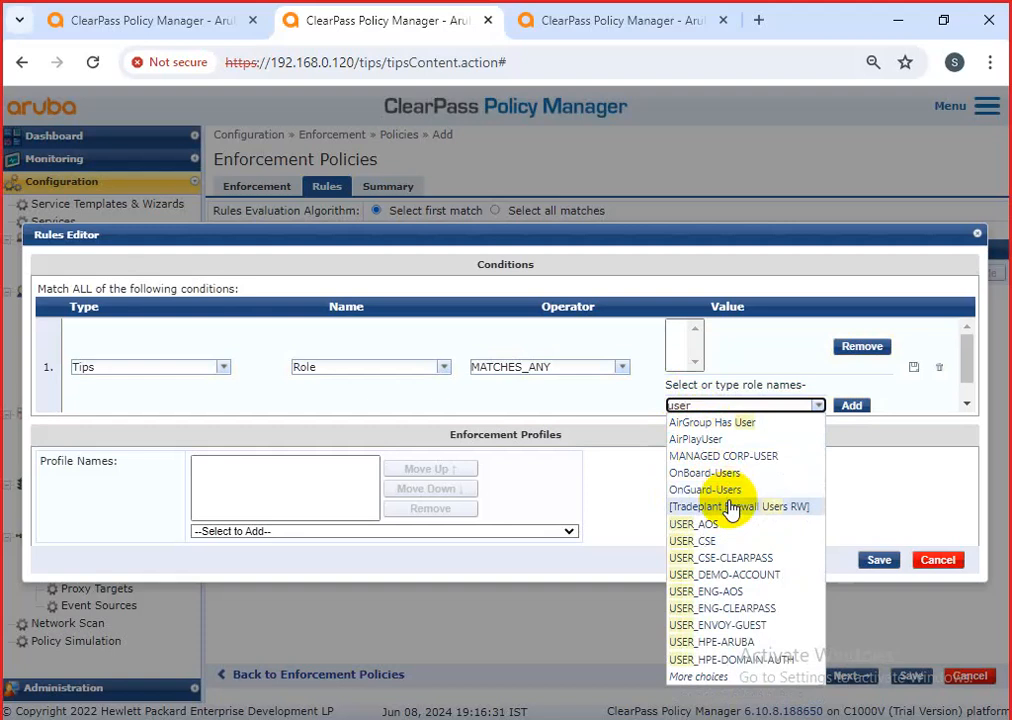
click(706, 679)
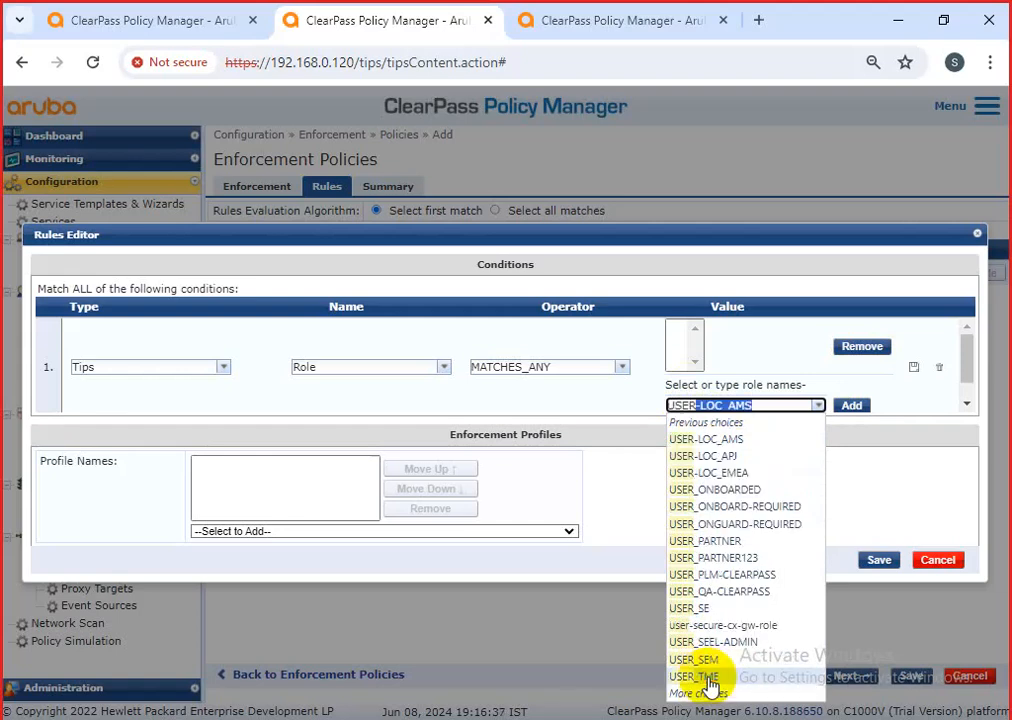
click(709, 693)
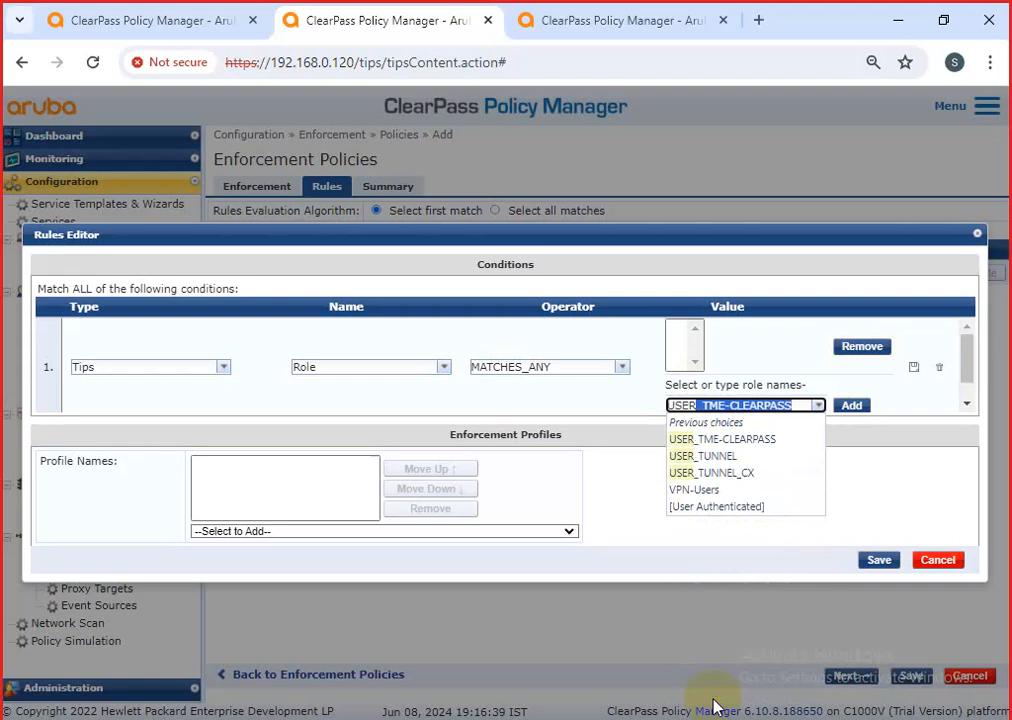
click(745, 506)
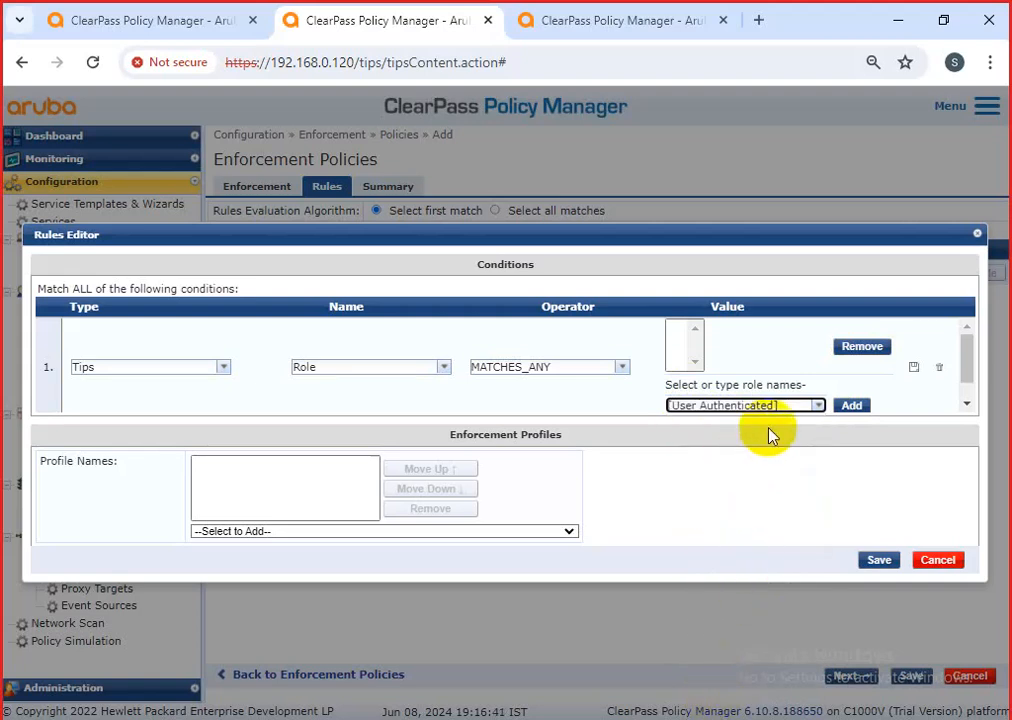
click(851, 405)
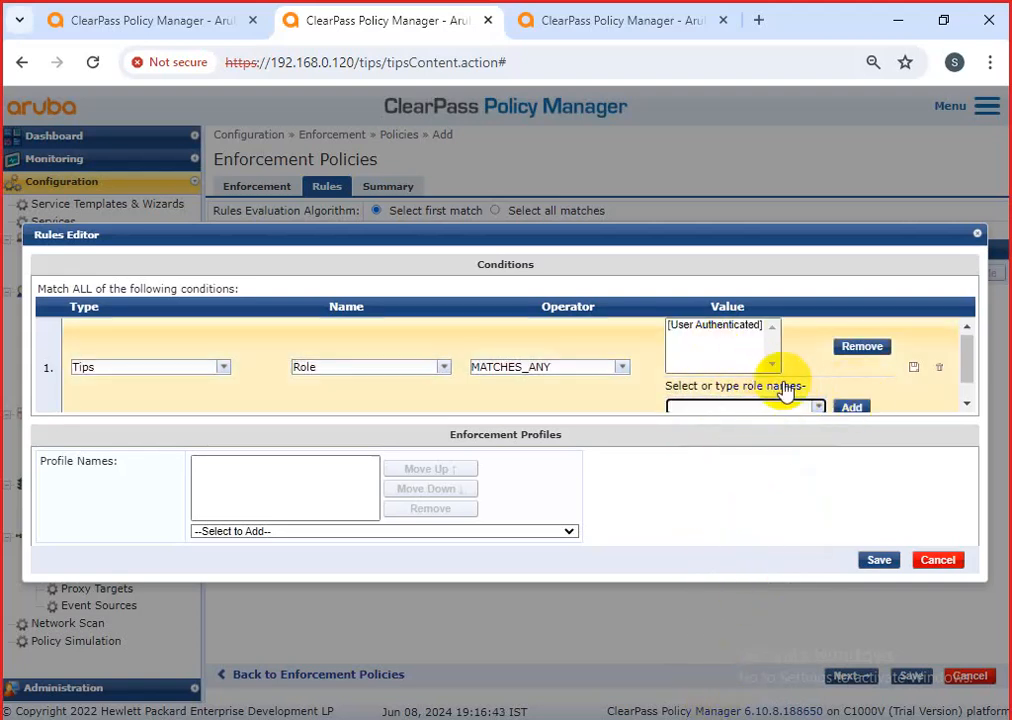
Add [Machine Authenticated] to the values and save the role condition.
click(815, 407)
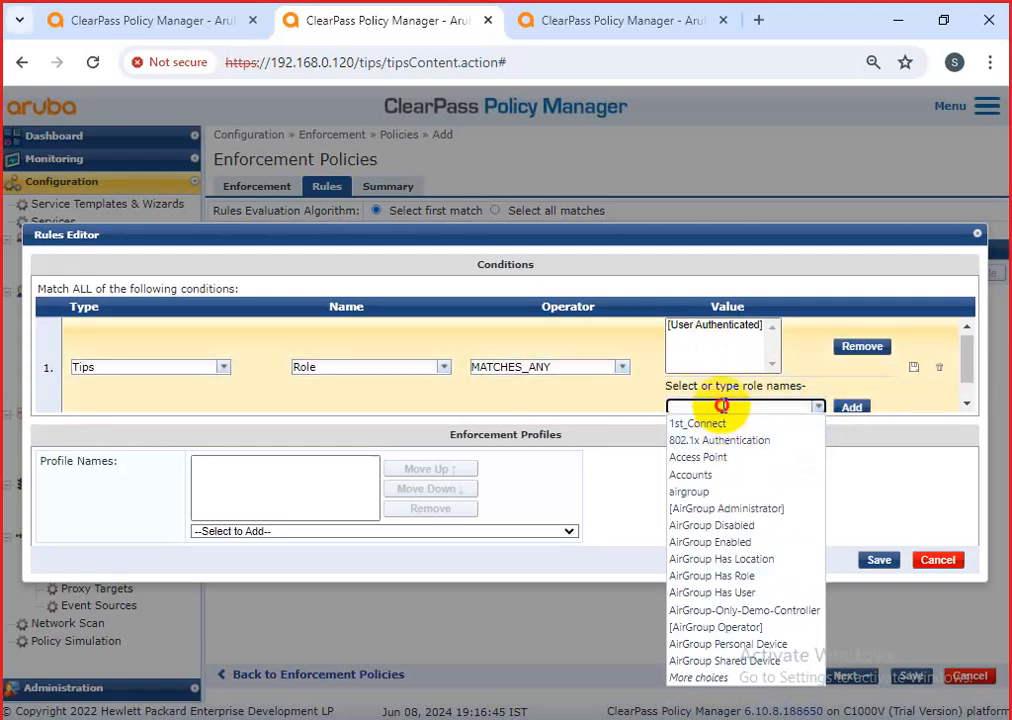
text(mach)
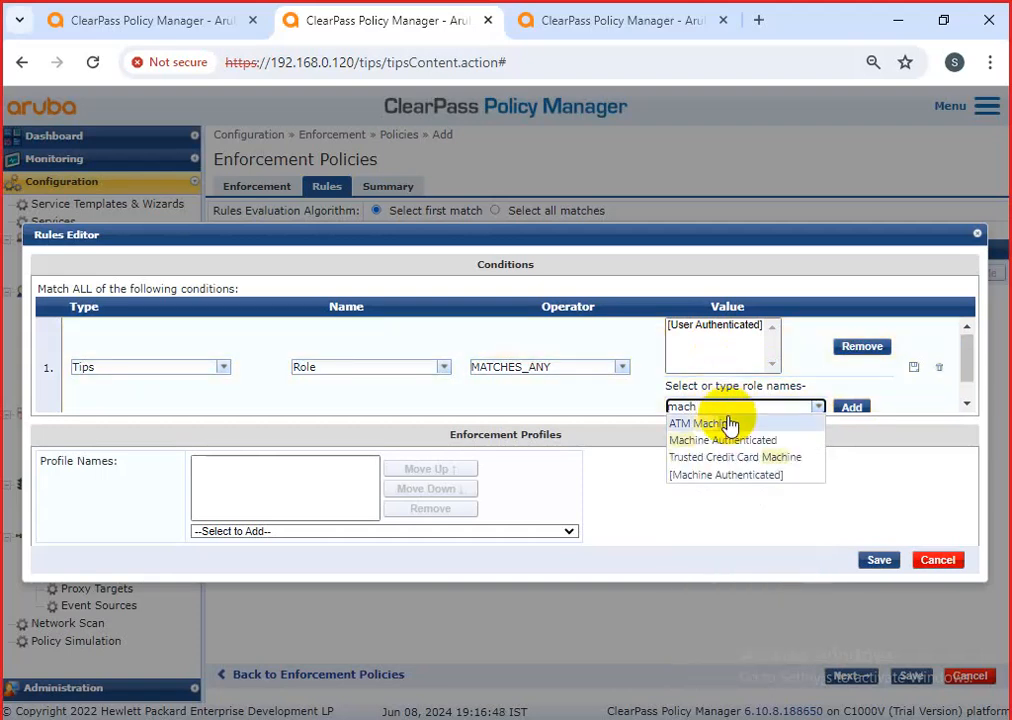
click(739, 475)
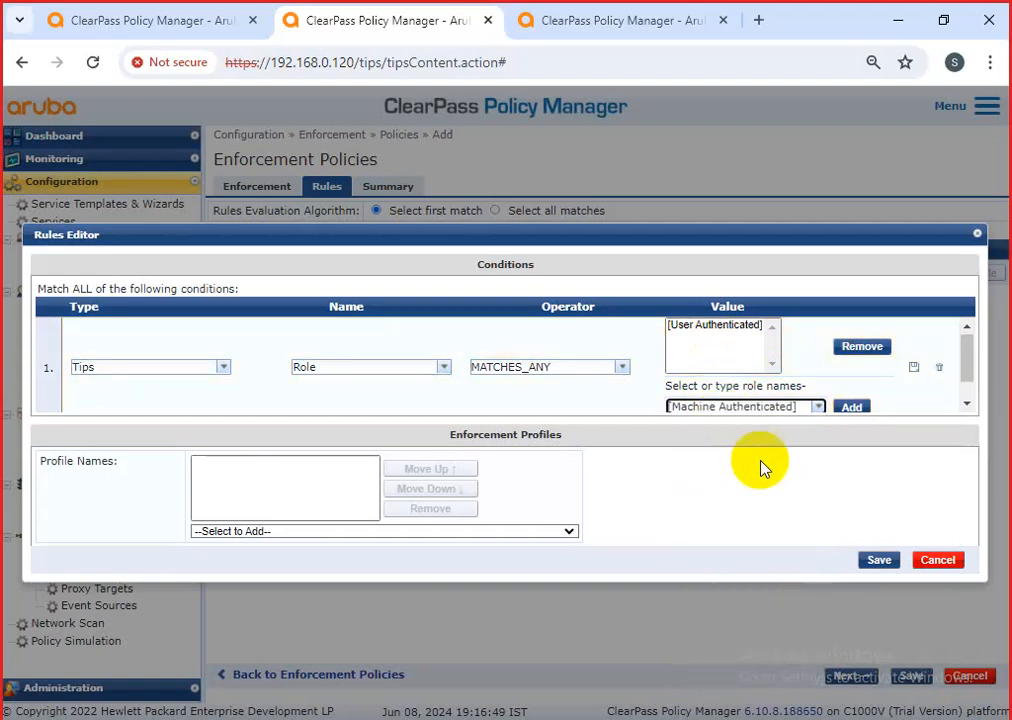
click(851, 408)
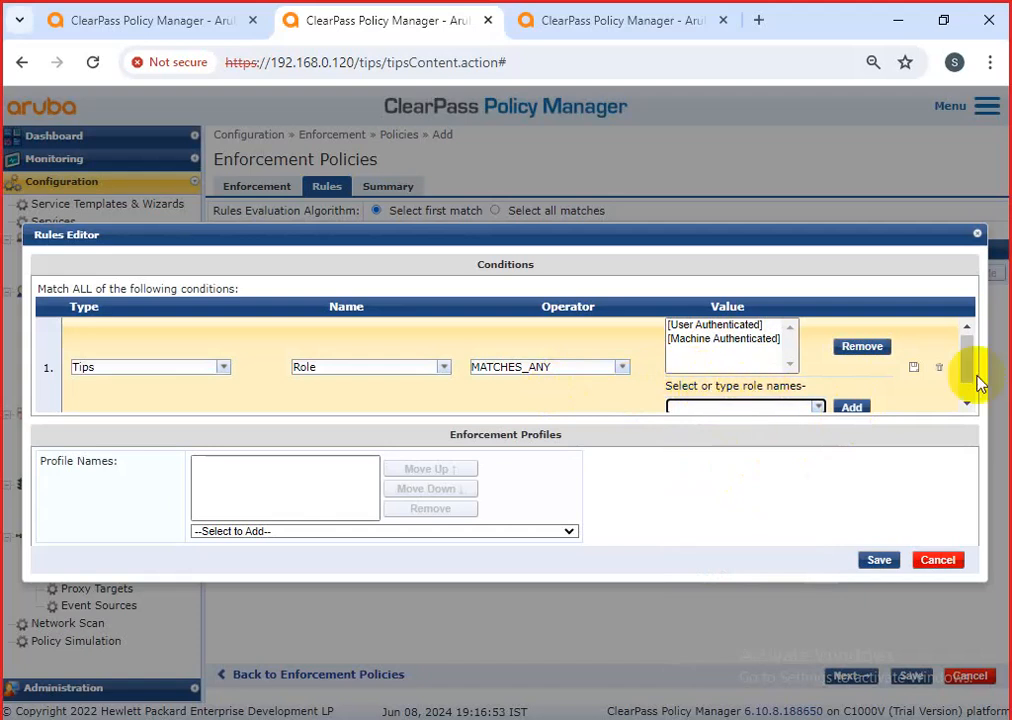
click(913, 368)
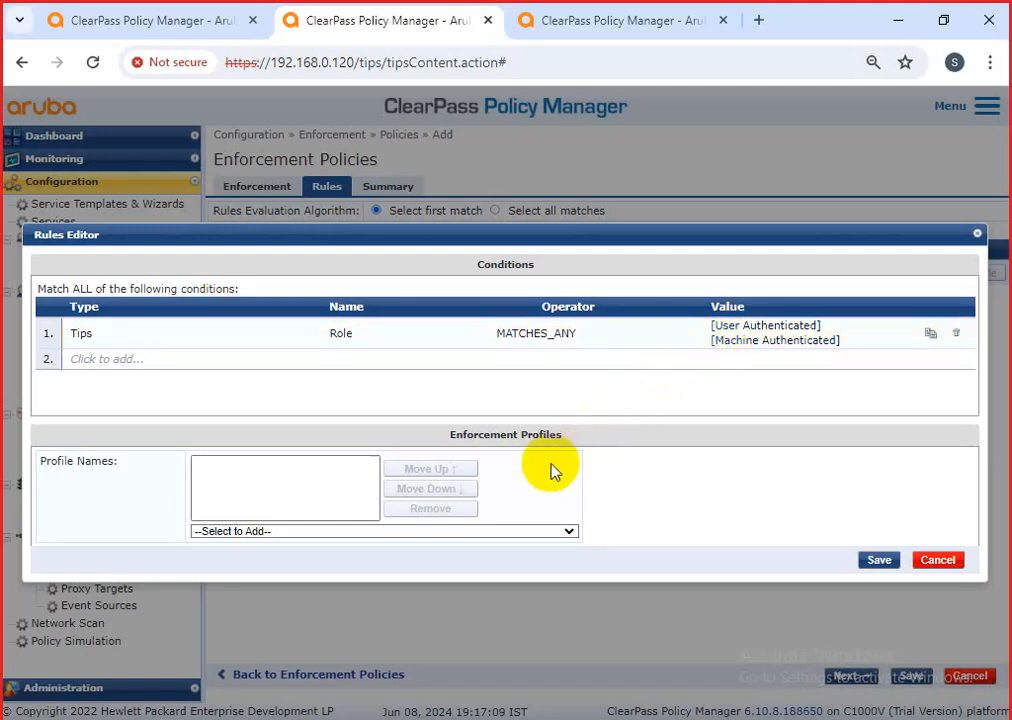
Fill the second condition row with Type Tips, Name Posture, Operator EQUALS, Value HEALTHY (0).
click(128, 360)
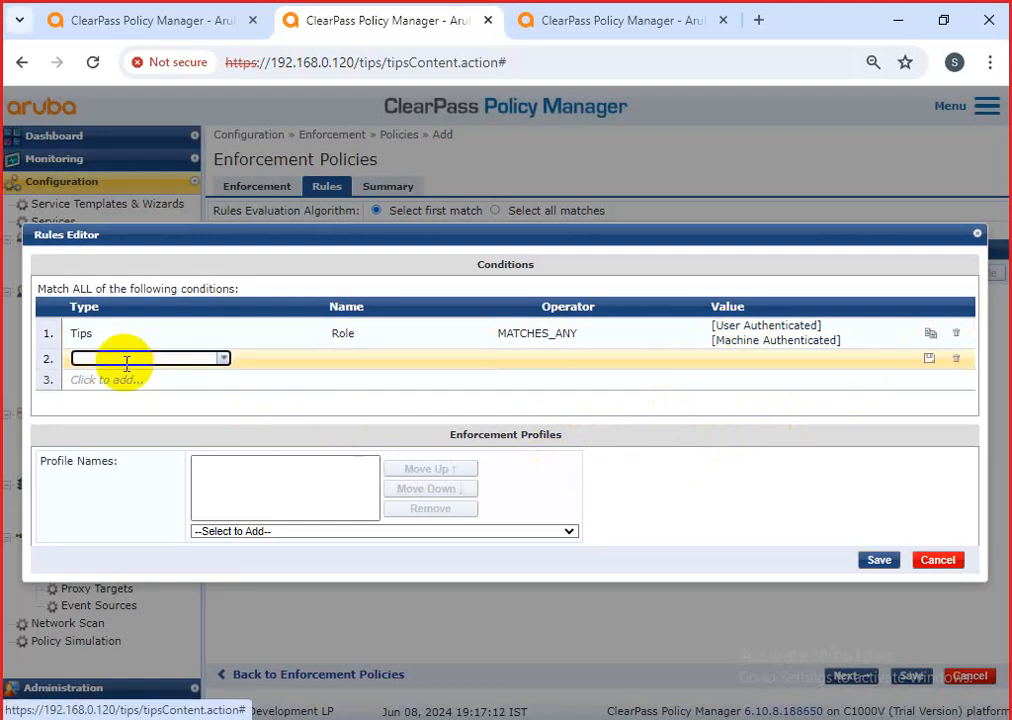
click(194, 360)
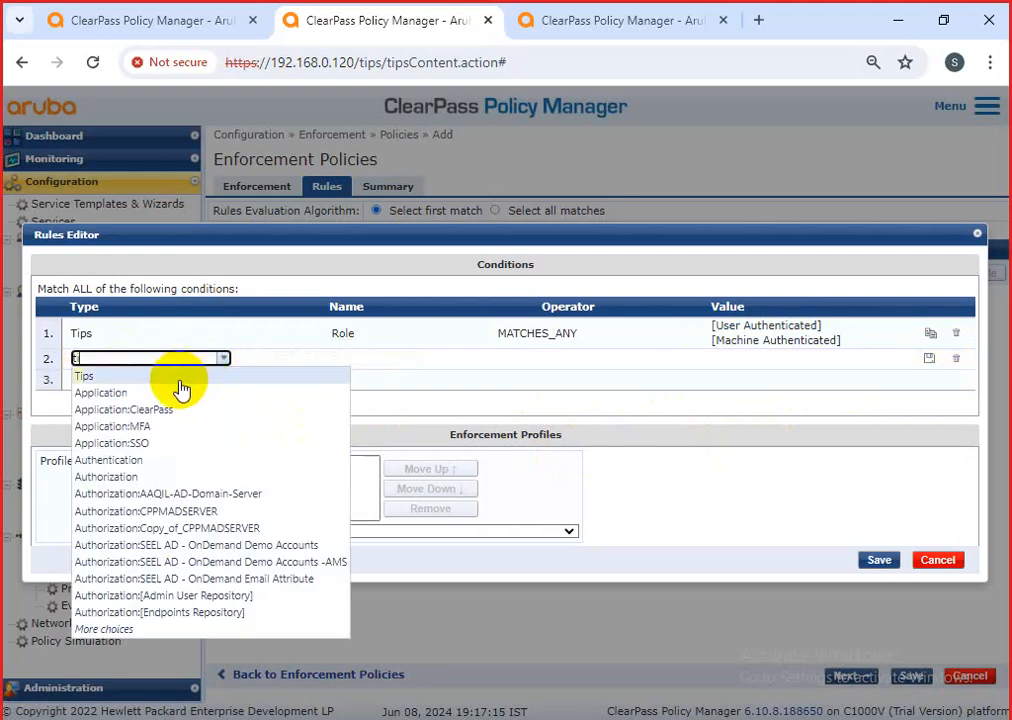
click(181, 383)
click(480, 358)
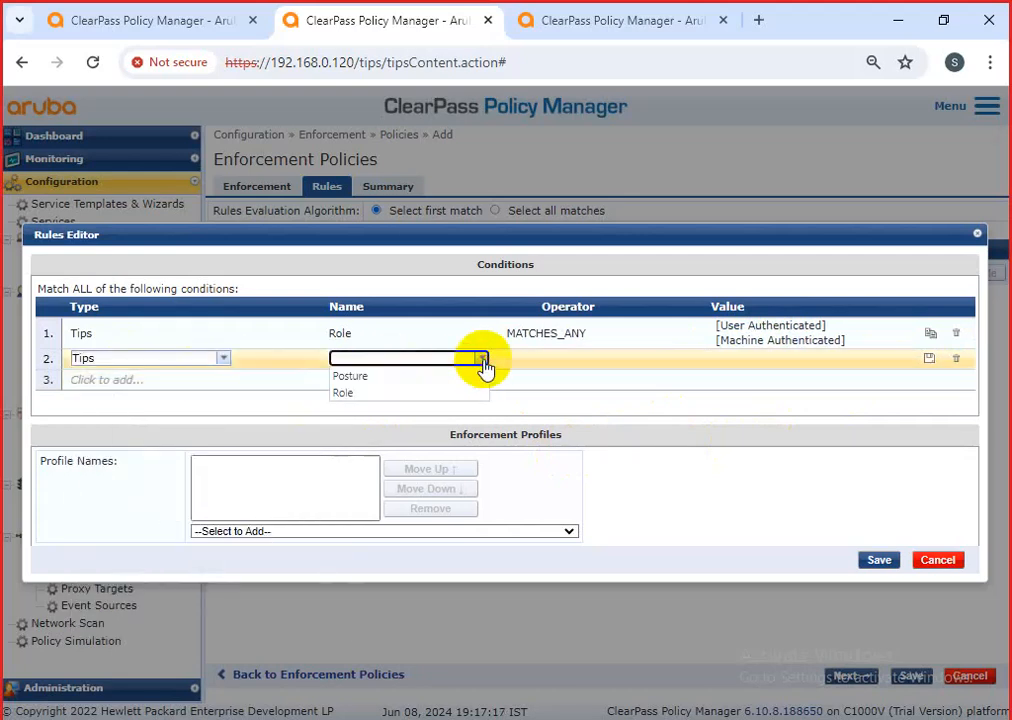
click(386, 377)
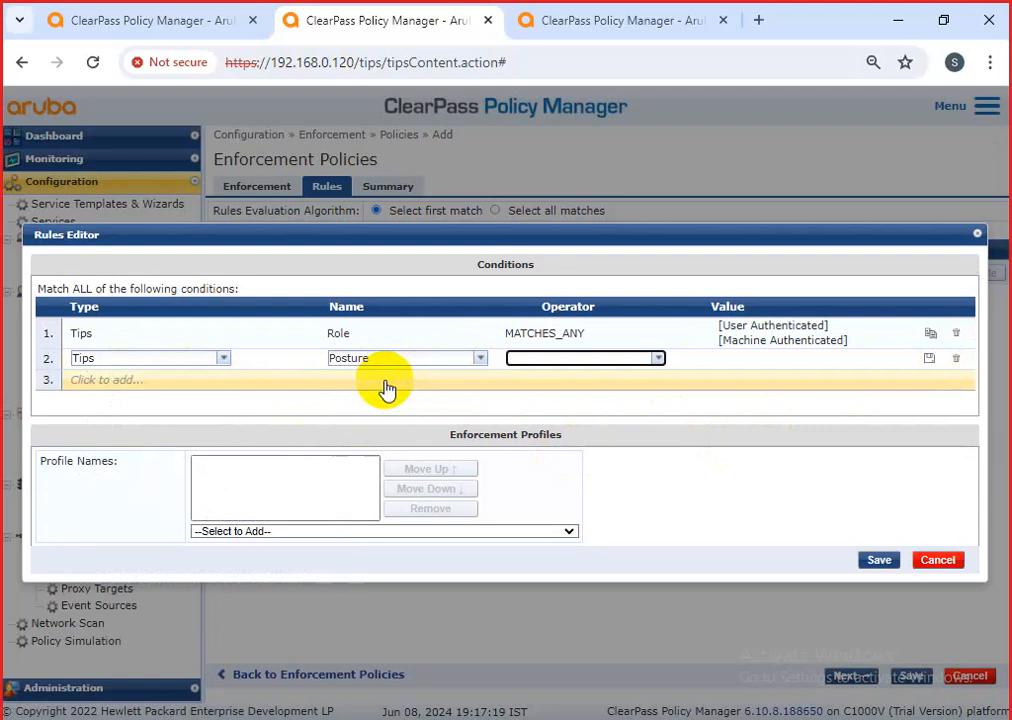
click(656, 358)
click(569, 379)
click(865, 358)
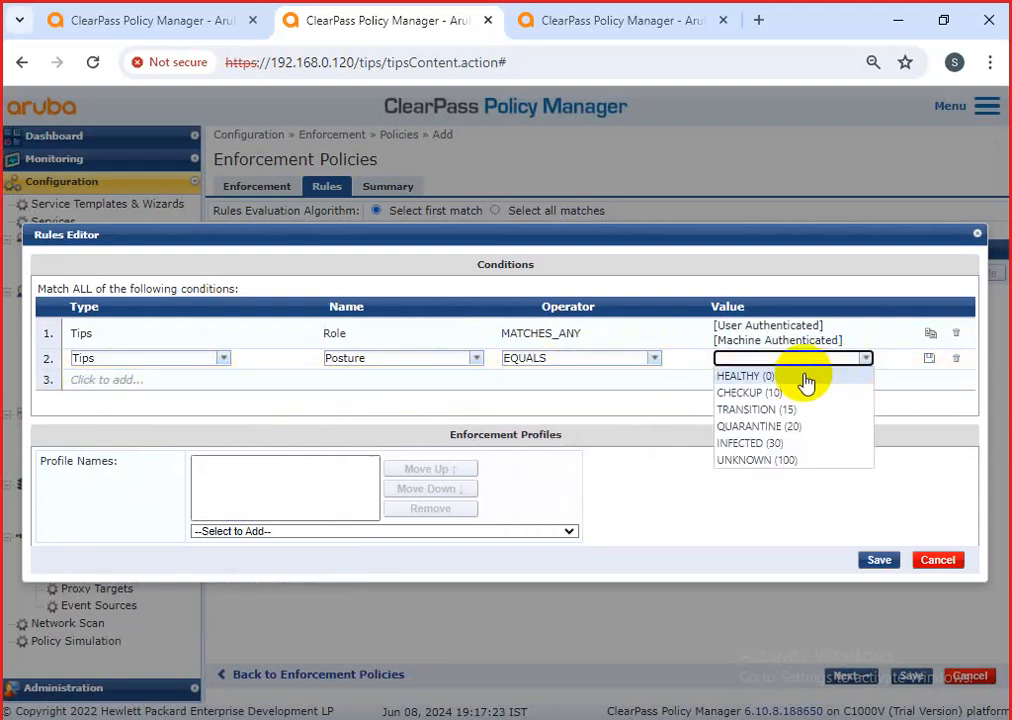
click(752, 377)
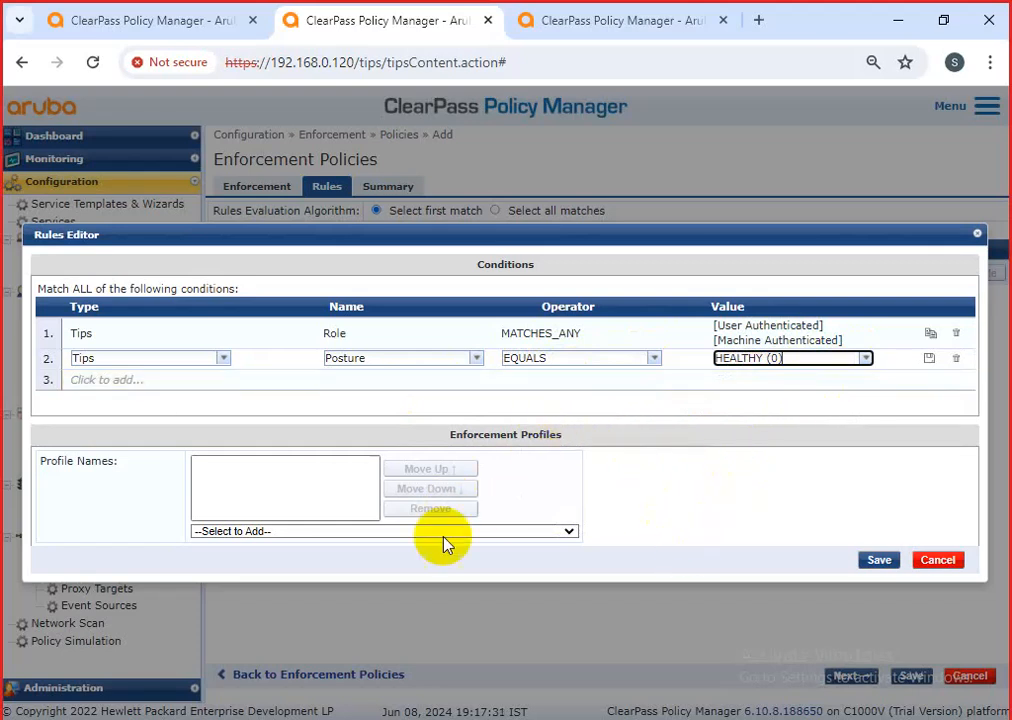
Add [RADIUS] [Allow Access Profile] as rule 1's enforcement profile and save the rule.
click(365, 535)
scroll(300, 455, down, 5)
scroll(300, 460, down, 15)
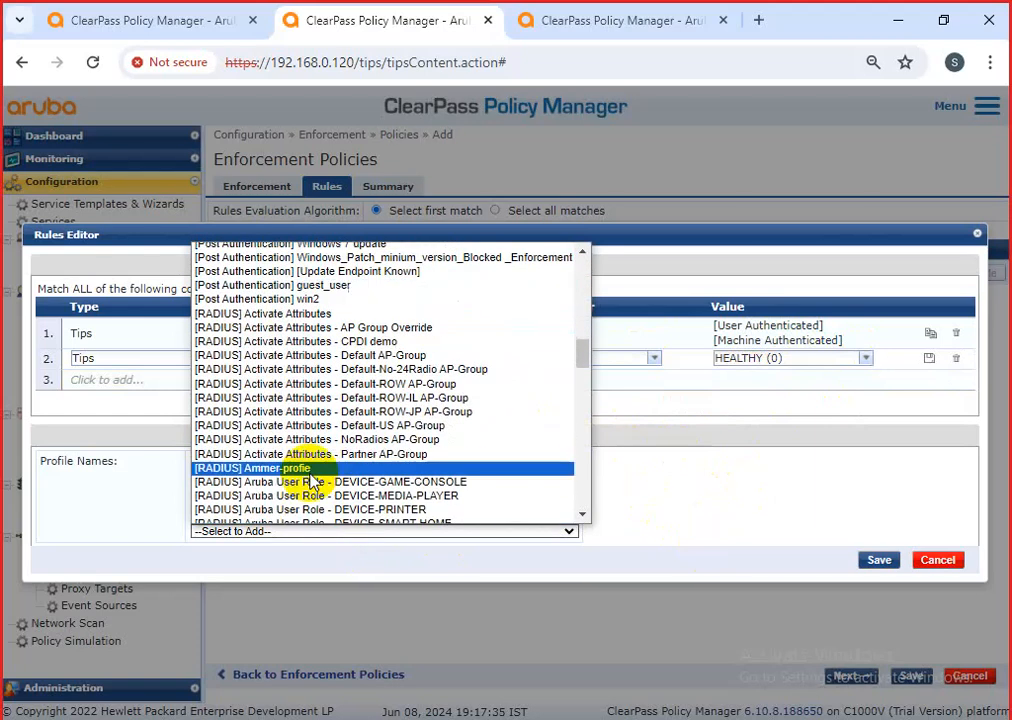
scroll(300, 435, down, 5)
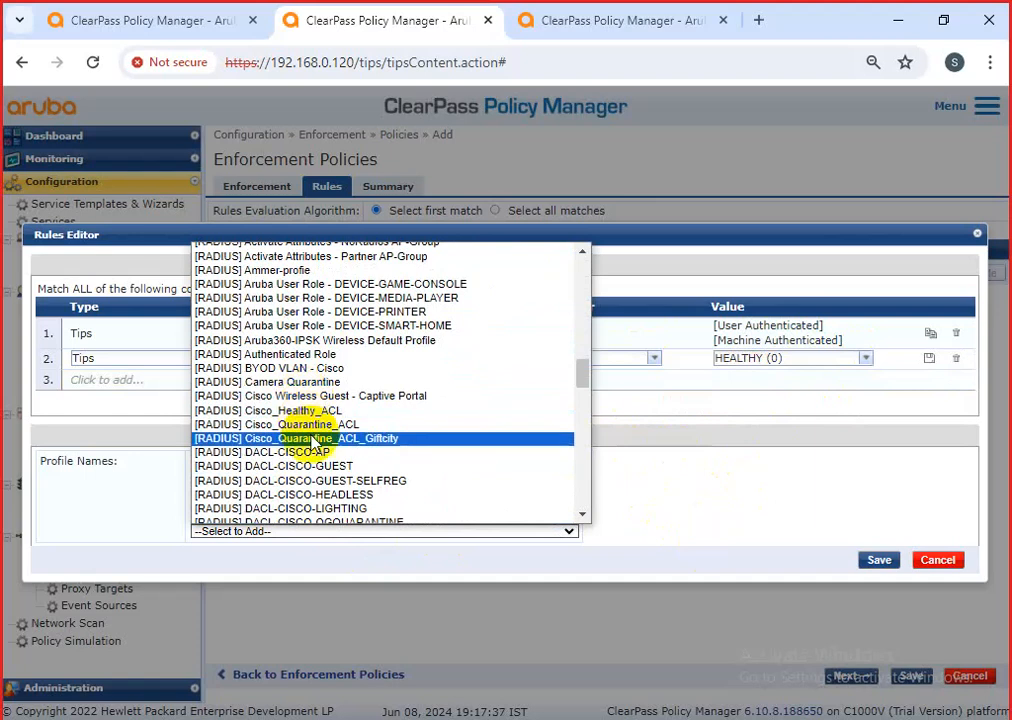
scroll(313, 445, down, 10)
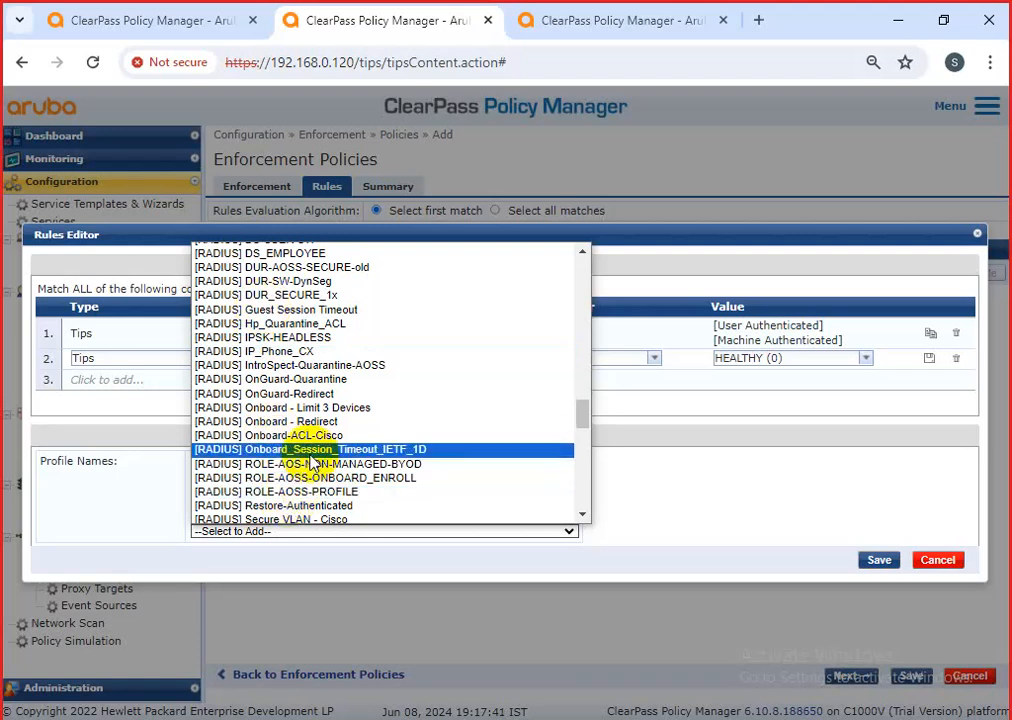
scroll(330, 464, down, 5)
scroll(357, 465, up, 5)
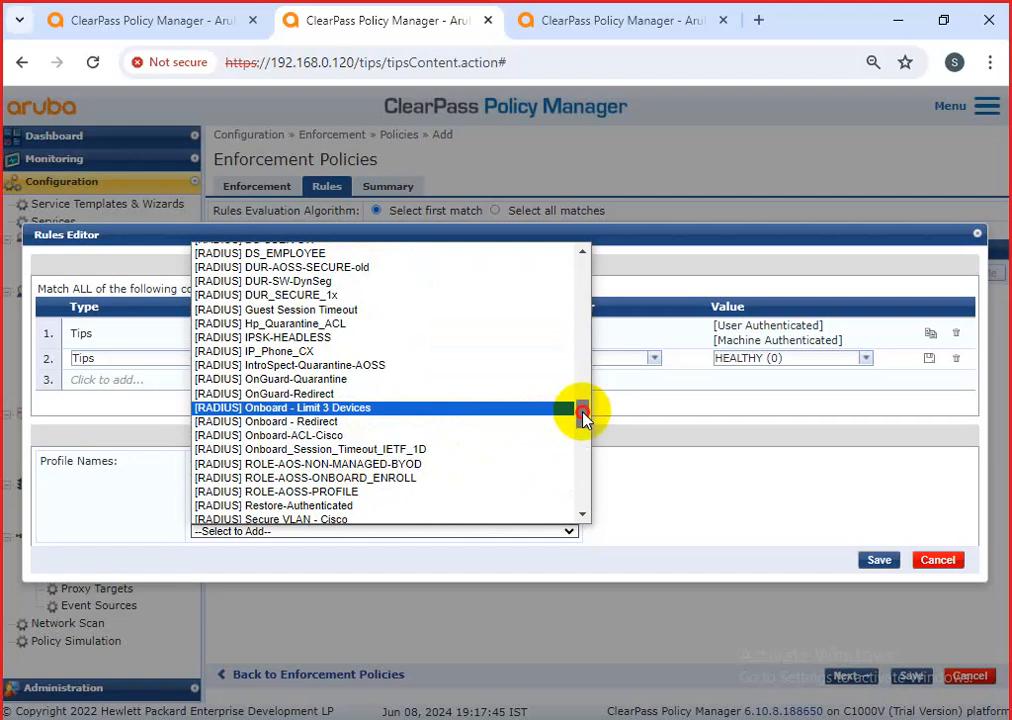
drag(583, 416, 567, 457)
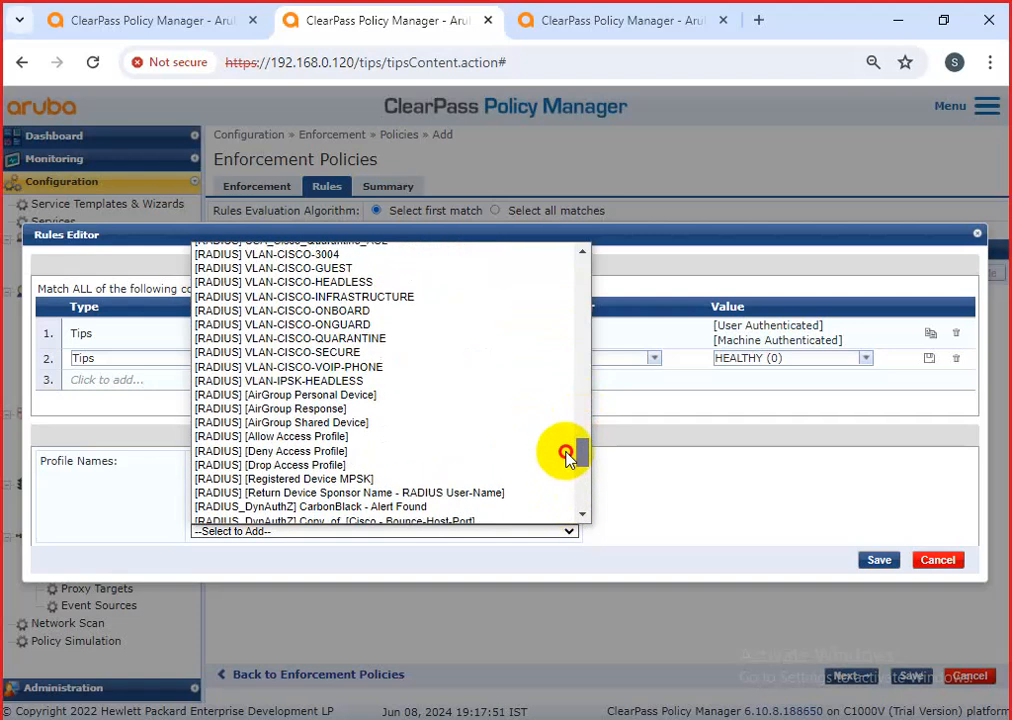
click(355, 437)
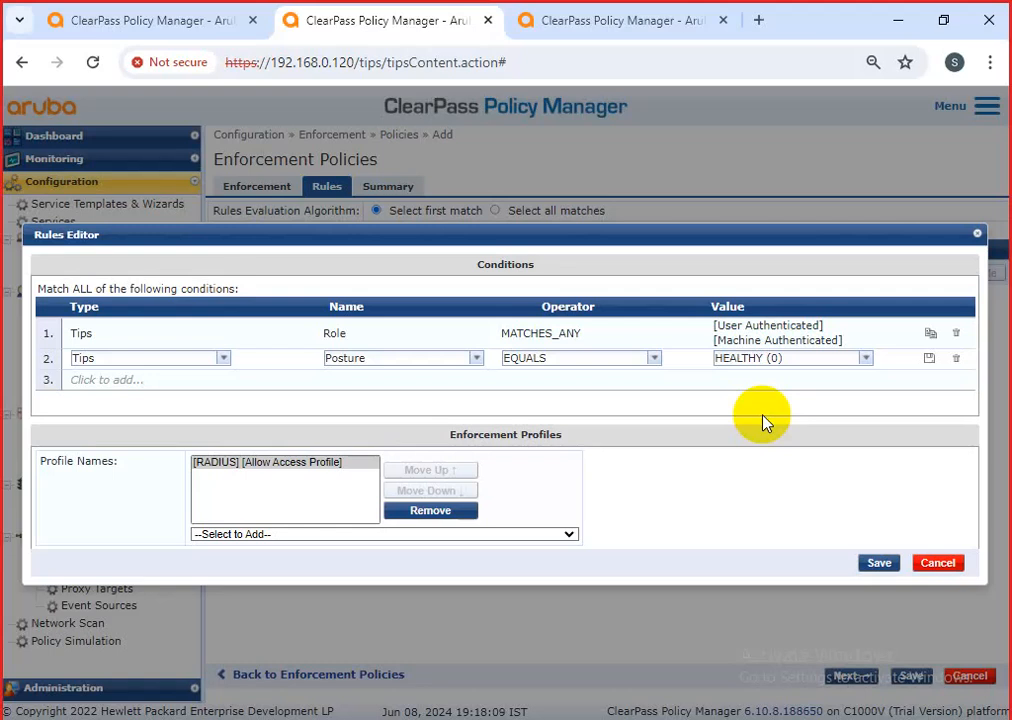
click(872, 562)
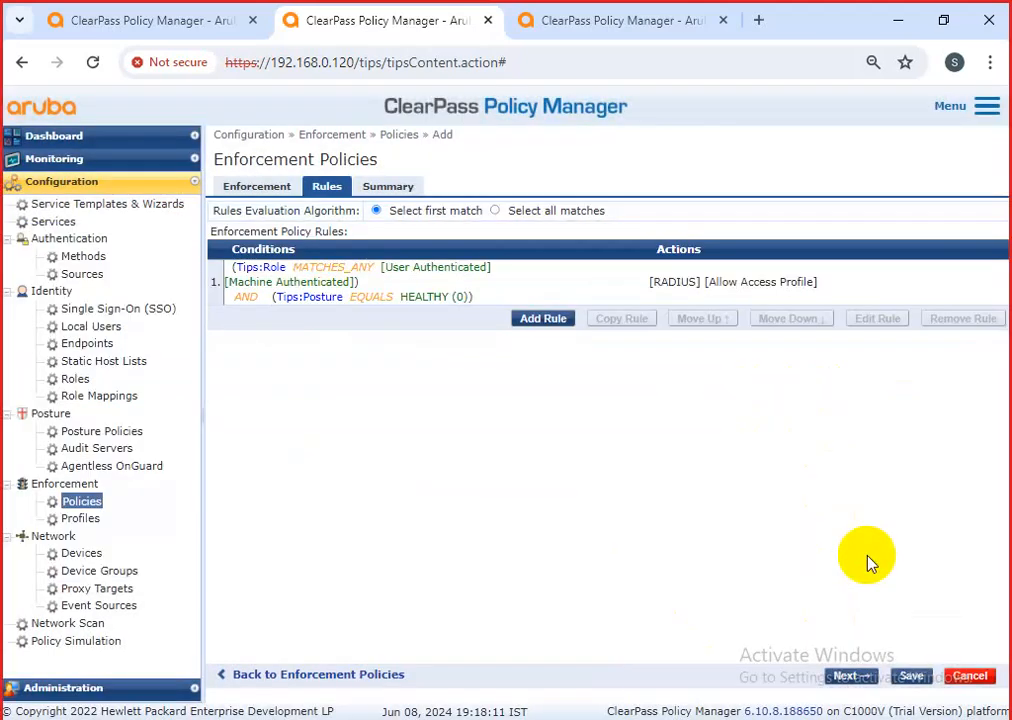
Add a new rule whose first condition is Tips Role with the MATCHES_ANY operator.
click(548, 320)
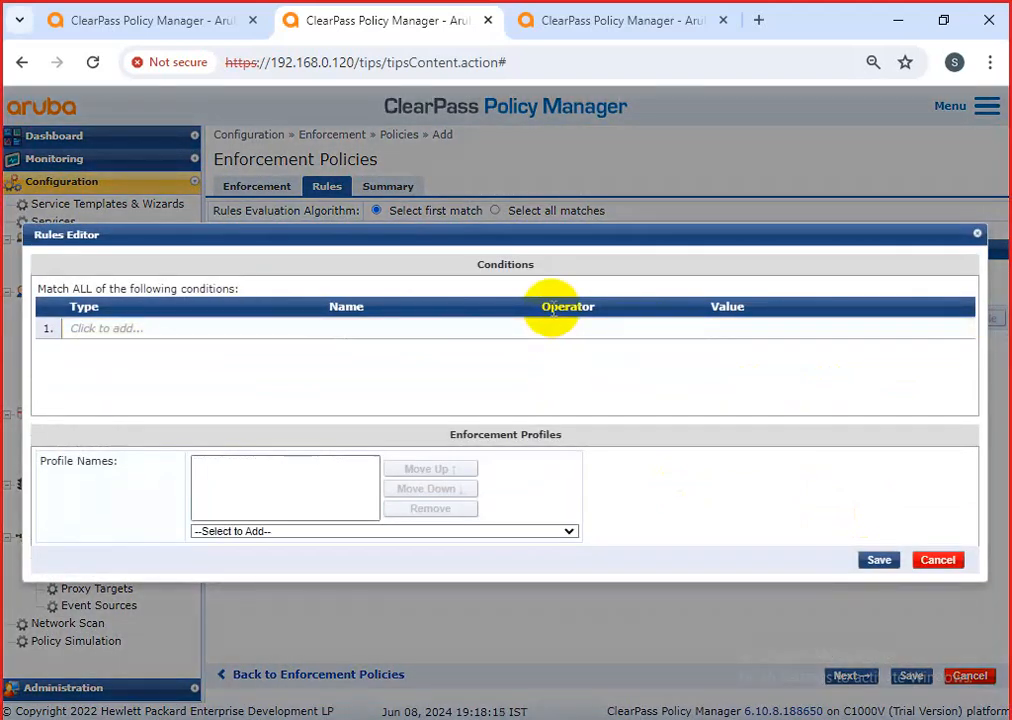
click(168, 335)
click(158, 330)
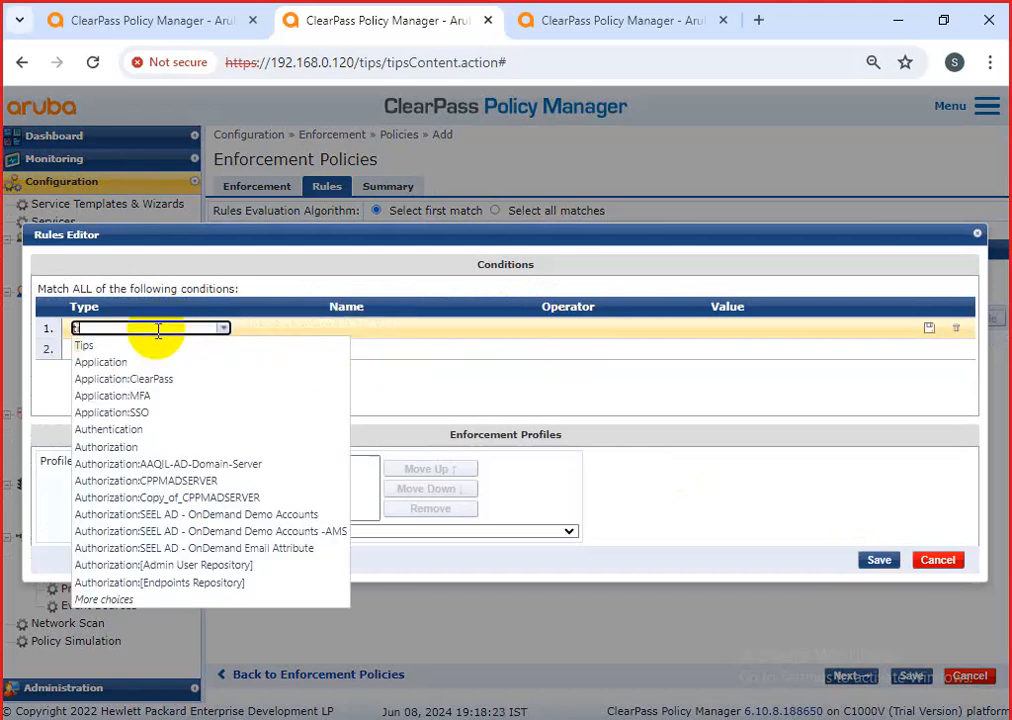
click(152, 347)
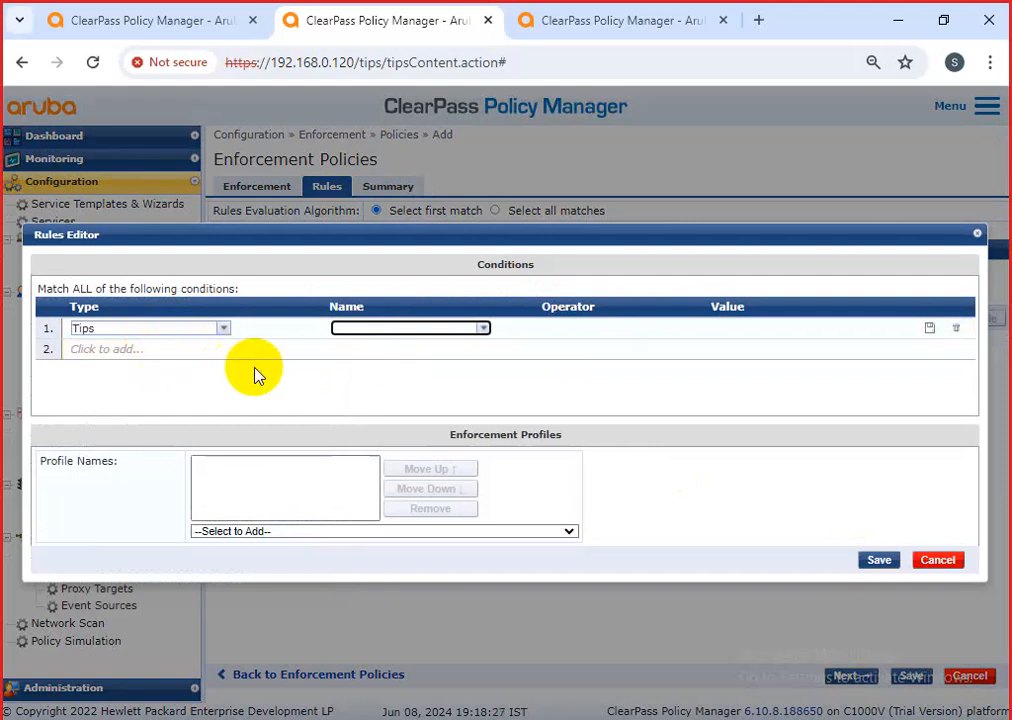
click(485, 330)
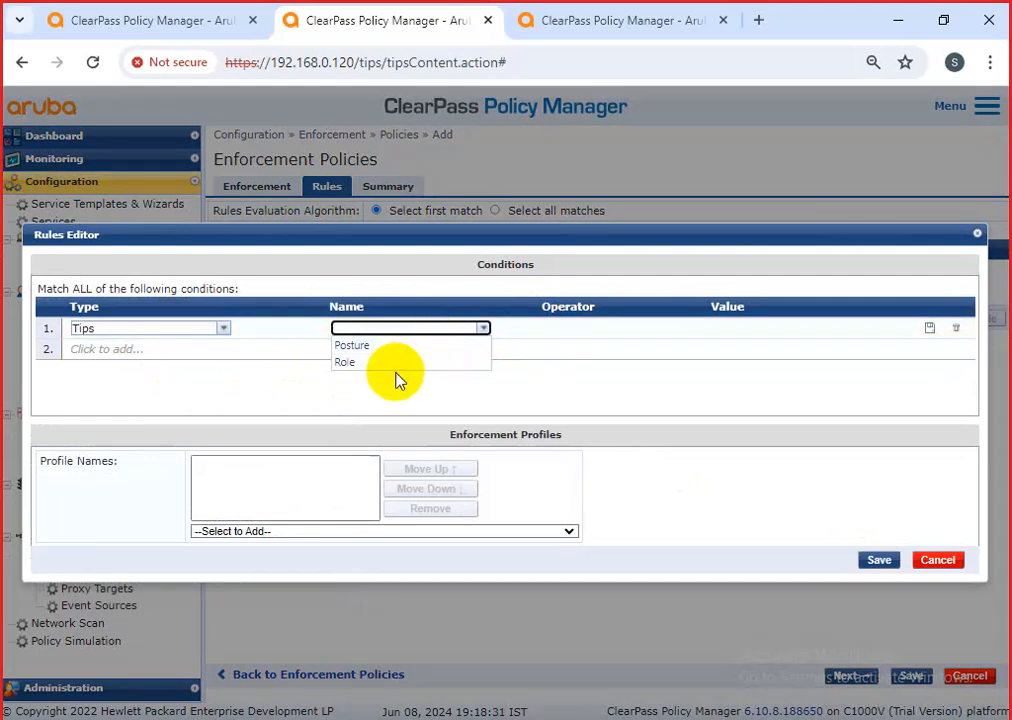
click(358, 364)
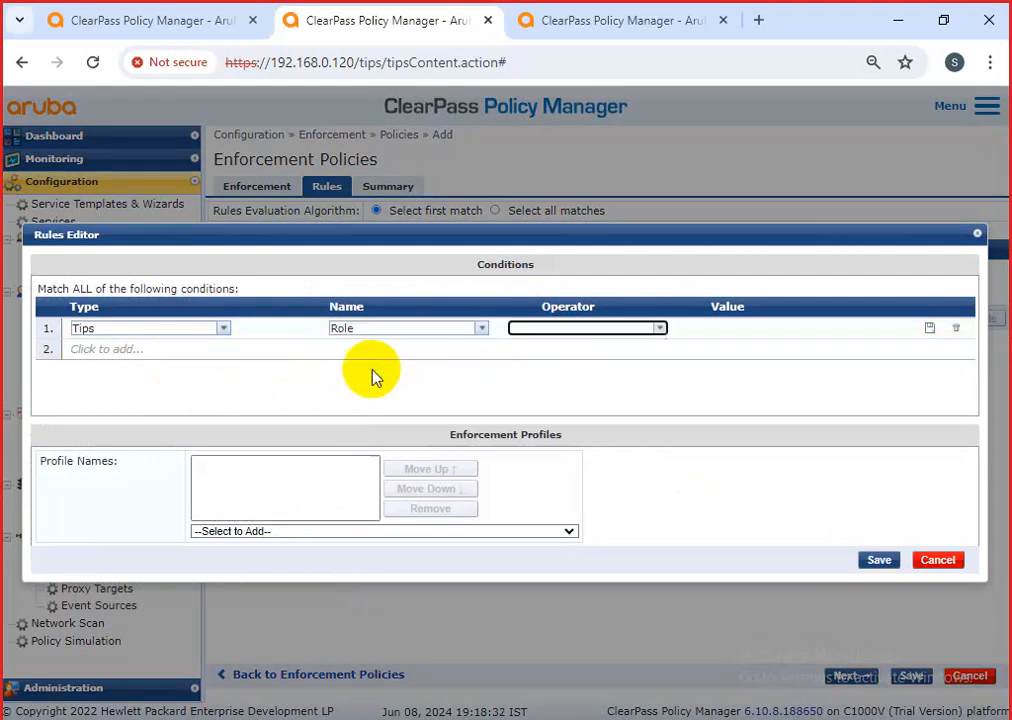
click(659, 329)
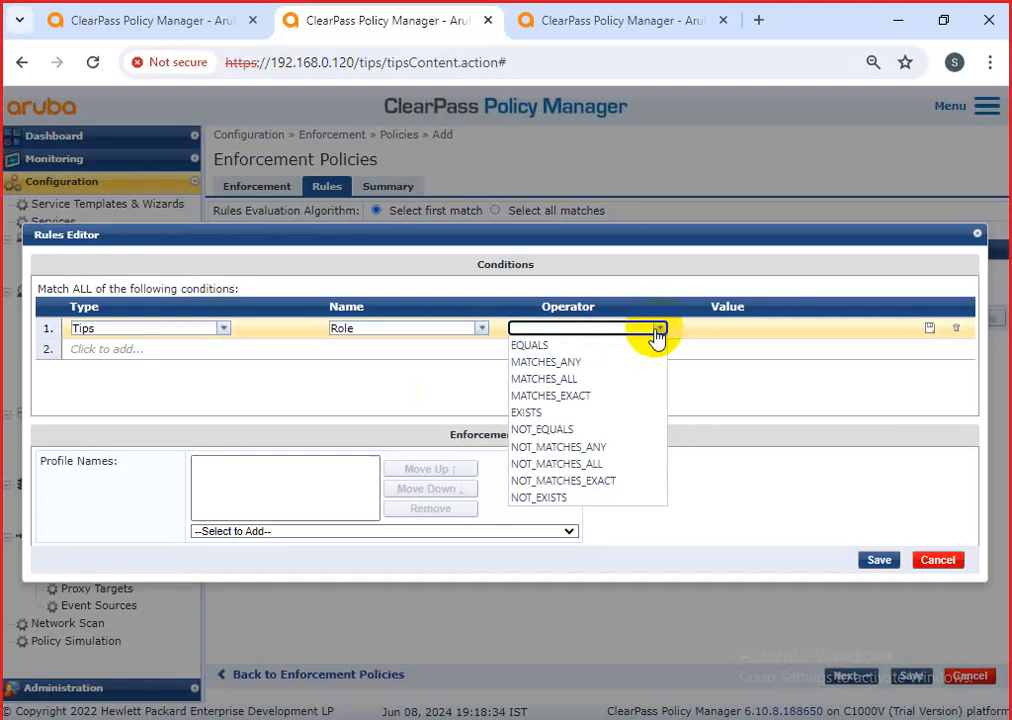
click(568, 363)
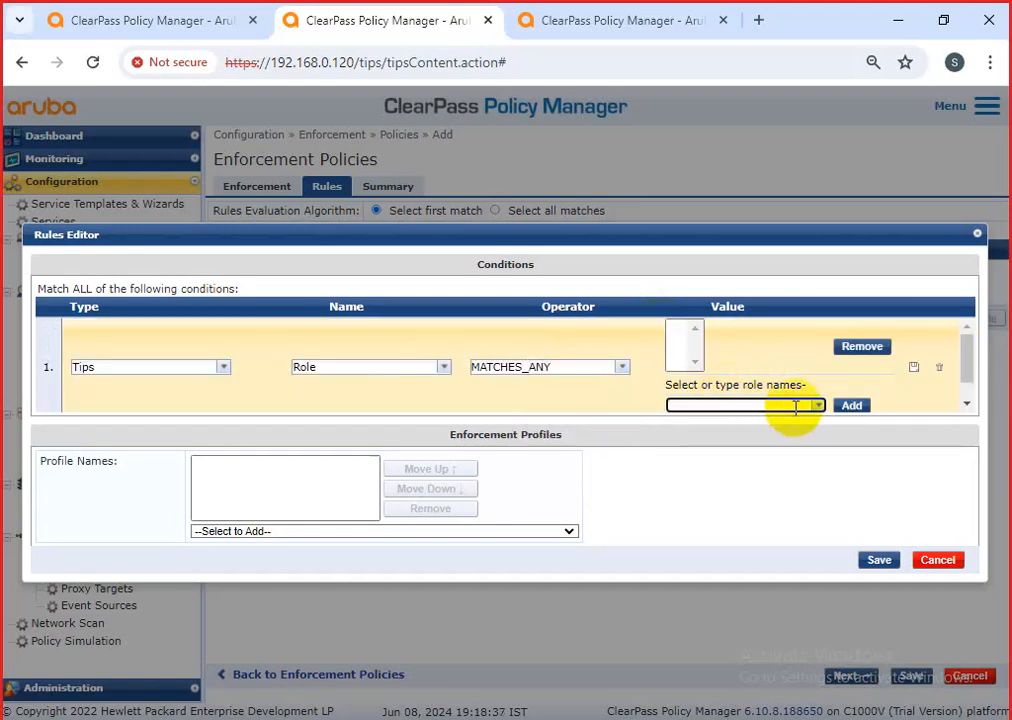
Set the role values to [User Authenticated] and [Machine Authenticated] and commit the condition row.
click(795, 407)
text(user)
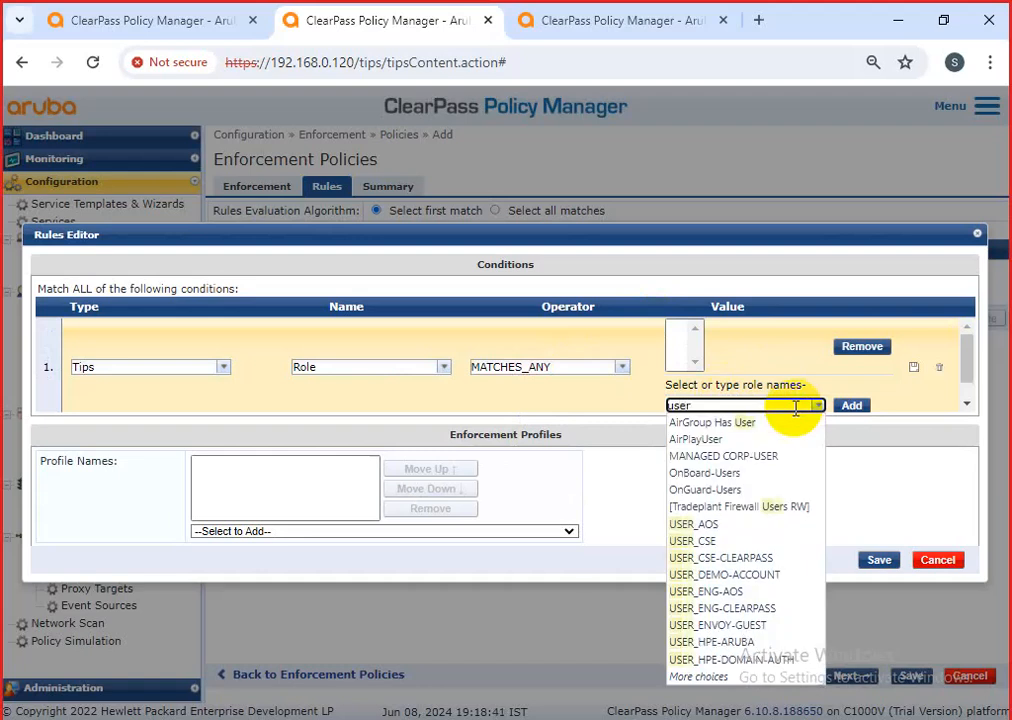
text(a)
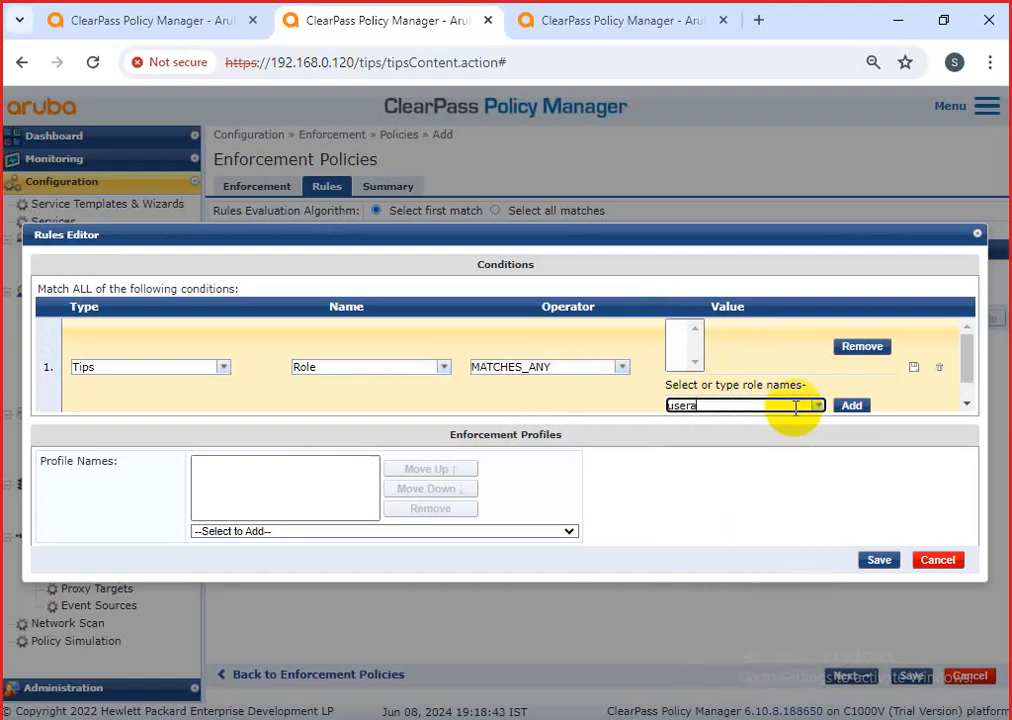
key(BackSpace)
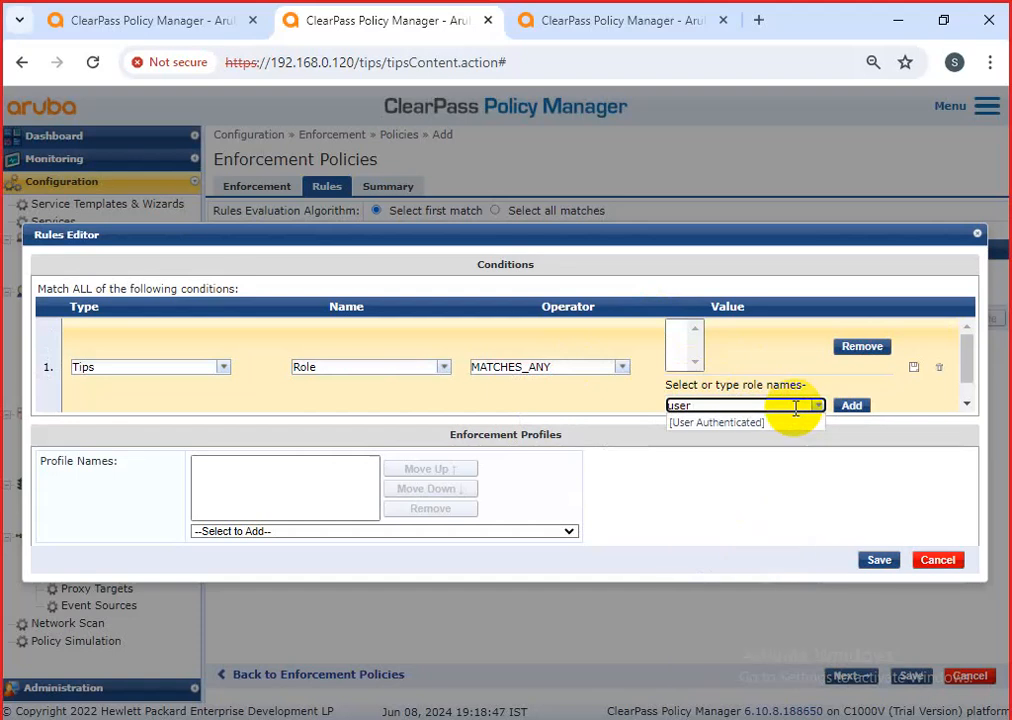
click(764, 428)
click(852, 410)
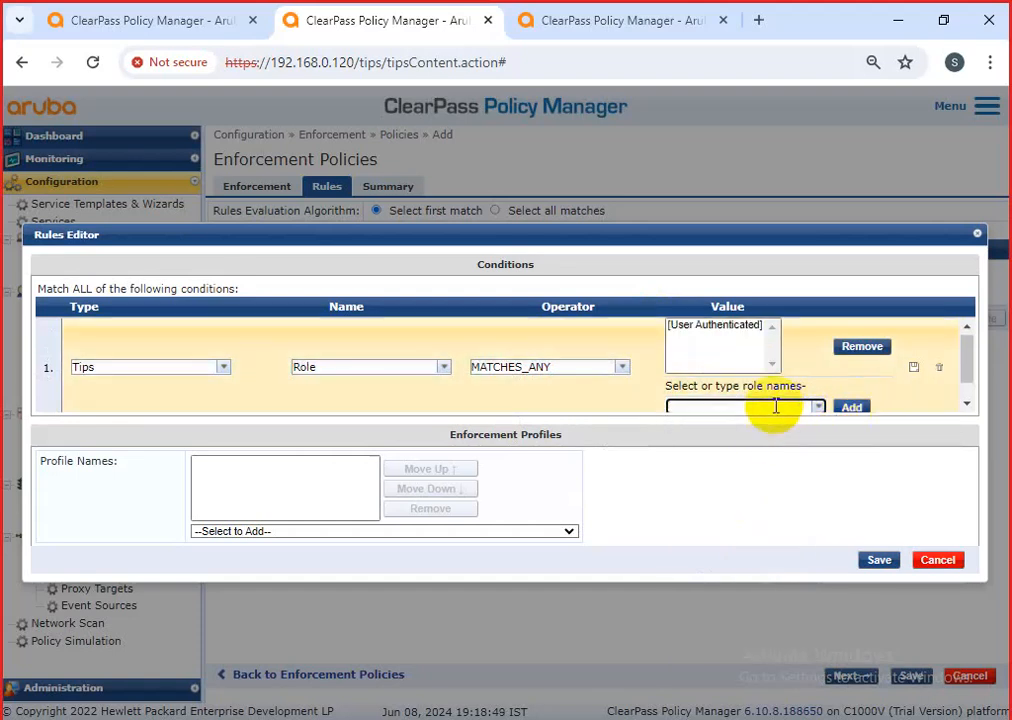
text(machi)
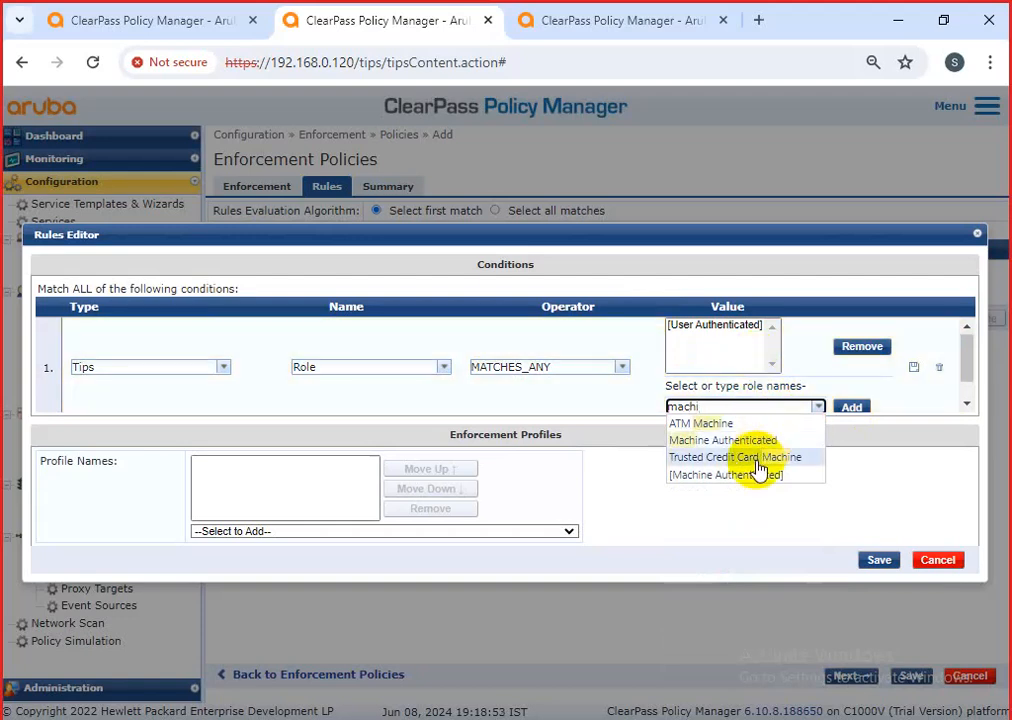
click(760, 475)
click(852, 408)
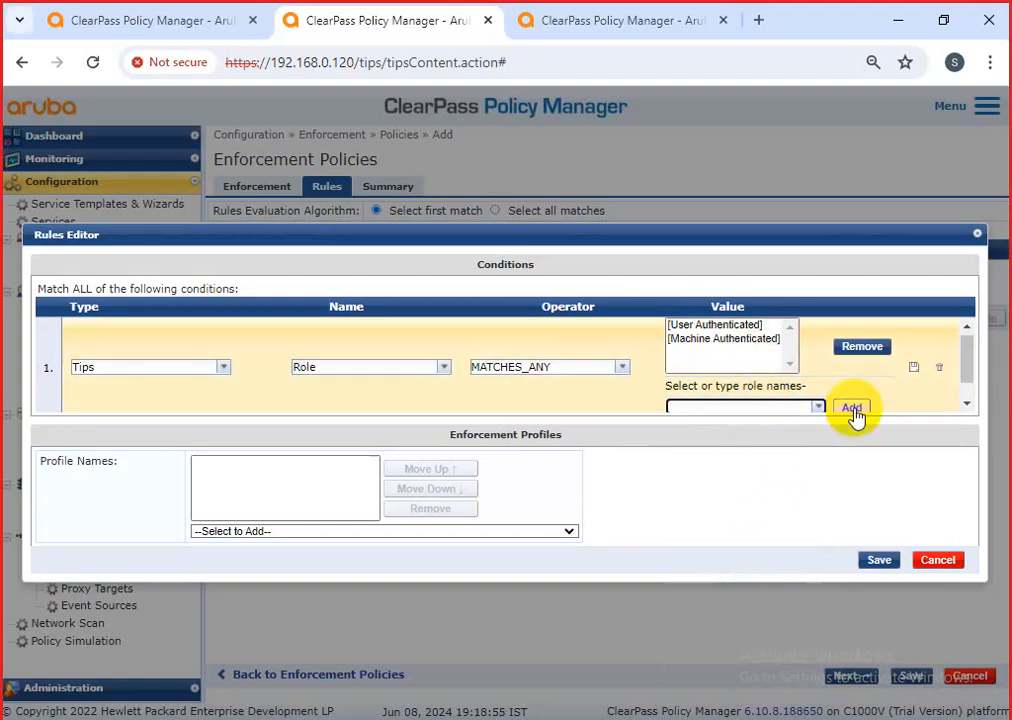
click(913, 367)
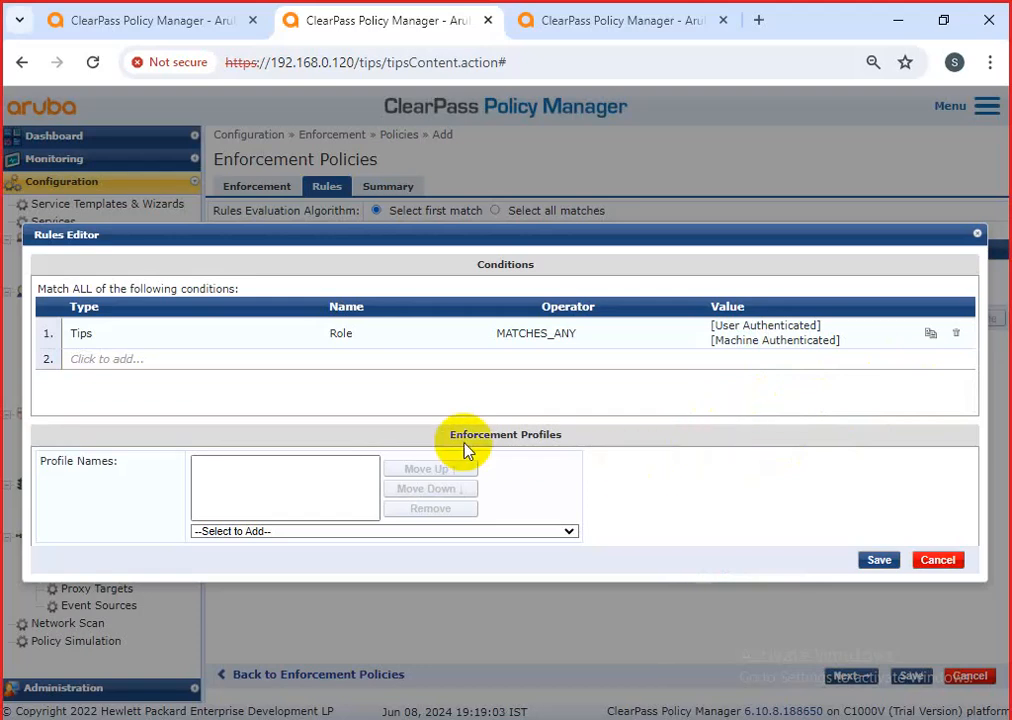
click(139, 366)
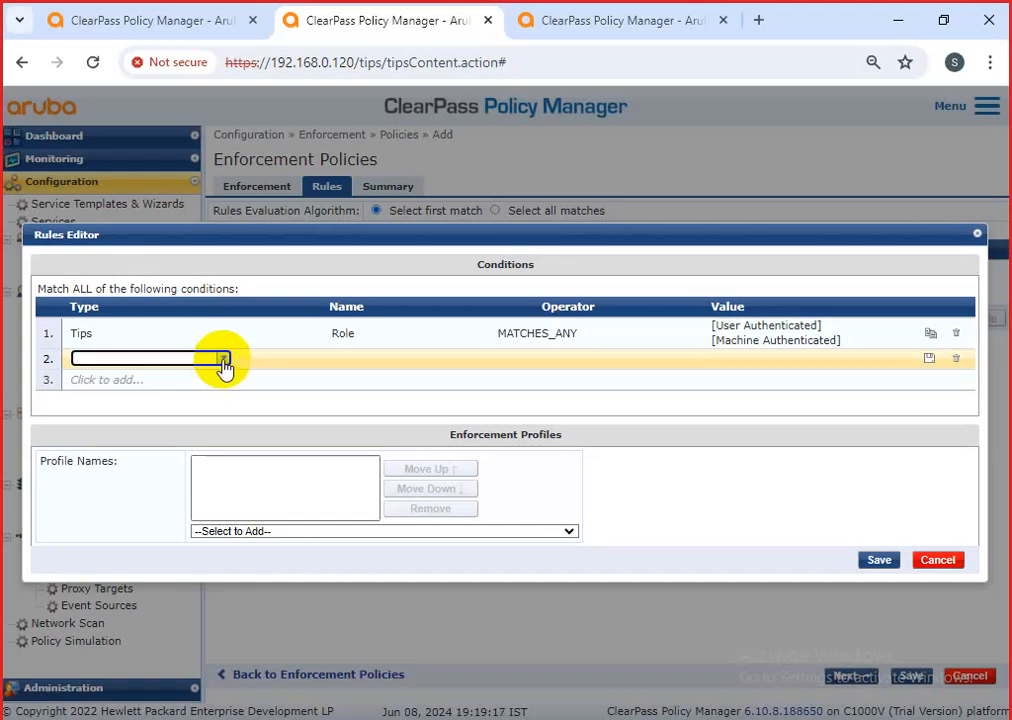
In condition row 2, choose Type Tips, Name Posture, Operator EQUALS and Value UNKNOWN (100).
click(183, 358)
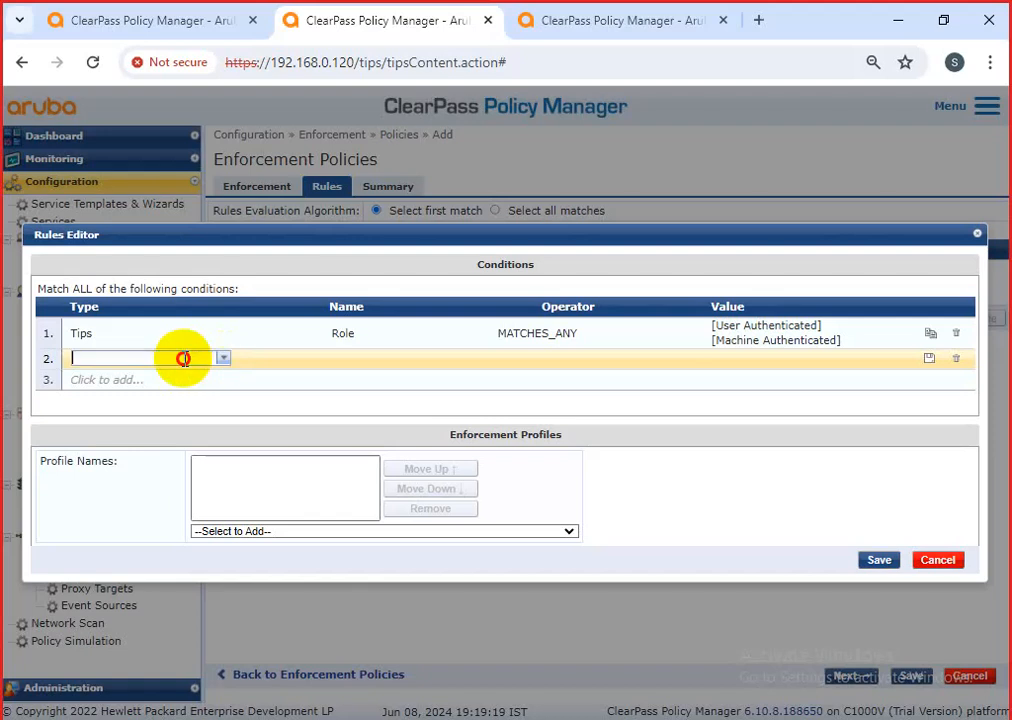
click(154, 376)
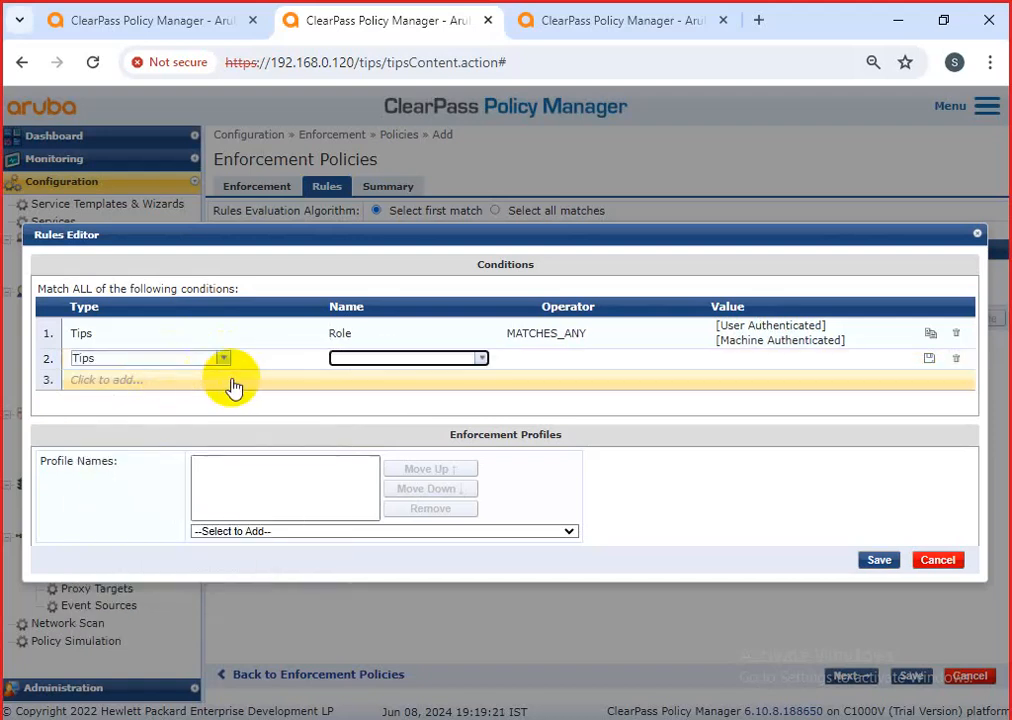
click(480, 358)
click(405, 378)
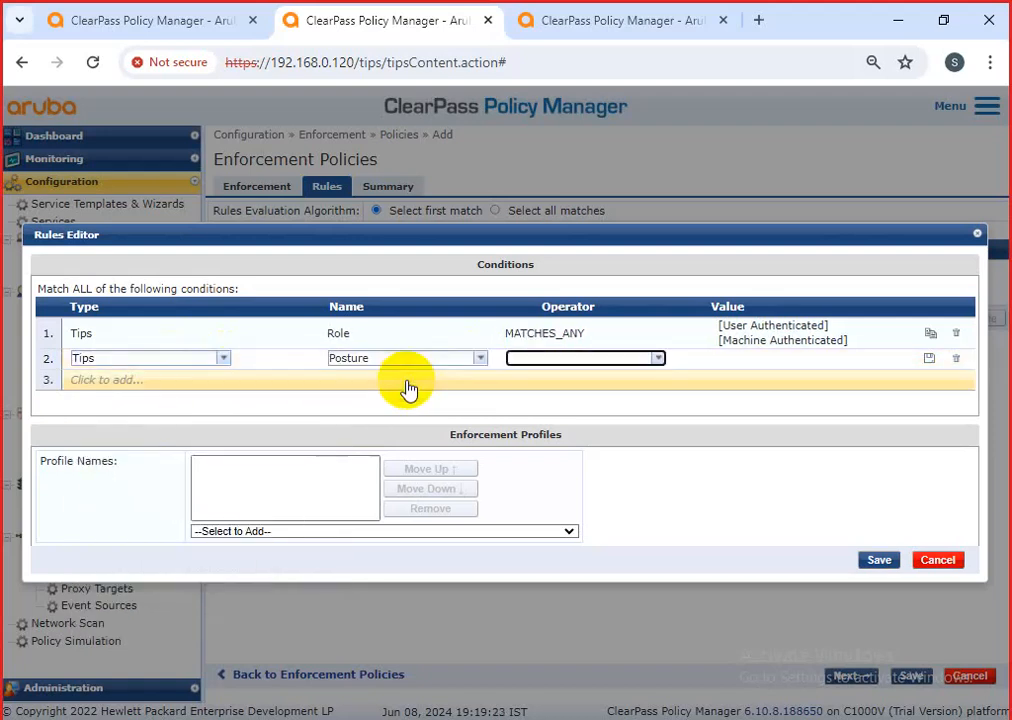
click(659, 358)
click(630, 377)
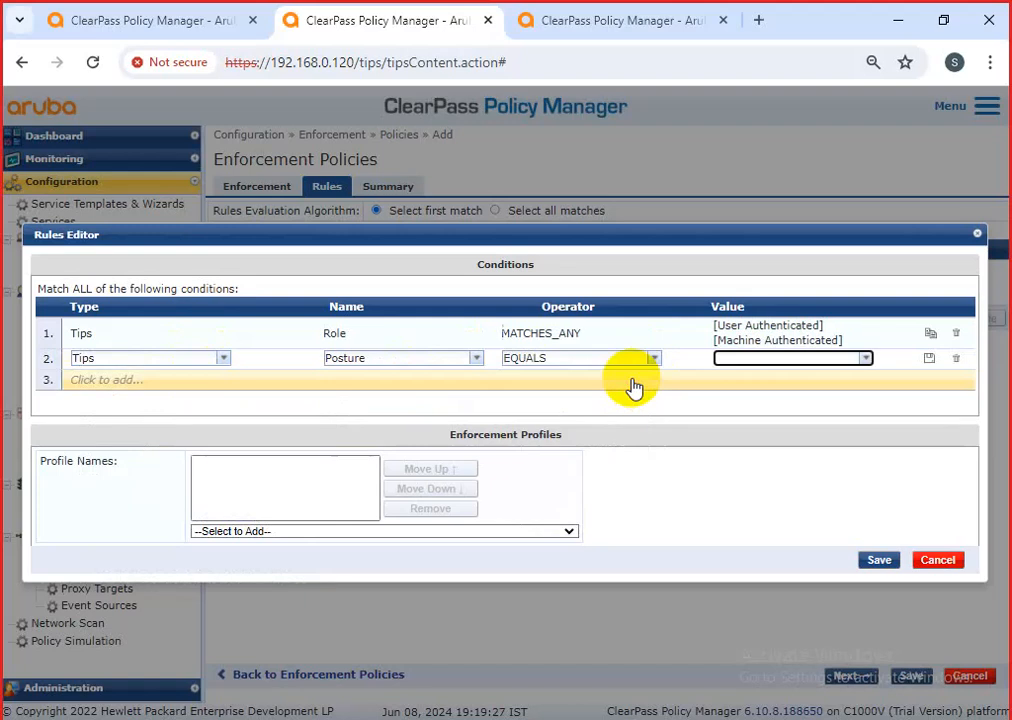
click(864, 359)
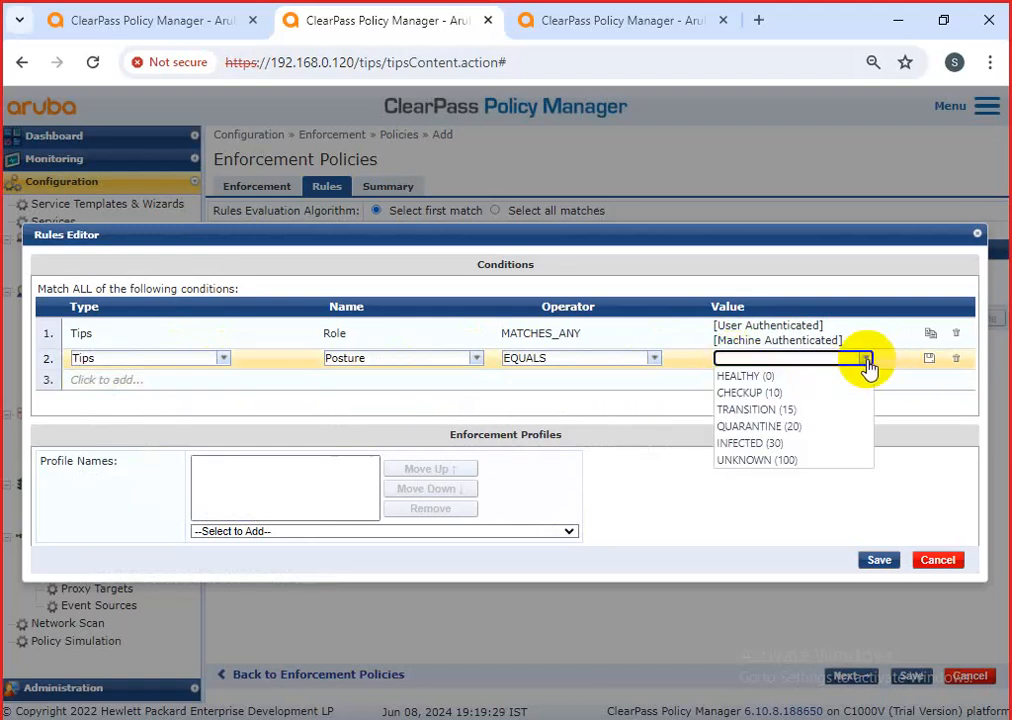
click(775, 461)
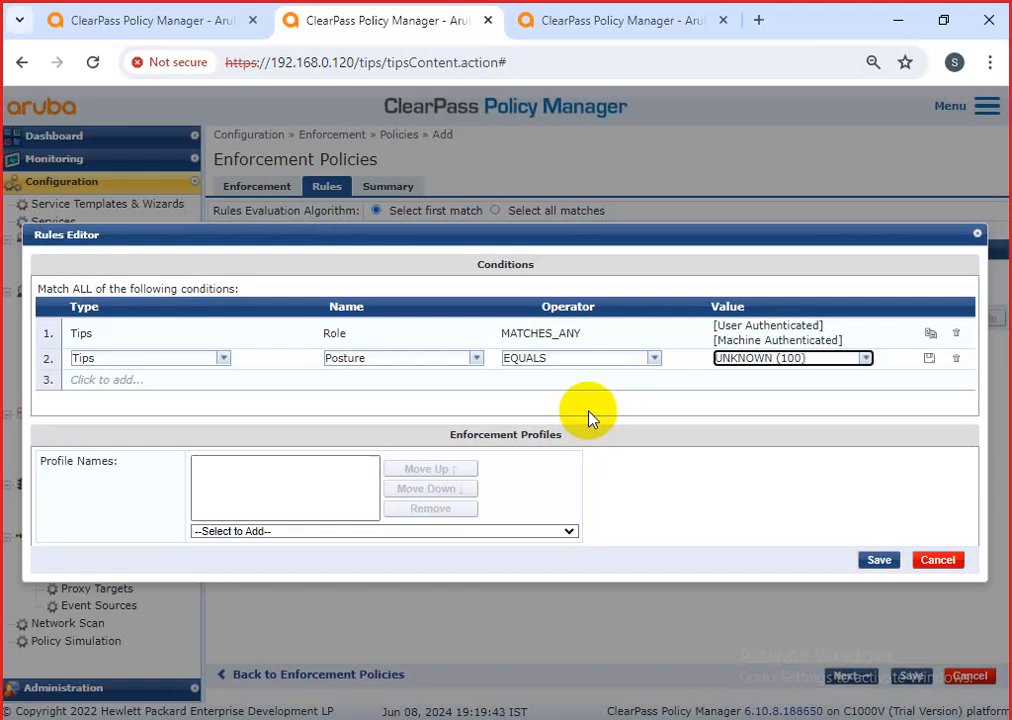
Add [RADIUS] [Allow Access Profile] to the UNKNOWN posture rule and save it as rule 2.
click(428, 532)
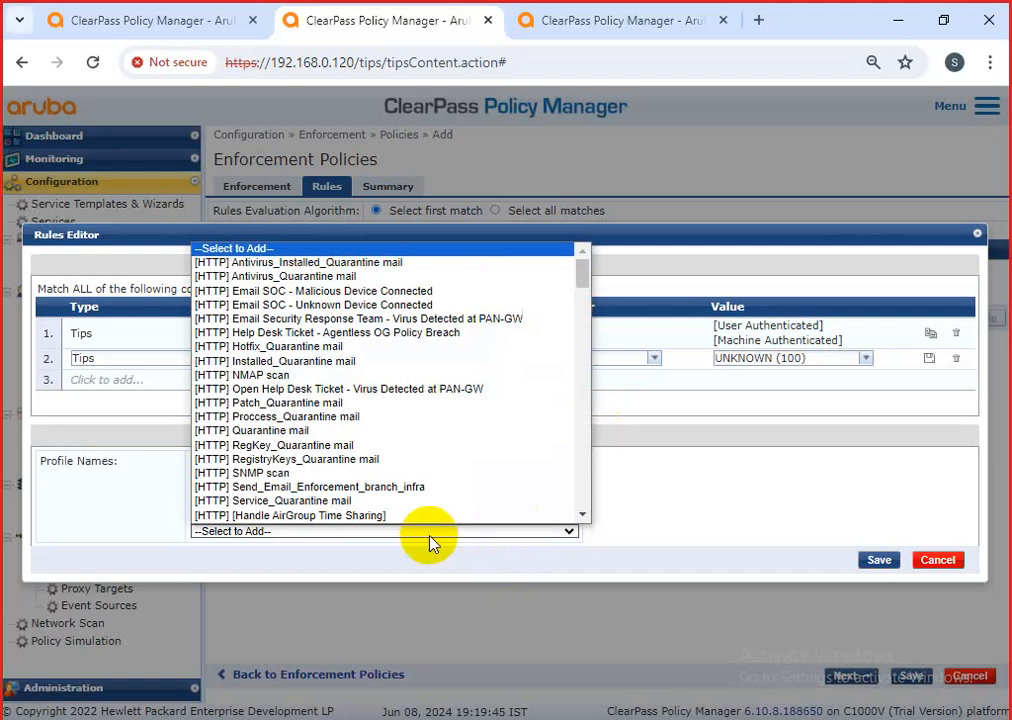
drag(583, 275, 587, 515)
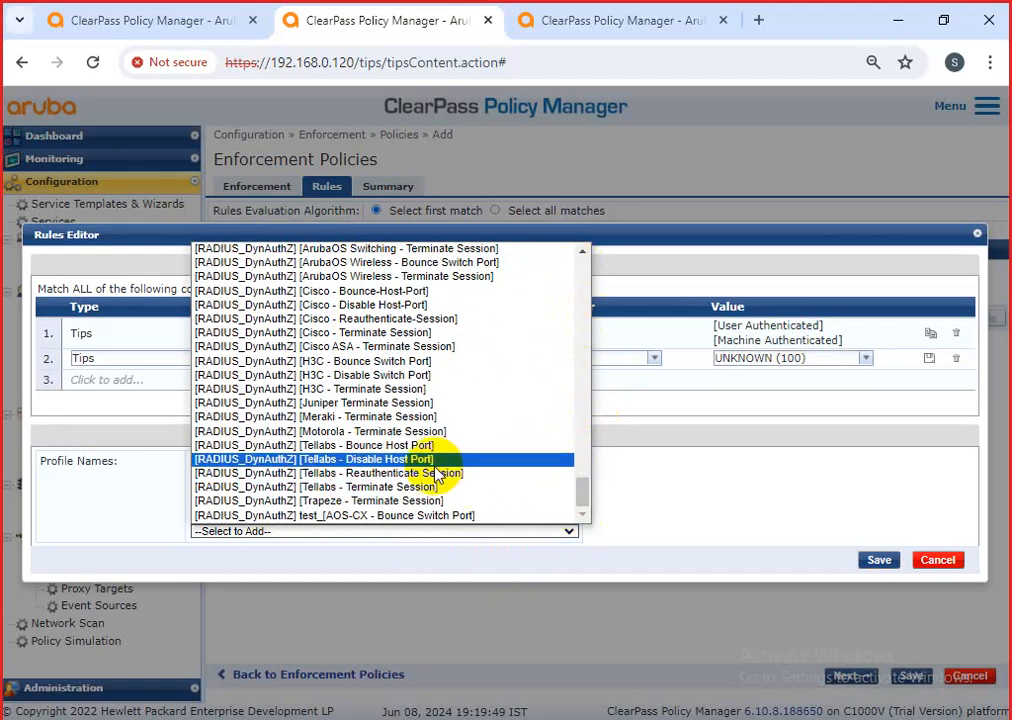
scroll(440, 468, up, 5)
scroll(437, 470, up, 2)
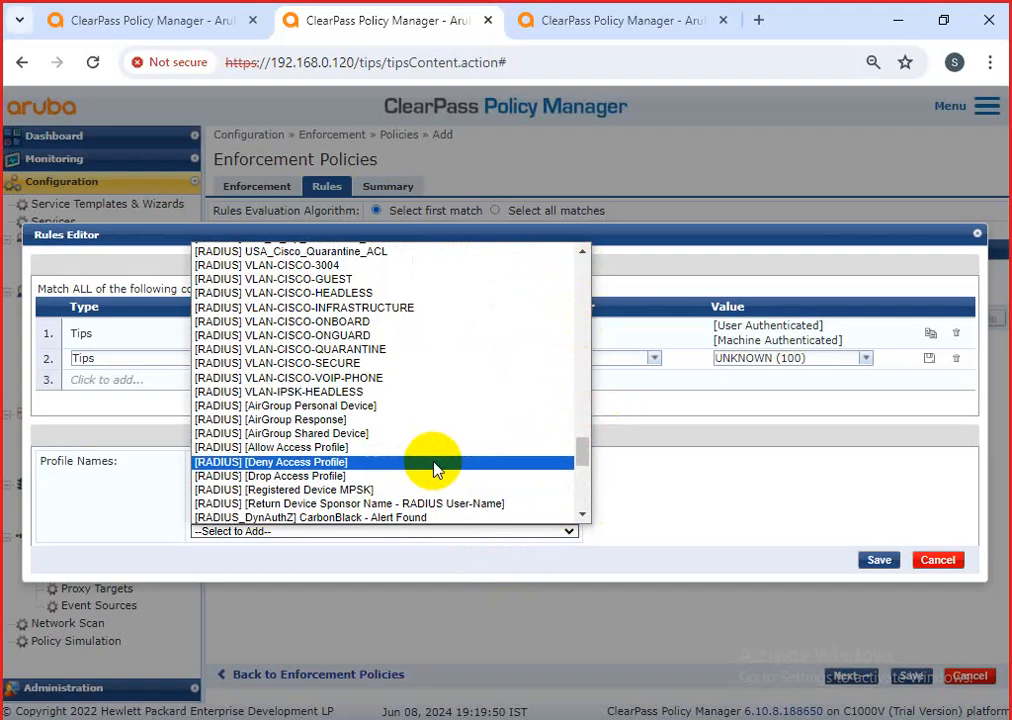
click(341, 452)
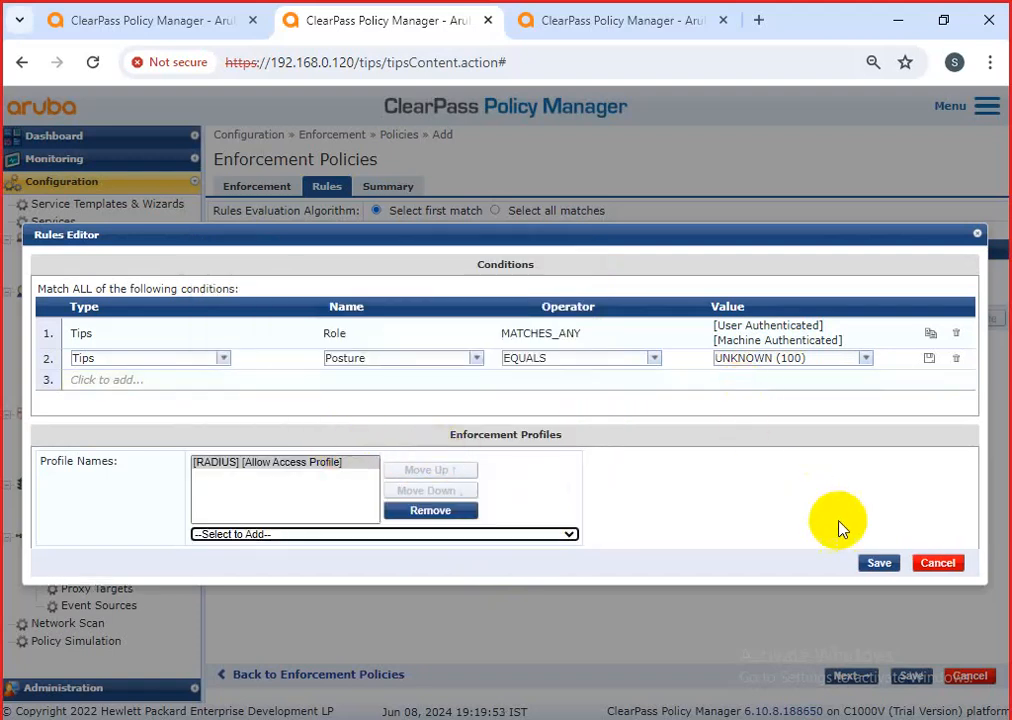
click(878, 565)
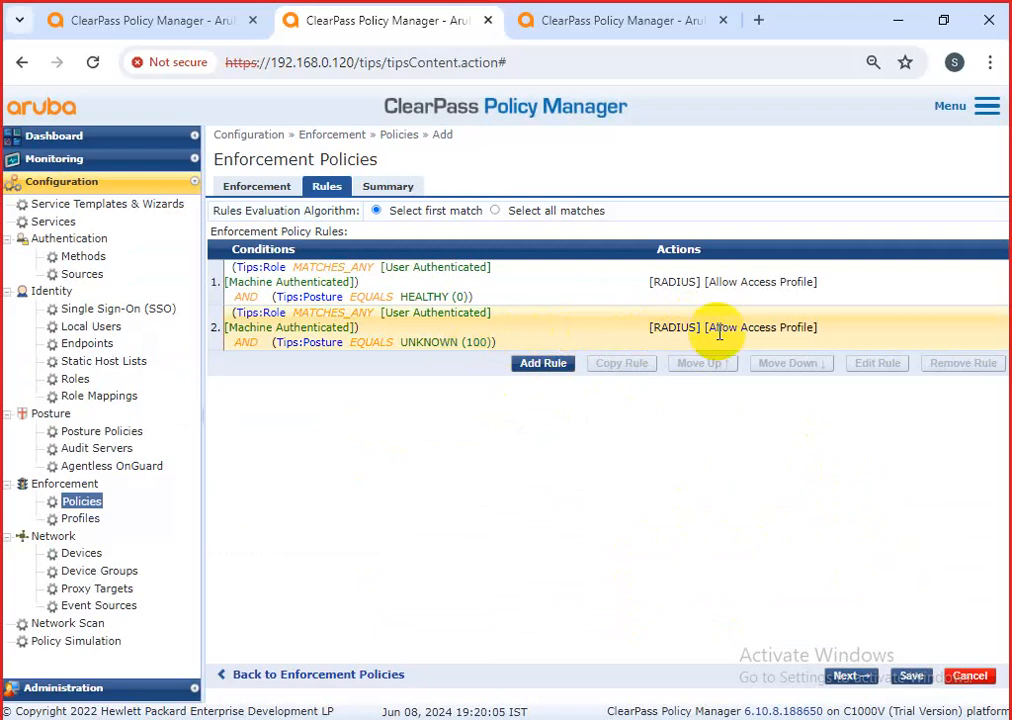
Start a new rule with a Tips Role condition, then cancel the Rules Editor without saving.
click(540, 364)
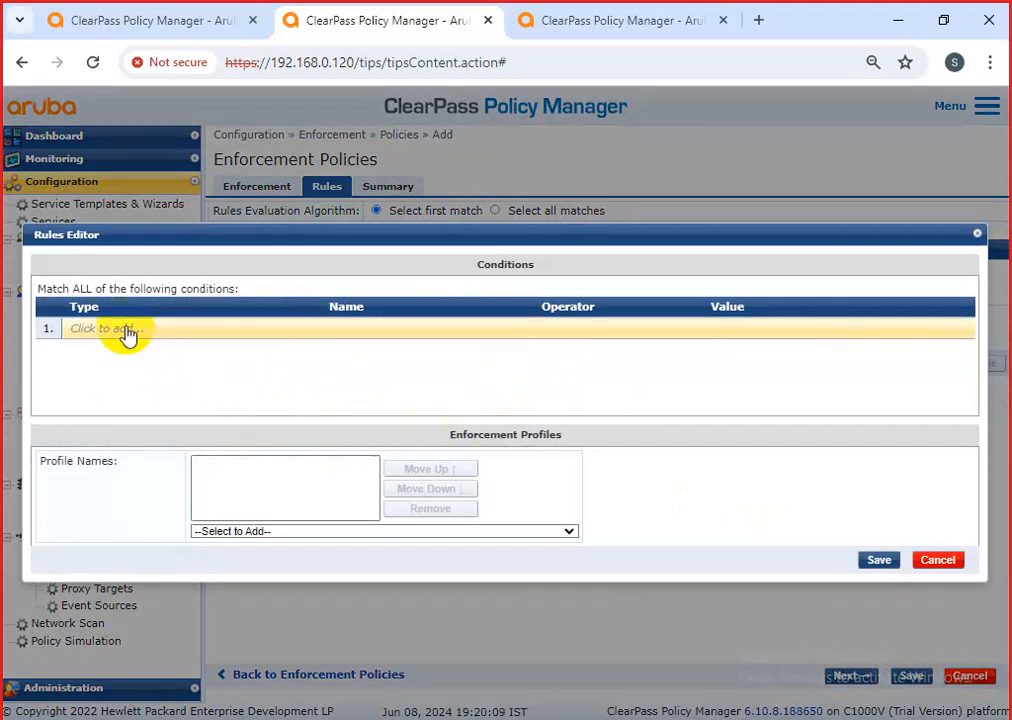
click(921, 570)
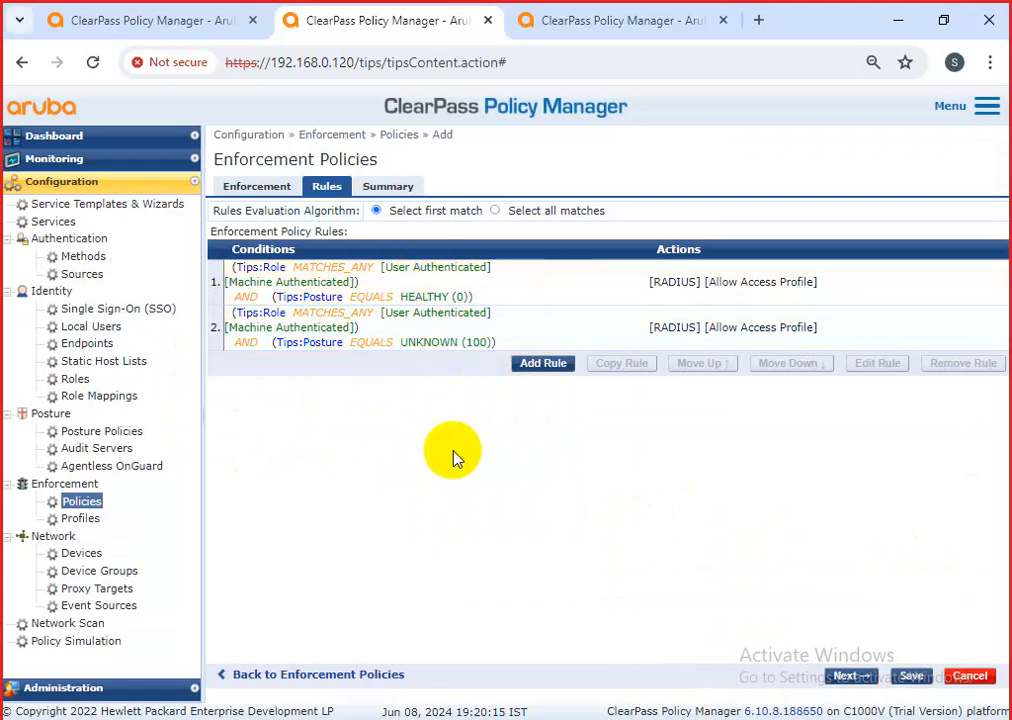
click(530, 365)
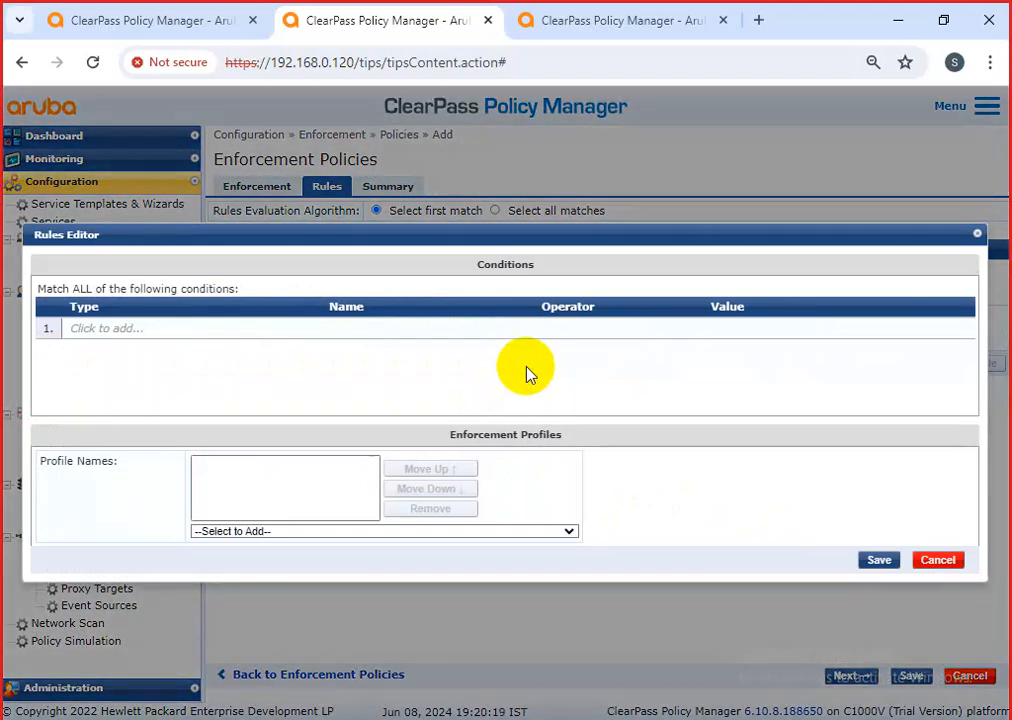
click(100, 328)
click(100, 328)
click(100, 350)
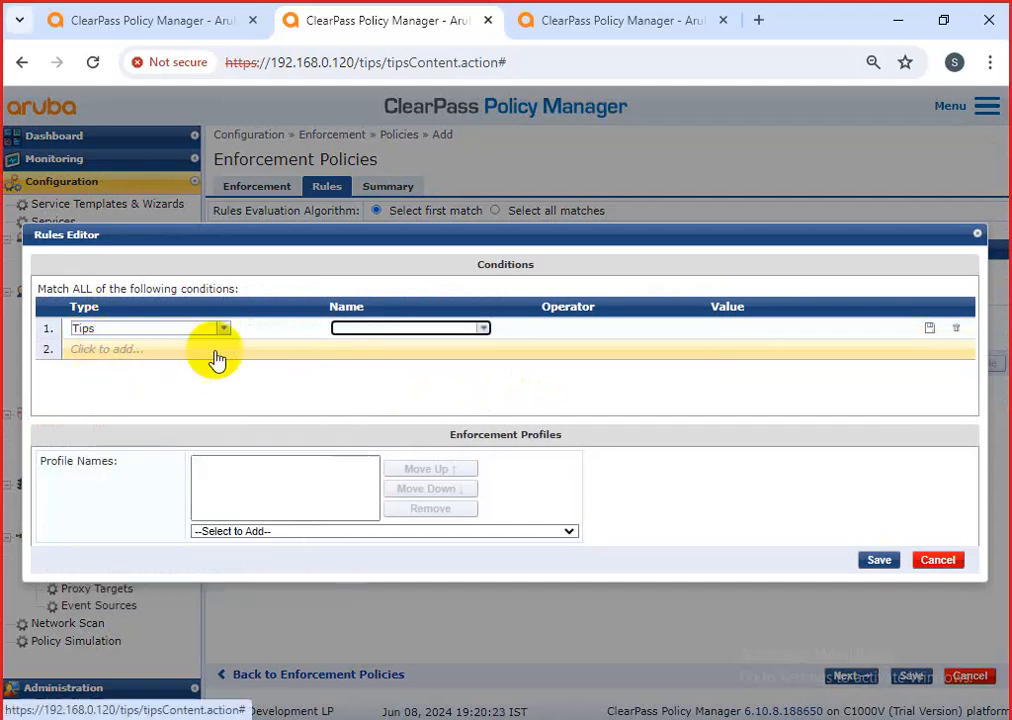
click(465, 330)
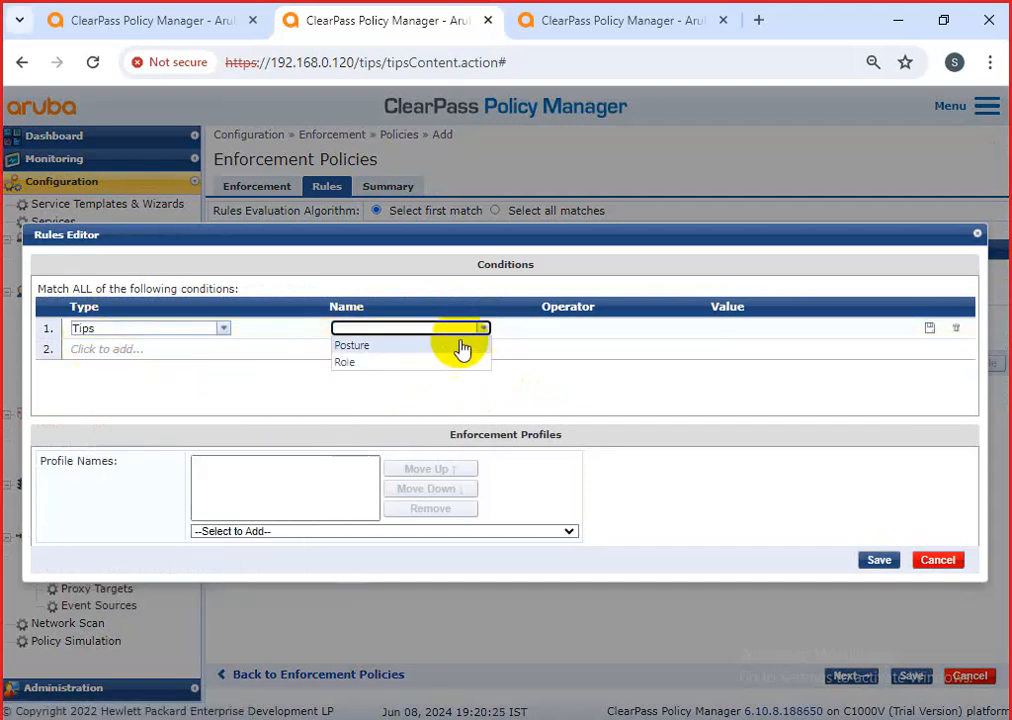
click(395, 363)
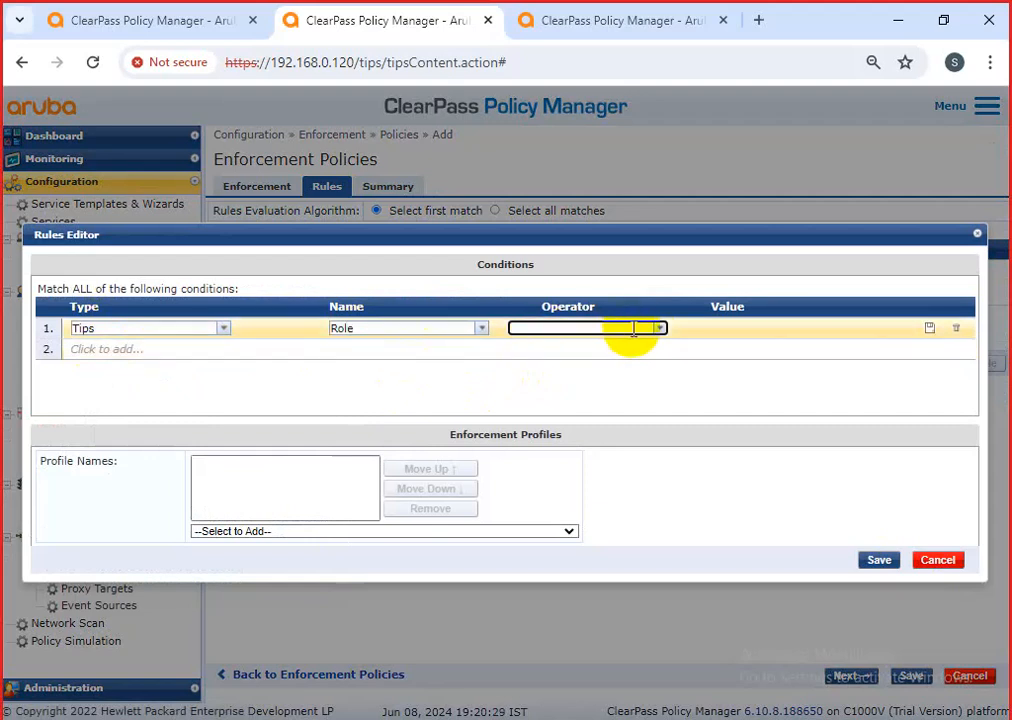
click(938, 560)
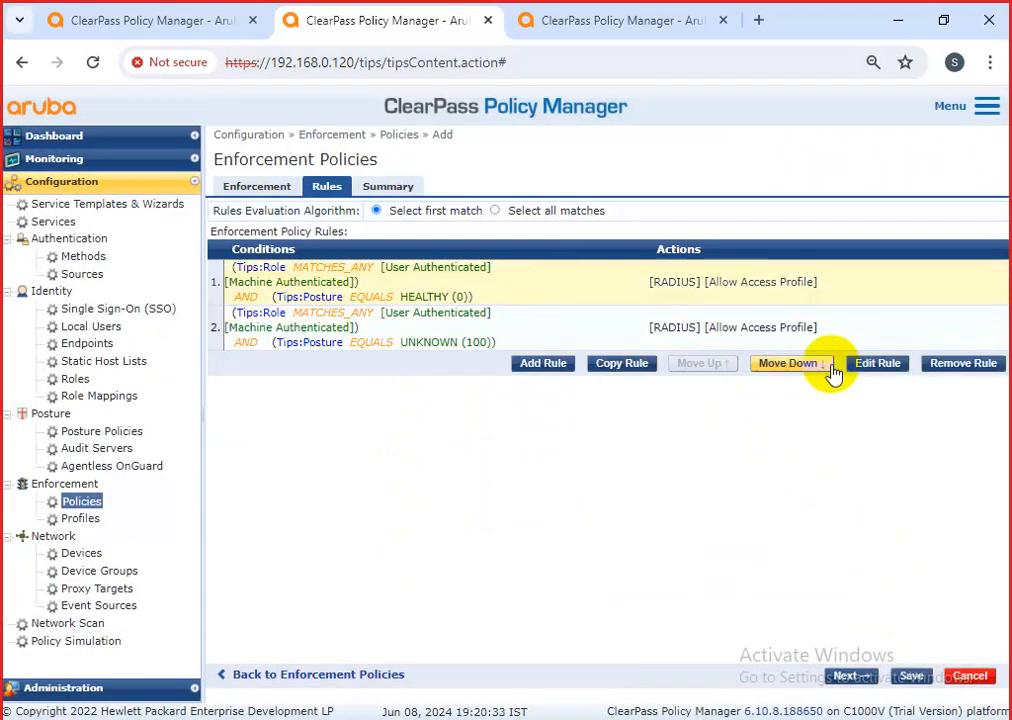
Copy the HEALTHY posture rule, move the copy below the UNKNOWN rule, and open it for editing.
click(628, 368)
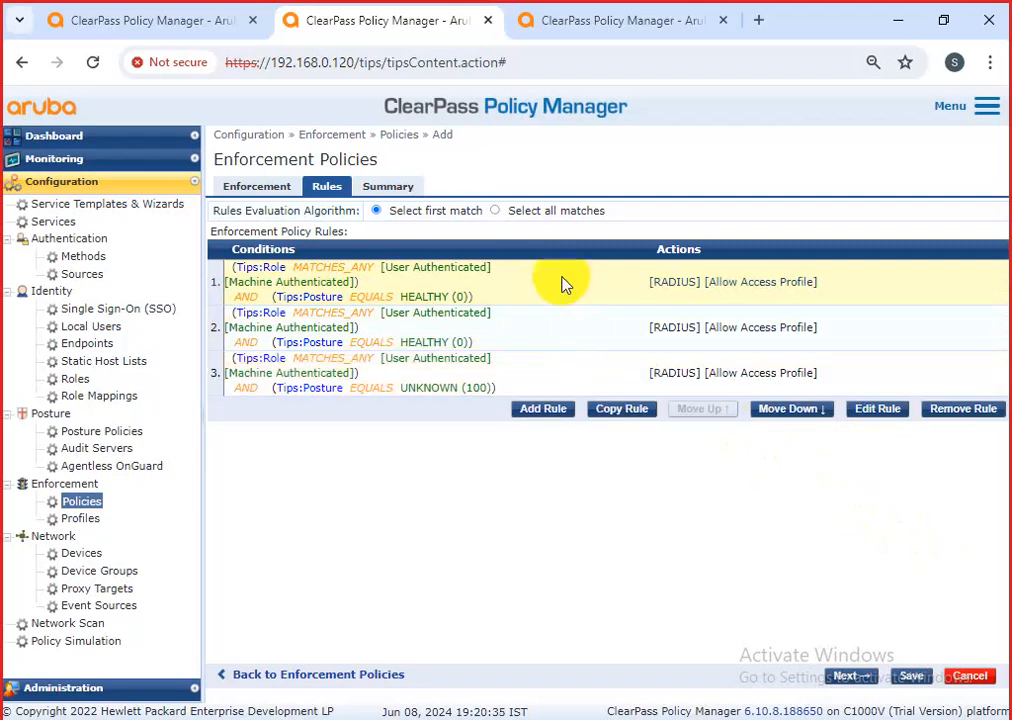
click(780, 413)
click(781, 413)
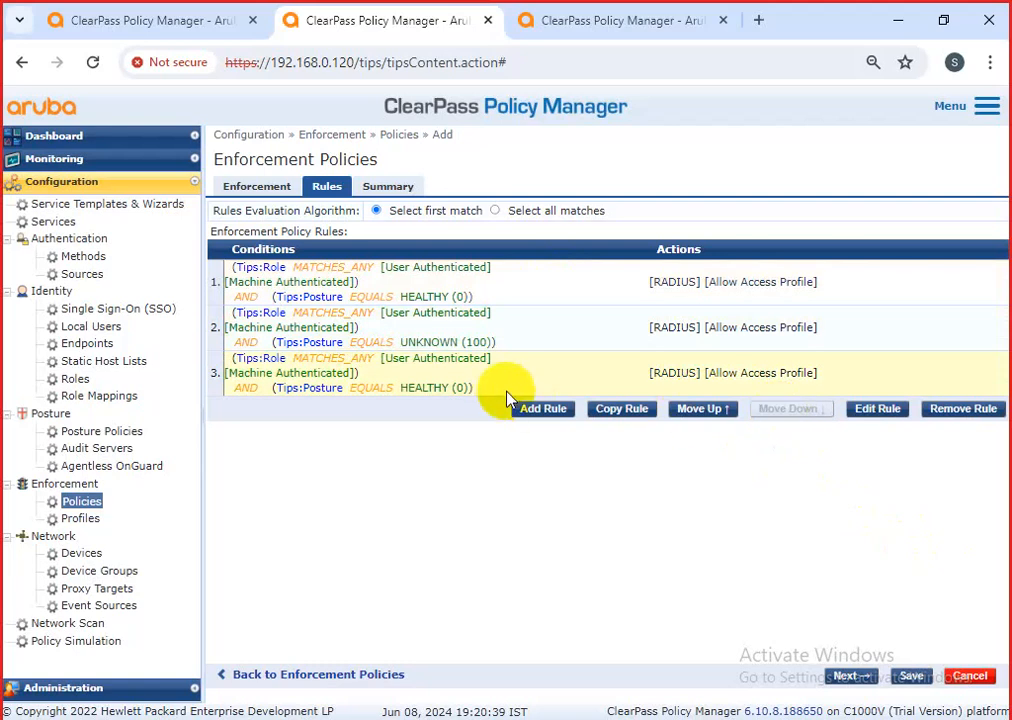
click(862, 412)
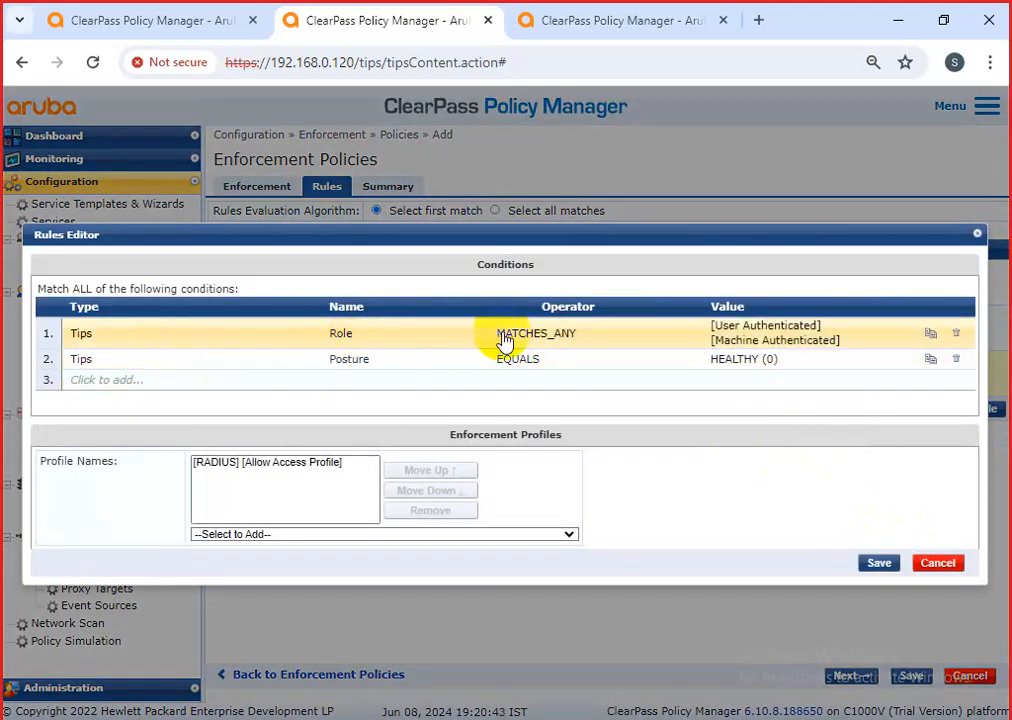
Change rule 3's posture value to QUARANTINE (20) and remove the Allow Access Profile.
click(793, 366)
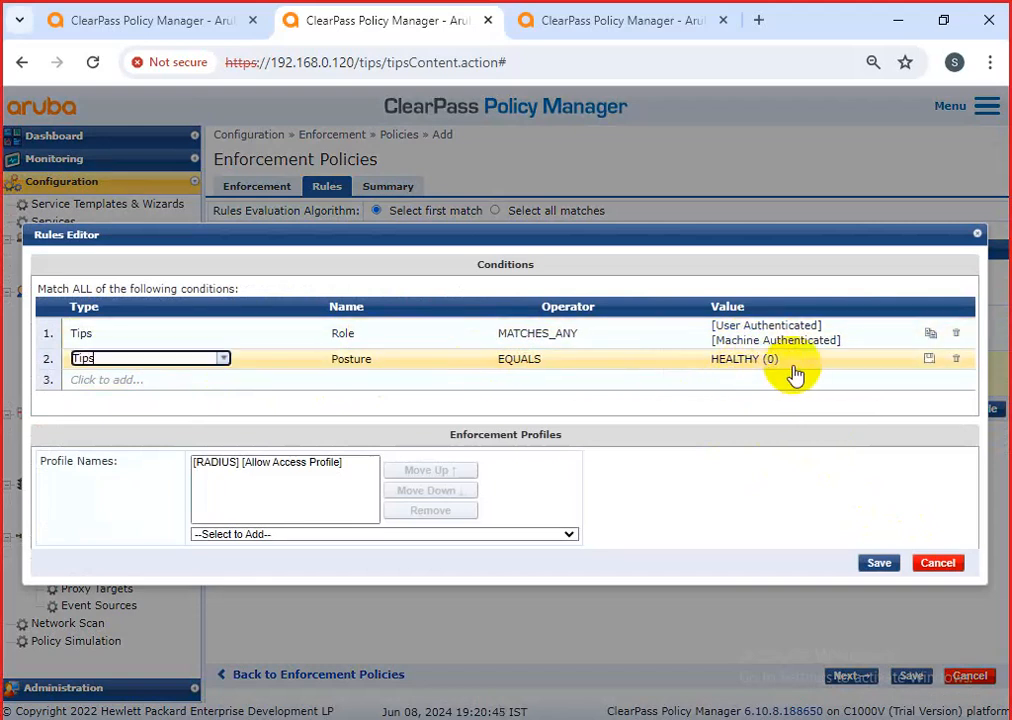
click(865, 362)
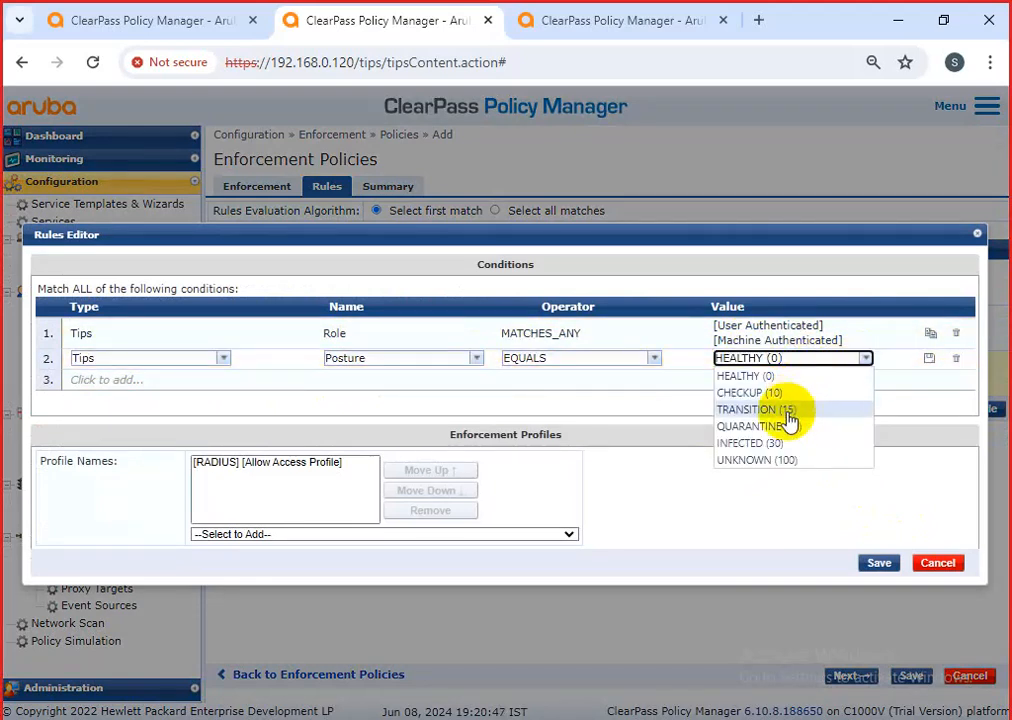
click(770, 426)
click(328, 465)
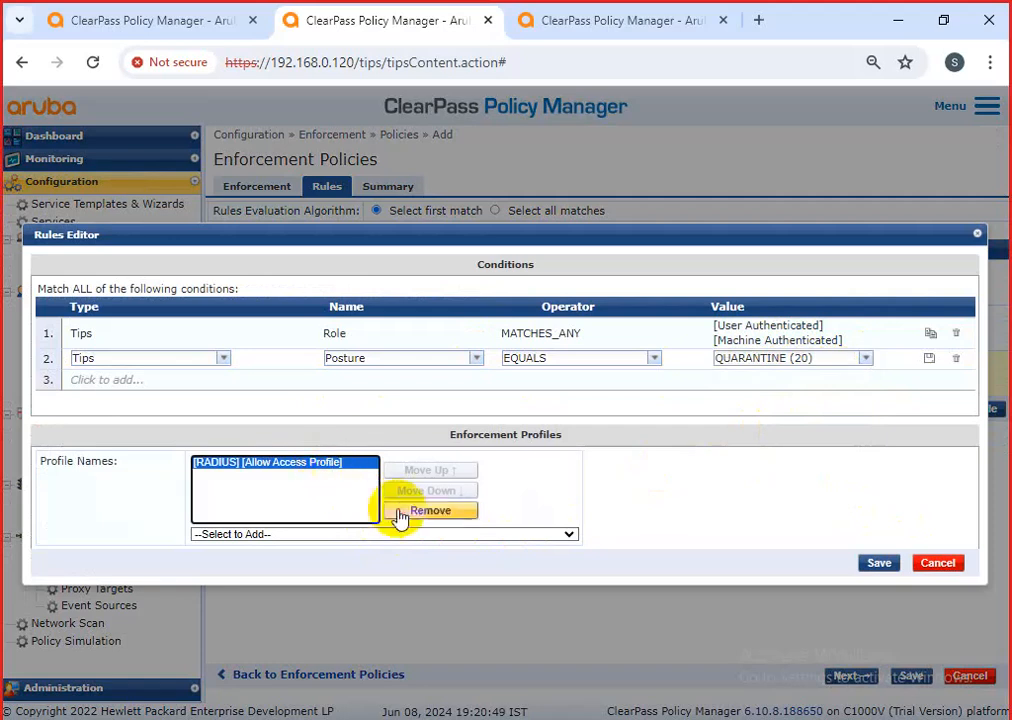
click(400, 512)
Add the [RADIUS] Ammer-profie enforcement profile and save the quarantine rule.
click(395, 535)
scroll(352, 485, down, 2)
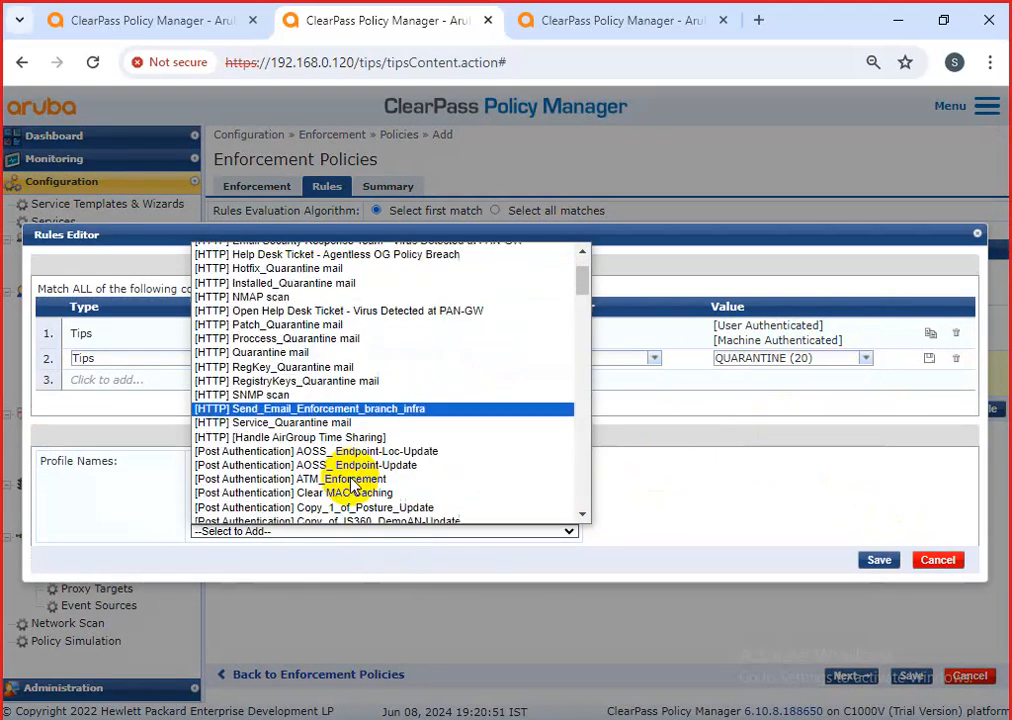
scroll(352, 485, down, 20)
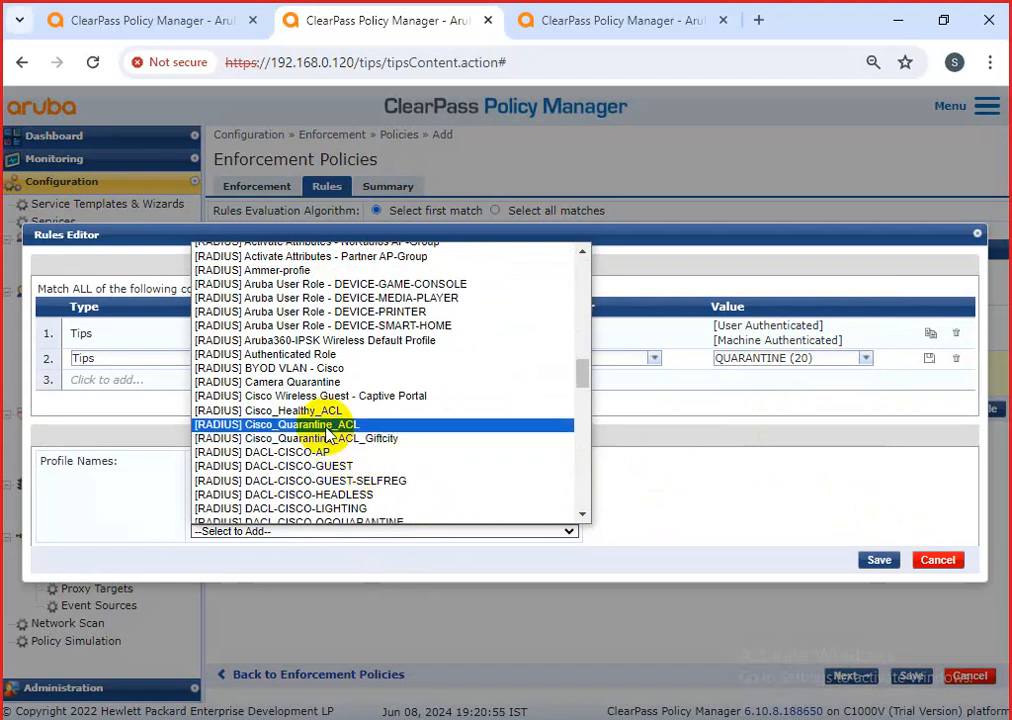
scroll(330, 440, down, 15)
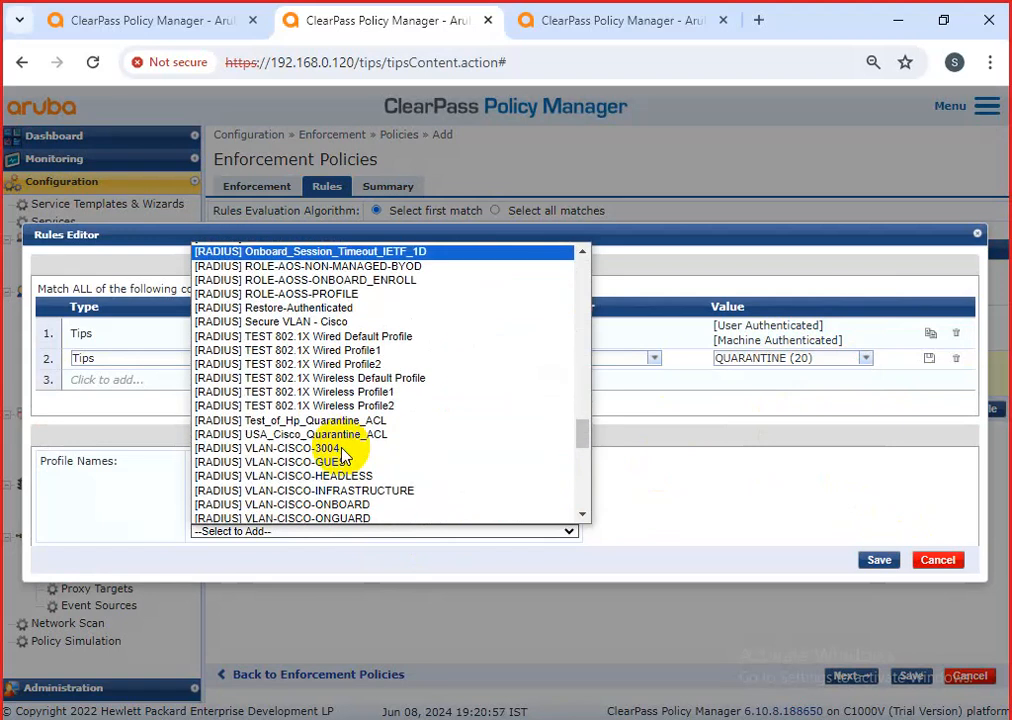
scroll(343, 455, down, 5)
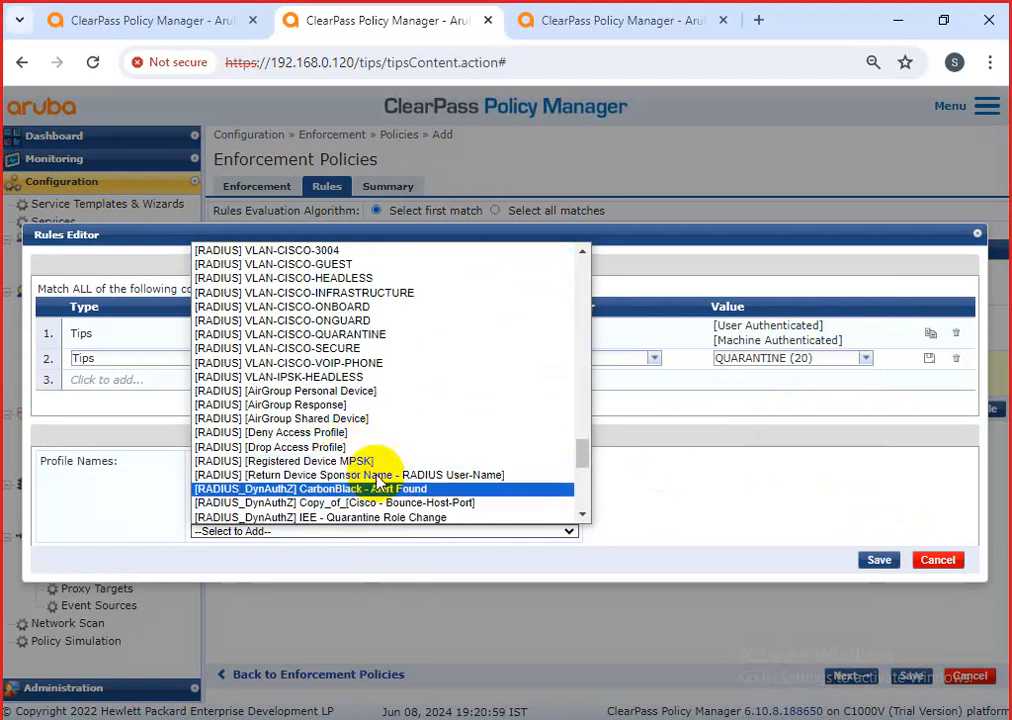
scroll(400, 512, down, 9)
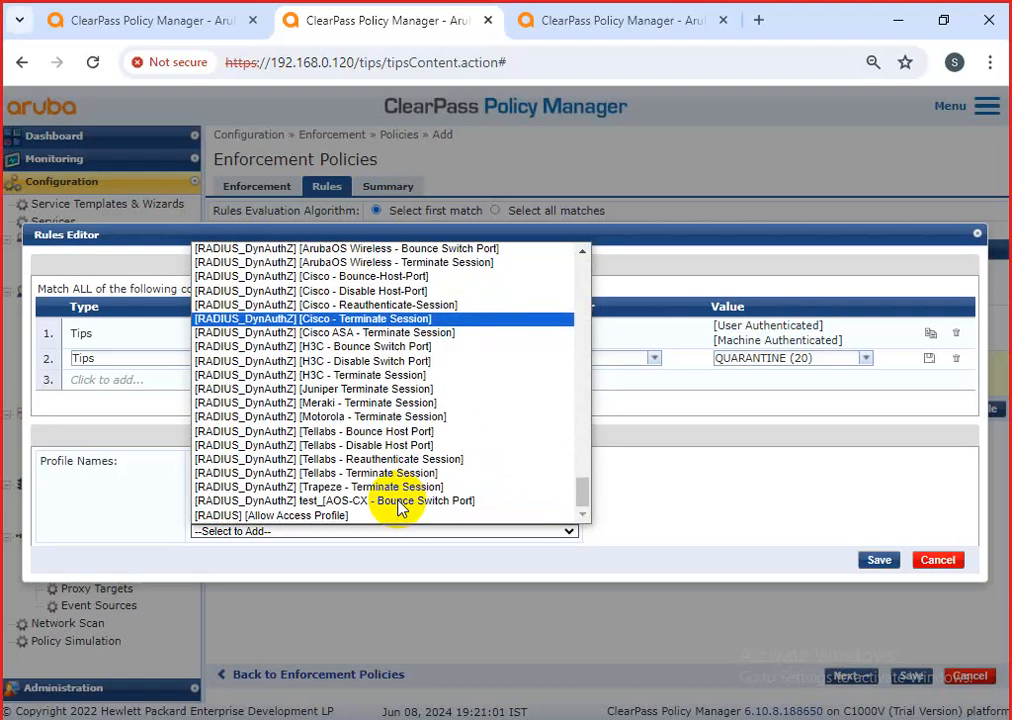
scroll(398, 503, up, 9)
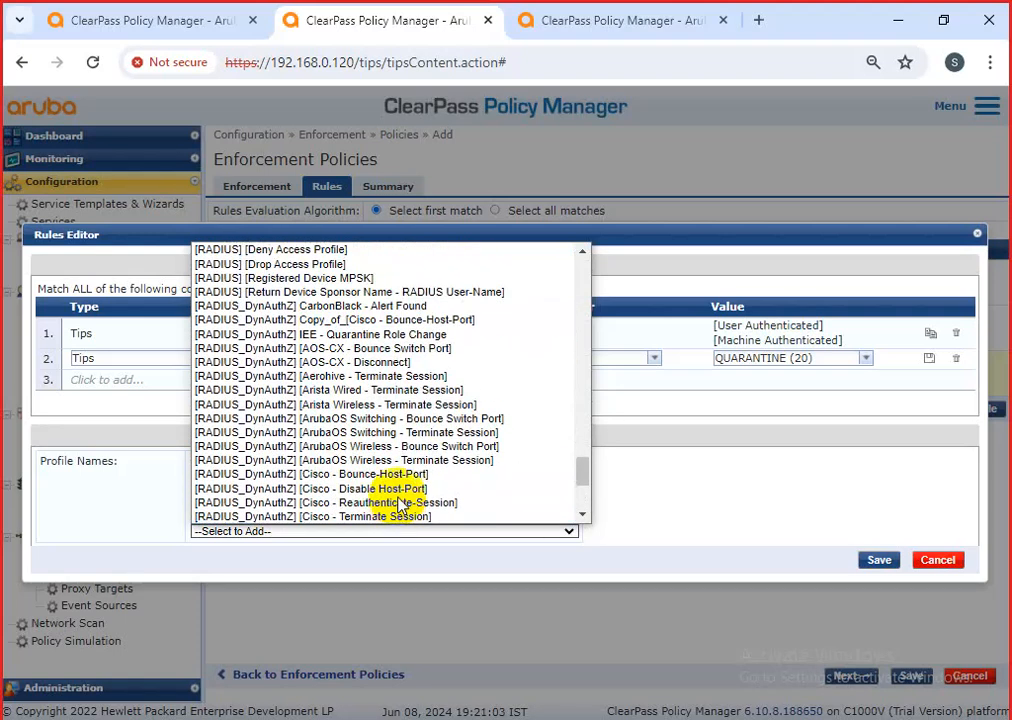
scroll(398, 503, up, 5)
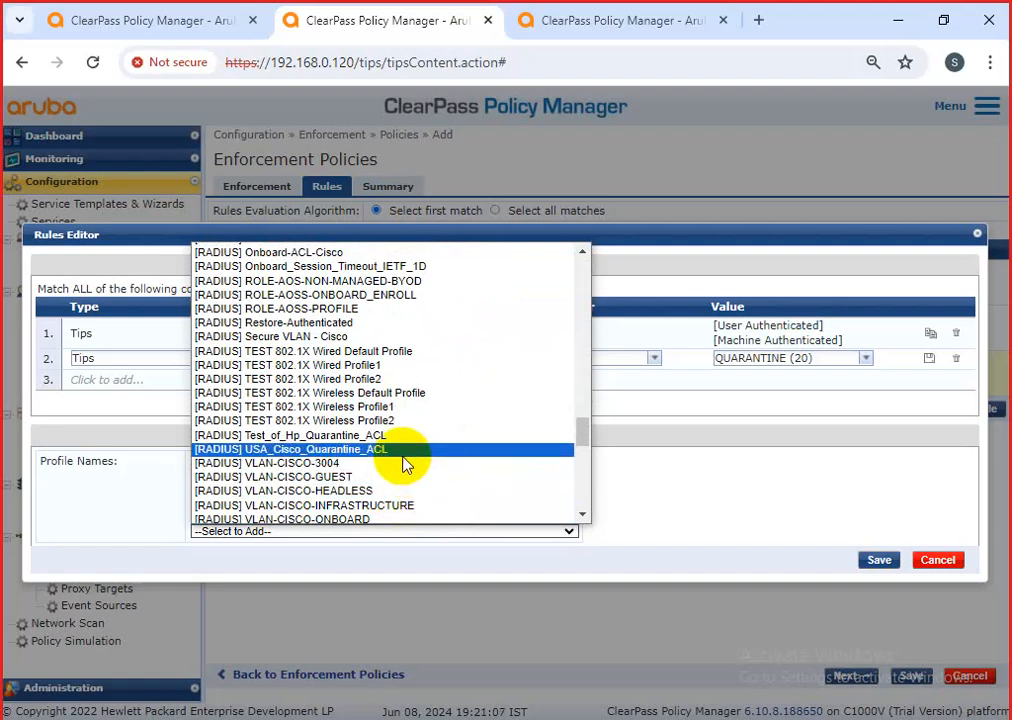
scroll(403, 464, up, 5)
scroll(403, 464, up, 10)
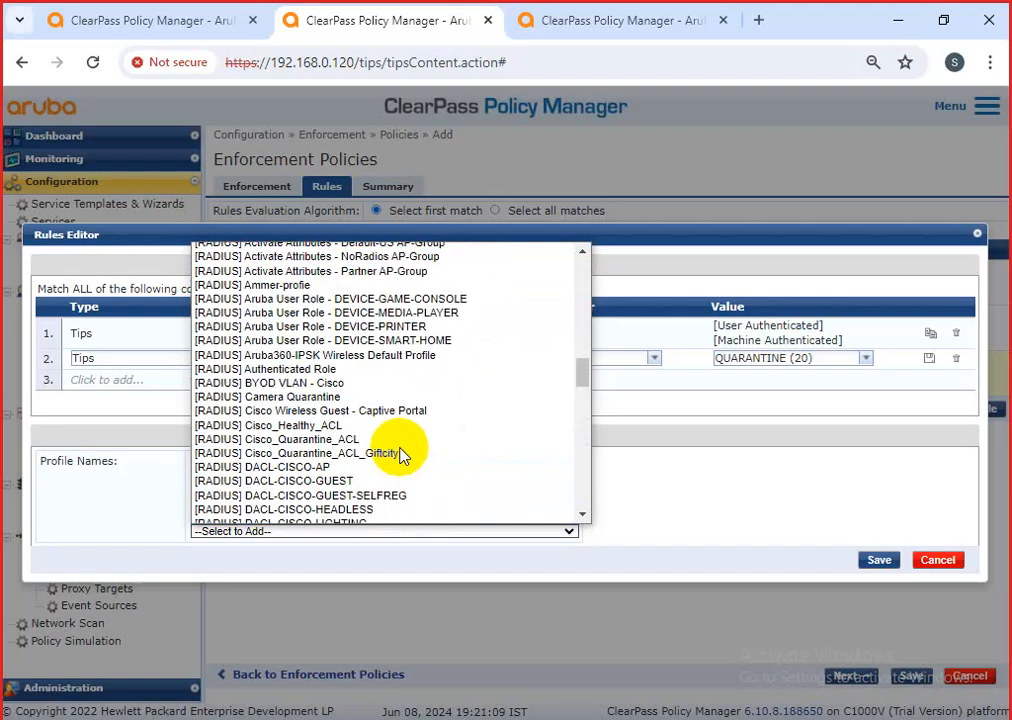
click(279, 288)
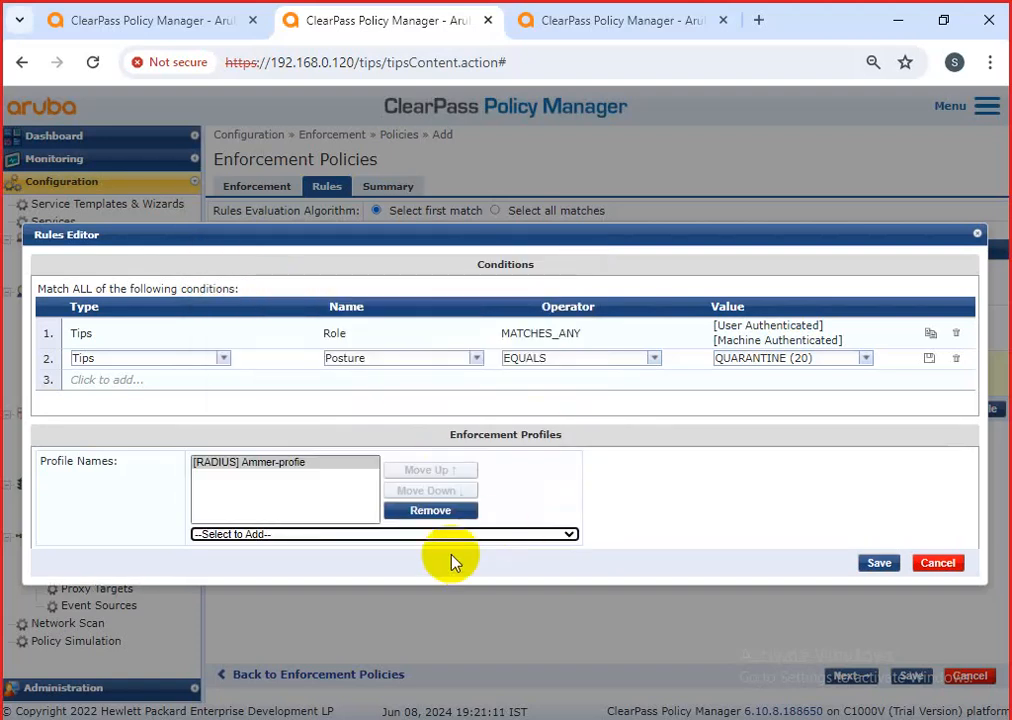
click(303, 500)
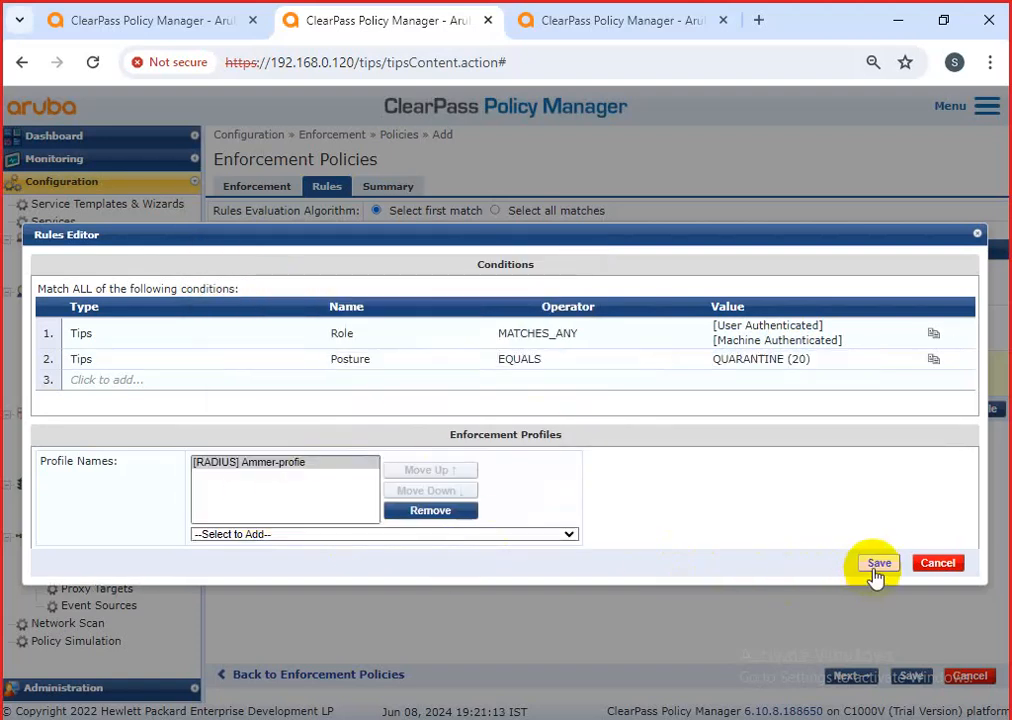
click(876, 566)
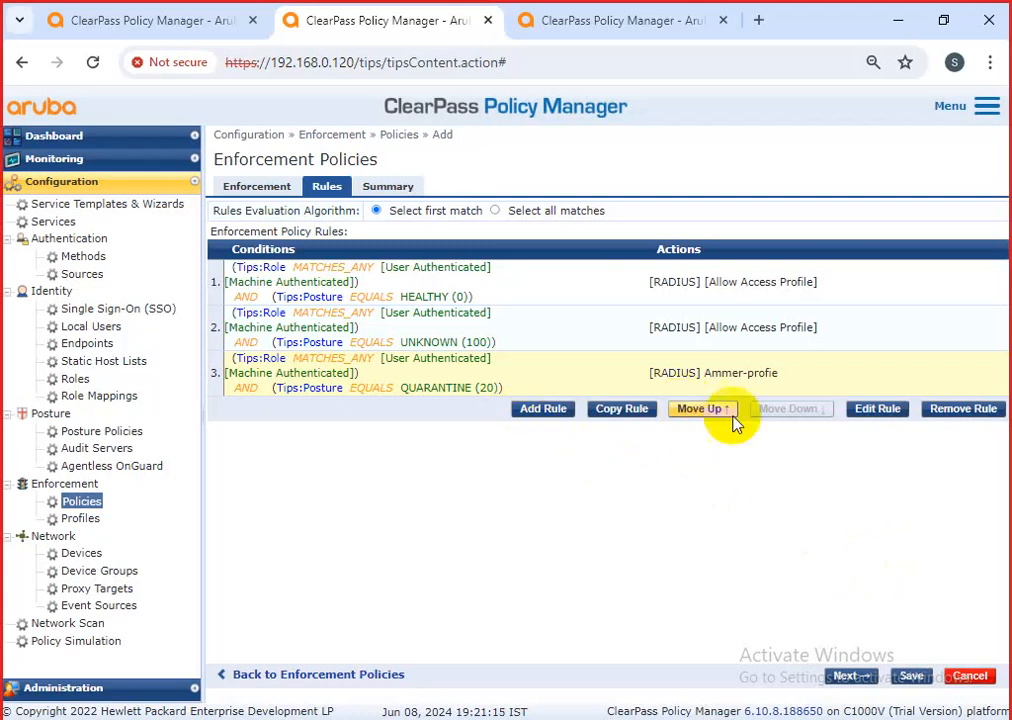
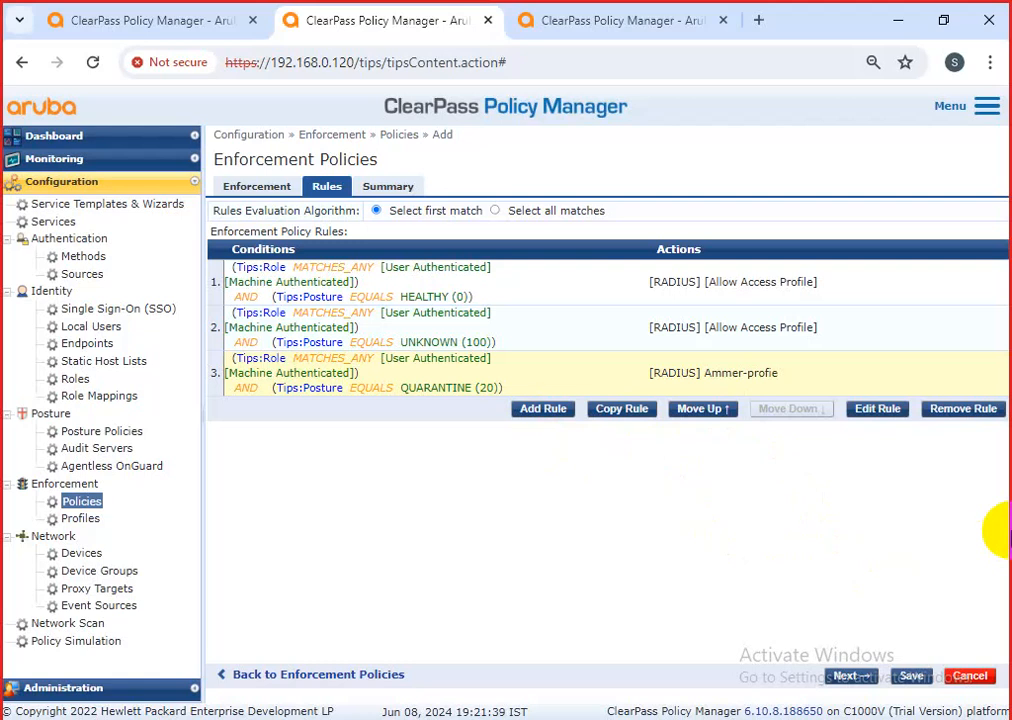
Copy rule 3 as a new rule 4 and remove Ammer-profie from it.
click(631, 425)
click(556, 422)
click(858, 455)
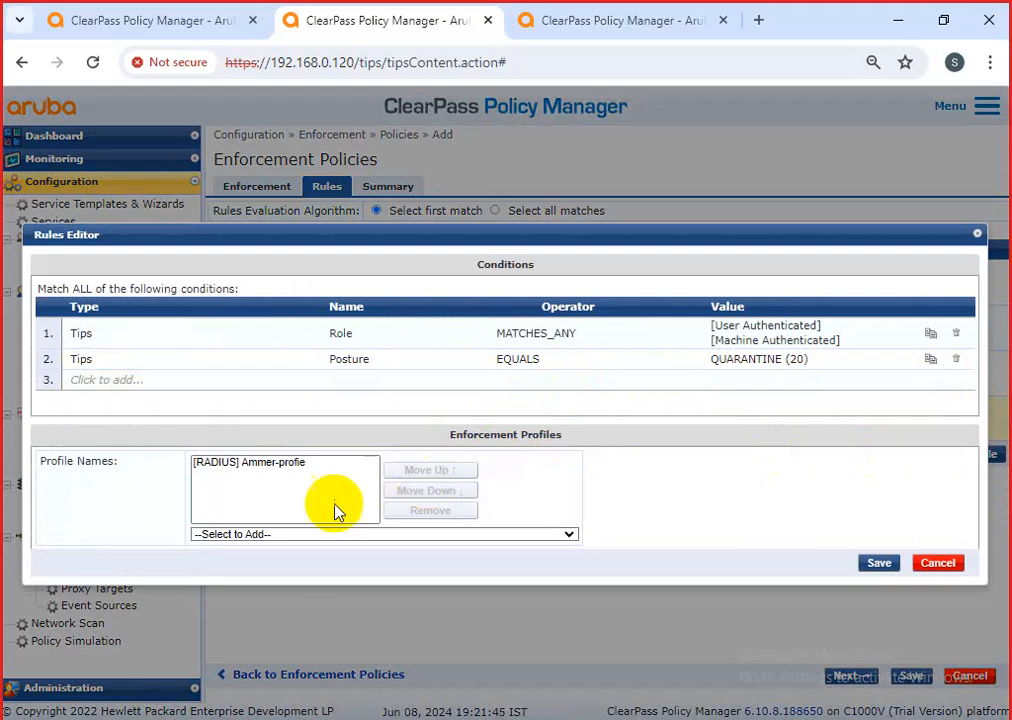
click(289, 463)
click(412, 512)
Add the [RADIUS] Deny Access Profile to rule 4 and save it.
click(377, 534)
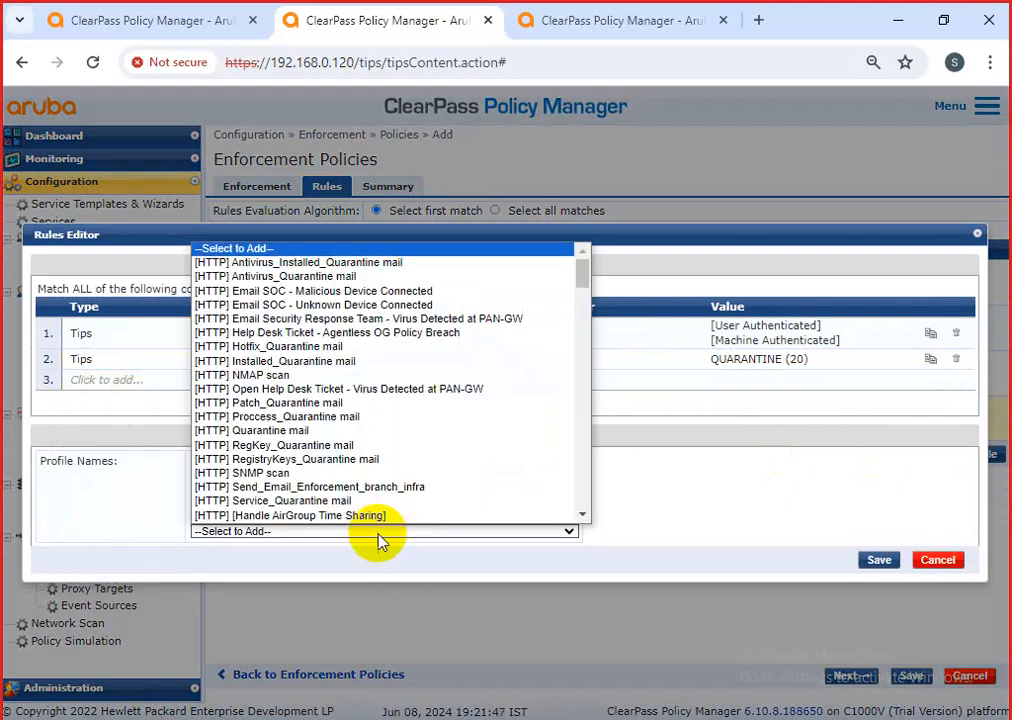
scroll(352, 482, down, 15)
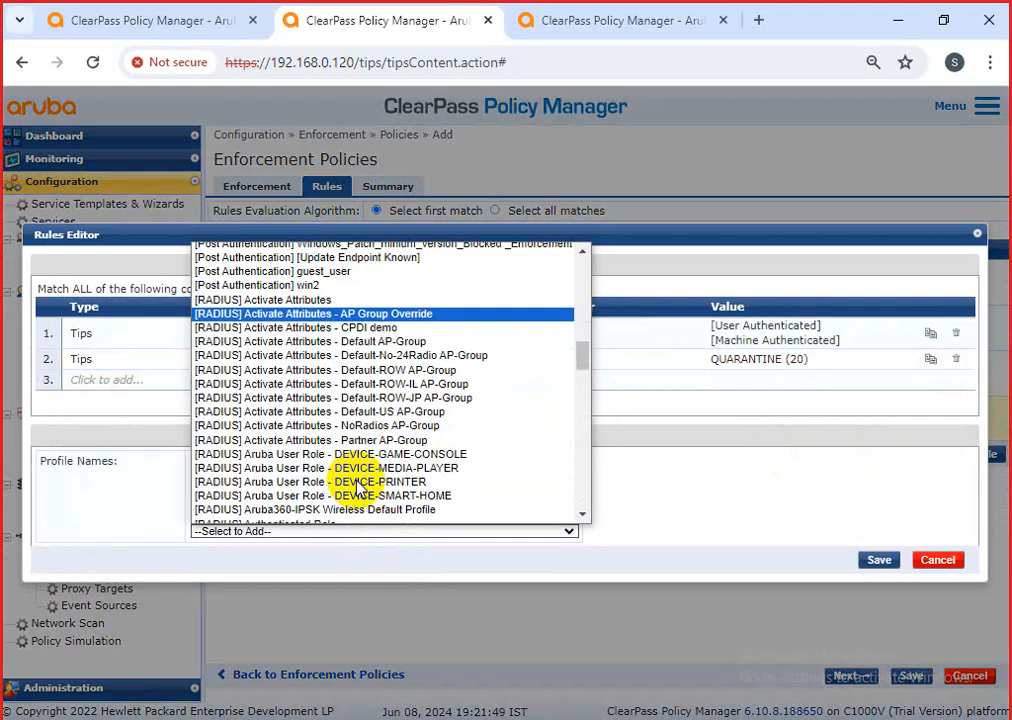
scroll(330, 482, down, 5)
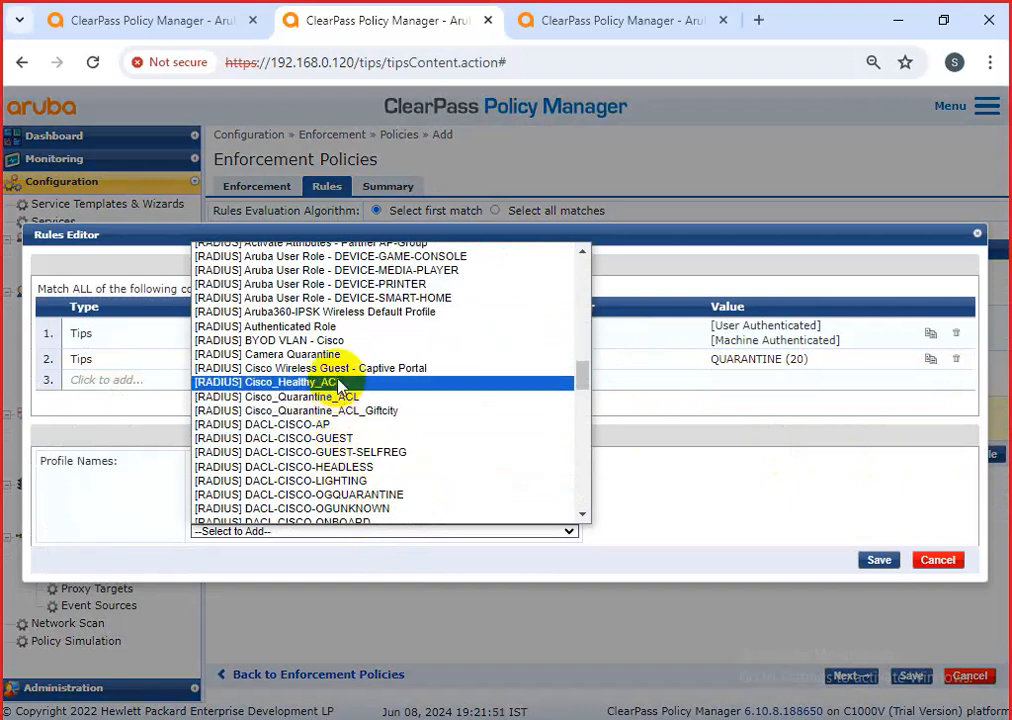
scroll(340, 385, down, 15)
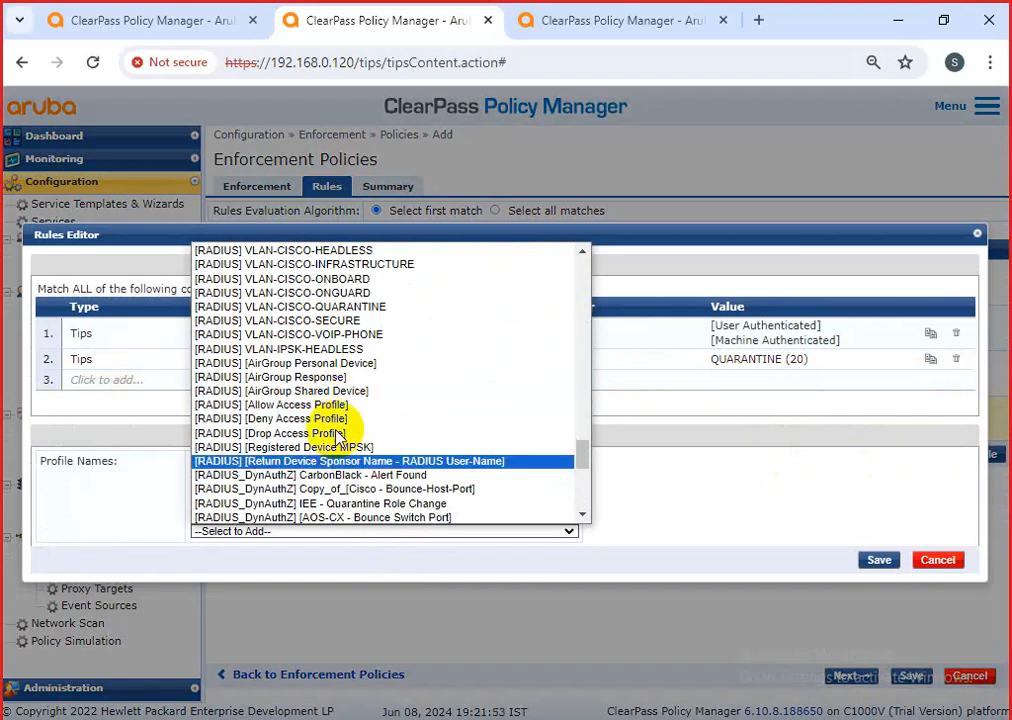
click(345, 420)
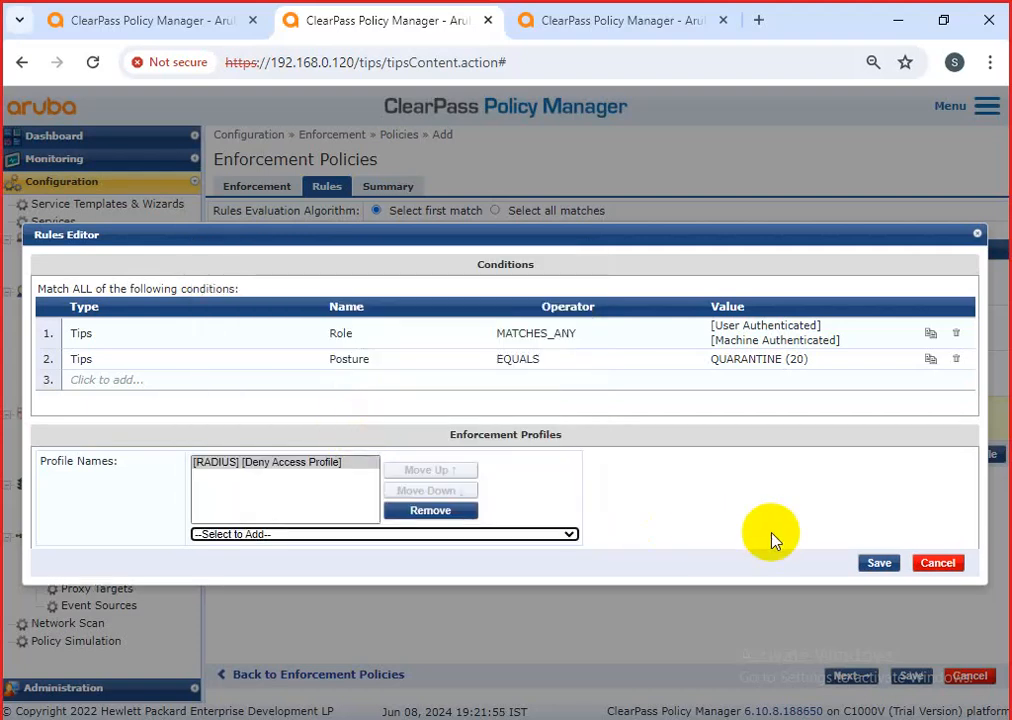
click(877, 563)
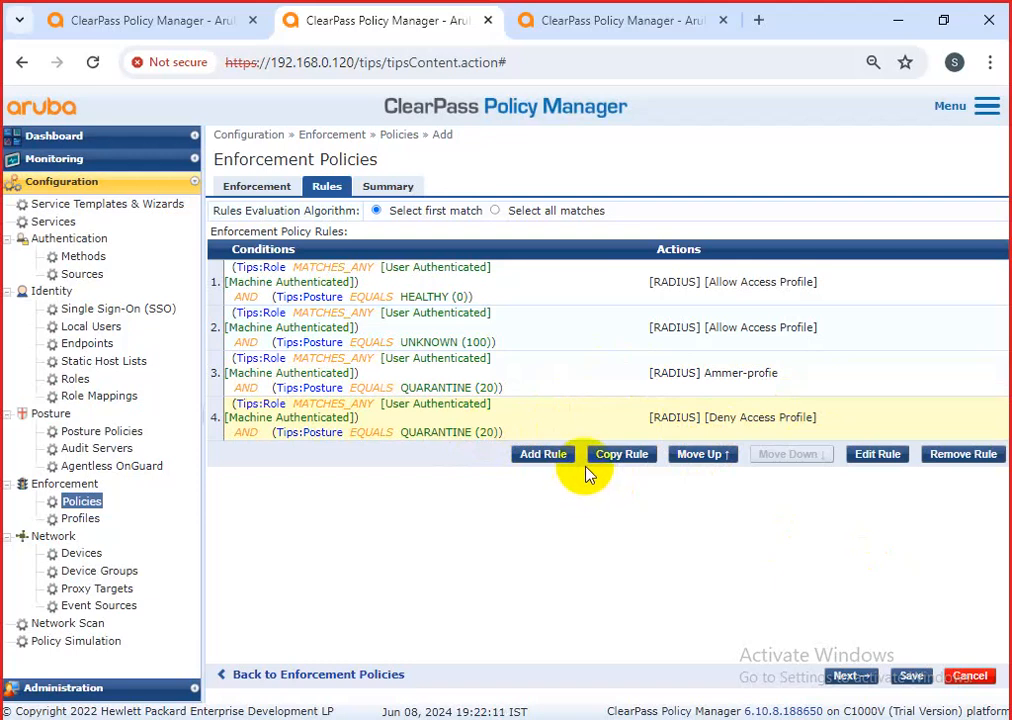
Compare rules 3 and 4's conditions and actions, discarding an unwanted new rule.
drag(778, 373, 625, 373)
click(626, 377)
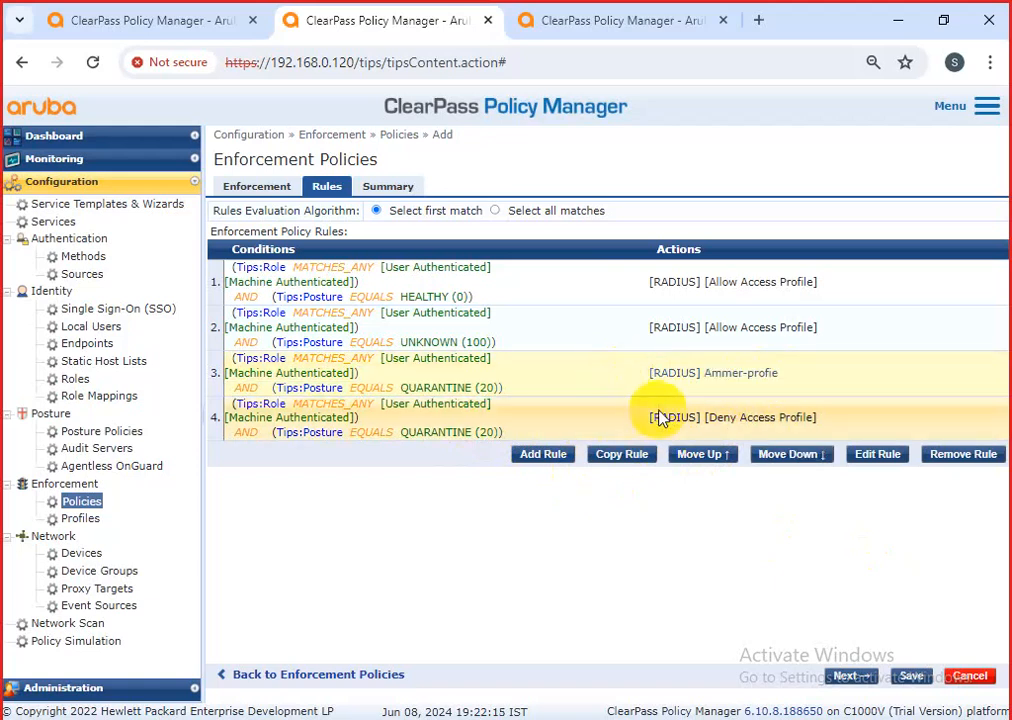
drag(815, 418, 795, 463)
click(782, 416)
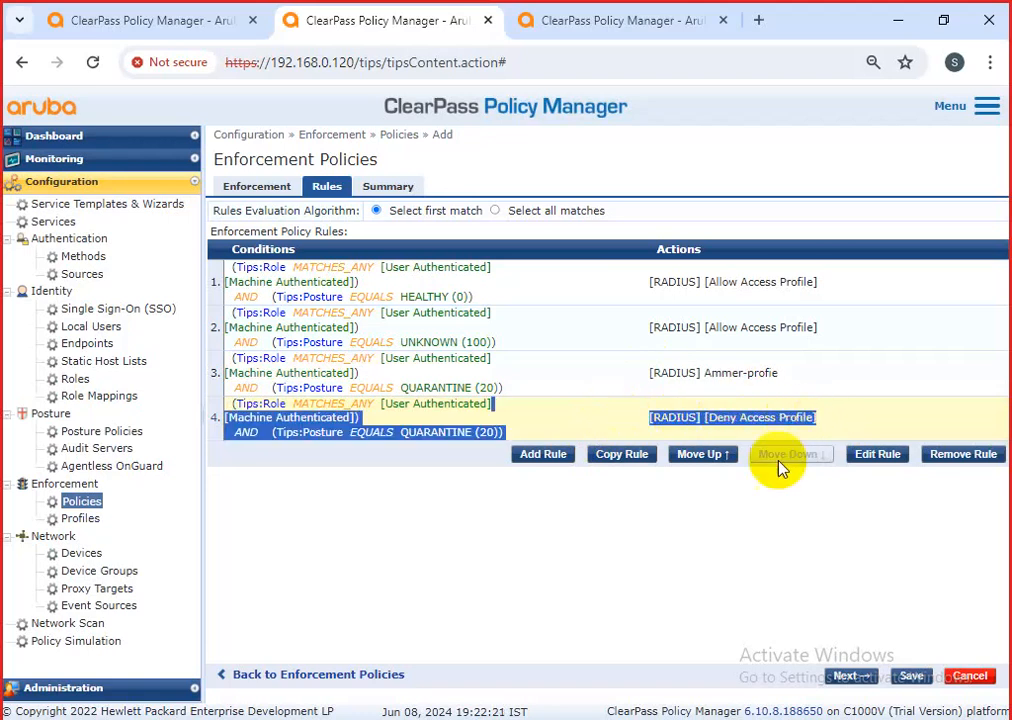
click(660, 616)
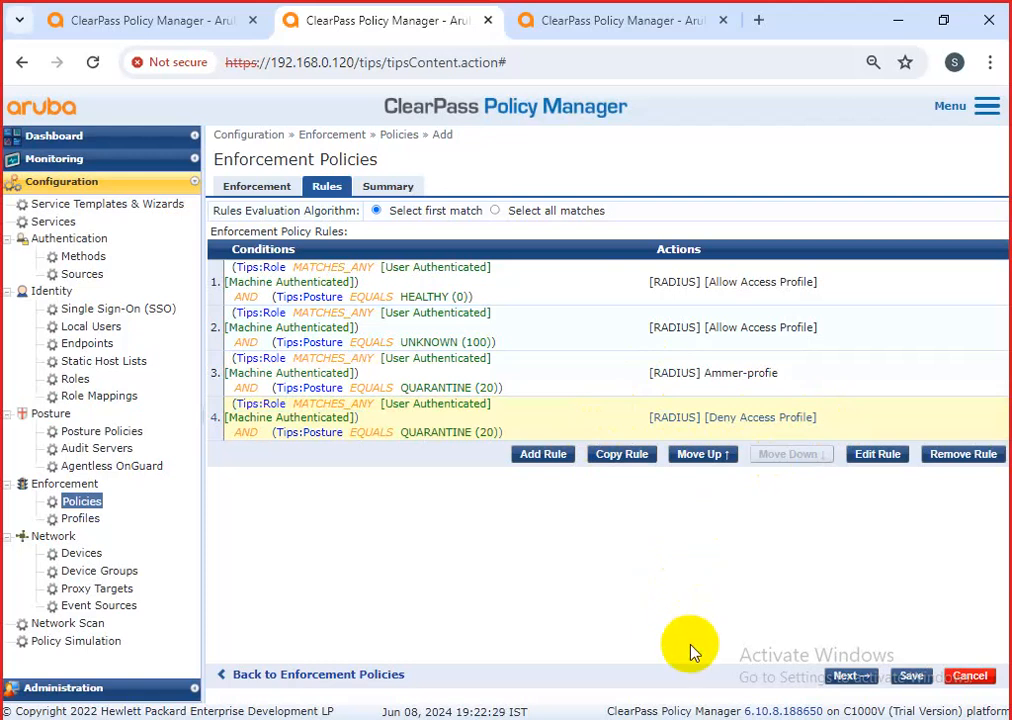
drag(524, 441, 253, 434)
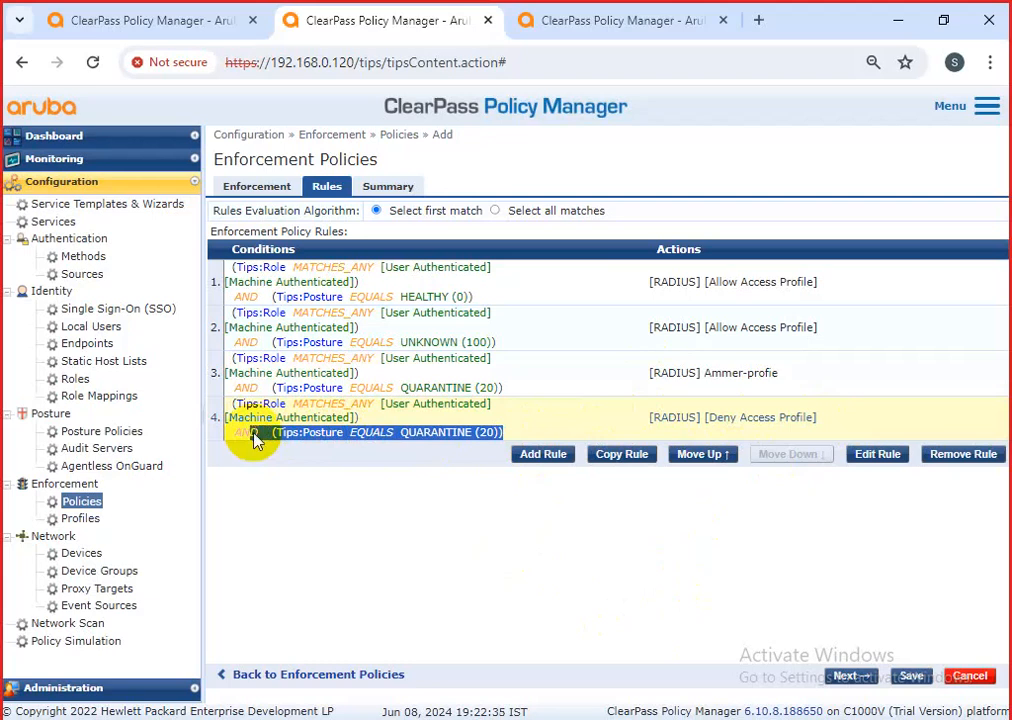
click(549, 458)
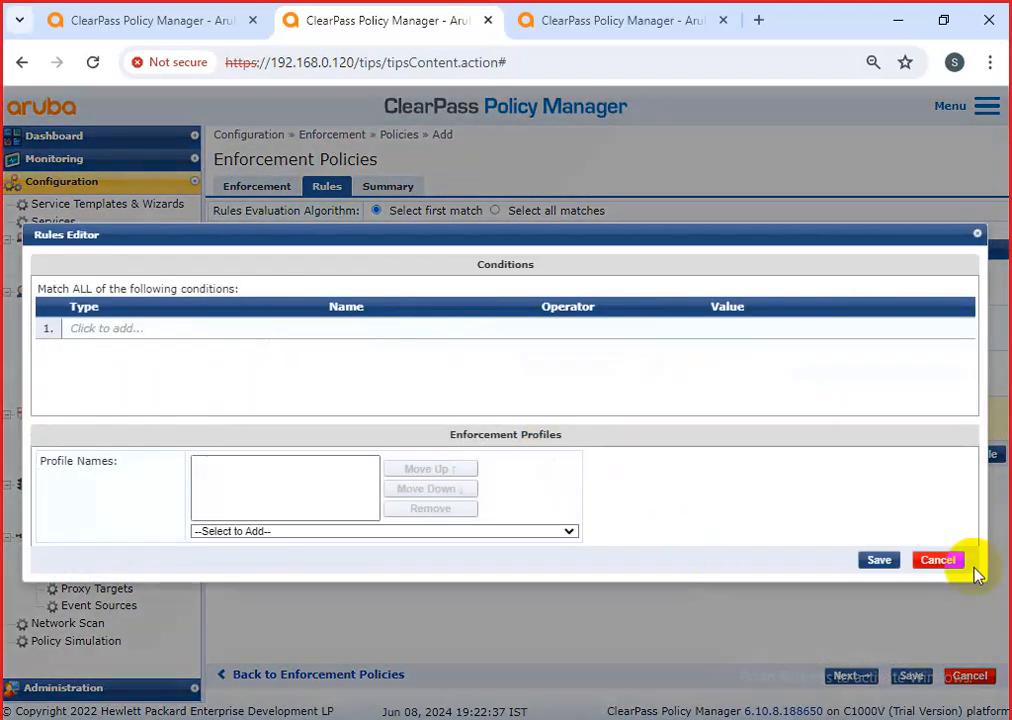
click(935, 560)
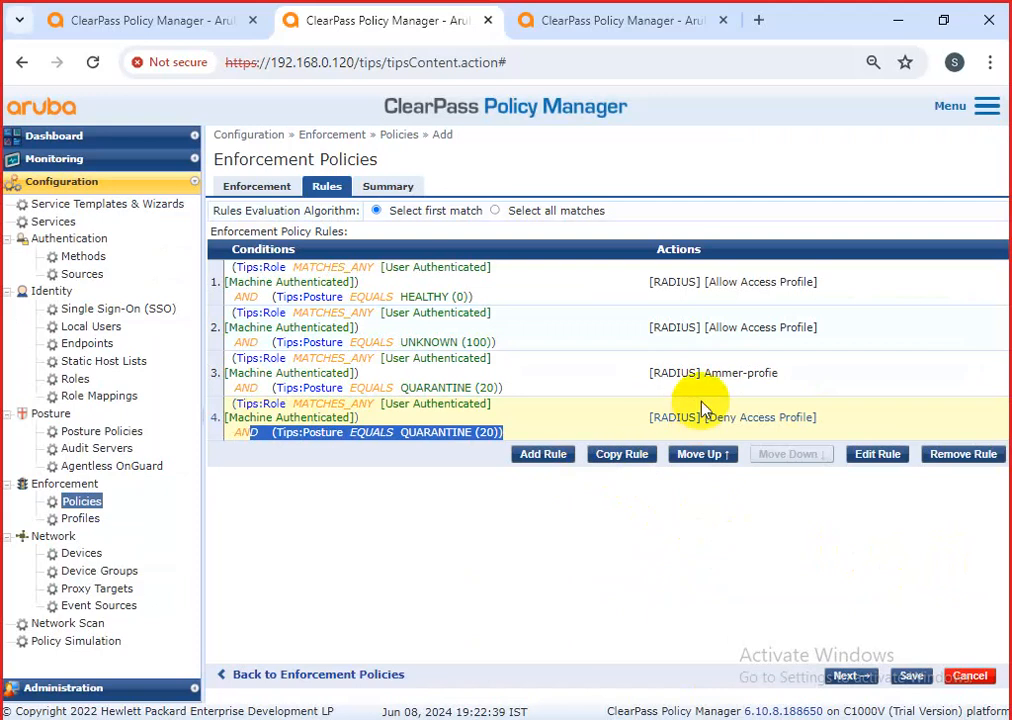
Select rule 4 with the Deny Access Profile and remove it from the policy.
drag(813, 373, 655, 398)
drag(815, 418, 648, 424)
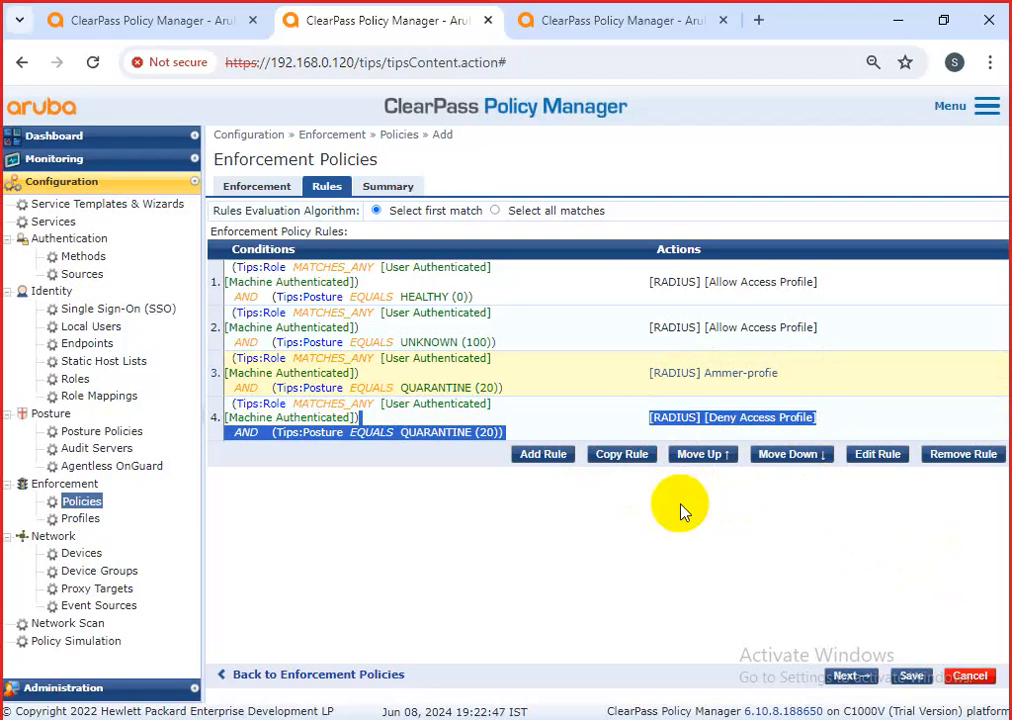
click(521, 301)
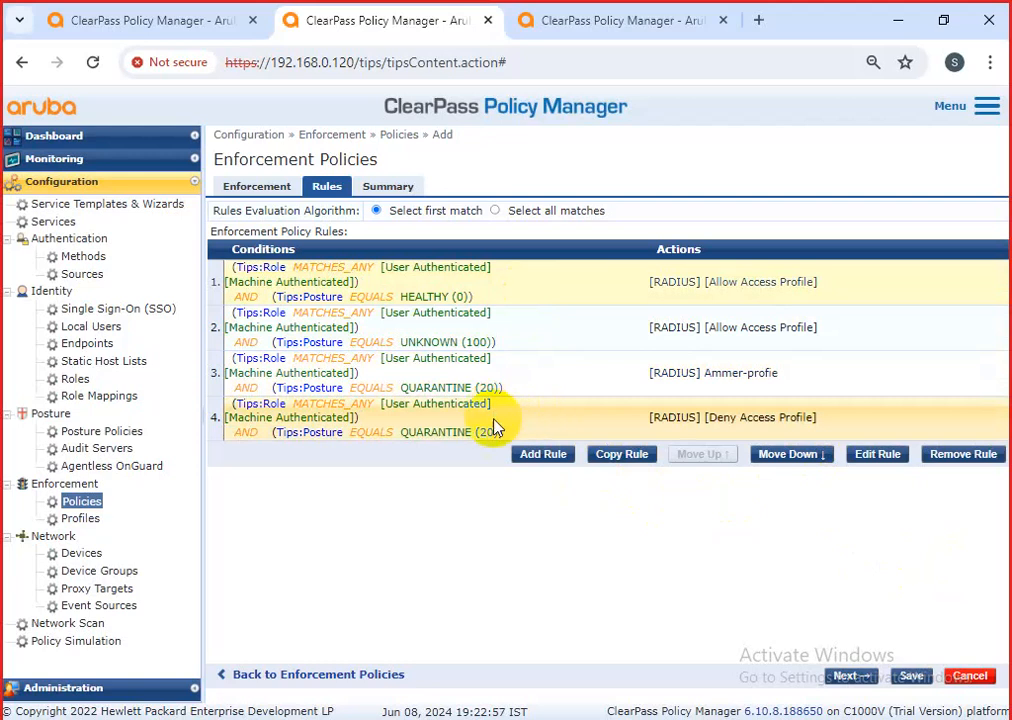
click(677, 430)
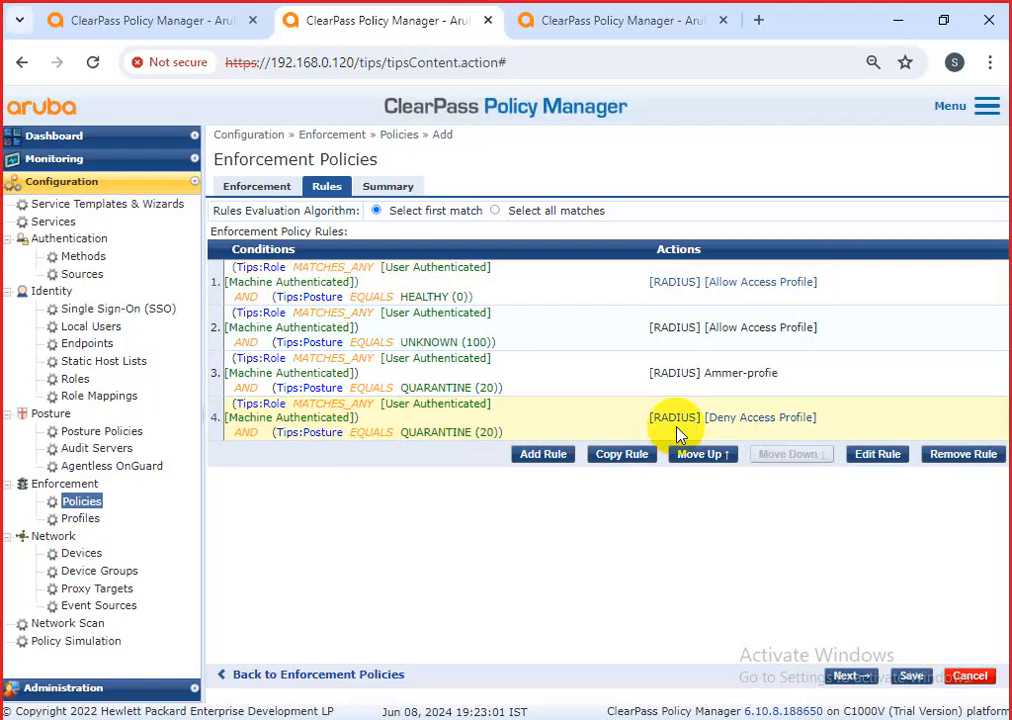
click(990, 455)
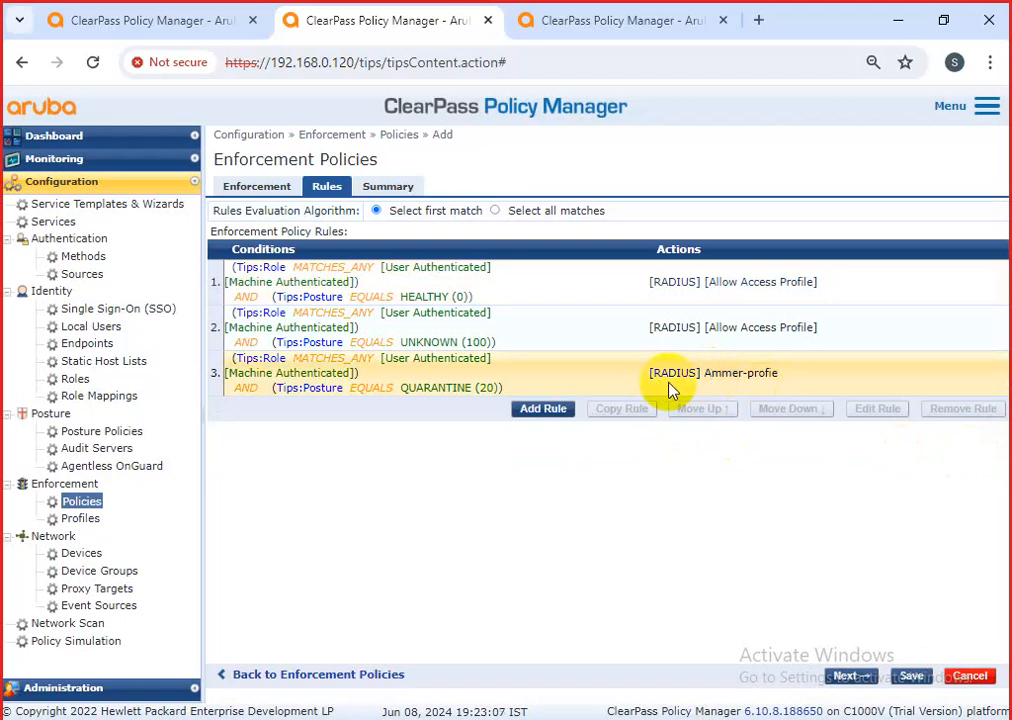
drag(642, 380, 790, 380)
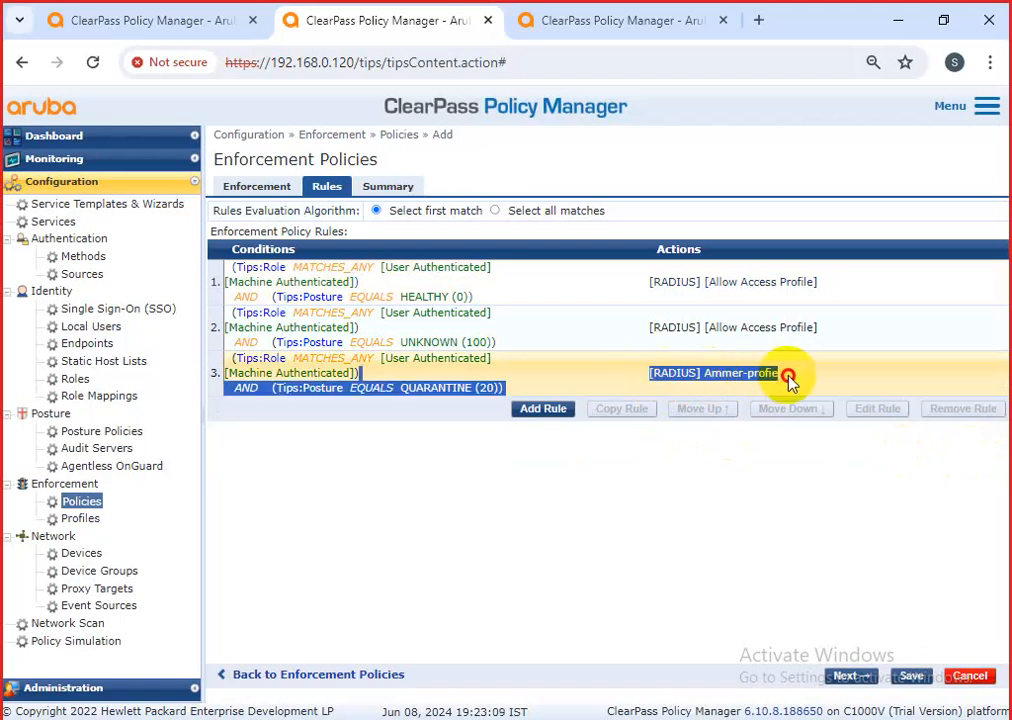
Create a new rule with condition Endpoints Repository Status EQUALS Known.
click(544, 409)
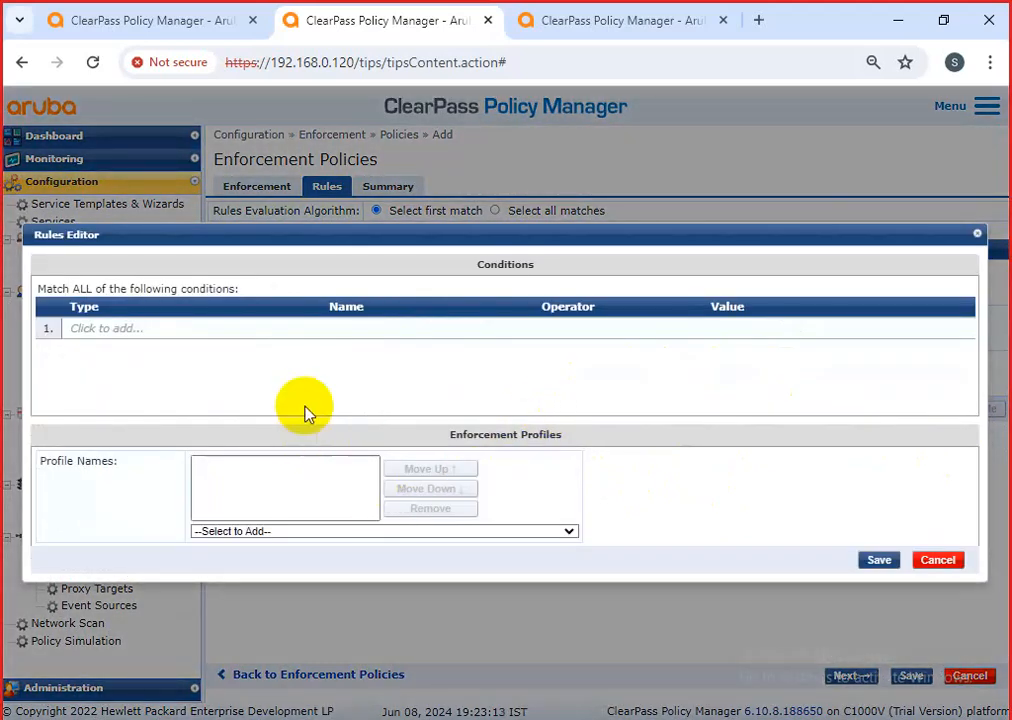
click(123, 334)
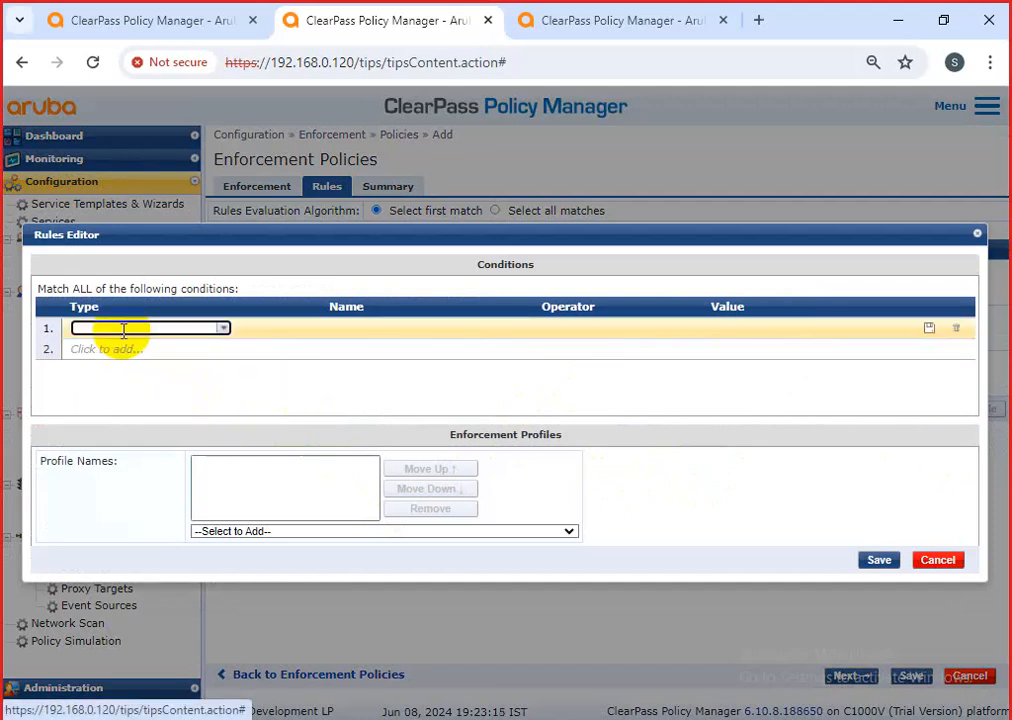
text(auth)
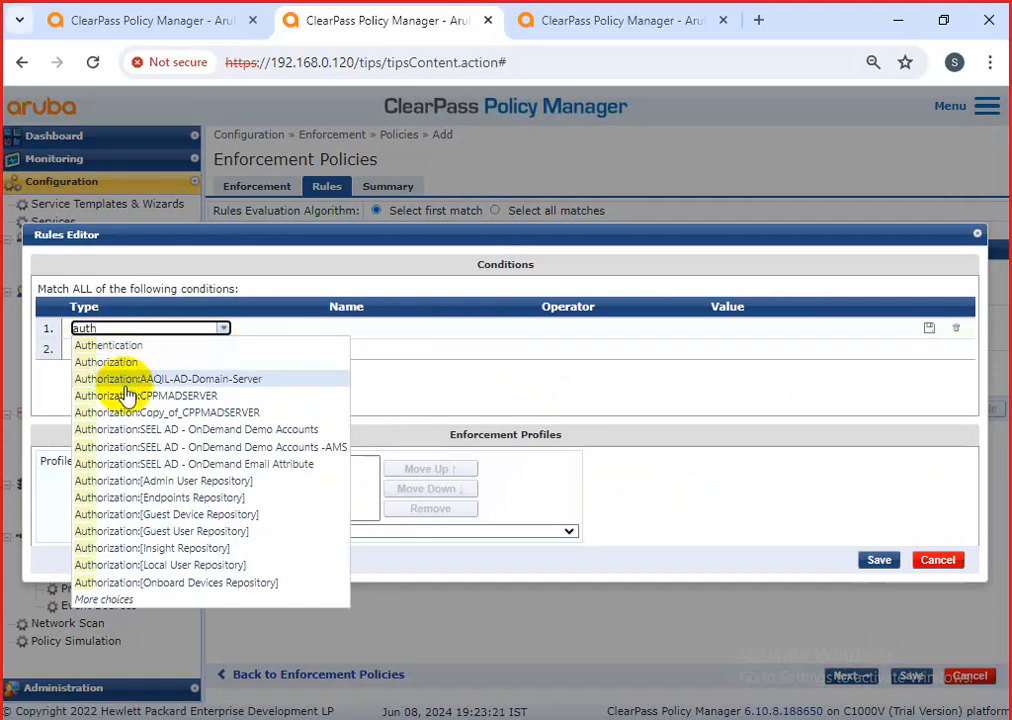
click(180, 500)
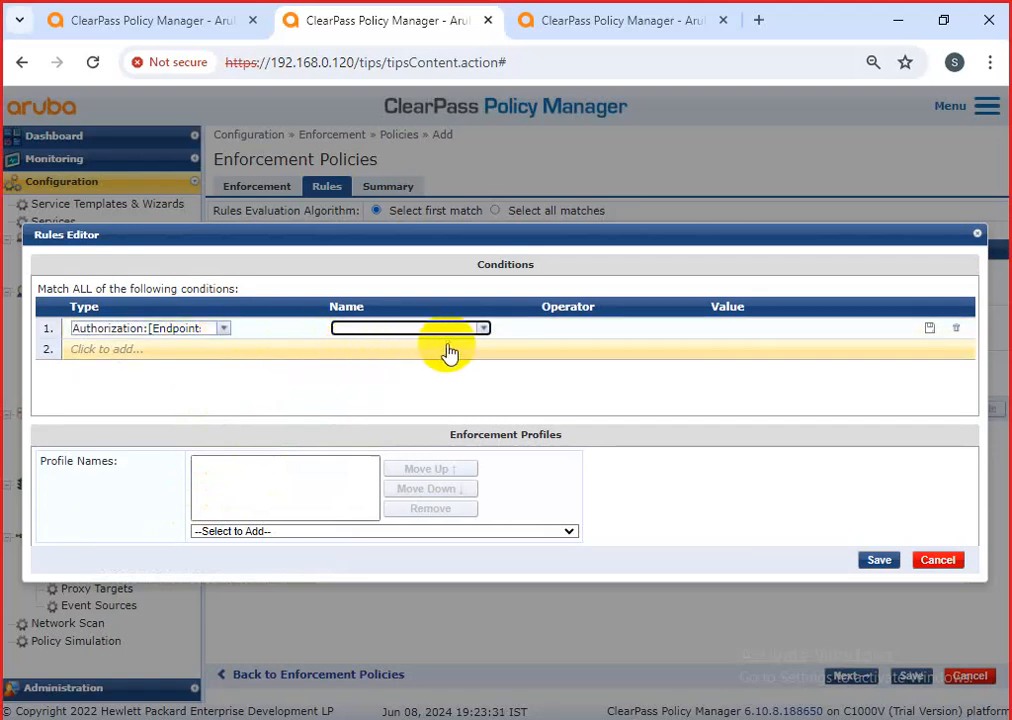
click(483, 330)
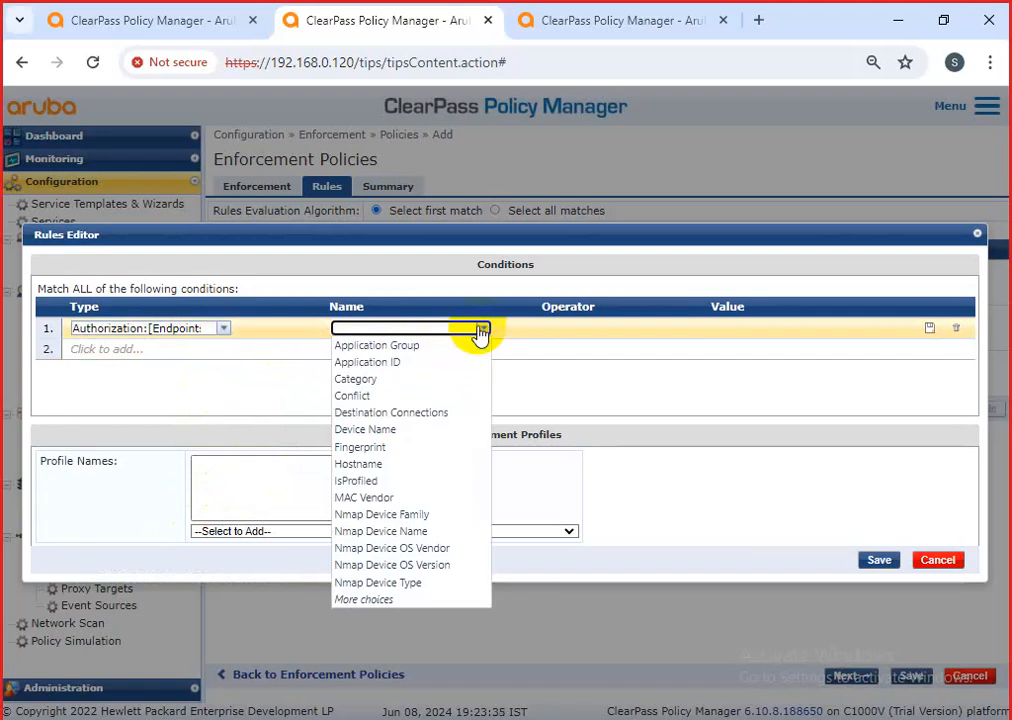
click(400, 329)
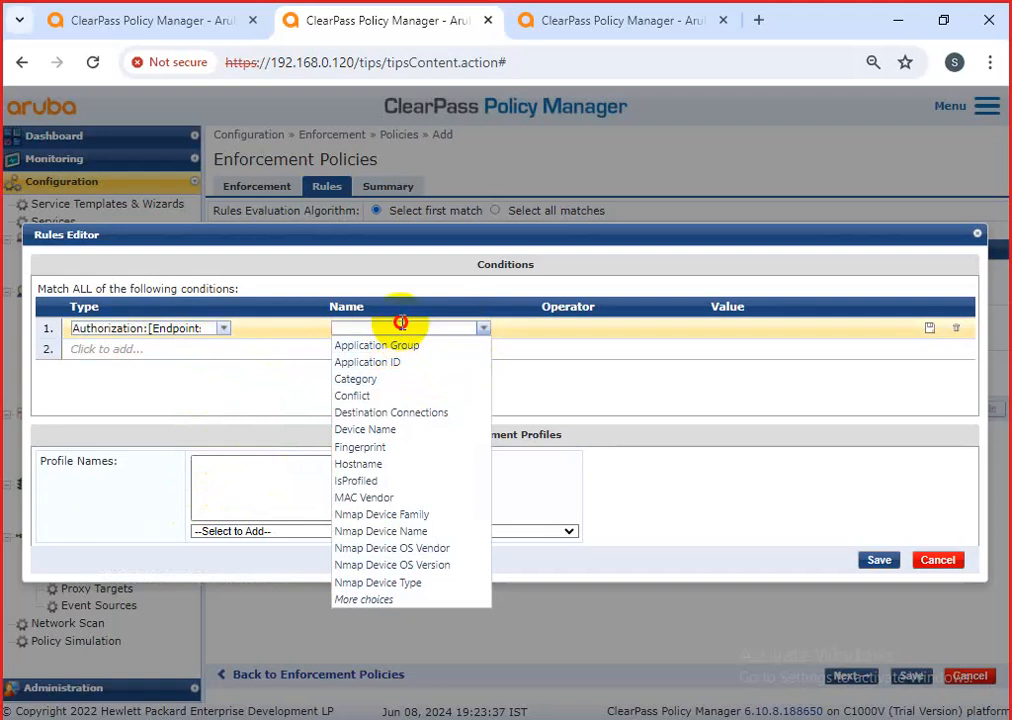
text(sta)
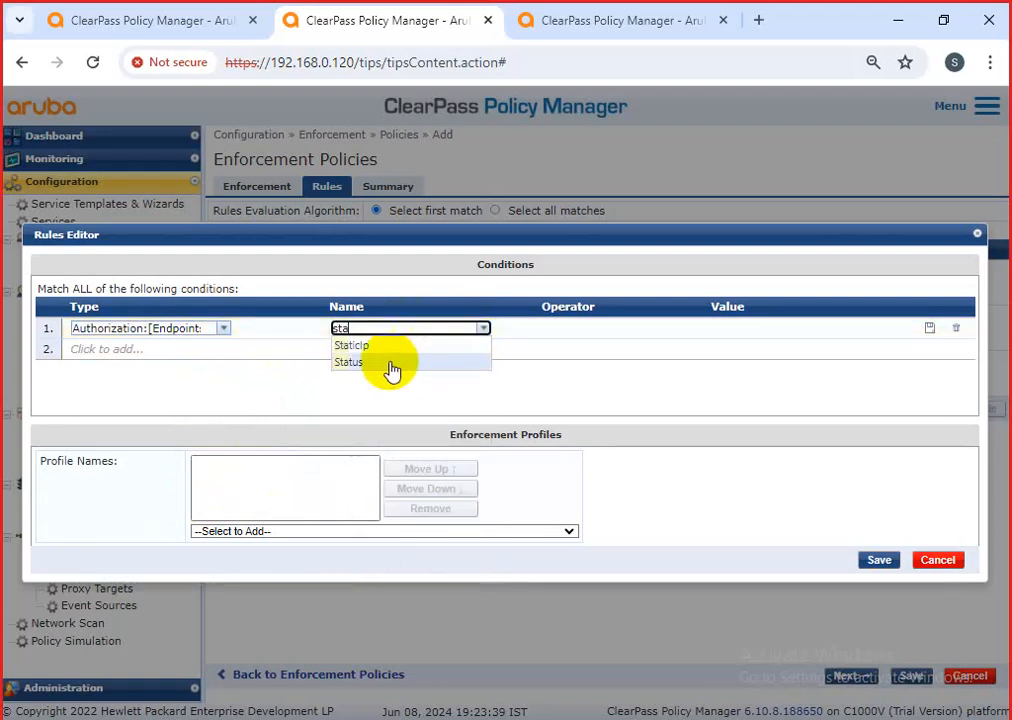
click(368, 364)
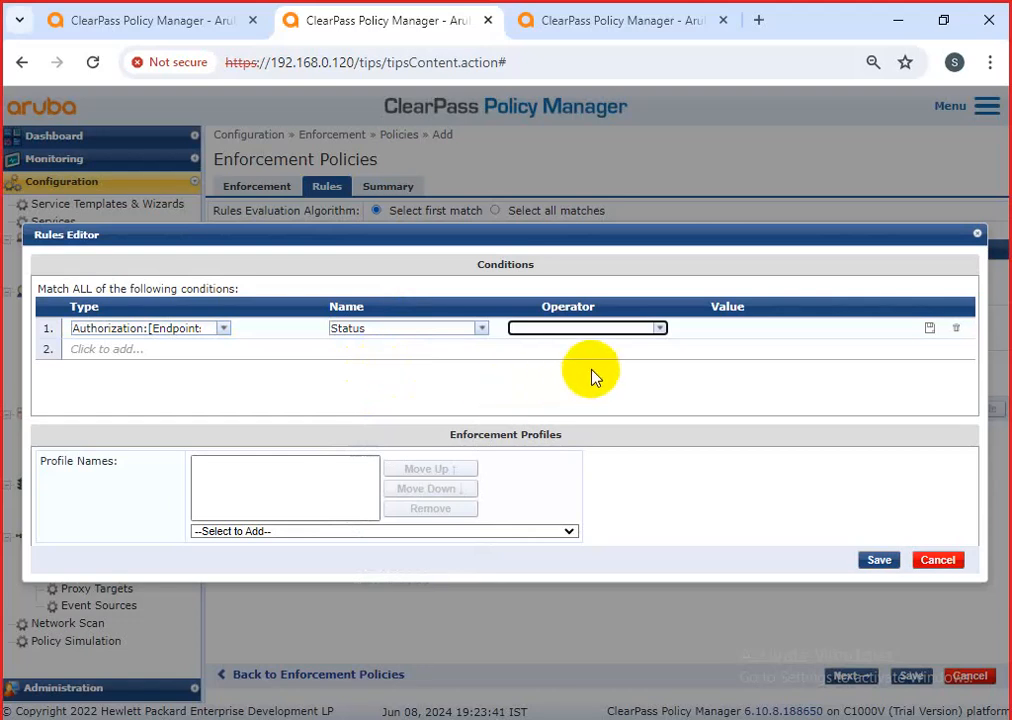
click(659, 330)
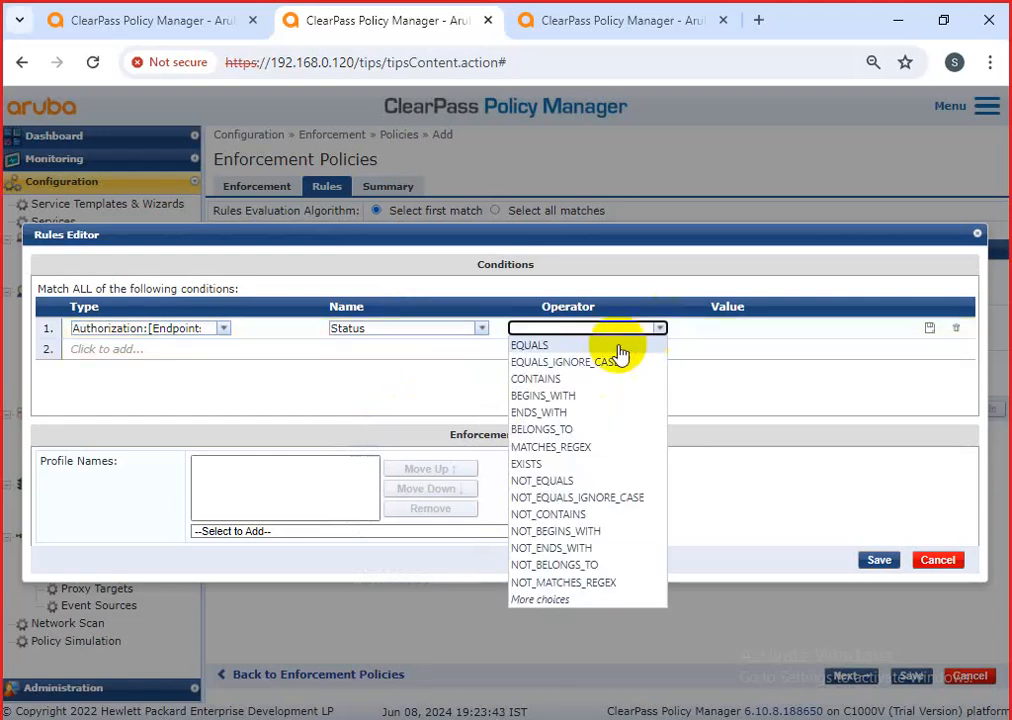
click(560, 346)
click(779, 329)
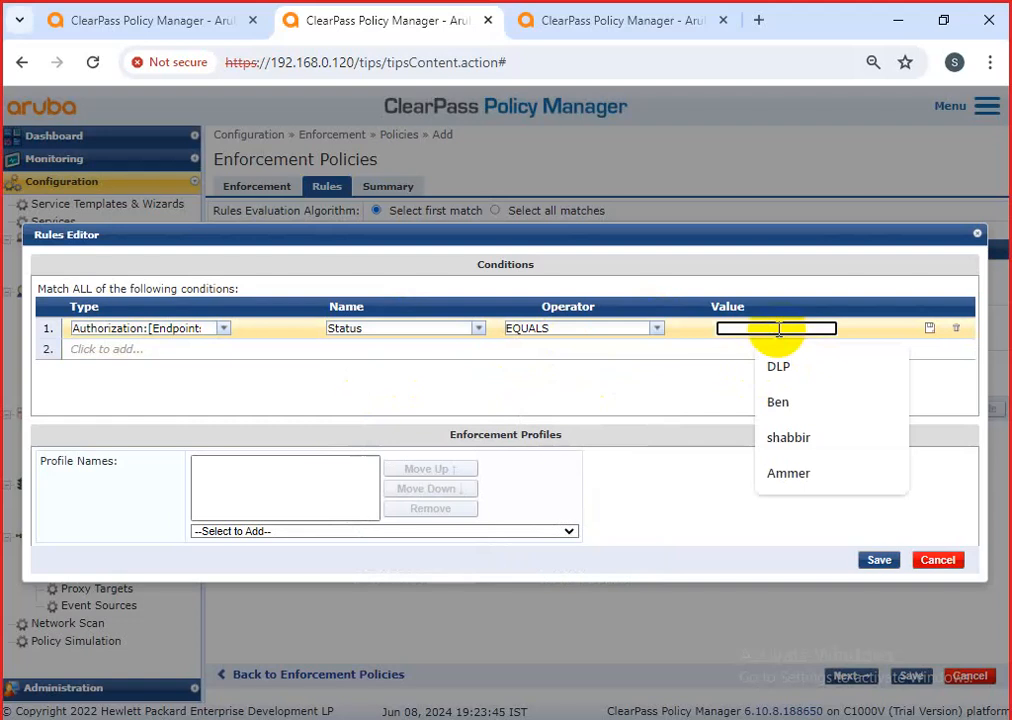
text(Km)
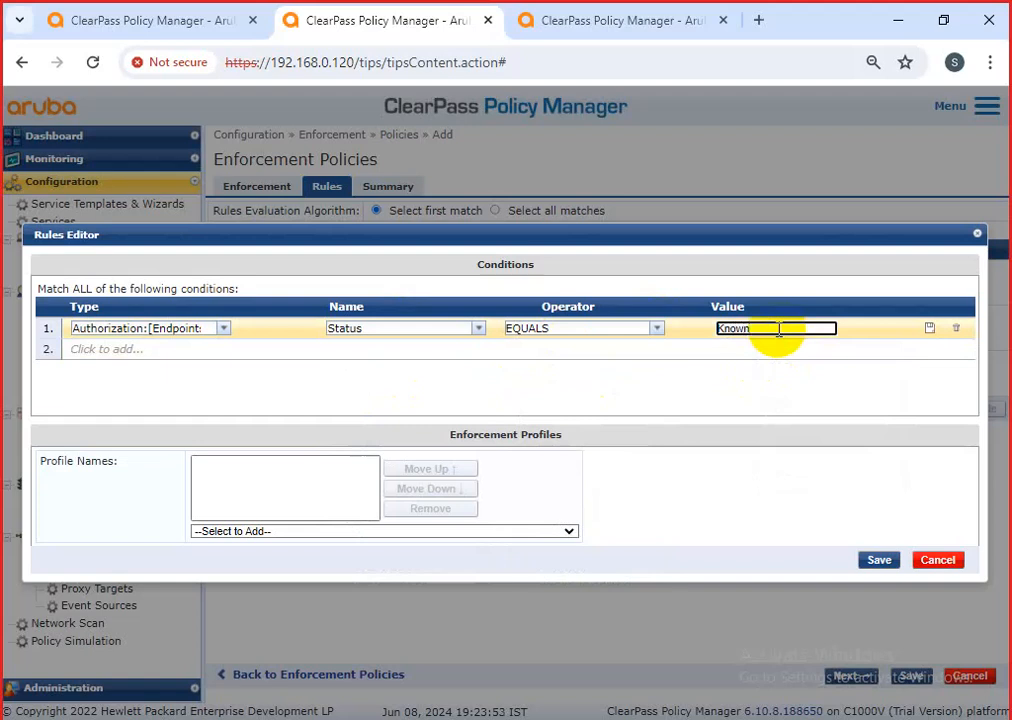
click(929, 328)
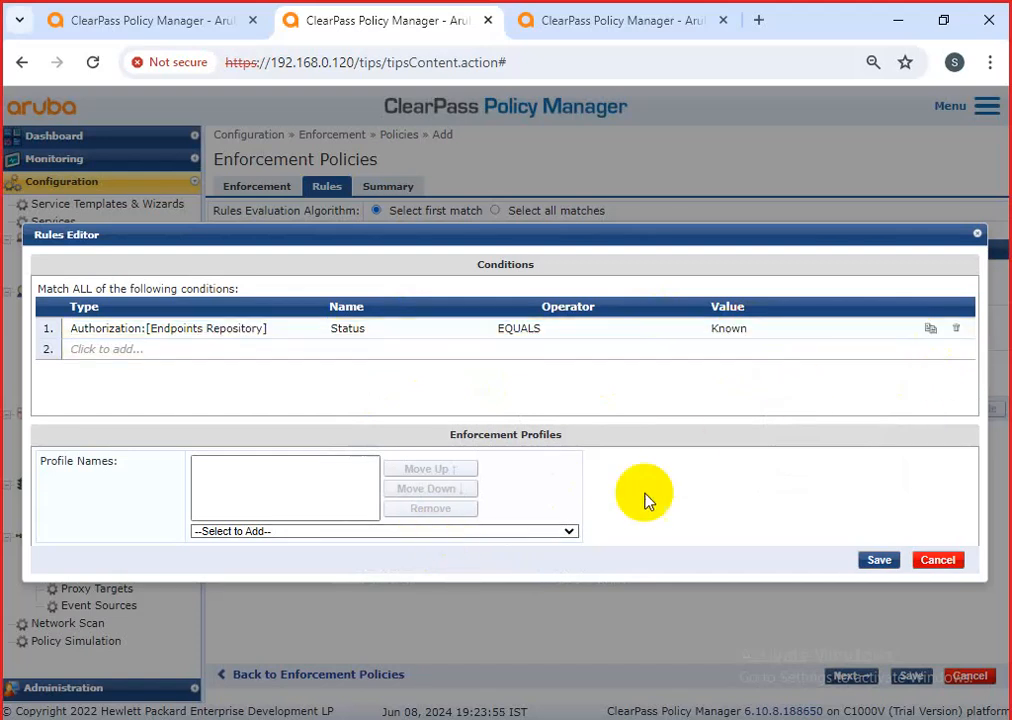
Give the rule the [RADIUS] Allow Access Profile and save it as rule 4.
click(500, 531)
scroll(415, 445, down, 1)
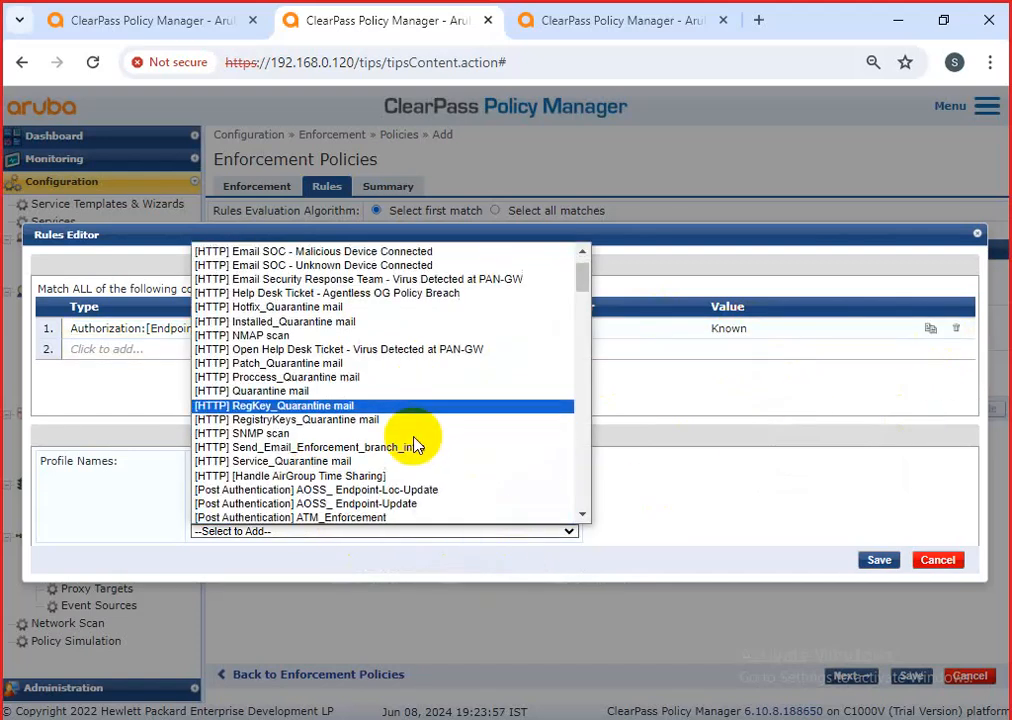
scroll(415, 445, down, 15)
scroll(375, 488, down, 8)
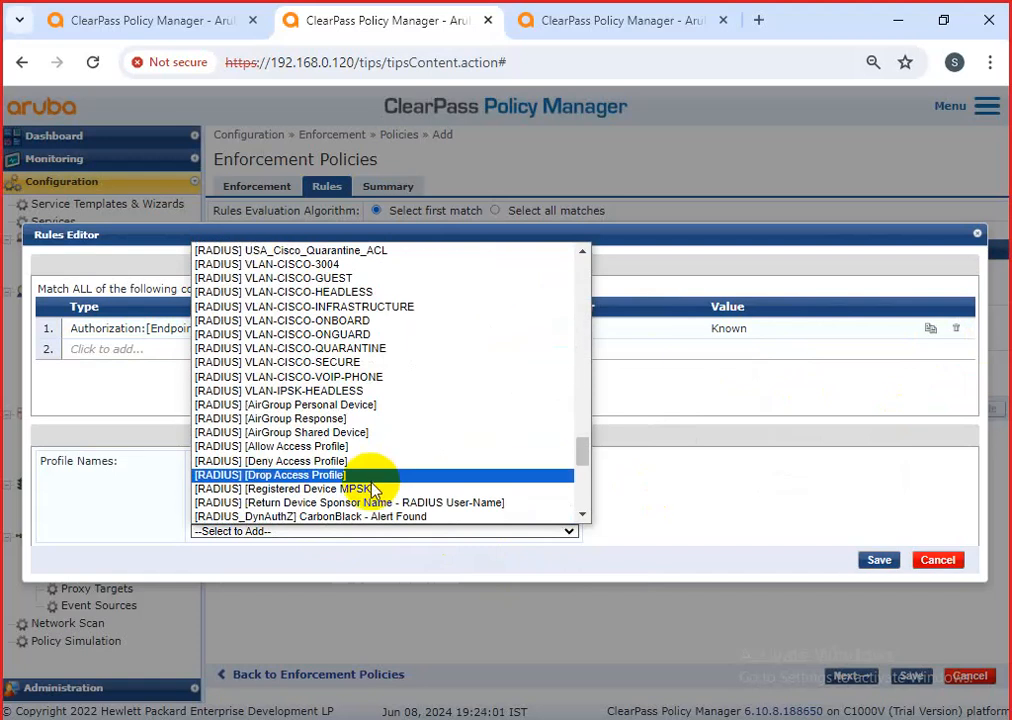
click(366, 446)
click(872, 560)
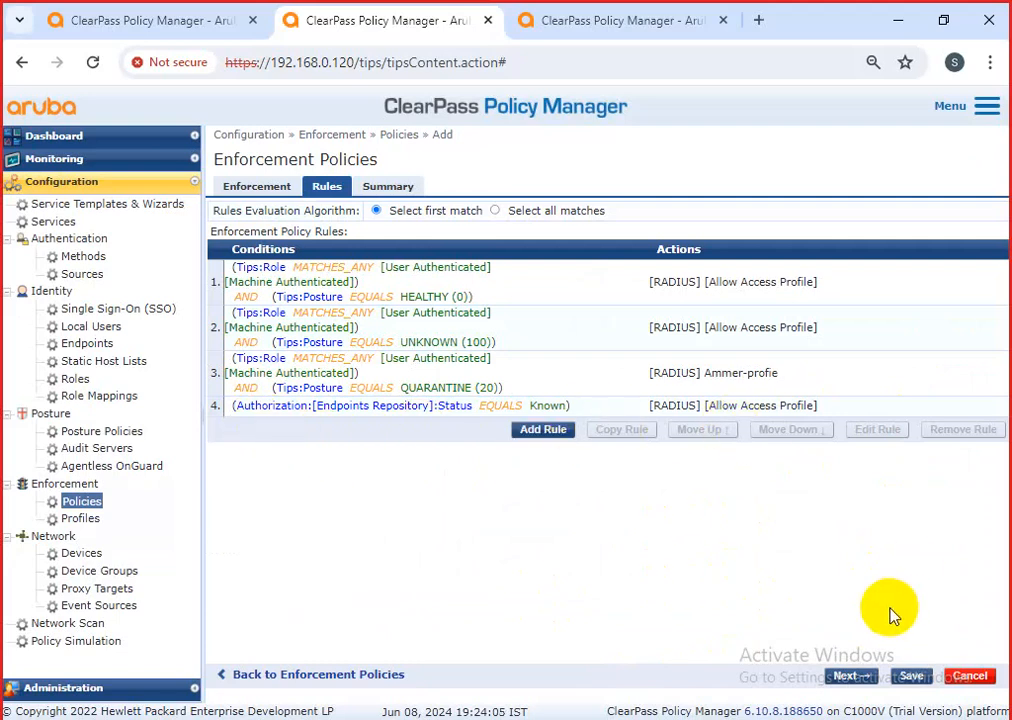
Save the policy and check the CyberRock-LAB endpoint's status options without changing it.
click(911, 676)
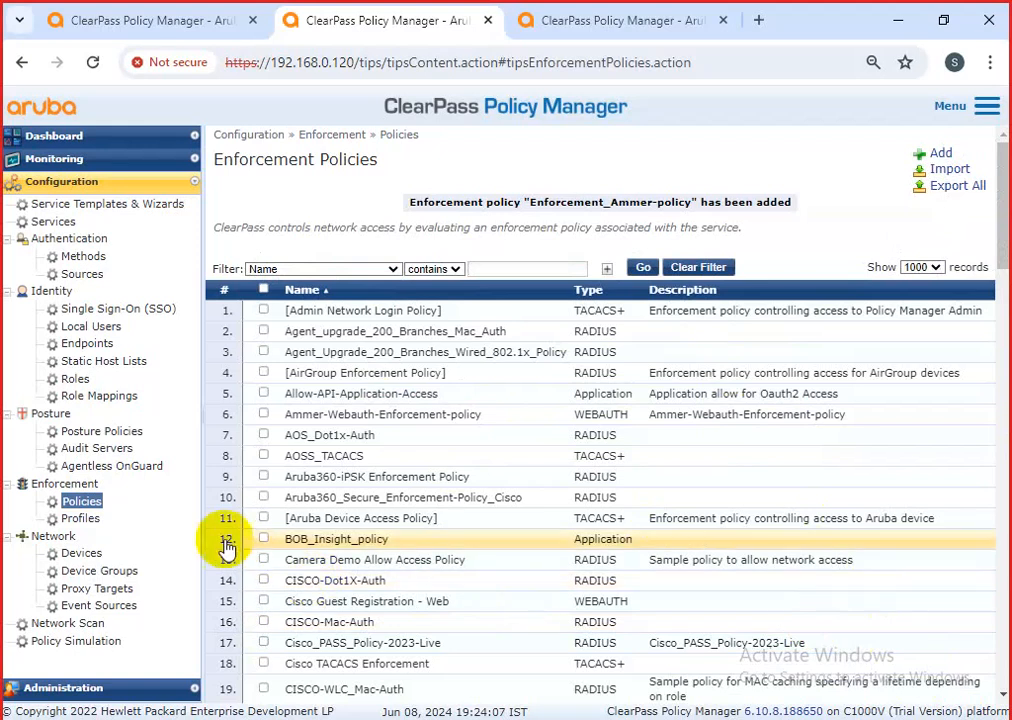
click(100, 344)
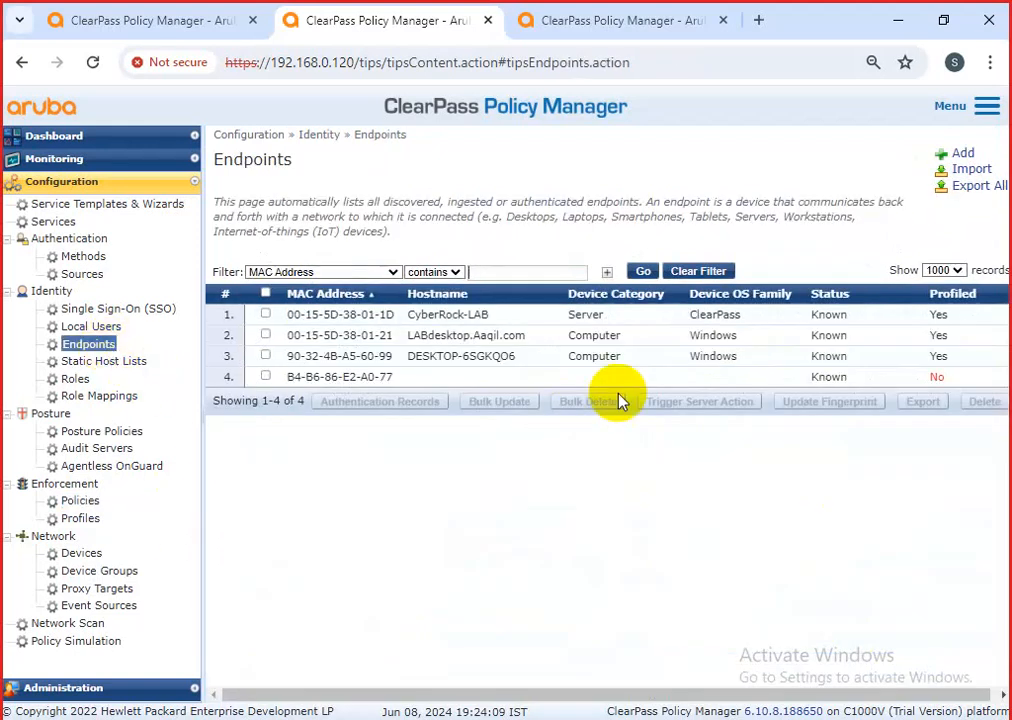
click(494, 328)
click(505, 398)
drag(395, 343, 384, 314)
click(287, 311)
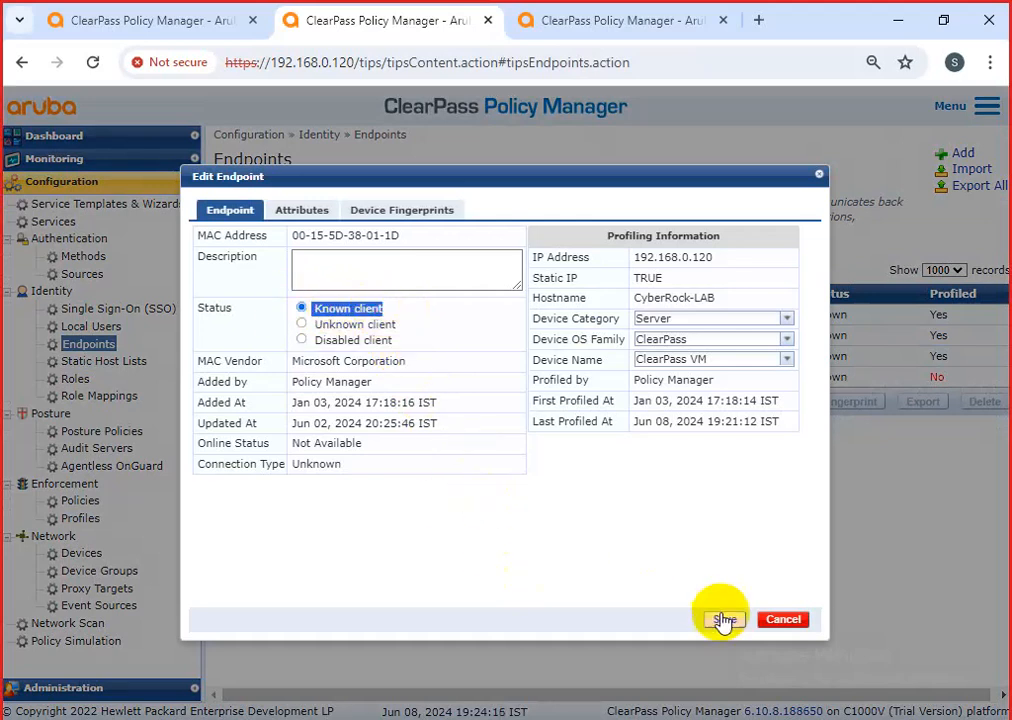
click(790, 619)
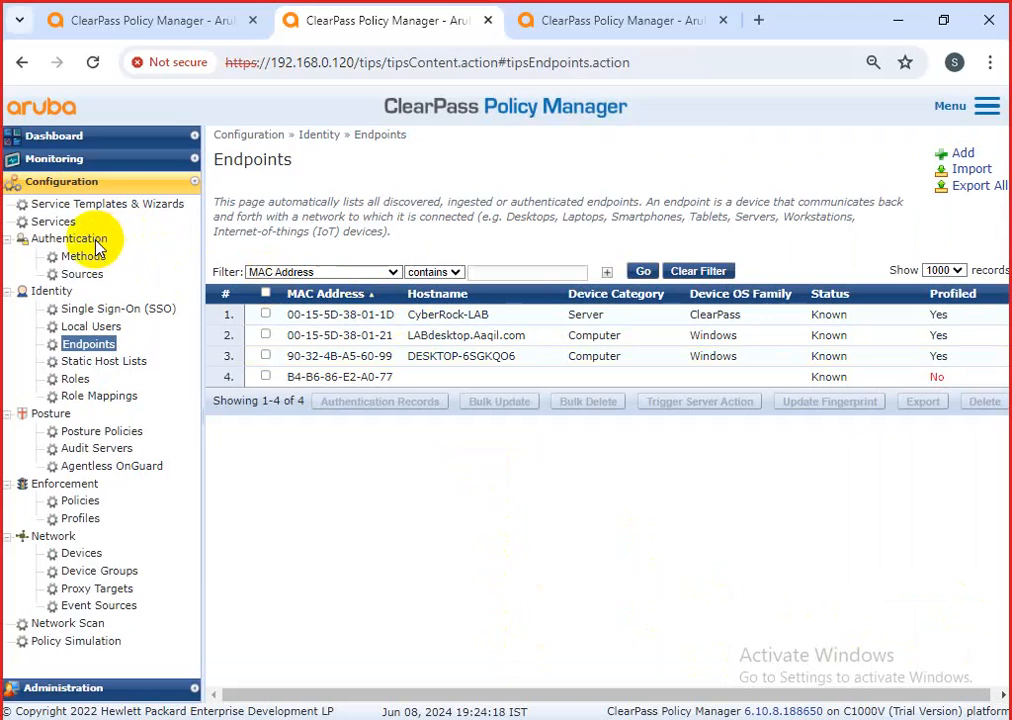
Filter Enforcement Policies by 'ammer' and review Enforcement_Ammer-policy's settings and rules.
click(108, 506)
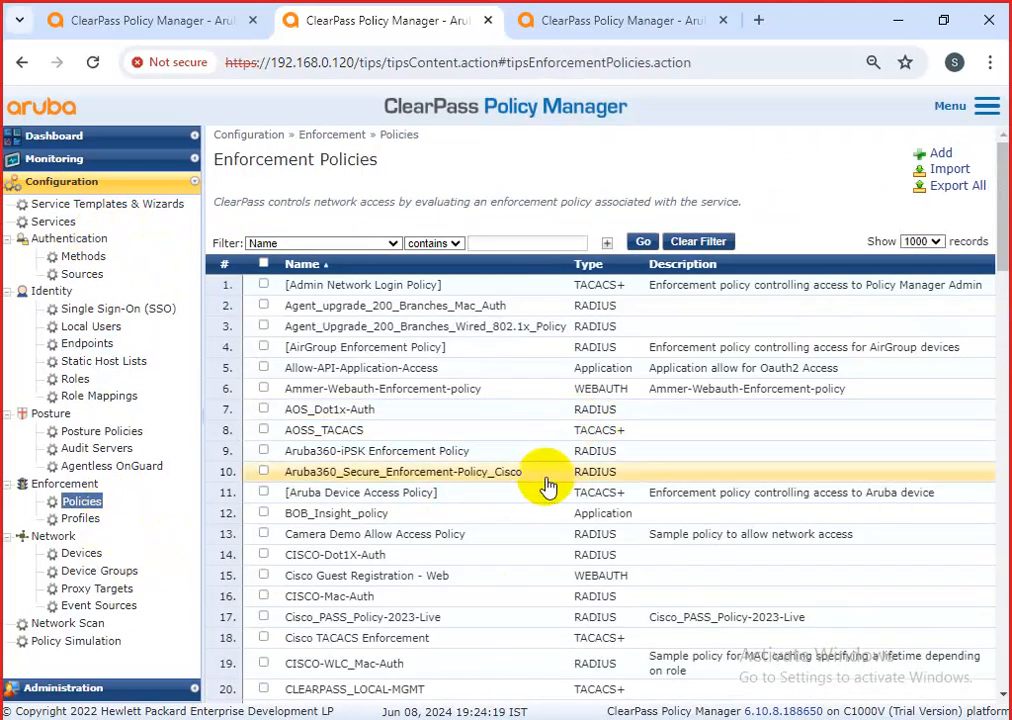
click(483, 243)
text(ammer)
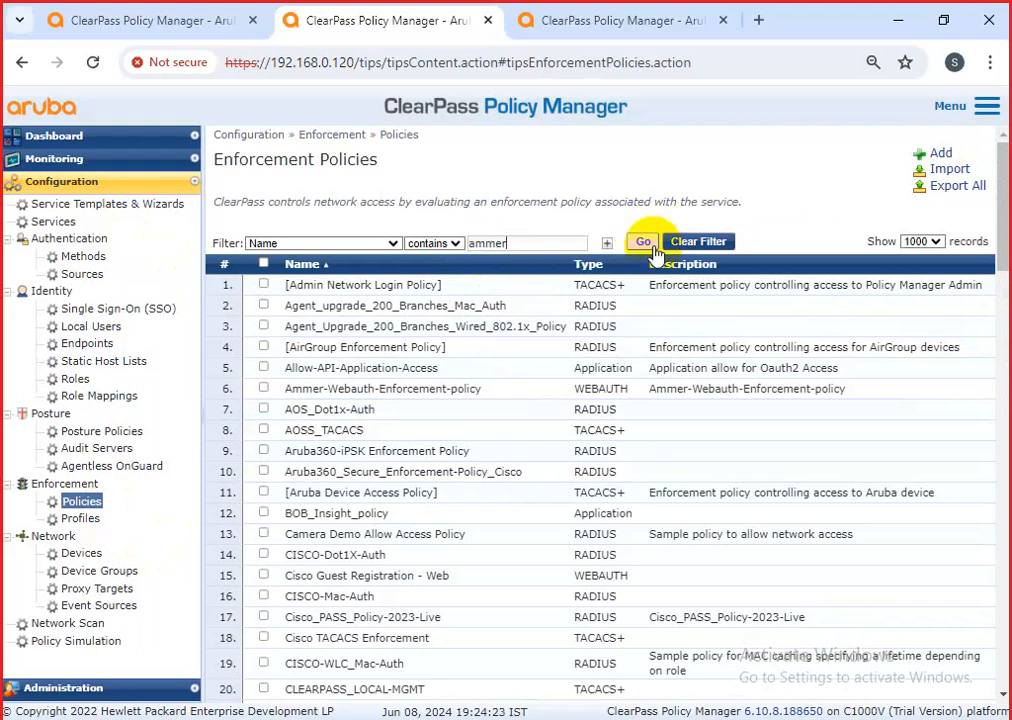
click(643, 241)
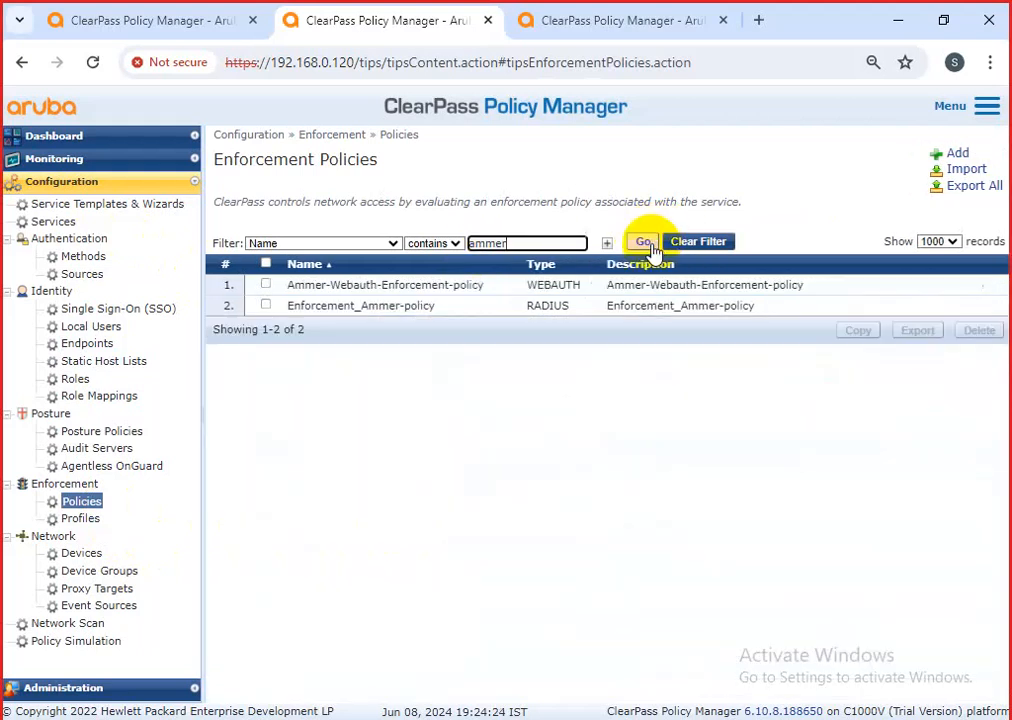
click(441, 310)
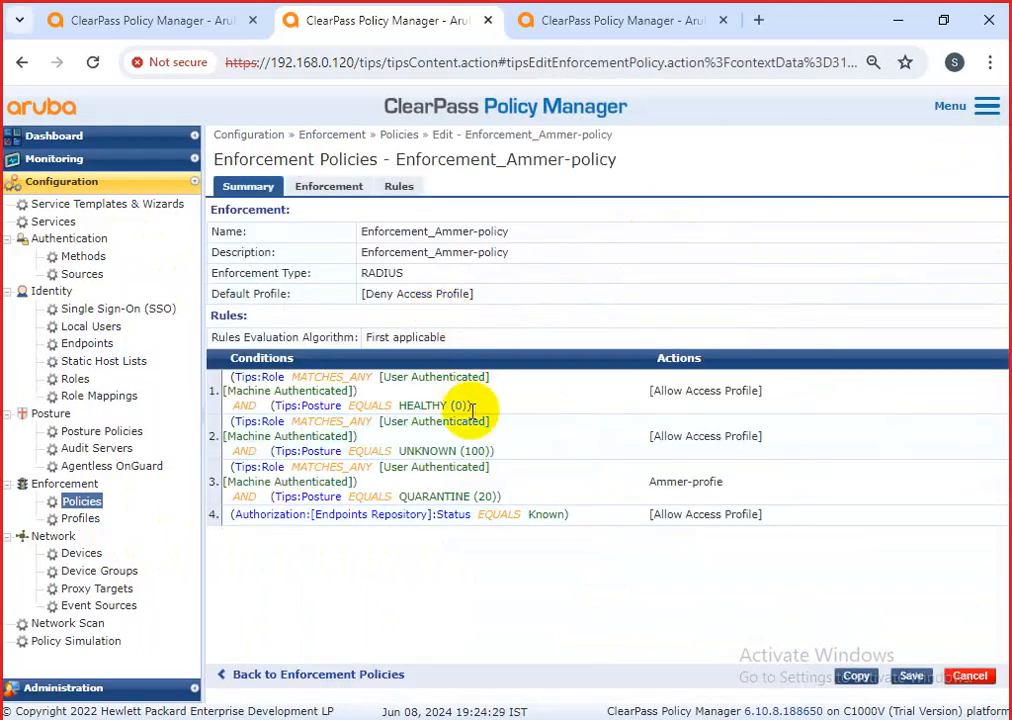
click(336, 188)
click(408, 188)
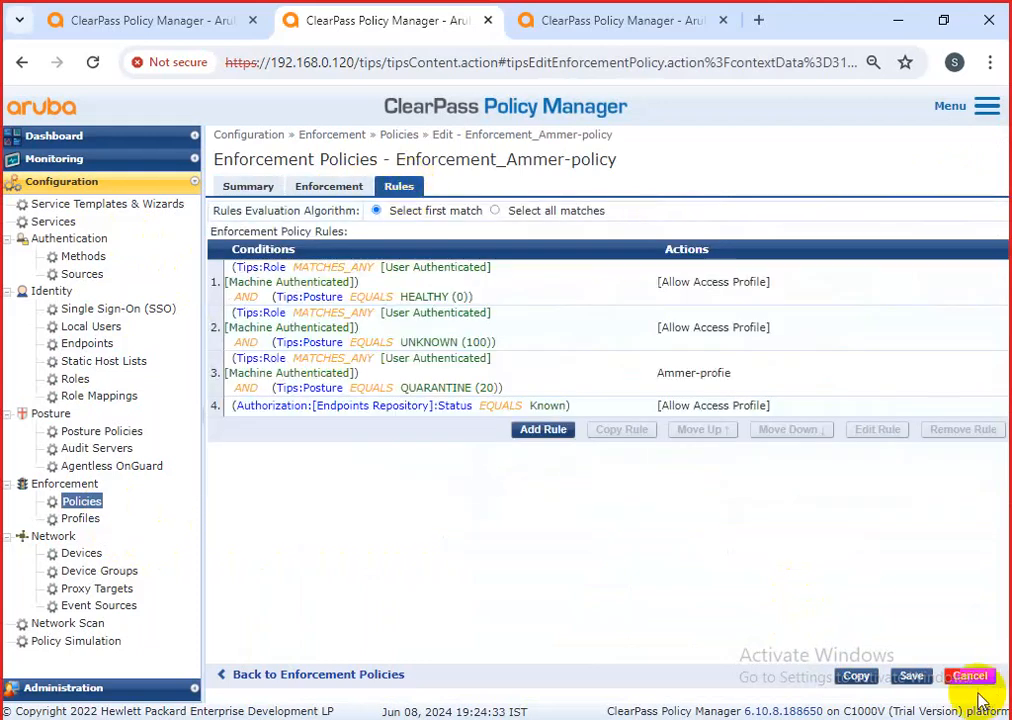
click(911, 676)
Filter Services by 'amm', open AMMAR-dot1x-polciy-2024 and show its enforcement policy choices.
click(56, 222)
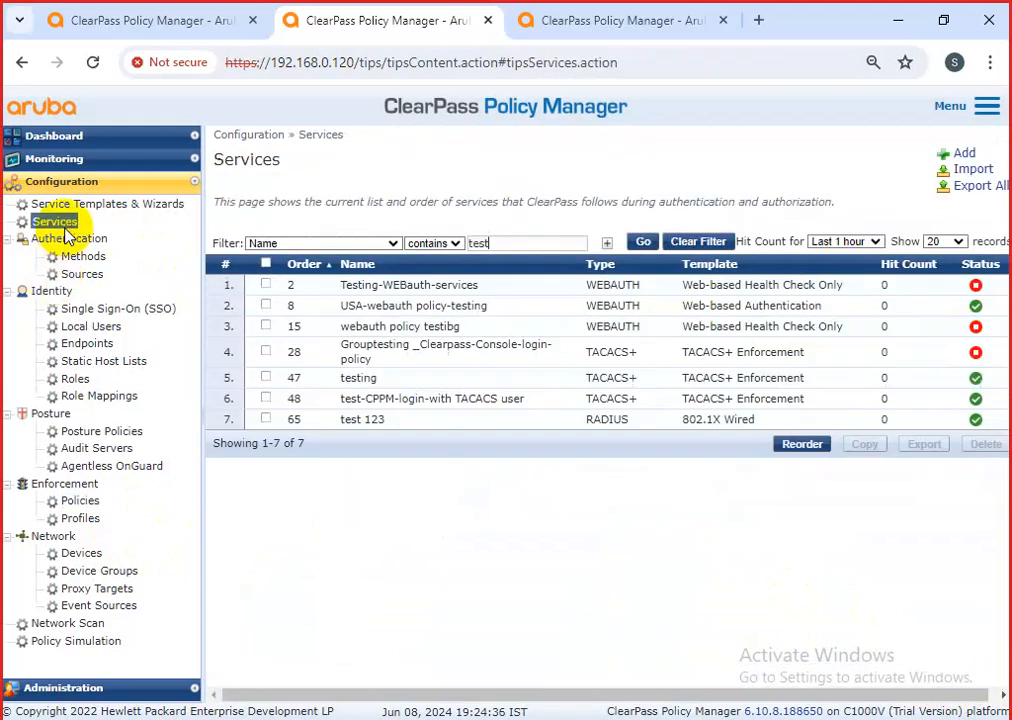
click(509, 238)
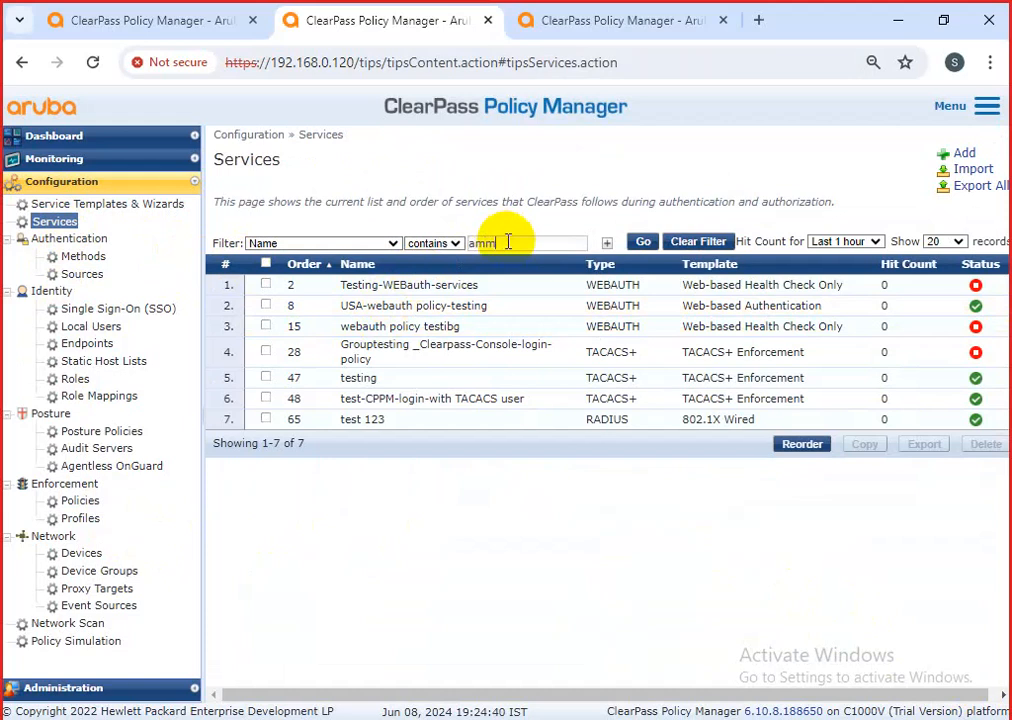
click(640, 242)
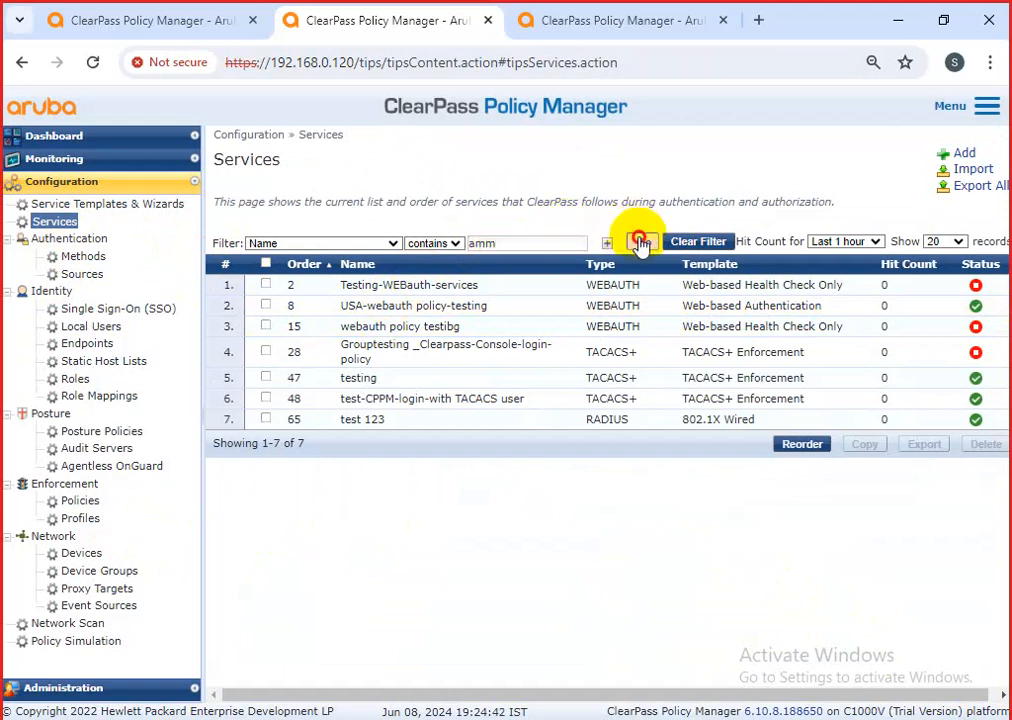
click(459, 330)
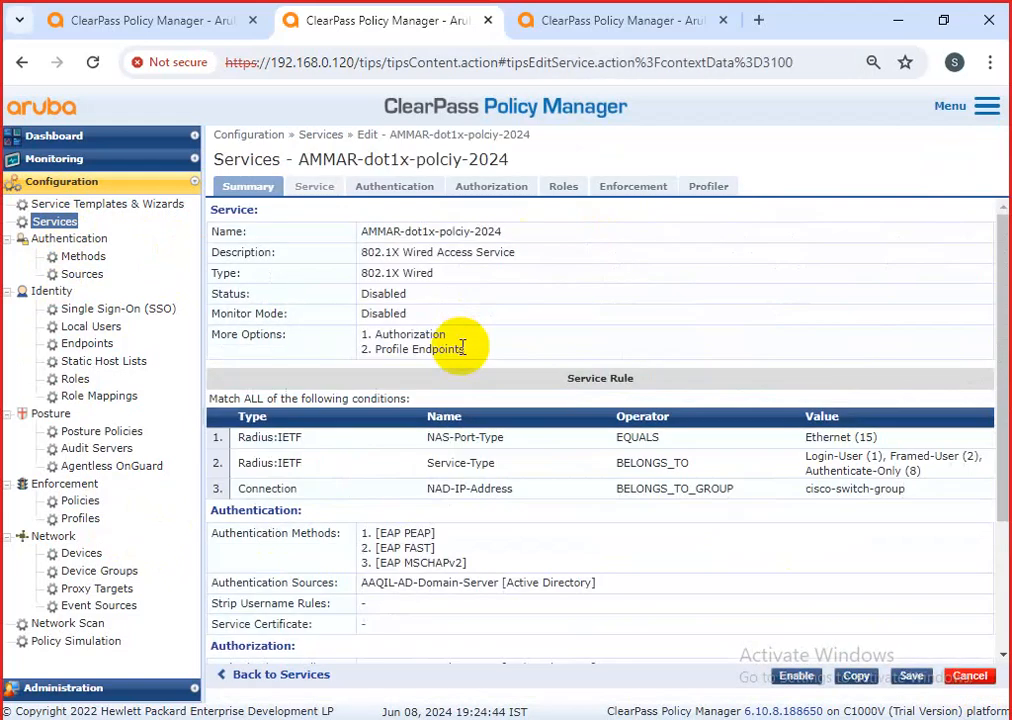
click(620, 190)
click(508, 237)
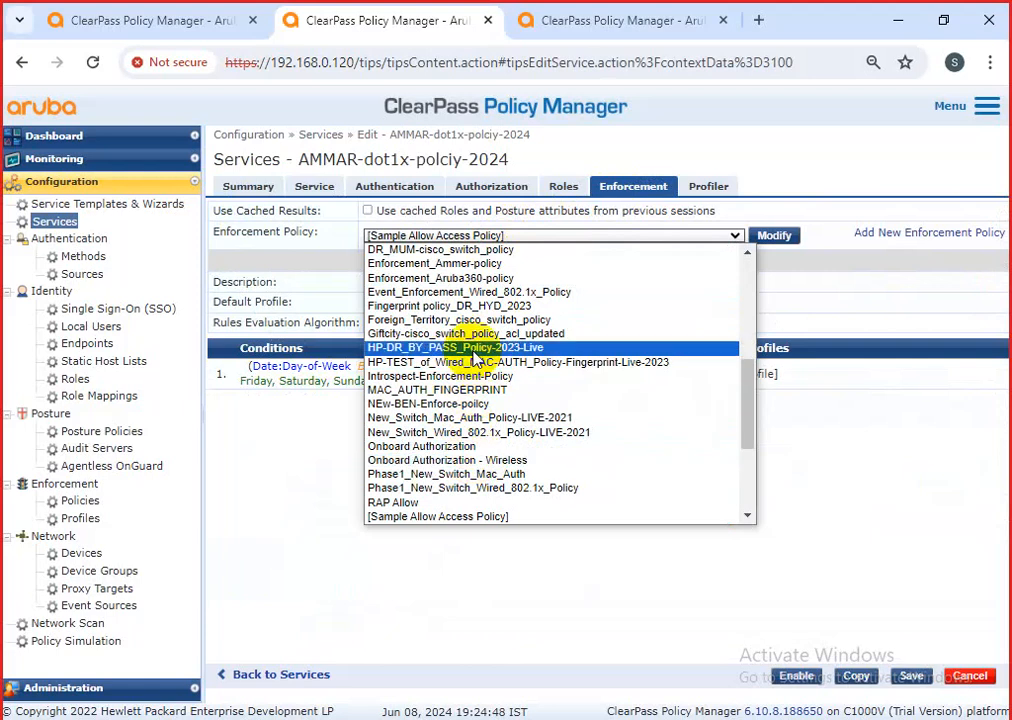
Choose Copy_1_of_RAP Allow as the service's enforcement policy.
scroll(478, 380, down, 5)
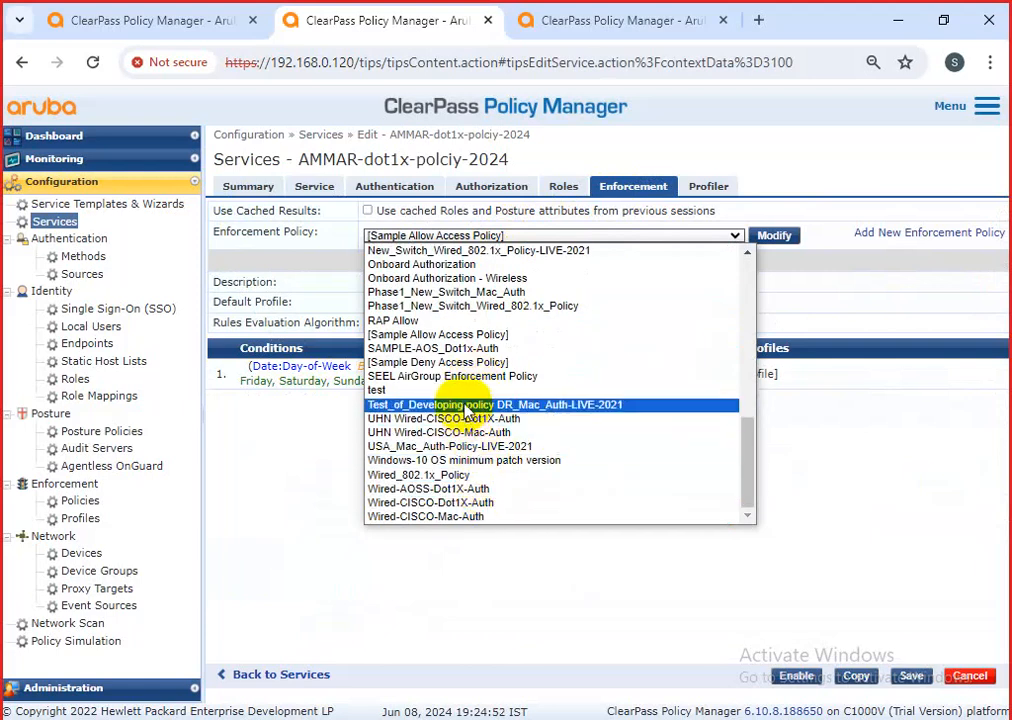
scroll(465, 405, up, 10)
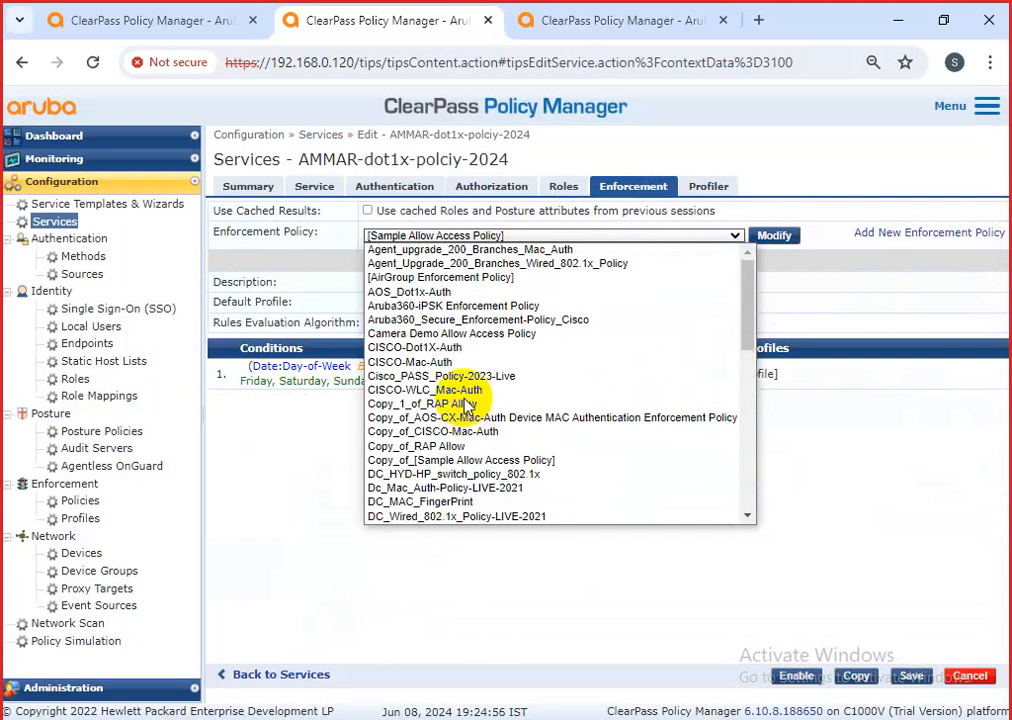
click(465, 404)
right_click(468, 402)
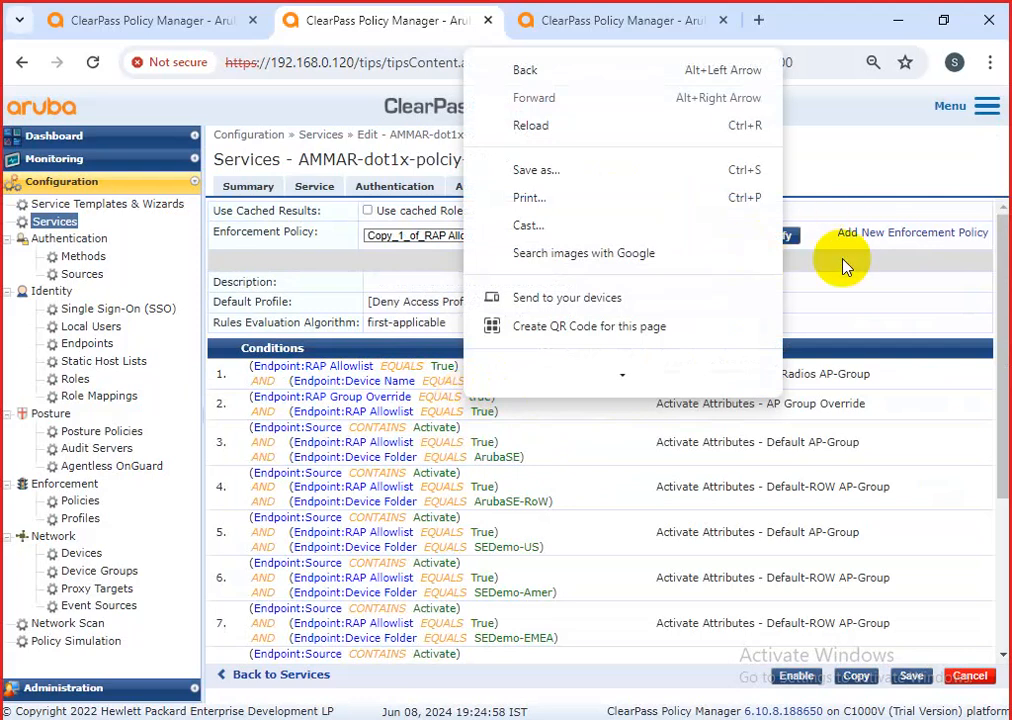
click(800, 290)
Browse the enforcement policy list again and search the page for 'amm'.
click(568, 236)
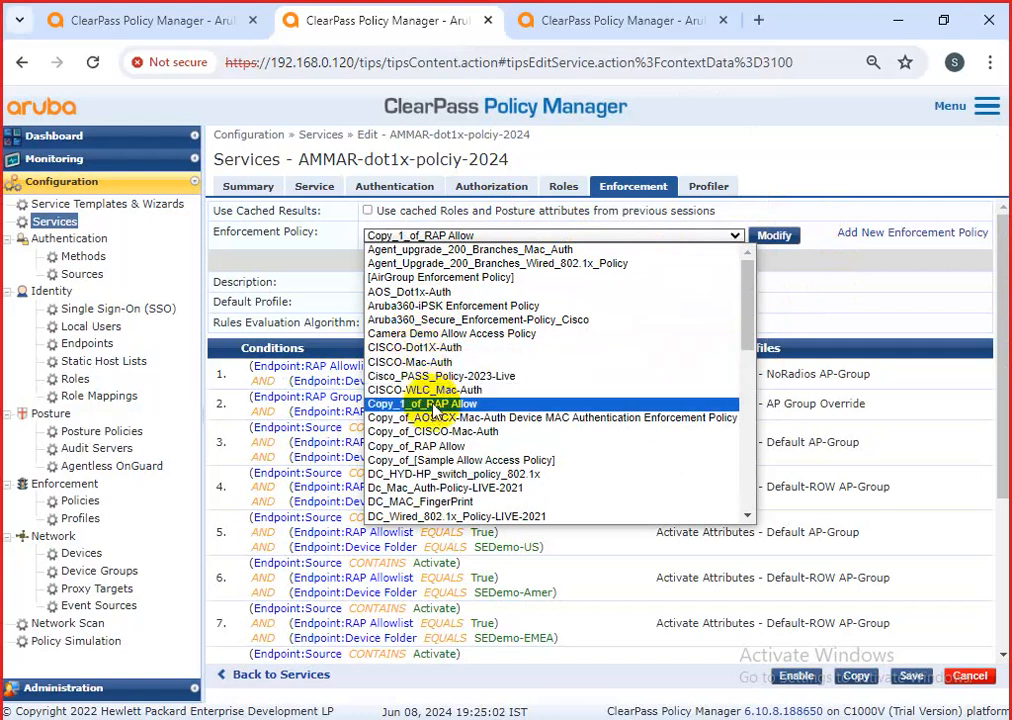
scroll(435, 418, down, 3)
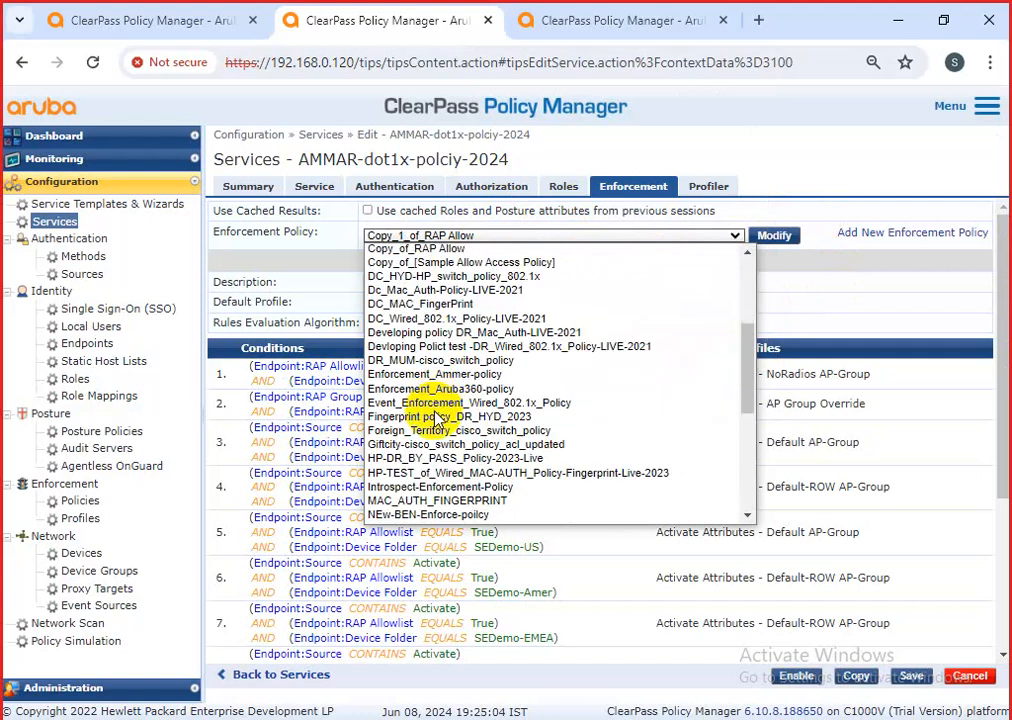
drag(745, 339, 752, 275)
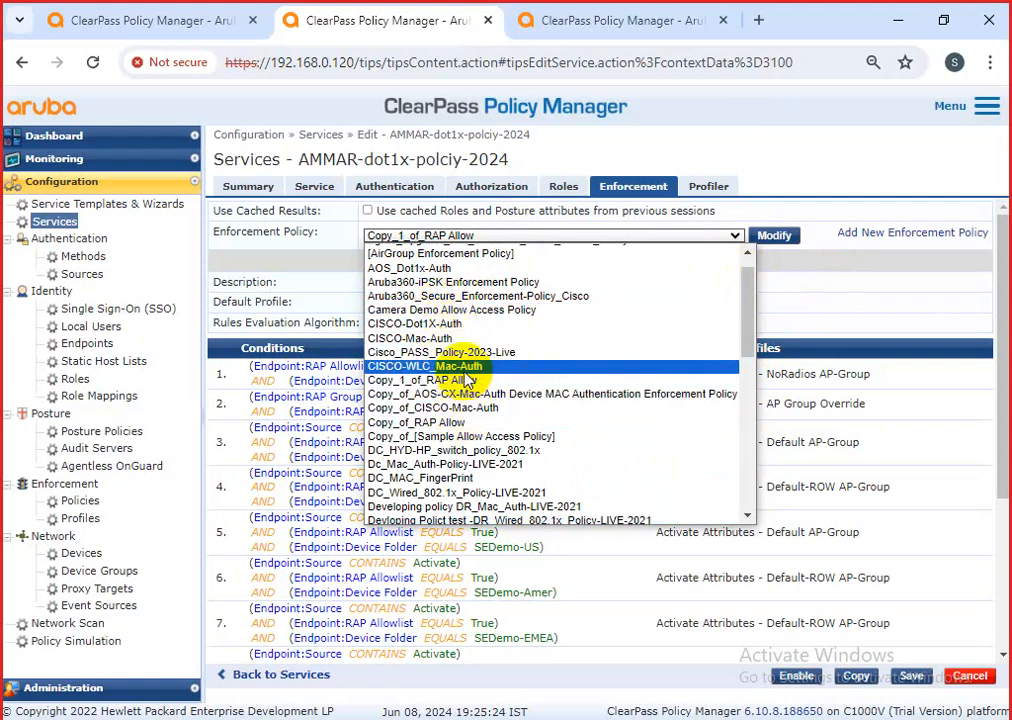
scroll(467, 380, up, 1)
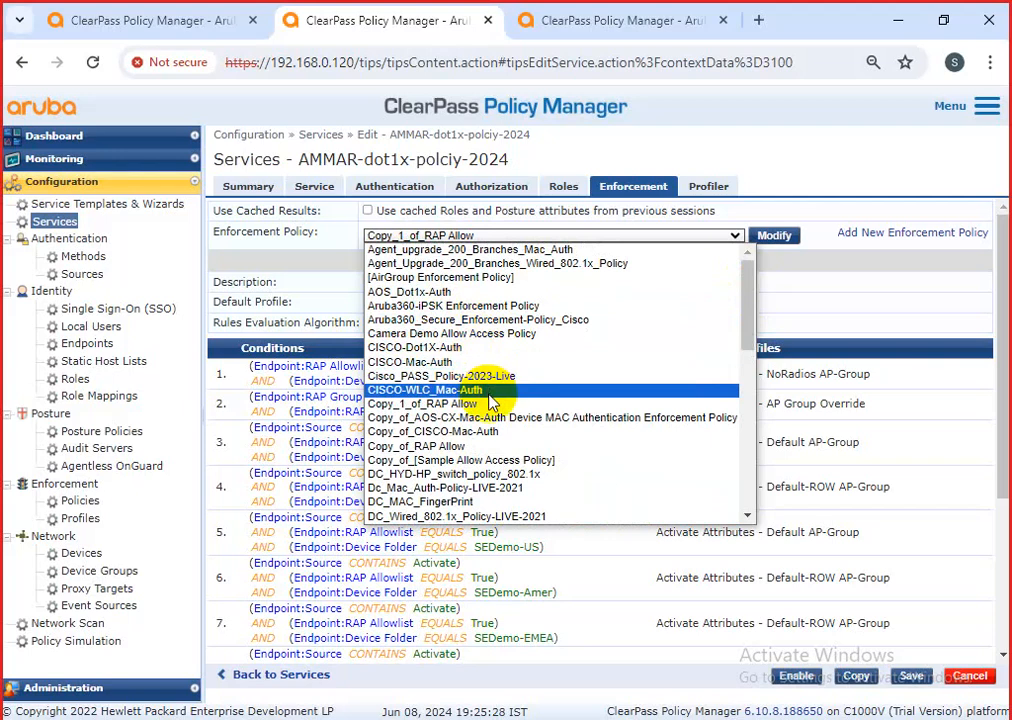
scroll(488, 392, down, 4)
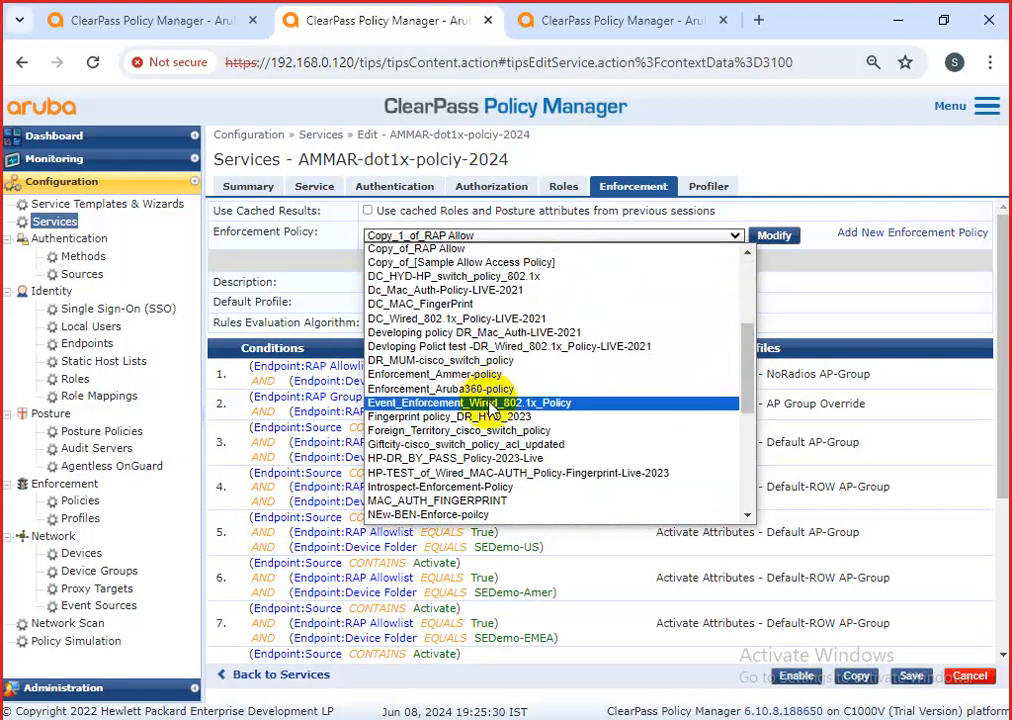
scroll(486, 433, down, 5)
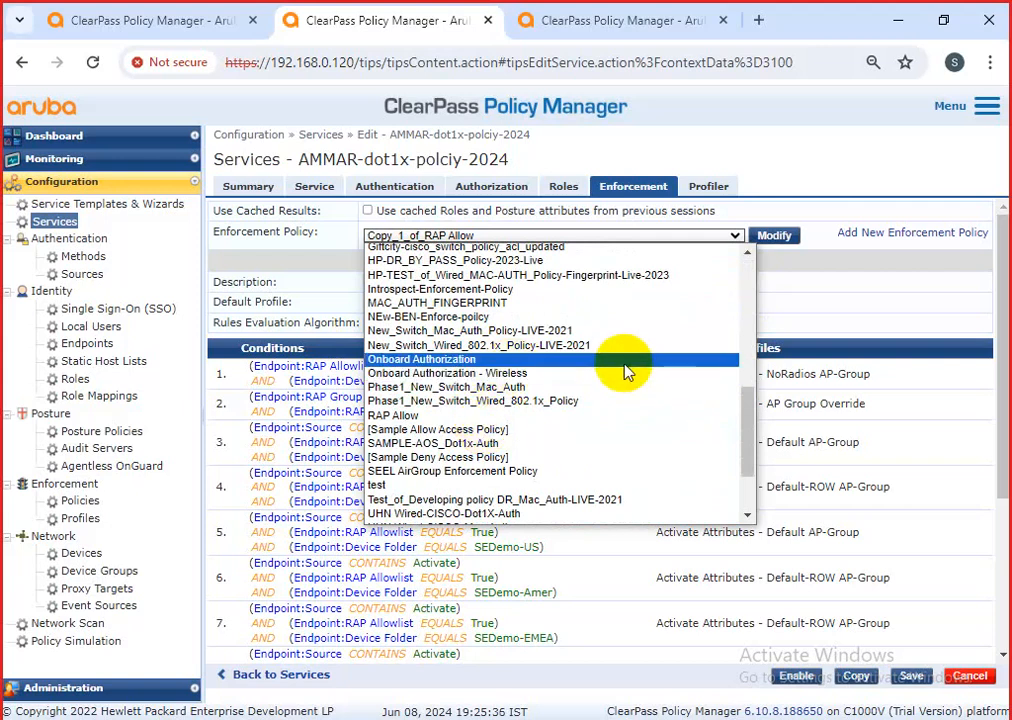
key(ctrl+f)
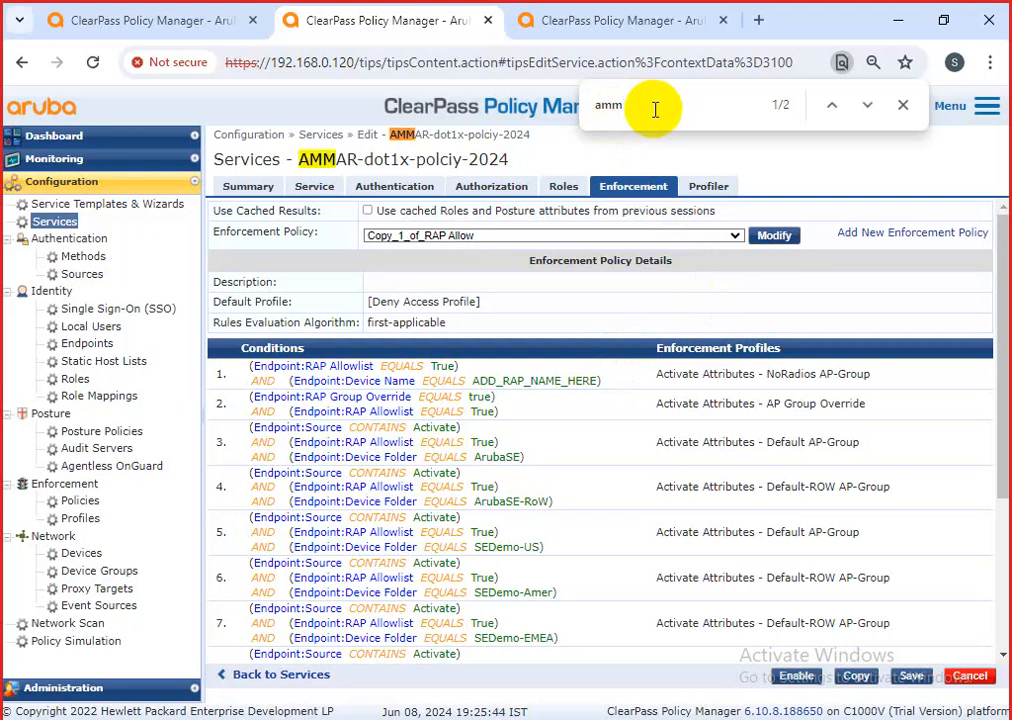
Set AMMAR-dot1x-polciy-2024's enforcement policy to Enforcement_Ammer-policy and save the service.
click(610, 238)
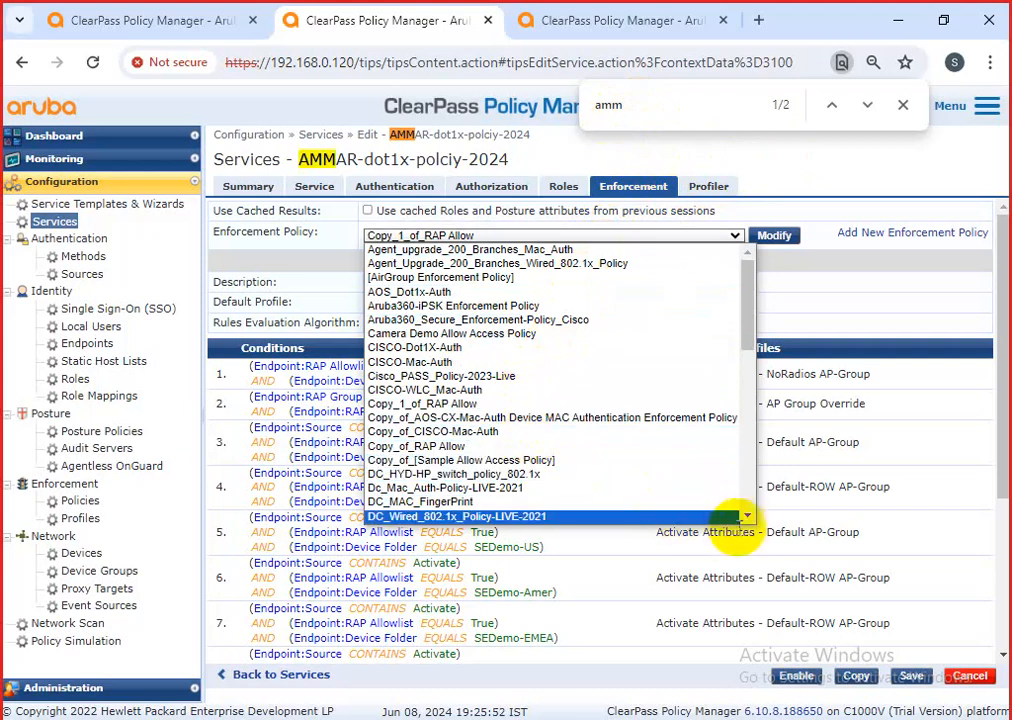
click(748, 517)
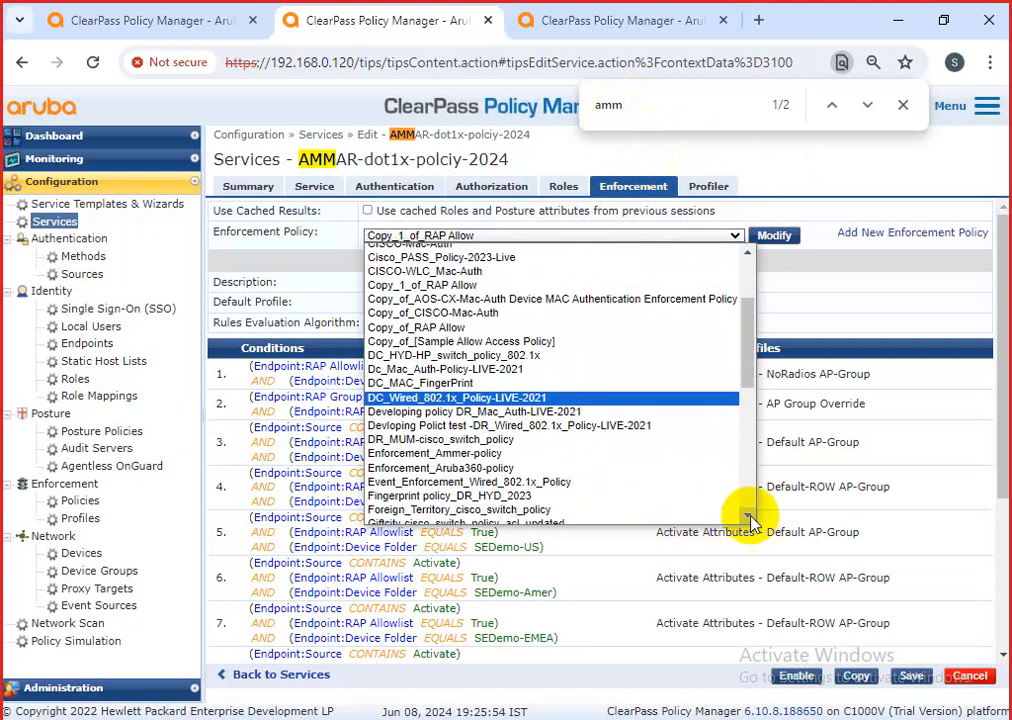
click(749, 517)
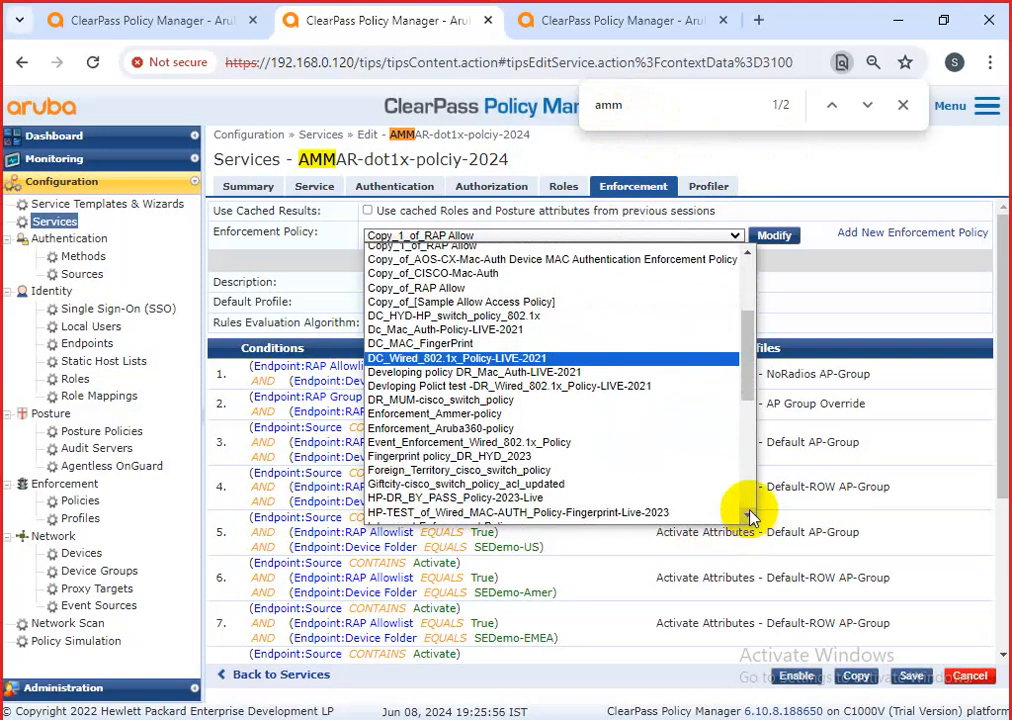
click(749, 517)
click(749, 517)
click(749, 517)
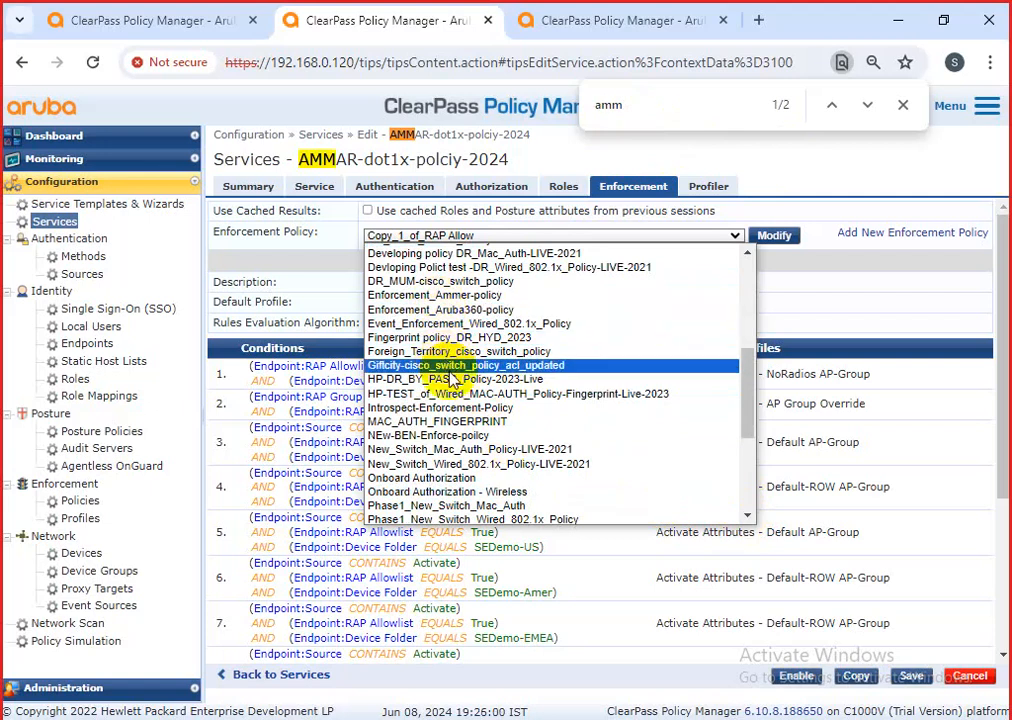
click(452, 295)
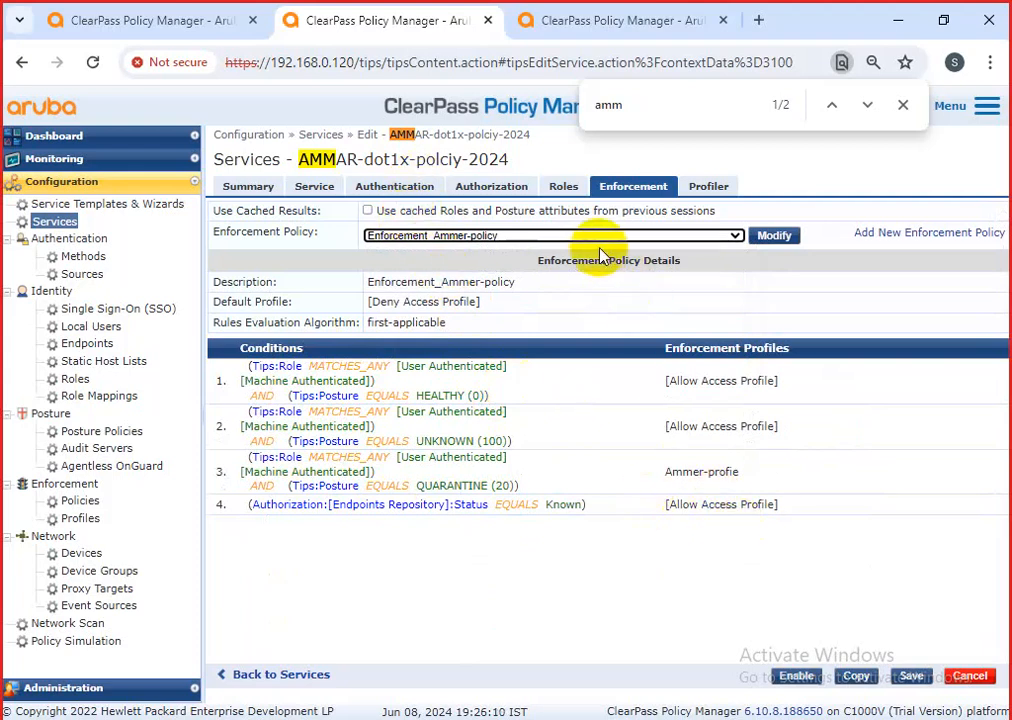
click(910, 678)
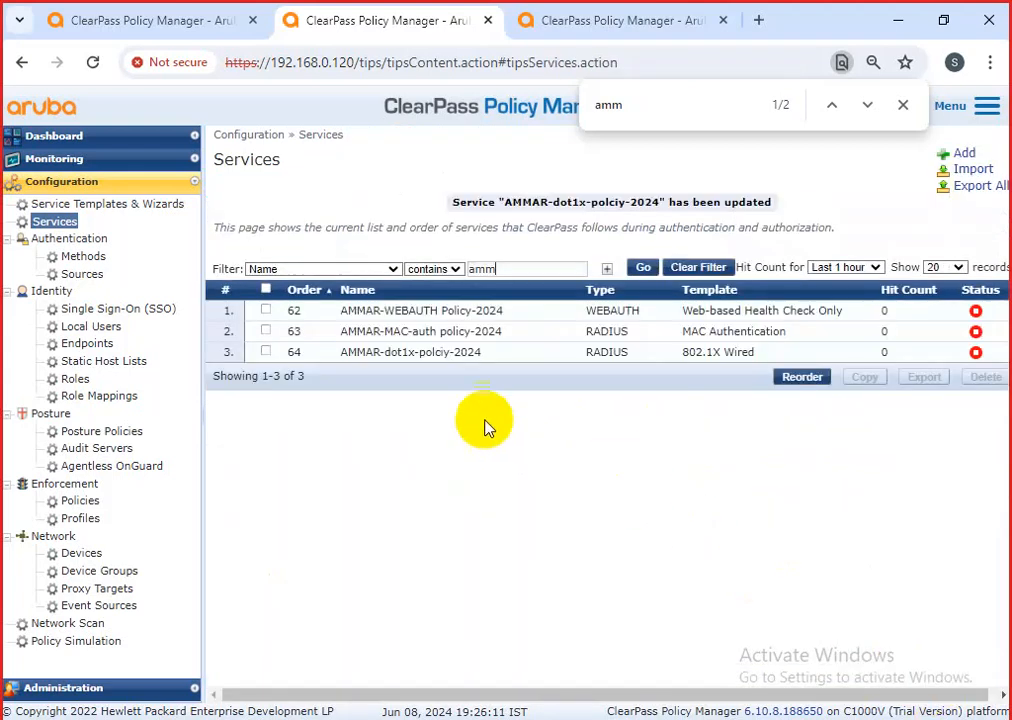
Modify Enforcement_Ammer-policy from the AMMAR-dot1x-polciy-2024 service and add a blank rule.
click(413, 417)
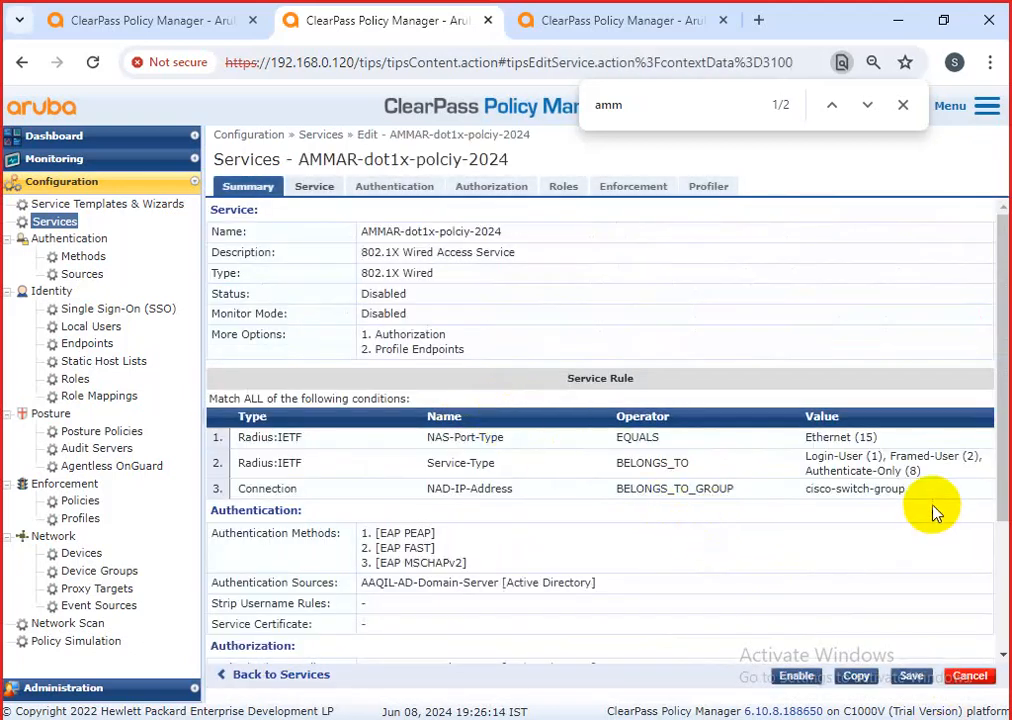
click(633, 186)
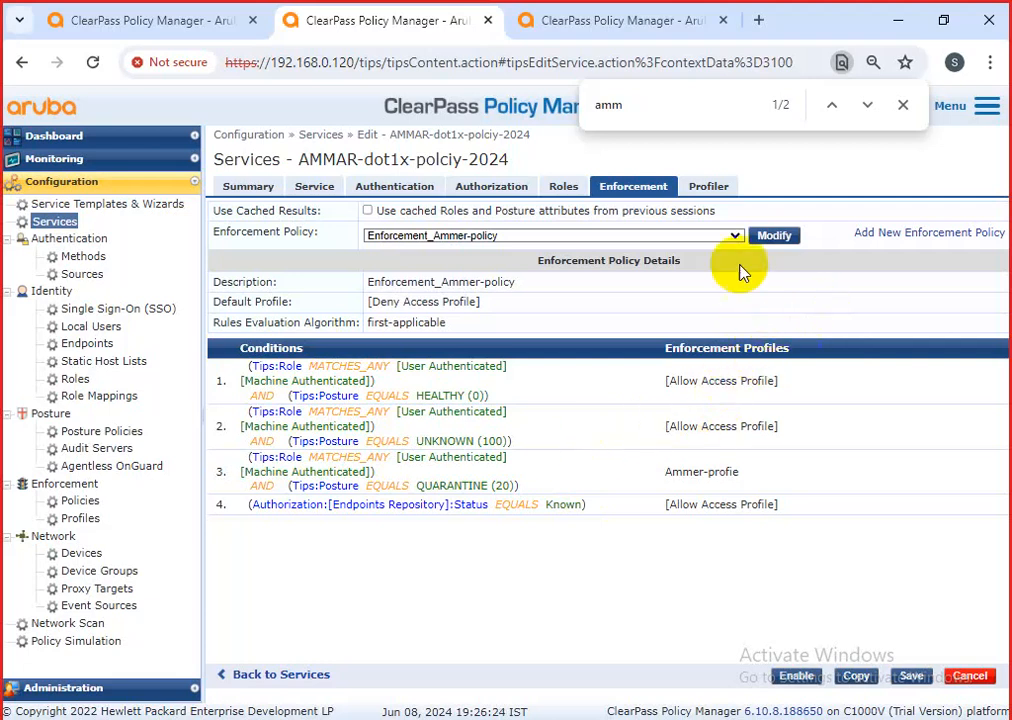
click(766, 241)
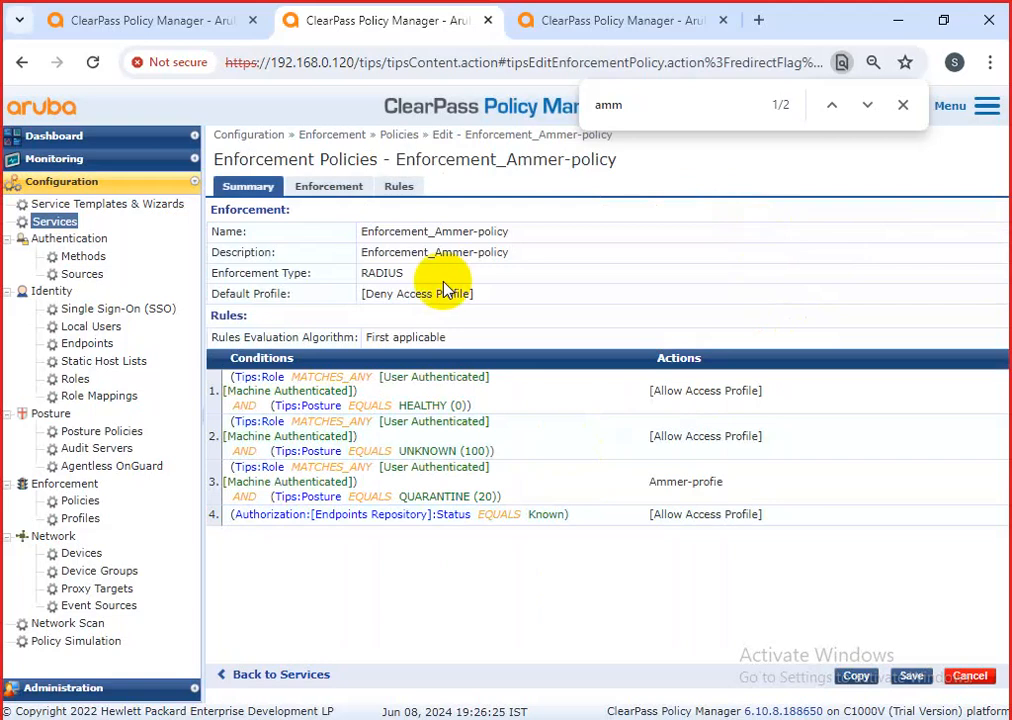
click(396, 190)
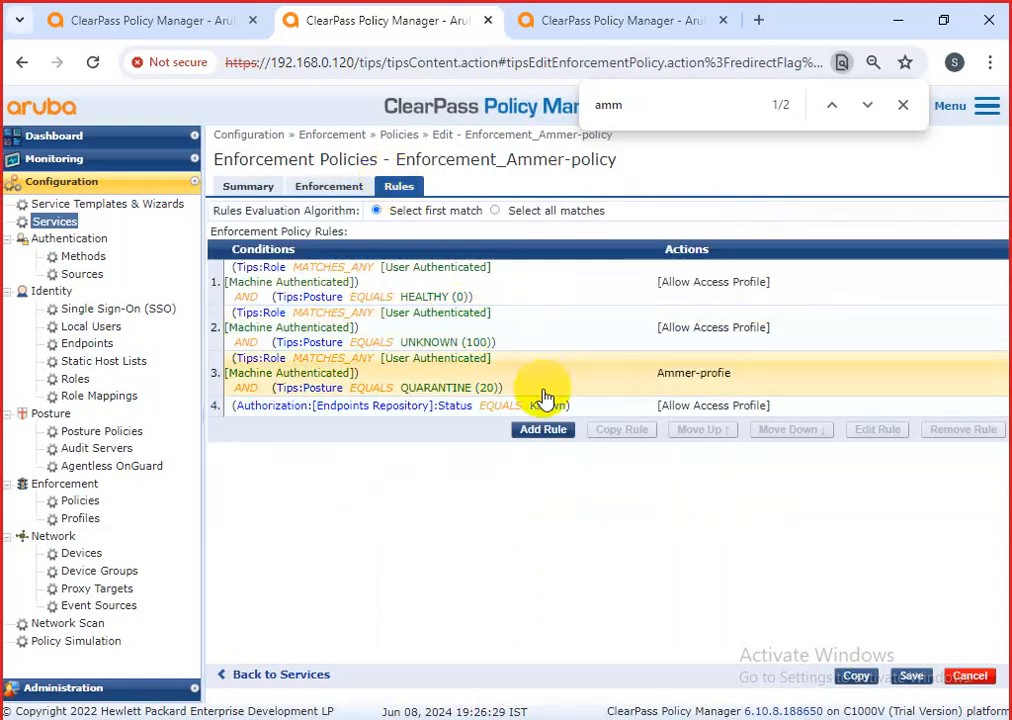
click(543, 431)
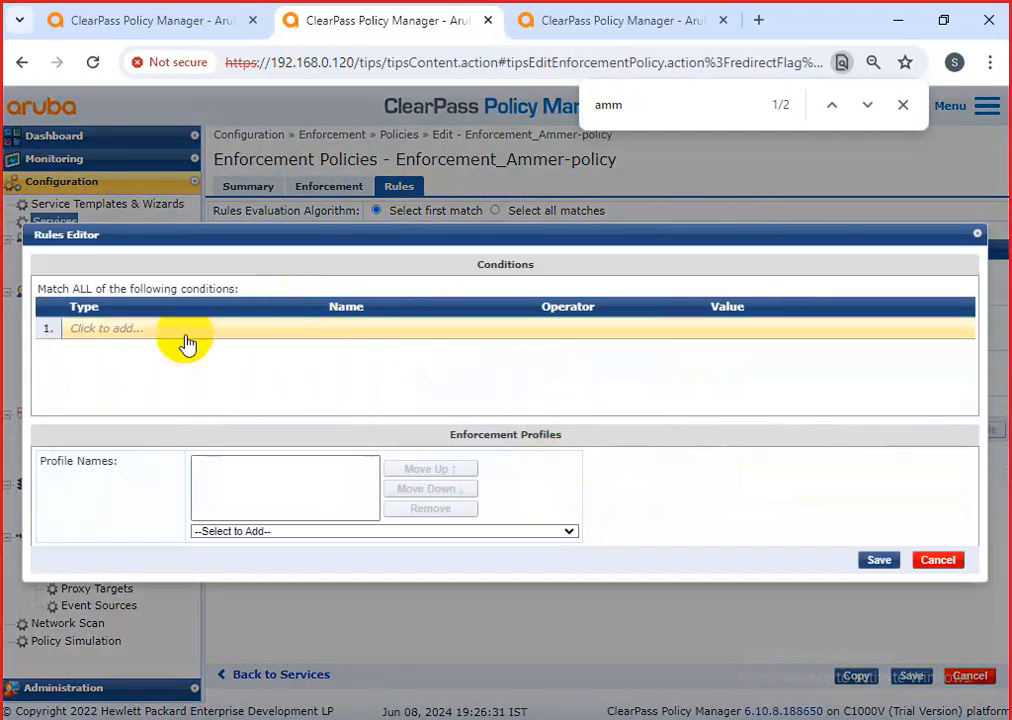
Build the first condition as AAQIL-AD-Domain-Server memberOf EQUALS, browsing operators and values.
click(183, 331)
click(225, 329)
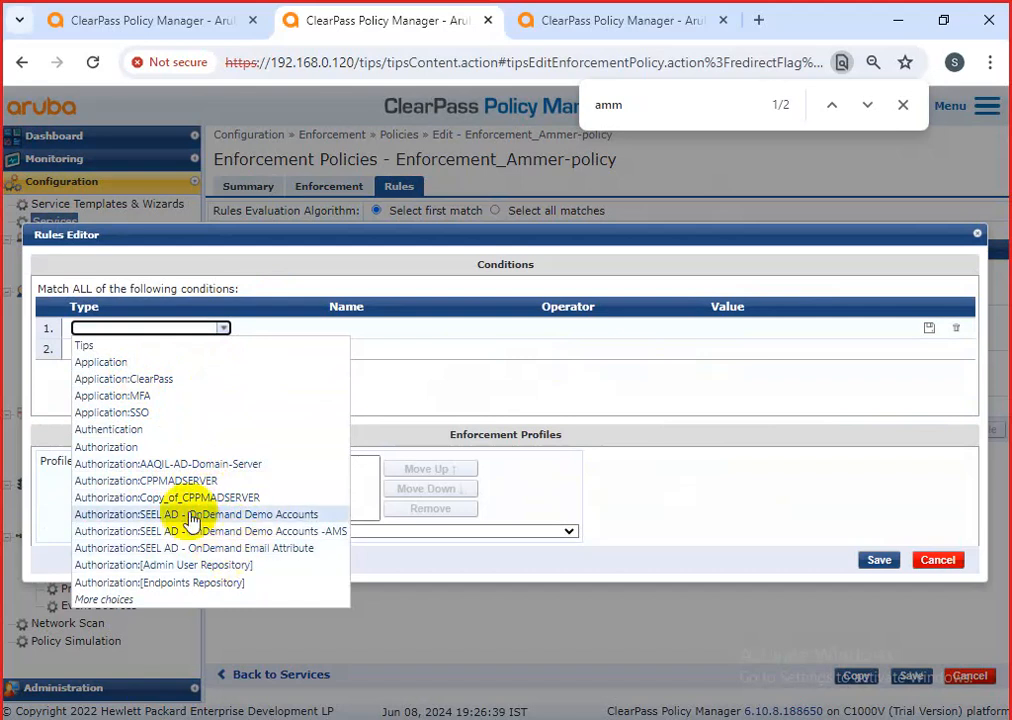
click(197, 464)
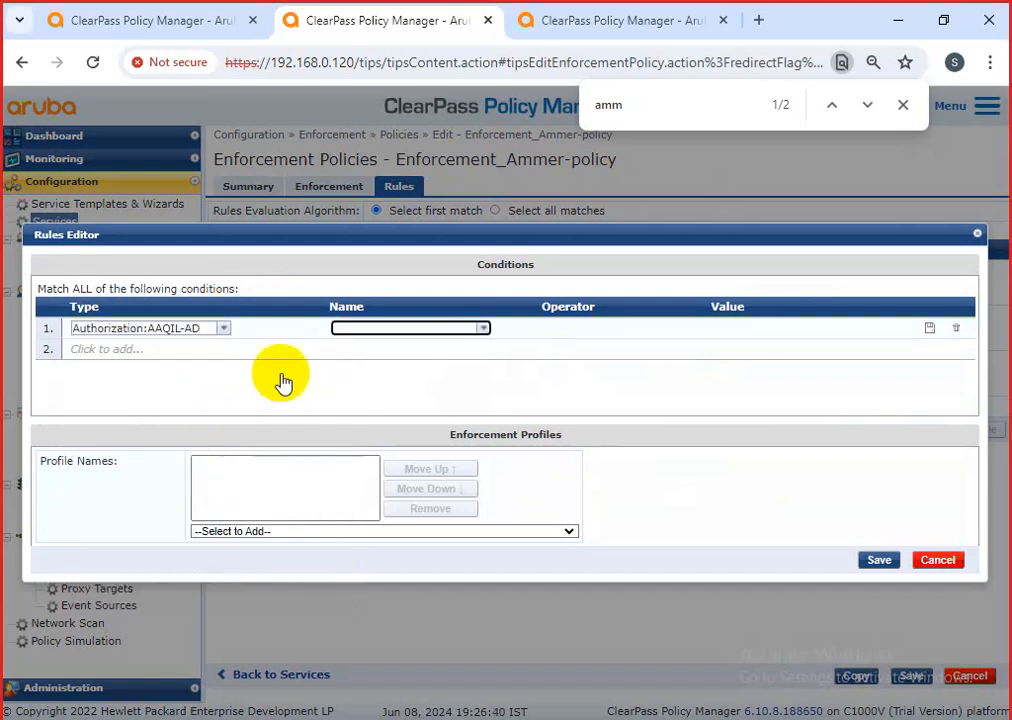
click(487, 329)
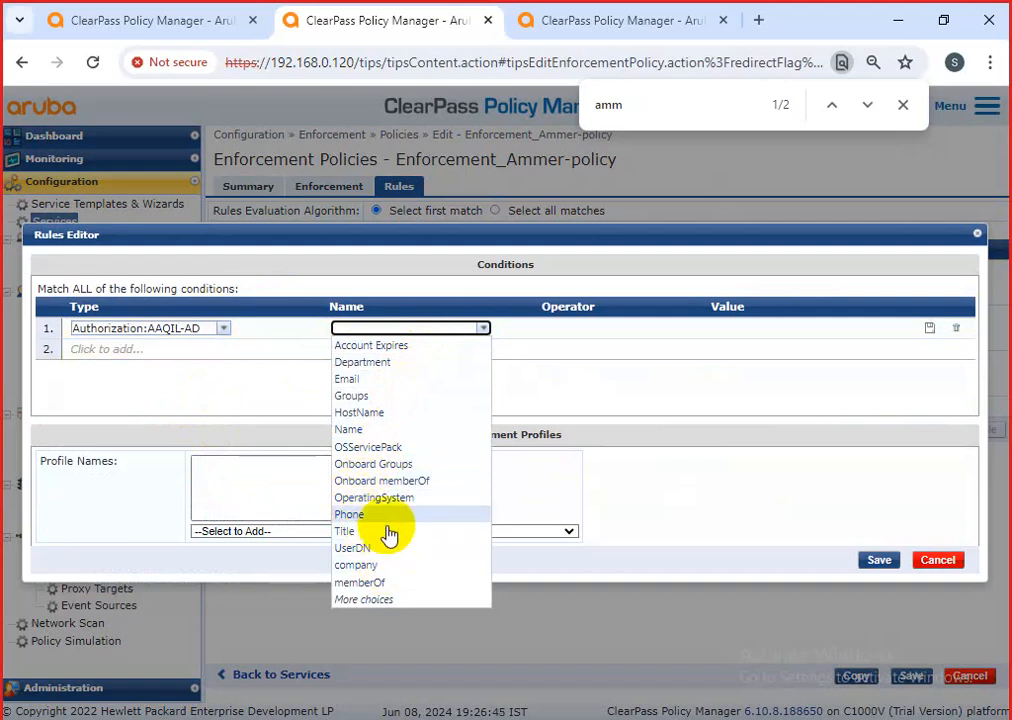
click(420, 582)
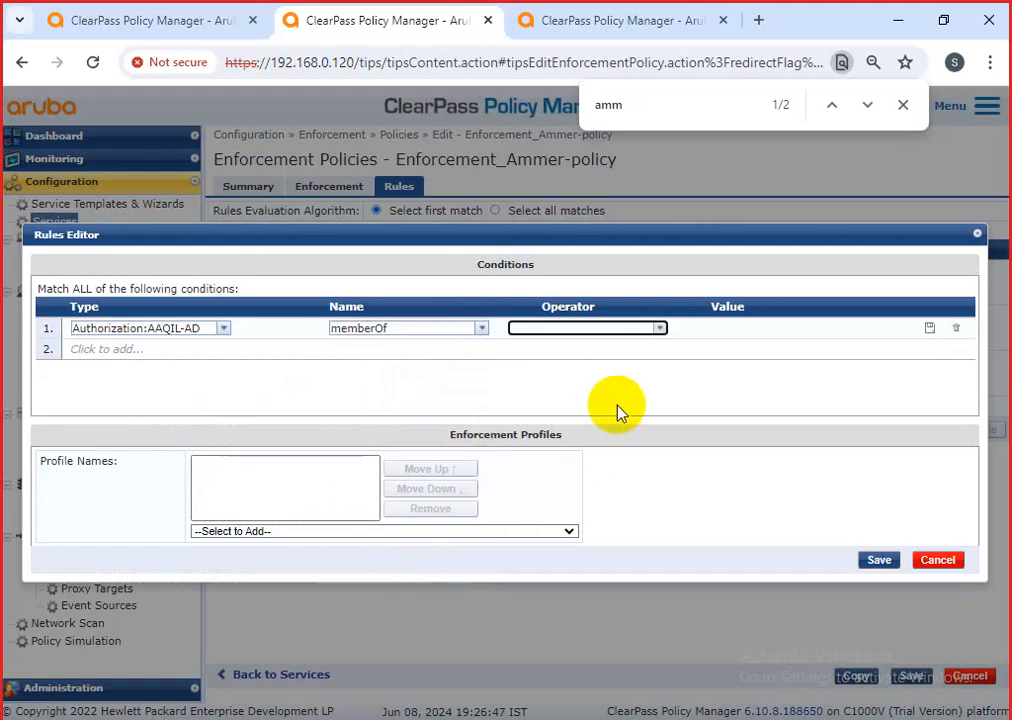
click(661, 329)
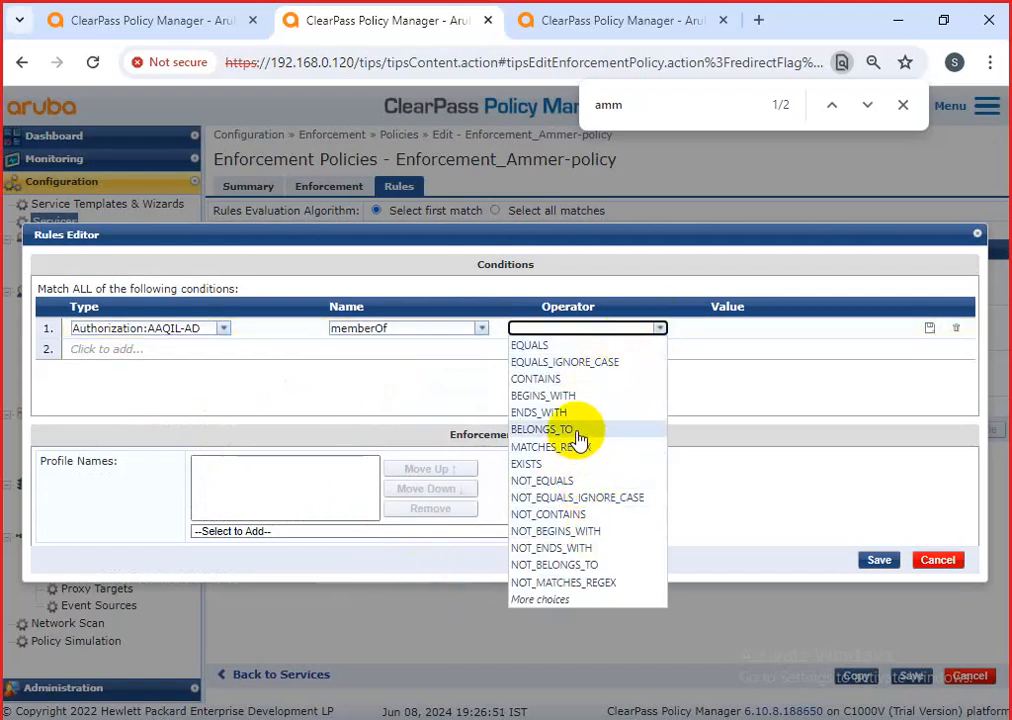
click(572, 609)
click(566, 346)
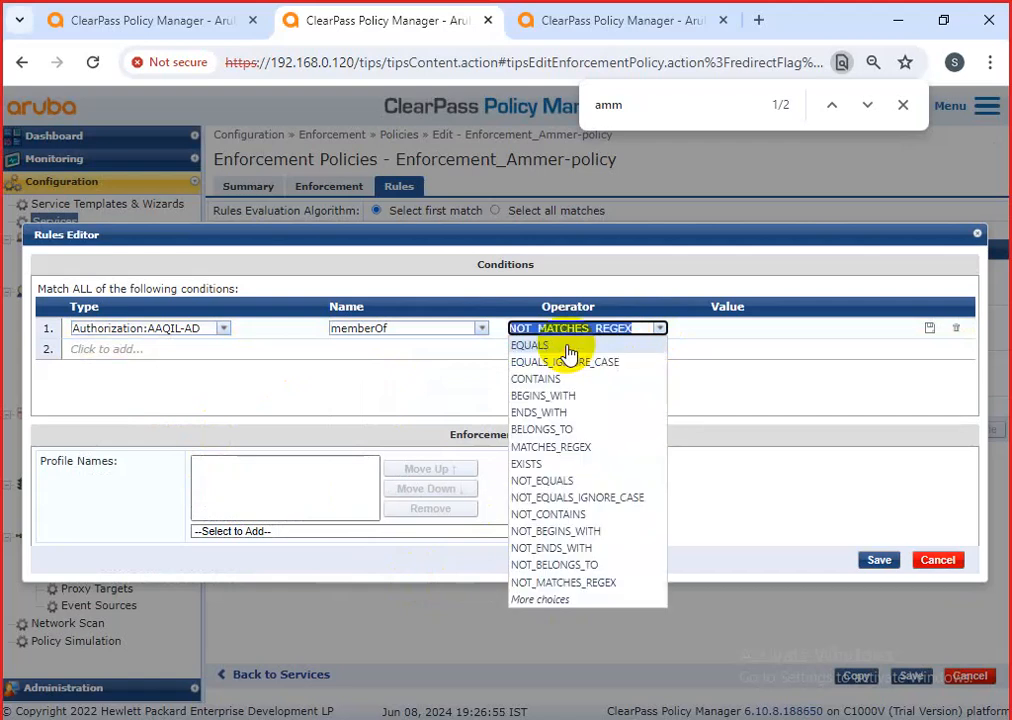
click(556, 350)
click(779, 330)
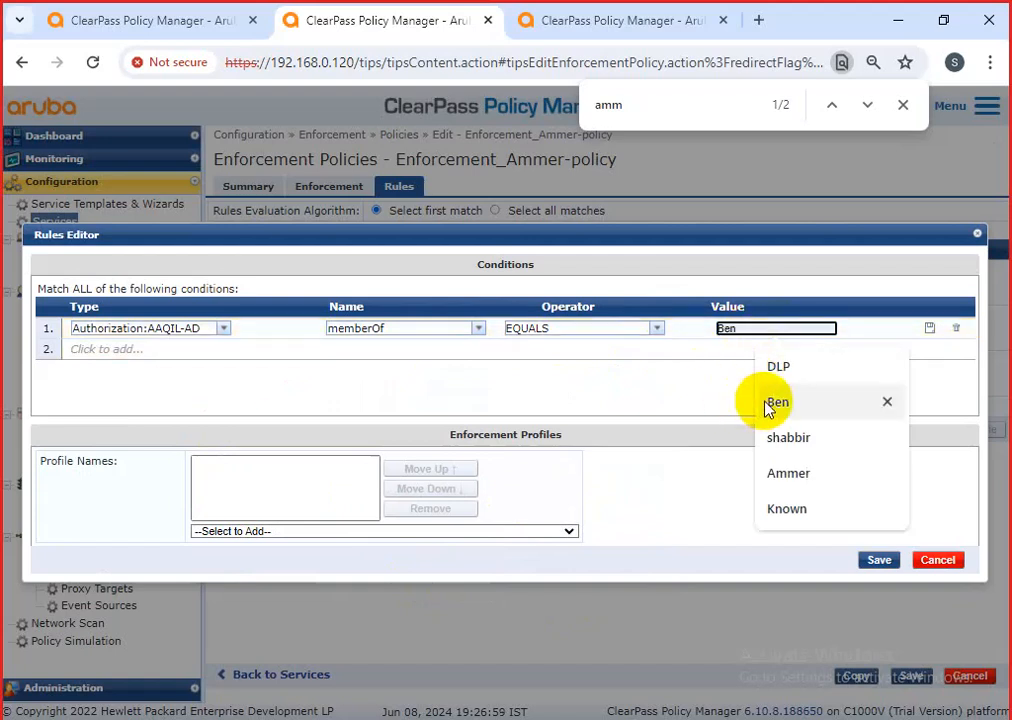
click(715, 374)
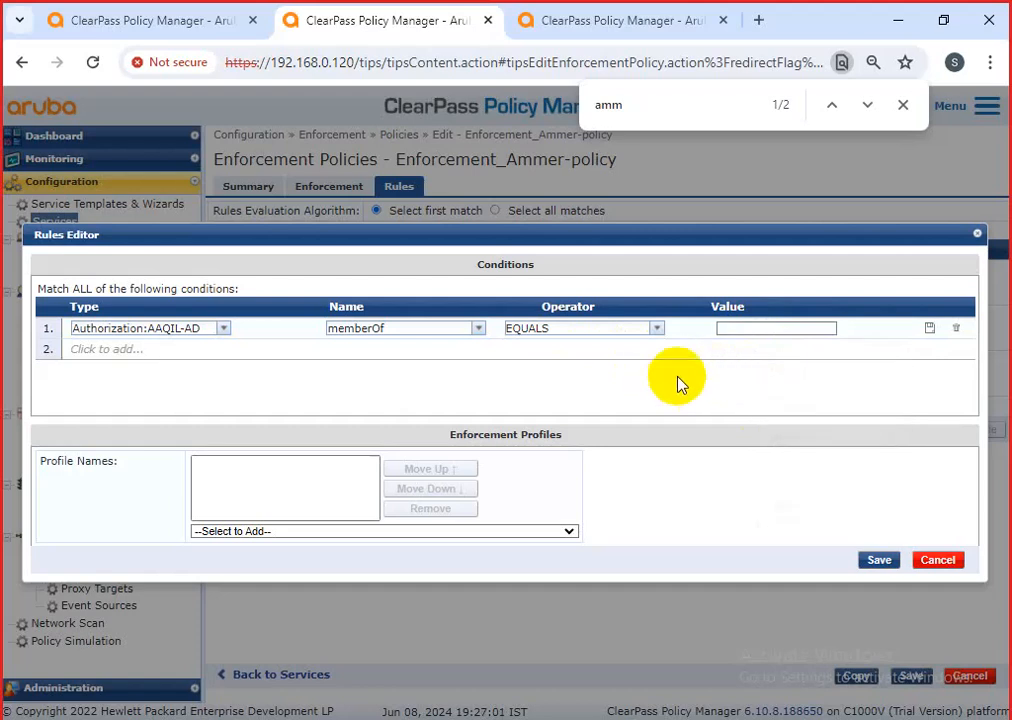
click(795, 330)
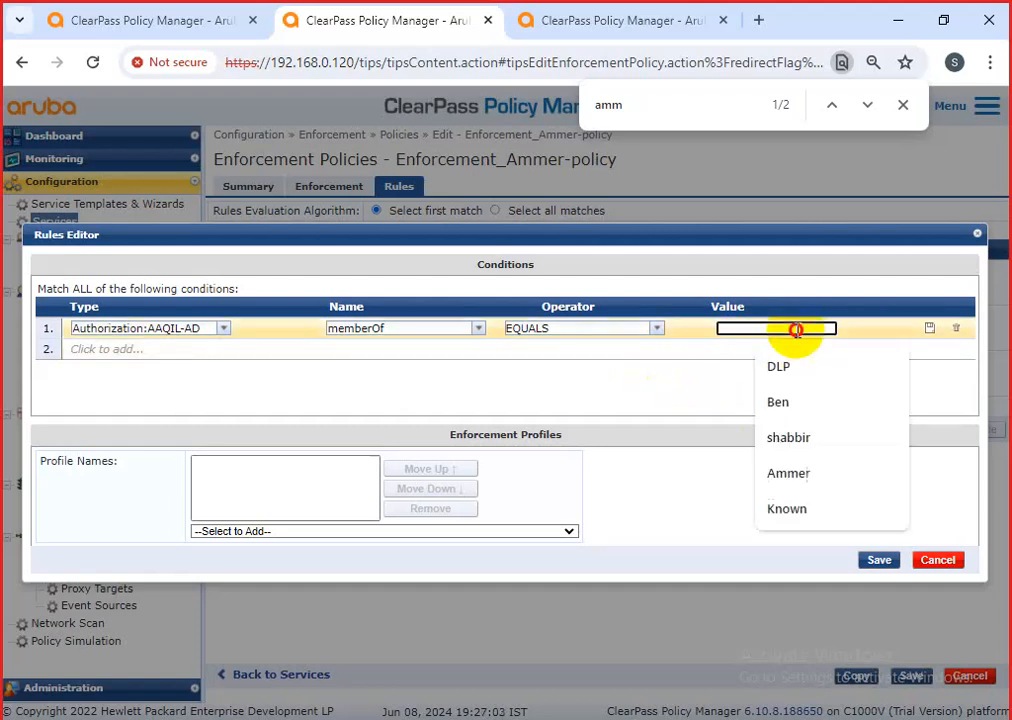
click(650, 374)
click(656, 329)
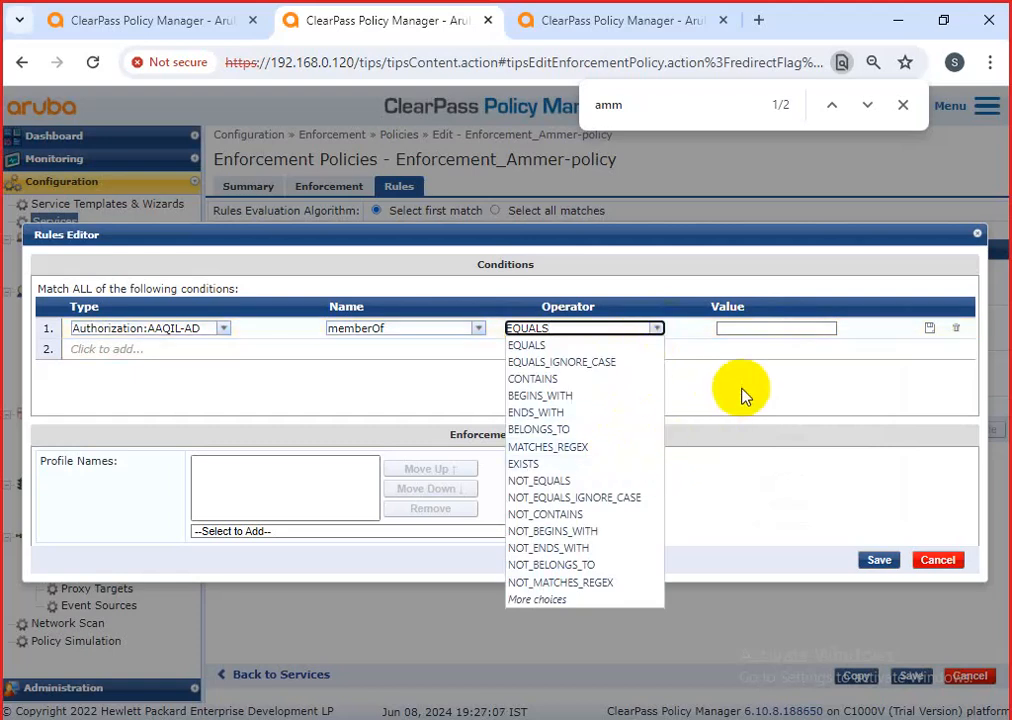
click(370, 388)
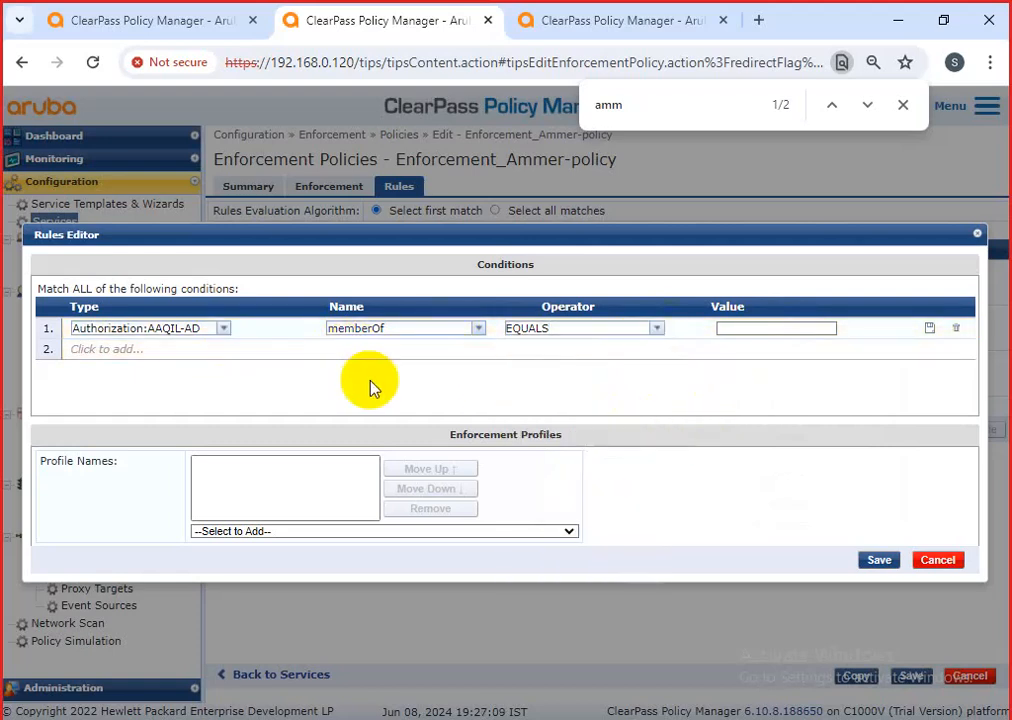
Change the attribute to Account Expires EQUALS Time Source Now MS, keeping the AAQIL-AD type.
click(478, 330)
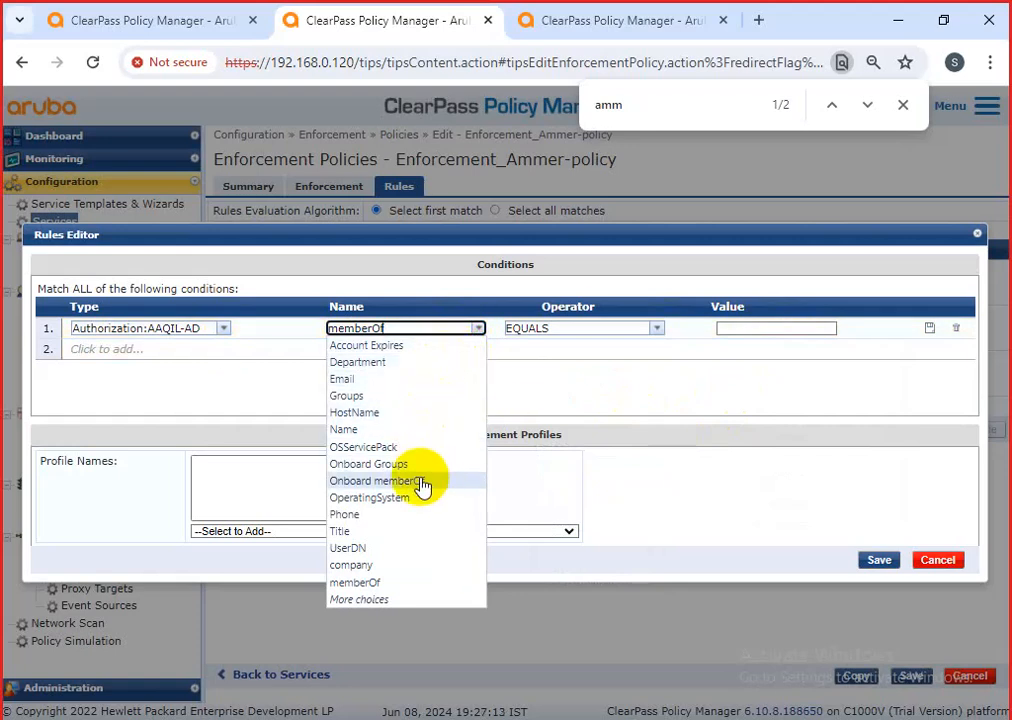
click(375, 552)
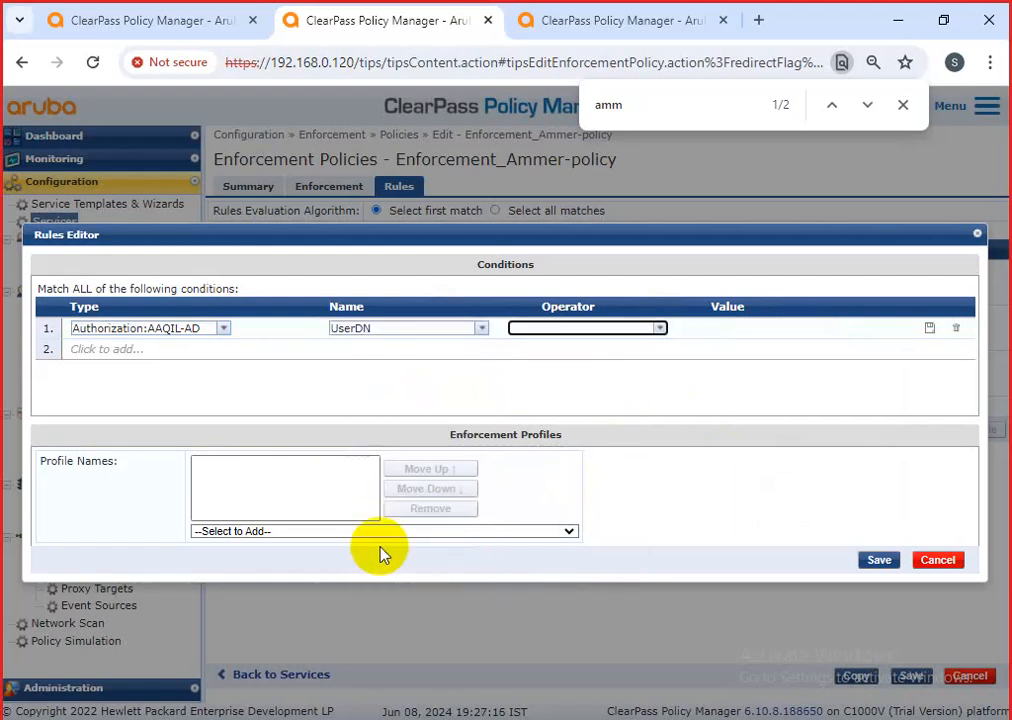
click(481, 329)
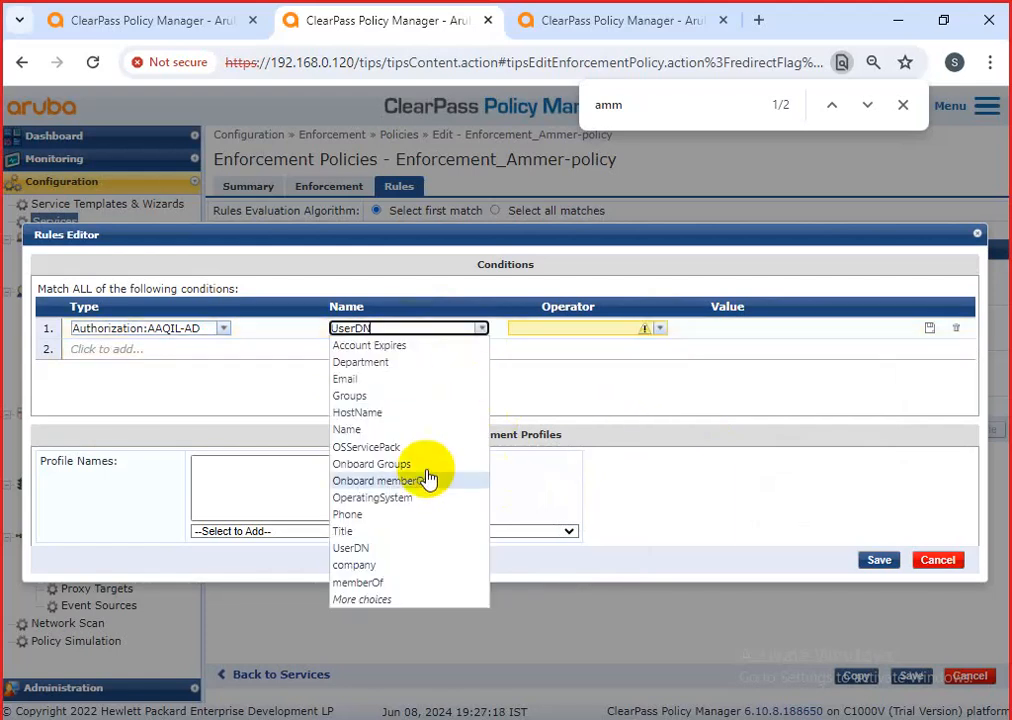
click(392, 601)
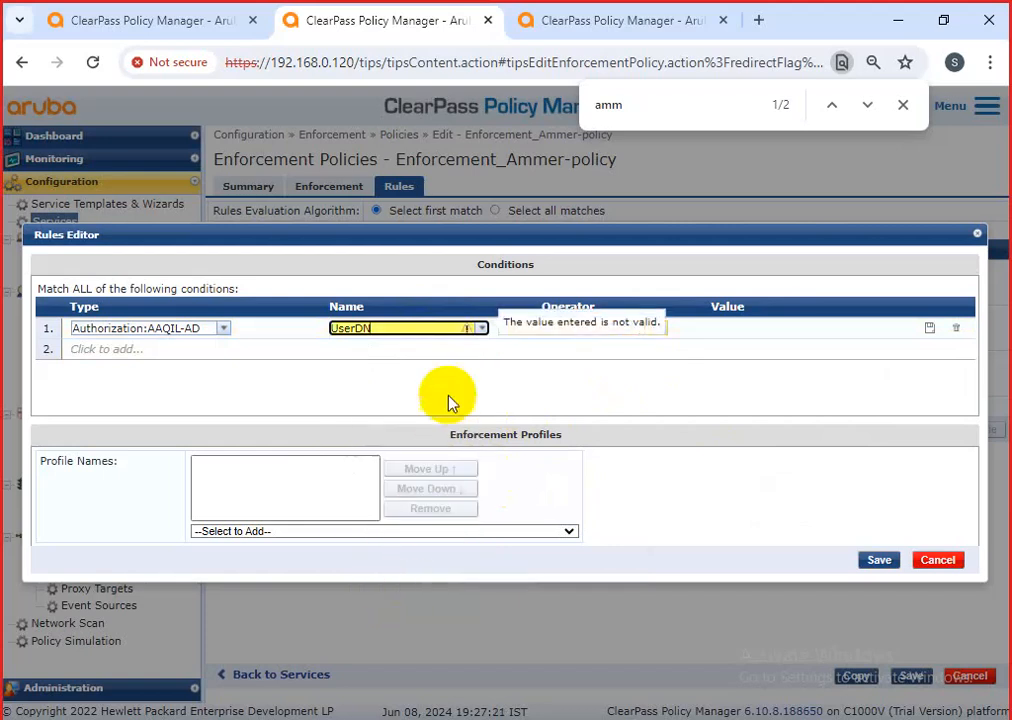
click(481, 329)
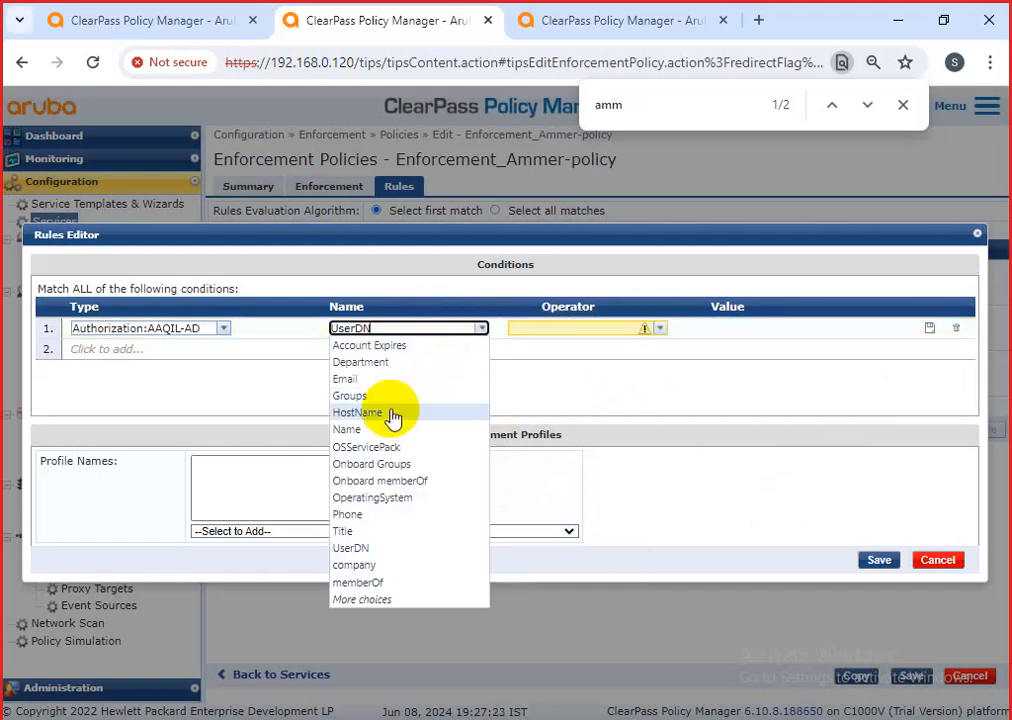
click(386, 346)
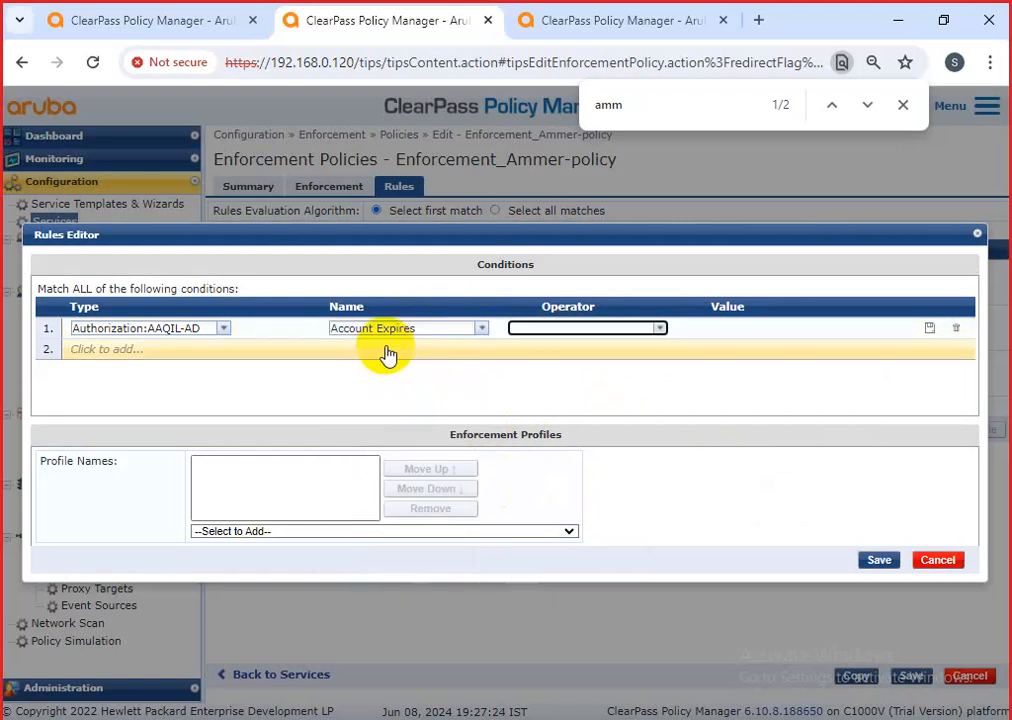
click(655, 330)
click(558, 348)
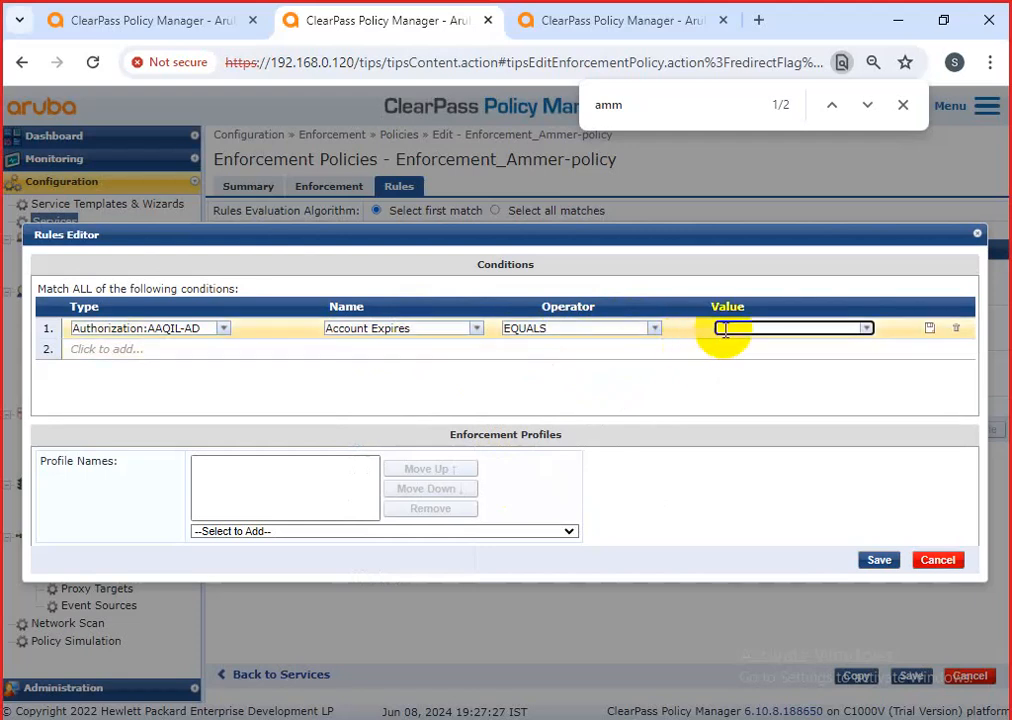
click(865, 328)
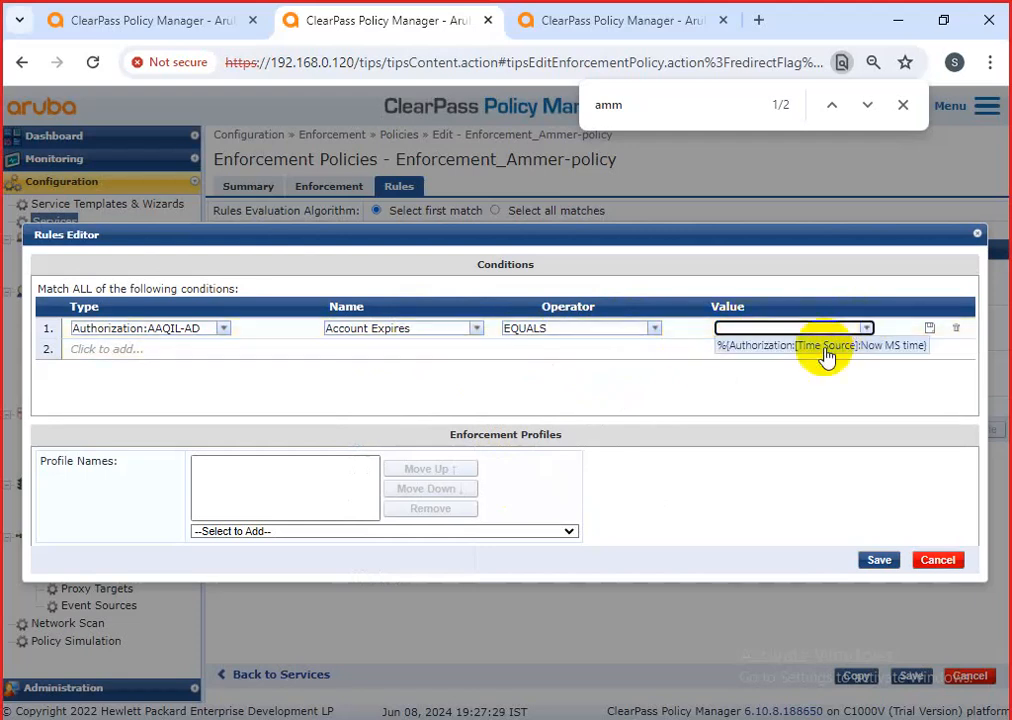
click(826, 350)
click(224, 332)
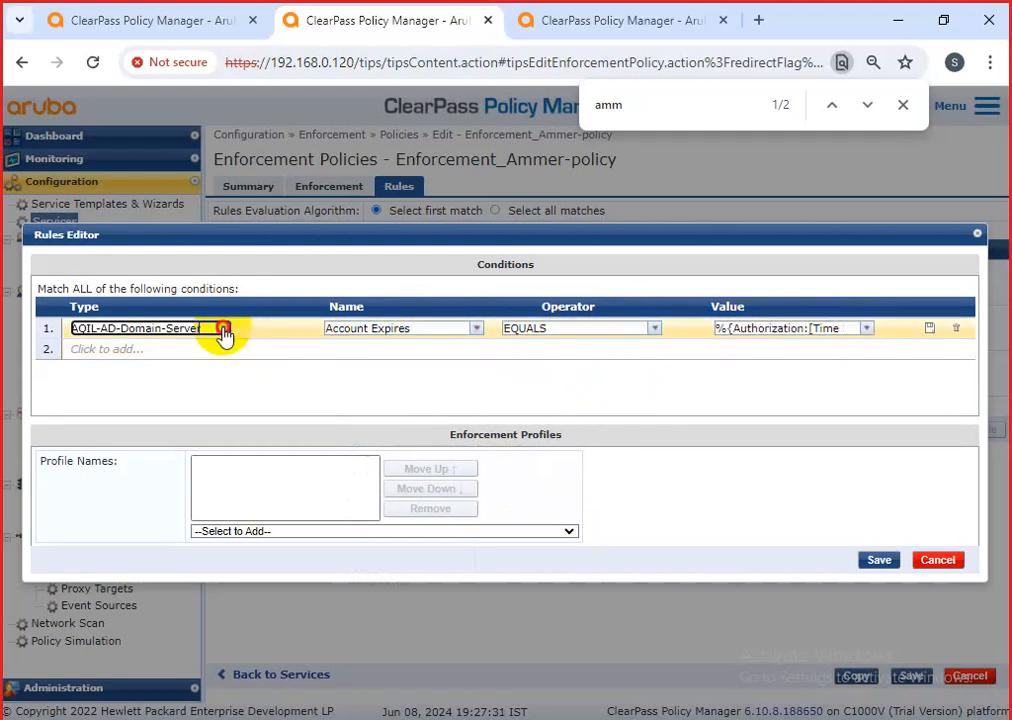
click(224, 332)
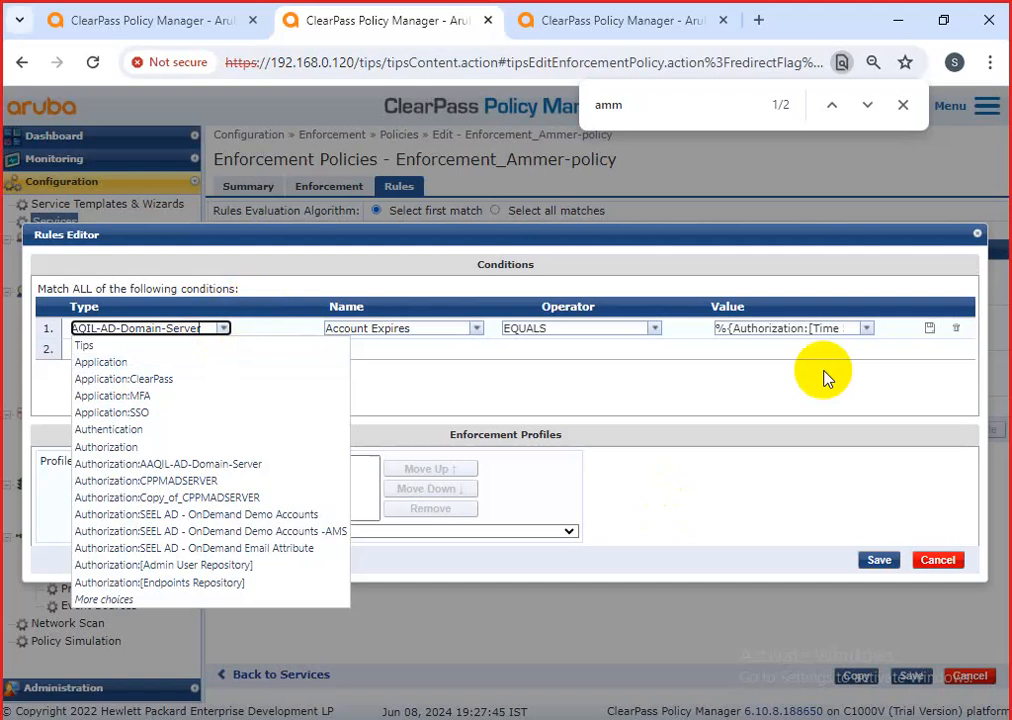
click(657, 394)
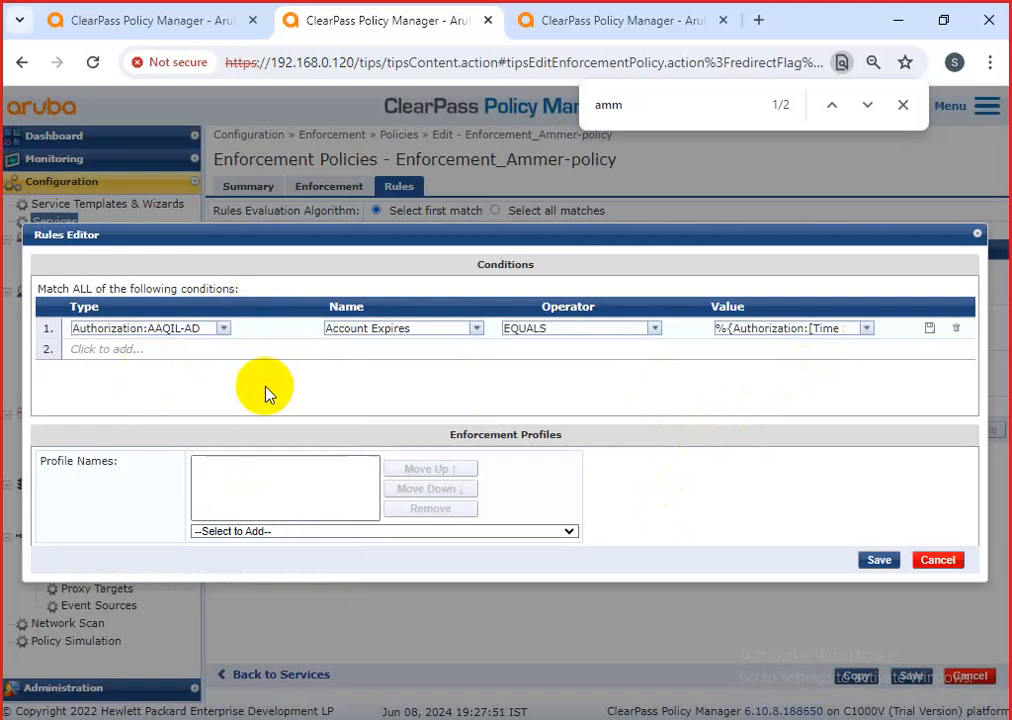
Browse the condition types, trying Host and then Date for the first condition.
click(232, 337)
click(228, 337)
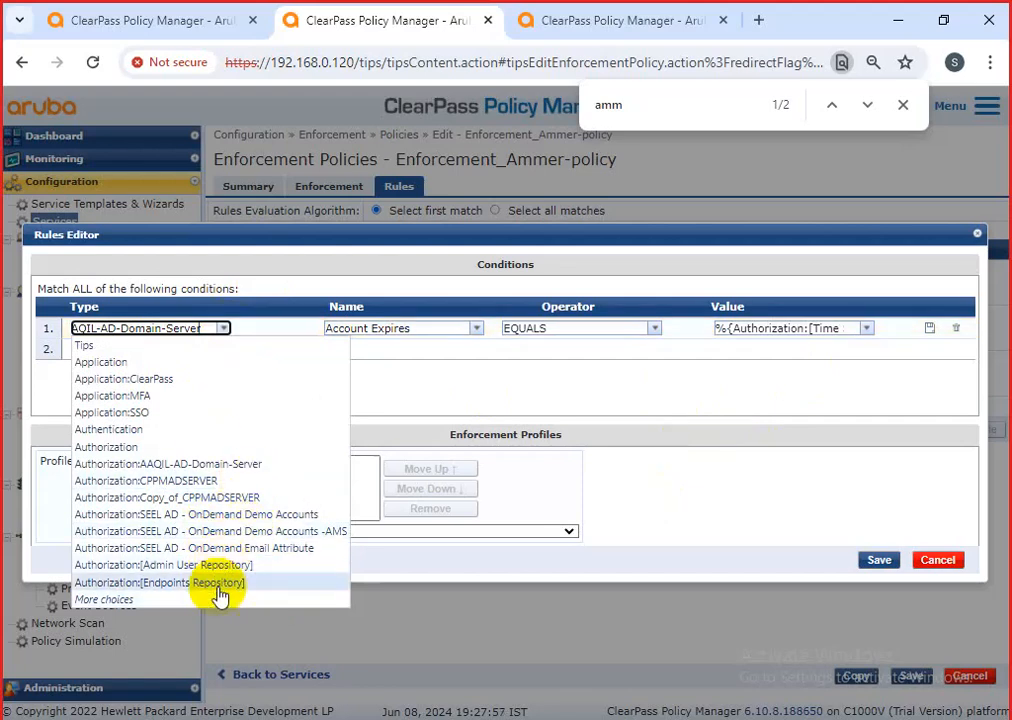
click(148, 600)
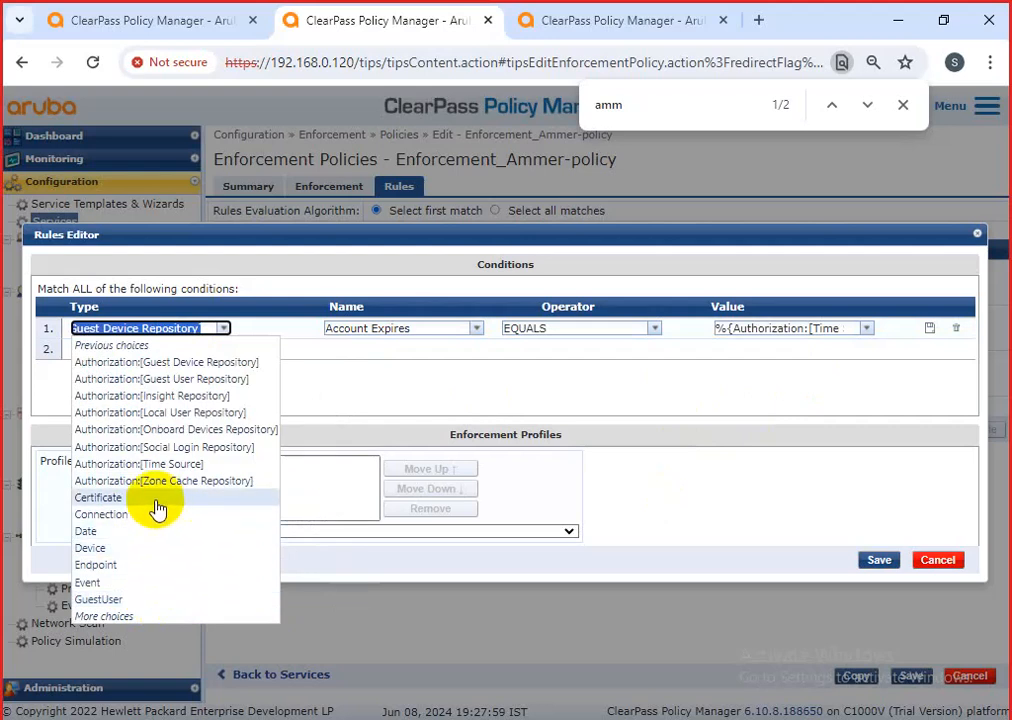
click(153, 616)
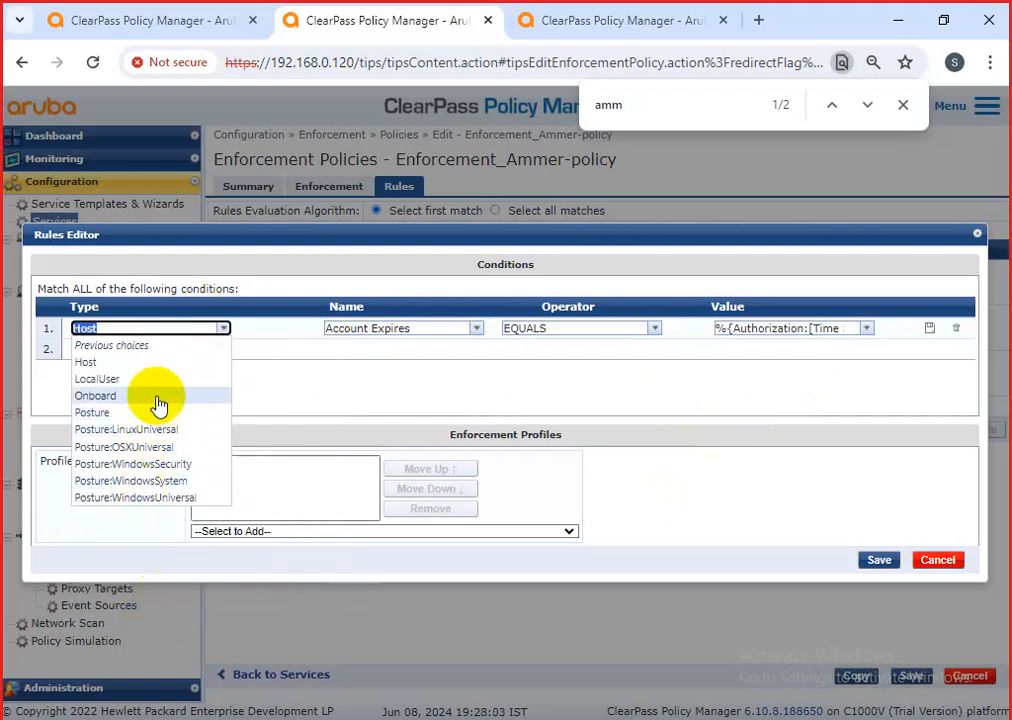
click(298, 384)
click(217, 331)
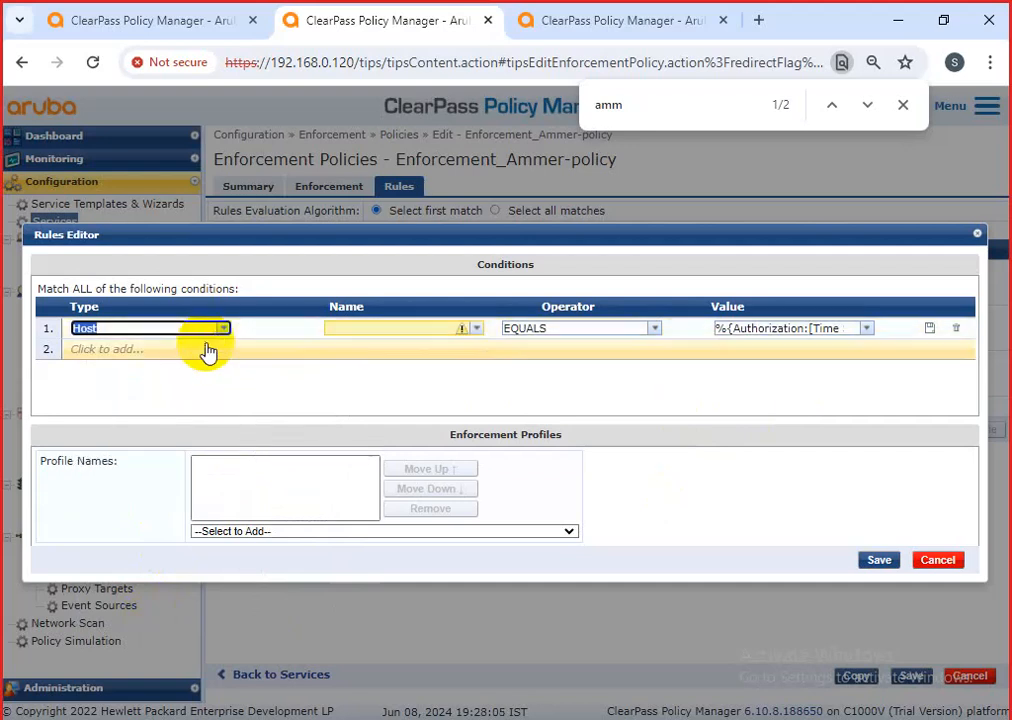
click(221, 331)
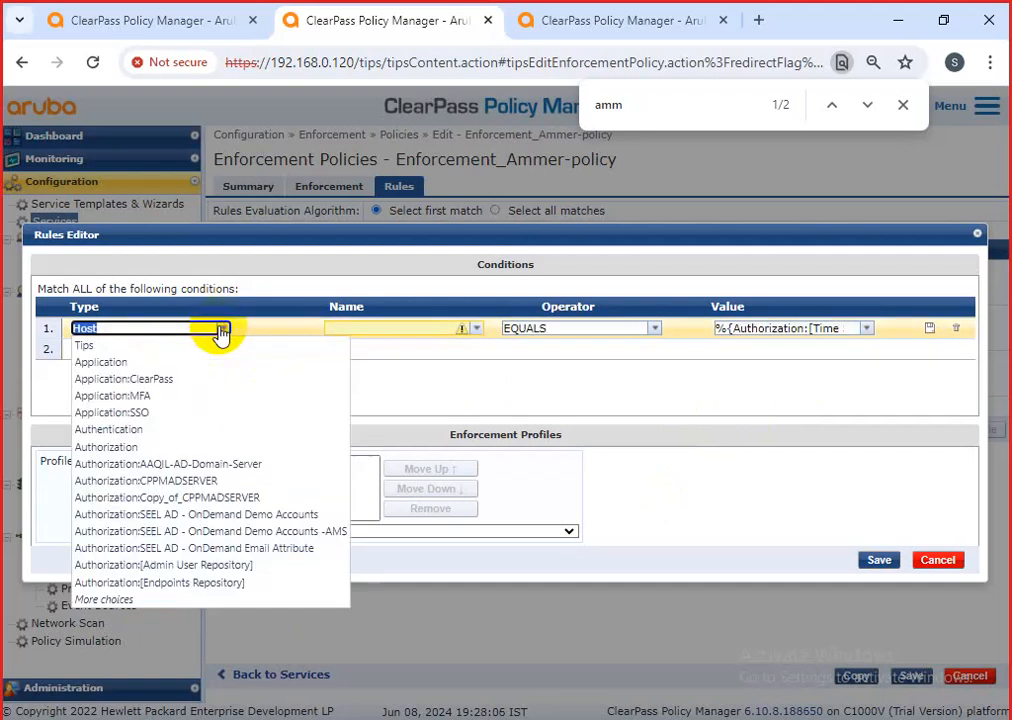
click(136, 603)
click(133, 530)
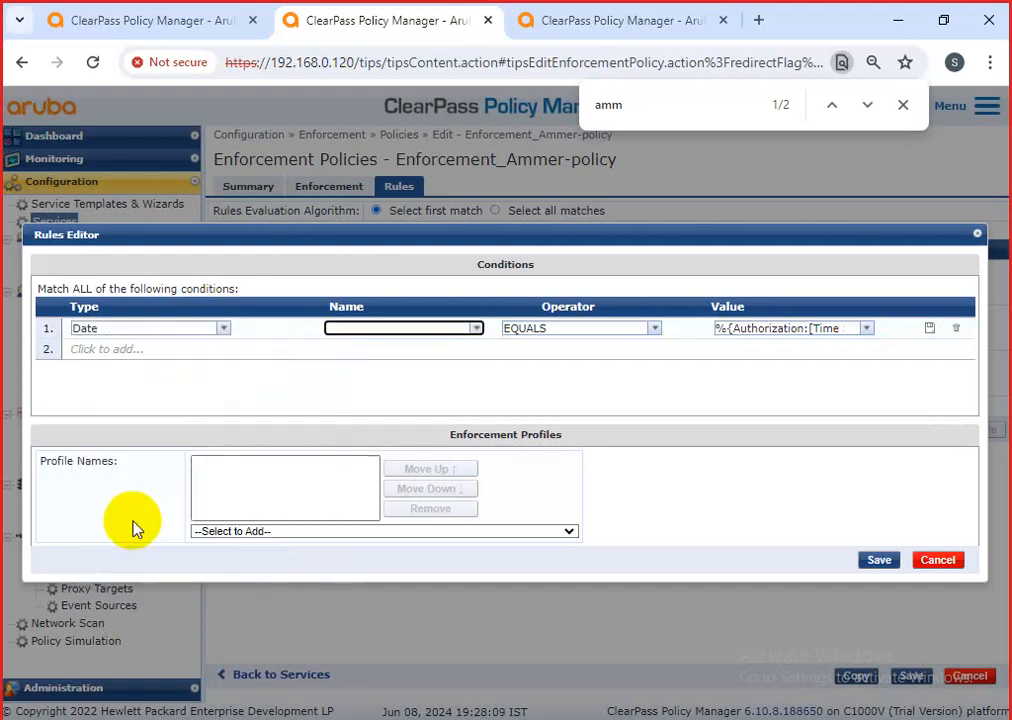
click(224, 331)
click(224, 331)
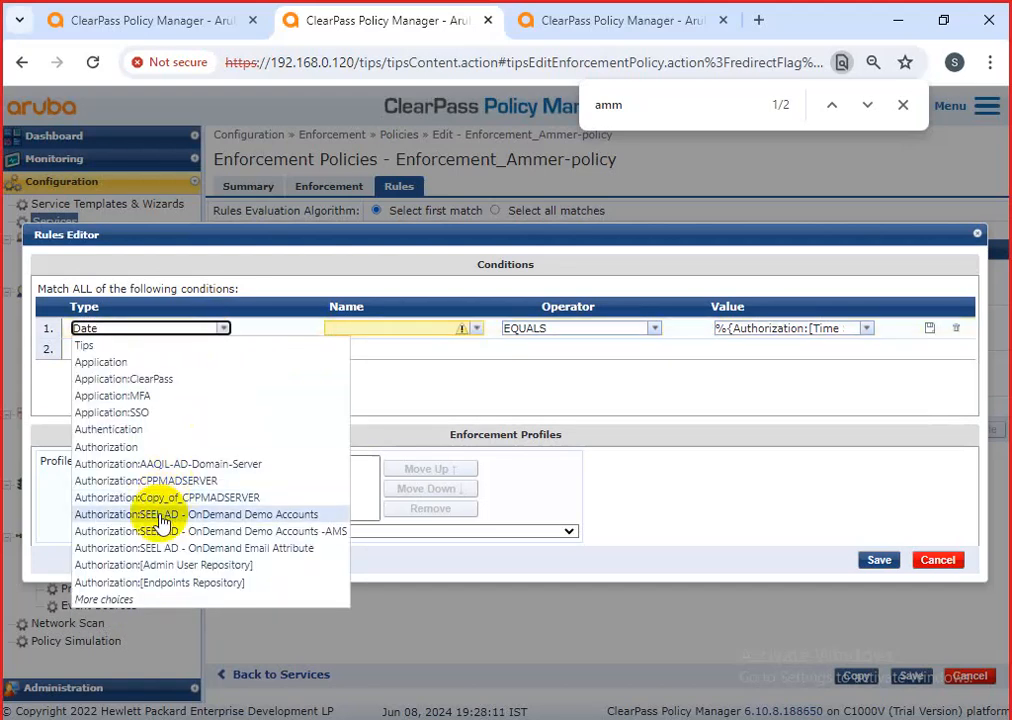
click(140, 601)
Set the rule condition to Connection Client-Mac-Address BELONGS_TO_GROUP New-testing PC.
click(138, 515)
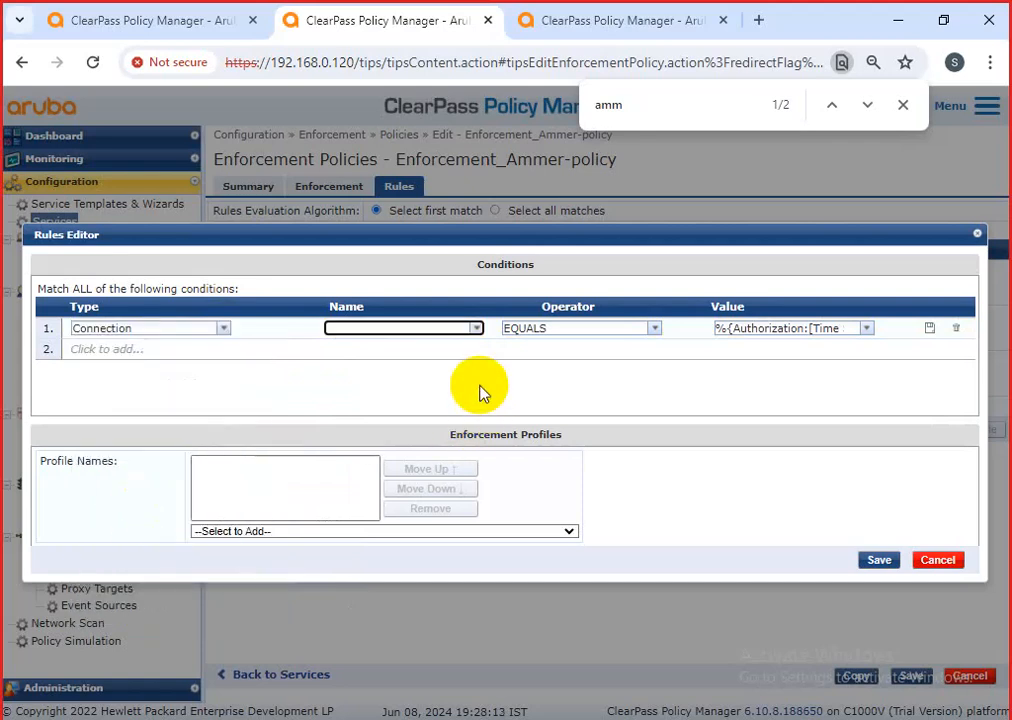
click(478, 332)
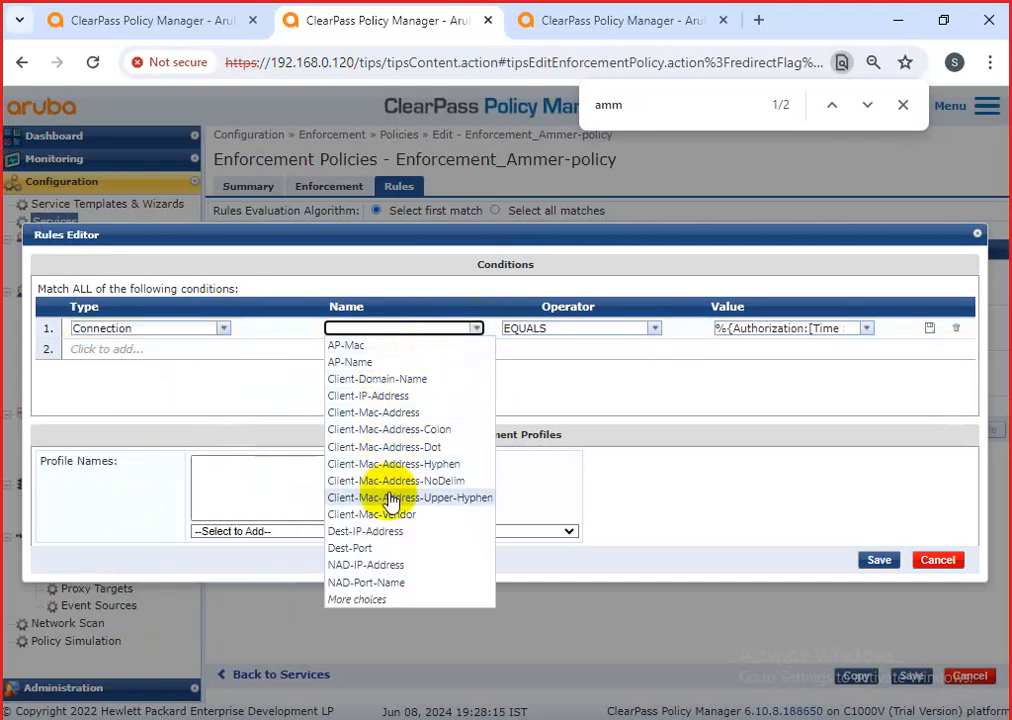
click(388, 412)
click(664, 331)
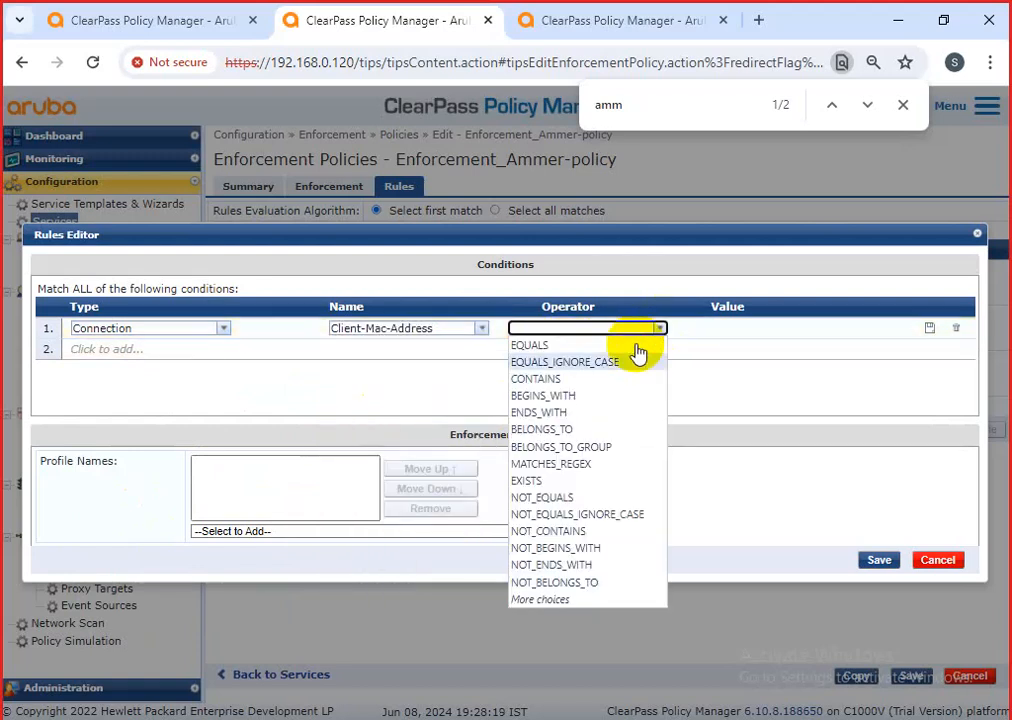
click(591, 447)
click(864, 331)
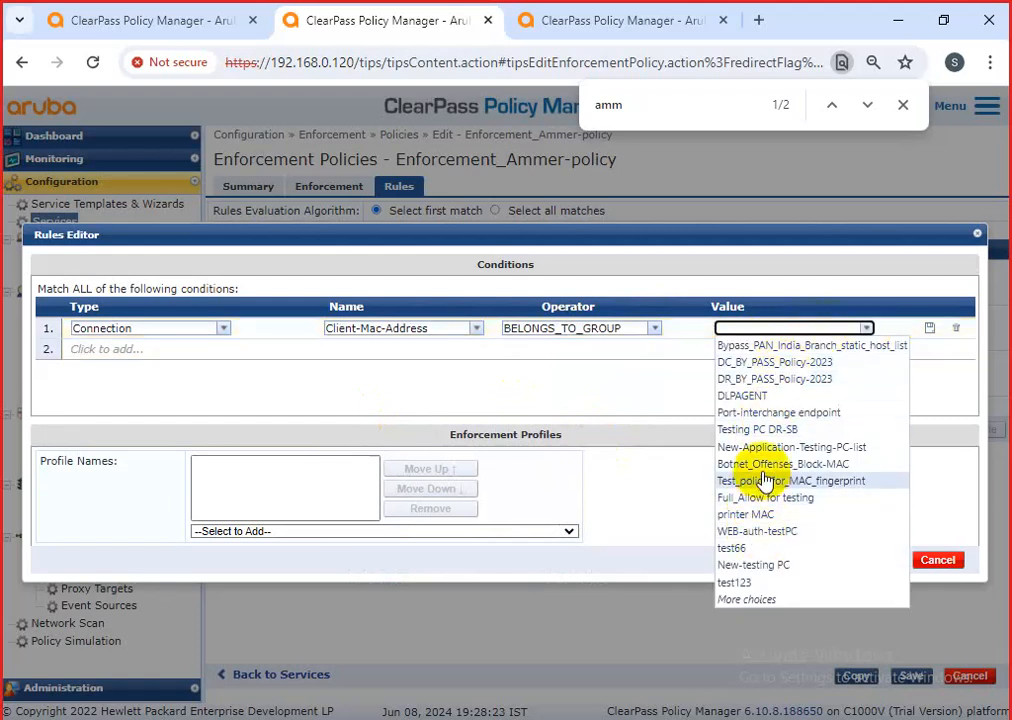
click(765, 565)
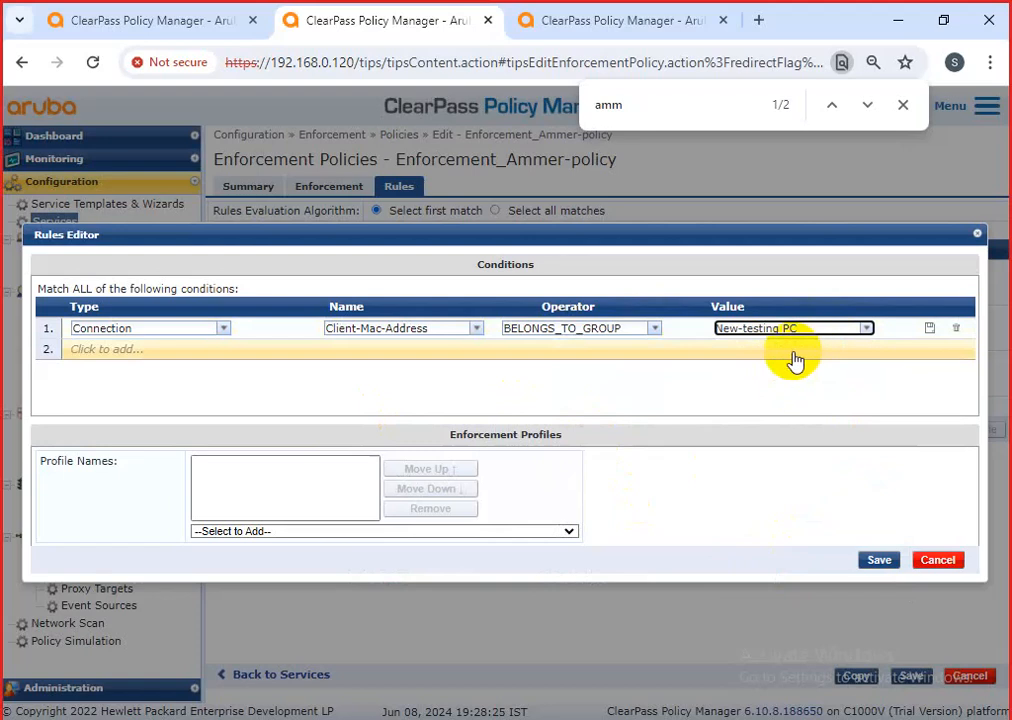
click(867, 330)
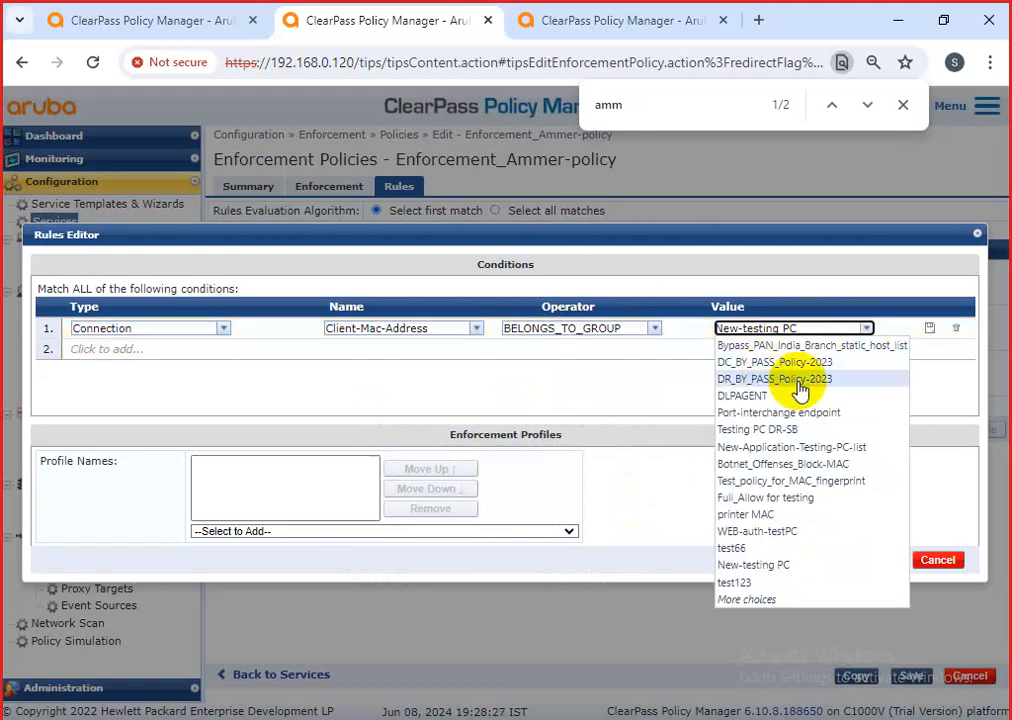
click(655, 386)
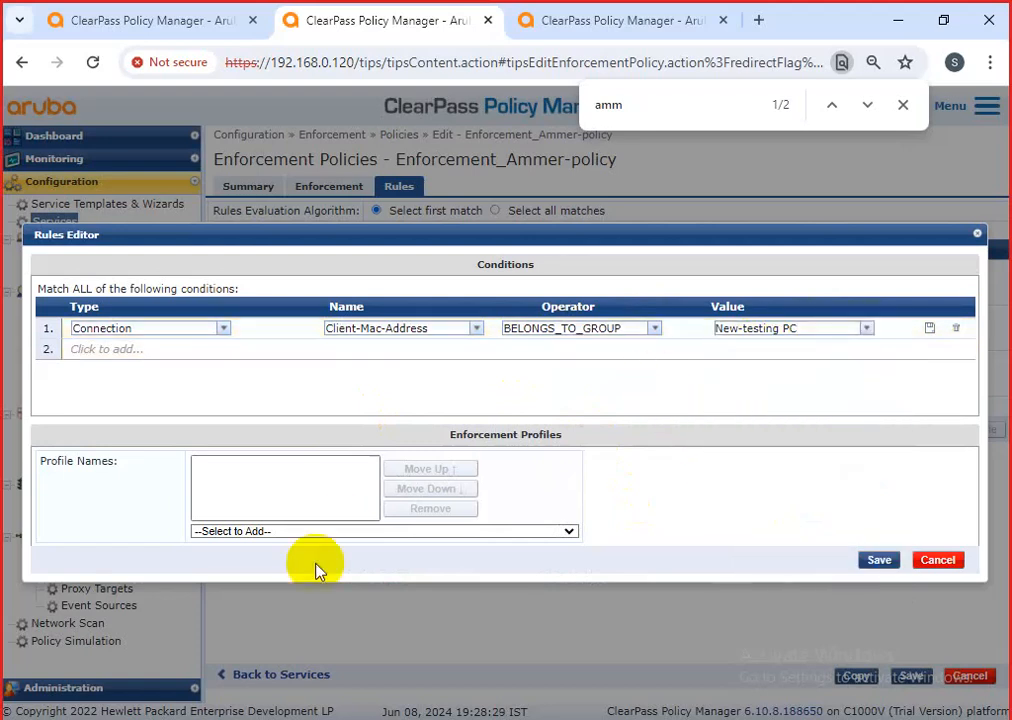
Add the [RADIUS] [Deny Access Profile] enforcement profile and save the rule.
click(335, 538)
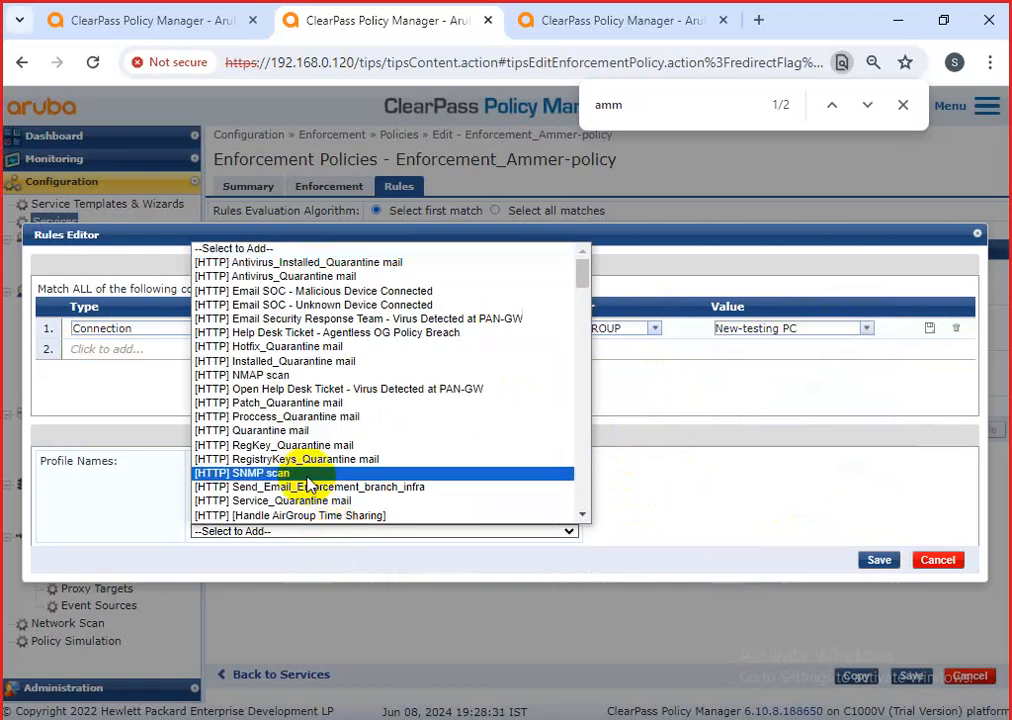
scroll(307, 483, down, 10)
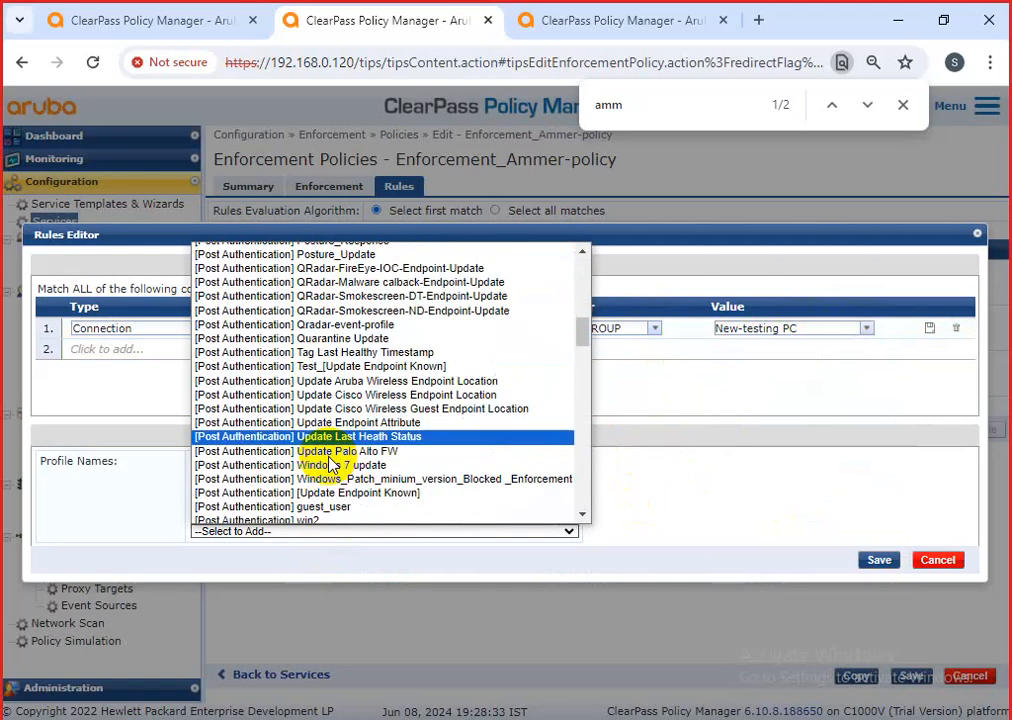
scroll(333, 475, down, 3)
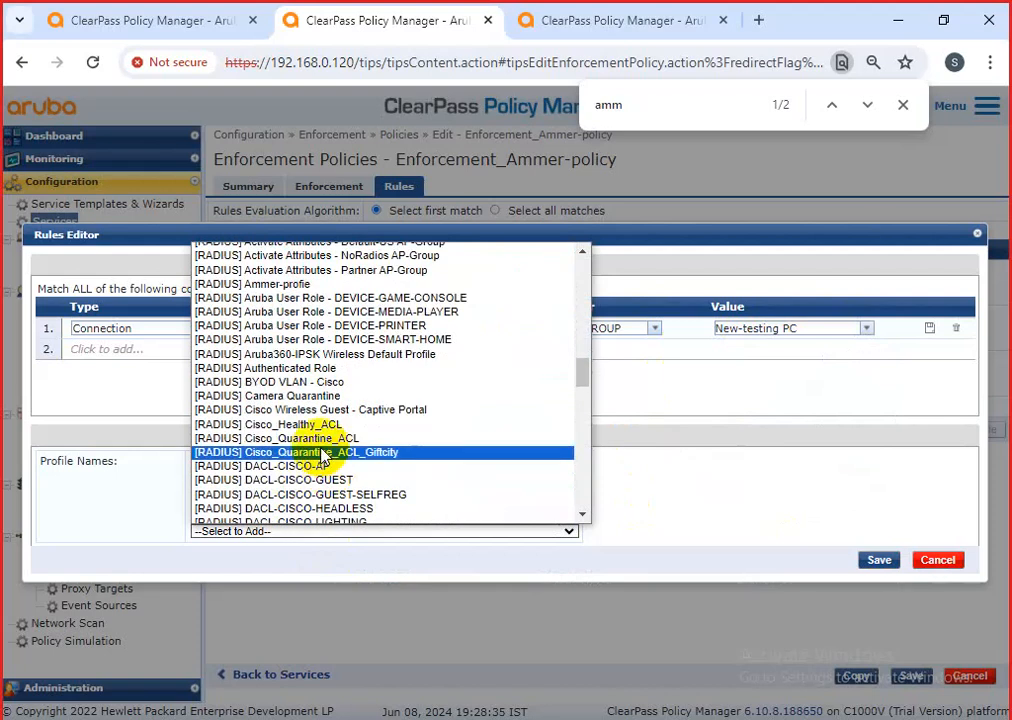
scroll(325, 455, down, 5)
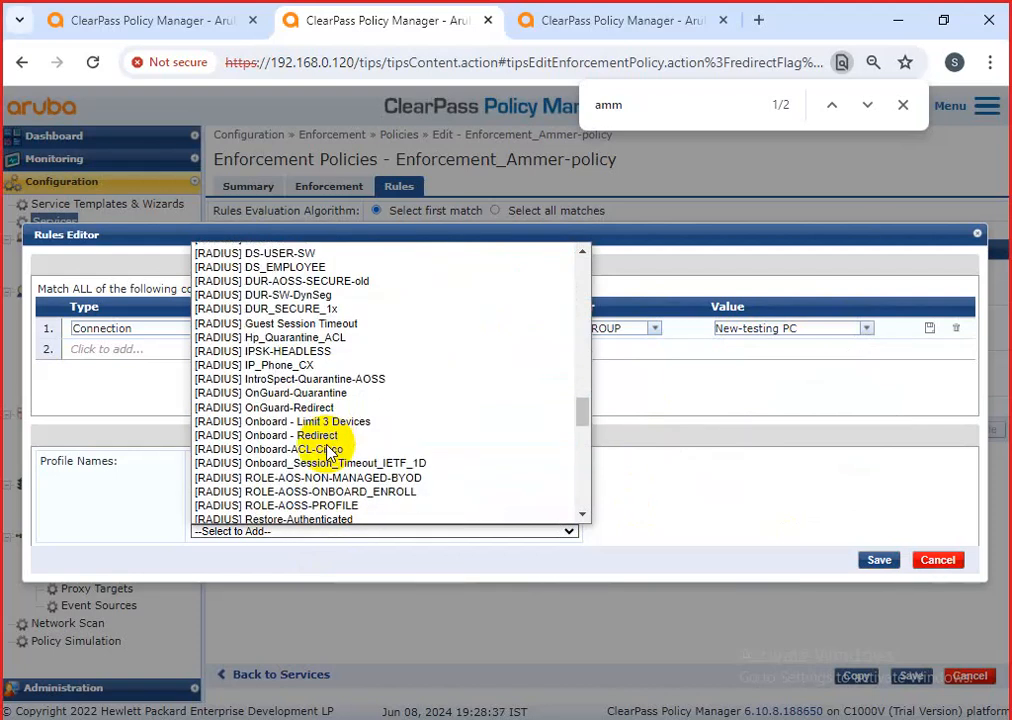
scroll(328, 452, down, 5)
scroll(328, 452, down, 10)
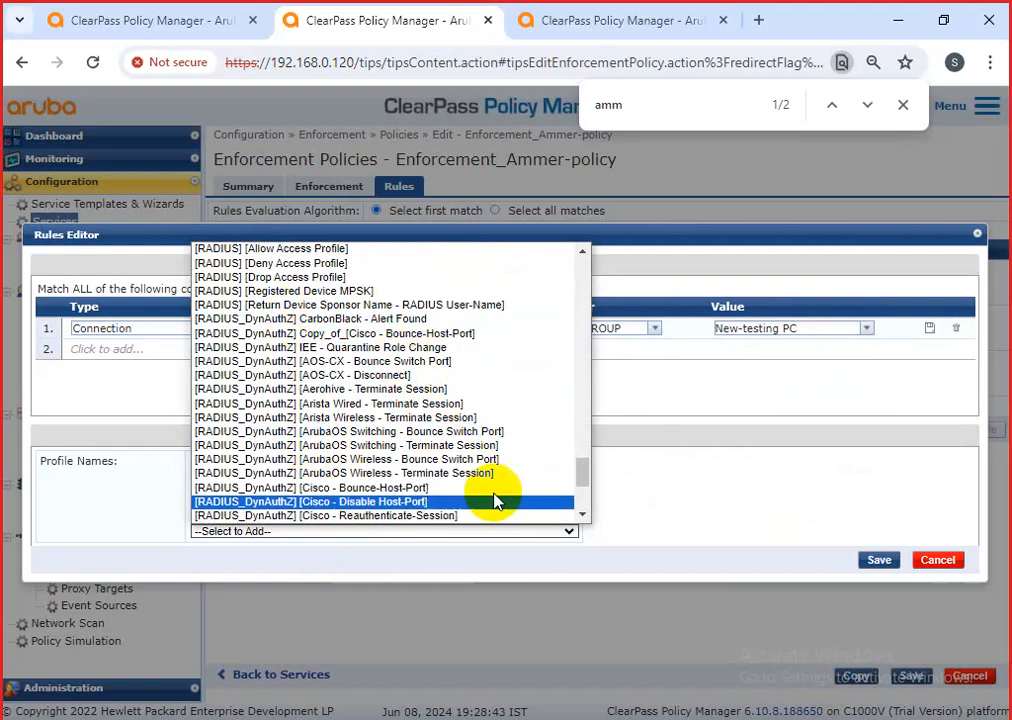
scroll(582, 470, up, 3)
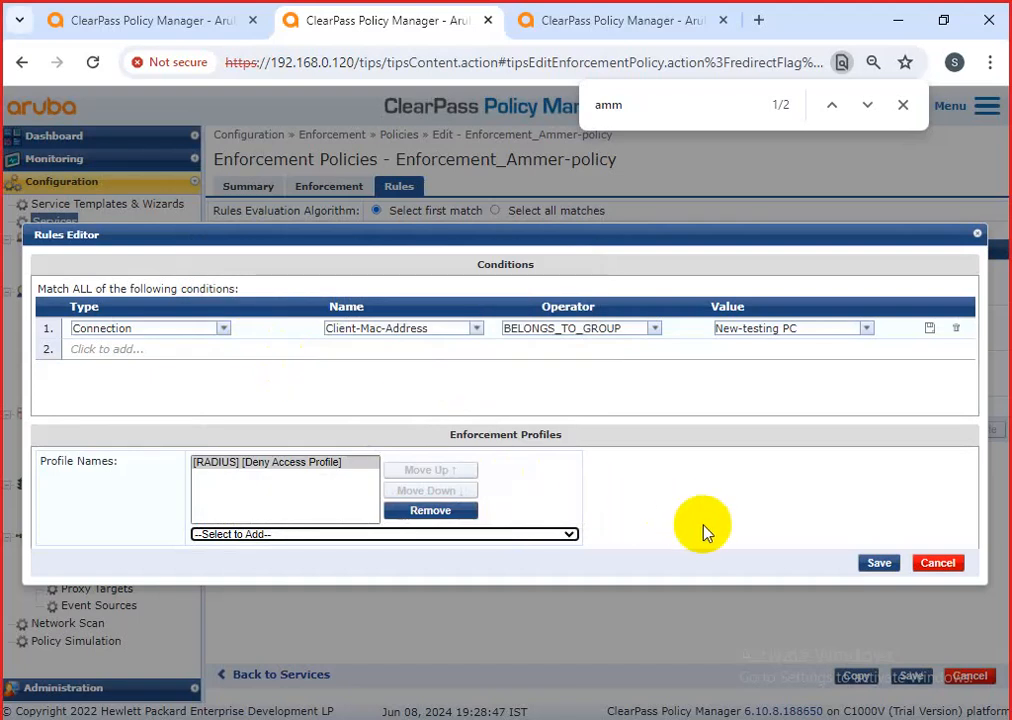
click(877, 564)
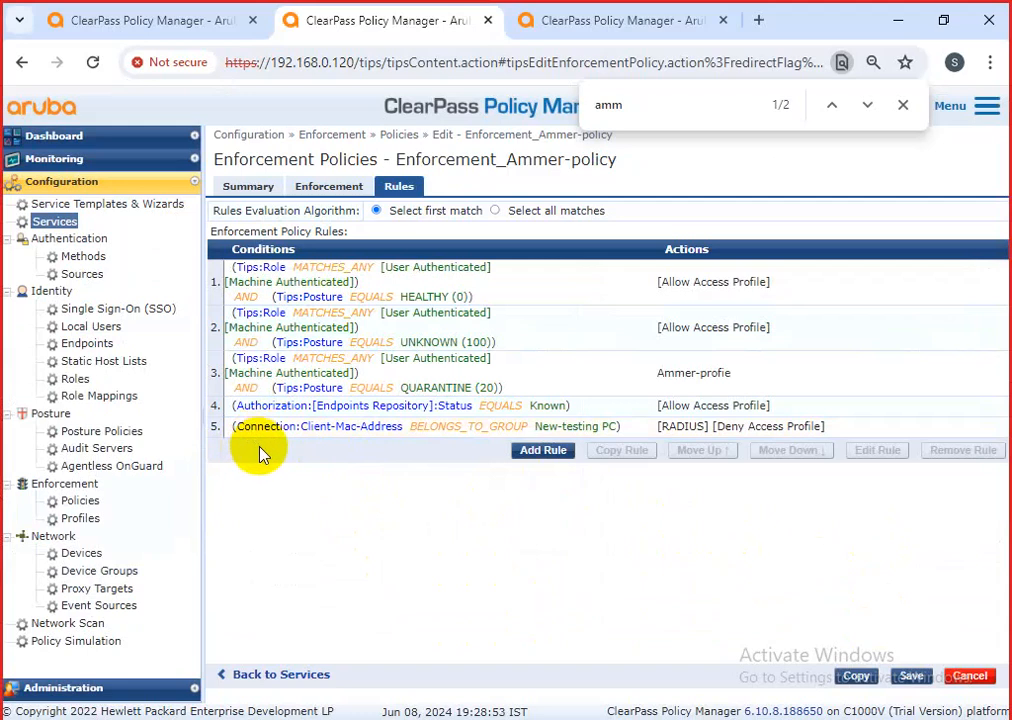
Move rule 5 (New-testing PC deny) to the top of the rules list and edit it.
click(411, 427)
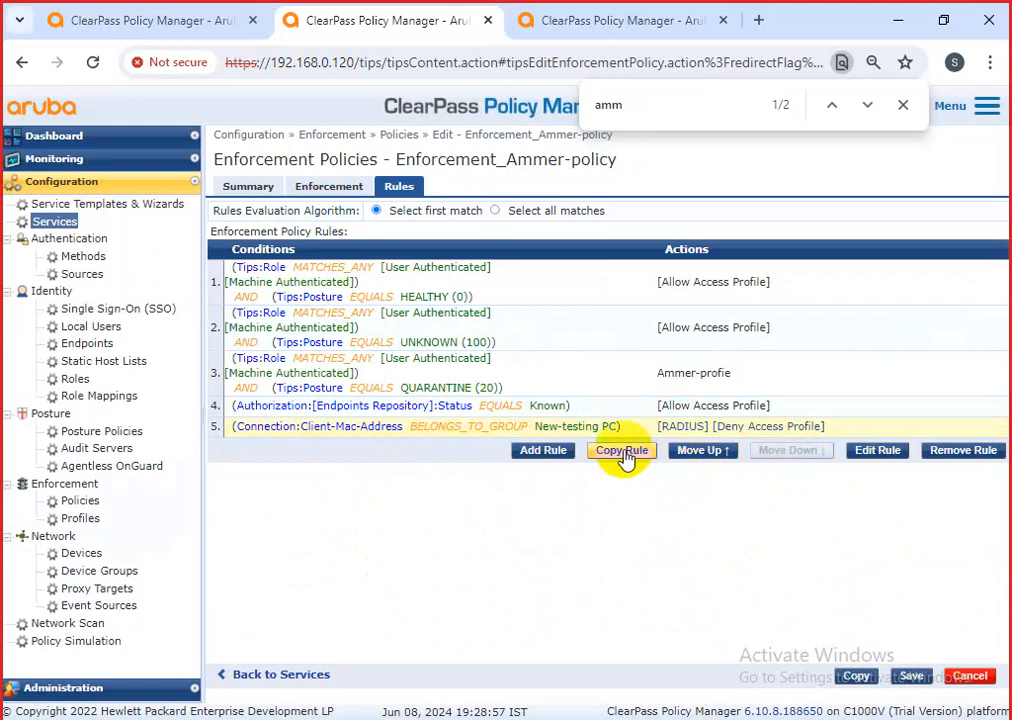
double_click(697, 451)
double_click(697, 451)
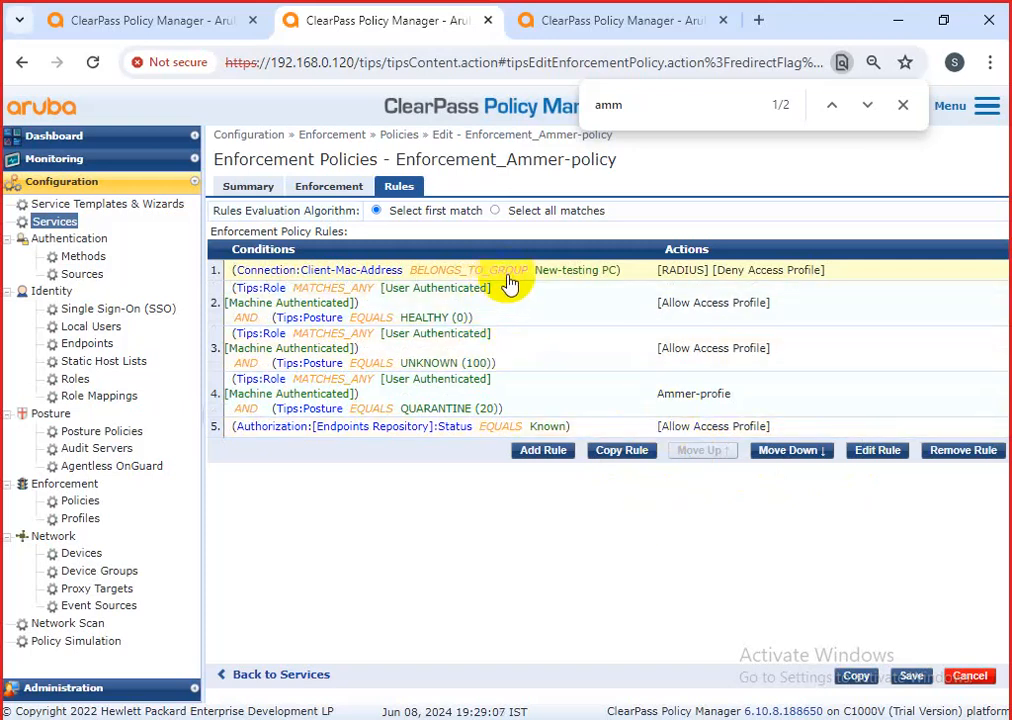
drag(845, 271, 233, 274)
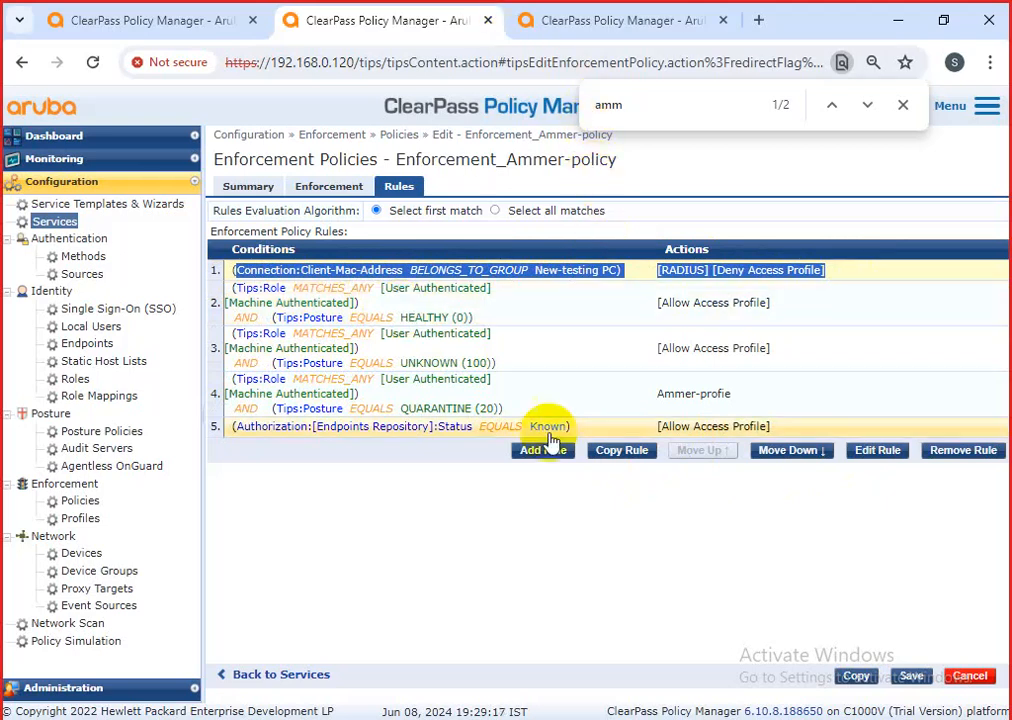
click(570, 276)
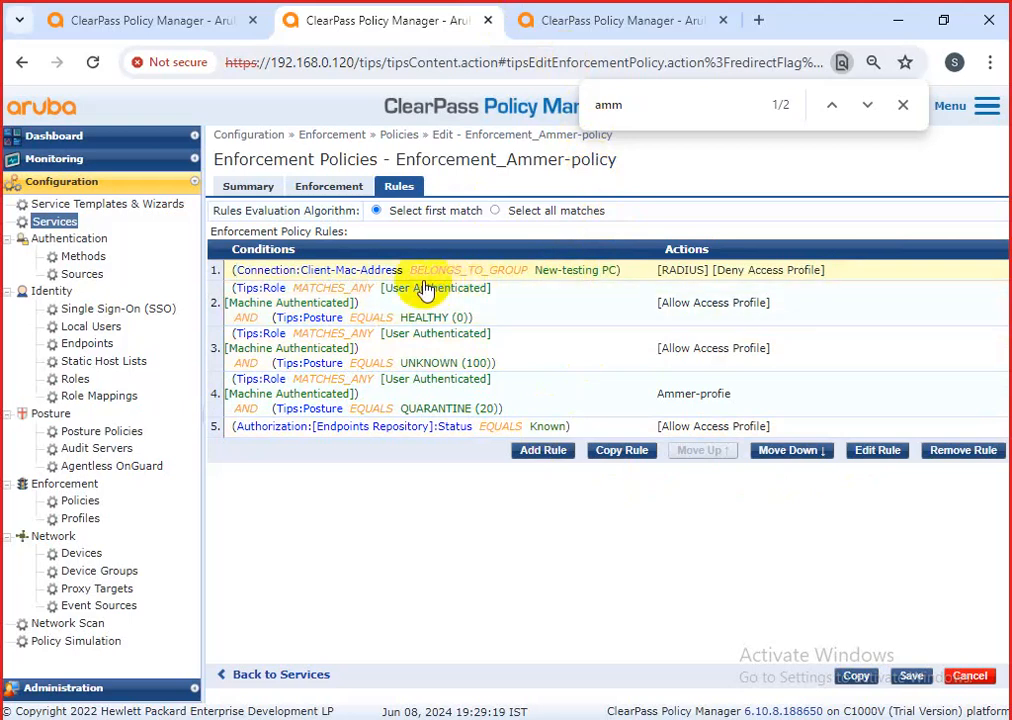
drag(462, 270, 608, 272)
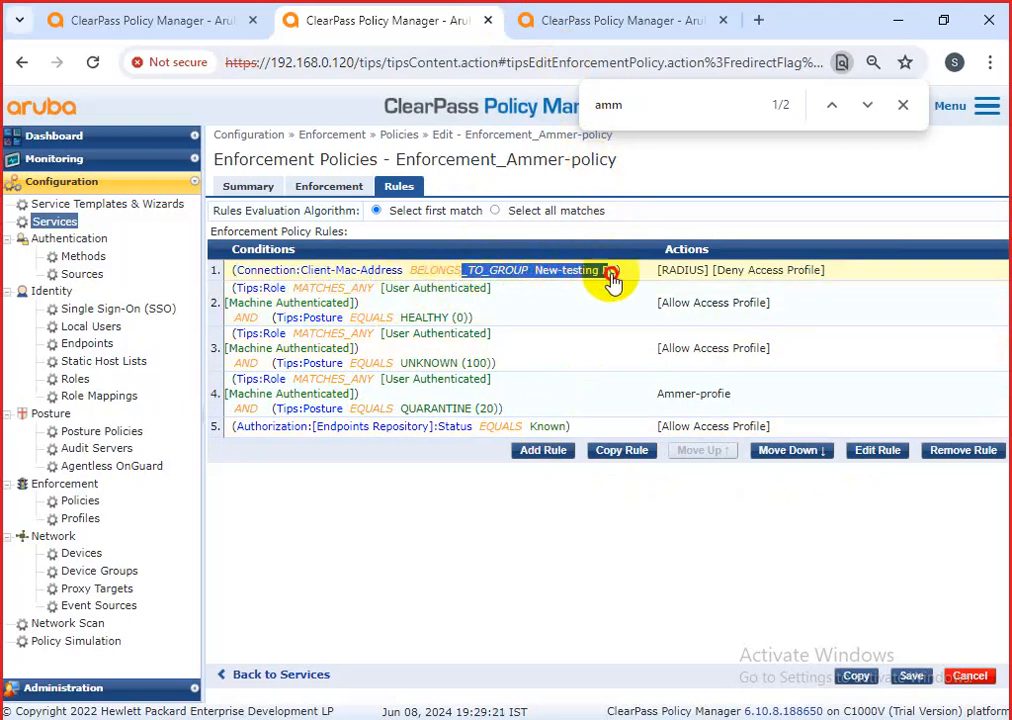
click(875, 451)
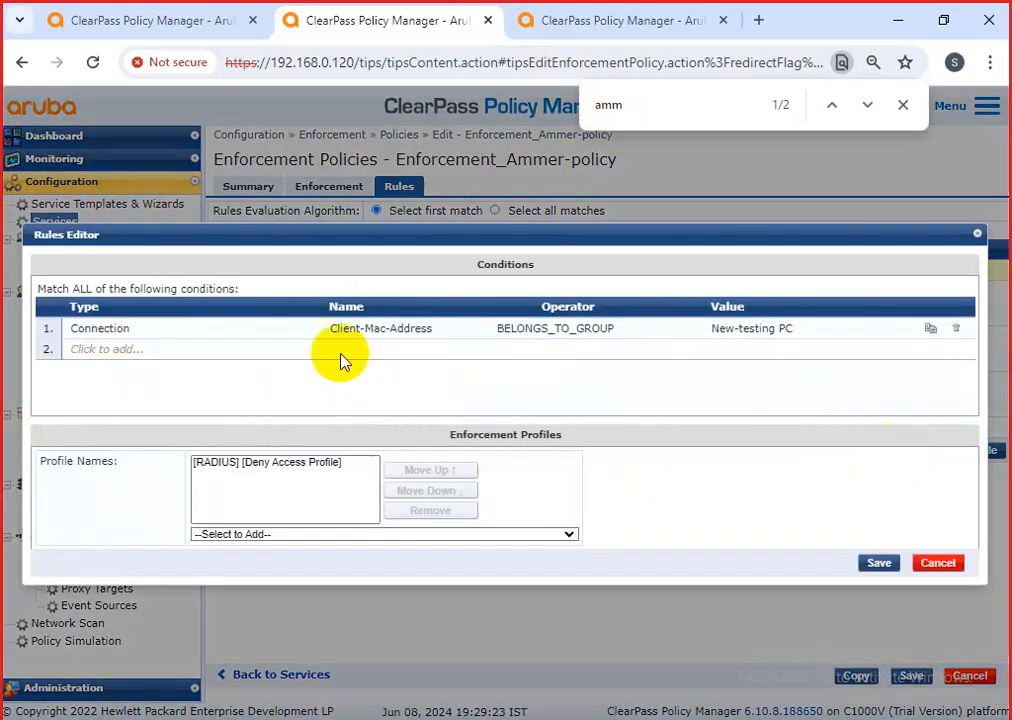
Change the condition name to Protocol, then cancel the Rules Editor without saving.
click(420, 332)
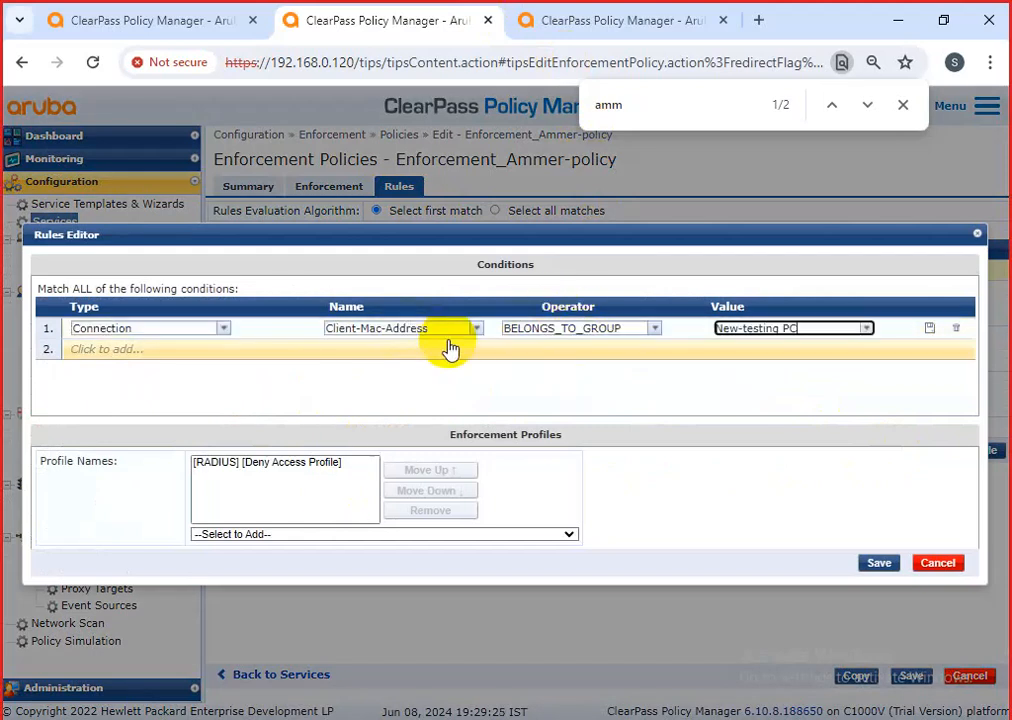
click(474, 332)
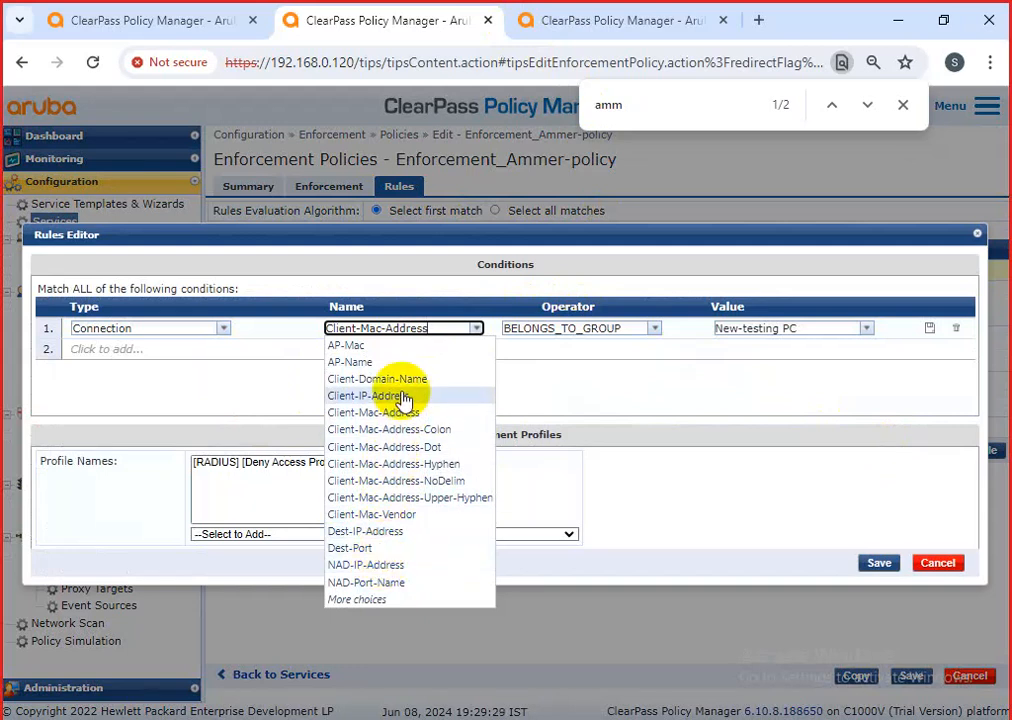
click(375, 599)
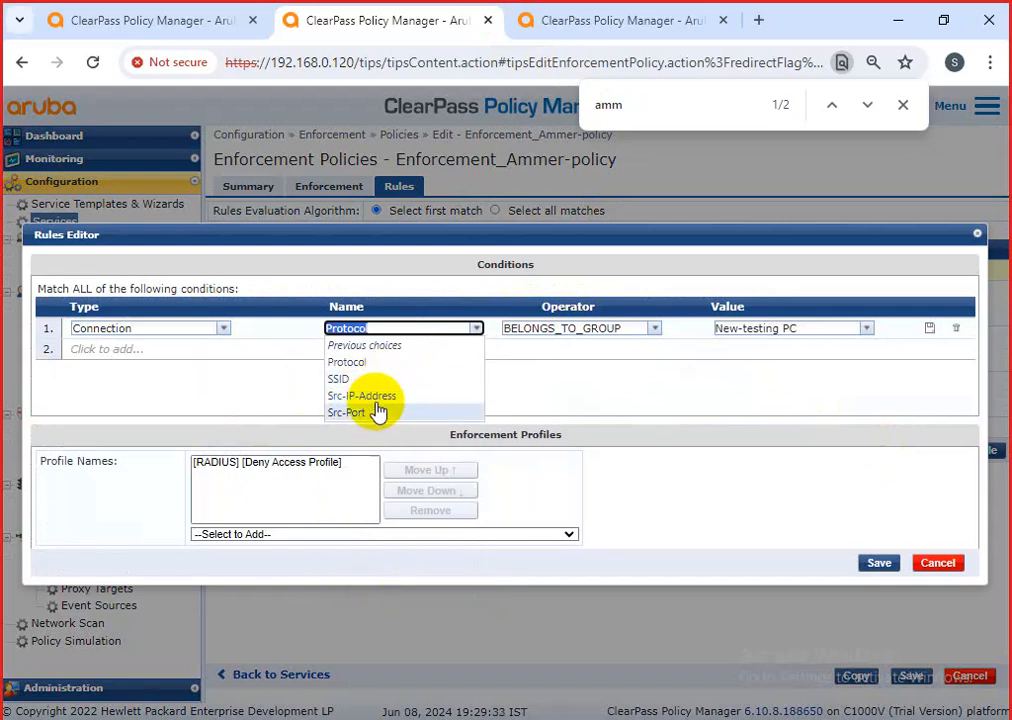
click(421, 364)
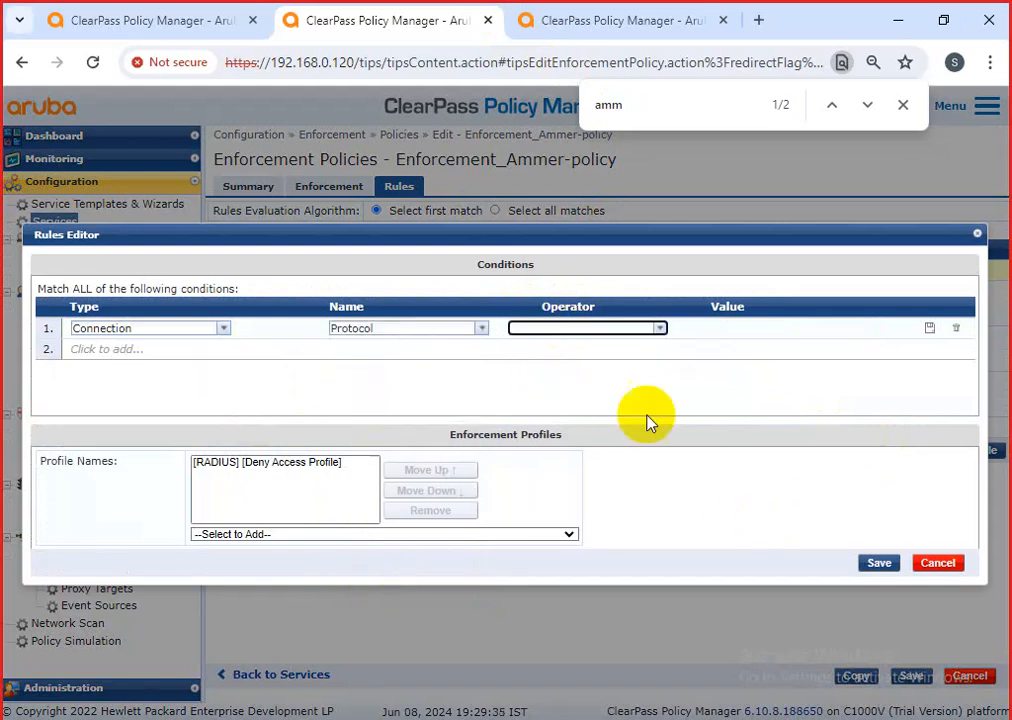
click(932, 563)
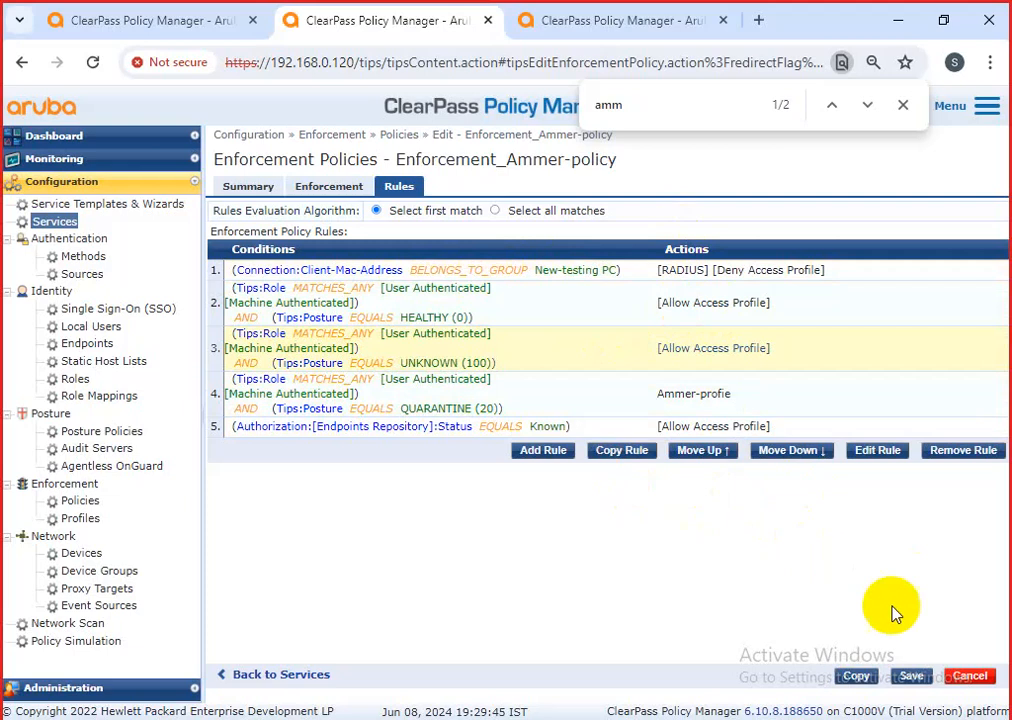
Save Enforcement_Ammer-policy and the AMMAR-dot1x-polciy-2024 service, then reopen the service.
click(911, 677)
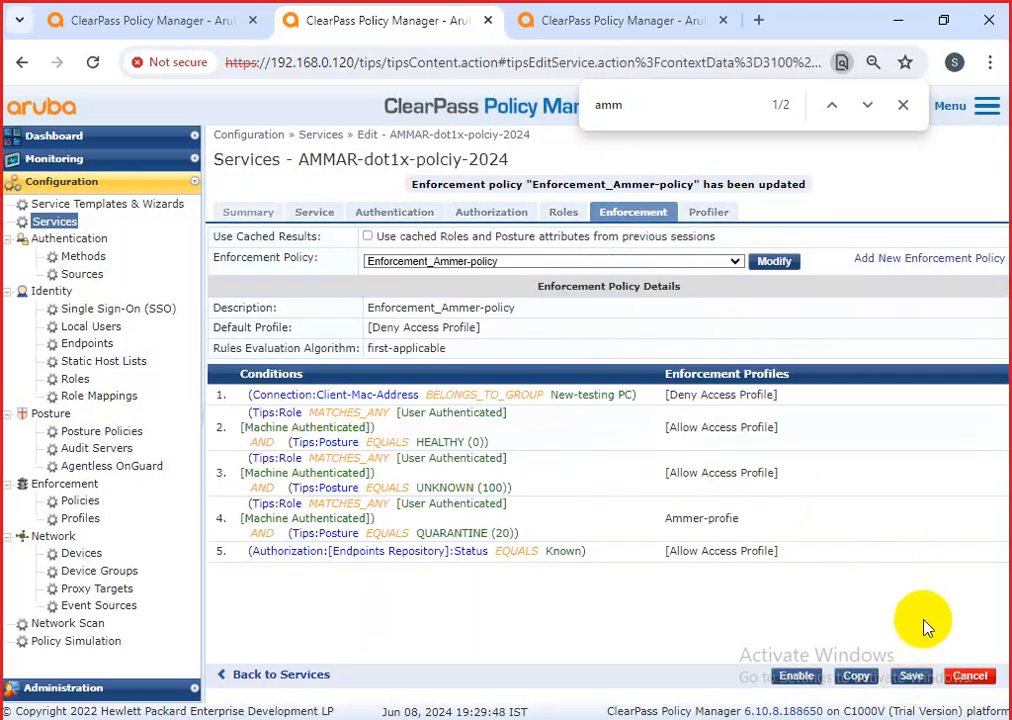
click(911, 678)
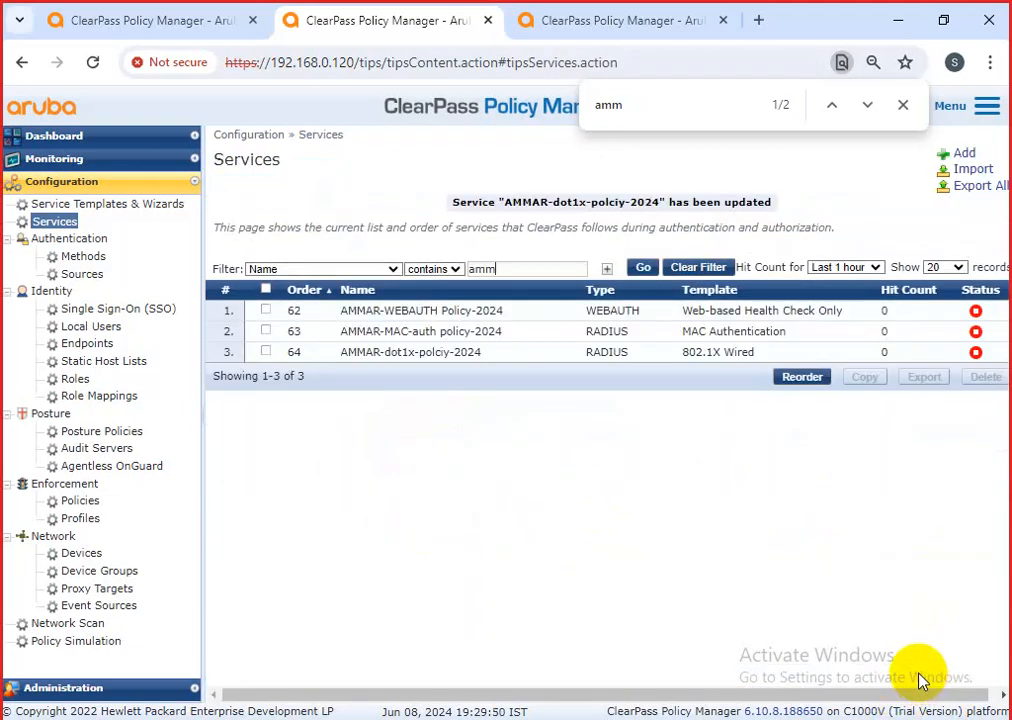
click(436, 353)
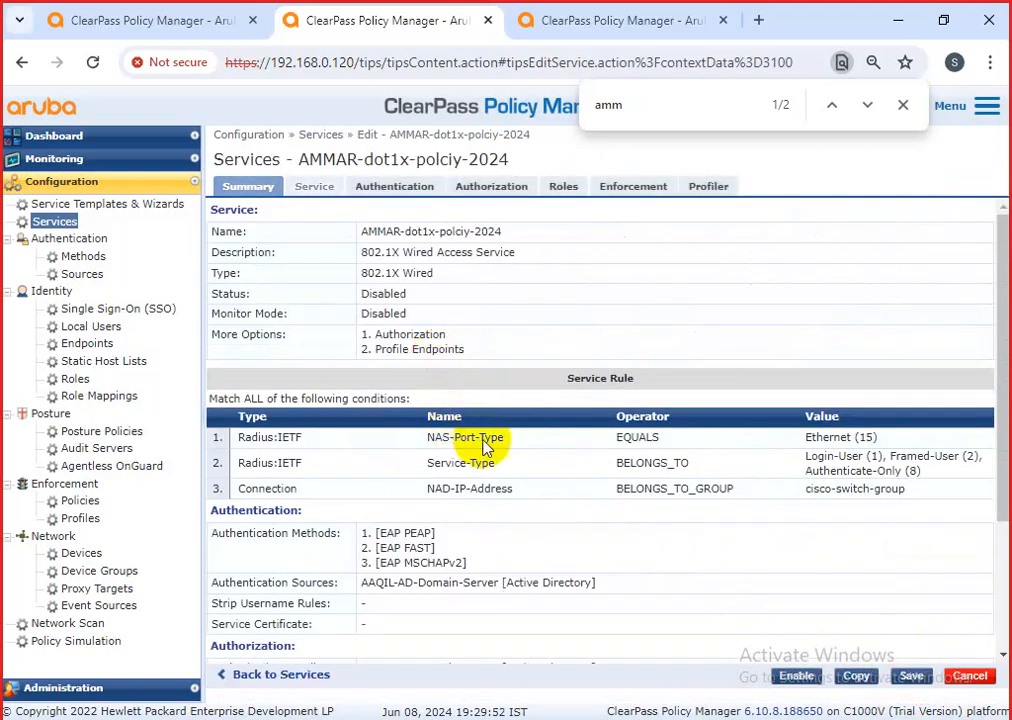
scroll(604, 530, down, 2)
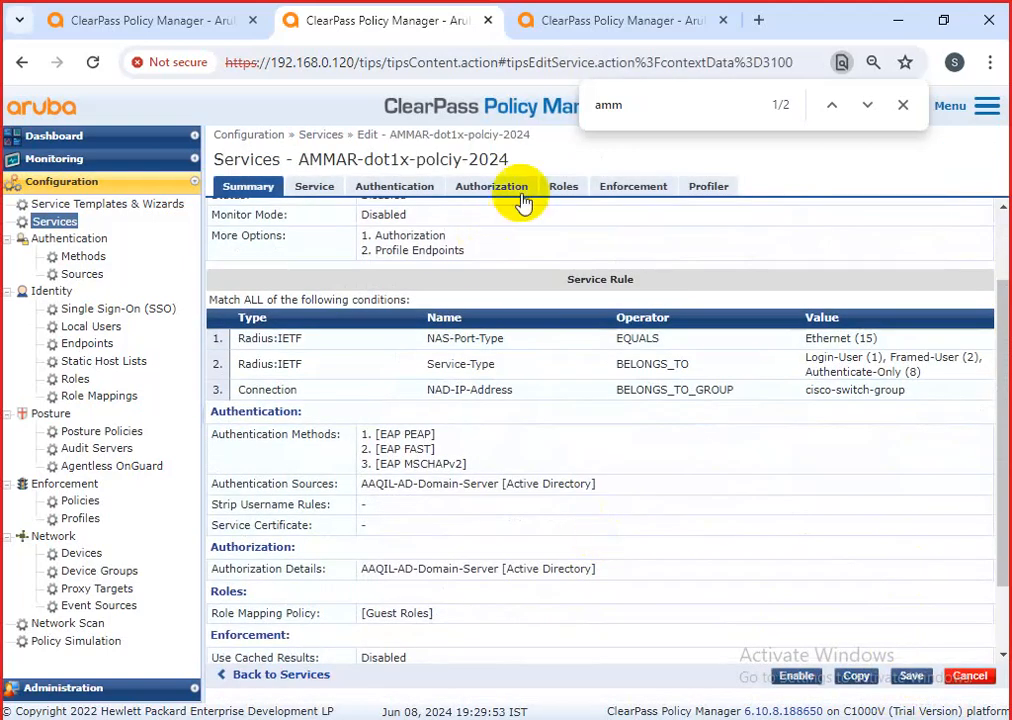
Review the service's enforcement policy and [Guest Roles] mappings, then go to Identity > Roles.
click(627, 187)
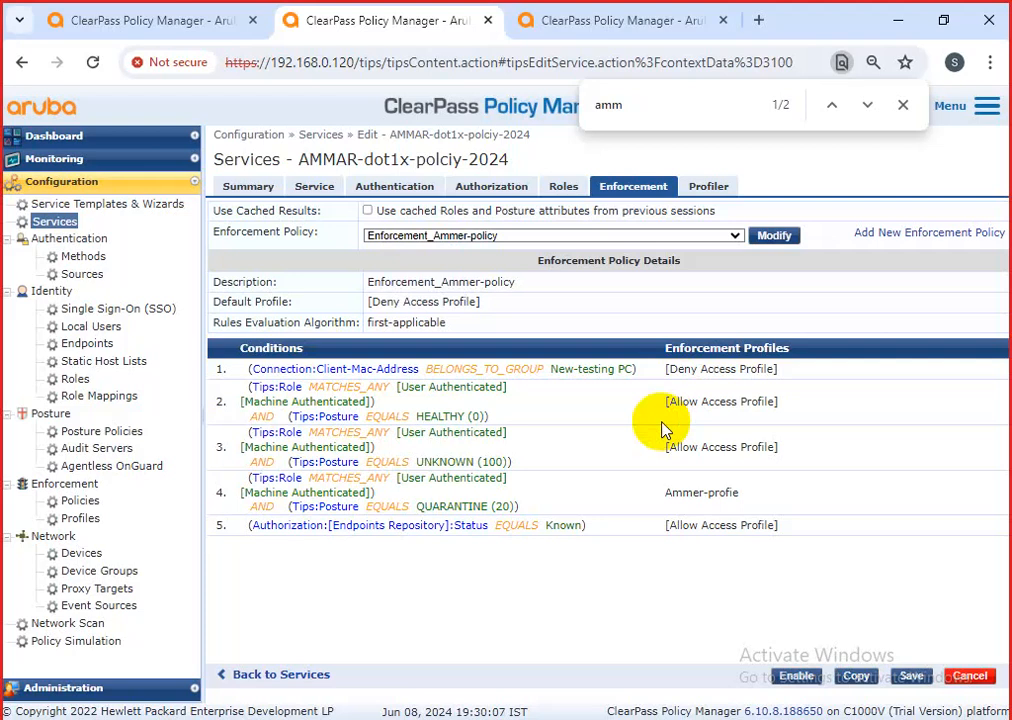
click(561, 186)
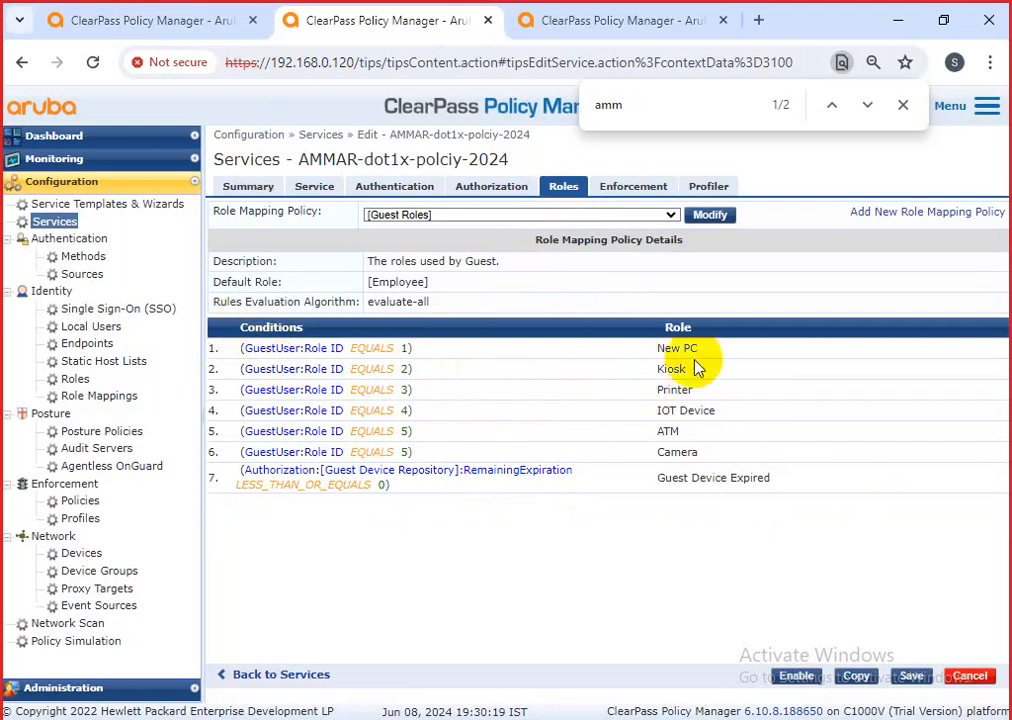
drag(716, 349, 650, 393)
click(704, 393)
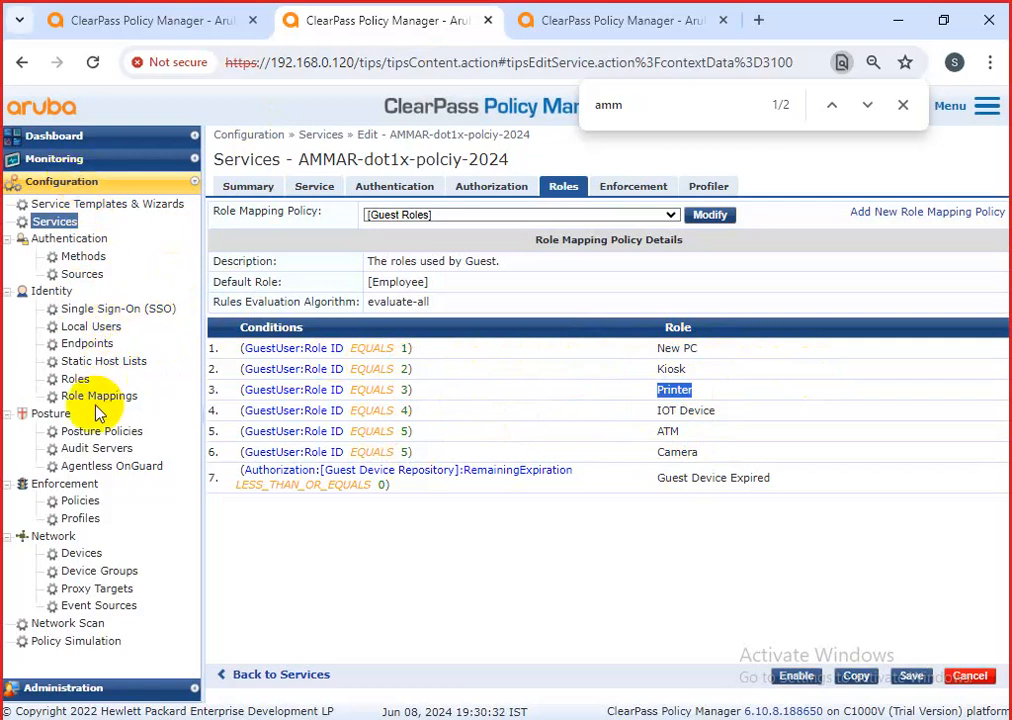
click(77, 379)
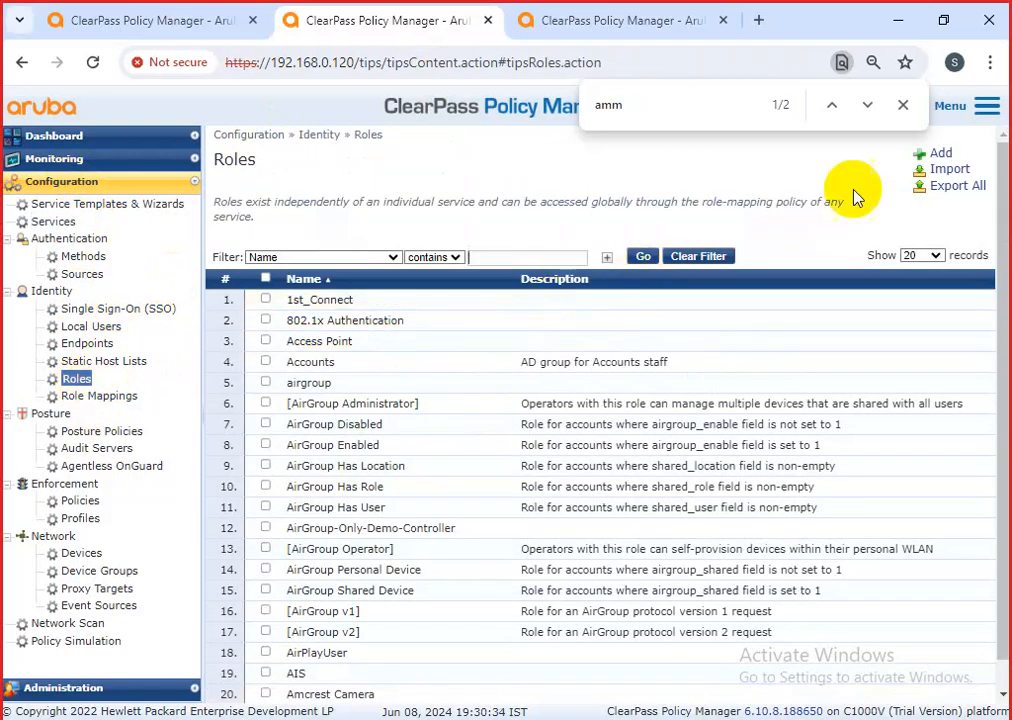
Create the role Printer-Ammer with Printer-Ammer as its description.
click(903, 105)
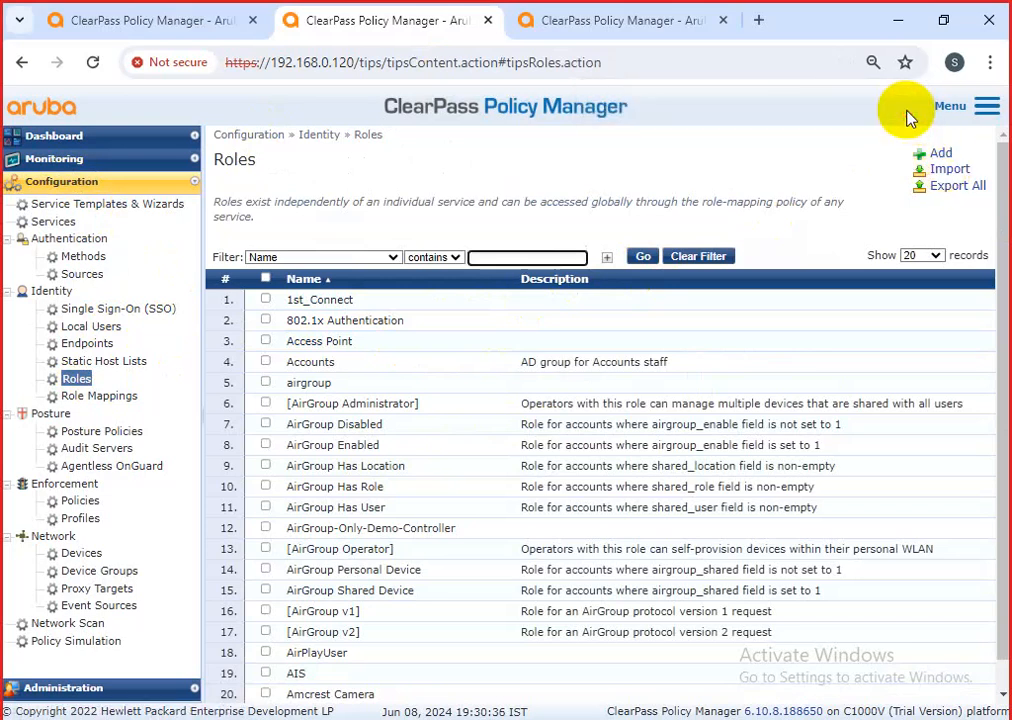
click(940, 156)
click(497, 345)
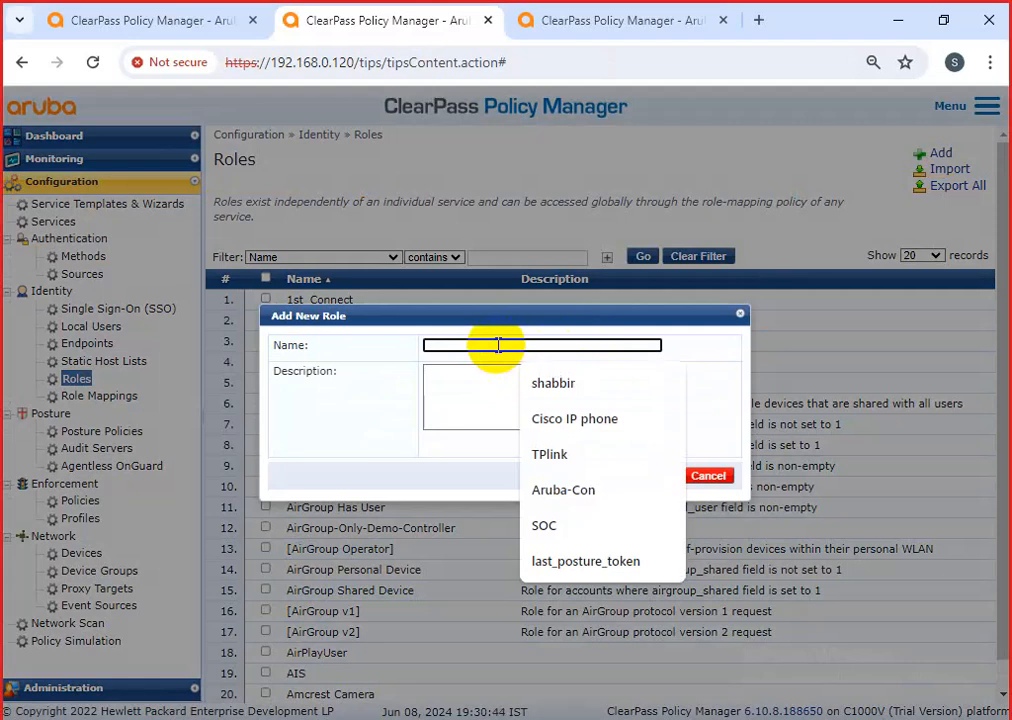
text(Printer)
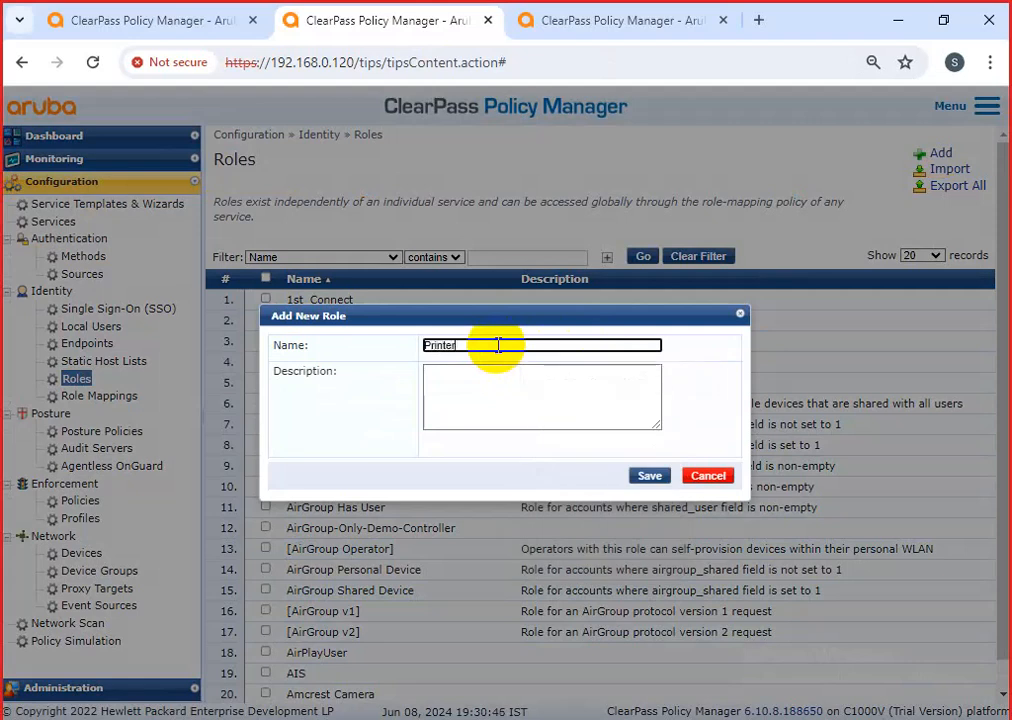
text(-MAA)
key(BackSpace)
key(BackSpace)
key(BackSpace)
key(BackSpace)
key(BackSpace)
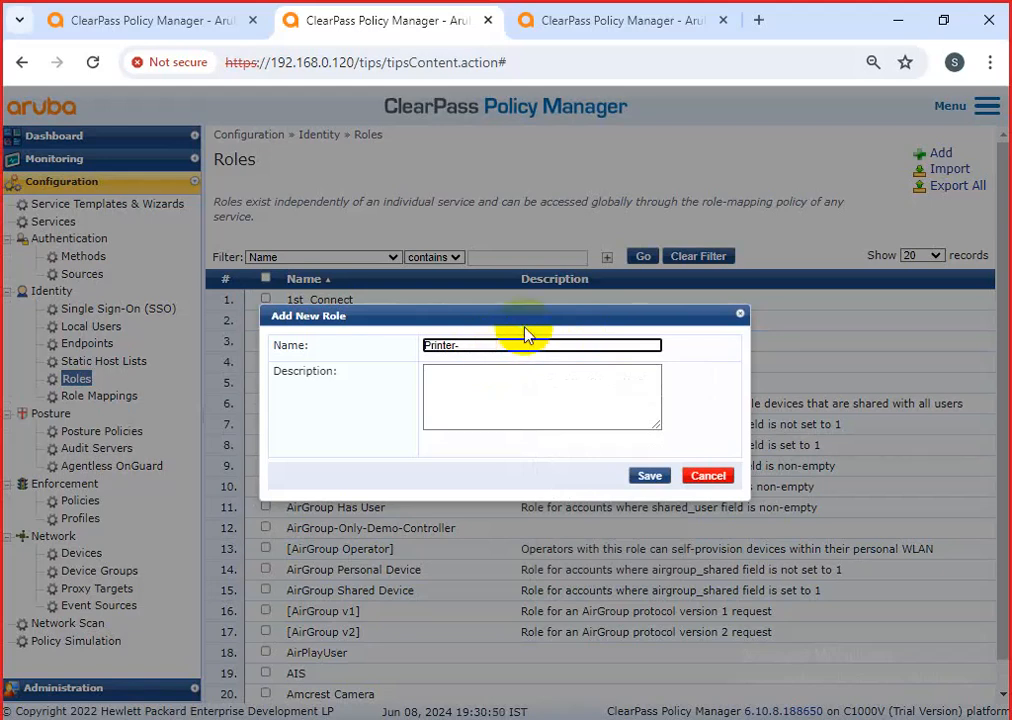
text(Ammer)
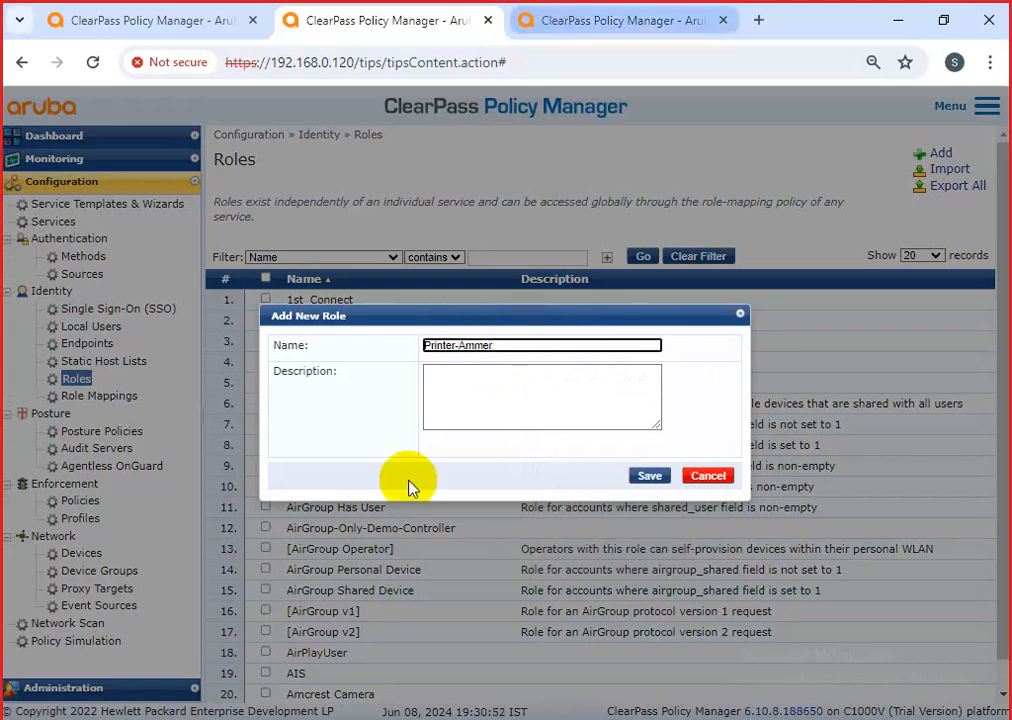
drag(495, 345, 271, 342)
key(ctrl+c)
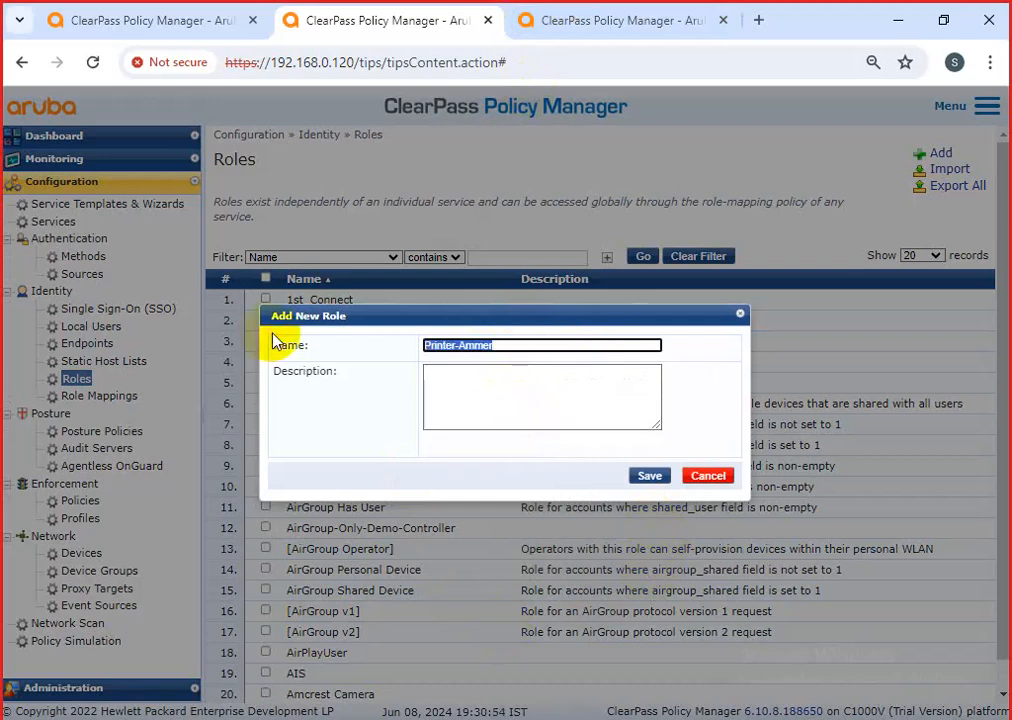
click(459, 397)
key(ctrl+v)
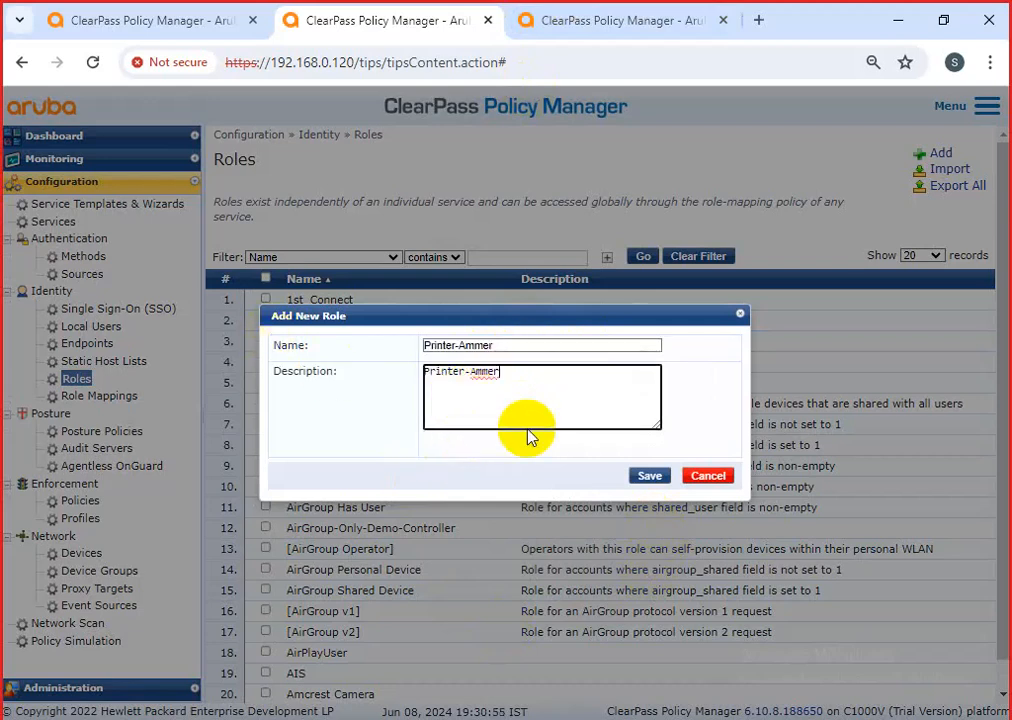
click(648, 476)
Create the role Camera-Ammer with Camera-Ammer as its description.
click(941, 153)
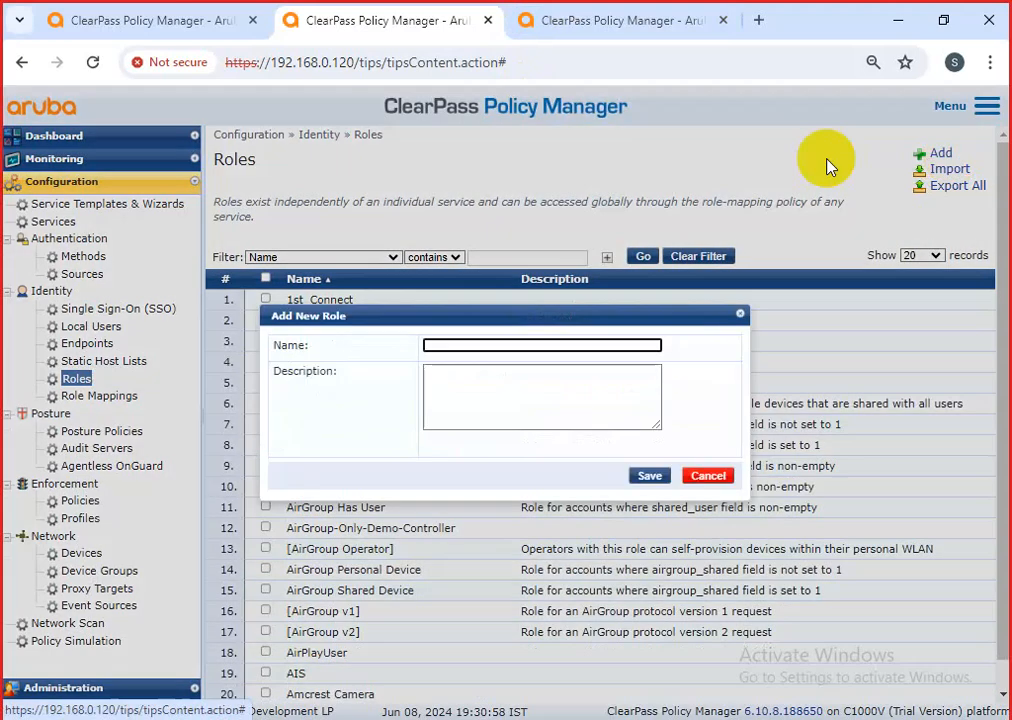
click(465, 348)
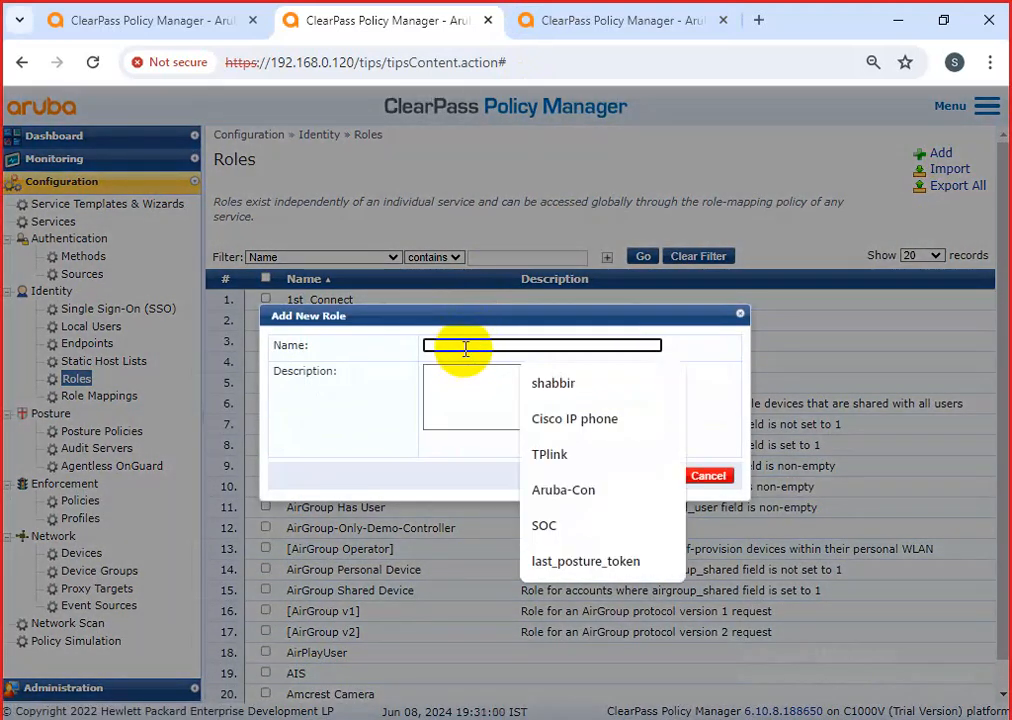
text(ca)
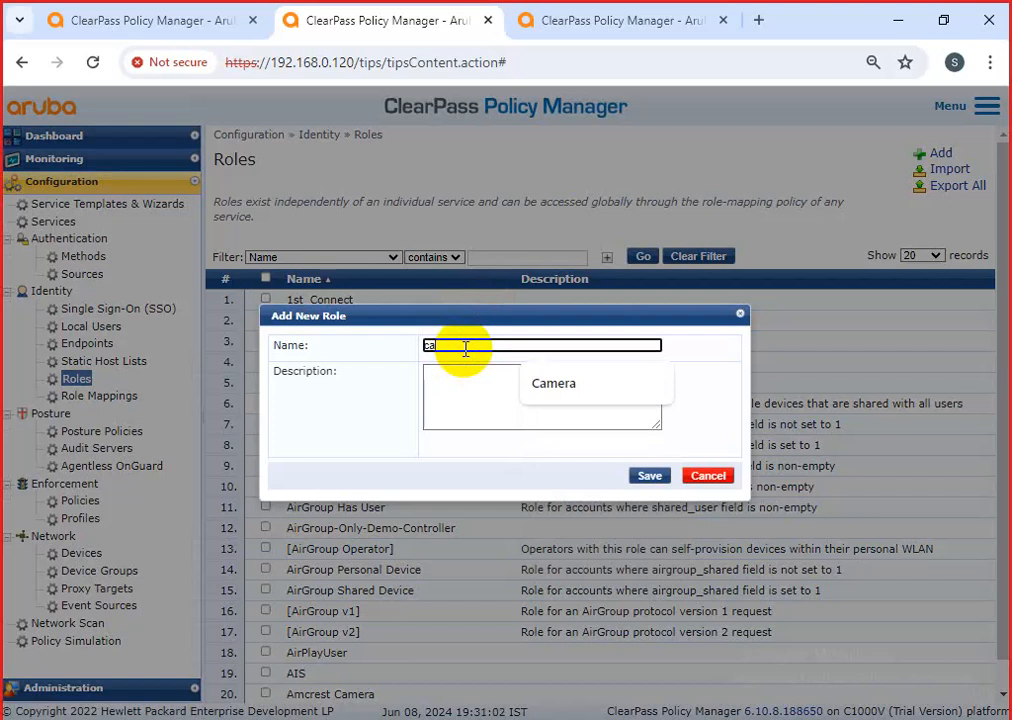
click(533, 383)
text(-Ammer)
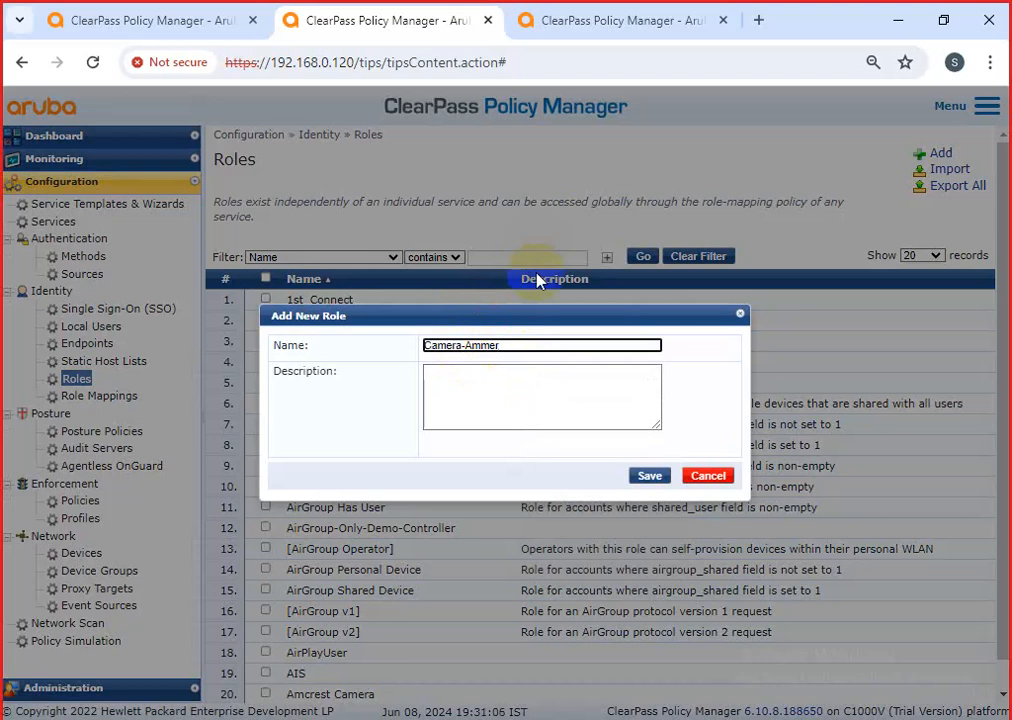
drag(512, 346, 368, 348)
key(ctrl+c)
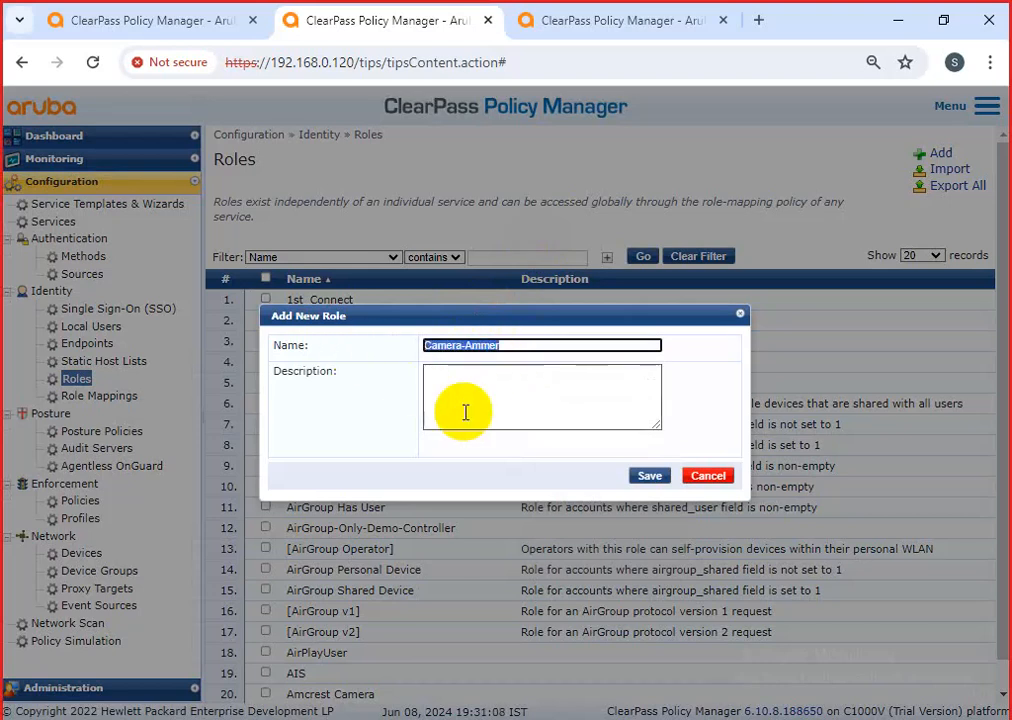
click(481, 409)
key(ctrl+v)
click(650, 477)
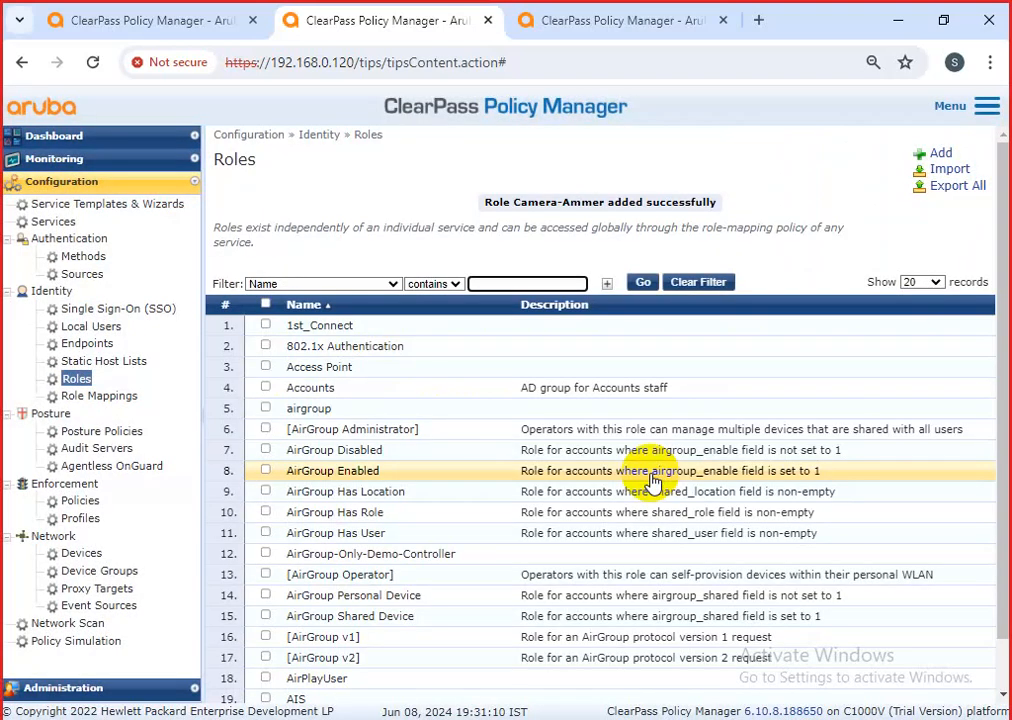
Create the role BIOMARTIC-Ammer with BIOMARTIC-Ammer as its description.
click(943, 155)
click(550, 344)
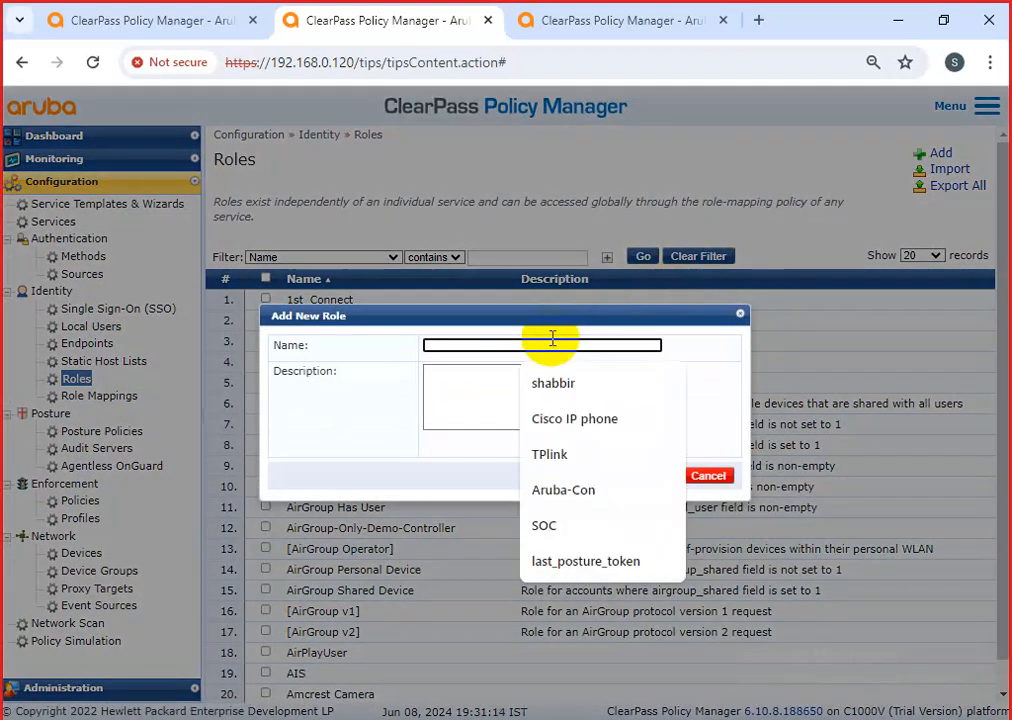
text(BIOMARTIC)
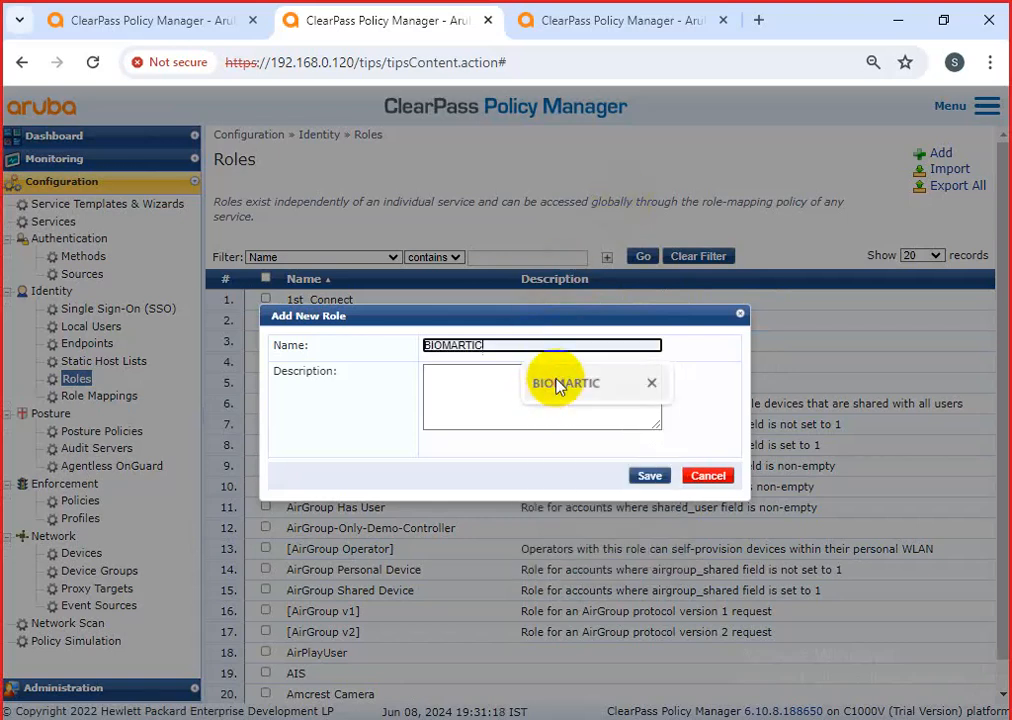
click(565, 386)
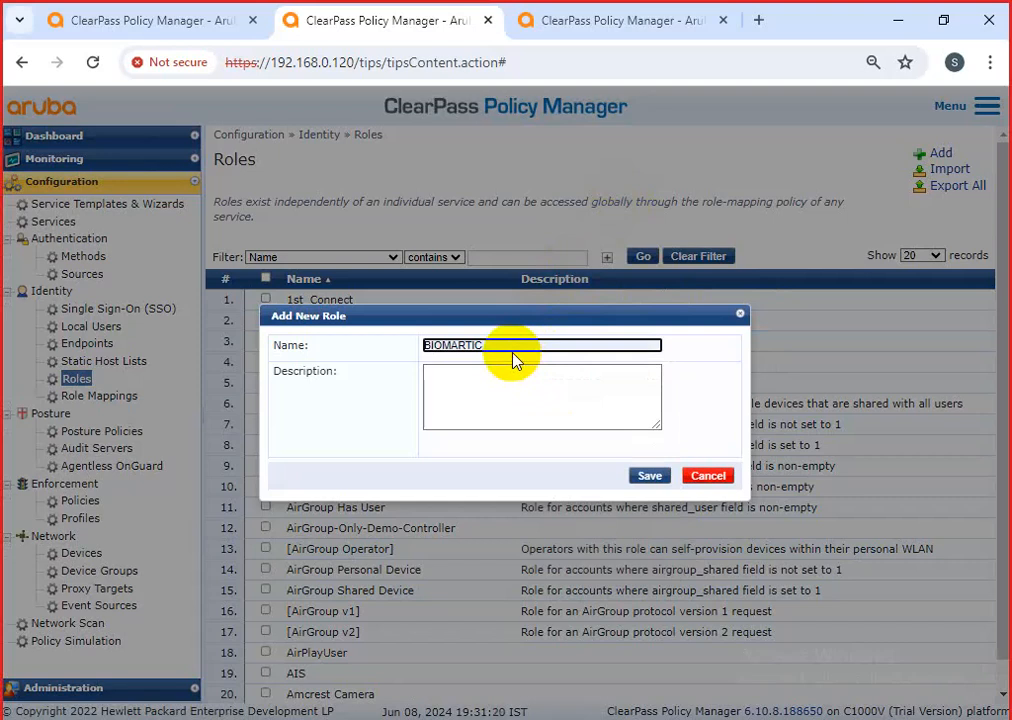
text(-Ammer)
triple_click(451, 352)
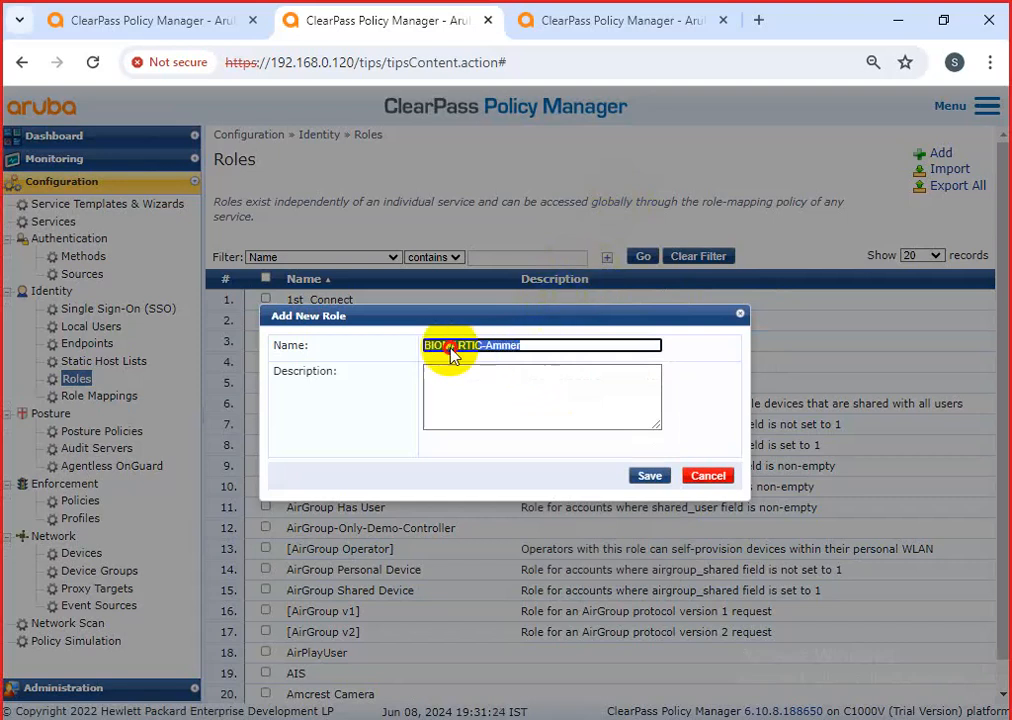
click(472, 394)
key(ctrl+v)
click(649, 476)
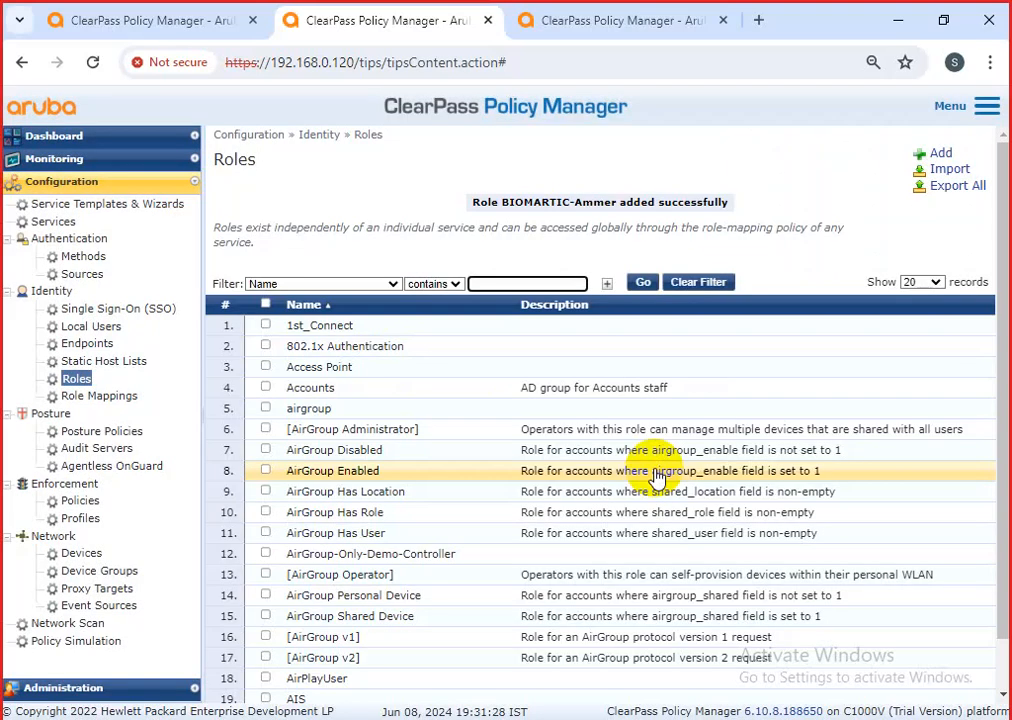
click(110, 397)
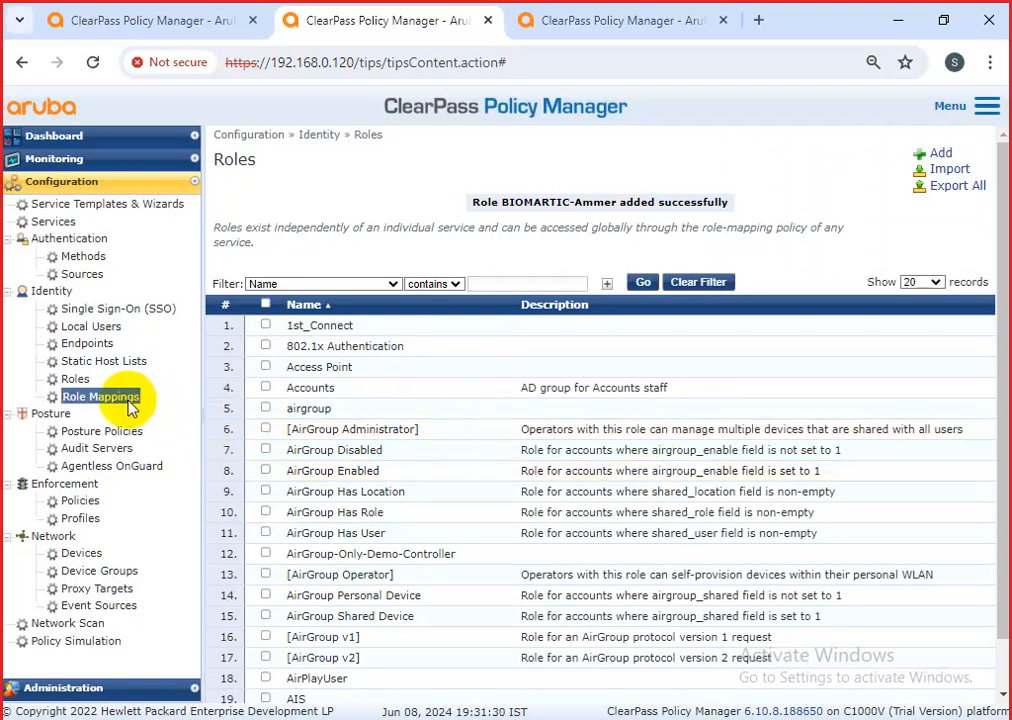
Start a new role mapping policy named Ammer-Role.
click(940, 154)
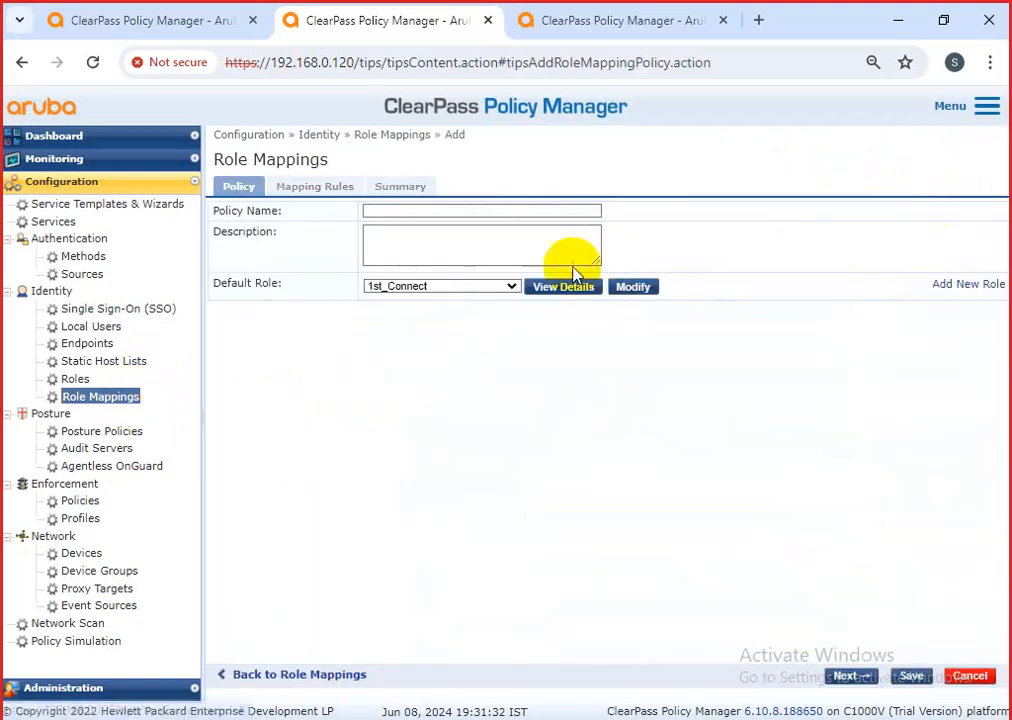
click(424, 211)
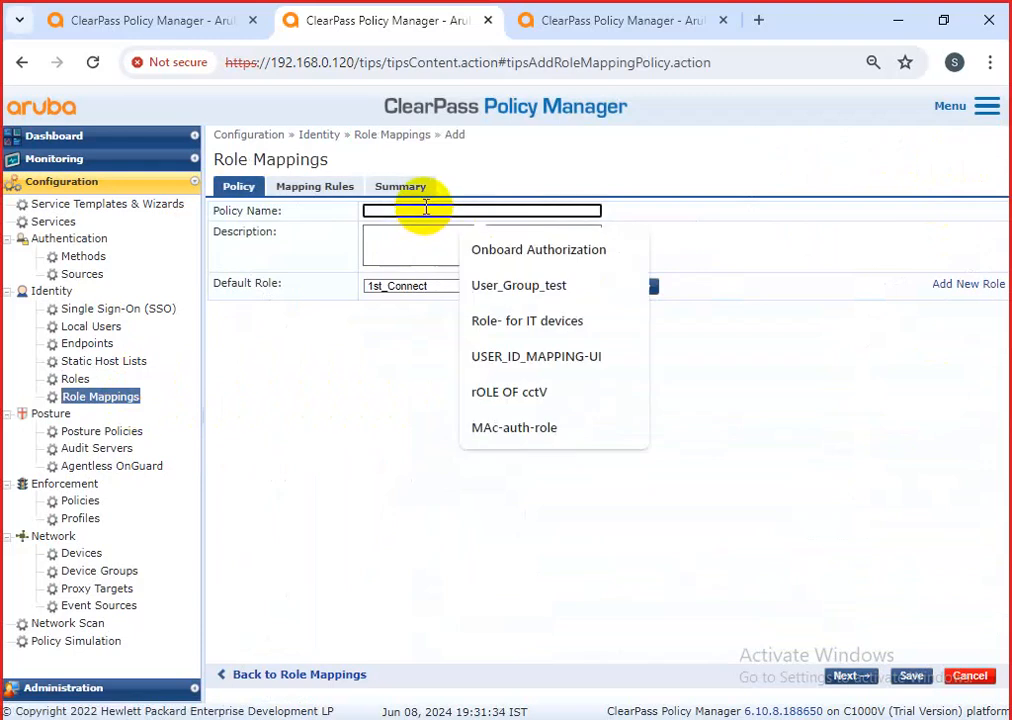
text(Ammer-Role)
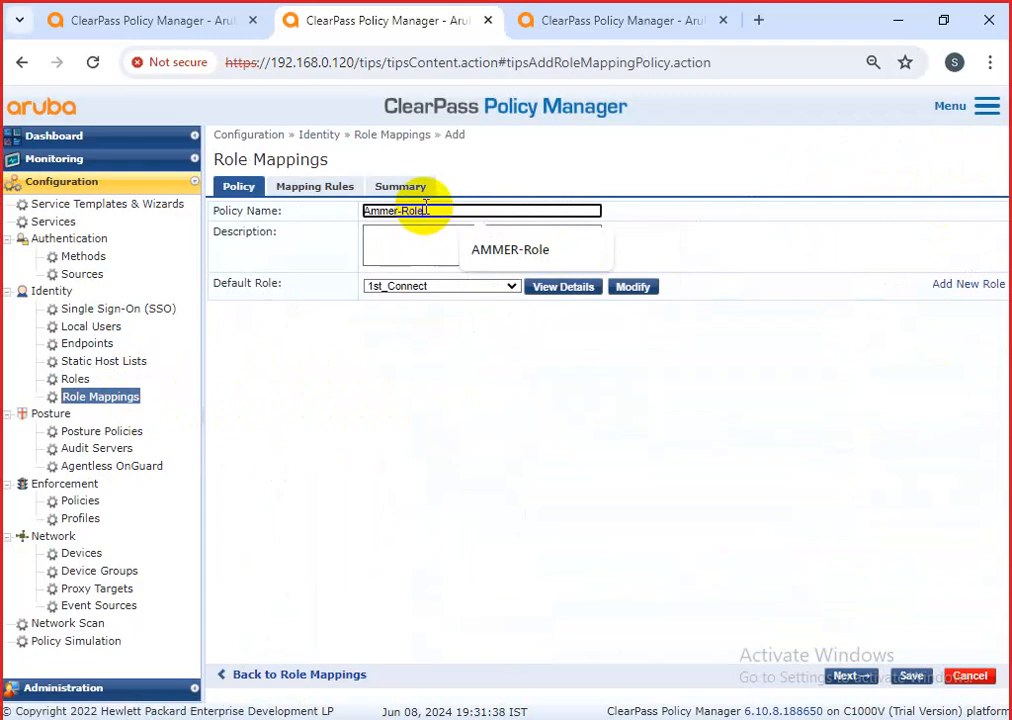
click(404, 332)
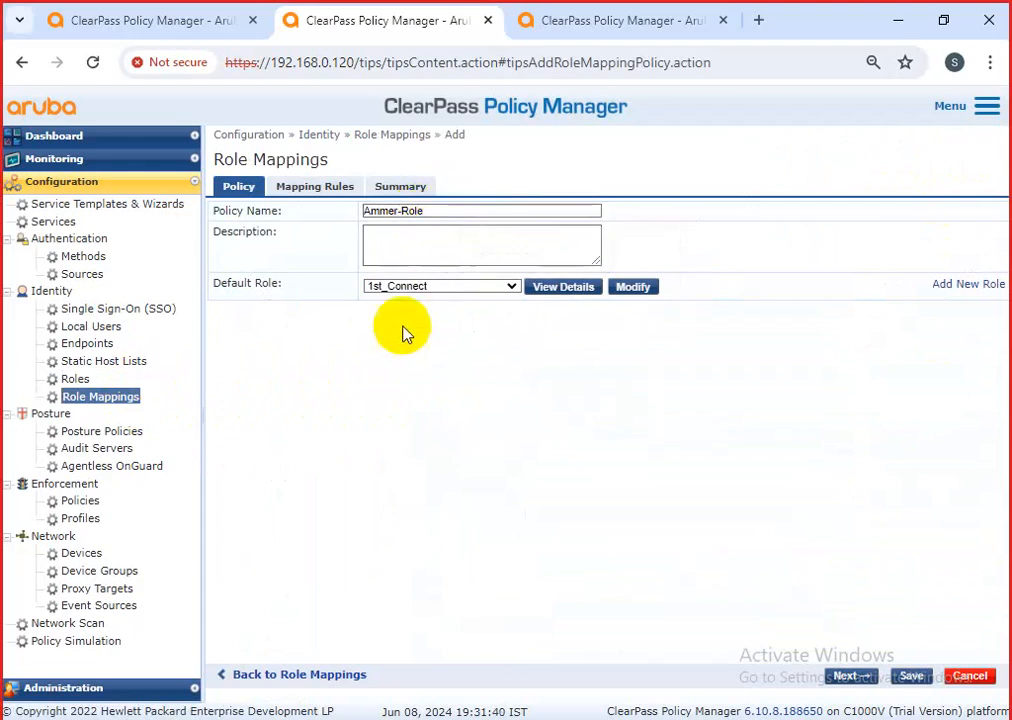
Set the role mapping policy's default role to [Other].
click(432, 287)
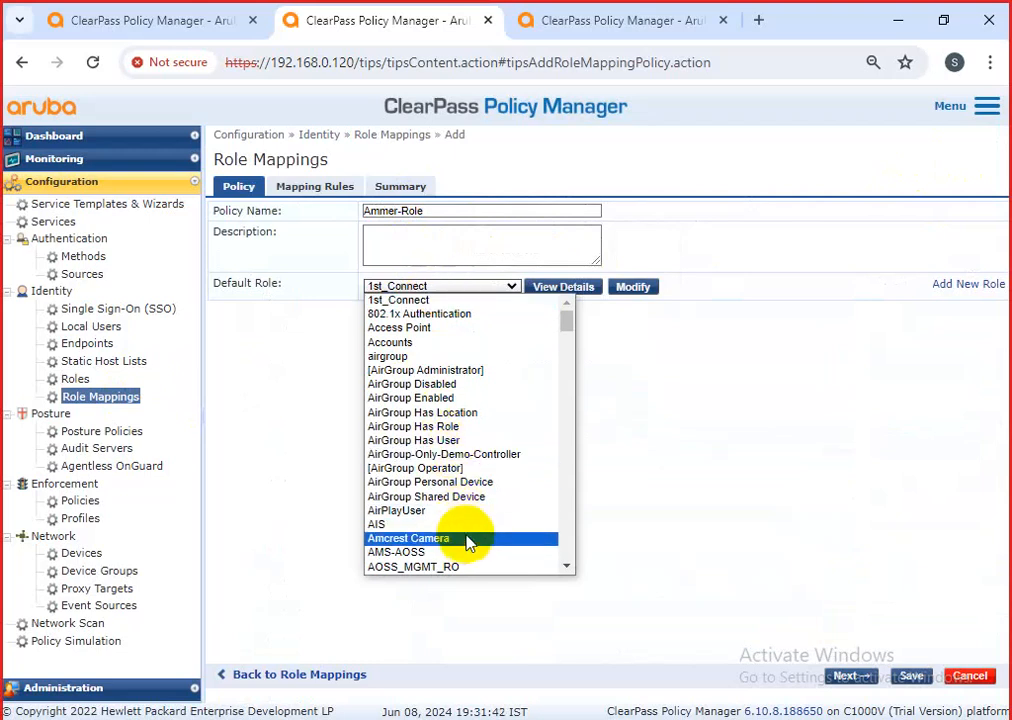
scroll(470, 550, down, 3)
scroll(470, 555, down, 10)
scroll(418, 430, up, 4)
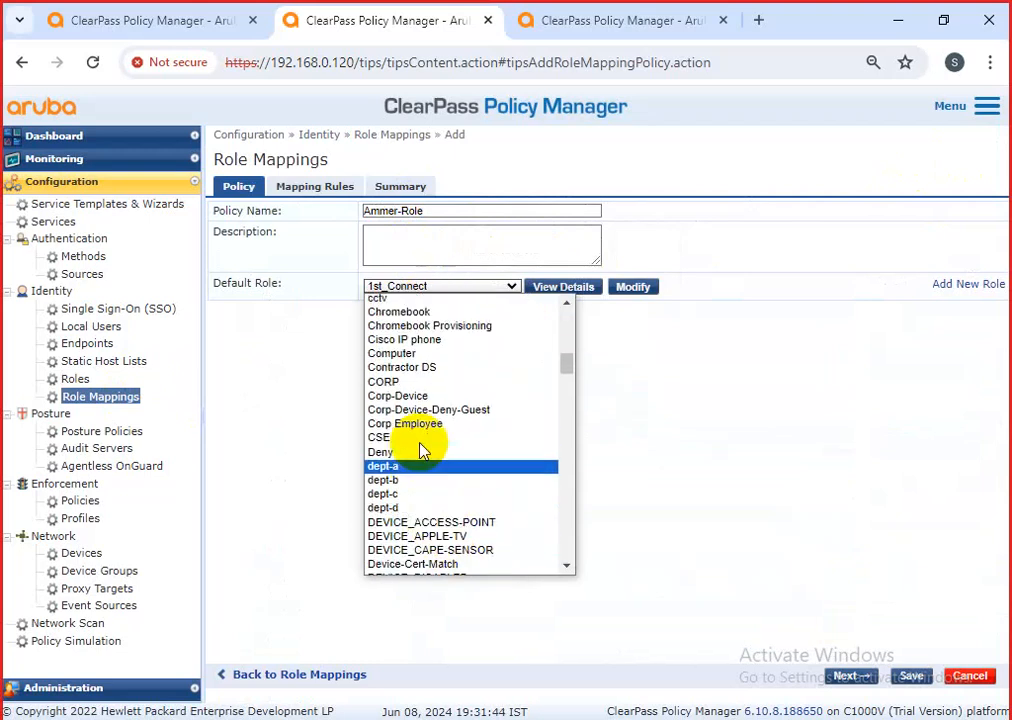
scroll(459, 528, down, 15)
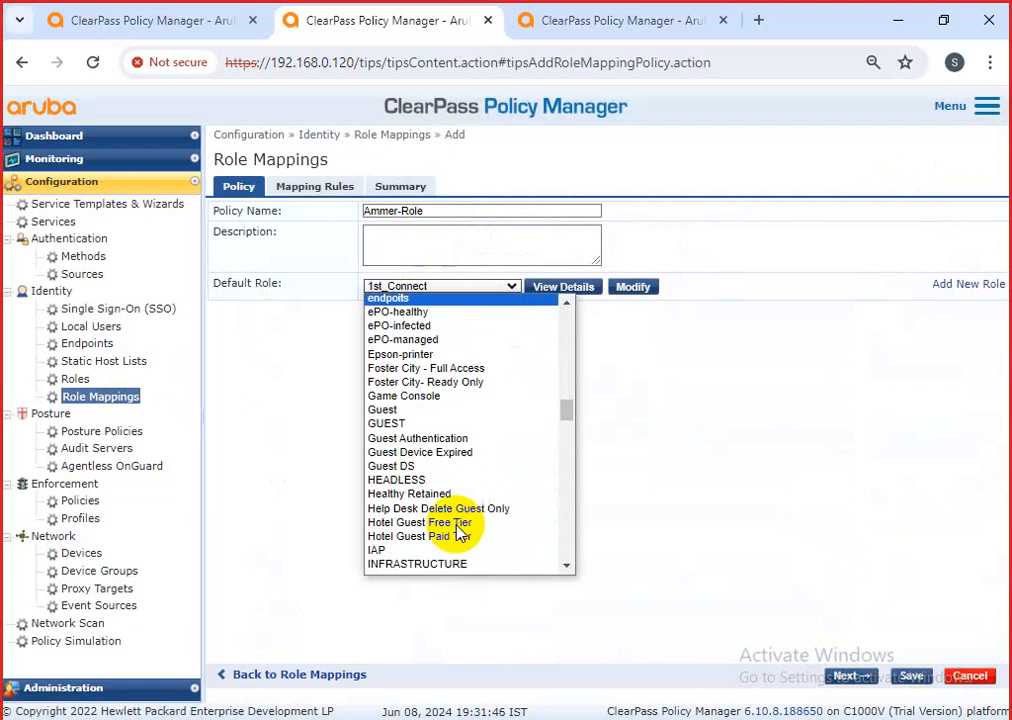
scroll(457, 535, down, 5)
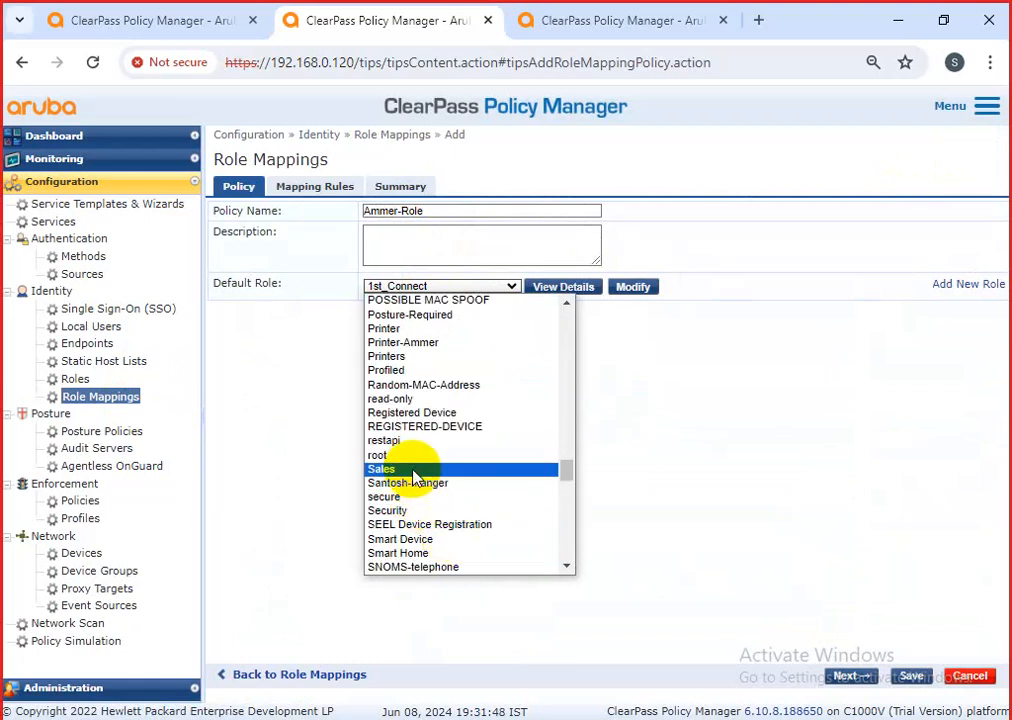
scroll(415, 470, up, 4)
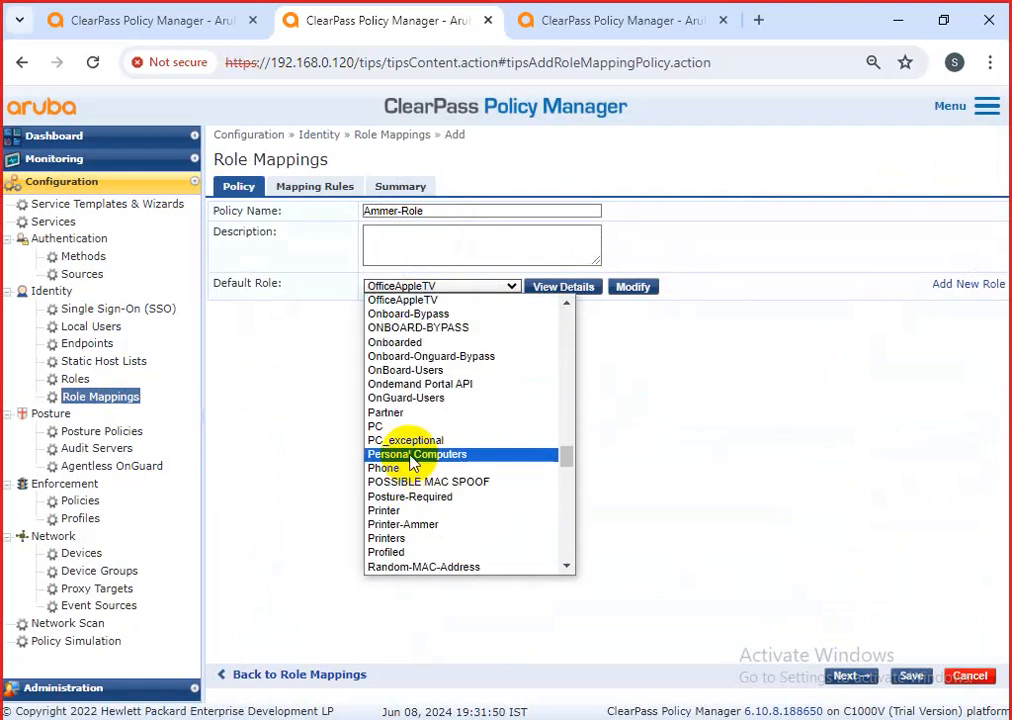
key(o)
key(o)
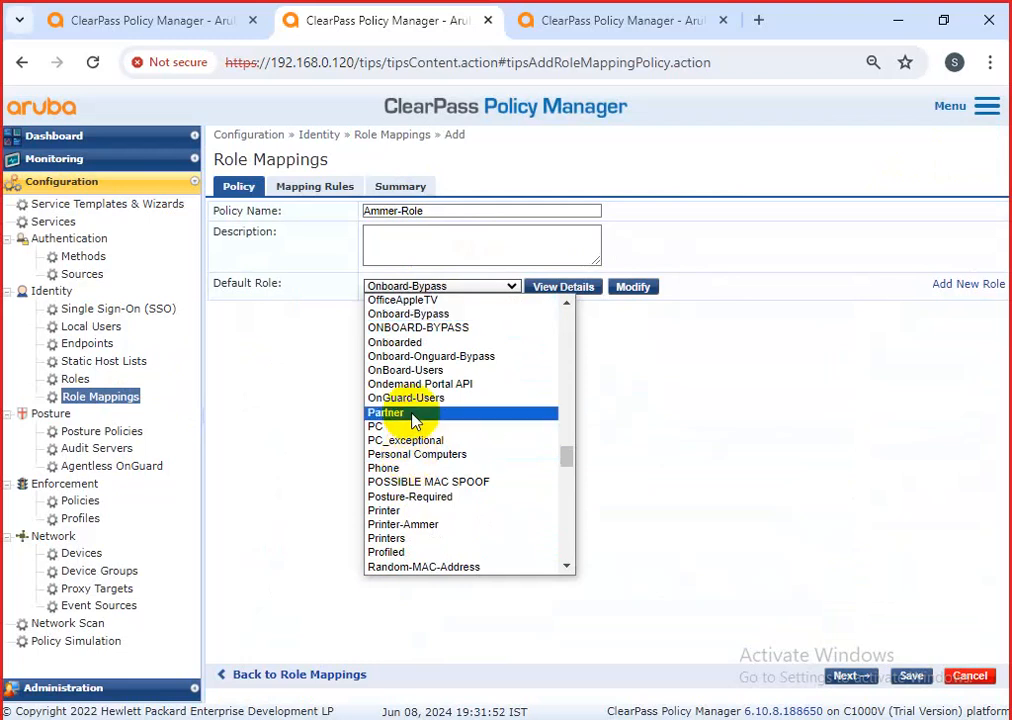
scroll(440, 468, down, 15)
scroll(444, 468, down, 4)
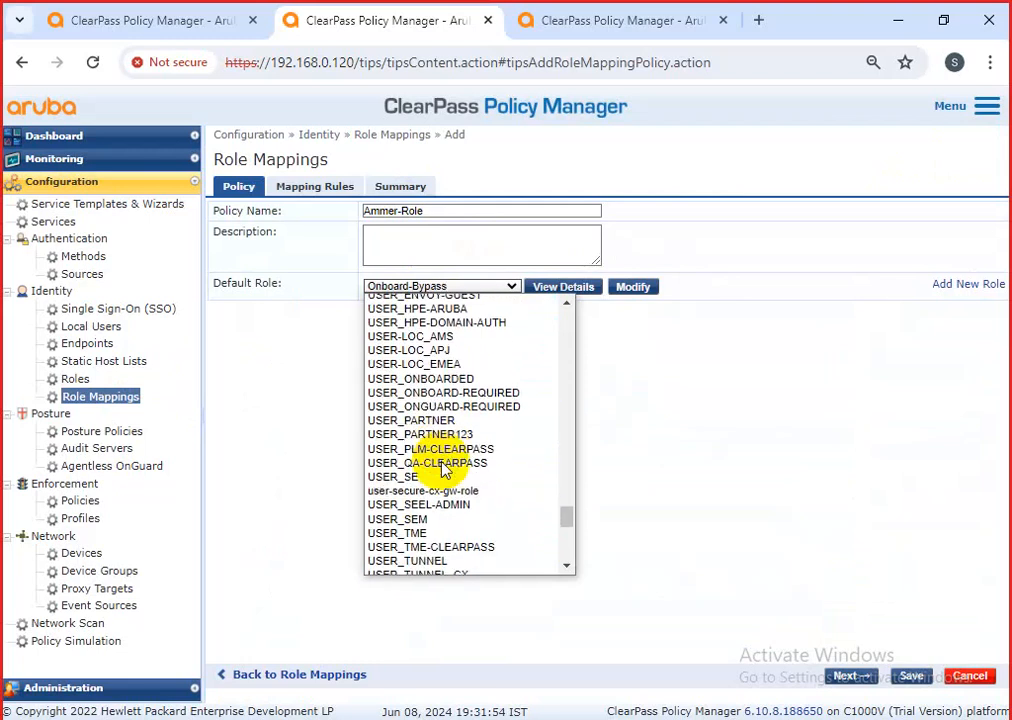
scroll(463, 458, down, 5)
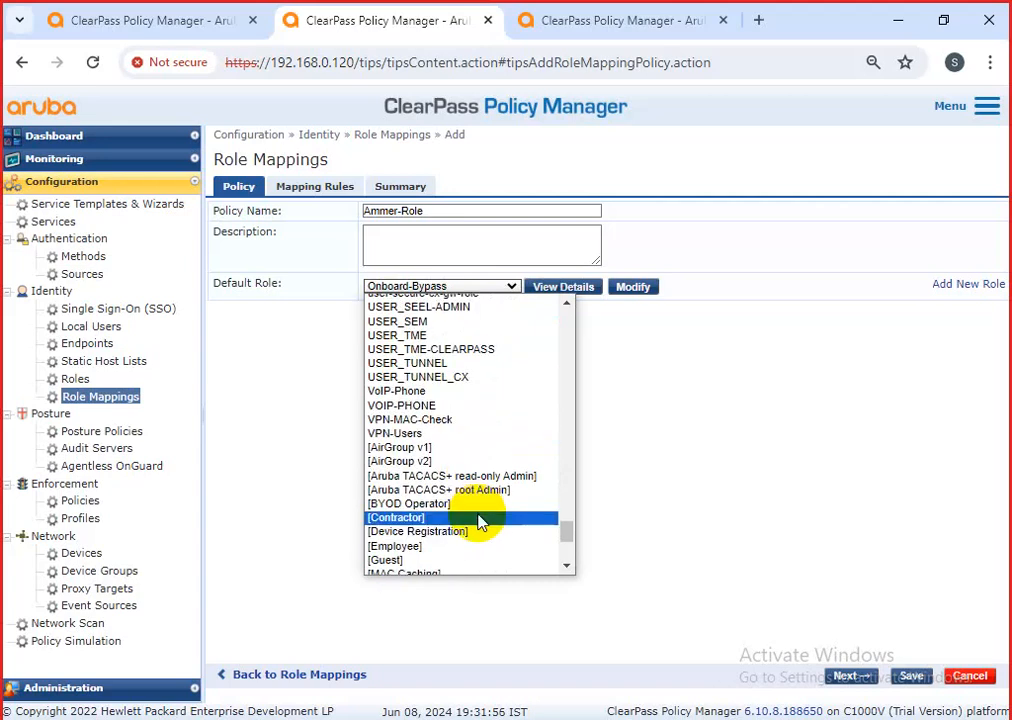
scroll(436, 569, down, 5)
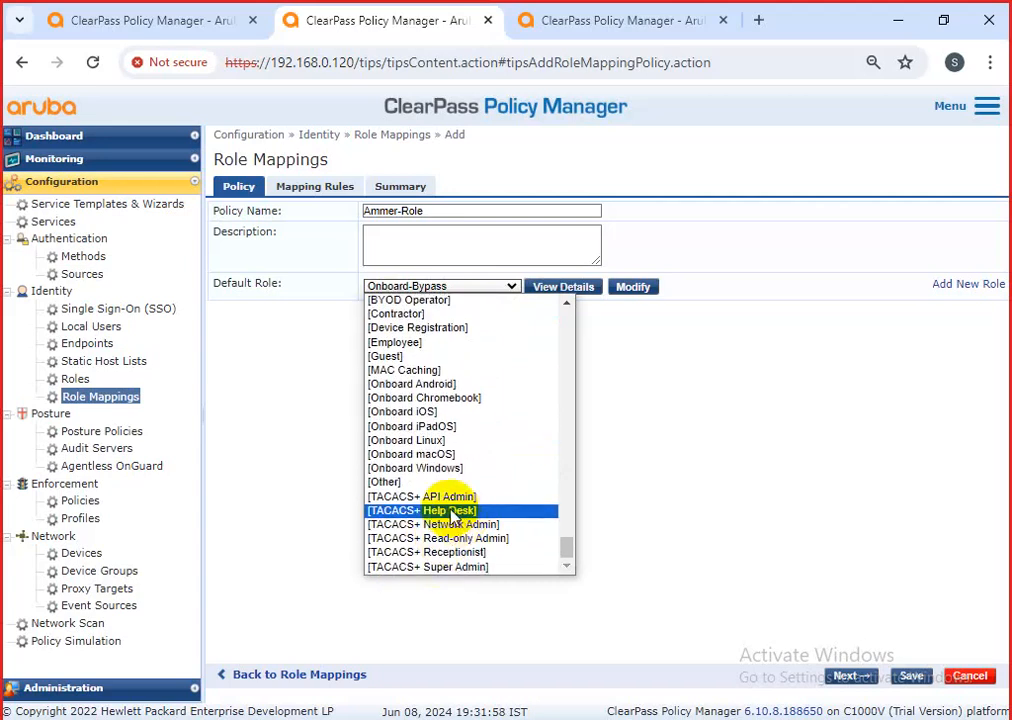
click(452, 500)
right_click(436, 479)
click(379, 358)
click(428, 288)
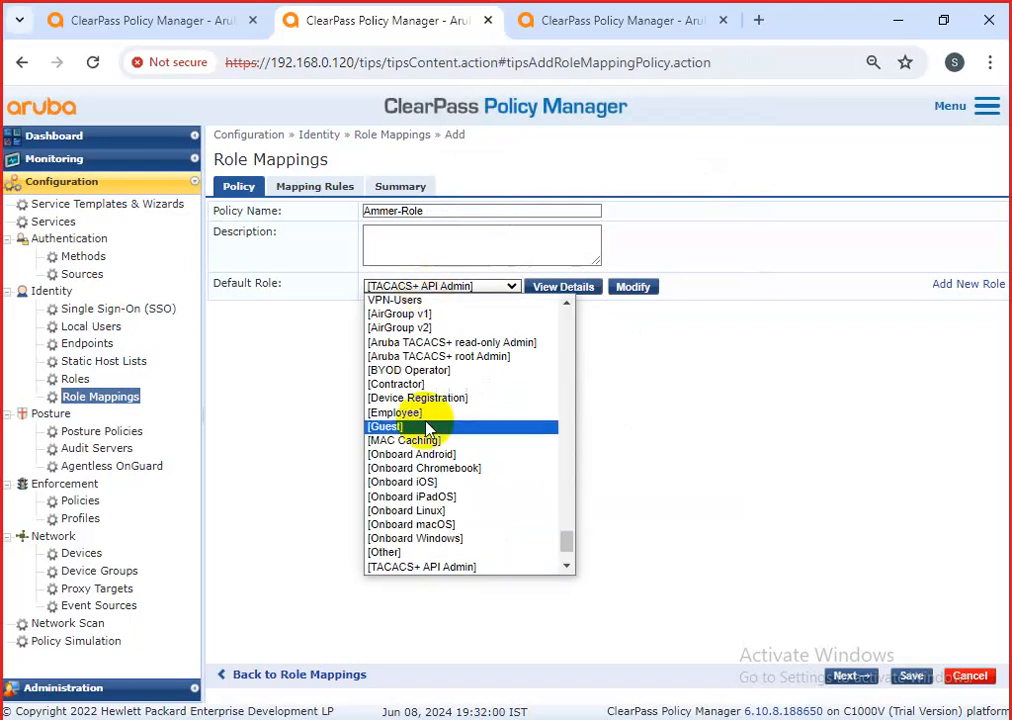
click(428, 512)
click(431, 515)
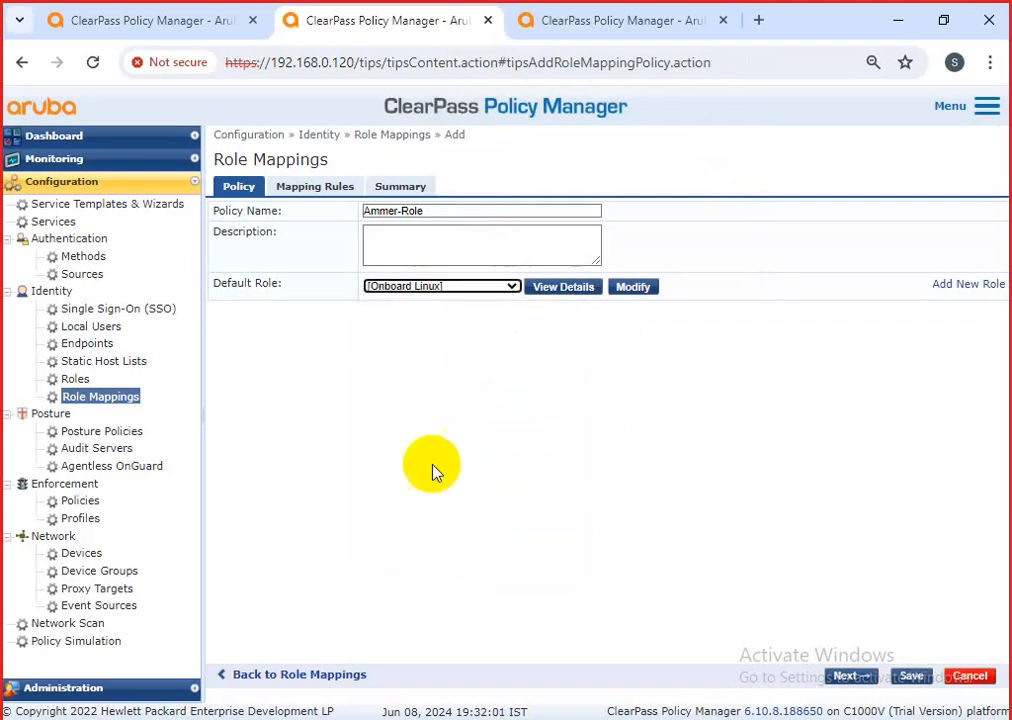
click(429, 287)
scroll(433, 540, down, 3)
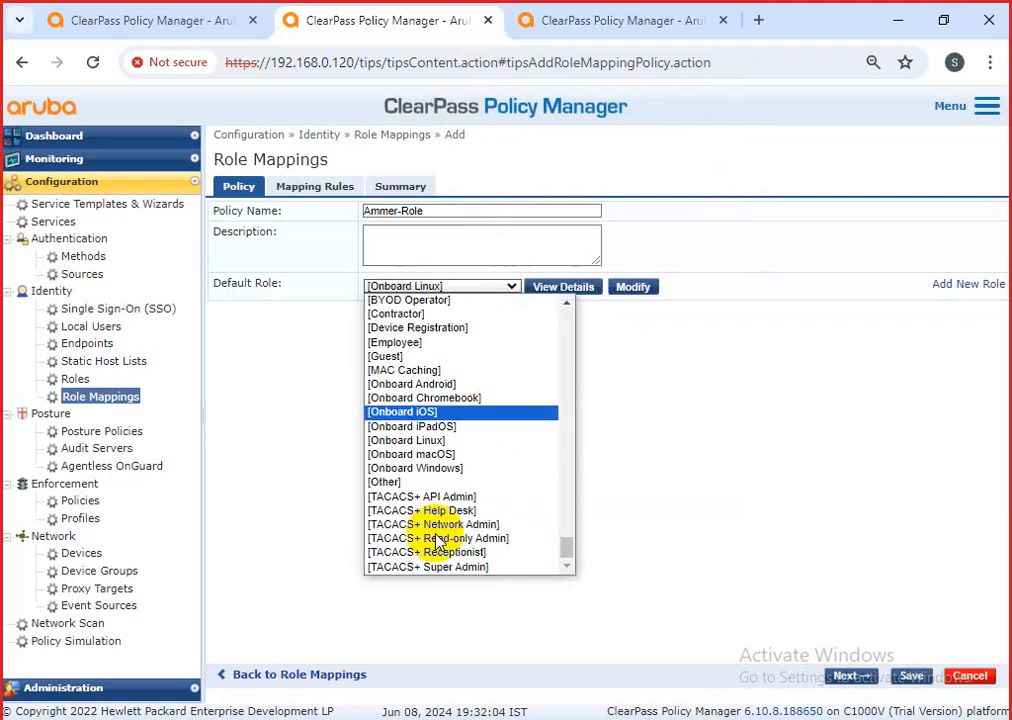
click(416, 486)
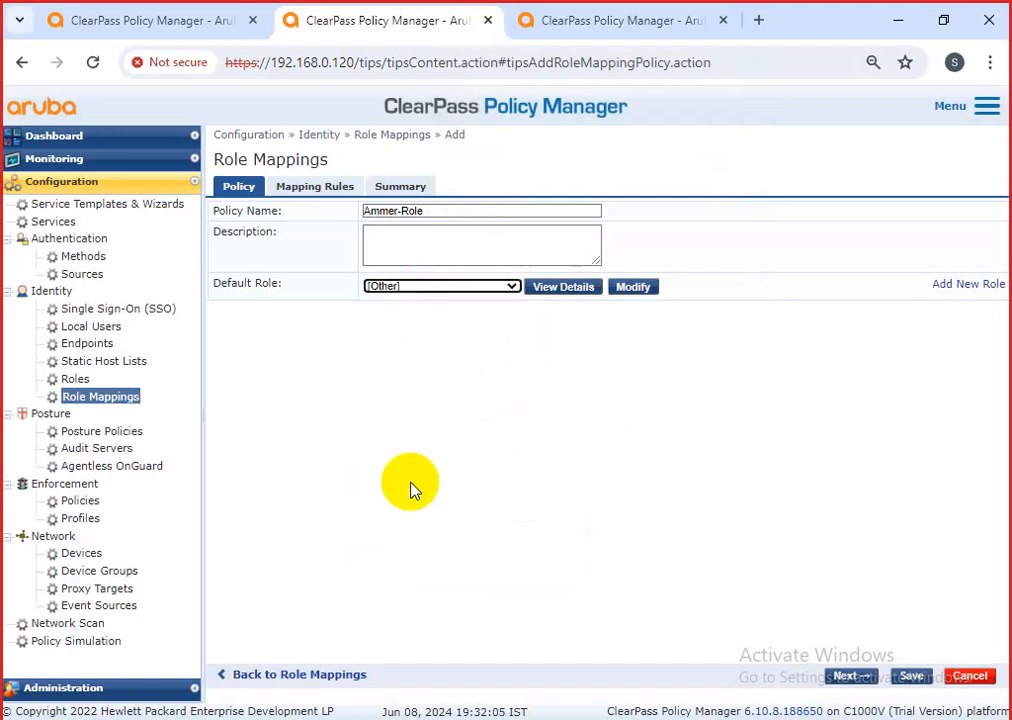
Begin a first mapping rule in the Rules Editor.
click(313, 189)
click(537, 282)
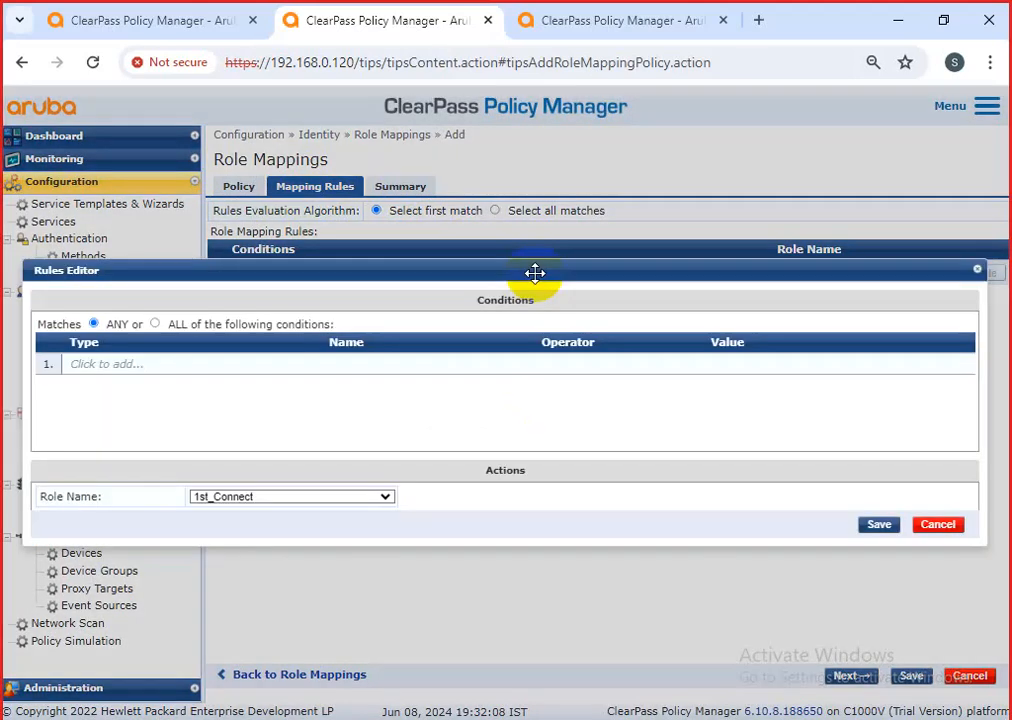
click(124, 365)
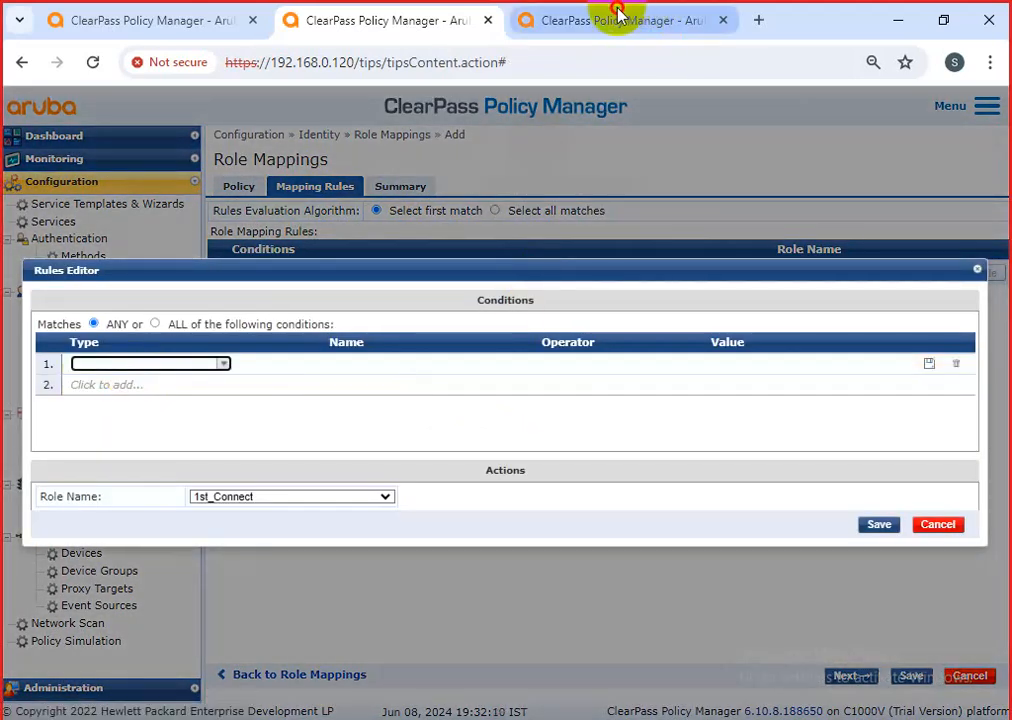
In the other browser tab, open the AMMAR-dot1x-polciy-2024 service from Services.
click(614, 18)
click(150, 22)
click(413, 22)
click(599, 19)
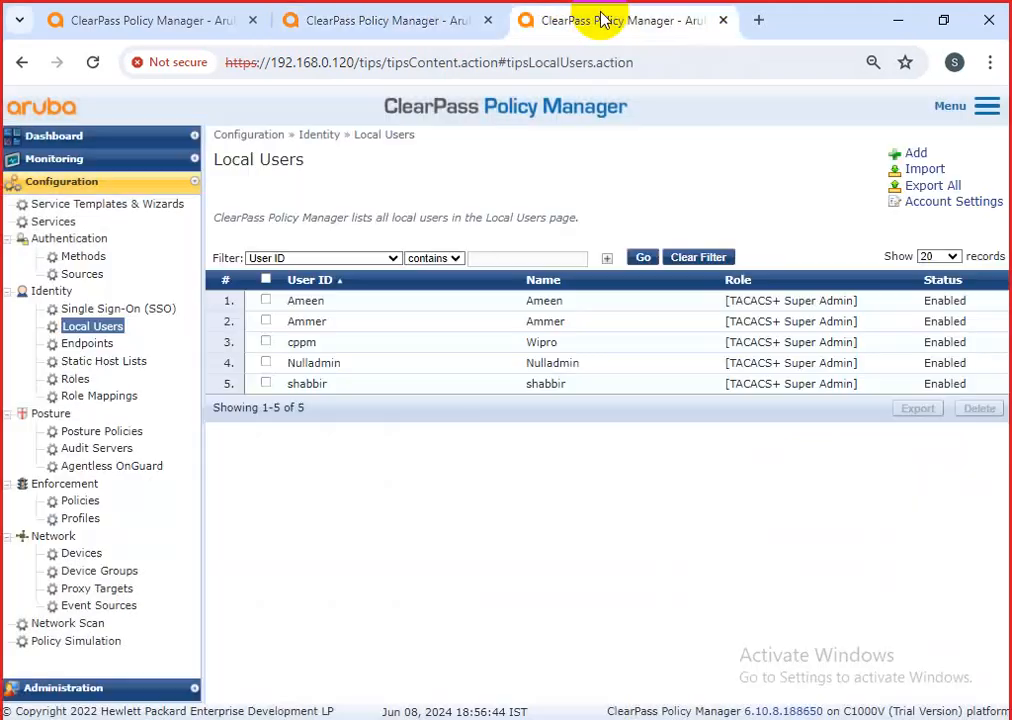
click(76, 379)
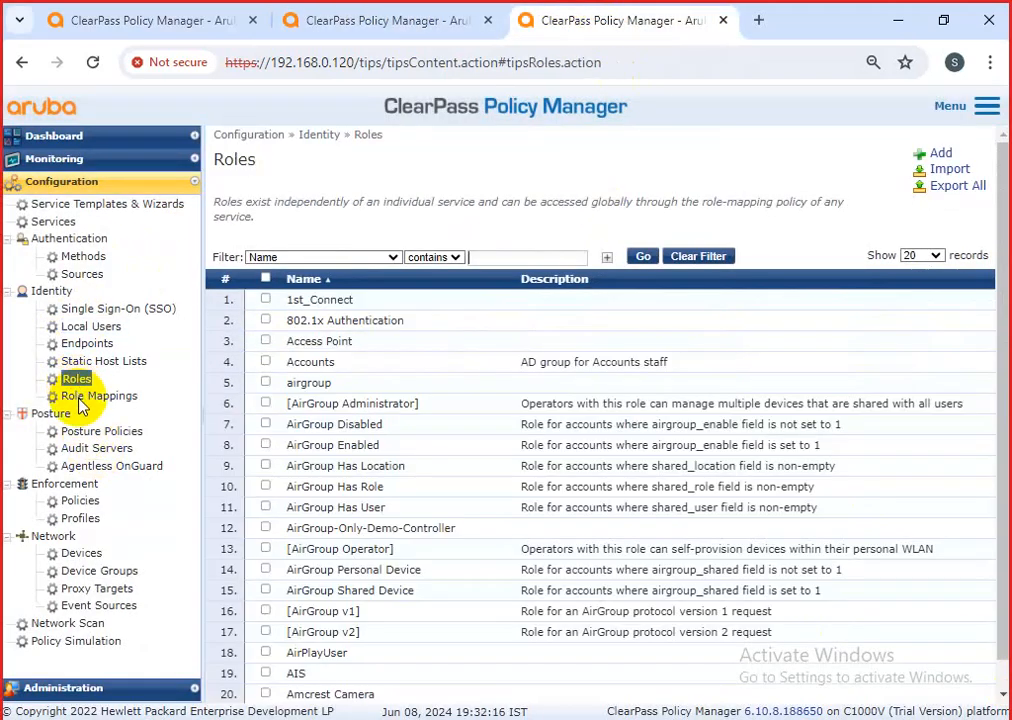
click(52, 221)
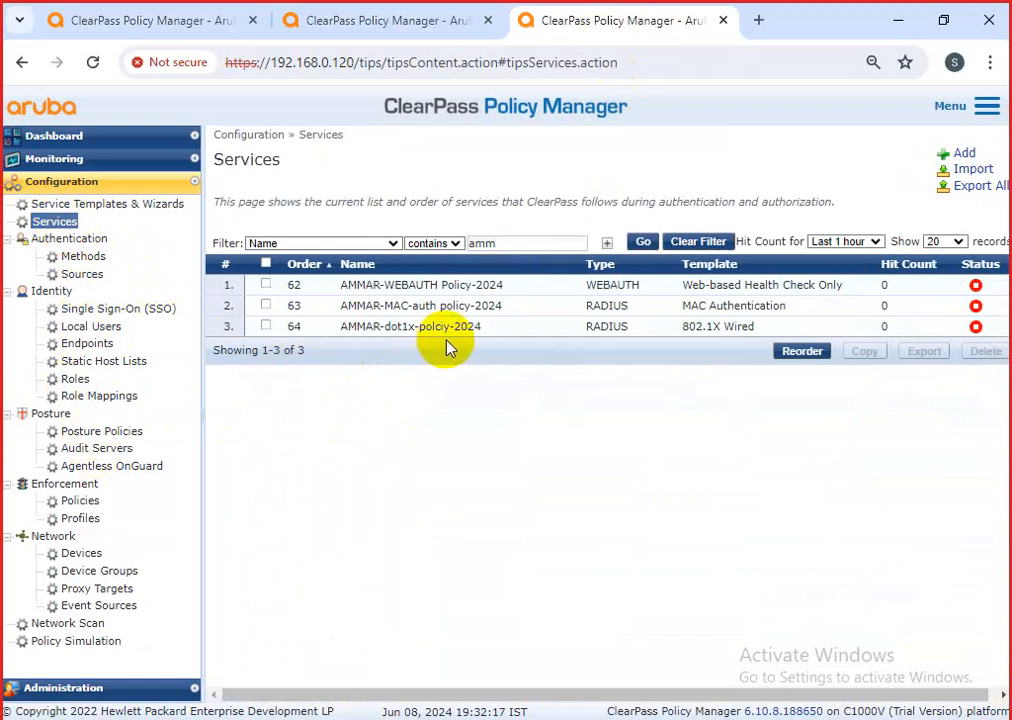
click(468, 326)
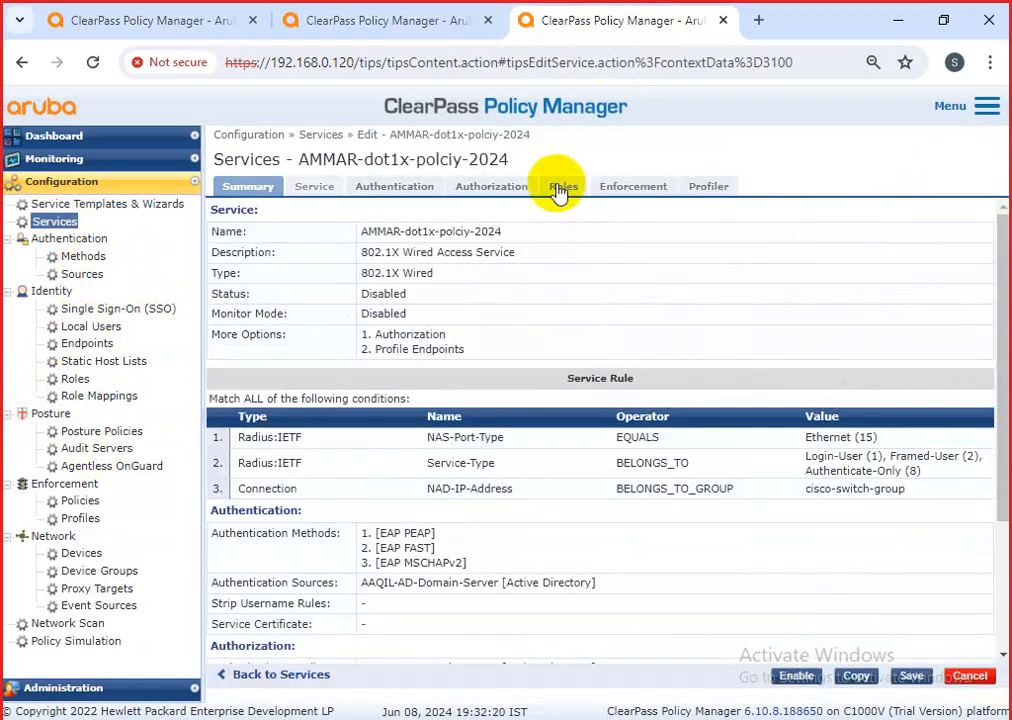
Check the service's role mapping, then set the rule's condition type to GuestUser.
click(562, 189)
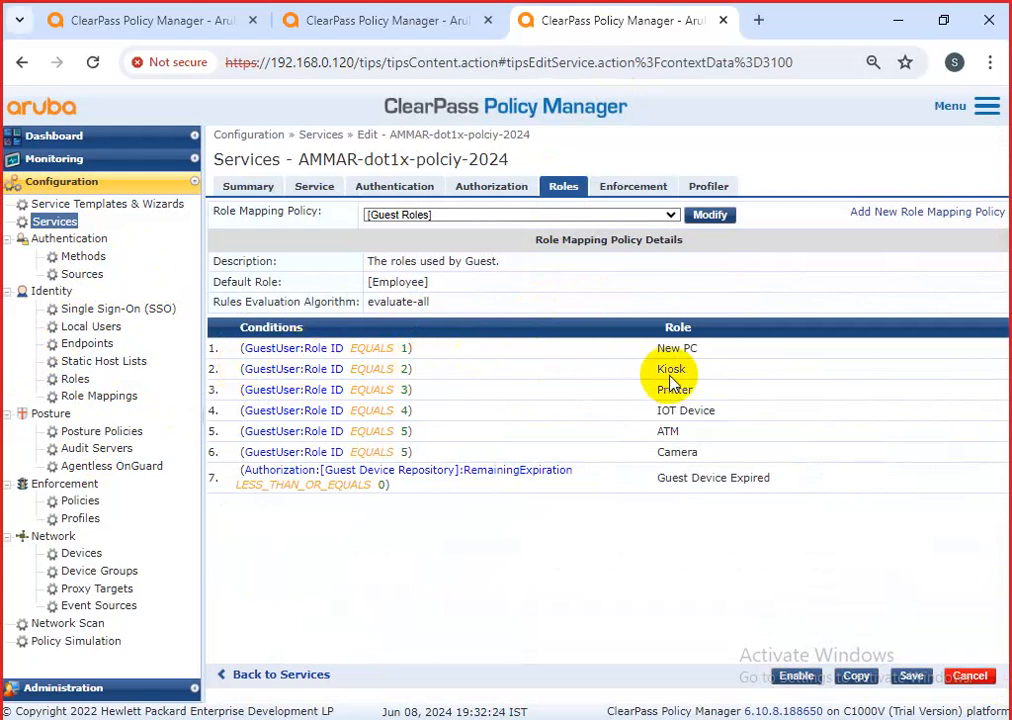
click(405, 22)
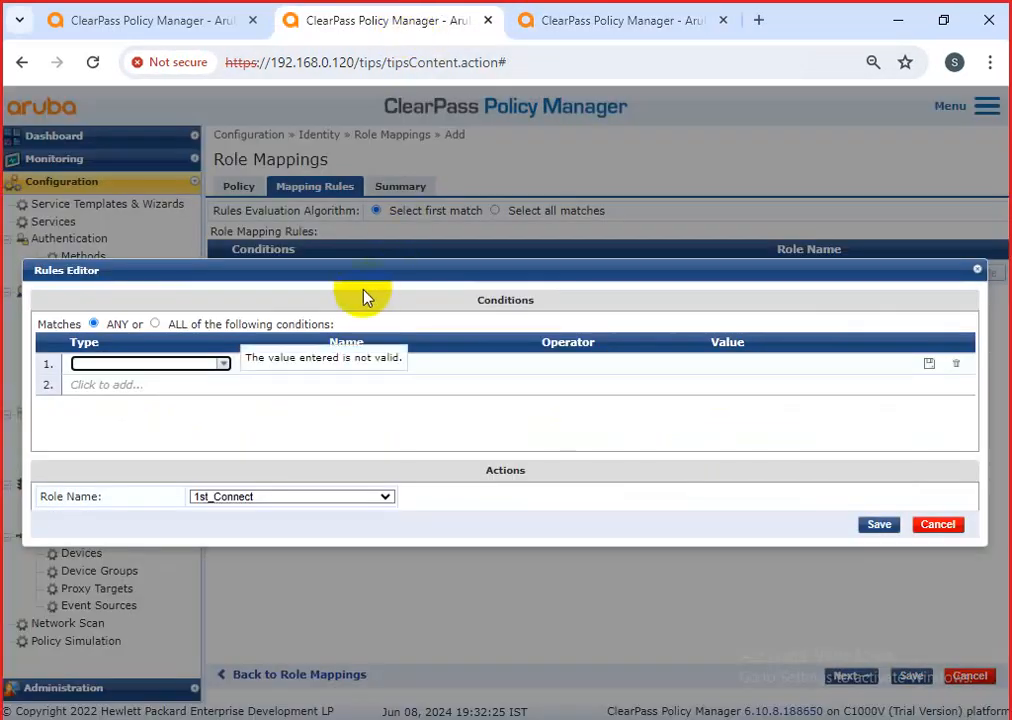
click(204, 366)
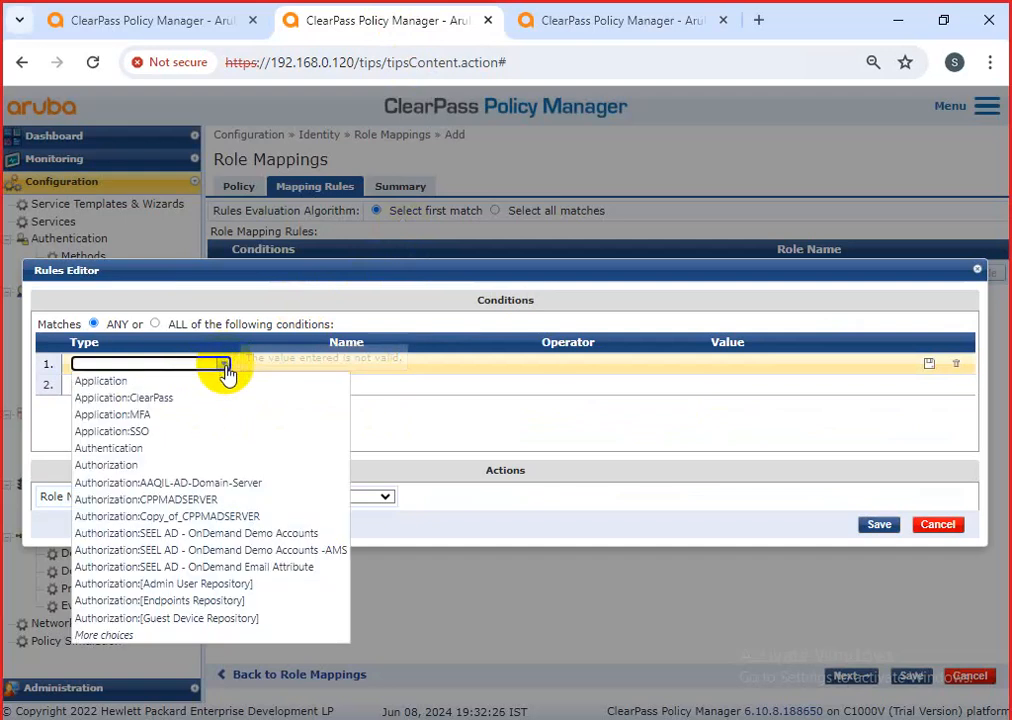
click(145, 636)
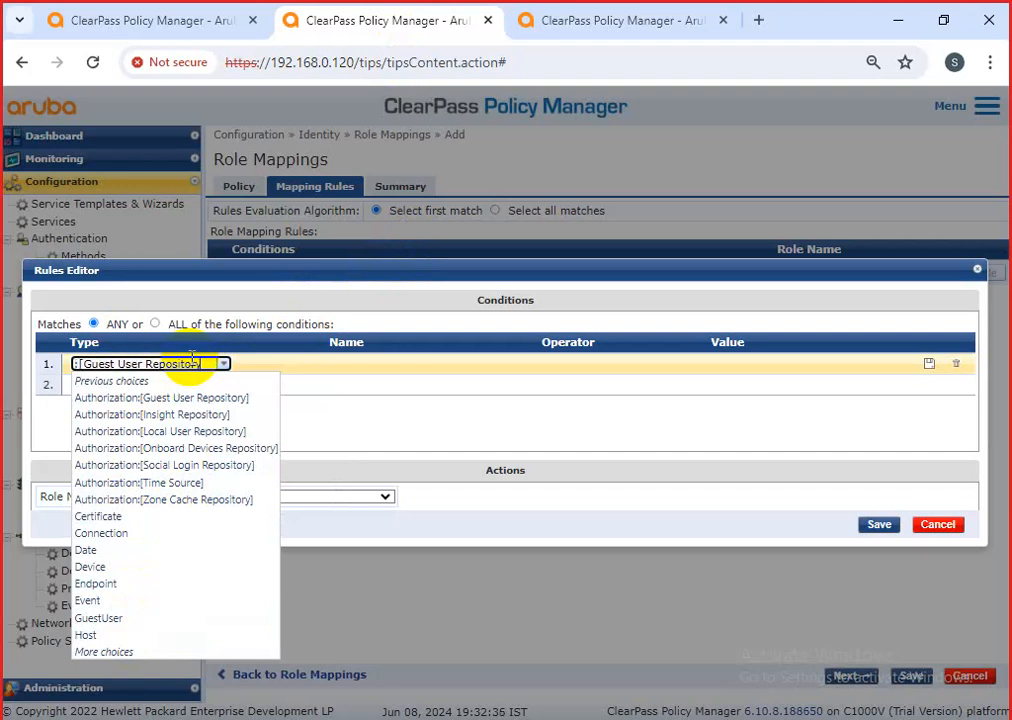
click(191, 360)
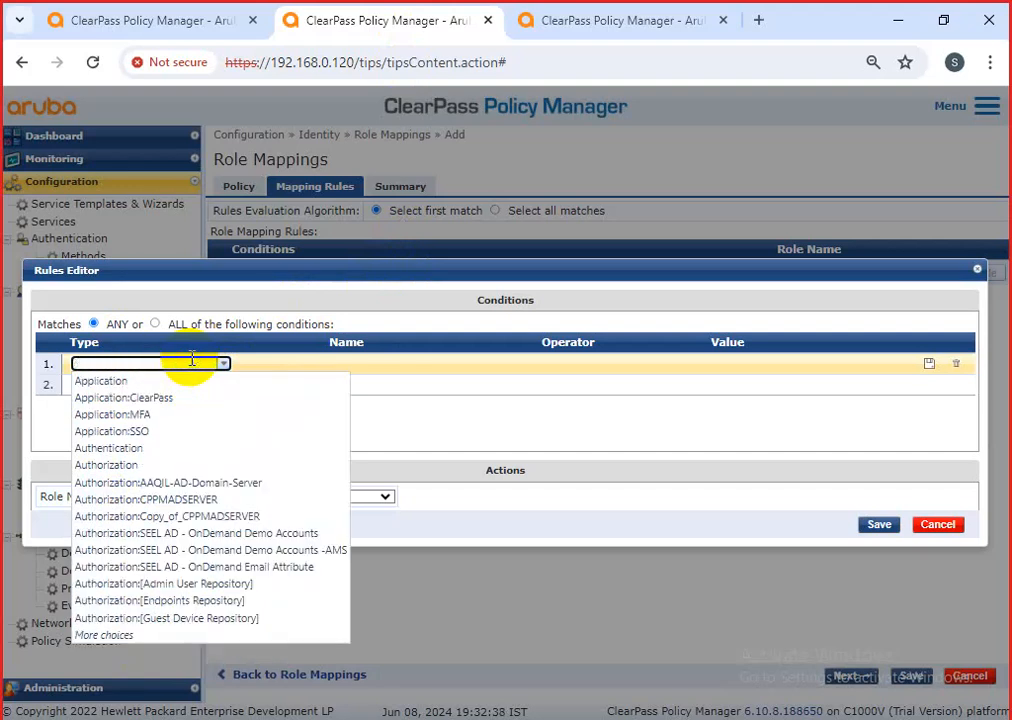
text(g)
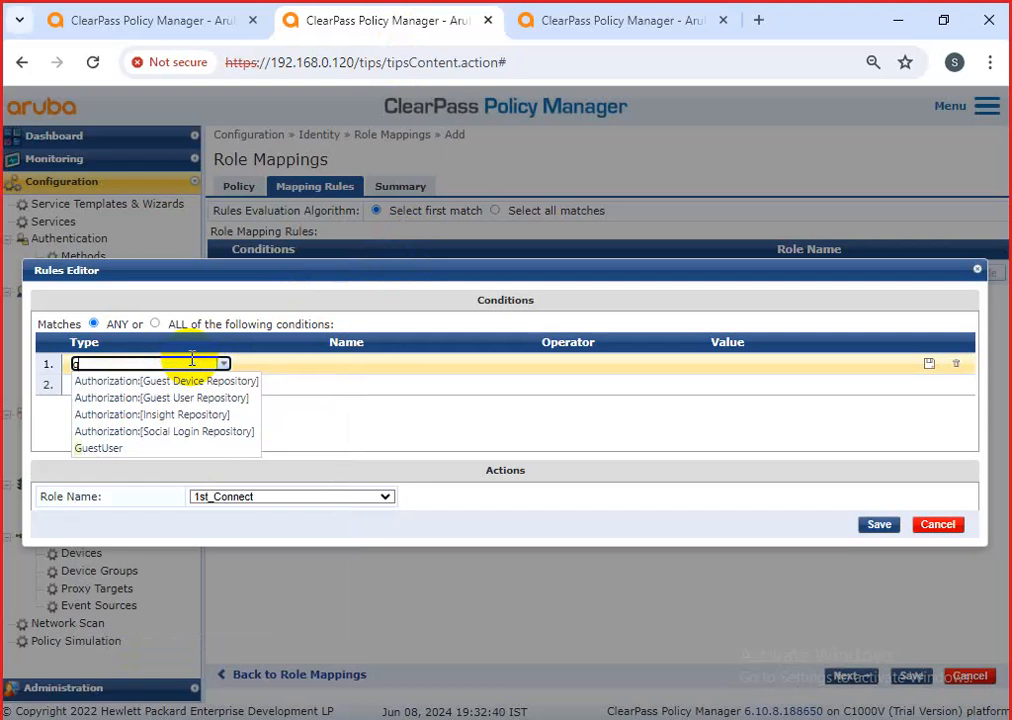
text(uest)
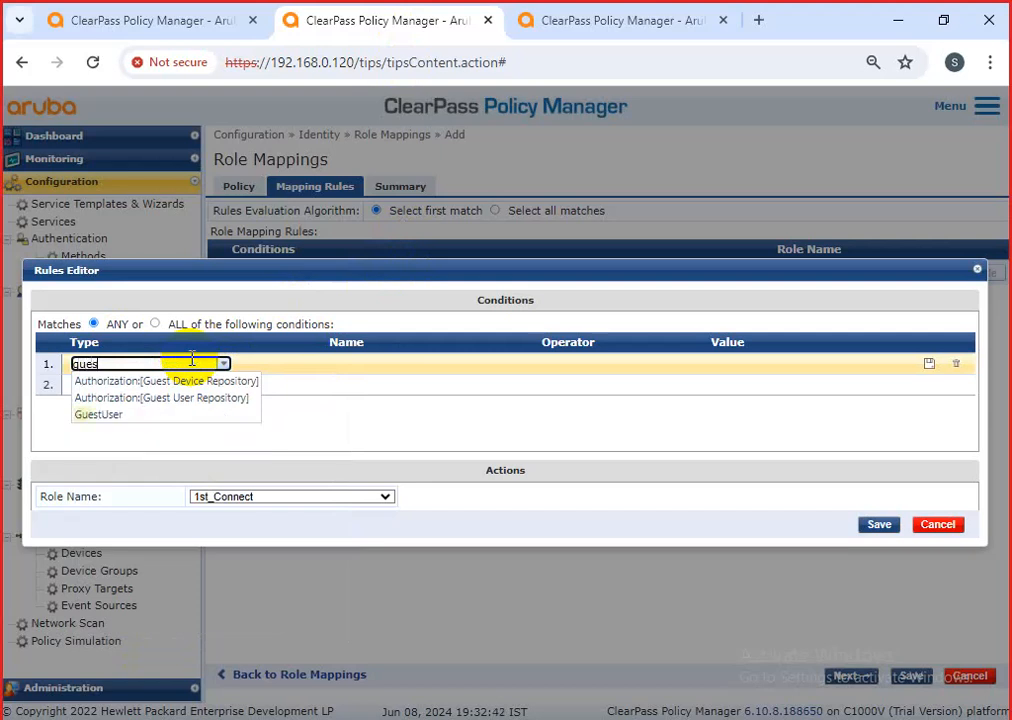
click(572, 12)
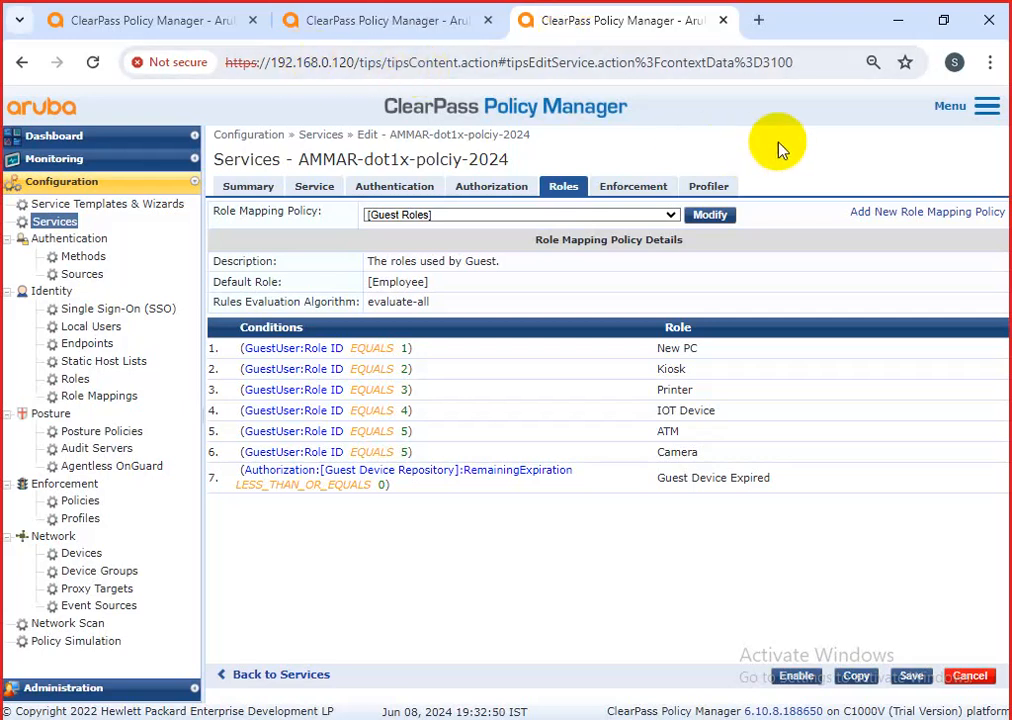
click(352, 30)
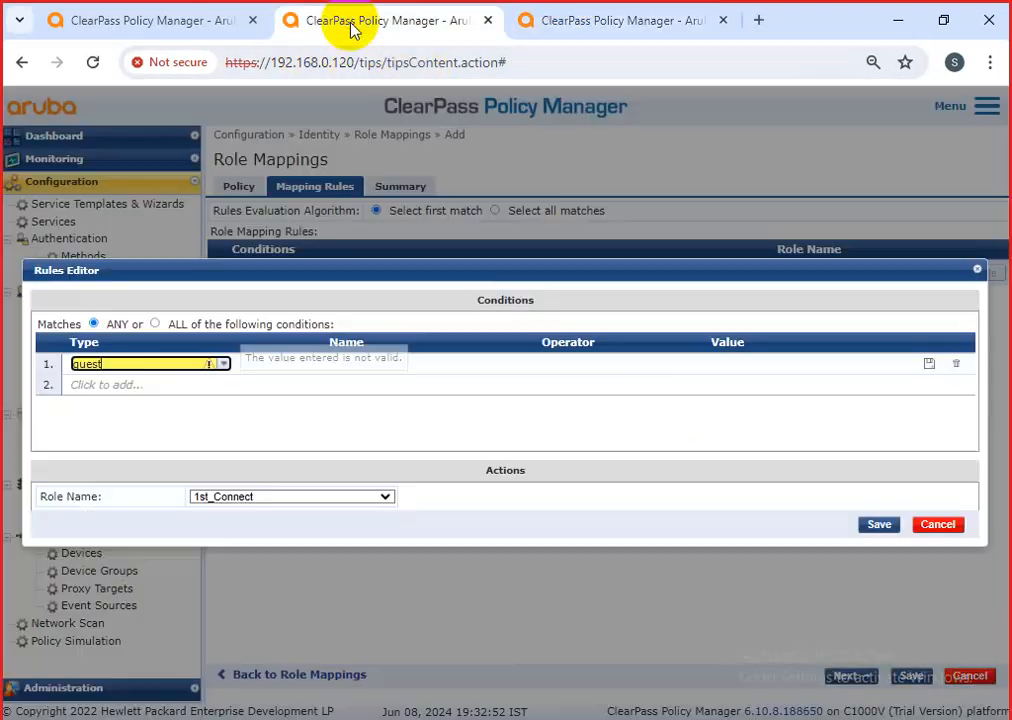
text(gu)
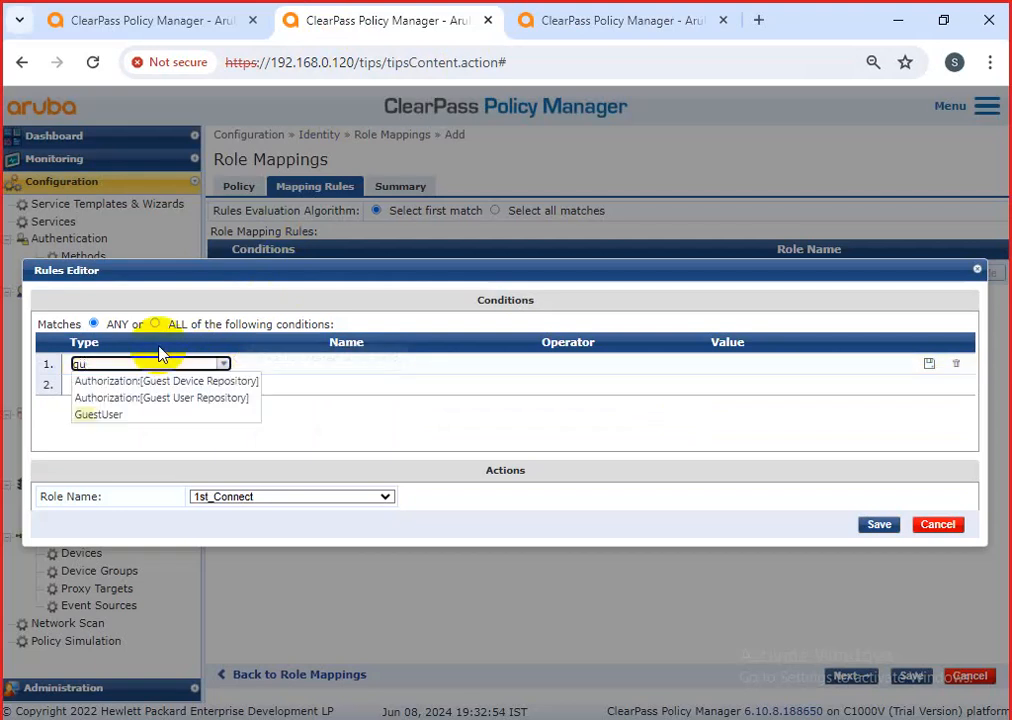
key(BackSpace)
key(BackSpace)
text(gu)
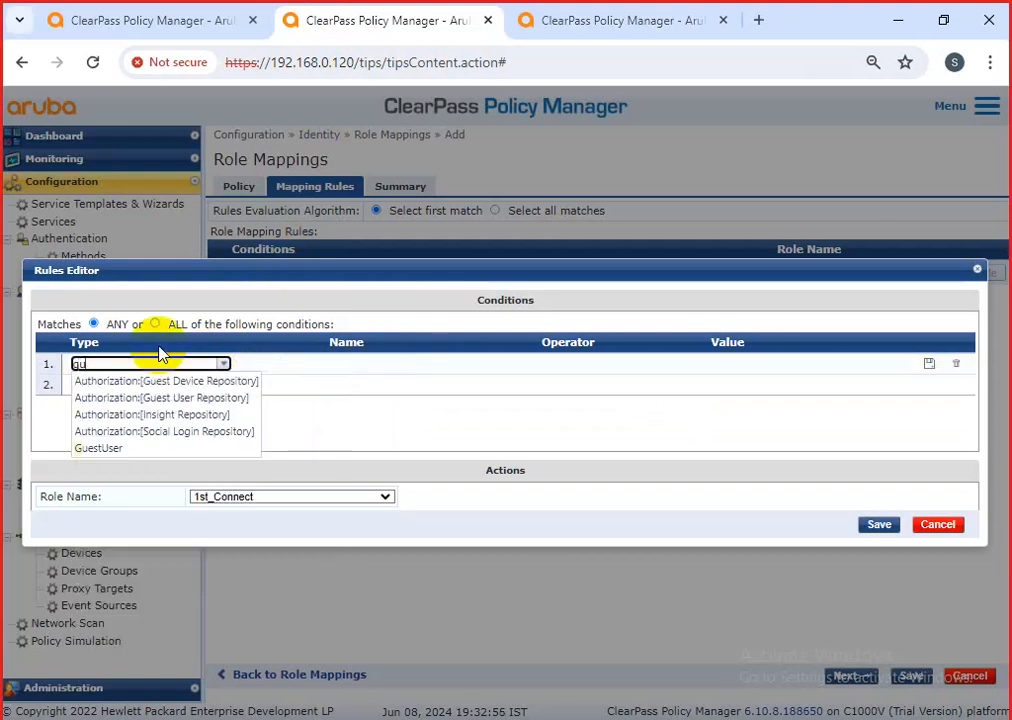
click(143, 416)
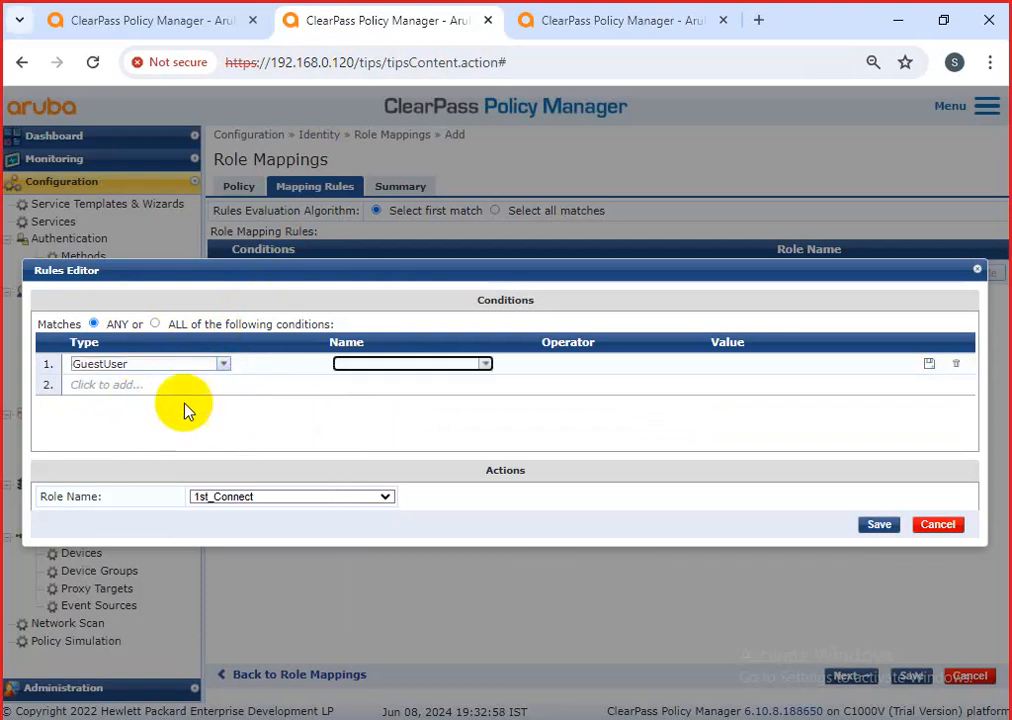
Complete the rule as Role ID EQUALS 10 assigning Camera-Ammer, and save it.
click(484, 364)
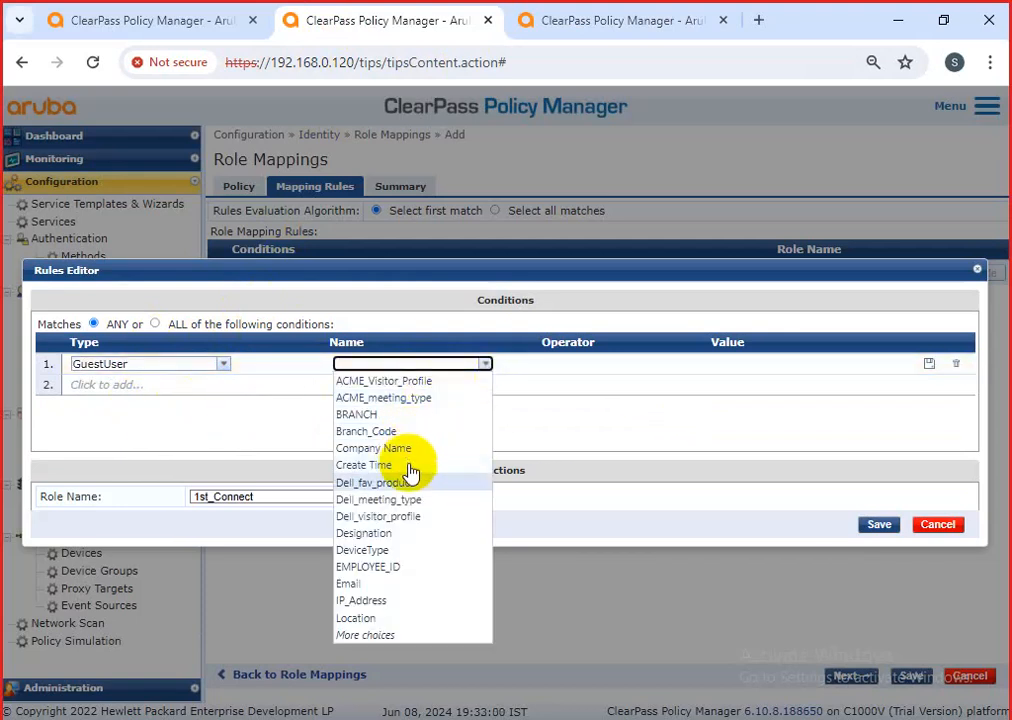
click(388, 637)
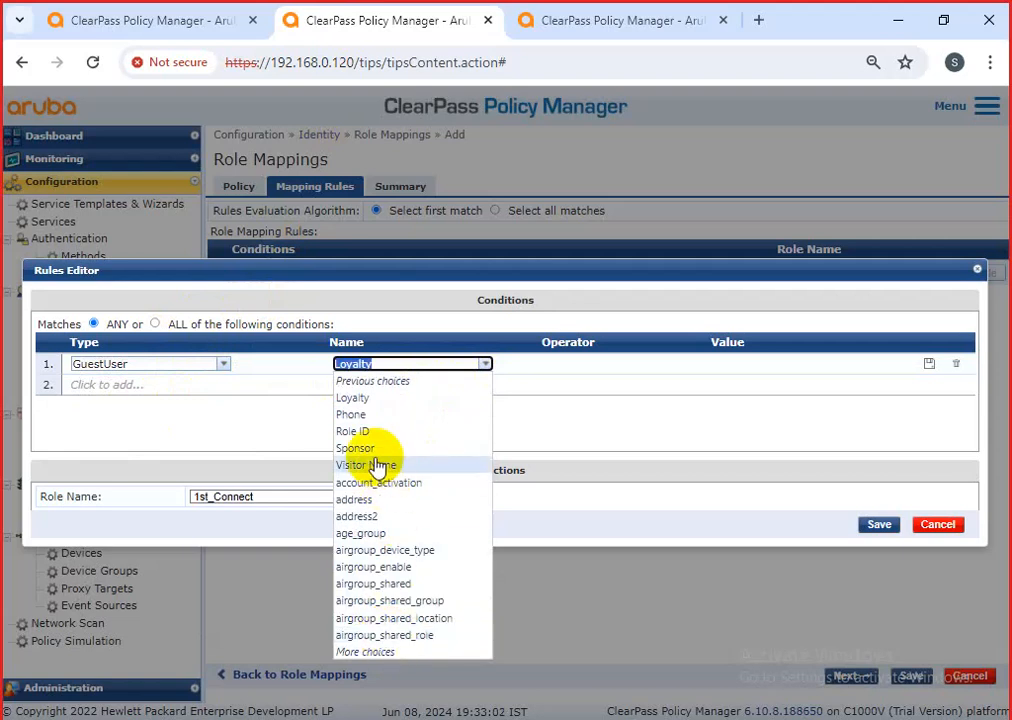
click(366, 427)
click(693, 366)
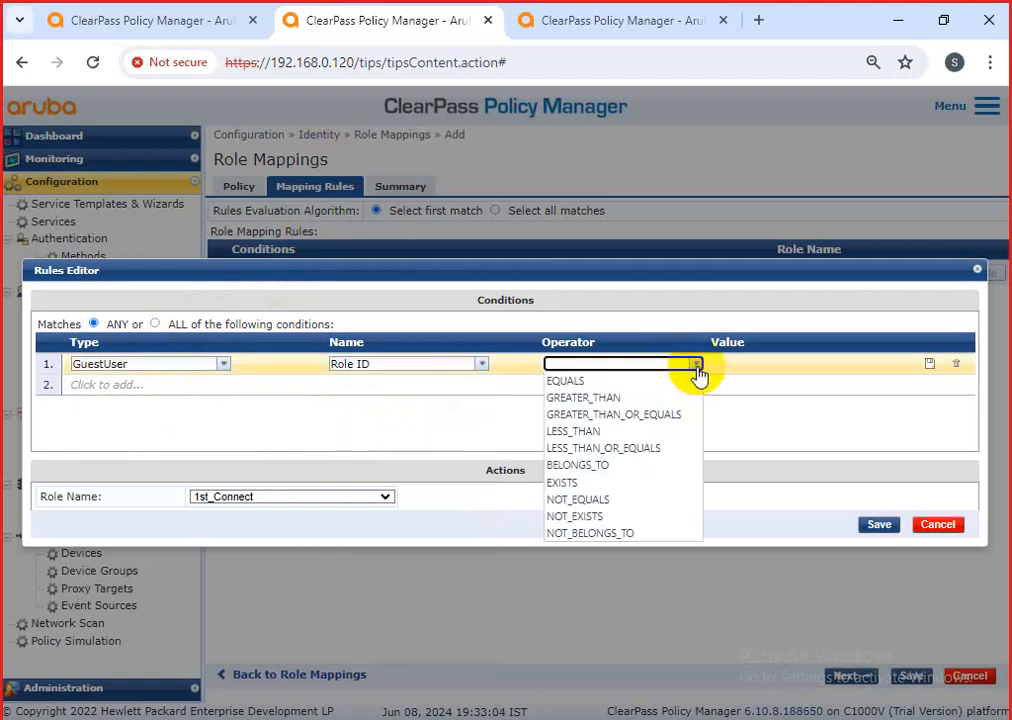
click(618, 381)
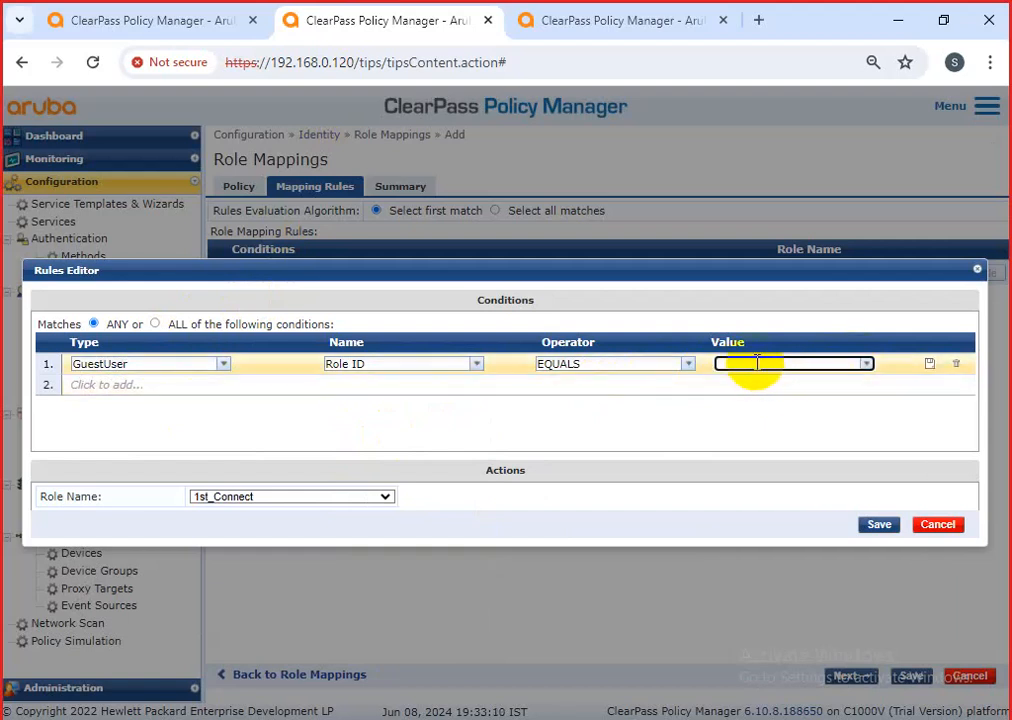
click(278, 505)
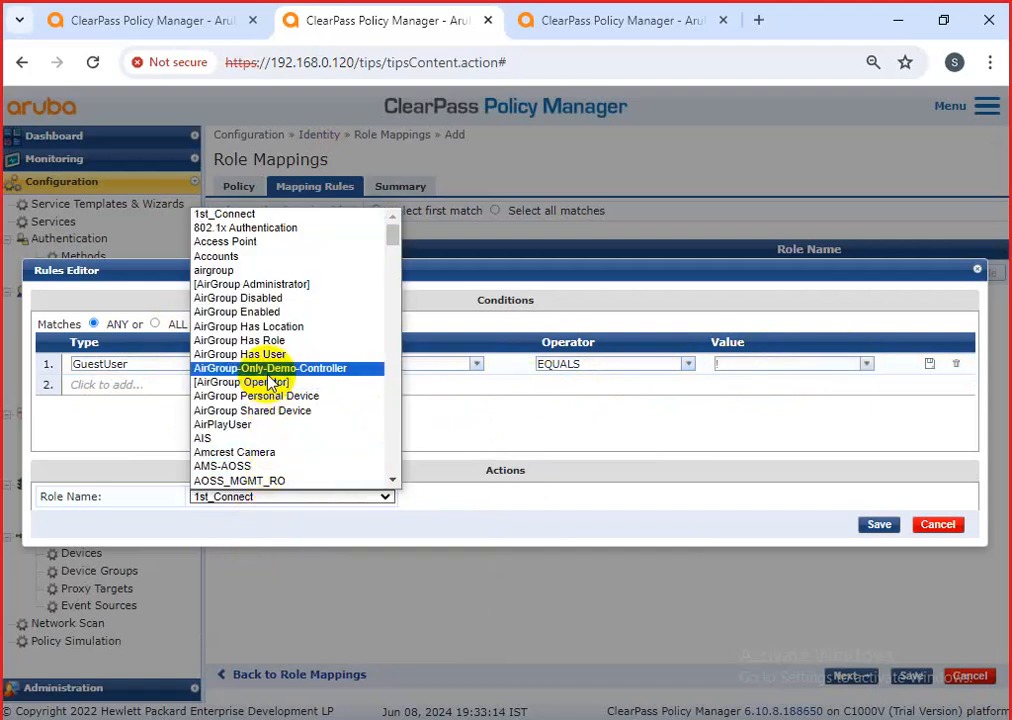
scroll(268, 316, down, 15)
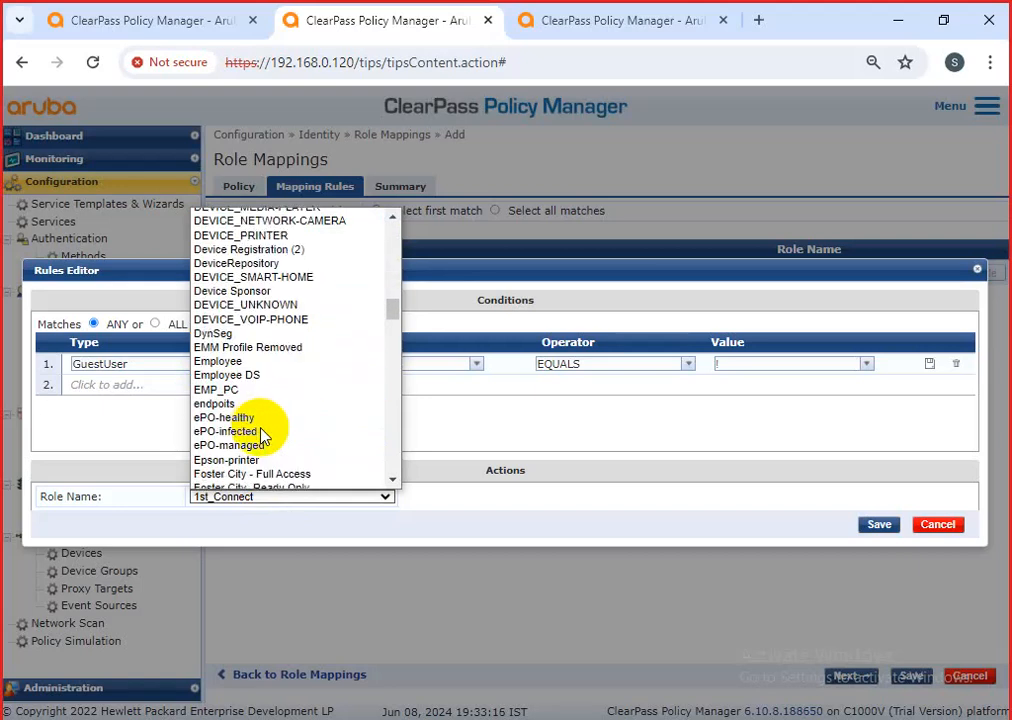
scroll(263, 433, down, 5)
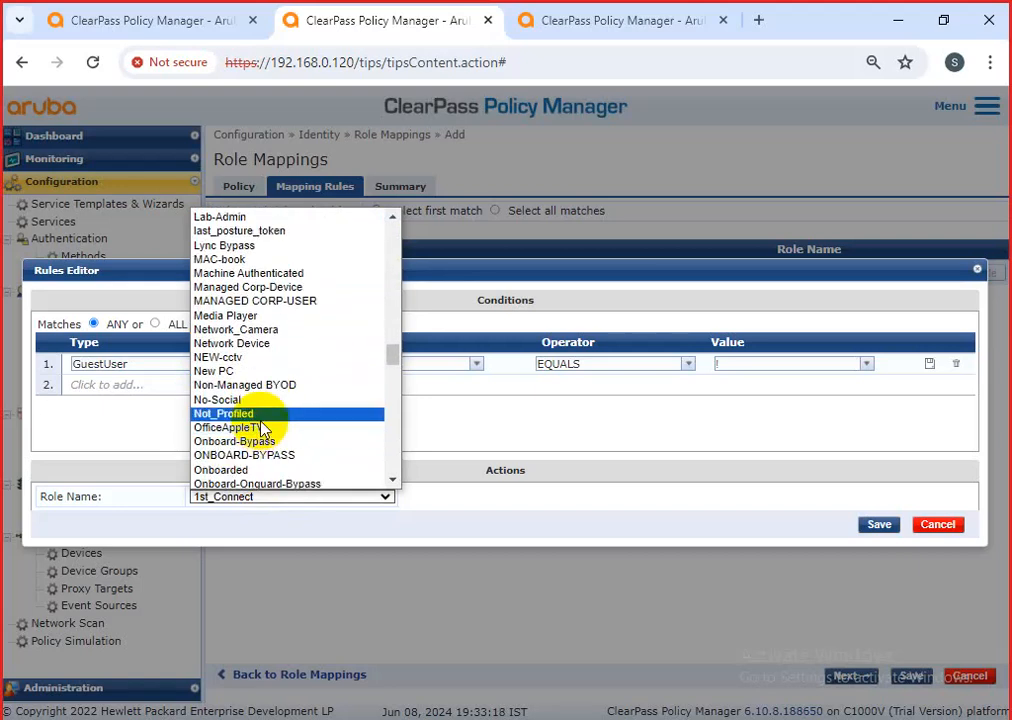
key(c)
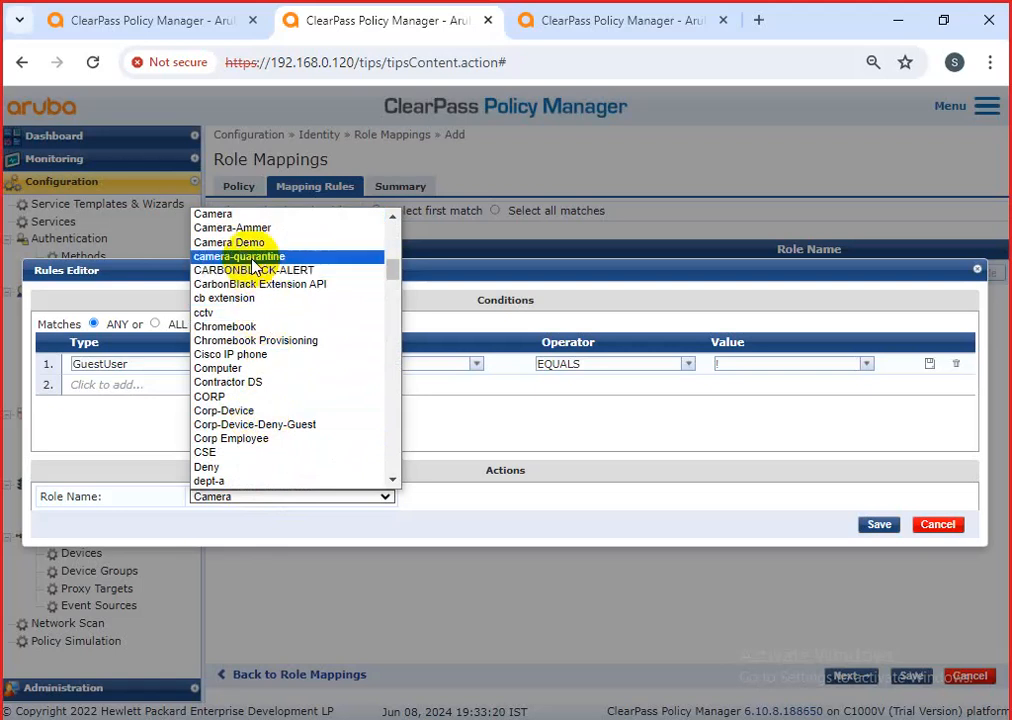
click(236, 228)
click(720, 364)
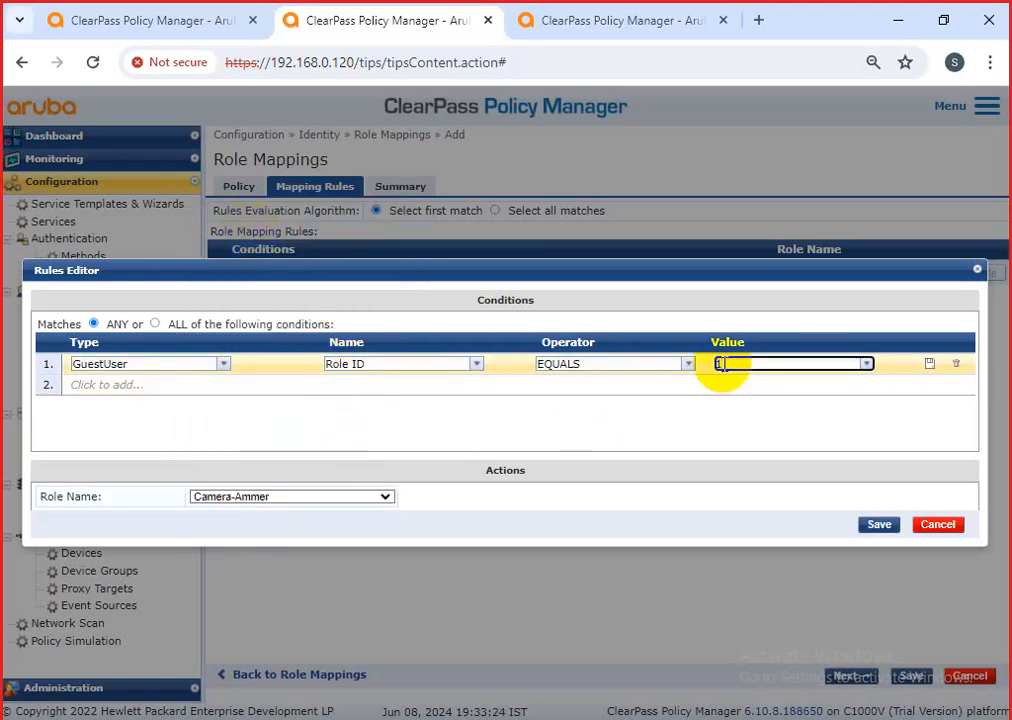
click(872, 526)
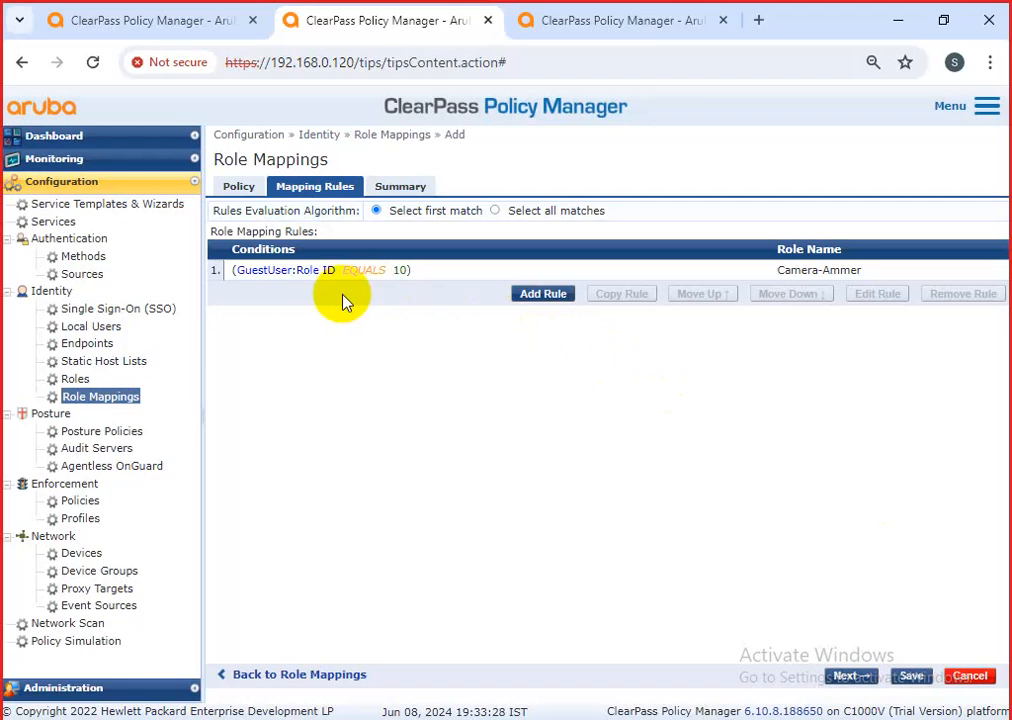
Copy the Camera-Ammer rule and change the copy to Role ID 20 mapped to BIOMARTIC-Ammer.
click(555, 295)
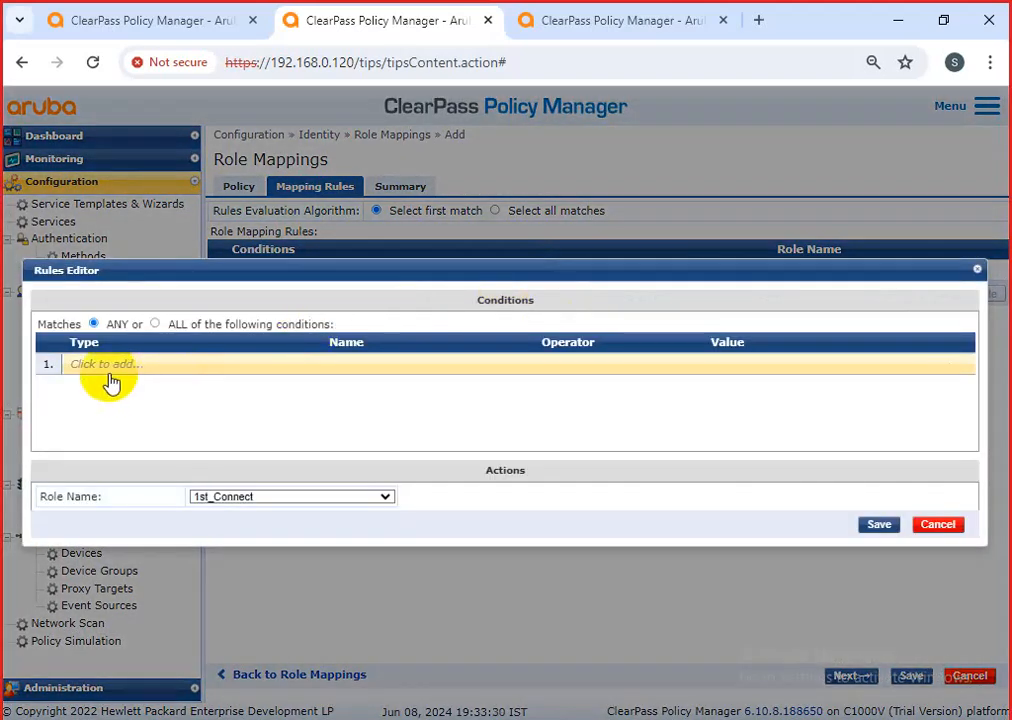
click(105, 365)
click(936, 525)
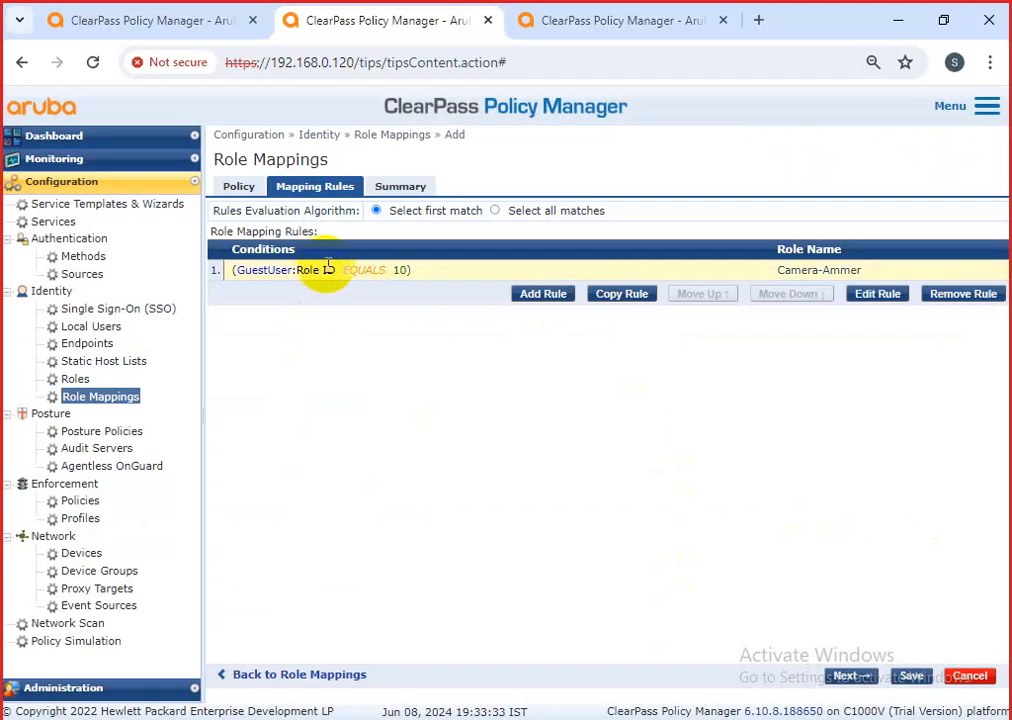
click(619, 295)
click(895, 316)
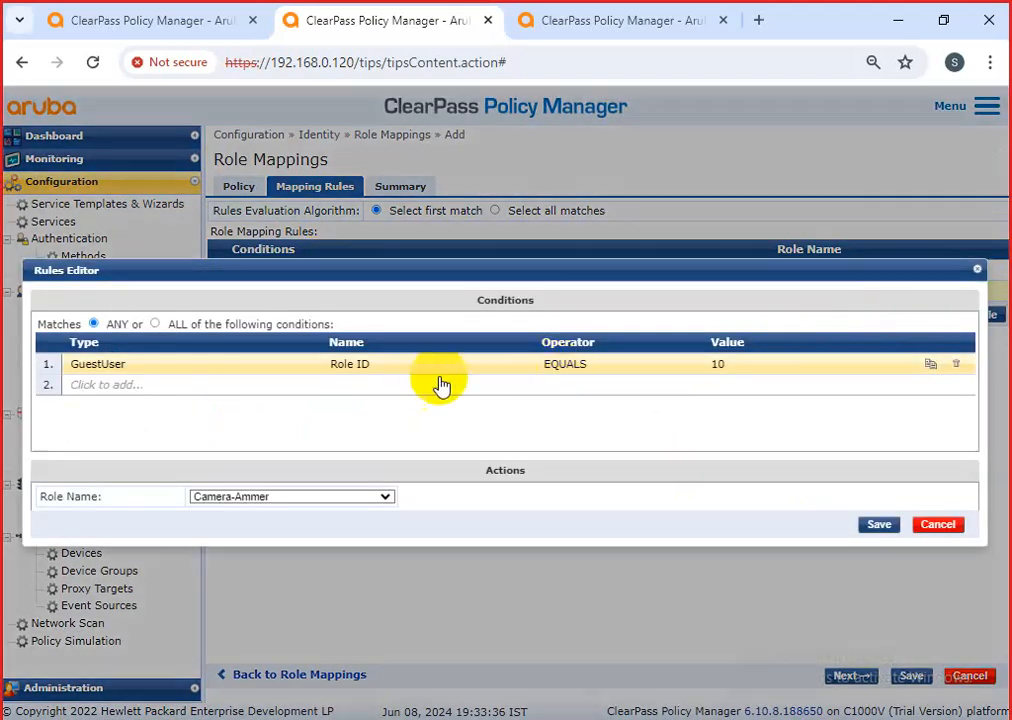
click(297, 498)
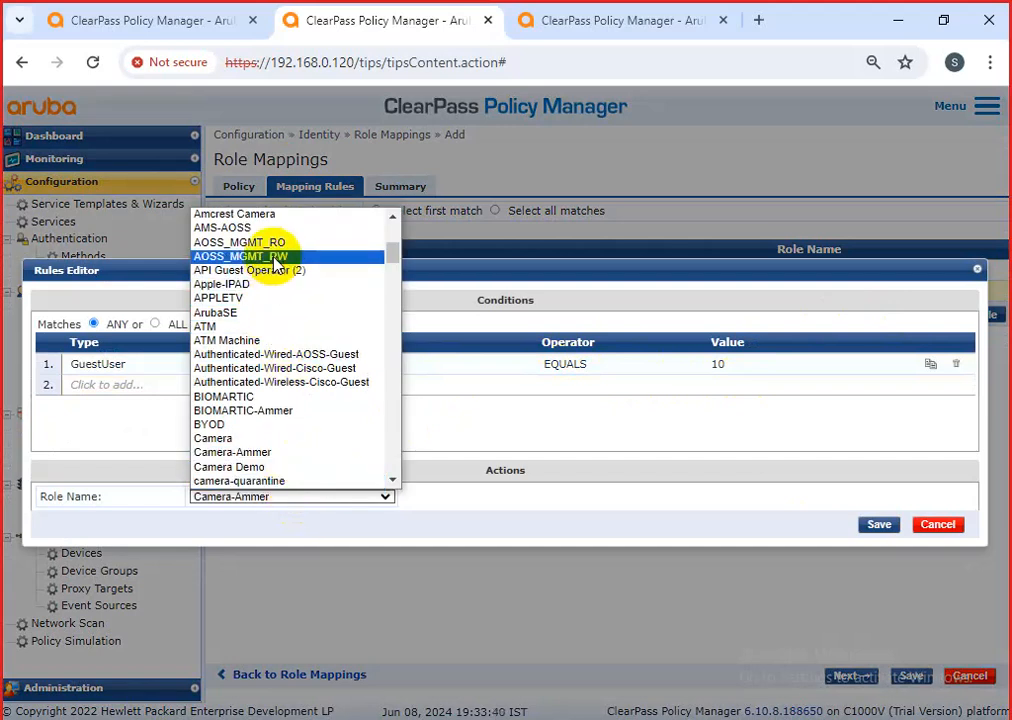
key(b)
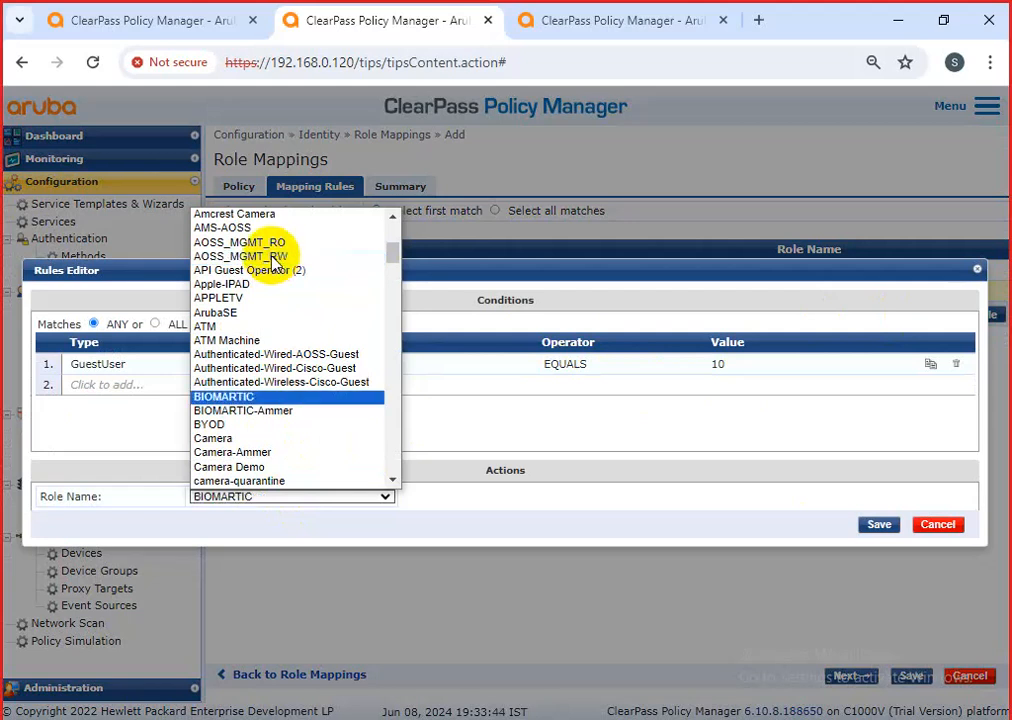
click(228, 420)
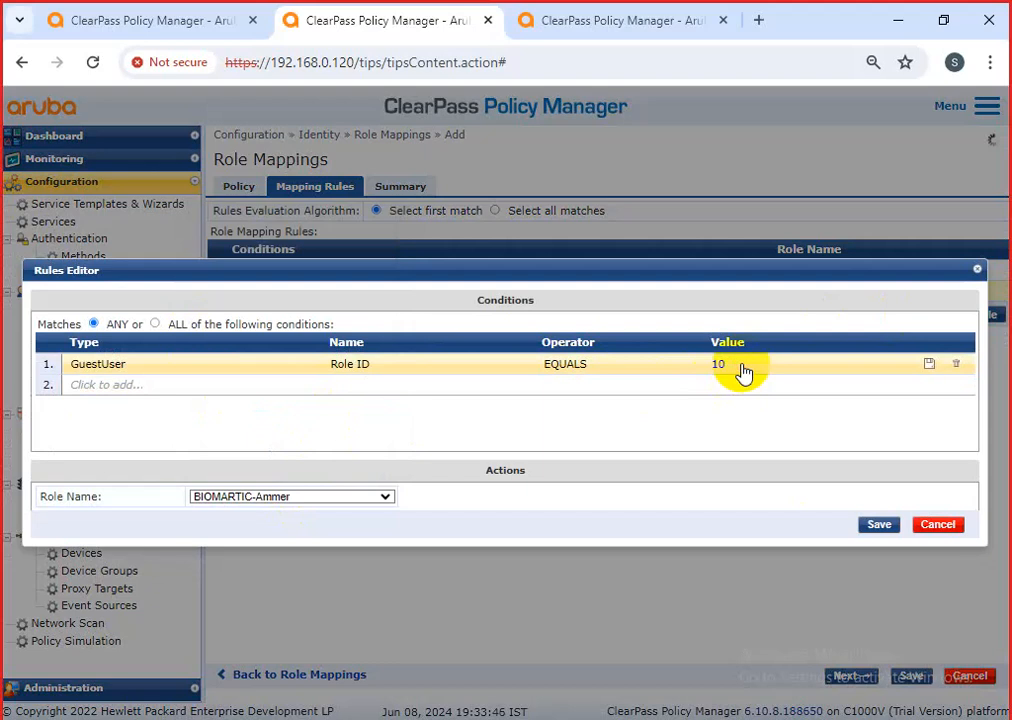
click(741, 365)
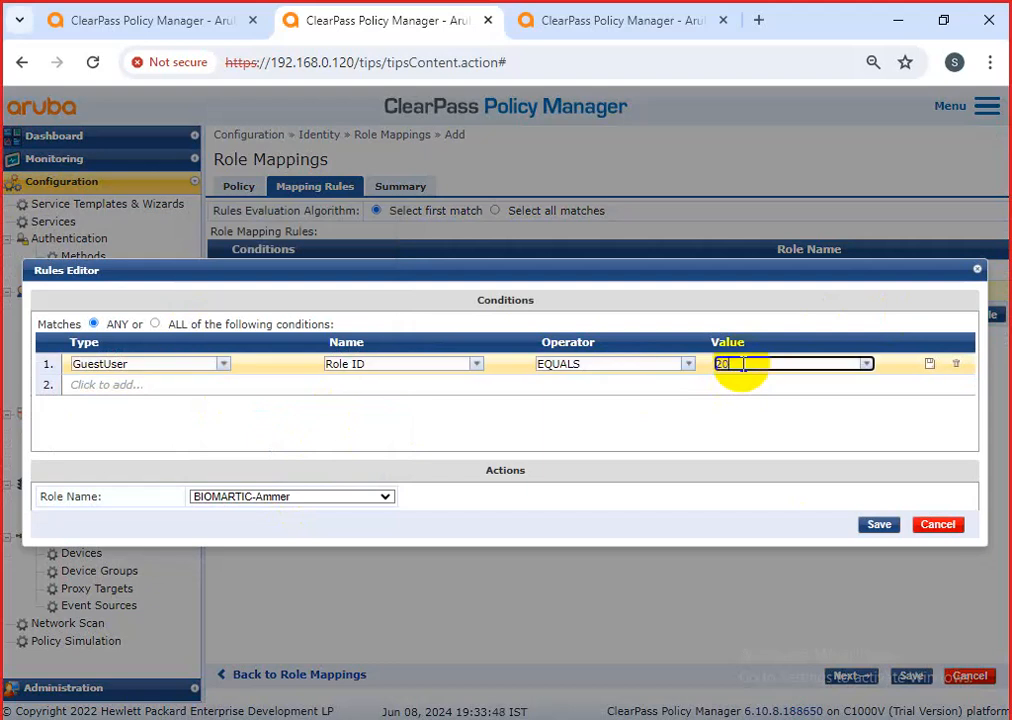
click(879, 524)
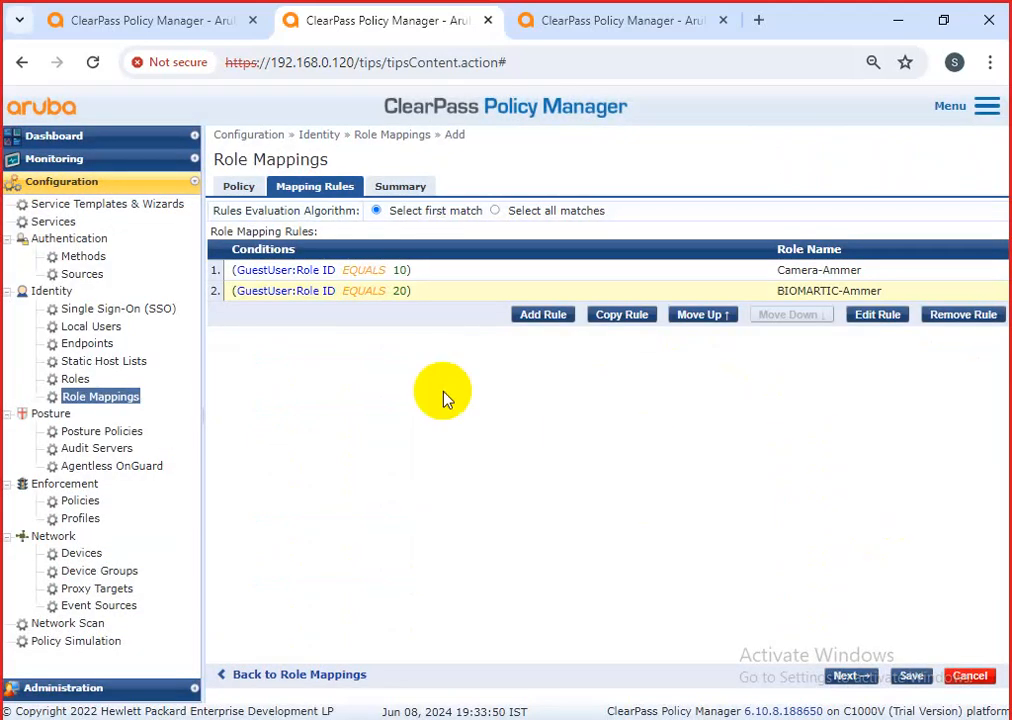
Discard an empty new rule and duplicate the BIOMARTIC-Ammer rule as a third rule.
click(549, 317)
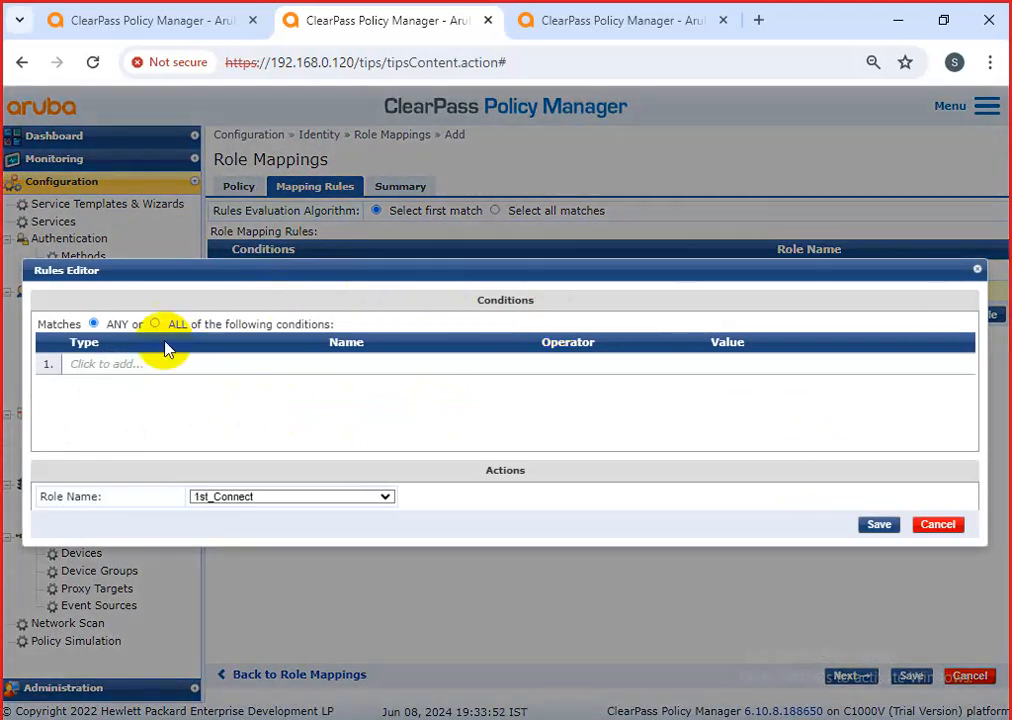
click(128, 366)
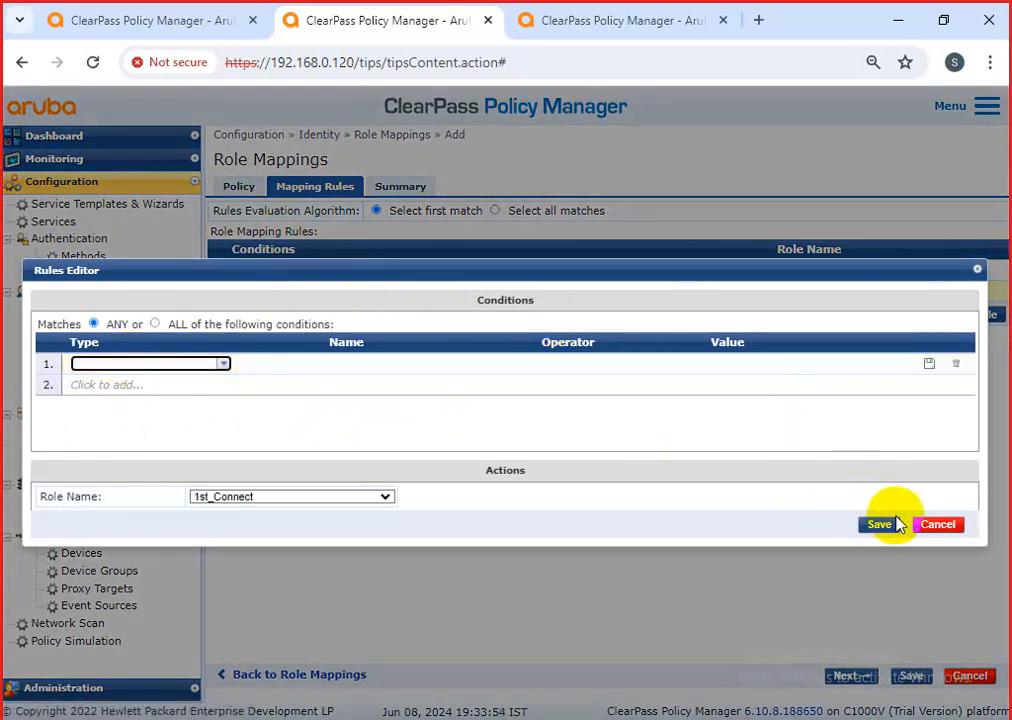
click(935, 525)
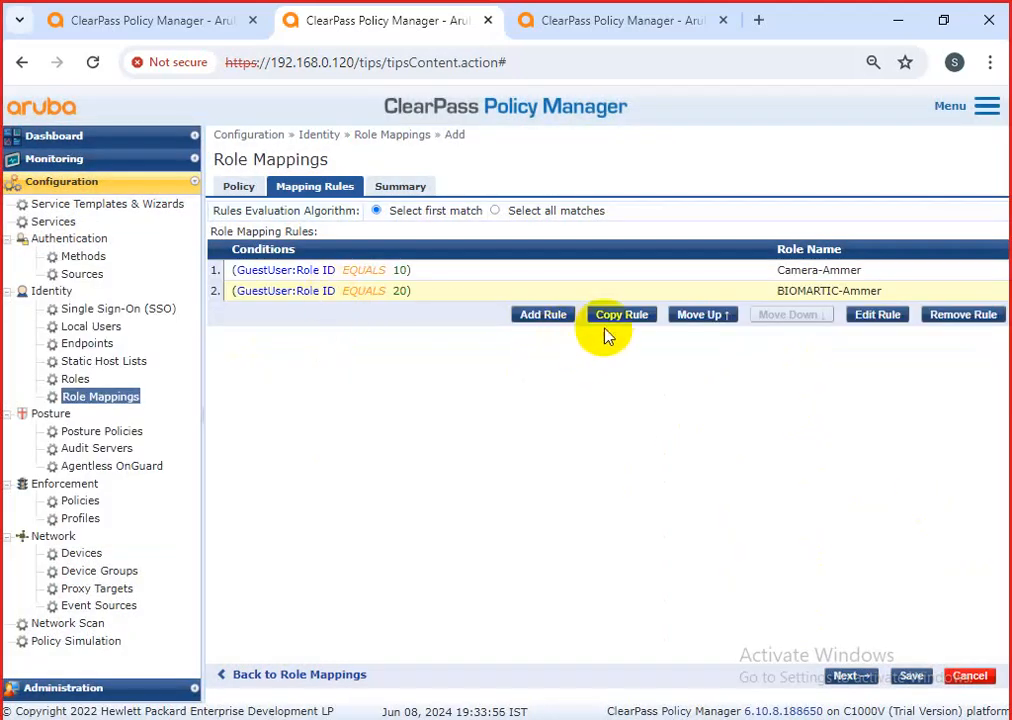
click(607, 318)
Edit rule 3 to map Role ID 30 to Printer-Ammer and save it.
click(402, 314)
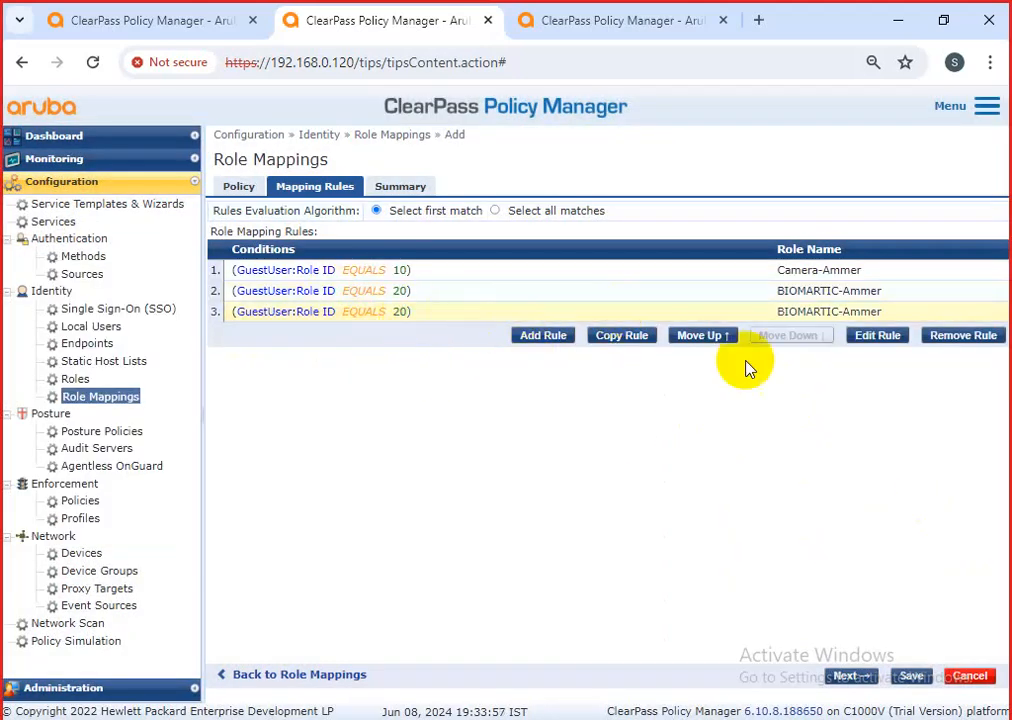
click(875, 338)
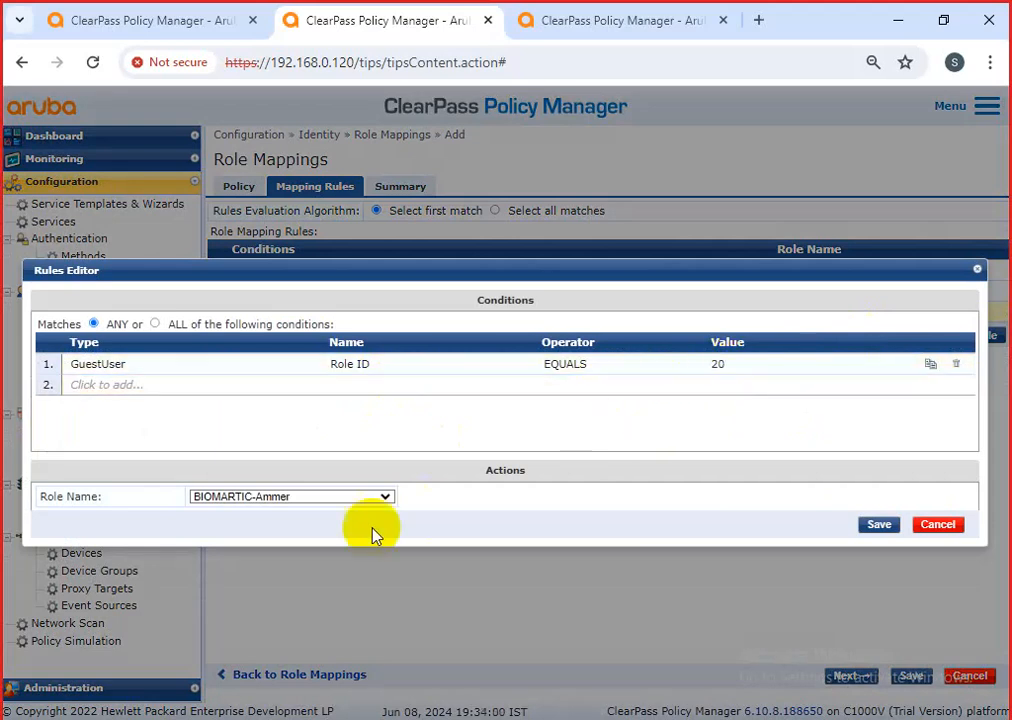
click(373, 497)
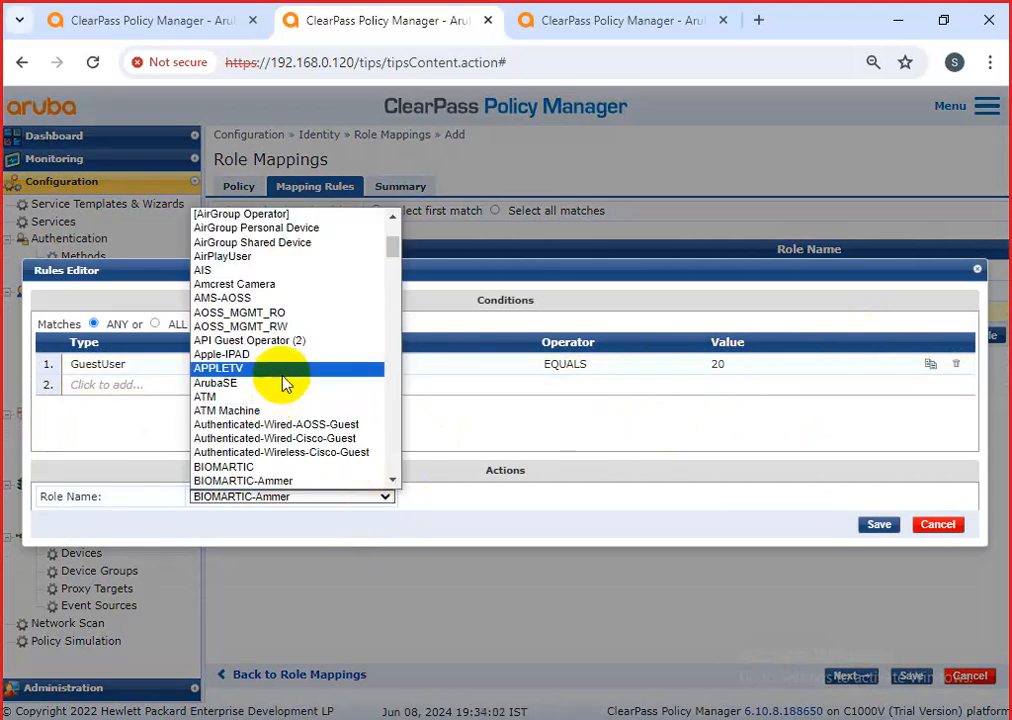
scroll(303, 400, down, 5)
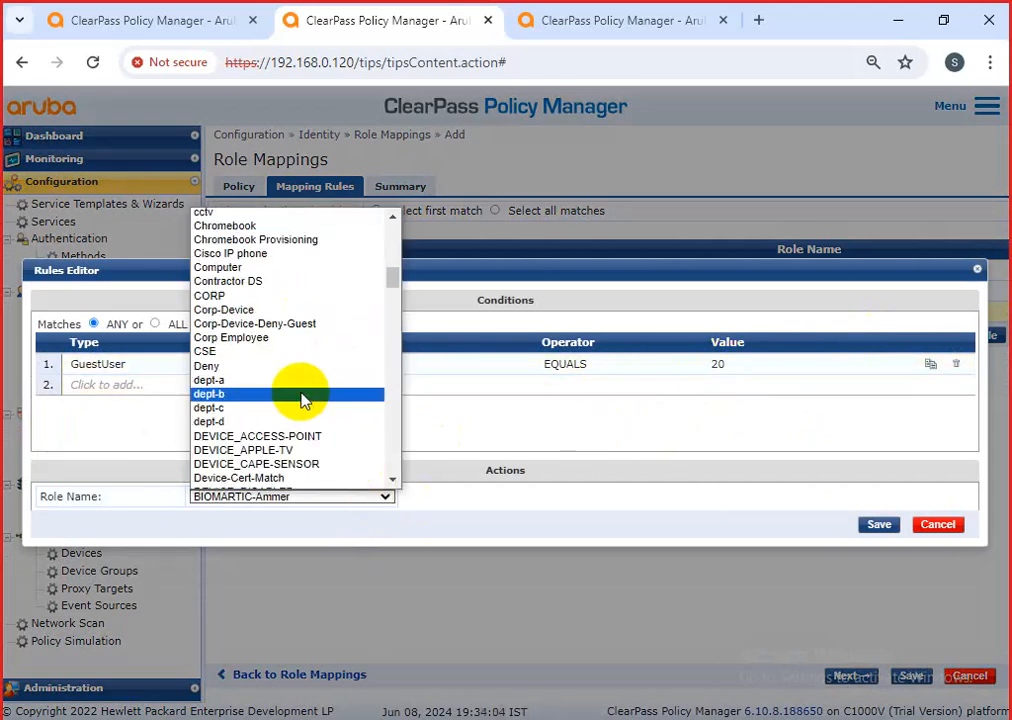
scroll(303, 402, down, 2)
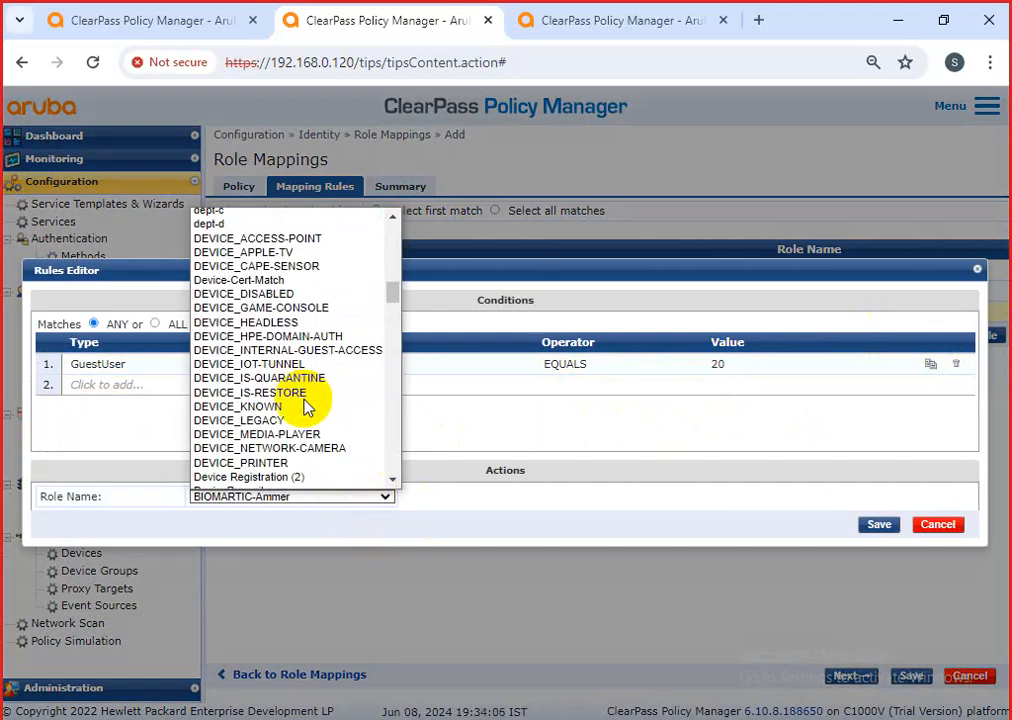
scroll(303, 405, down, 2)
scroll(306, 405, down, 4)
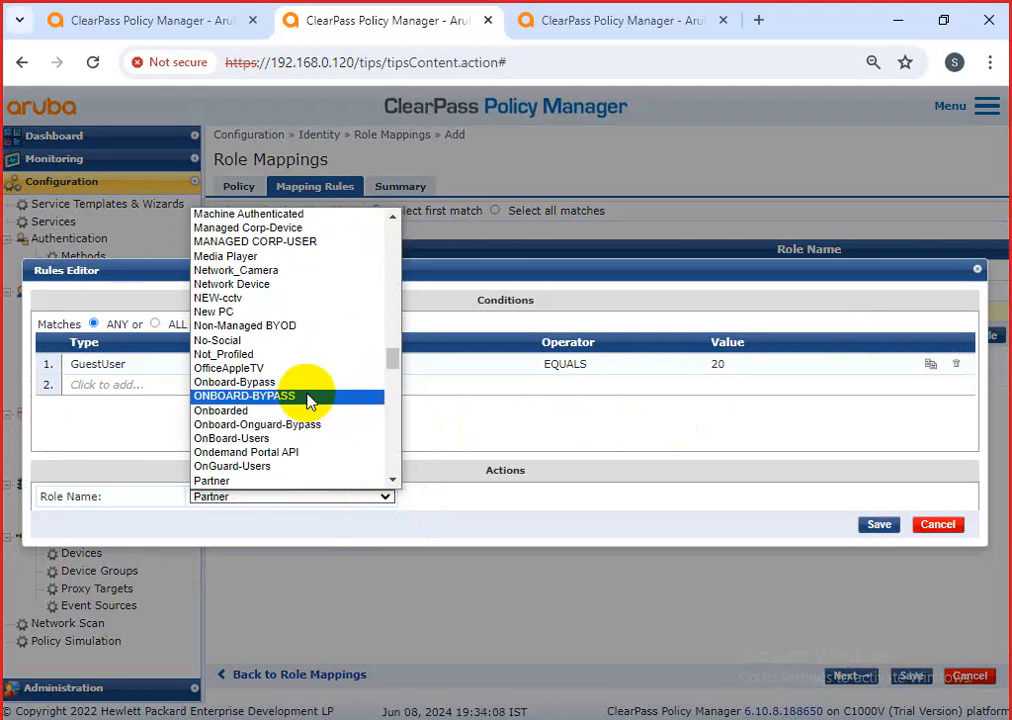
key(p)
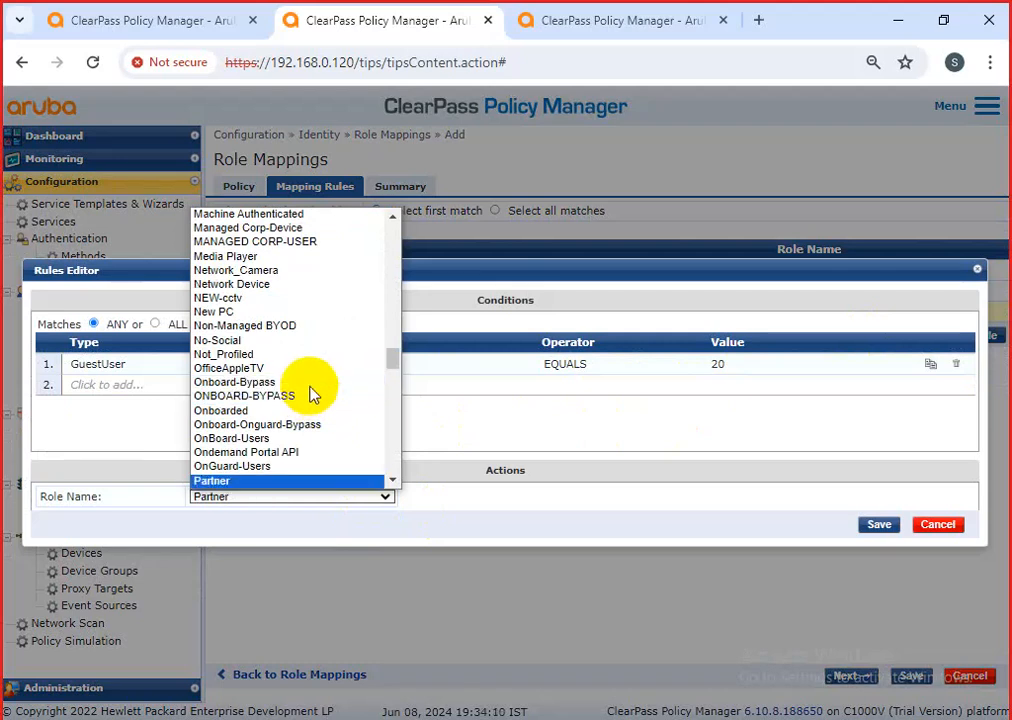
key(p)
key(p)
key(p)
key(p)
key(p)
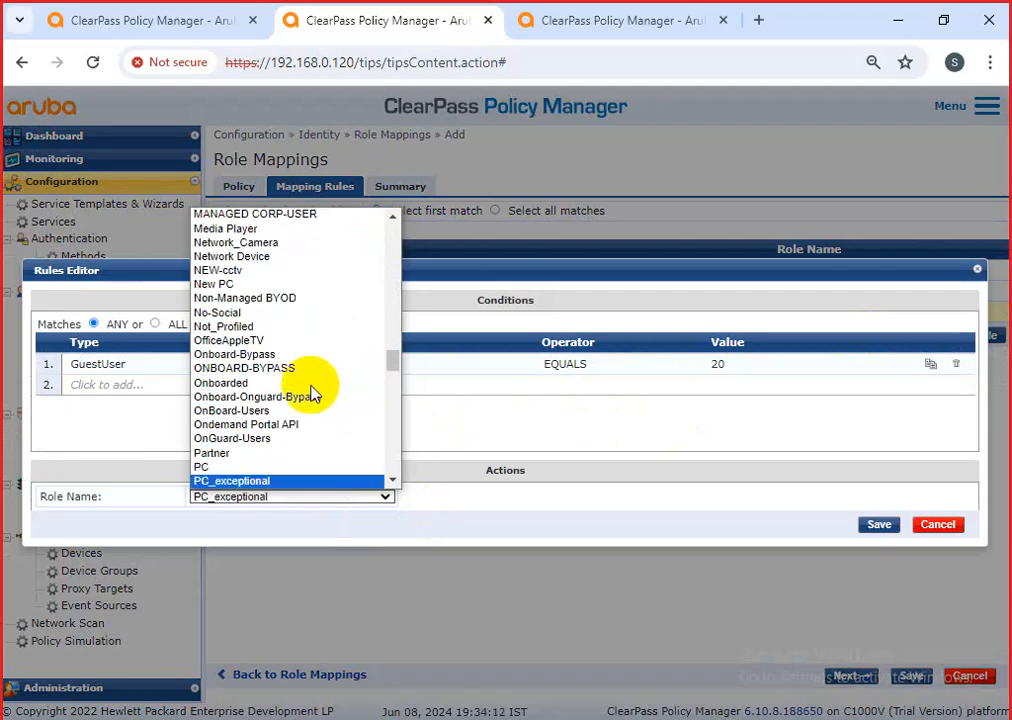
key(p)
key(p)
key(p)
key(p)
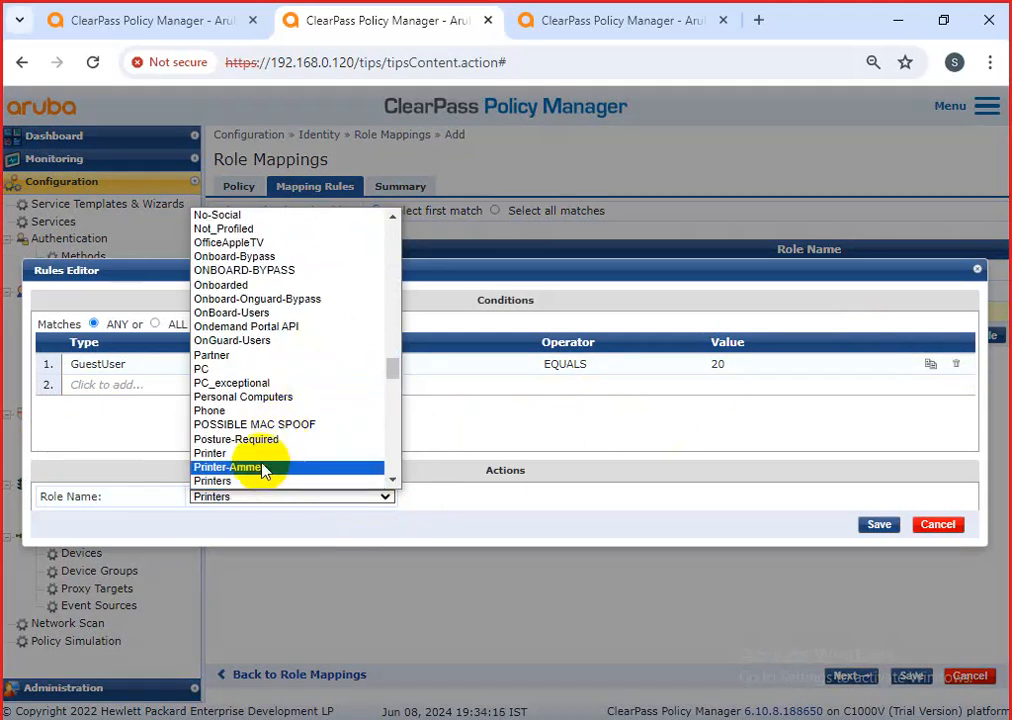
click(262, 468)
click(786, 378)
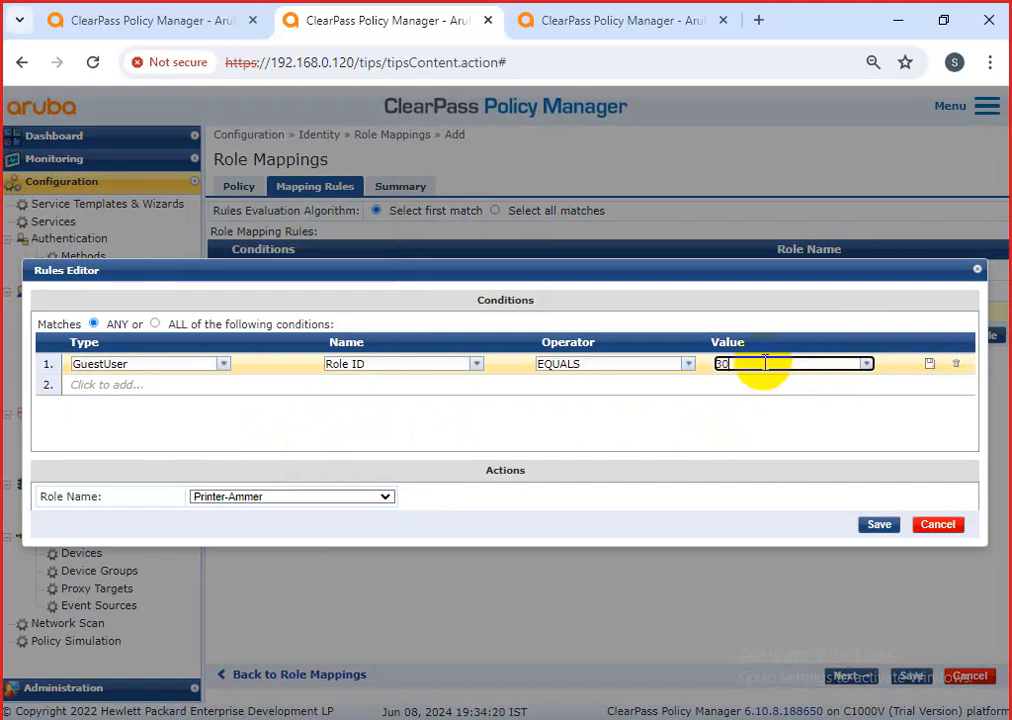
click(879, 526)
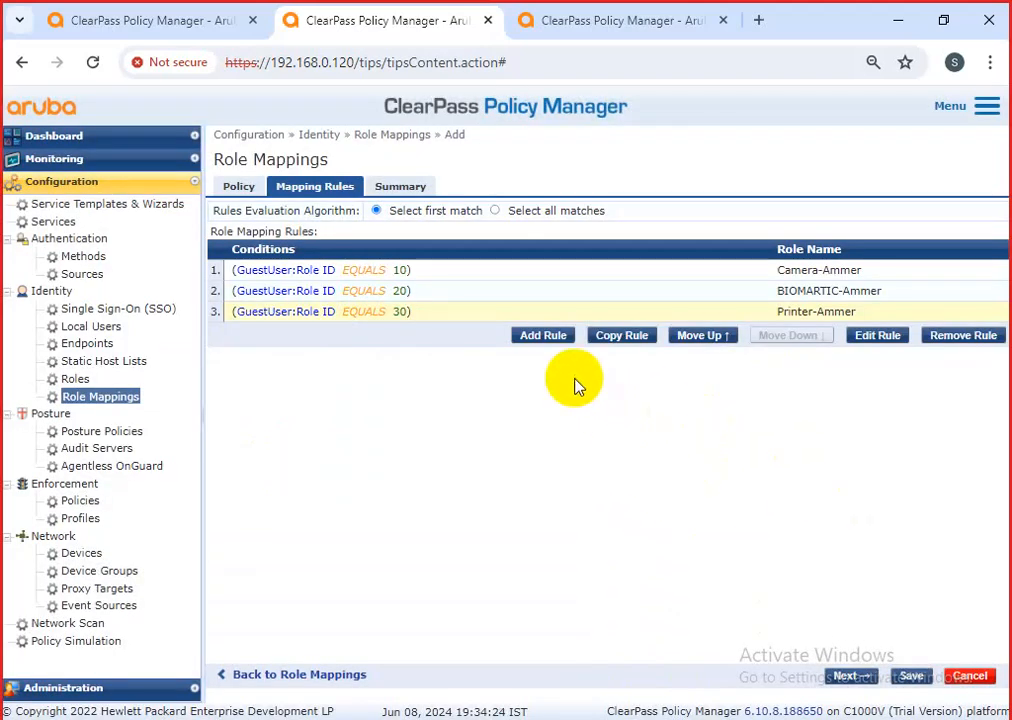
Discard an empty new rule and duplicate the Printer-Ammer rule as rule 4.
click(545, 338)
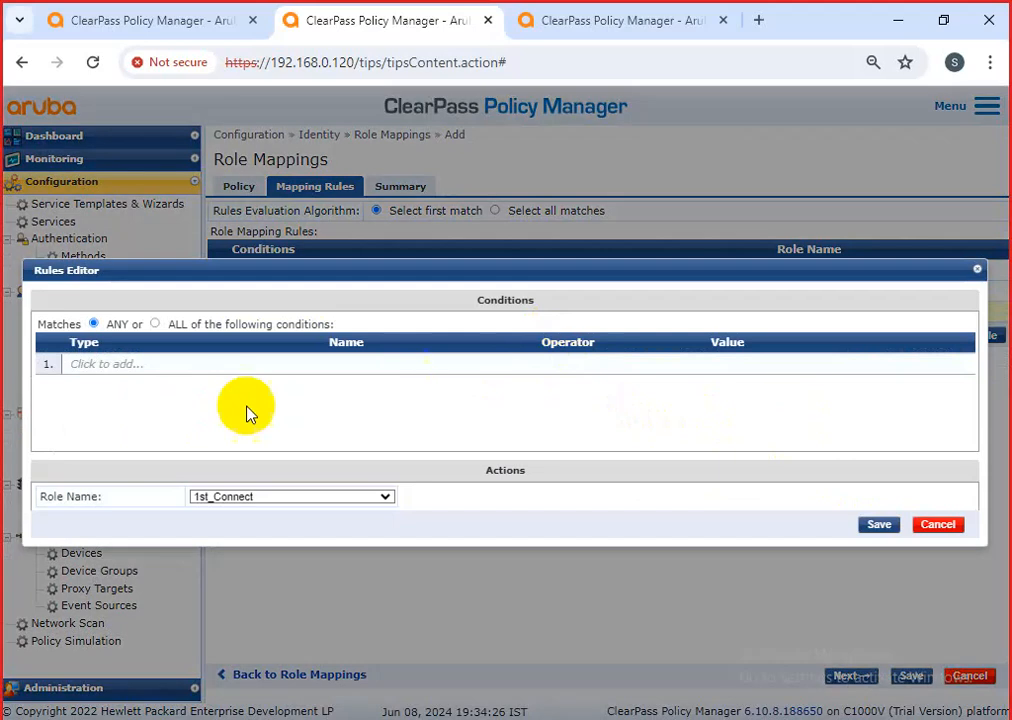
click(914, 521)
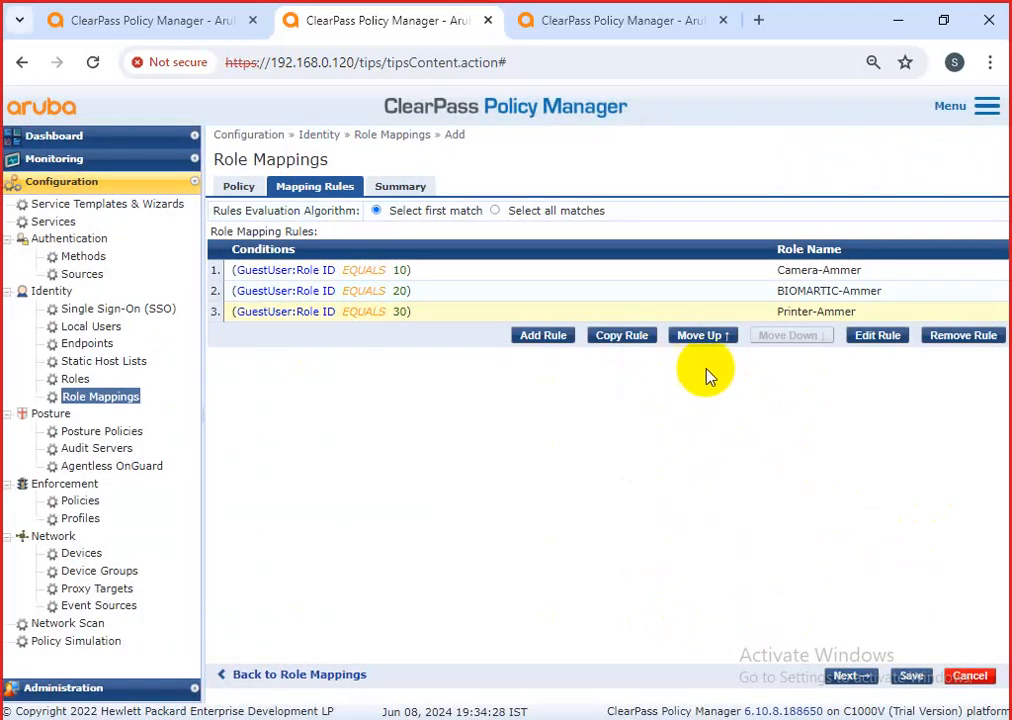
click(642, 337)
Open rule 4 for editing and set its role name to PC_exceptional.
click(558, 333)
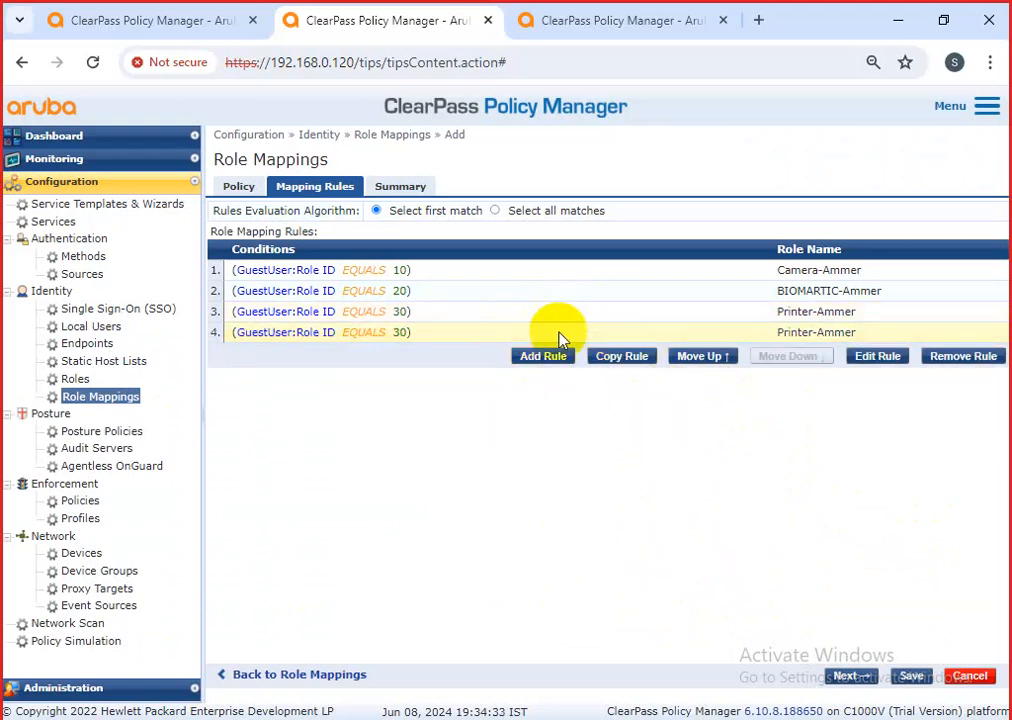
click(868, 358)
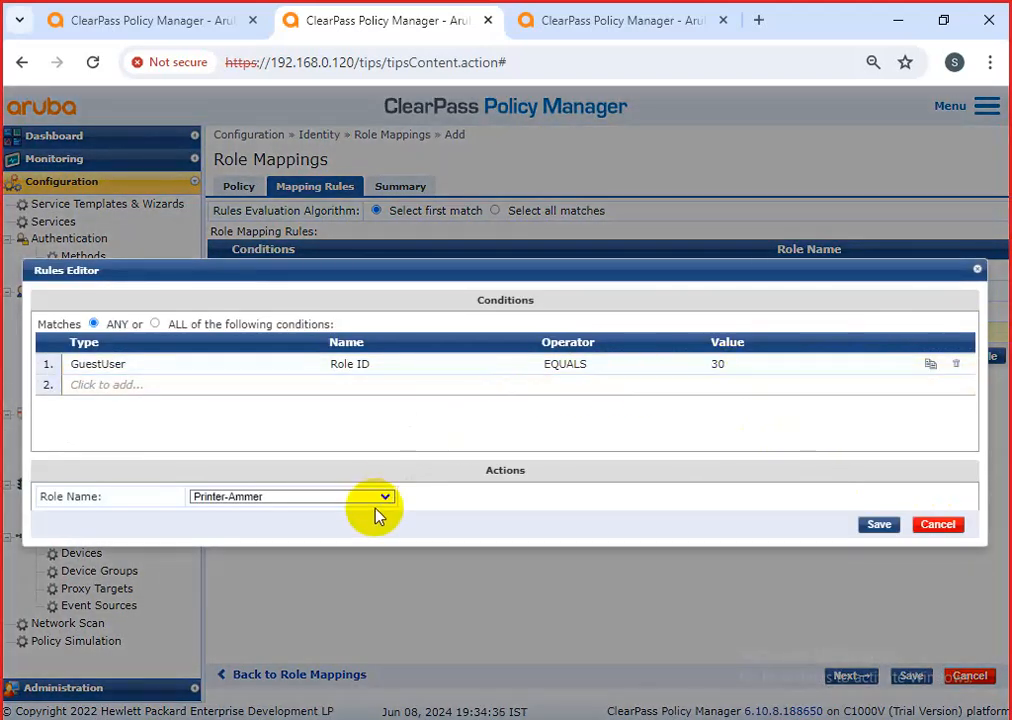
click(386, 500)
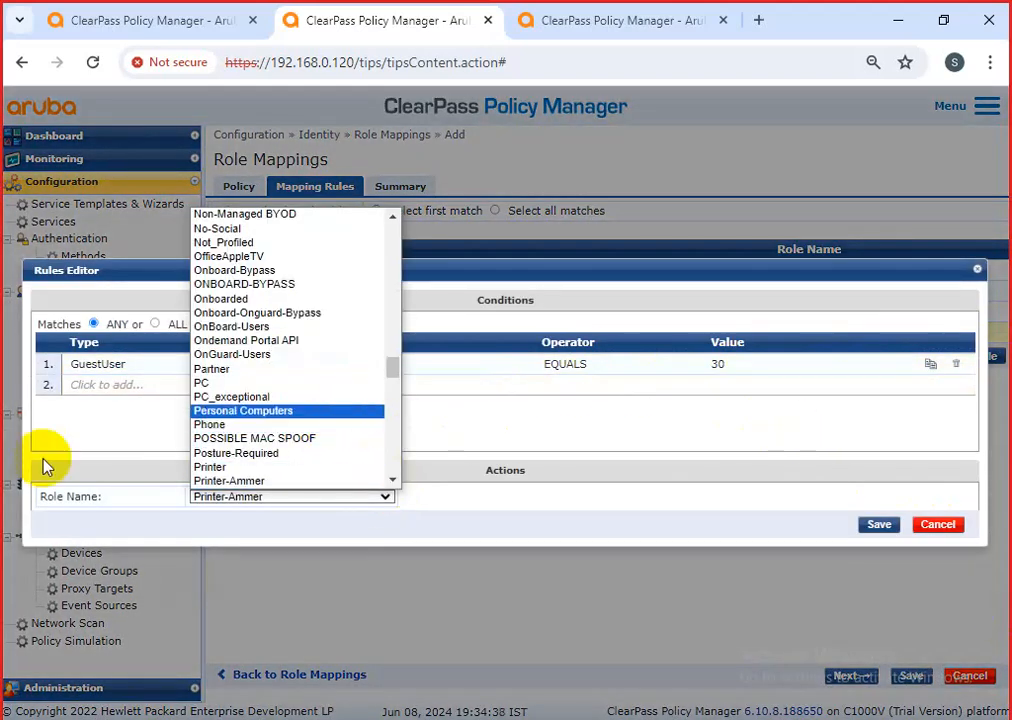
click(244, 398)
Change rule 4 to Role ID 40 mapped to New PC, then save the Ammer-Role policy.
click(276, 499)
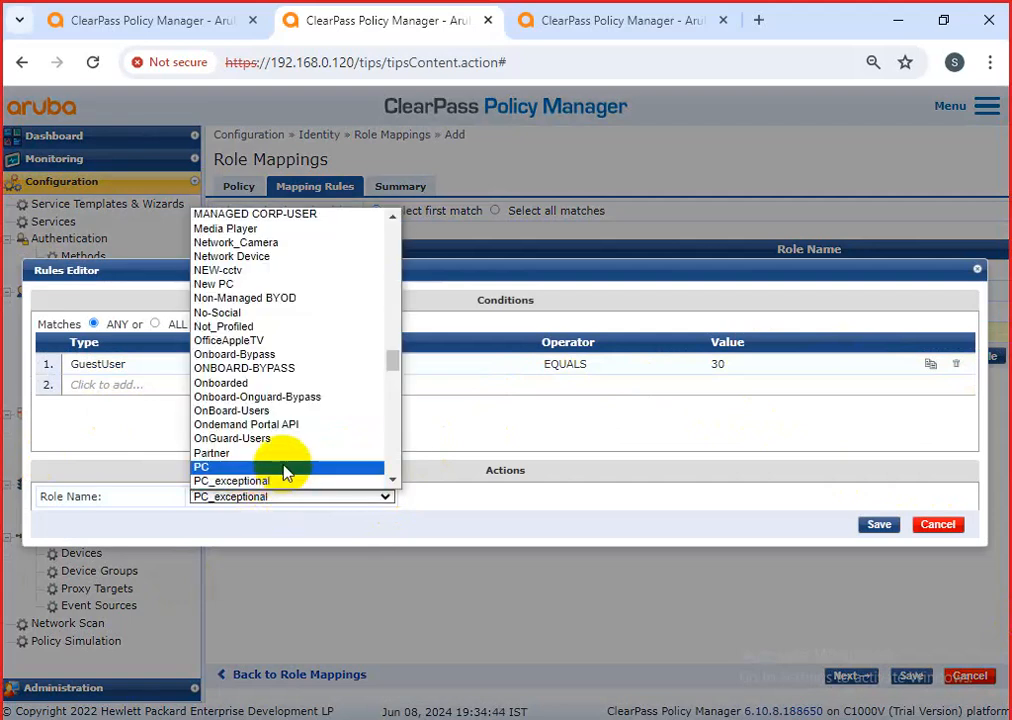
scroll(287, 462, down, 15)
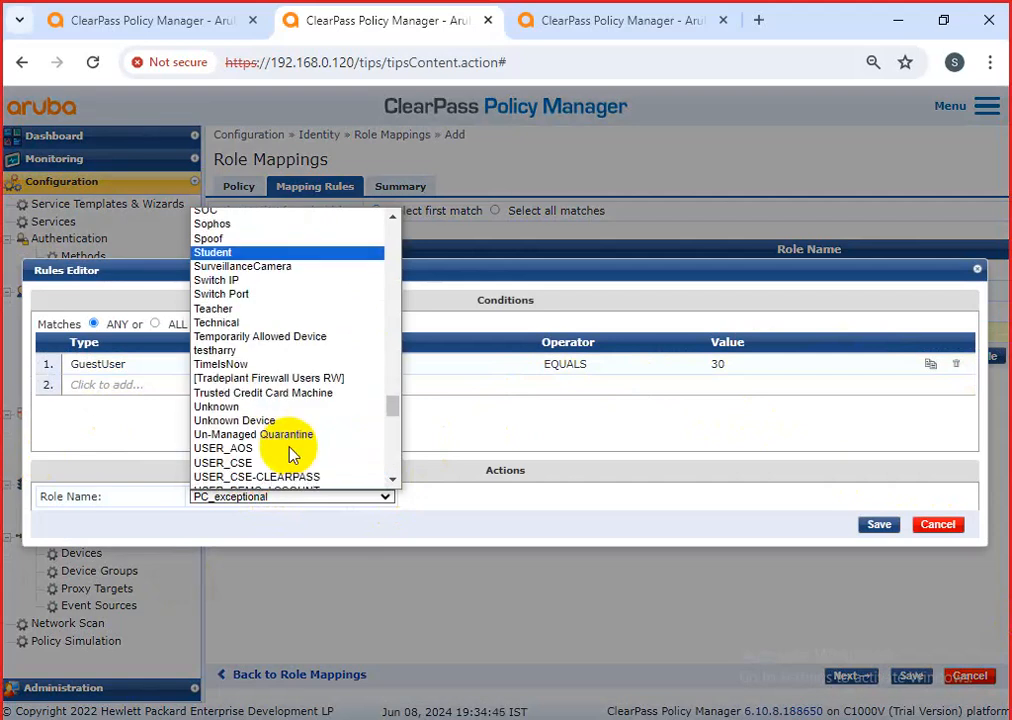
scroll(289, 449, down, 9)
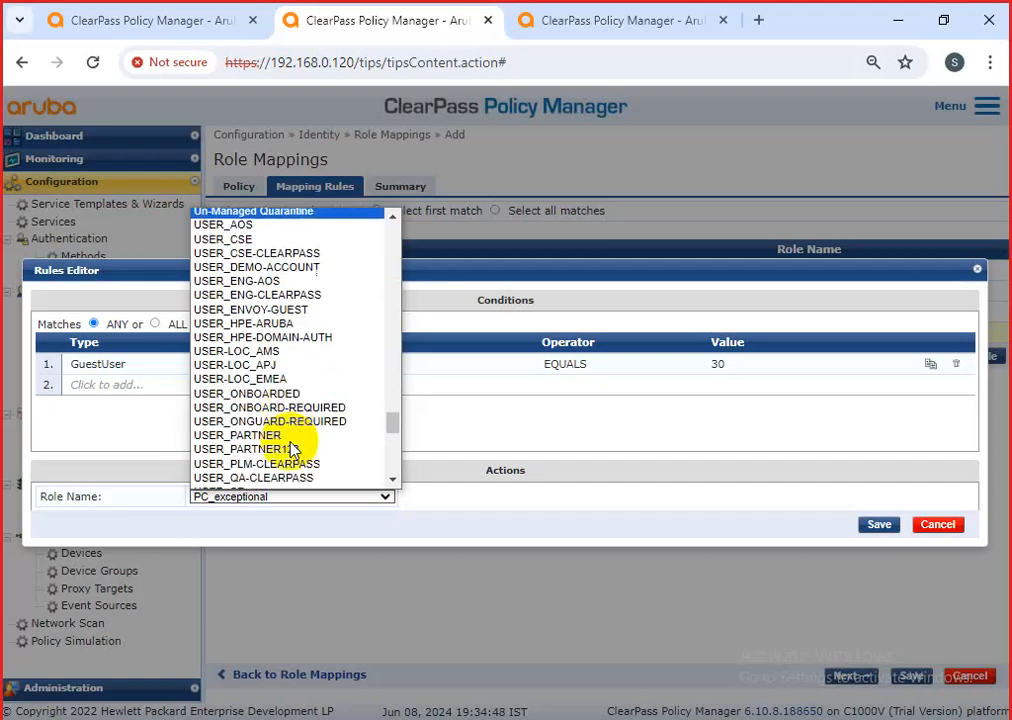
scroll(293, 449, down, 5)
scroll(291, 449, down, 3)
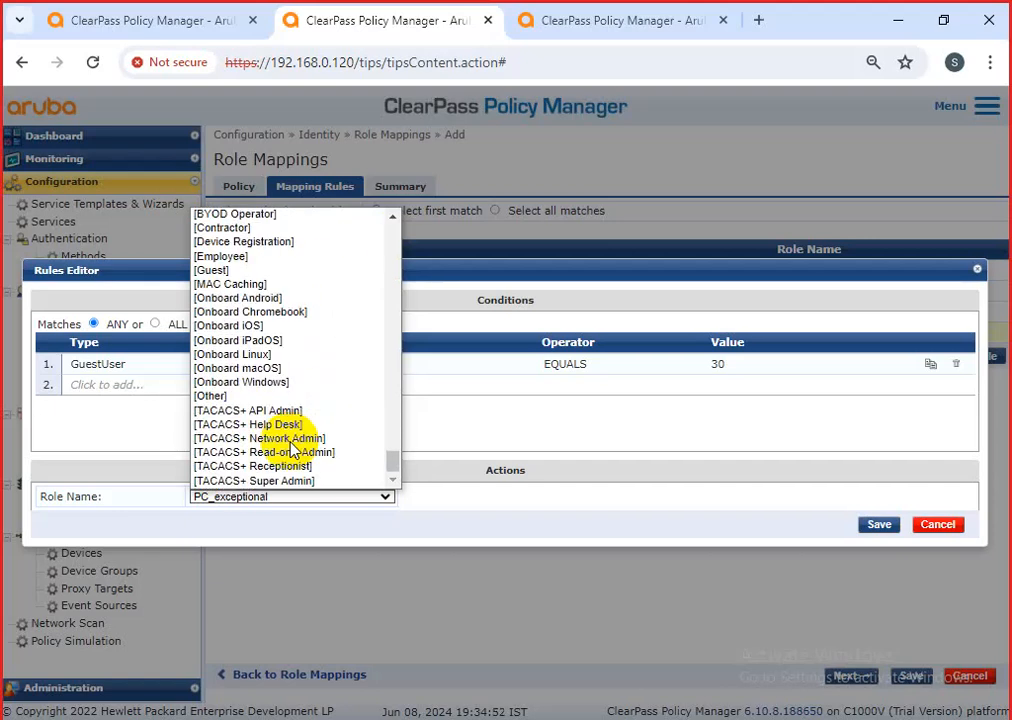
scroll(292, 449, up, 5)
scroll(292, 449, up, 12)
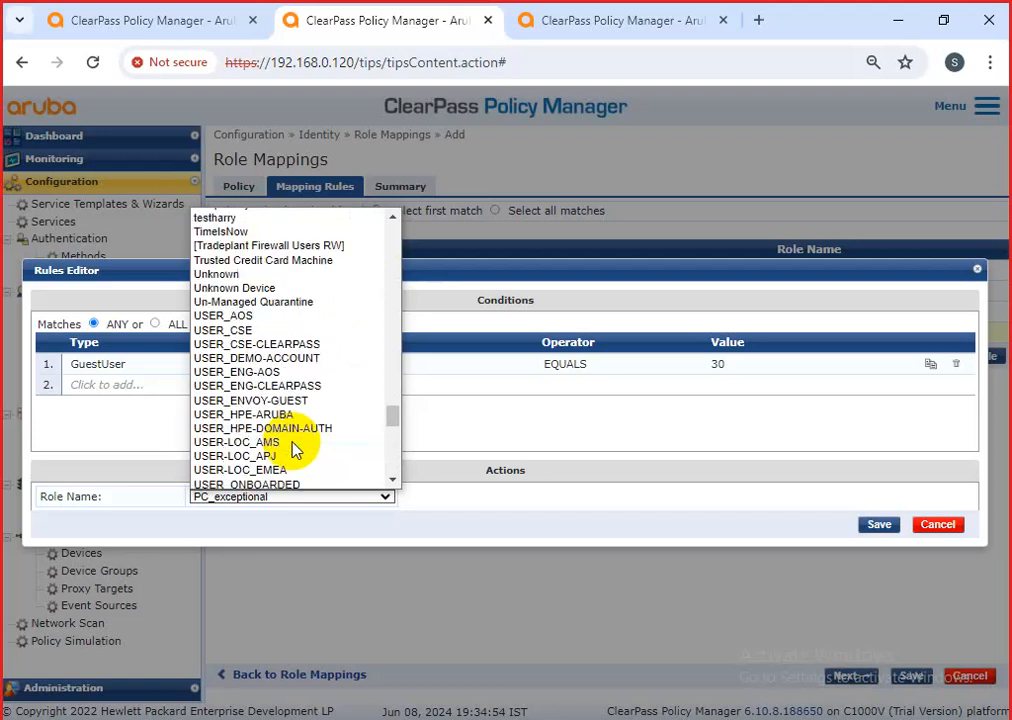
scroll(294, 334, up, 10)
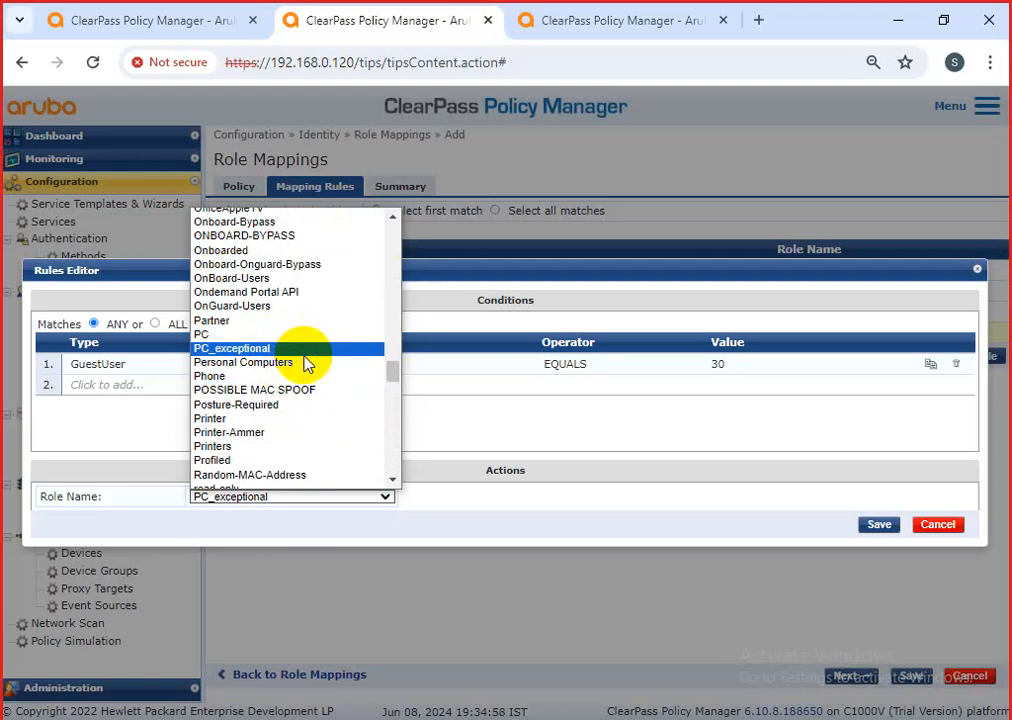
scroll(305, 357, up, 10)
scroll(305, 362, up, 8)
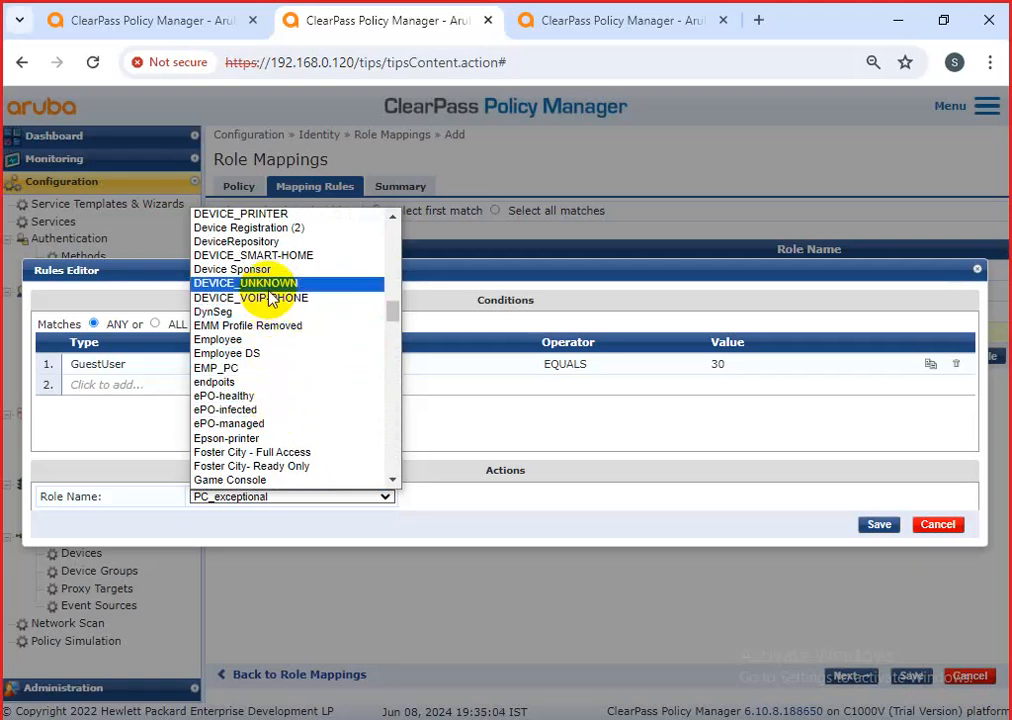
scroll(276, 350, down, 4)
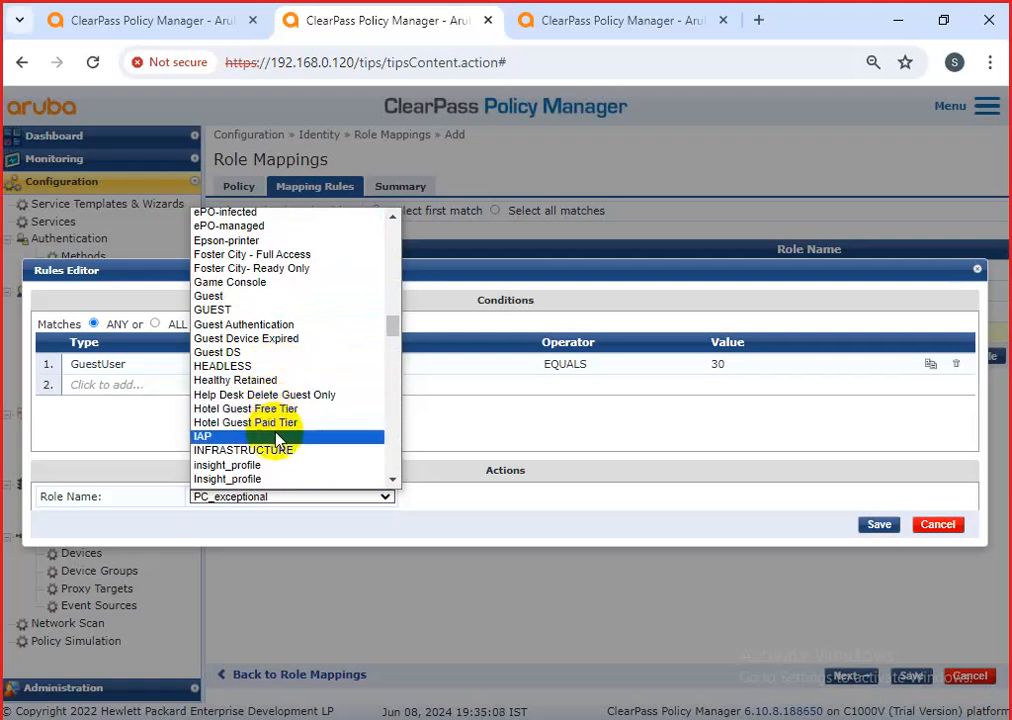
scroll(278, 440, down, 3)
click(269, 349)
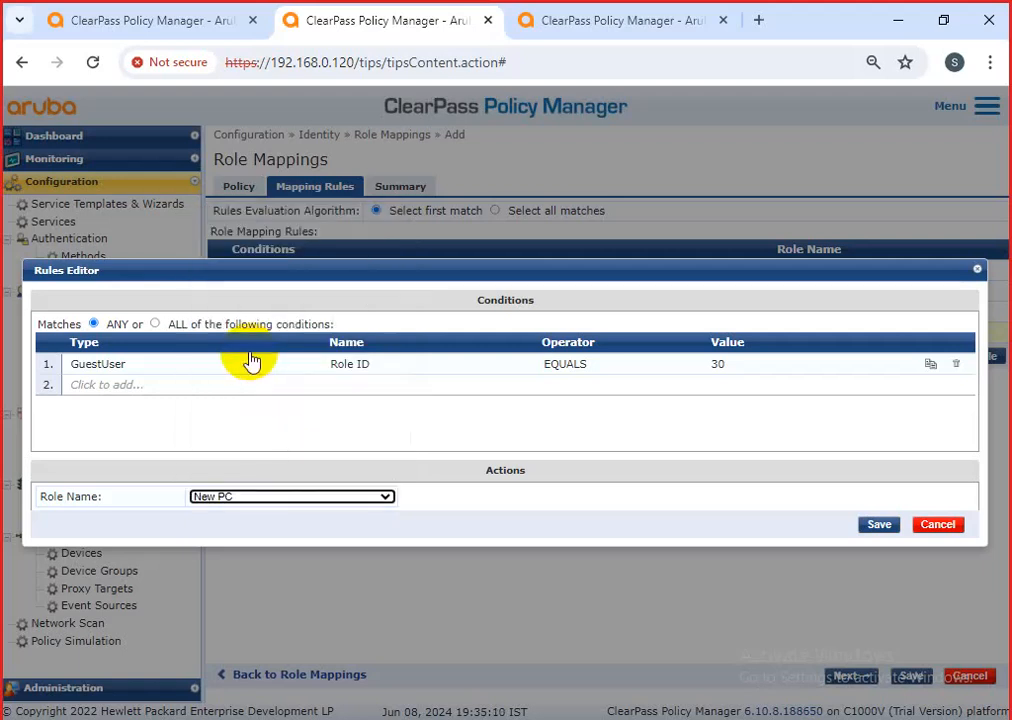
click(735, 365)
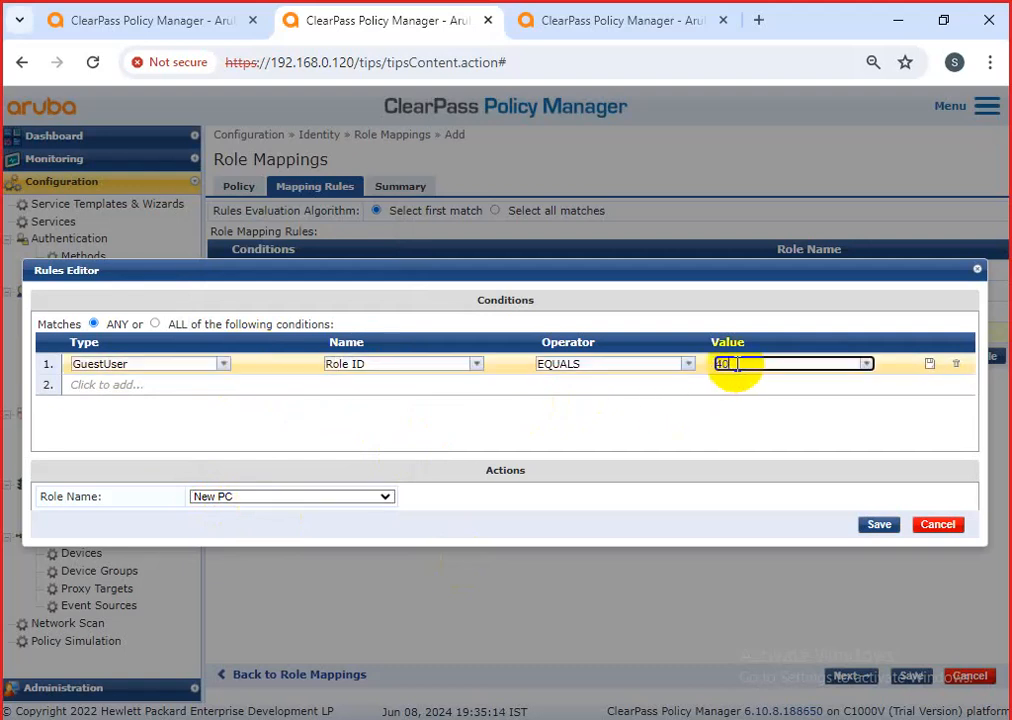
click(880, 527)
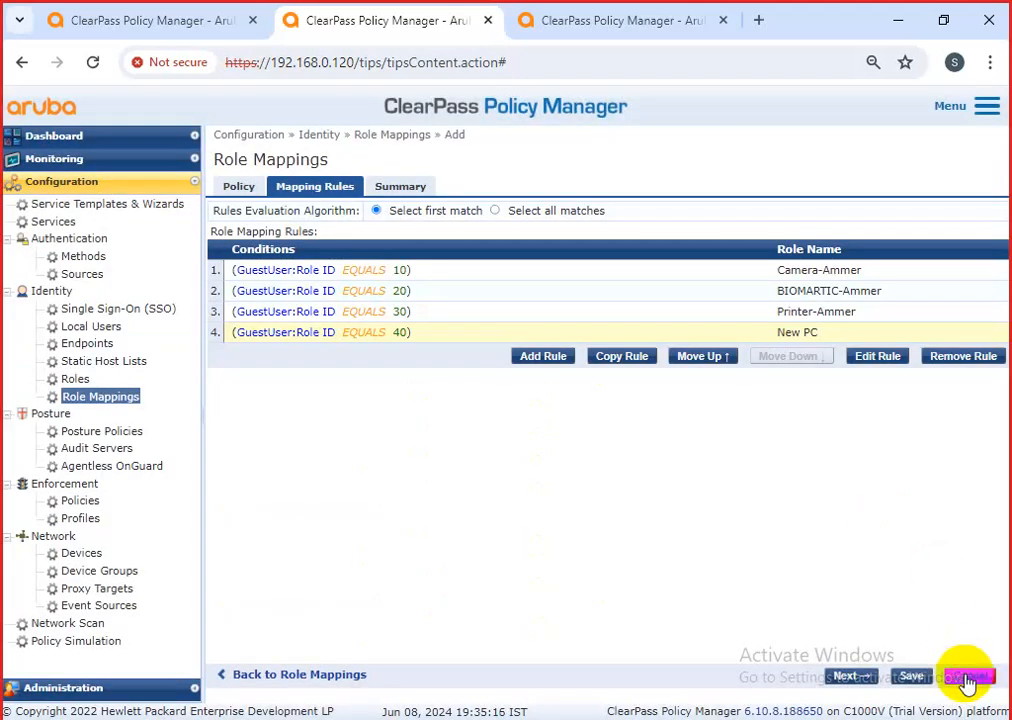
click(905, 683)
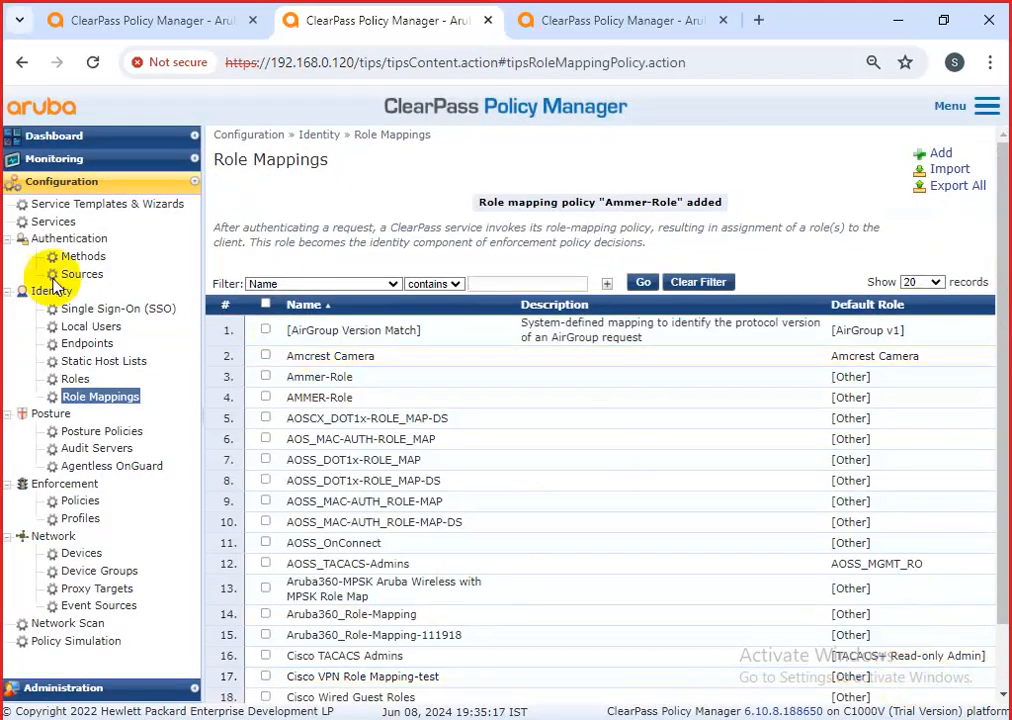
Select AMMER-Role on the AMMAR-dot1x-polciy-2024 Roles tab, then scroll the policy list to Ammer-Role.
click(50, 224)
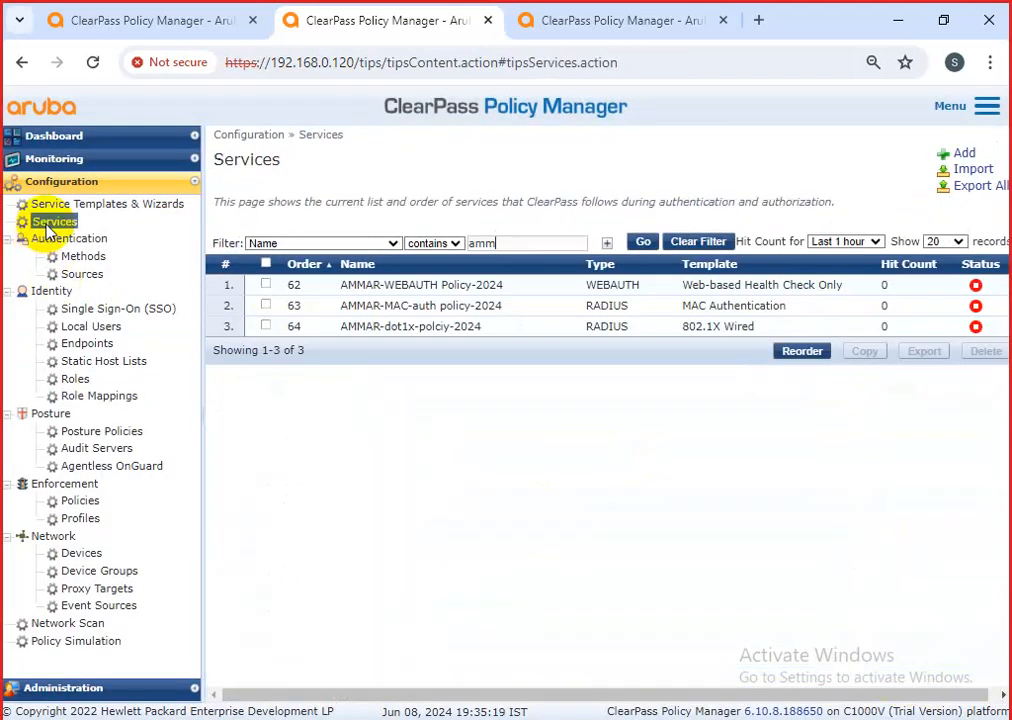
click(490, 328)
click(563, 187)
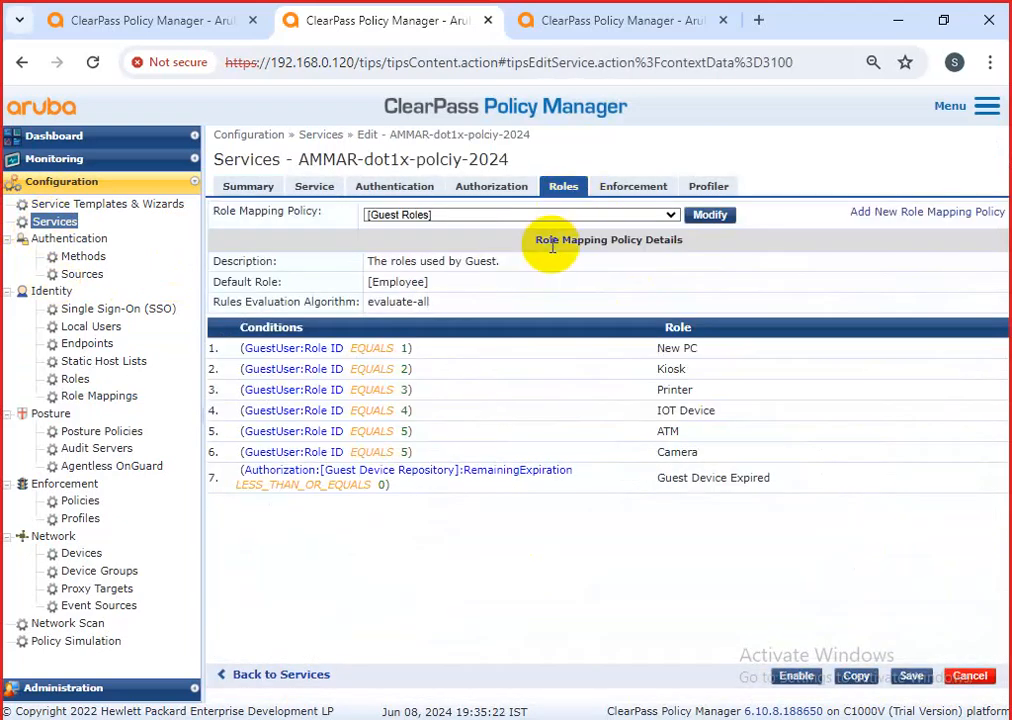
click(570, 216)
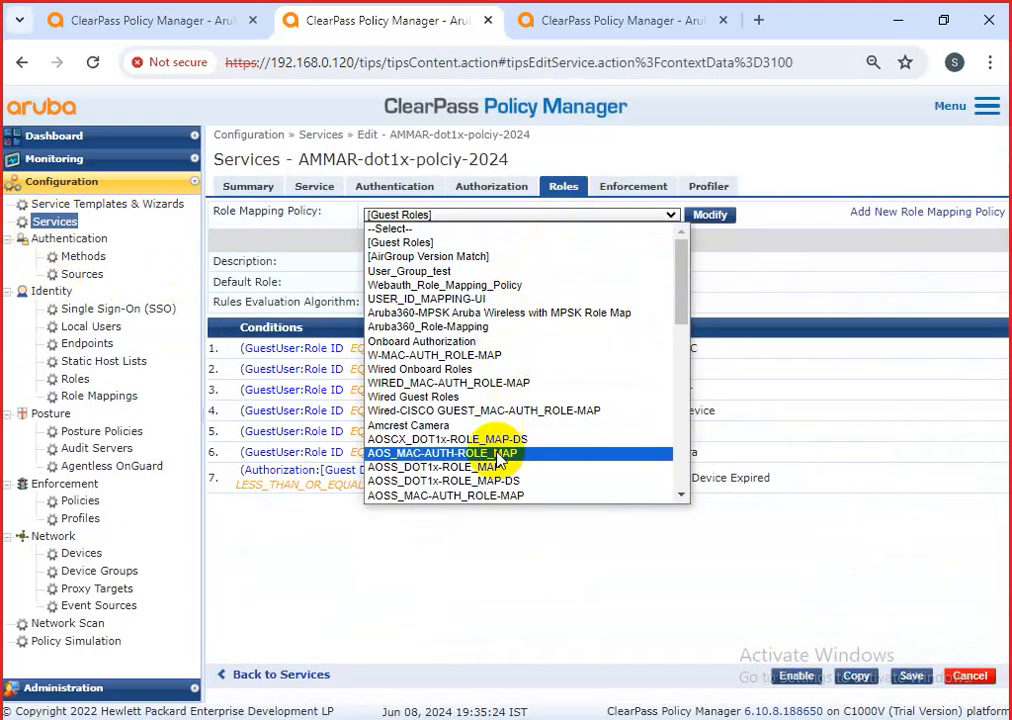
scroll(495, 472, down, 3)
key(End)
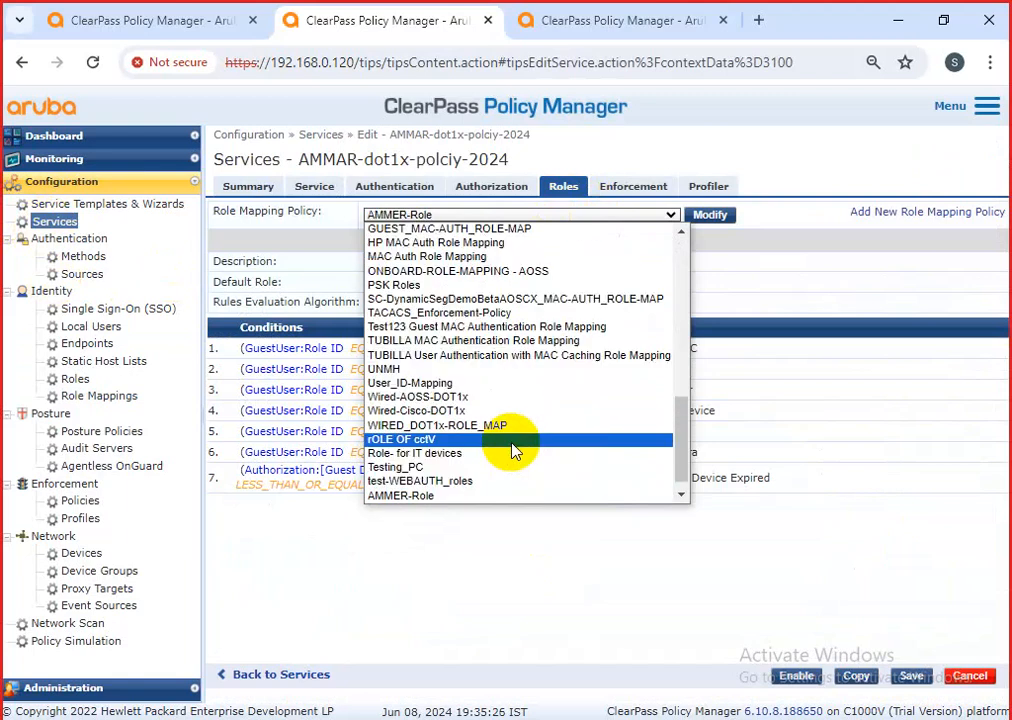
key(End)
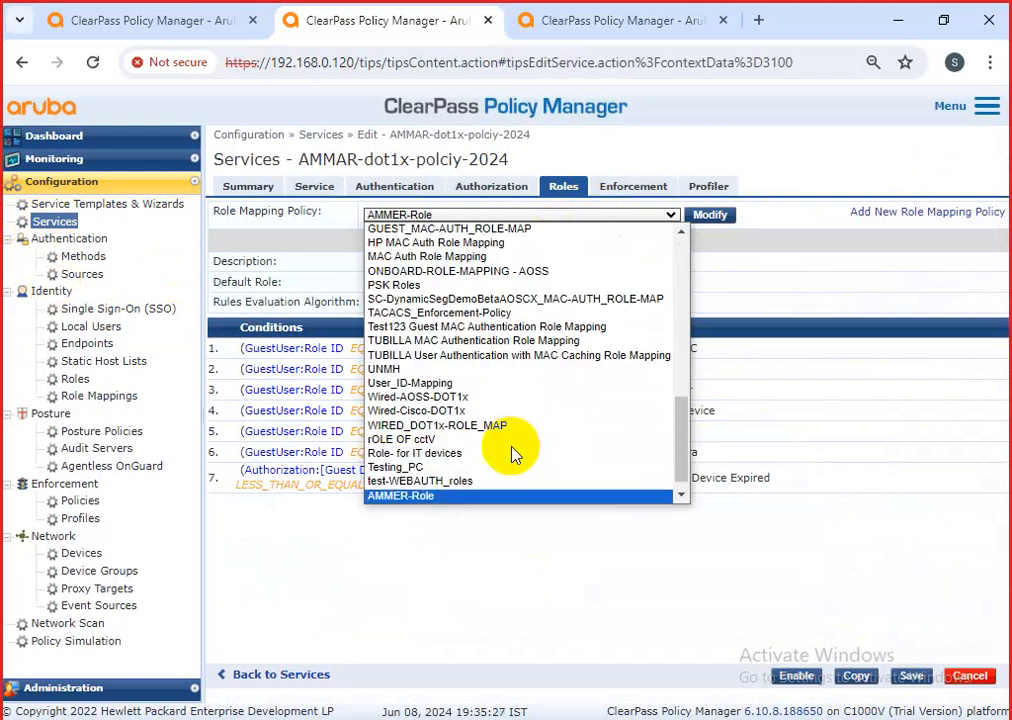
click(455, 496)
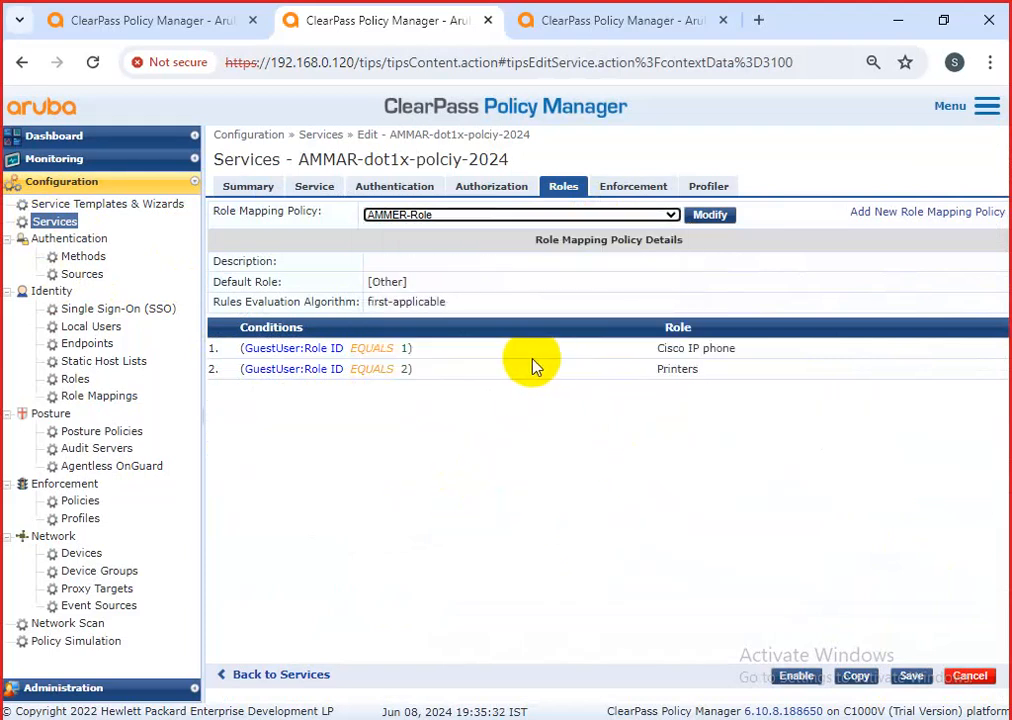
click(671, 215)
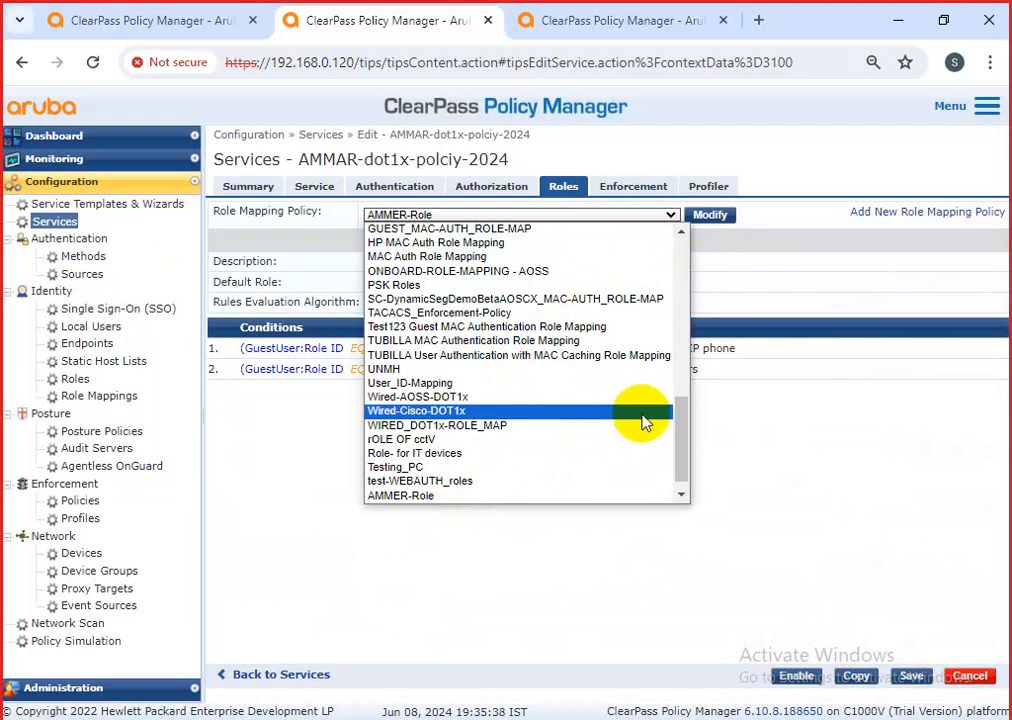
drag(679, 451, 676, 478)
Choose Ammer-Role as the service's role mapping policy and save the service.
click(425, 482)
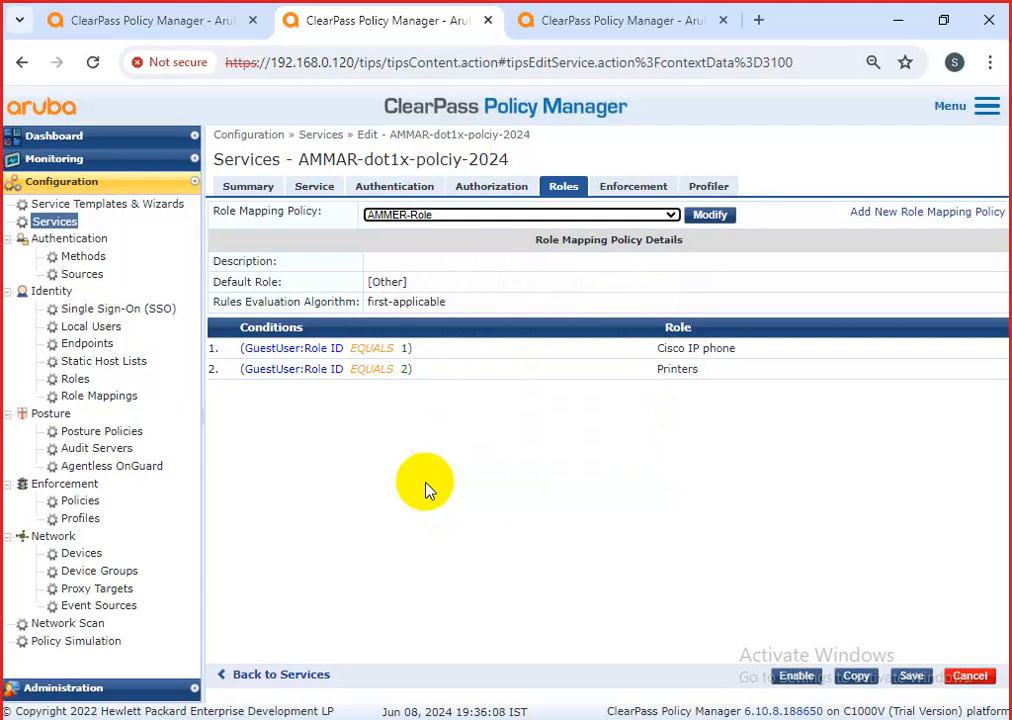
click(671, 214)
scroll(553, 431, down, 1)
scroll(569, 445, up, 3)
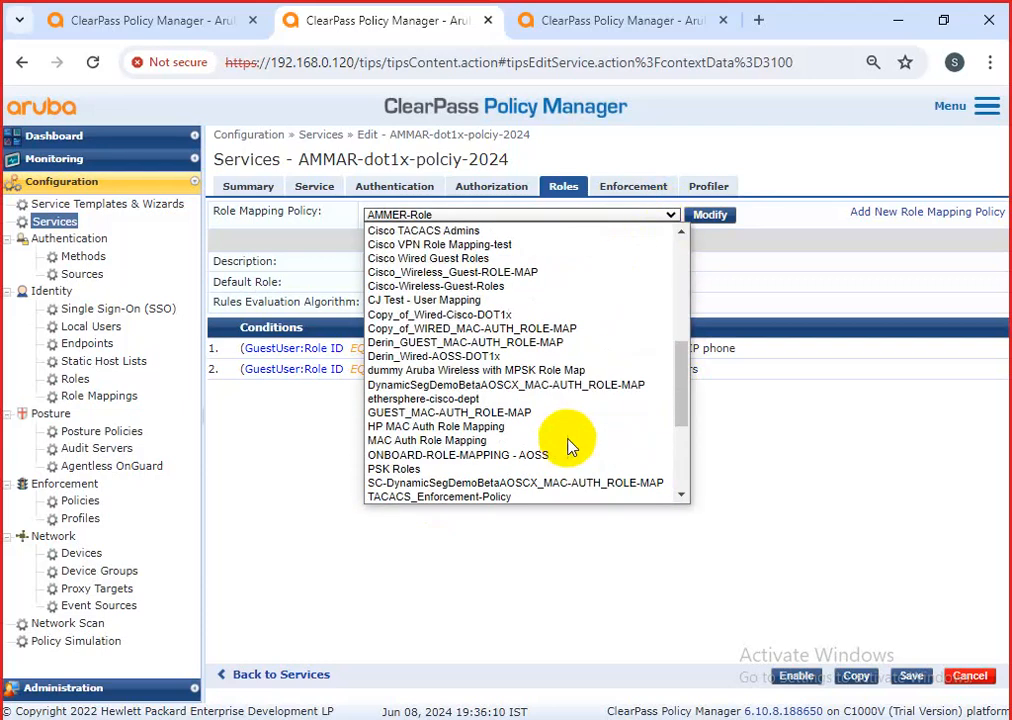
scroll(457, 493, down, 3)
click(444, 496)
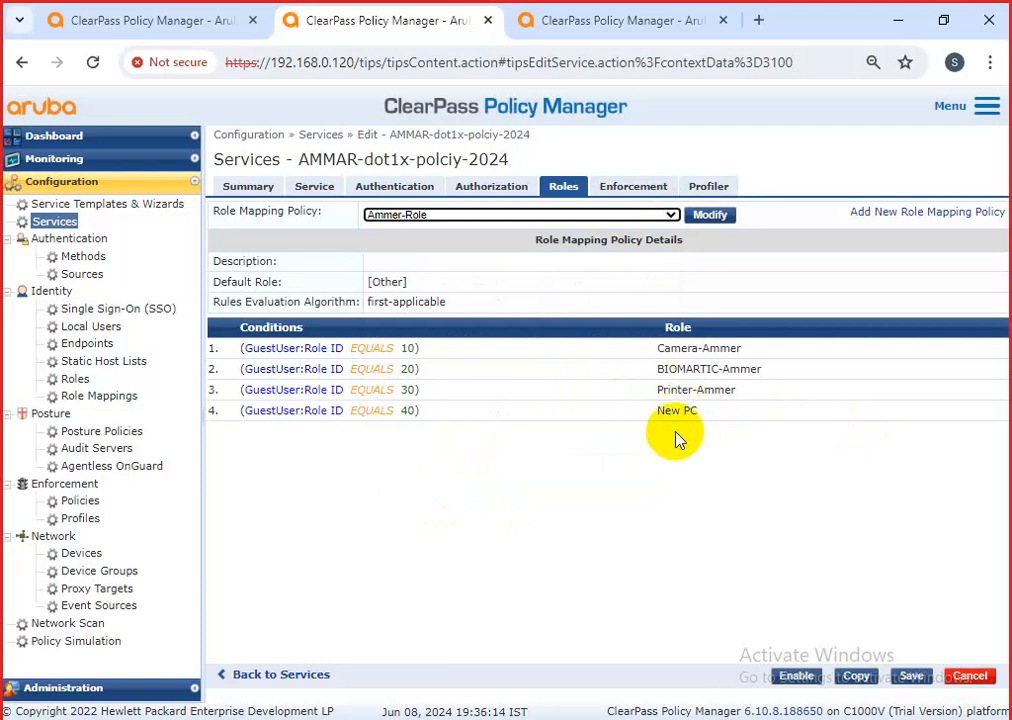
click(911, 676)
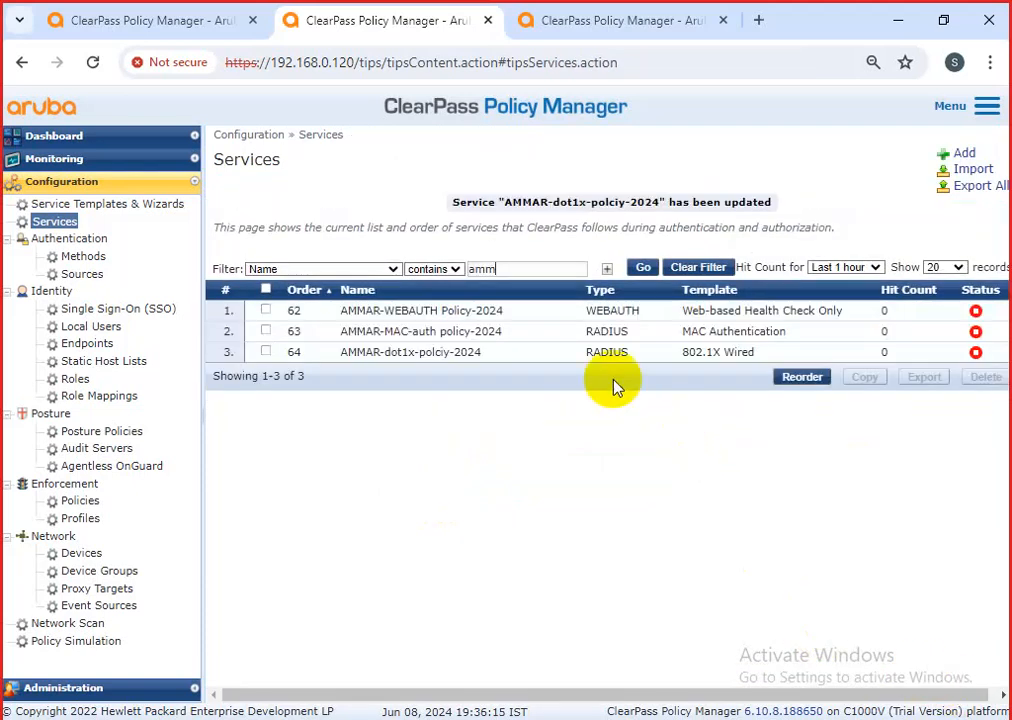
Reopen the service and review the Role ID 10–40 rules on its Roles tab.
click(378, 353)
click(563, 186)
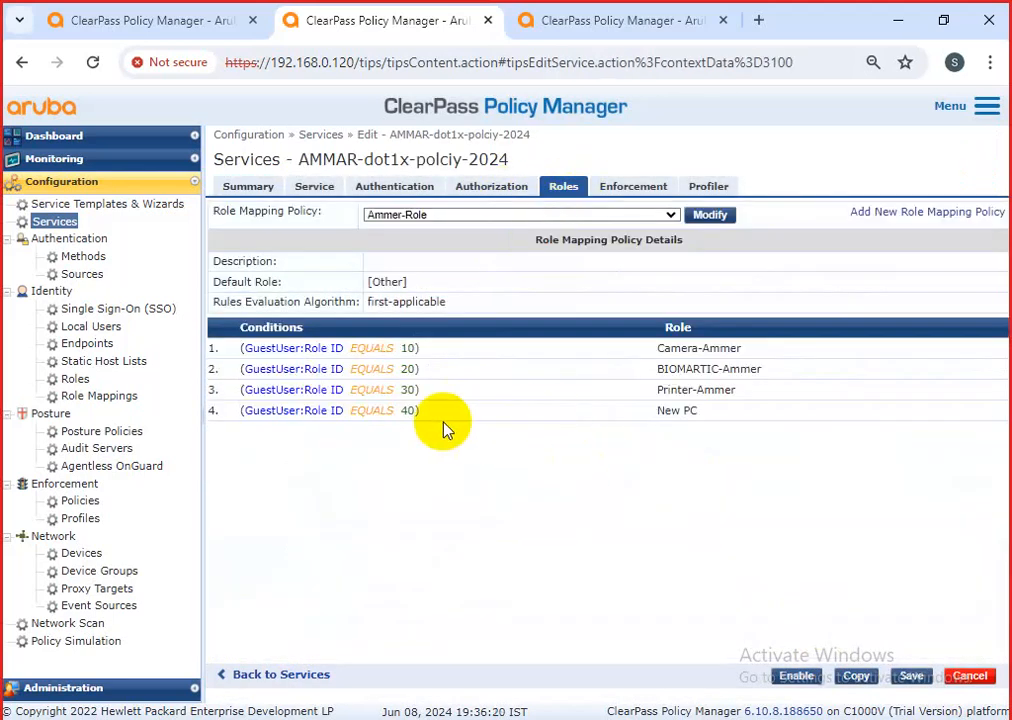
drag(241, 350, 745, 369)
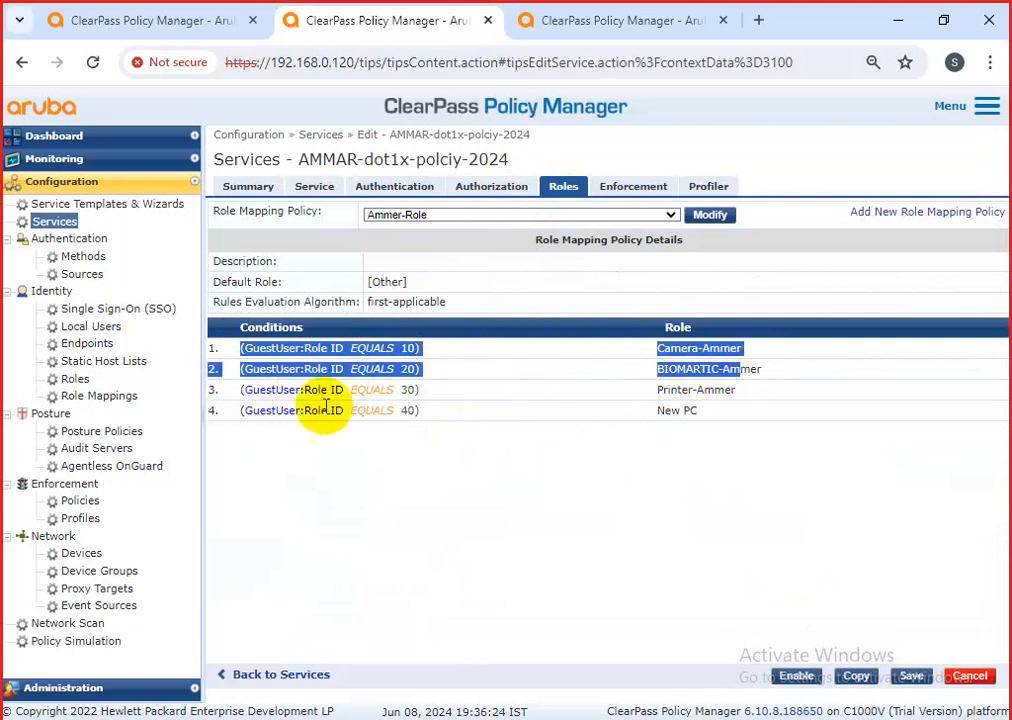
click(238, 389)
drag(238, 389, 660, 422)
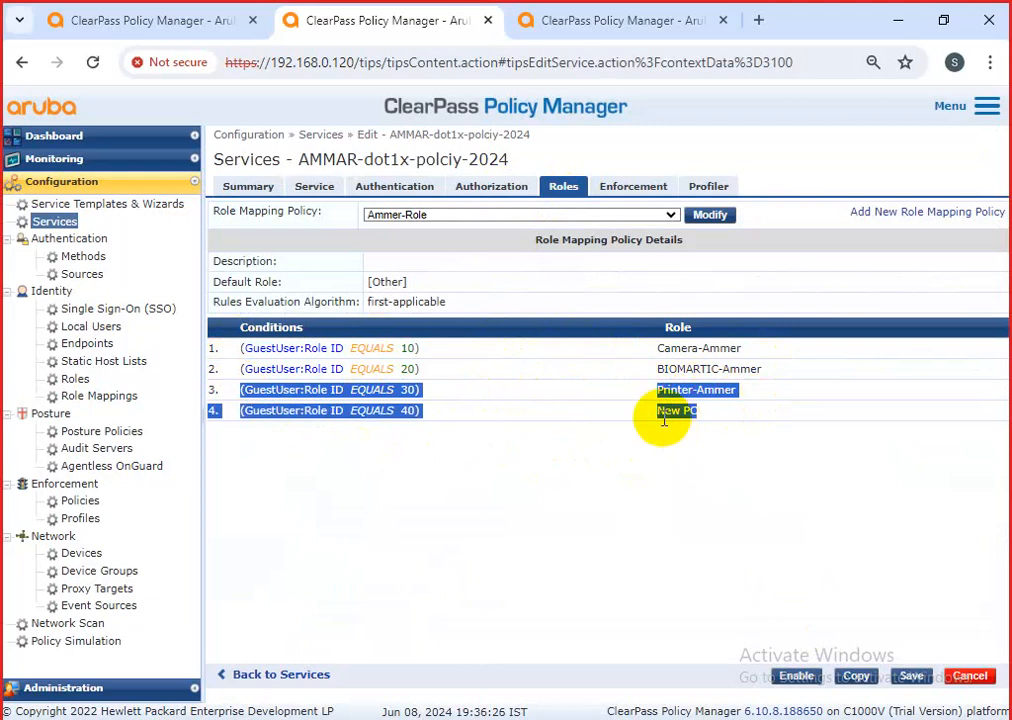
click(648, 311)
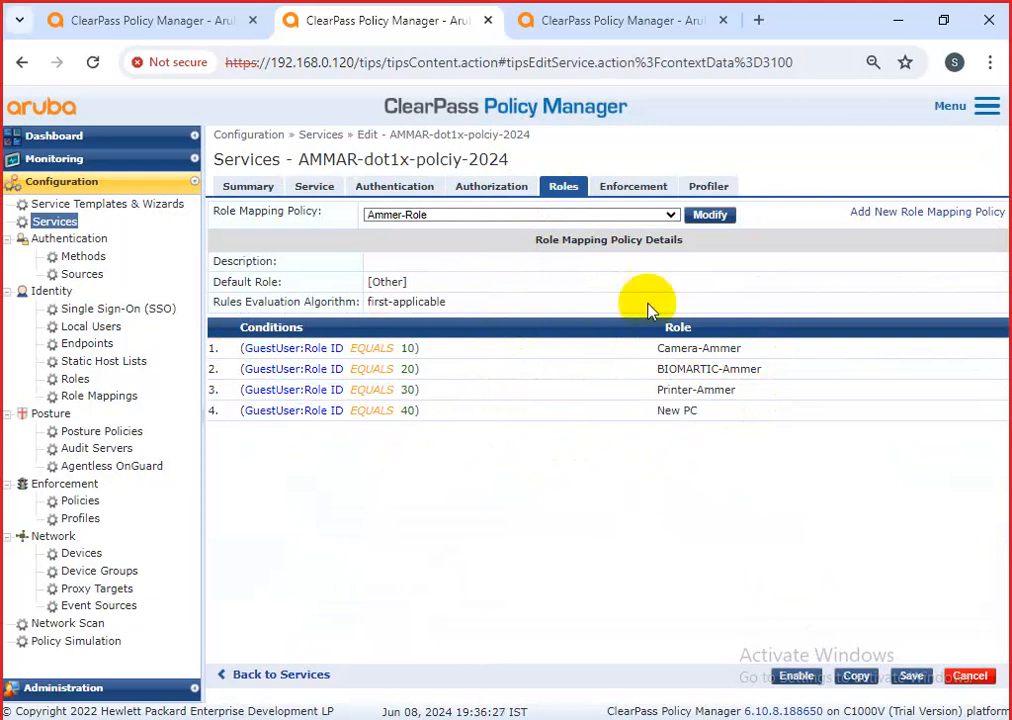
click(623, 190)
click(562, 186)
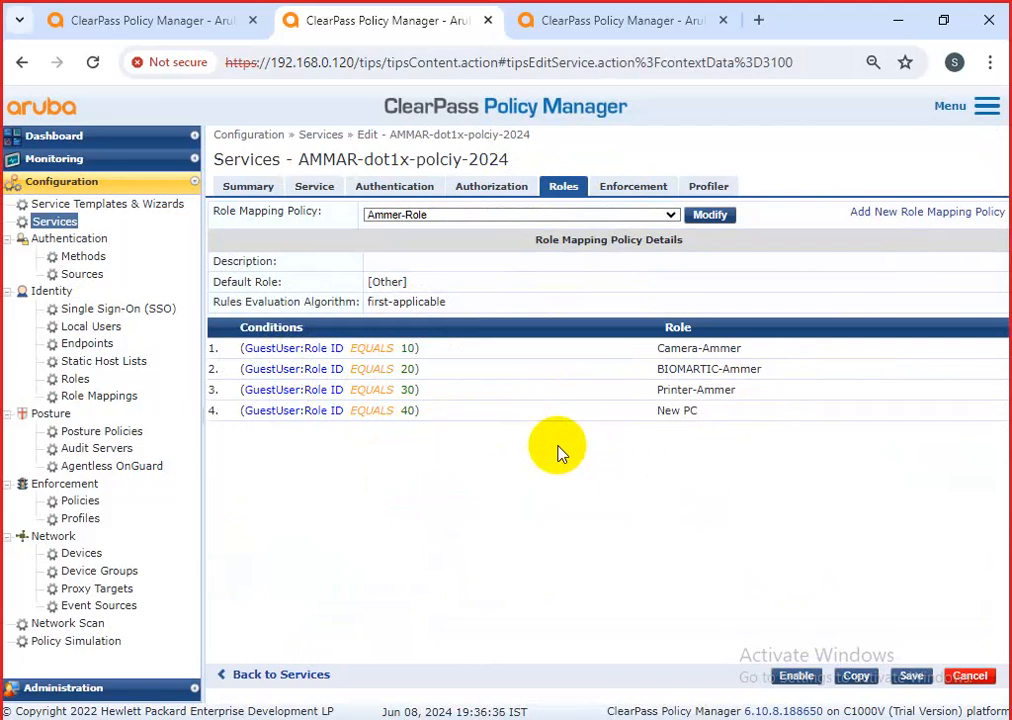
double_click(407, 347)
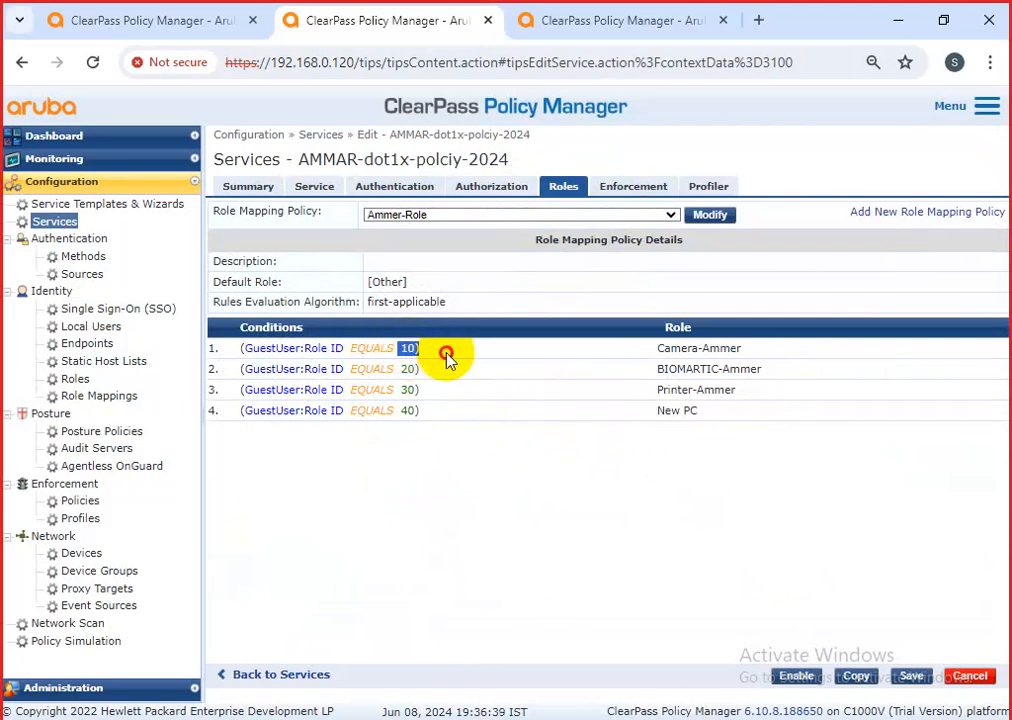
Open Enforcement_Ammer-policy from the service's Enforcement tab and show its rules.
click(633, 188)
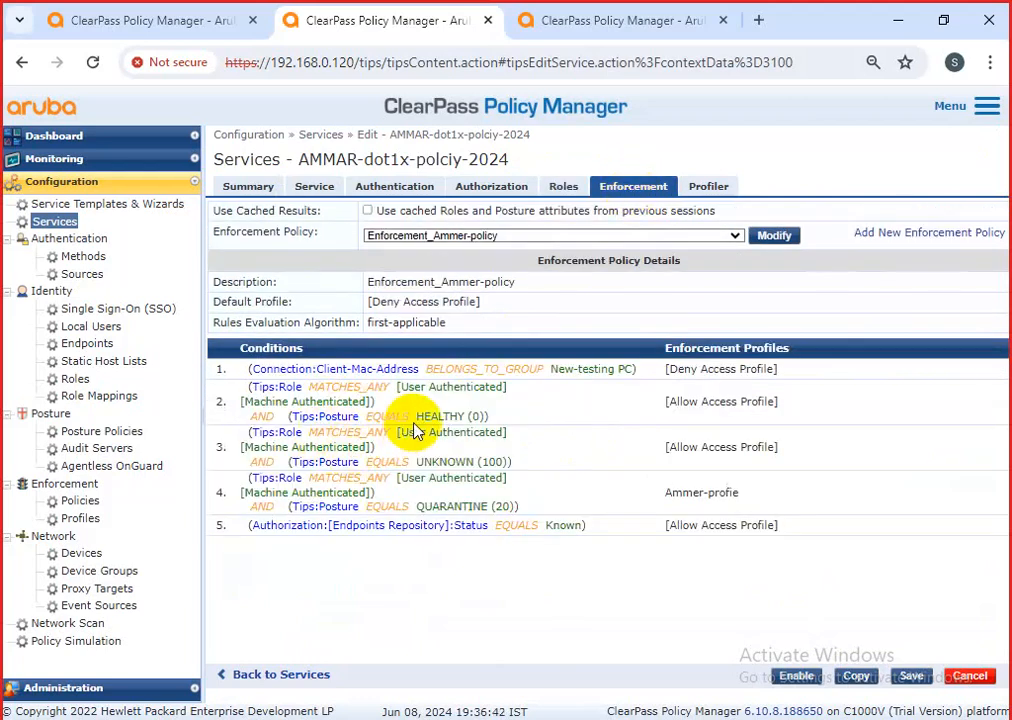
click(564, 190)
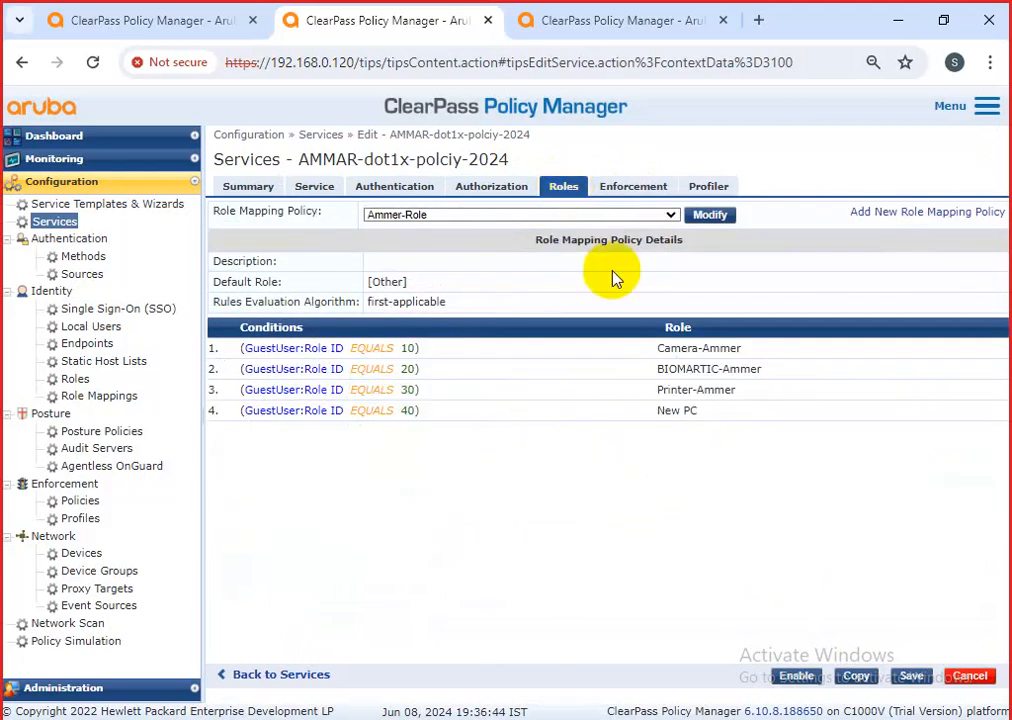
click(640, 190)
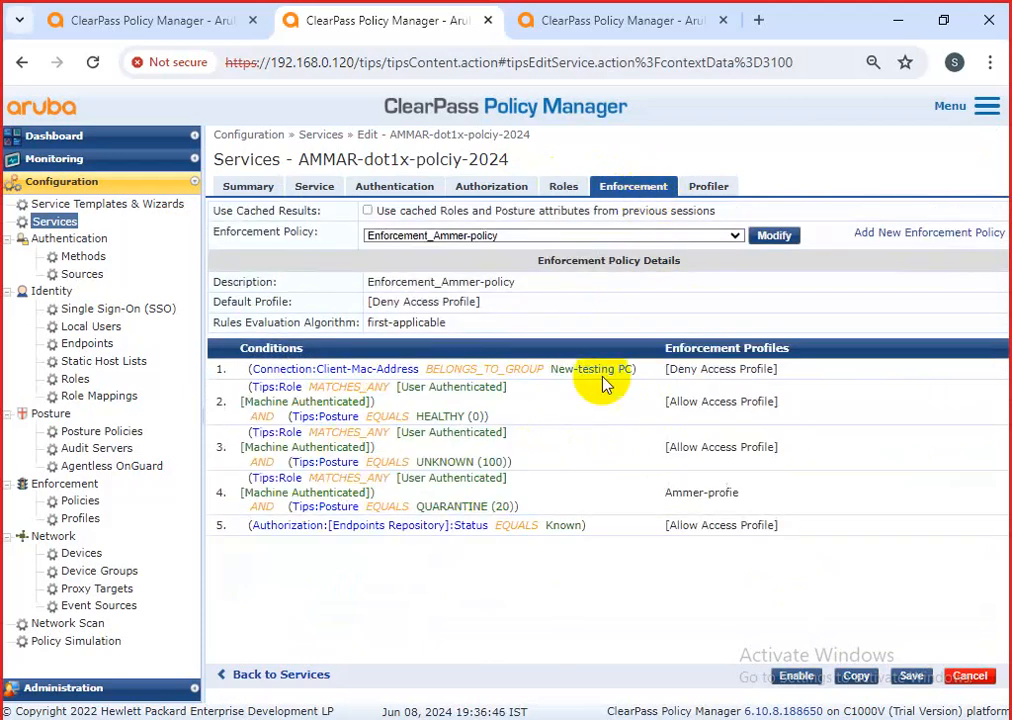
click(764, 240)
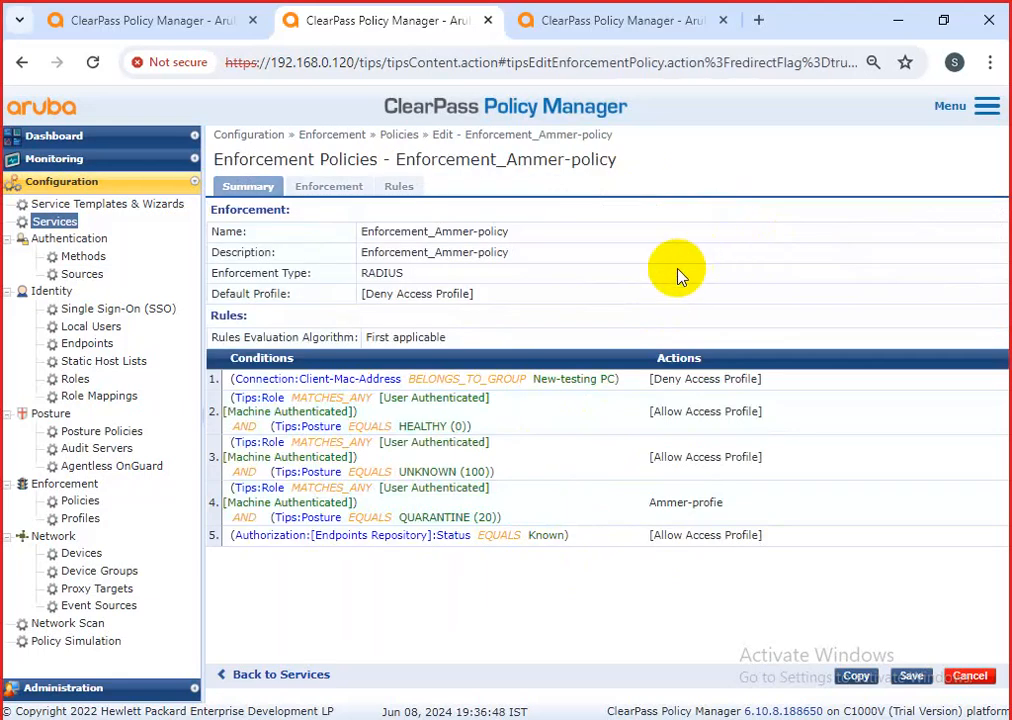
click(405, 187)
Add a new rule with the condition Tips Role EQUALS 10.
click(541, 455)
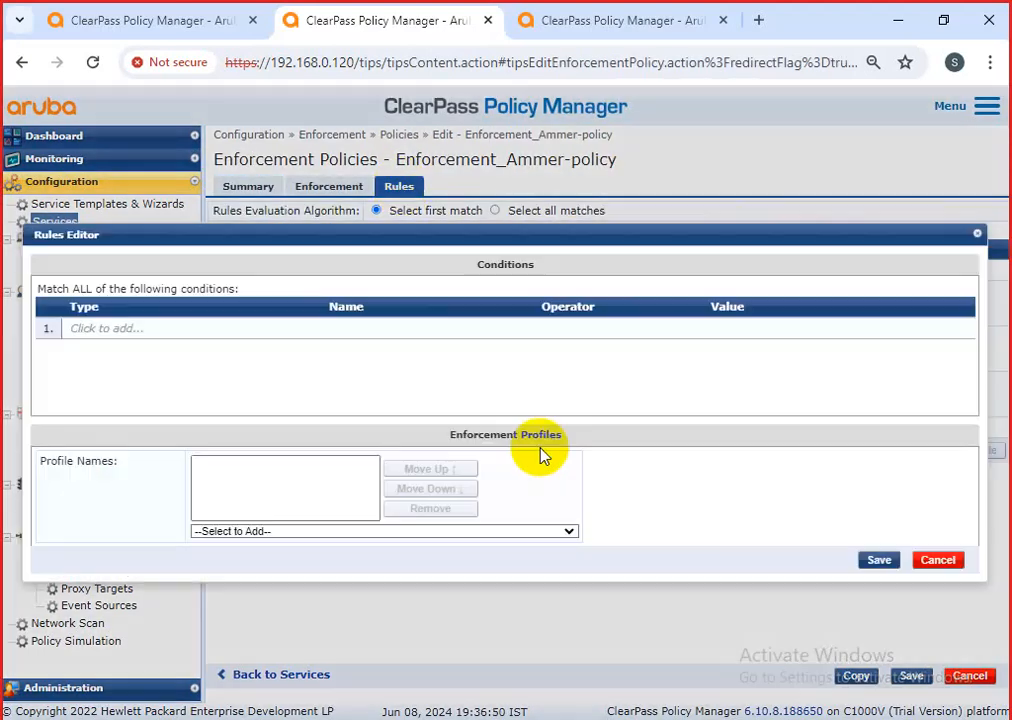
click(149, 331)
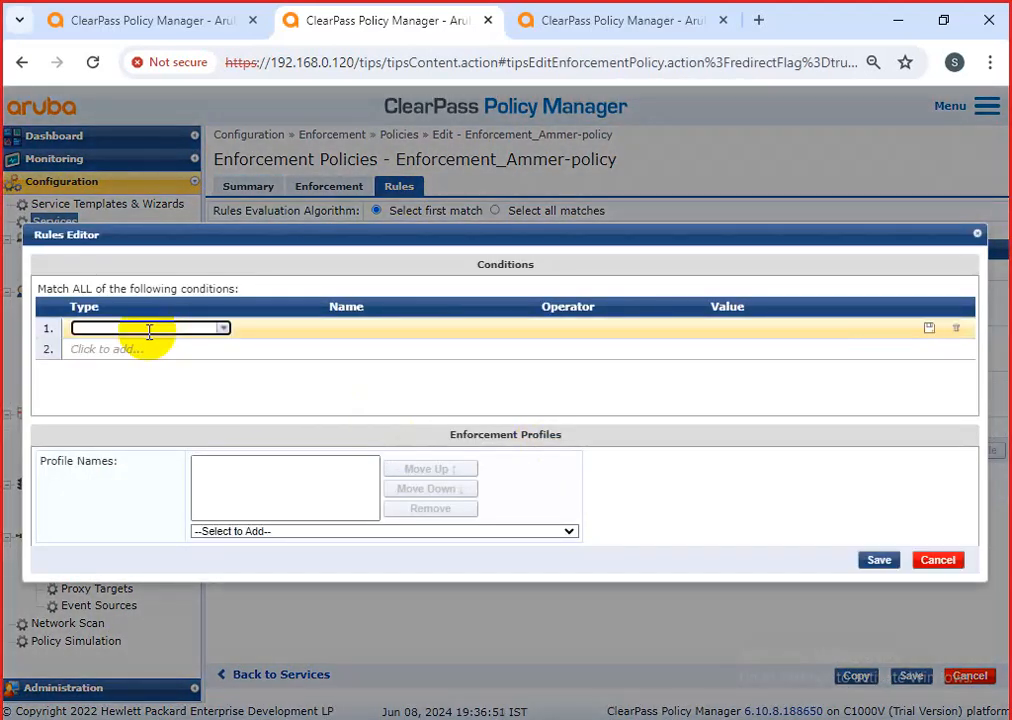
click(224, 330)
click(110, 347)
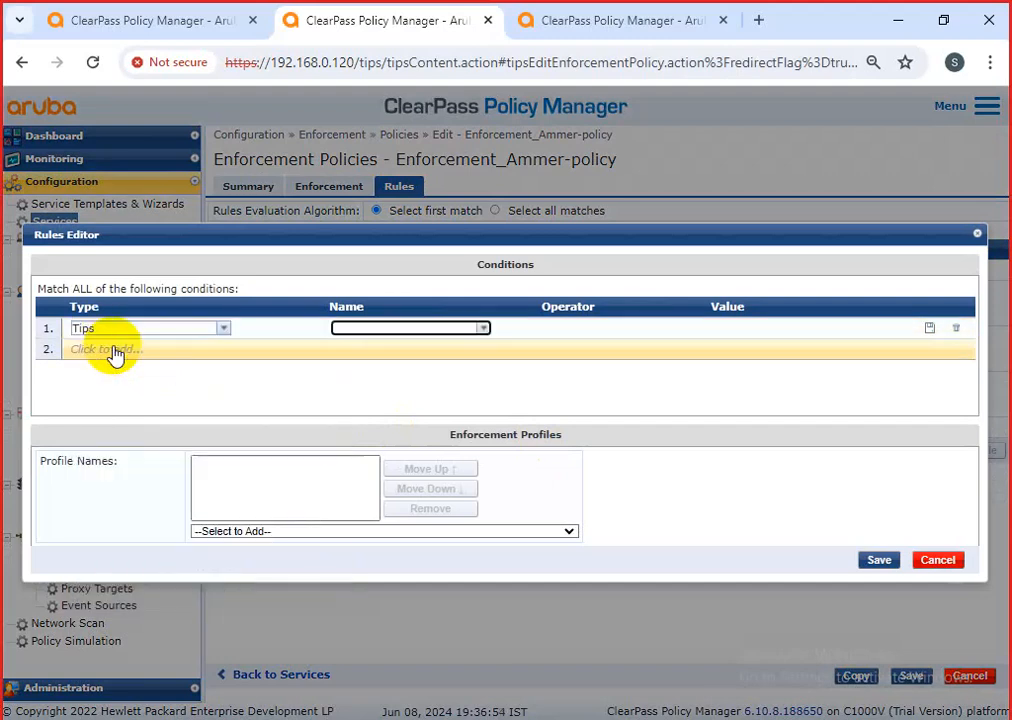
click(479, 330)
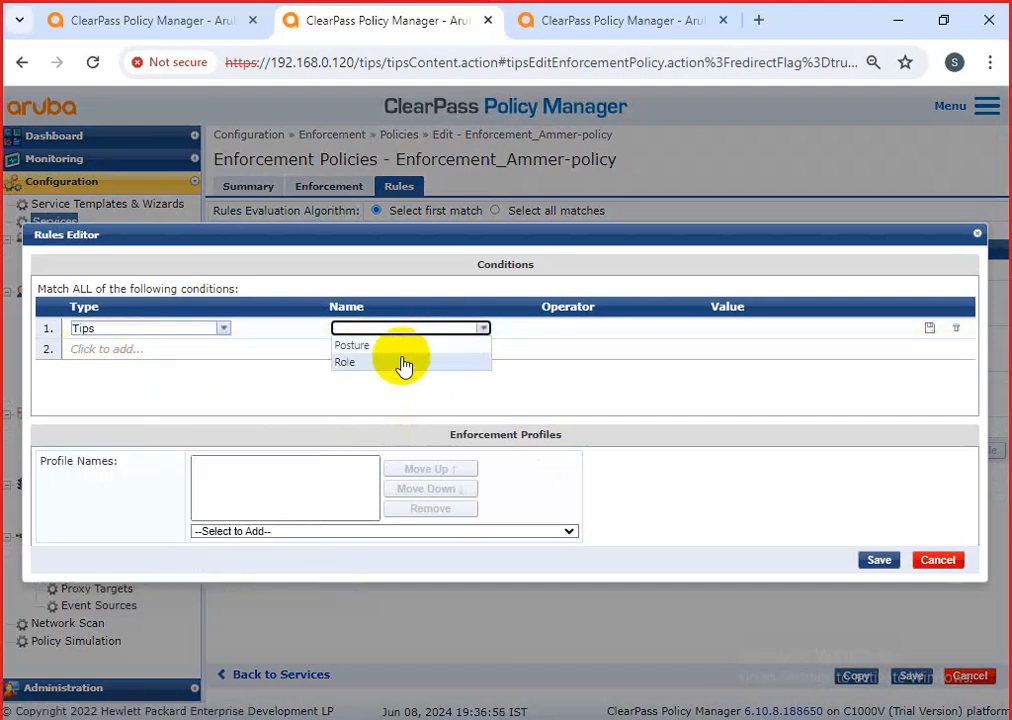
click(404, 362)
click(657, 330)
click(587, 345)
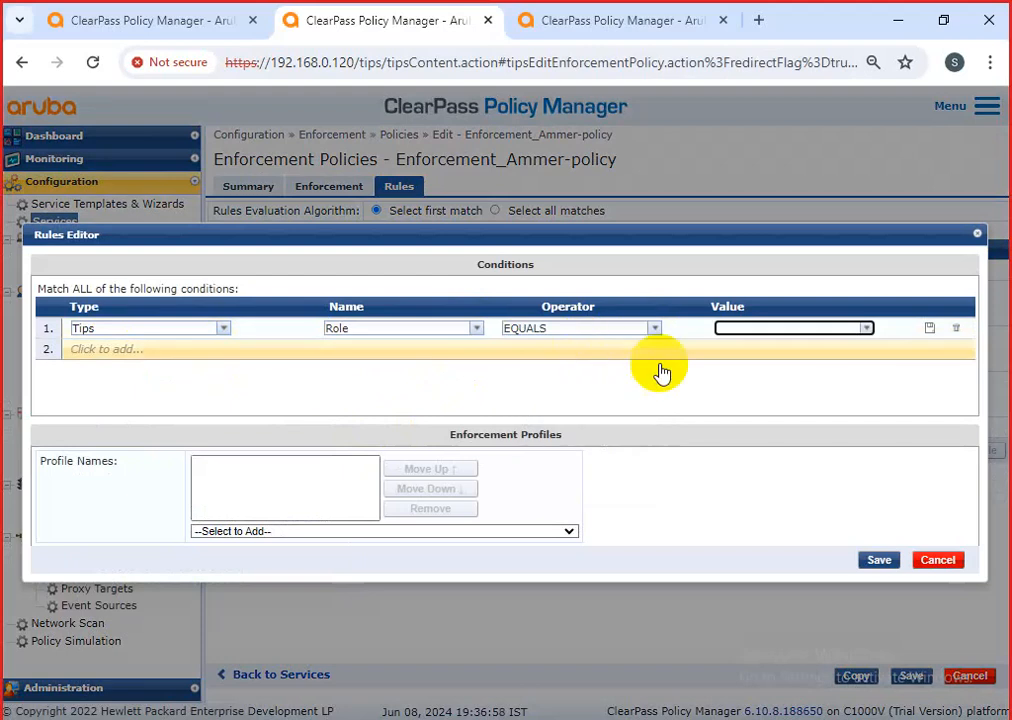
click(742, 331)
text(10)
Give the rule the [RADIUS] [Allow Access Profile] and save it as rule 6.
click(347, 533)
scroll(330, 480, down, 6)
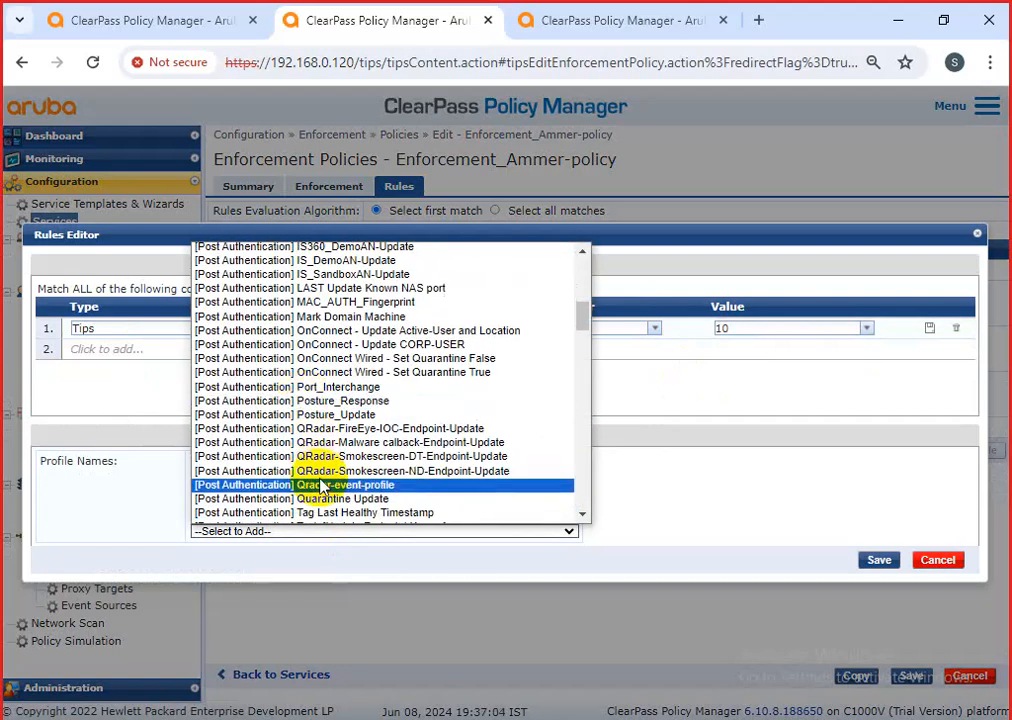
scroll(330, 490, down, 15)
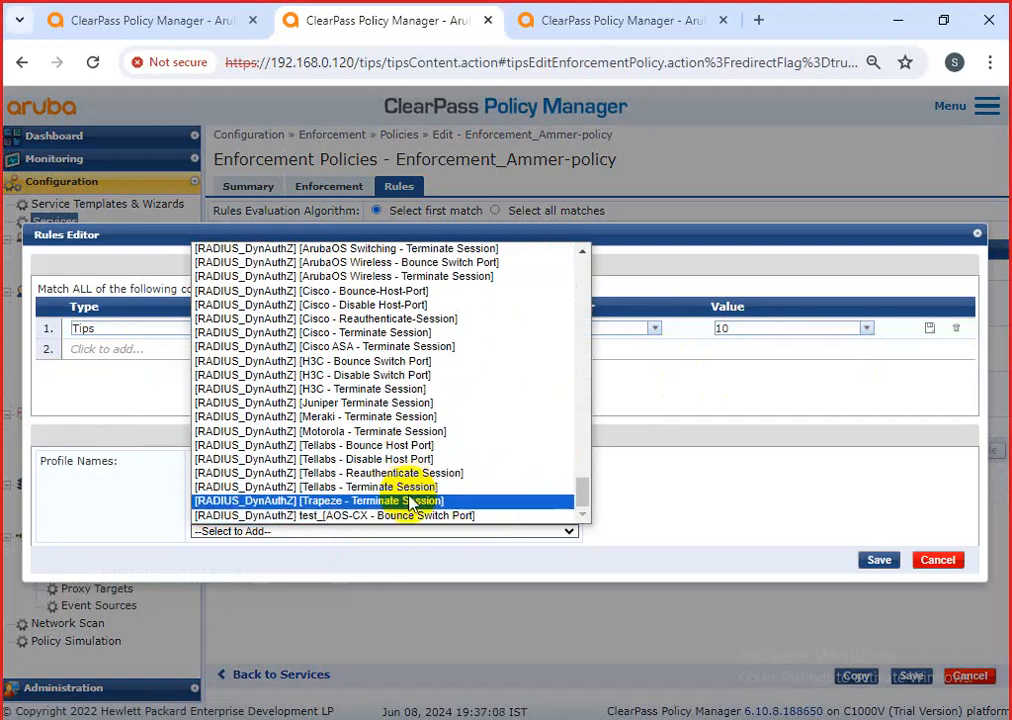
scroll(412, 505, up, 5)
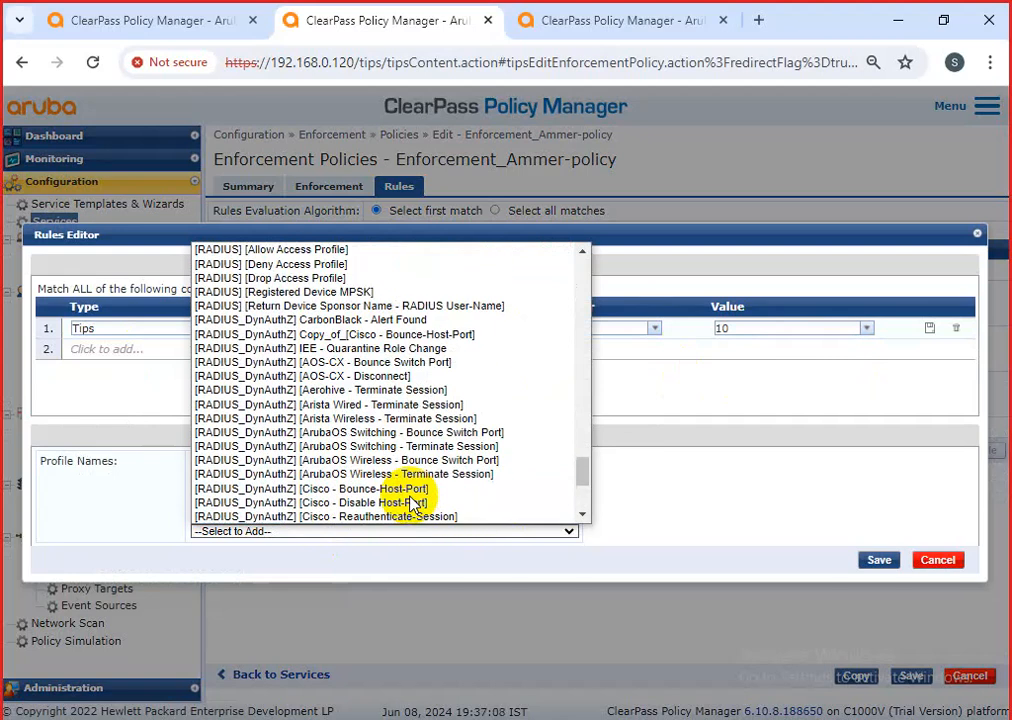
click(300, 251)
click(877, 563)
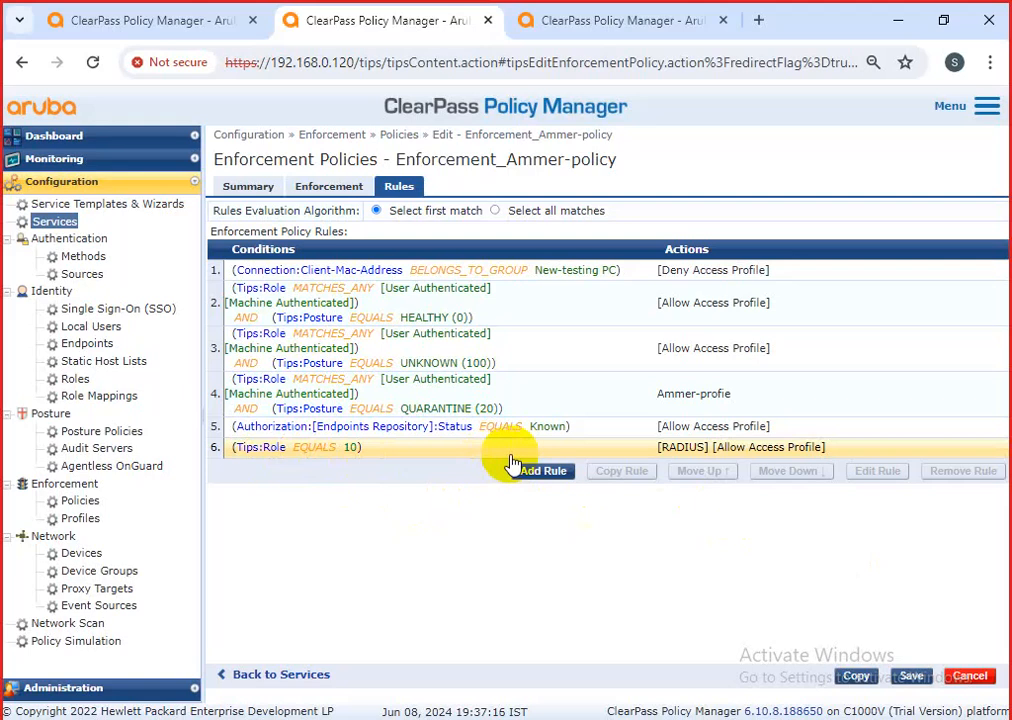
click(678, 447)
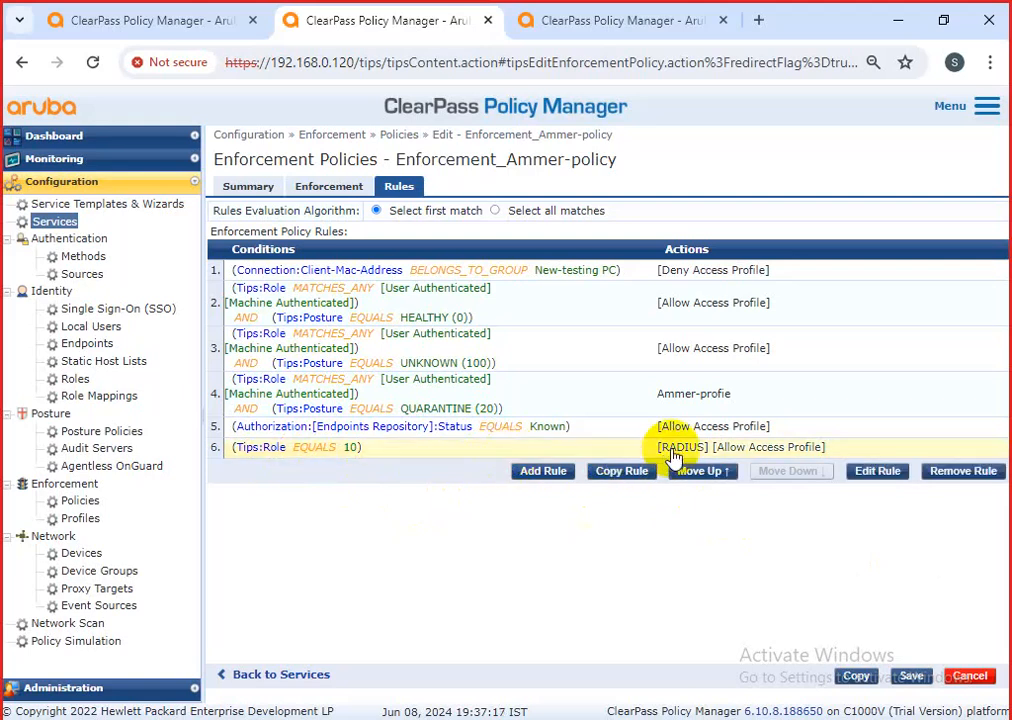
Reopen rule 6 and add a second condition, Posture BELONGS_TO HEALTHY (0).
click(877, 471)
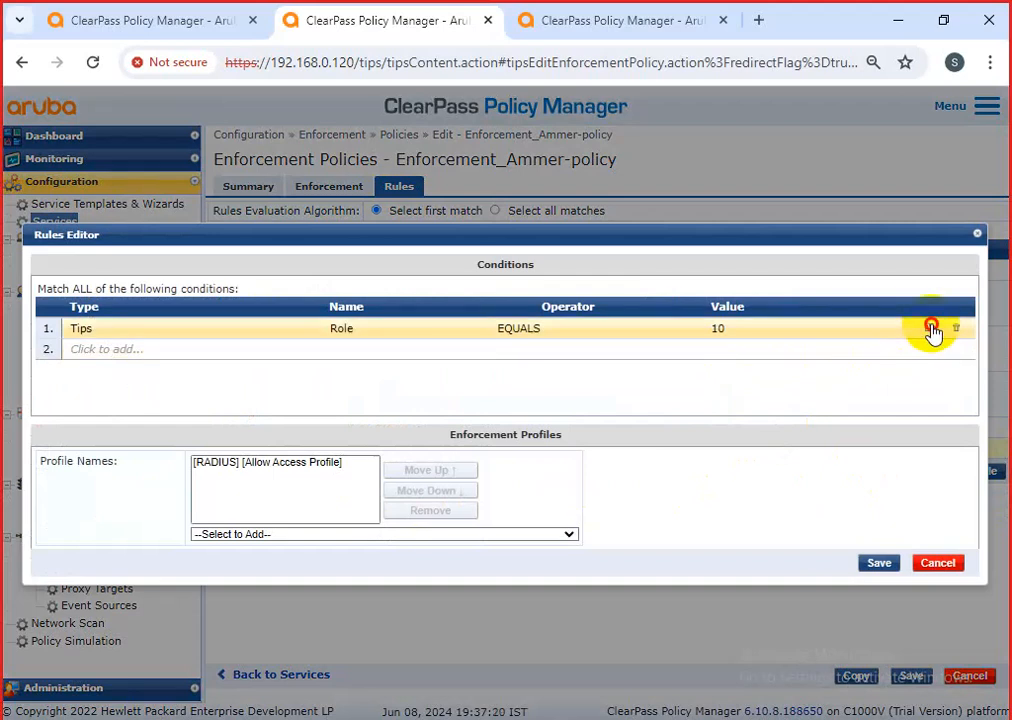
click(930, 328)
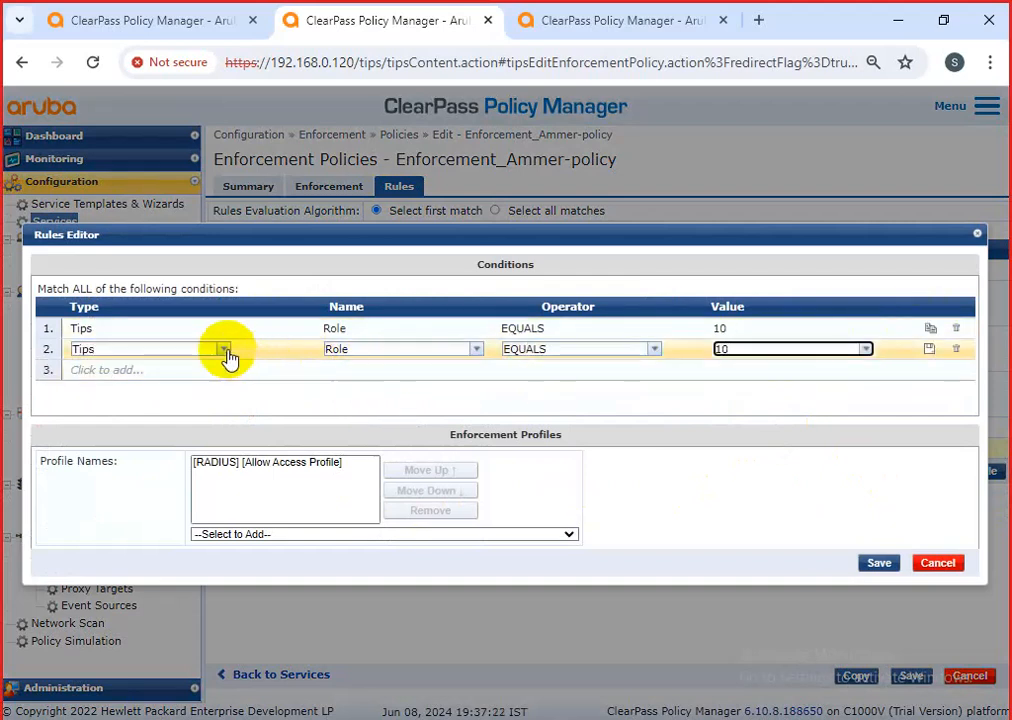
click(470, 354)
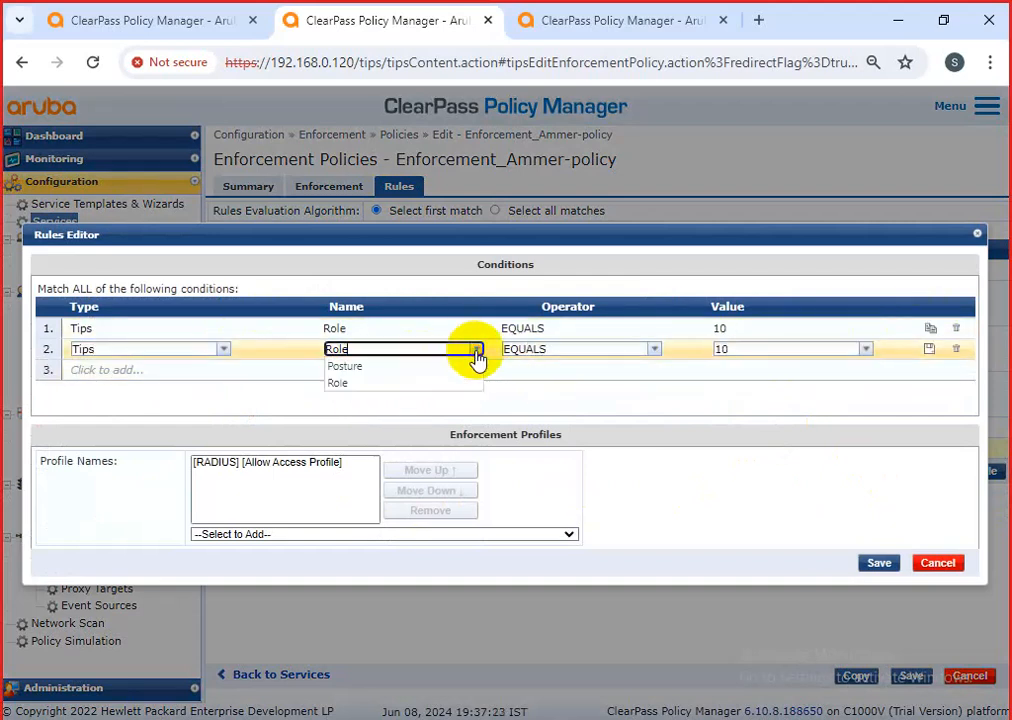
click(398, 370)
click(659, 352)
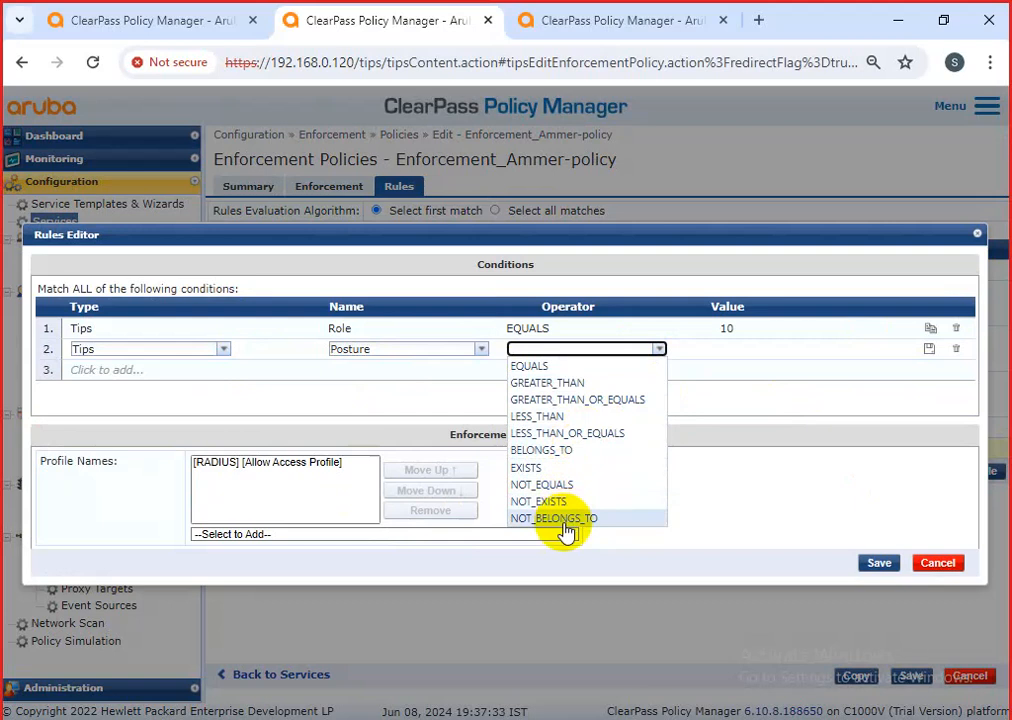
click(578, 450)
click(740, 346)
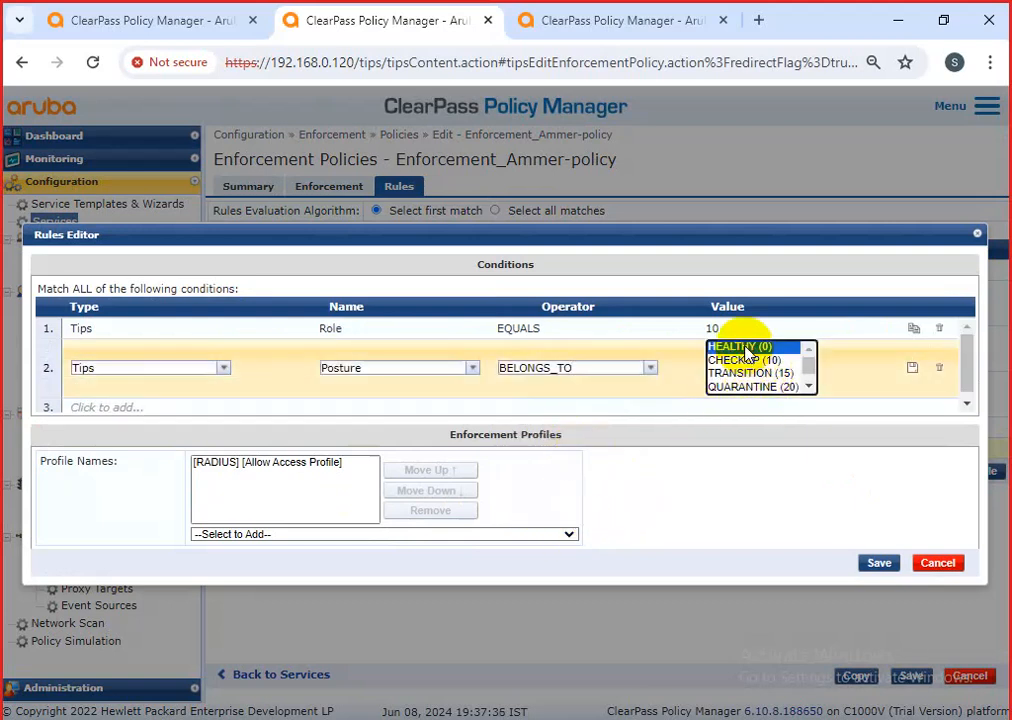
click(654, 380)
Change the second condition to Tips Role EQUALS.
click(566, 350)
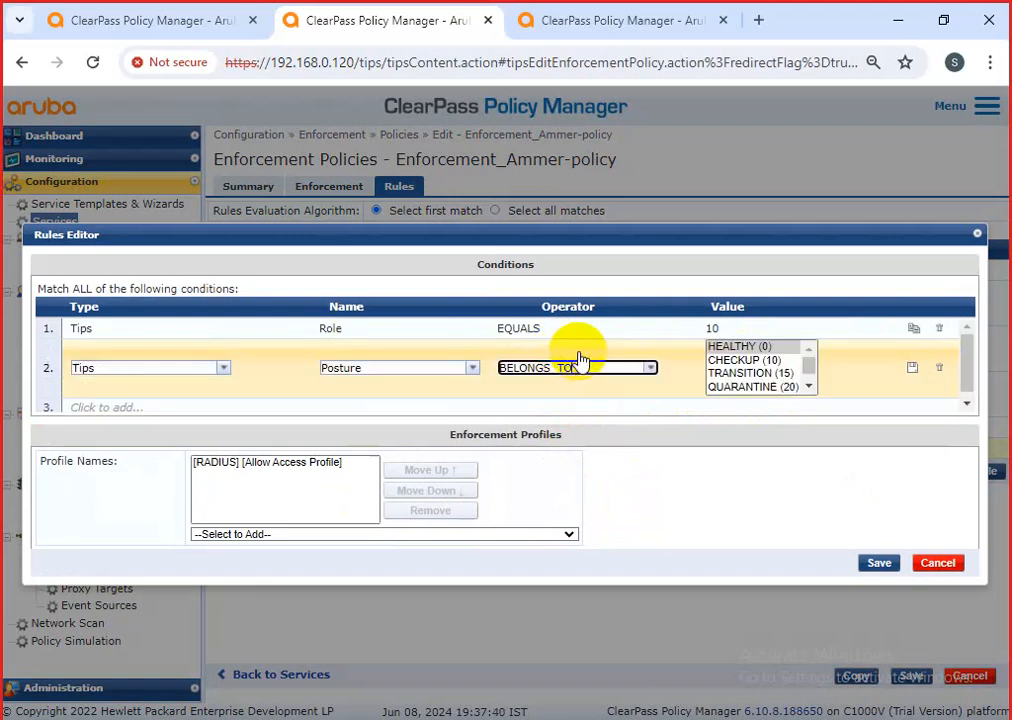
click(648, 370)
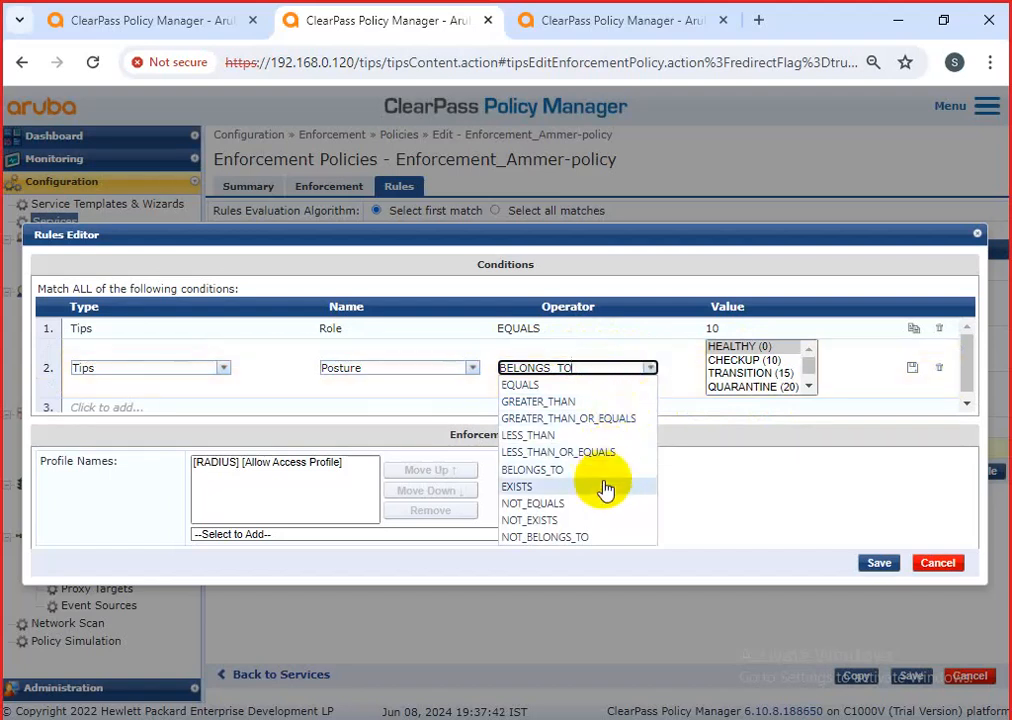
click(535, 386)
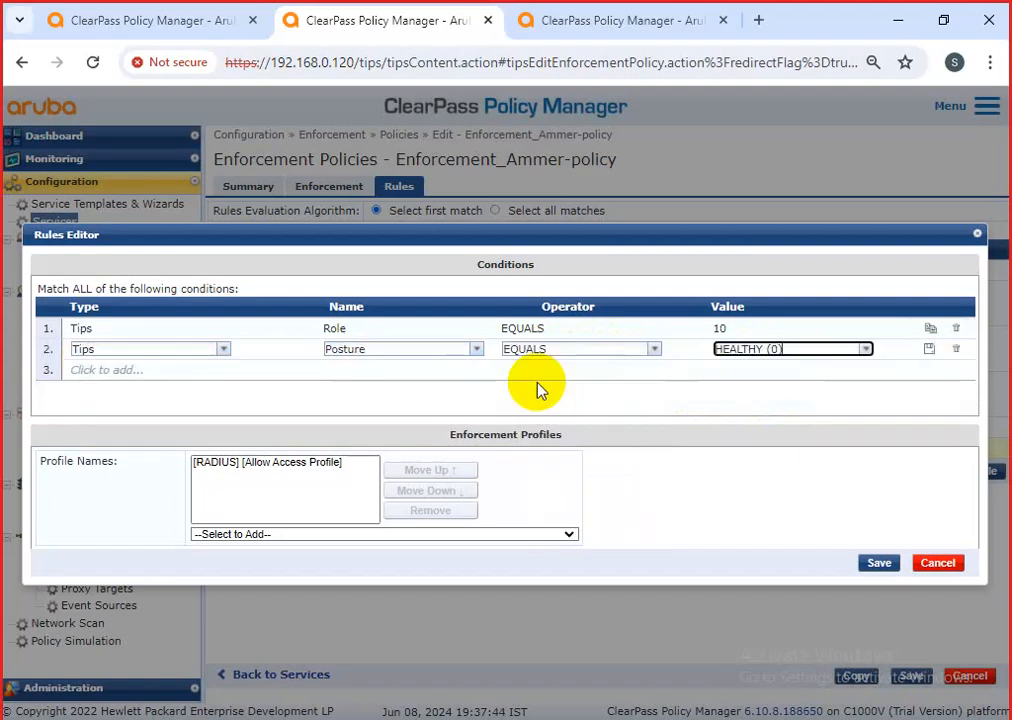
click(857, 354)
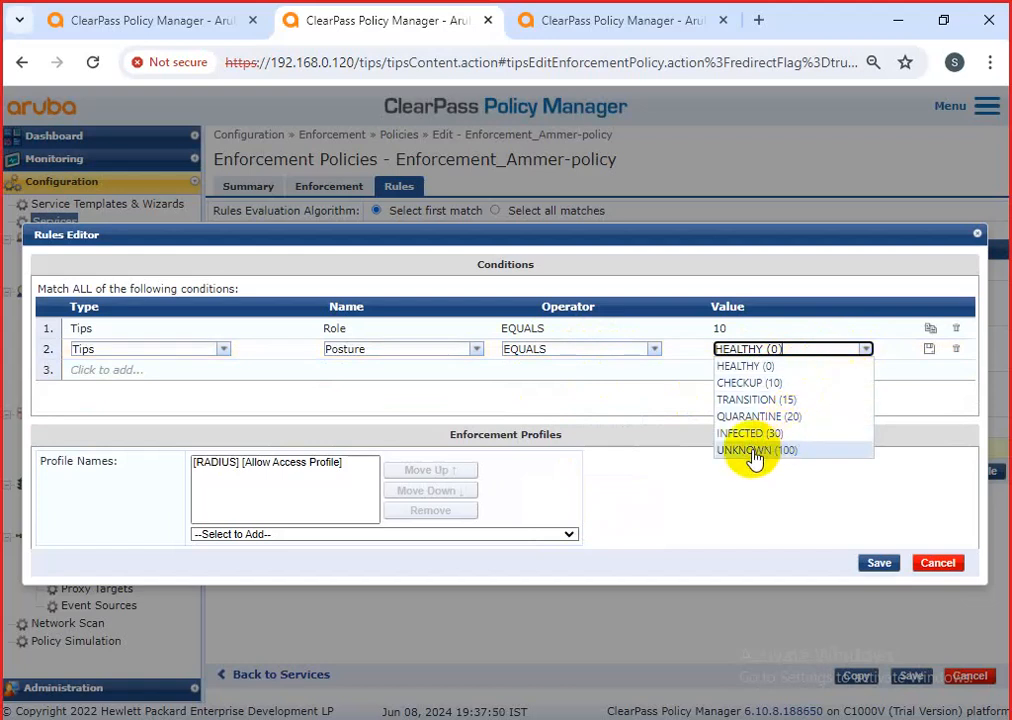
click(474, 352)
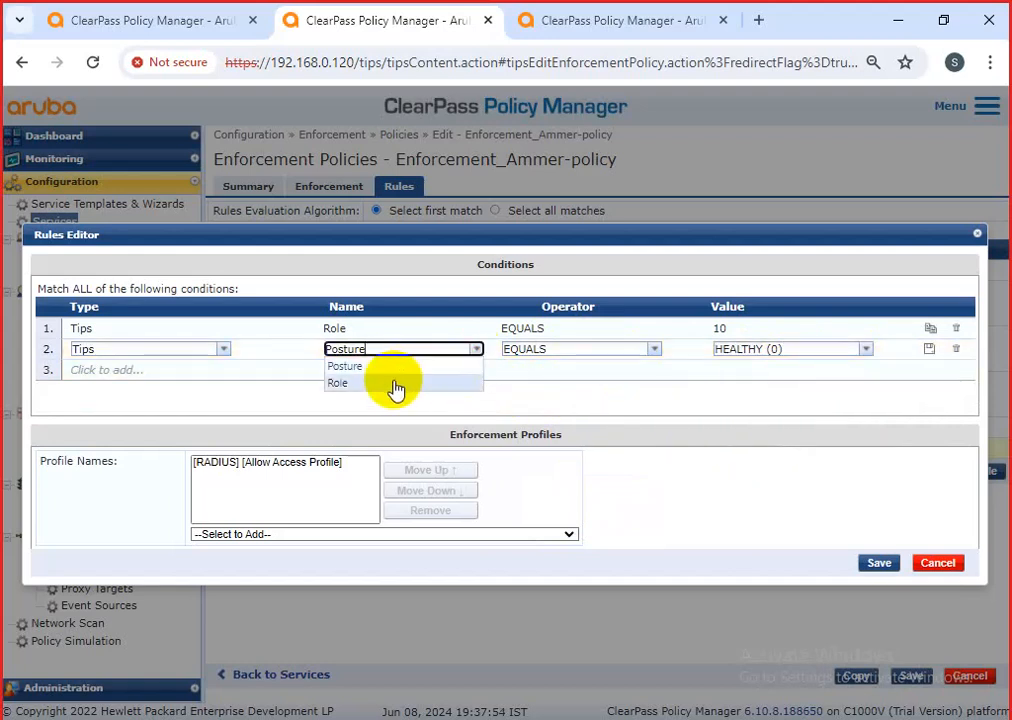
click(396, 388)
click(658, 350)
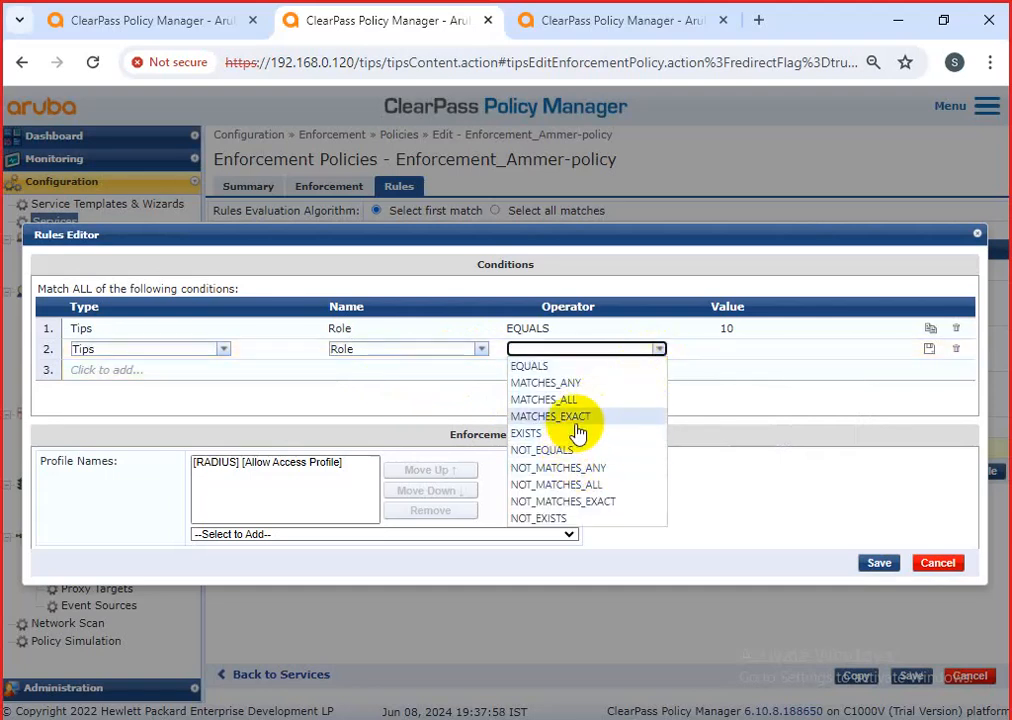
click(565, 367)
Page through the role values, then switch to the tab with the dot1x service's Roles page.
click(864, 350)
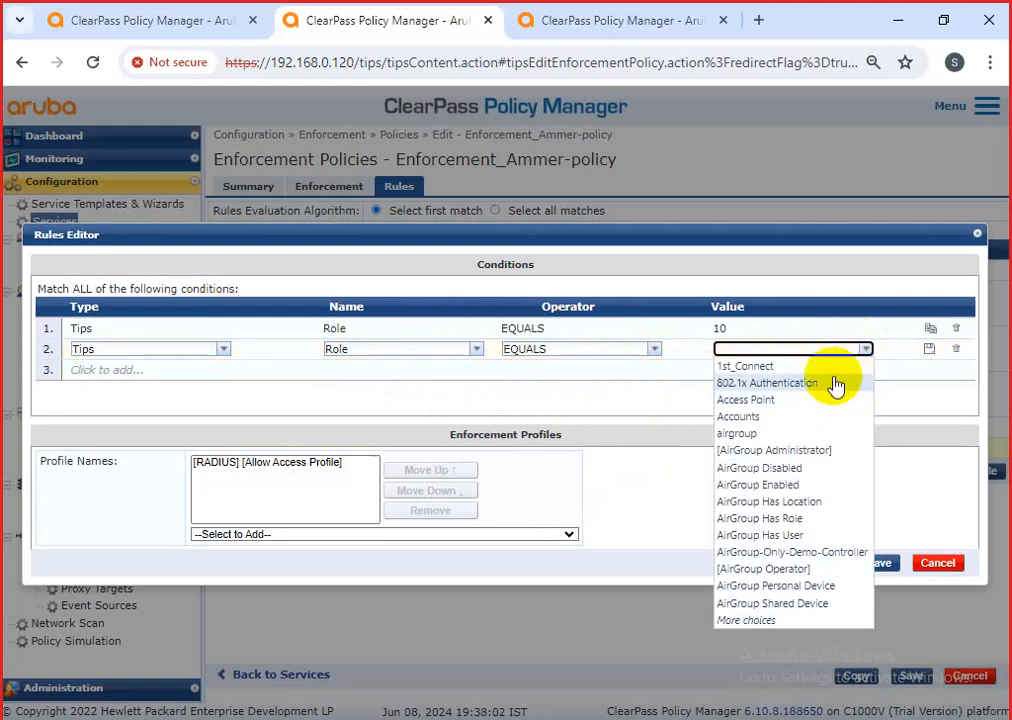
click(786, 622)
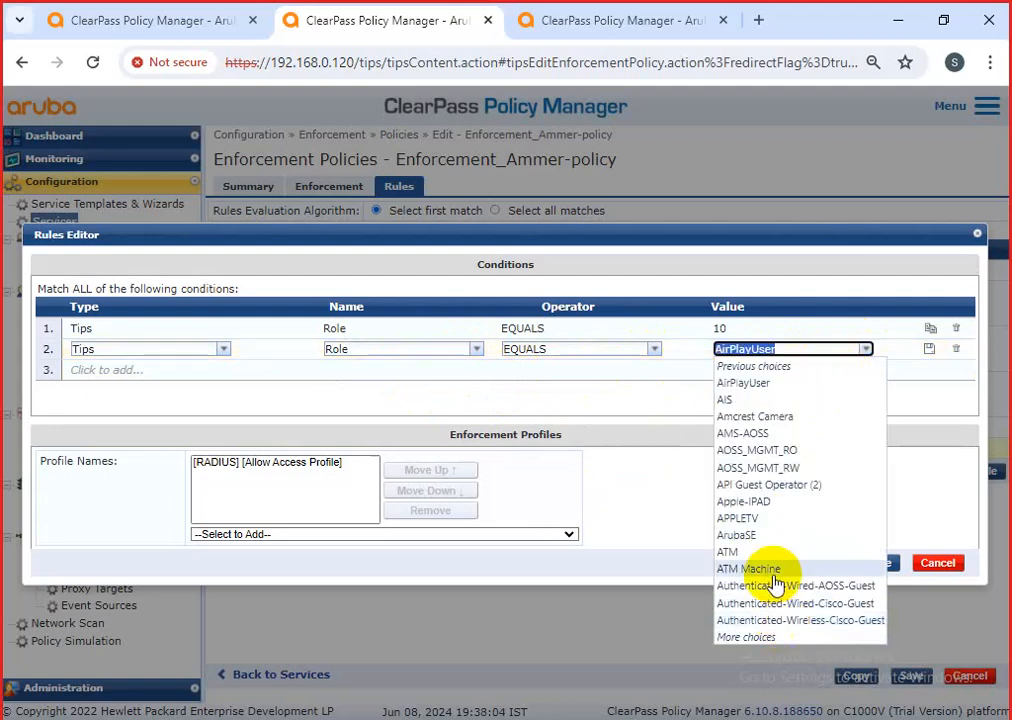
click(768, 638)
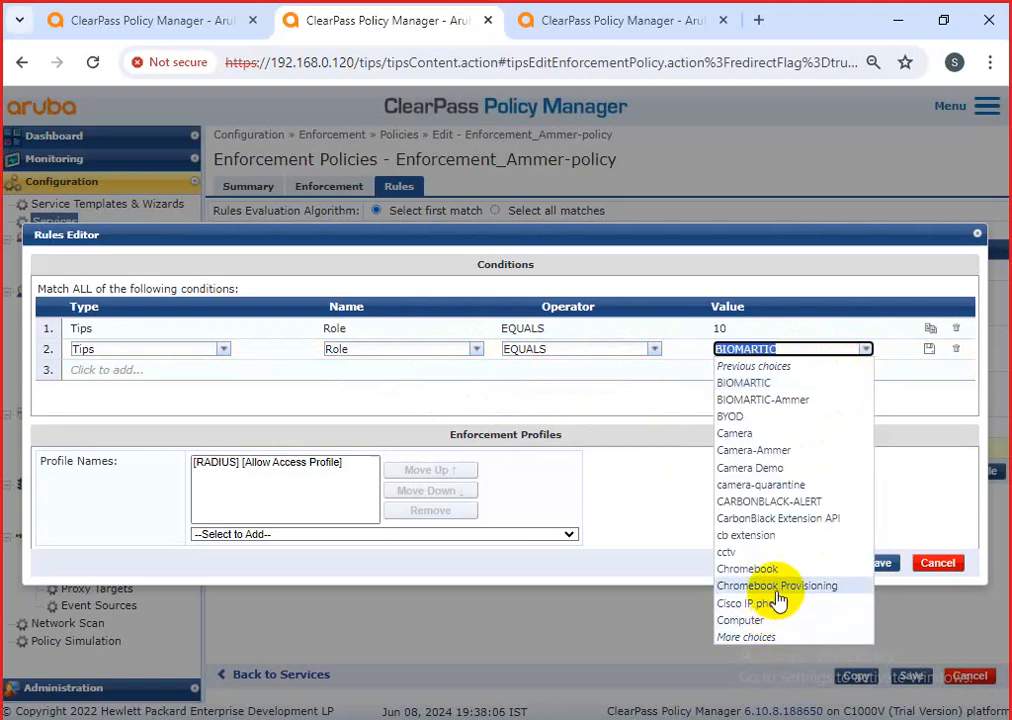
click(770, 638)
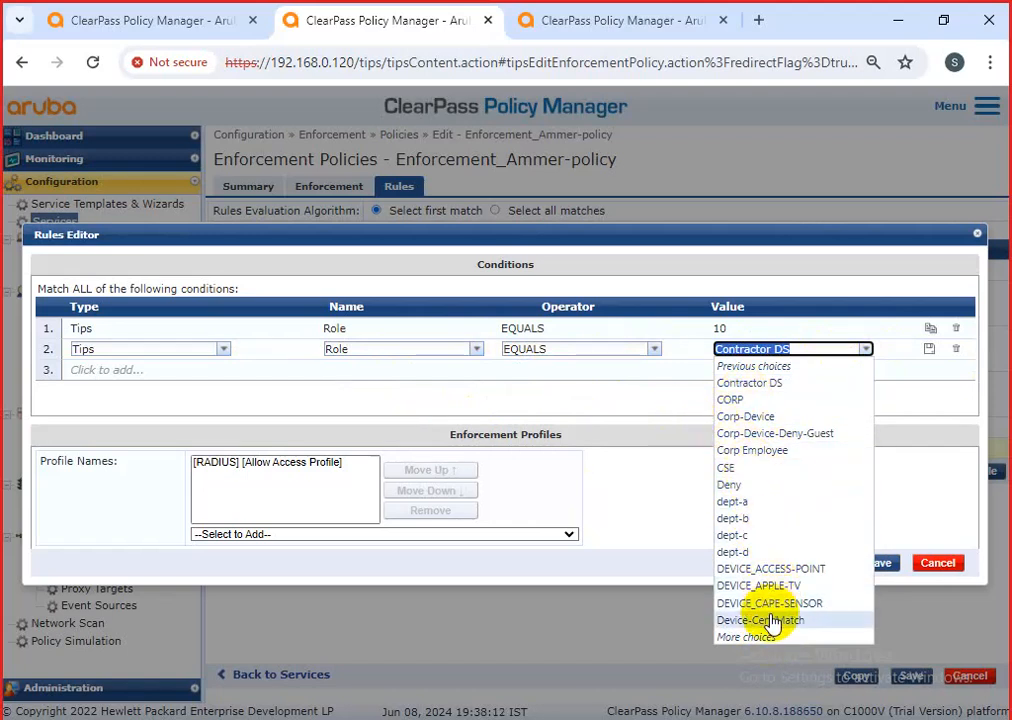
click(569, 19)
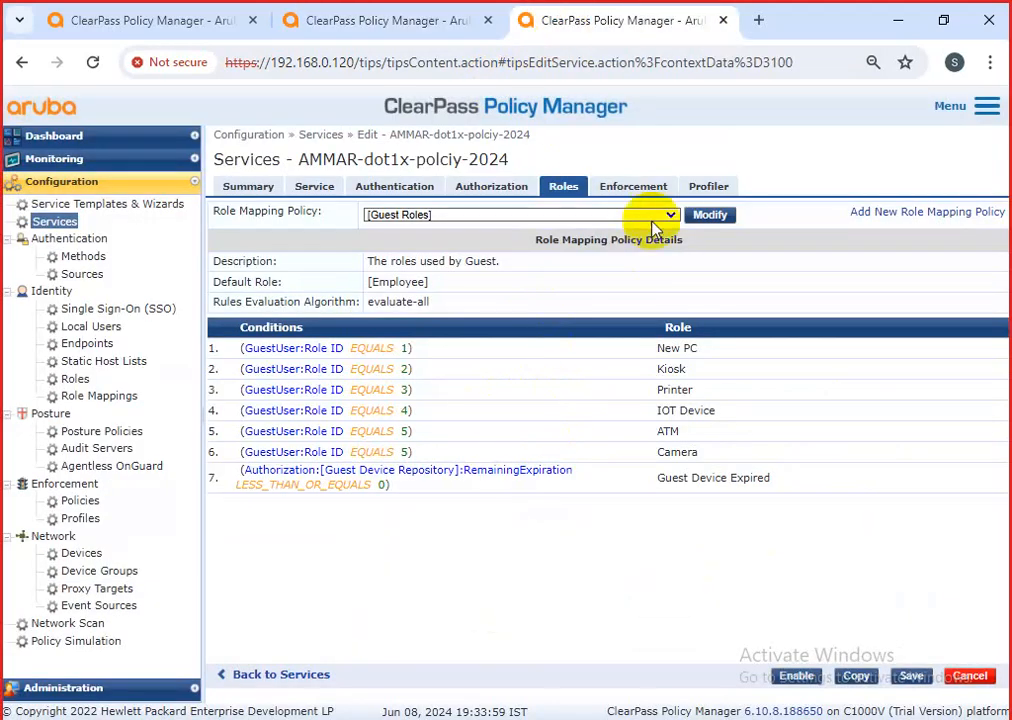
Cancel the service edit, reopen AMMAR-dot1x-polciy-2024's Roles tab, and return to the Rules Editor tab.
click(984, 682)
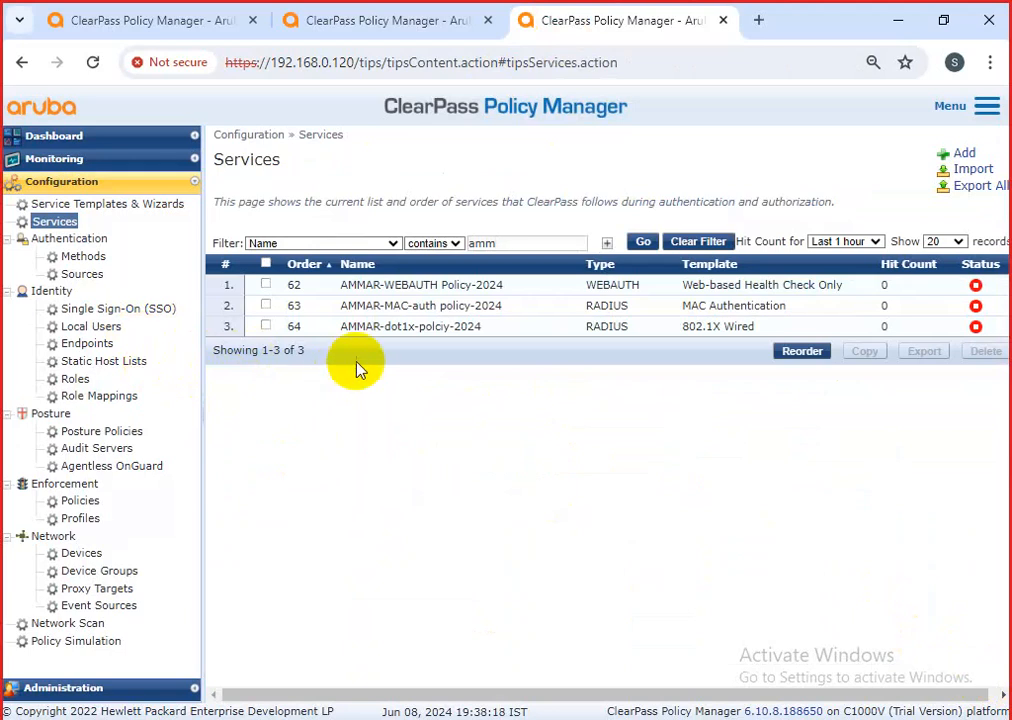
click(396, 328)
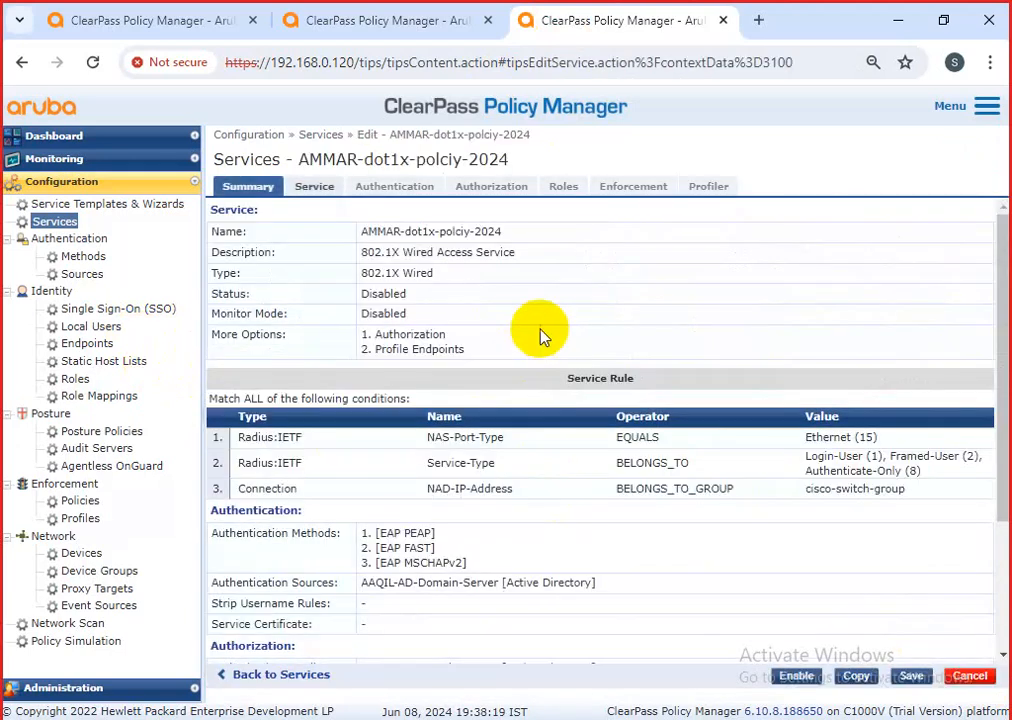
click(570, 190)
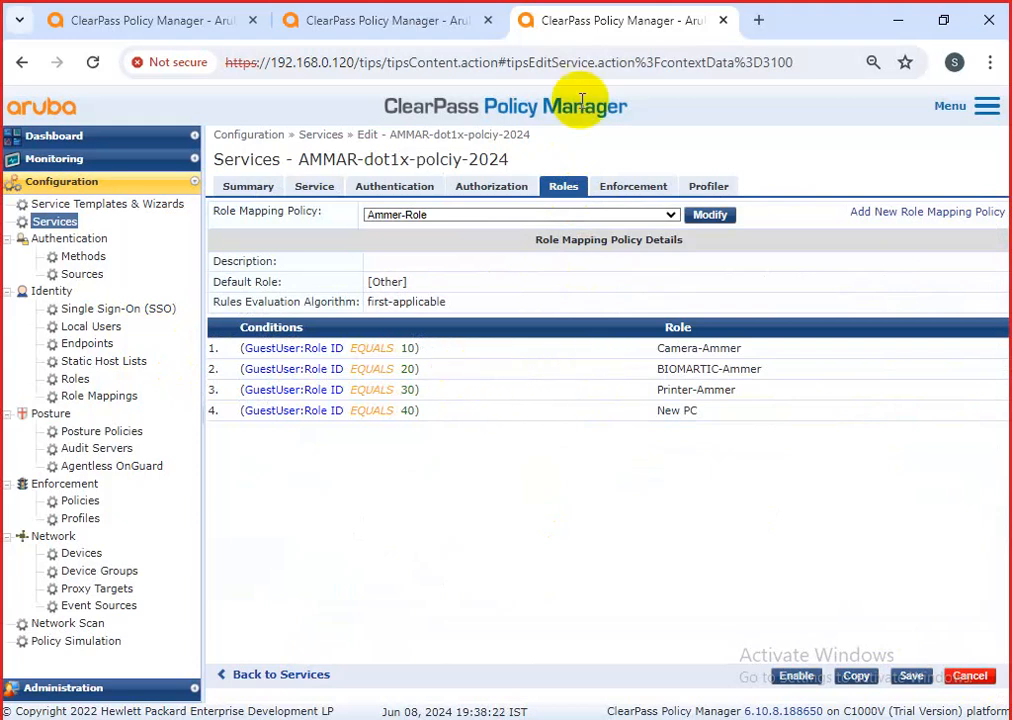
click(292, 19)
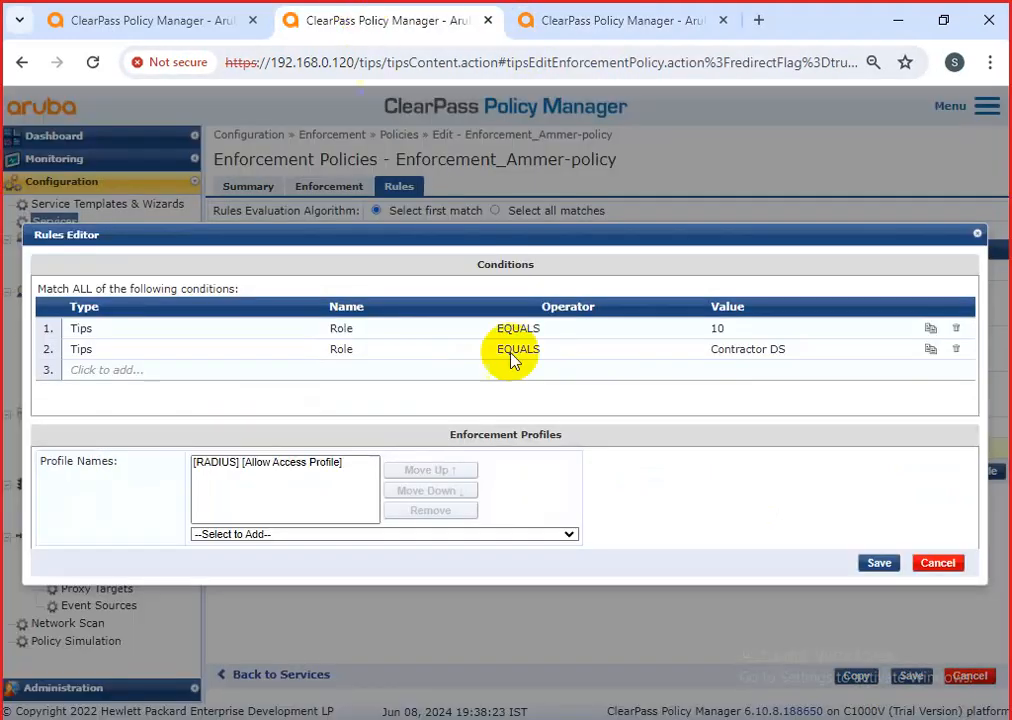
Set the second condition's value to Camera-Ammer and save rule 6.
click(741, 352)
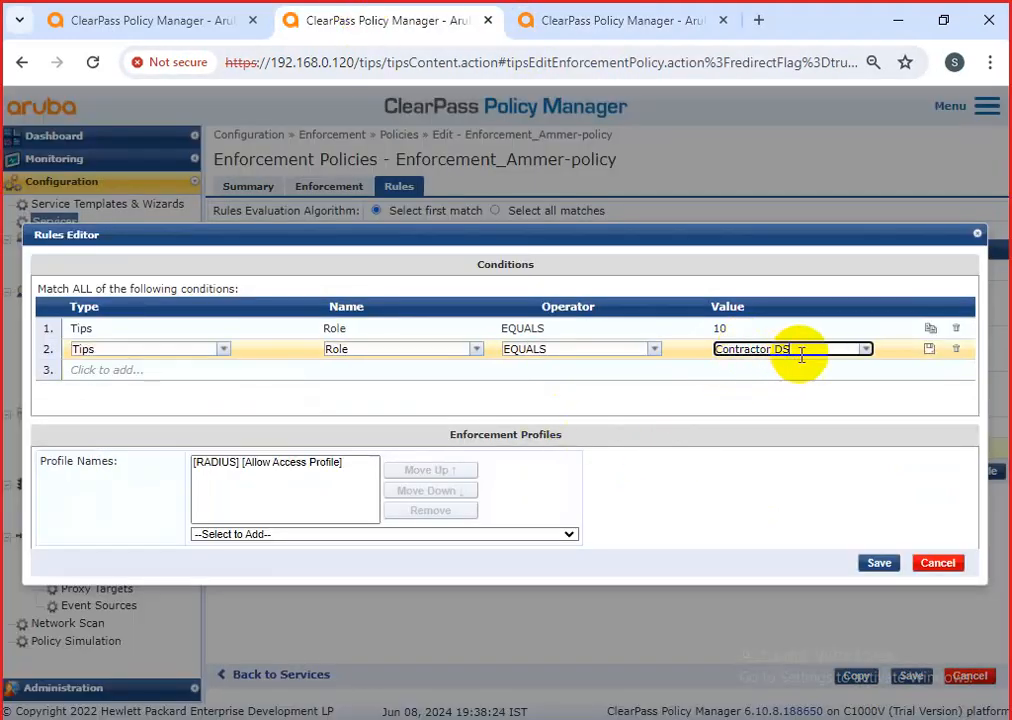
click(862, 350)
click(793, 621)
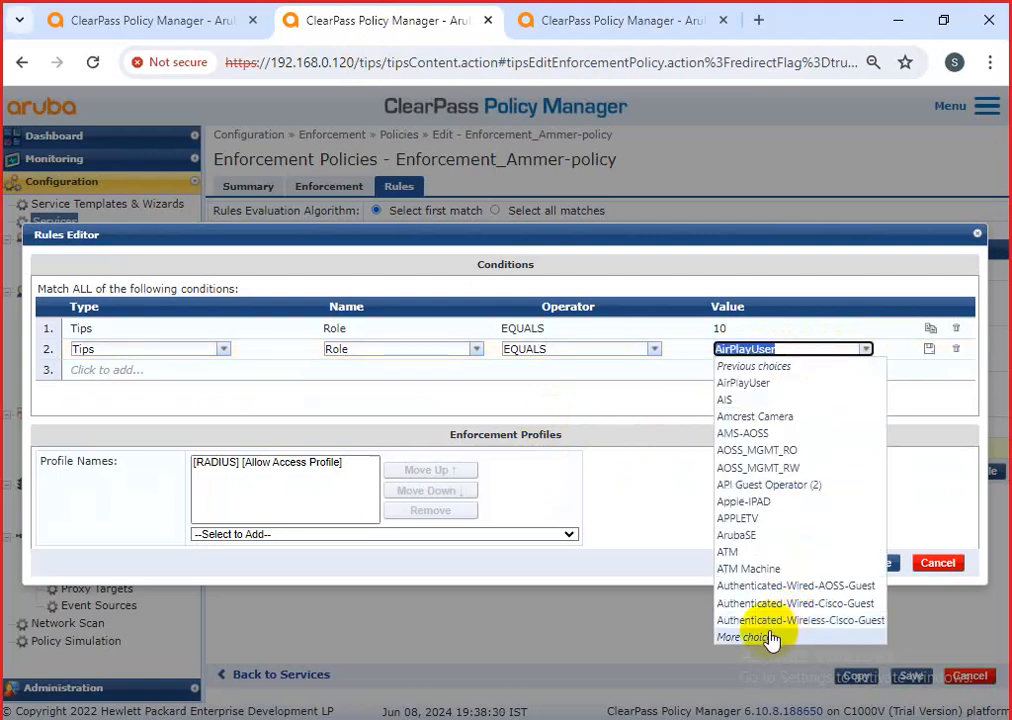
click(768, 638)
click(752, 450)
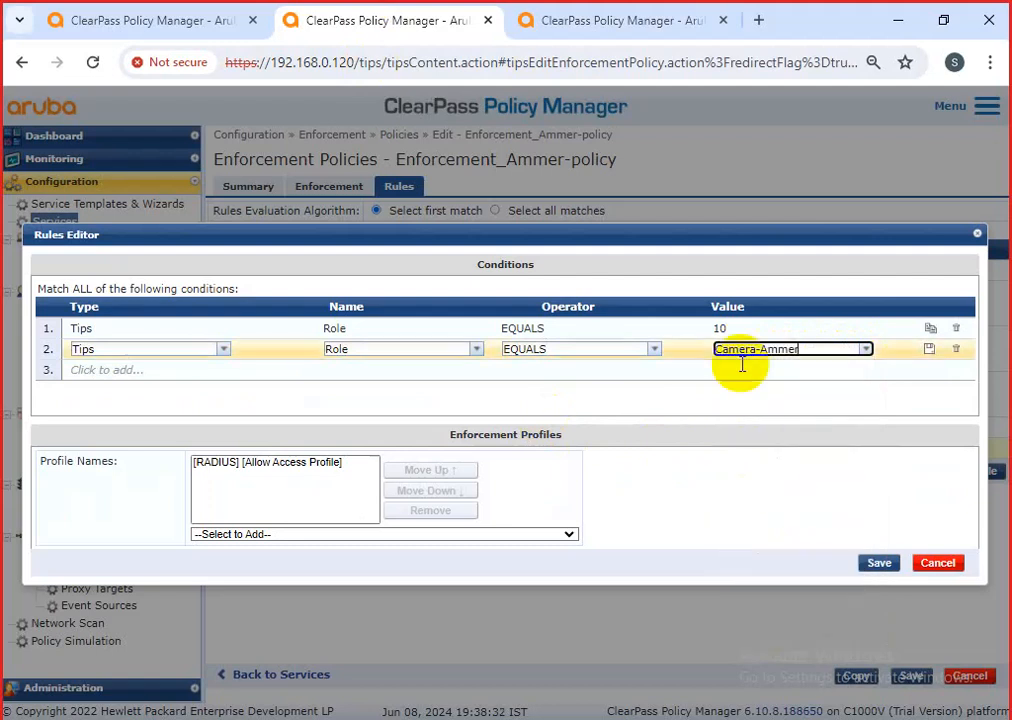
click(876, 570)
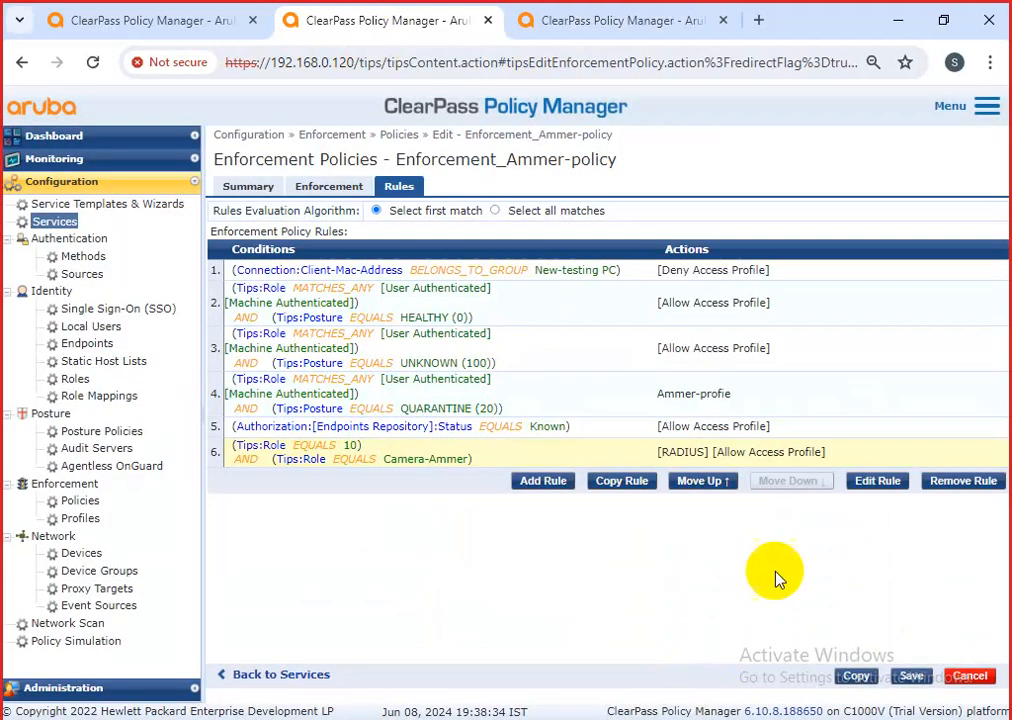
drag(238, 452, 468, 468)
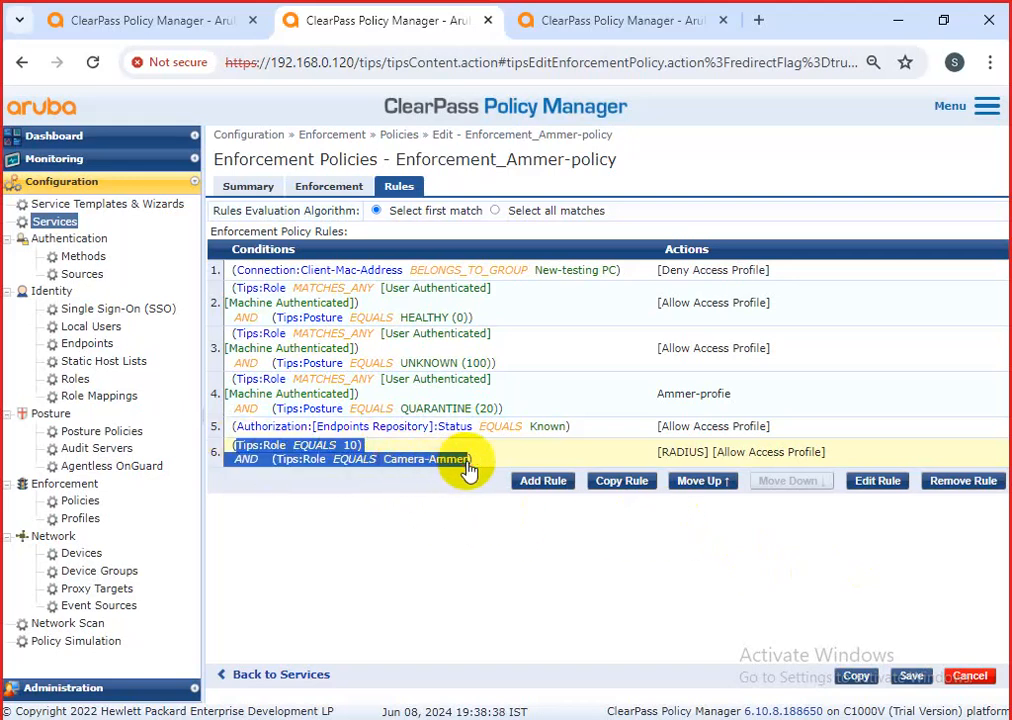
click(361, 490)
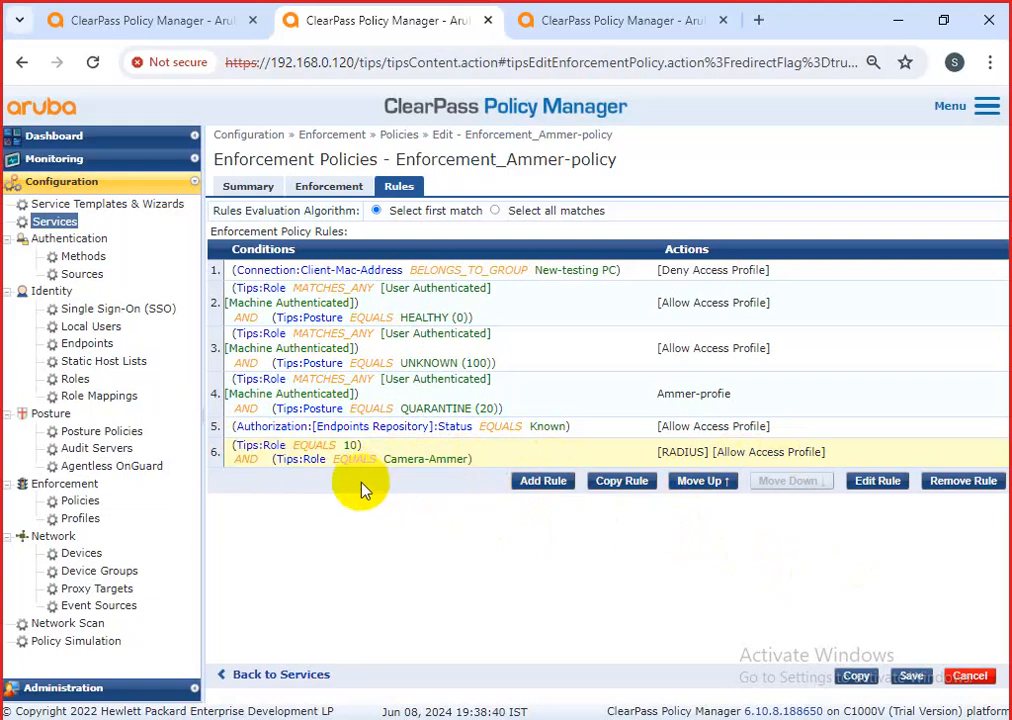
click(362, 449)
drag(362, 452, 256, 452)
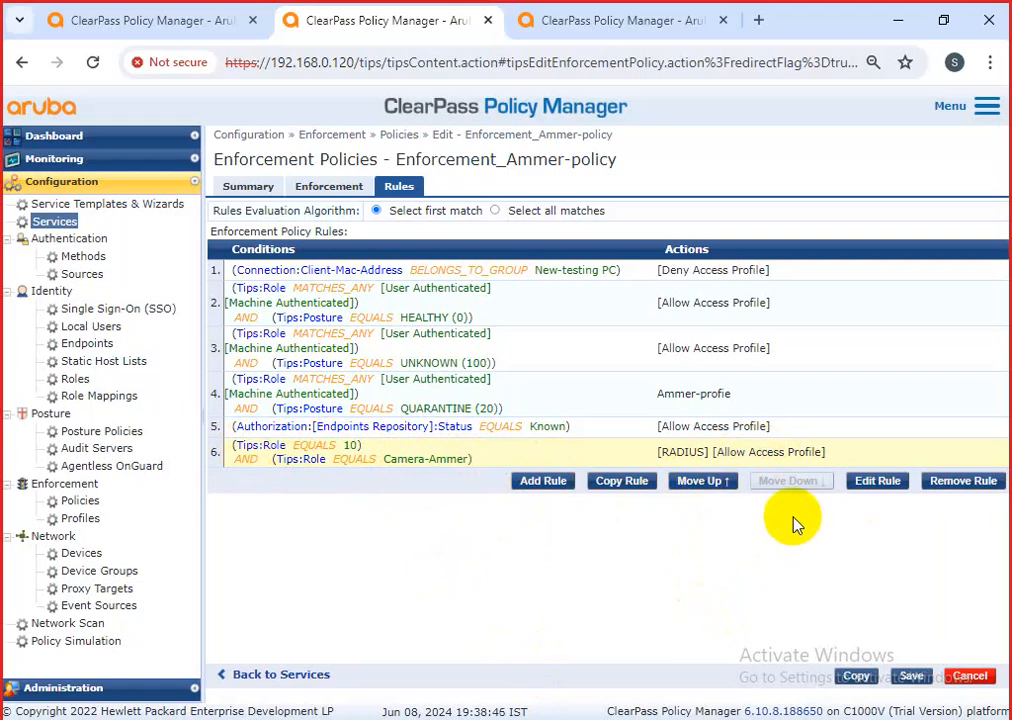
drag(245, 452, 835, 455)
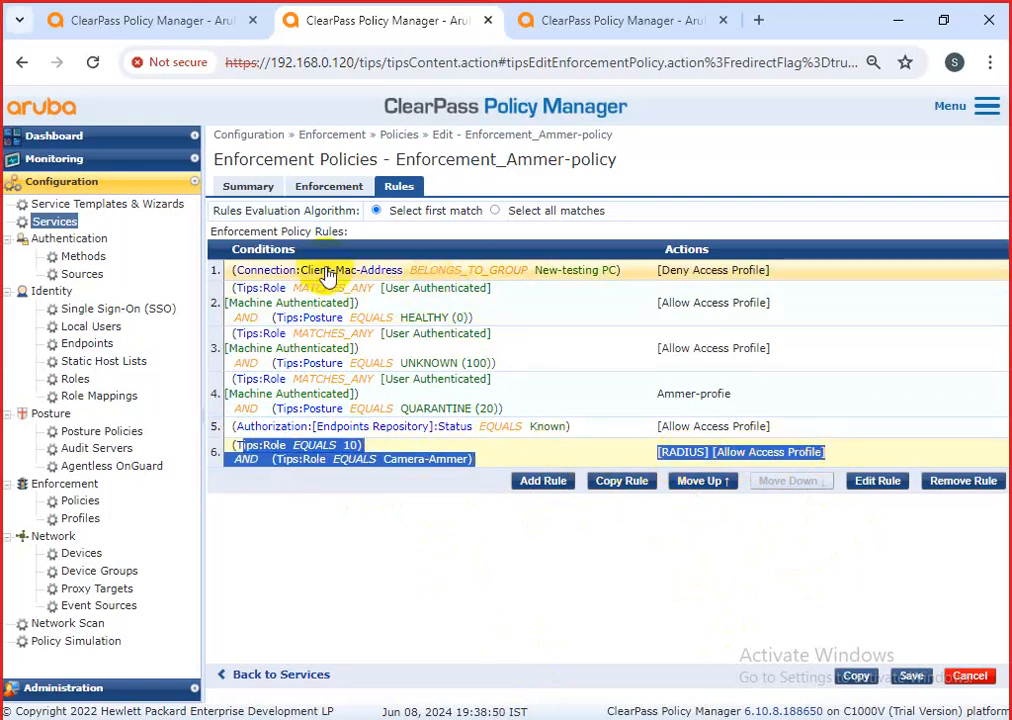
drag(236, 271, 285, 305)
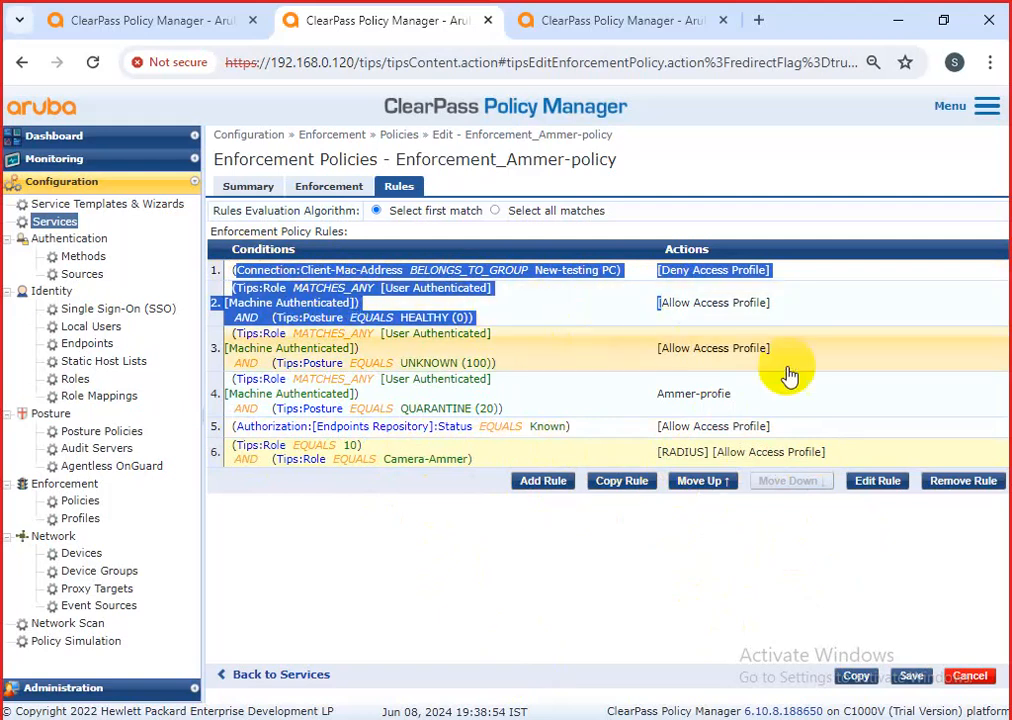
click(786, 380)
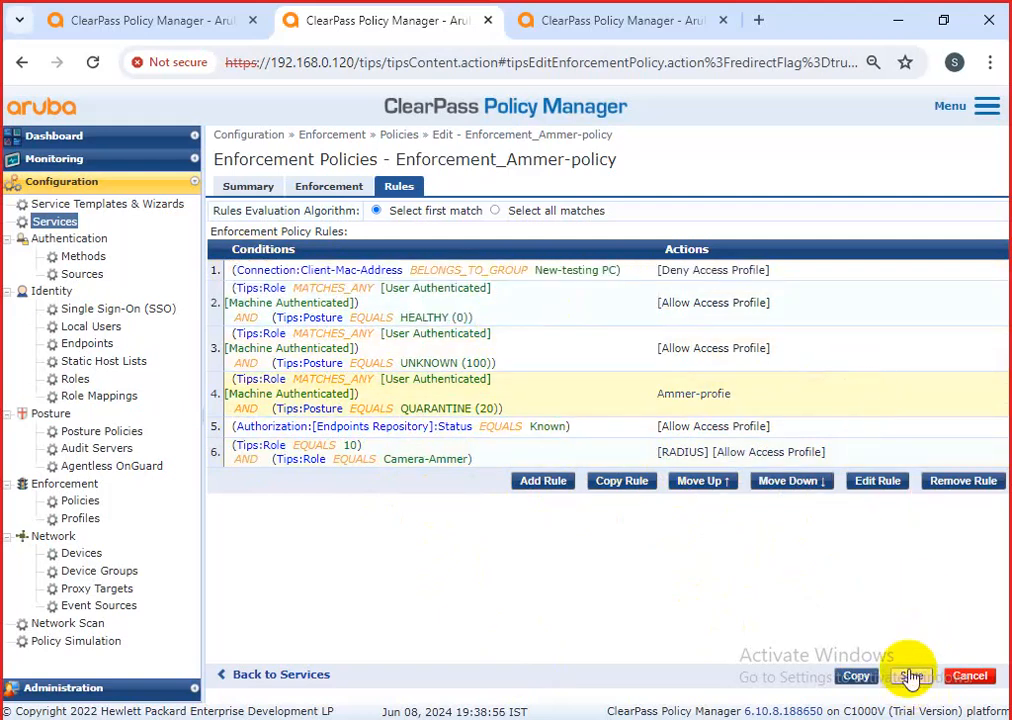
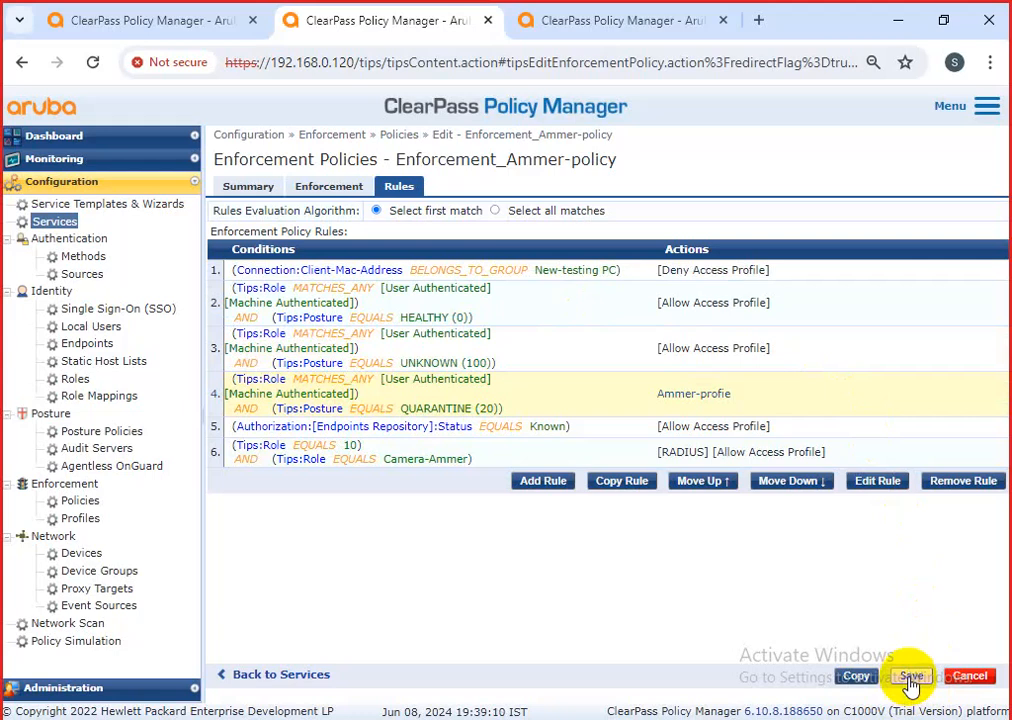
Save Enforcement_Ammer-policy, then browse the Role Mappings and Roles lists.
click(910, 680)
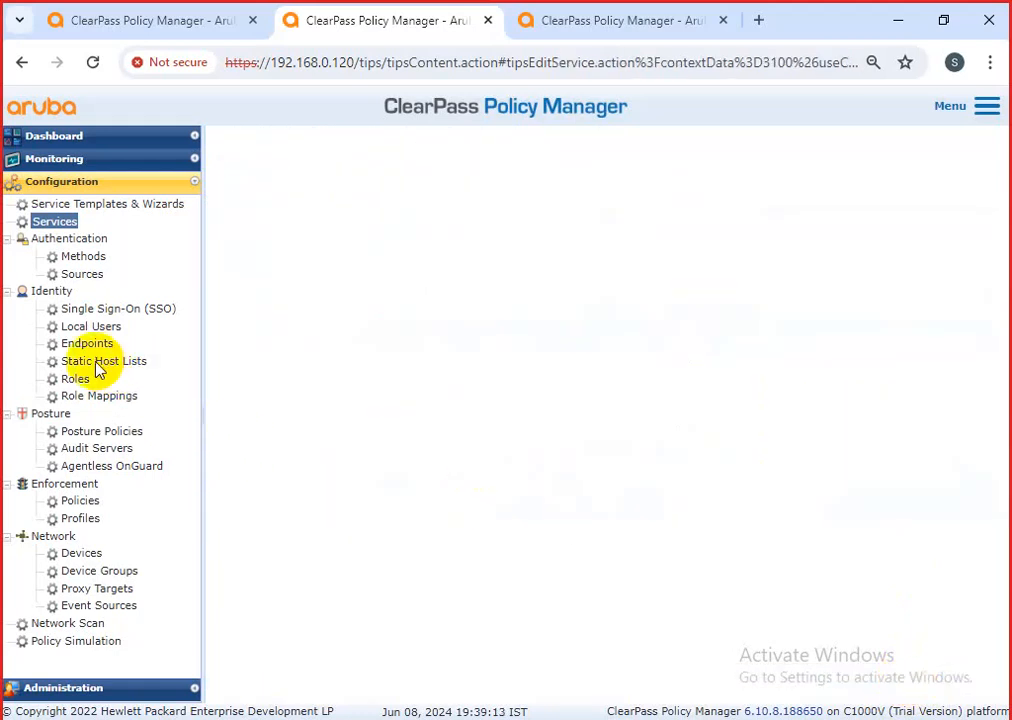
click(82, 390)
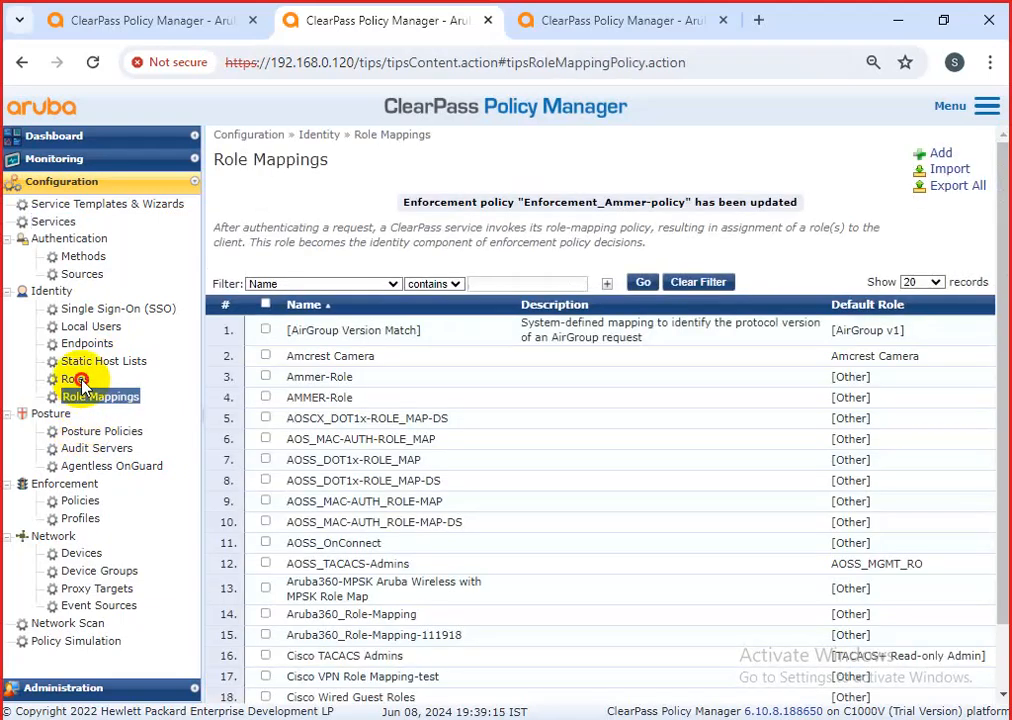
click(76, 380)
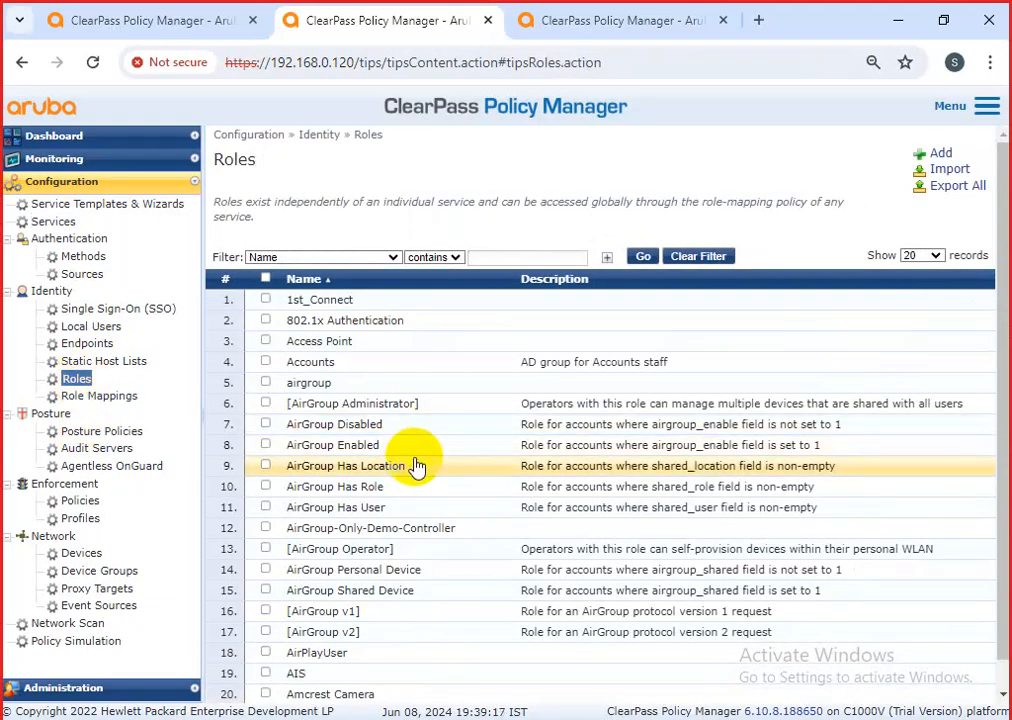
click(104, 397)
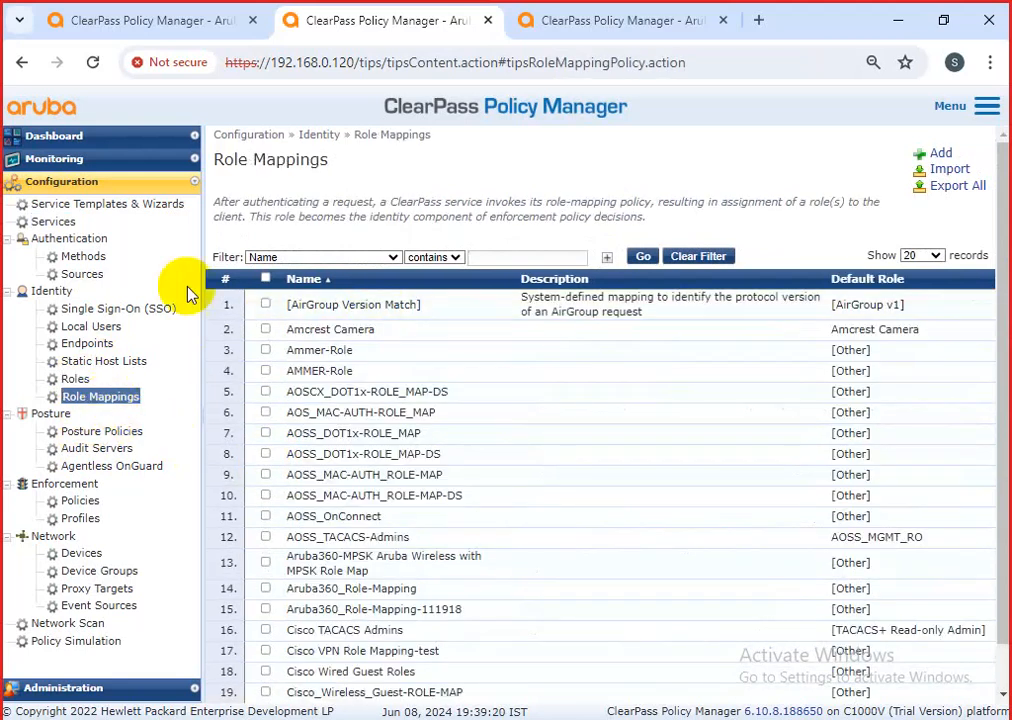
From AMMAR-dot1x-polciy-2024's Enforcement tab, reopen Enforcement_Ammer-policy for modification.
click(56, 221)
click(482, 332)
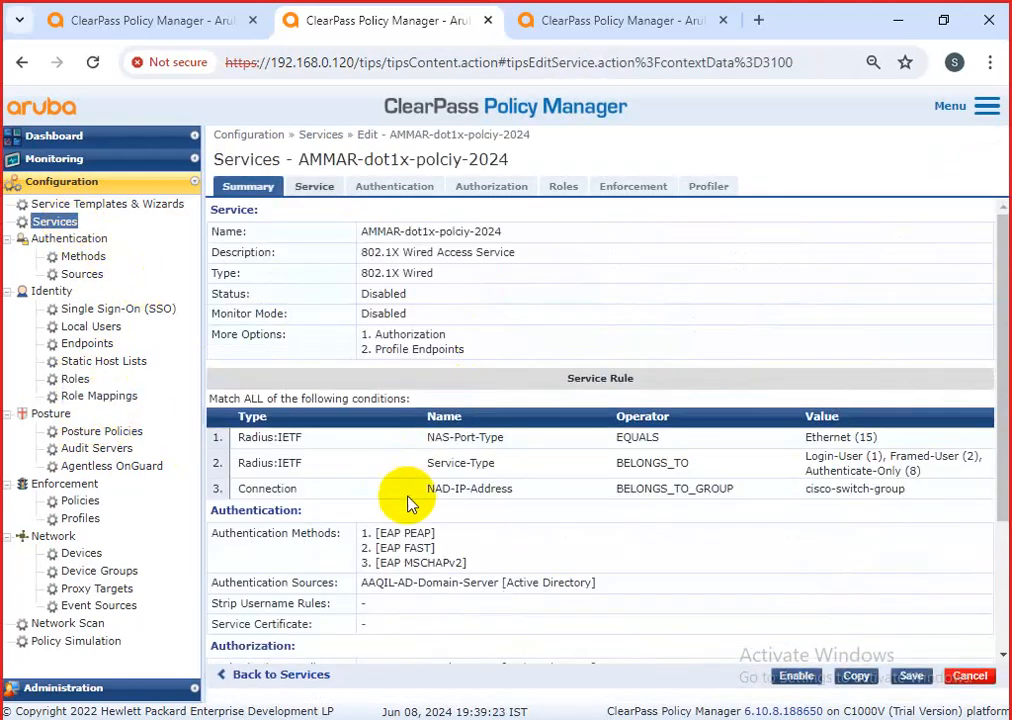
click(614, 187)
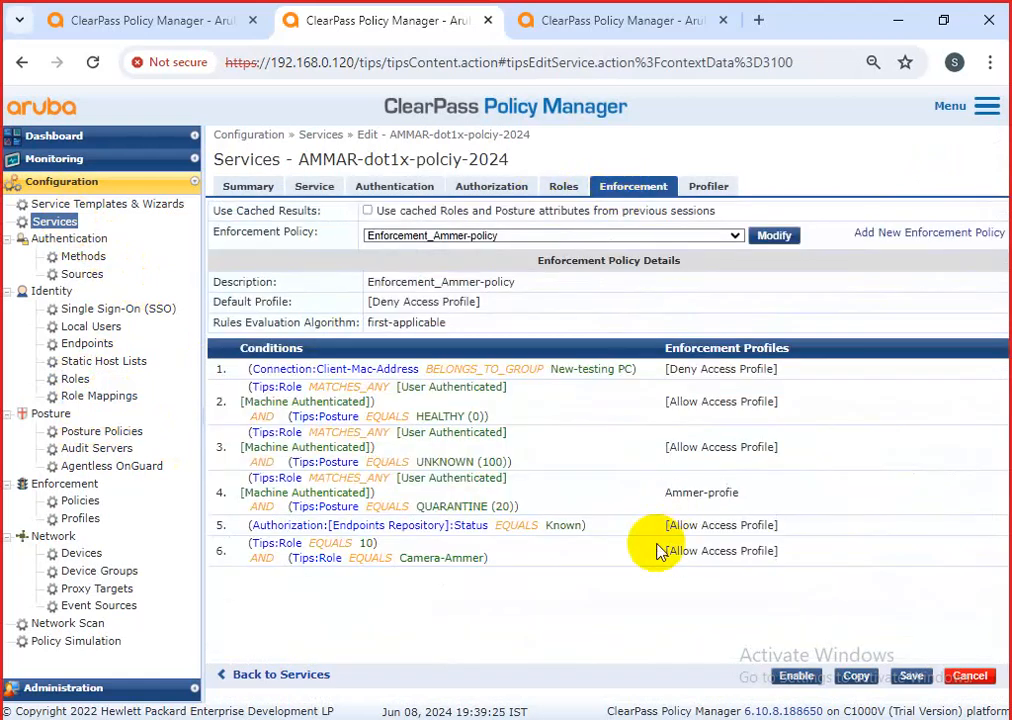
drag(254, 553, 790, 558)
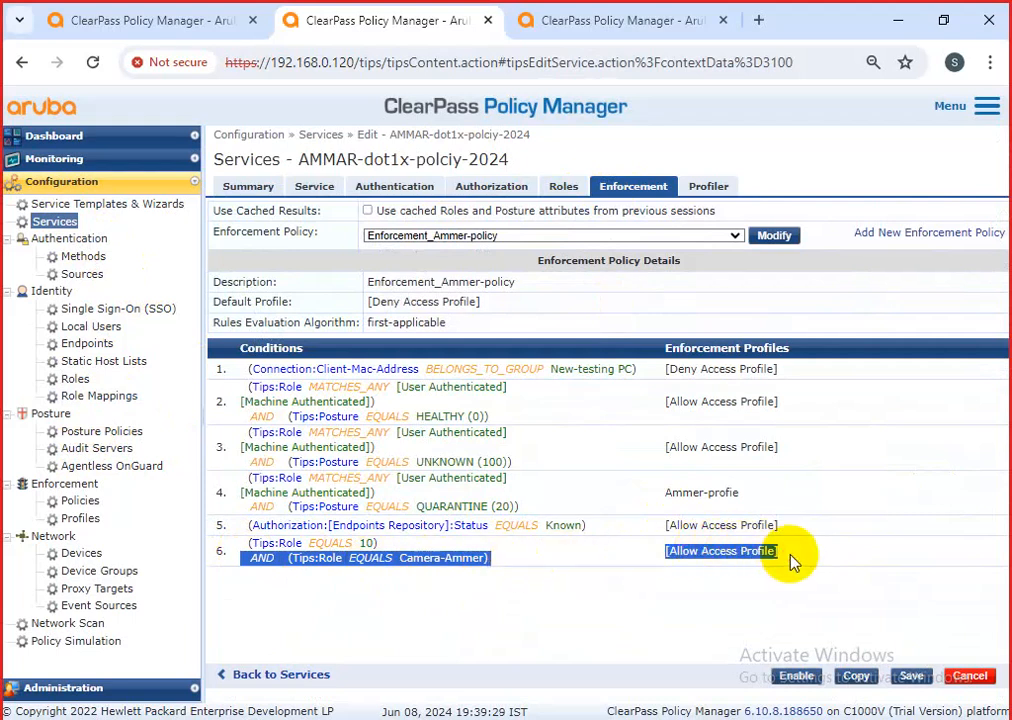
click(770, 237)
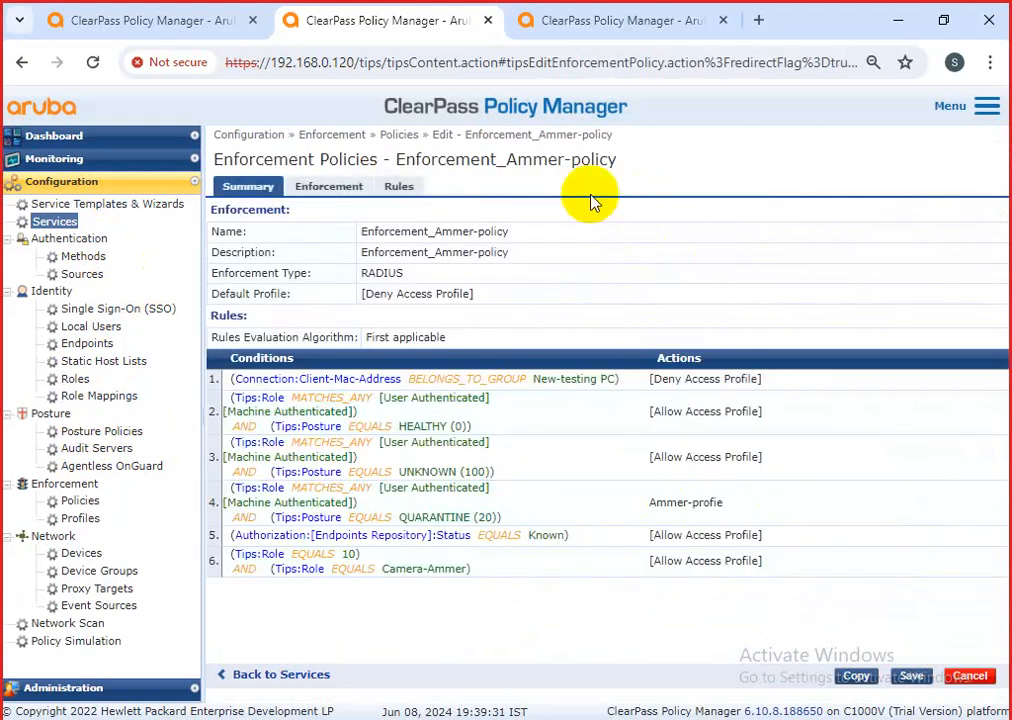
Start a new rule with a Connection condition on Client-Mac-Address.
click(397, 187)
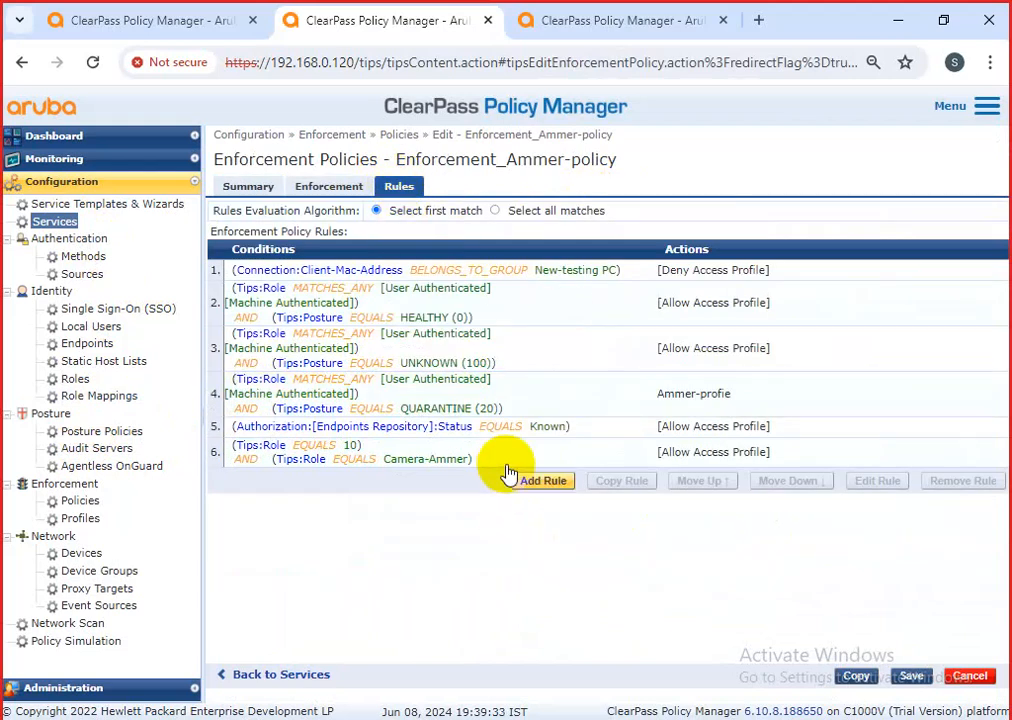
click(540, 480)
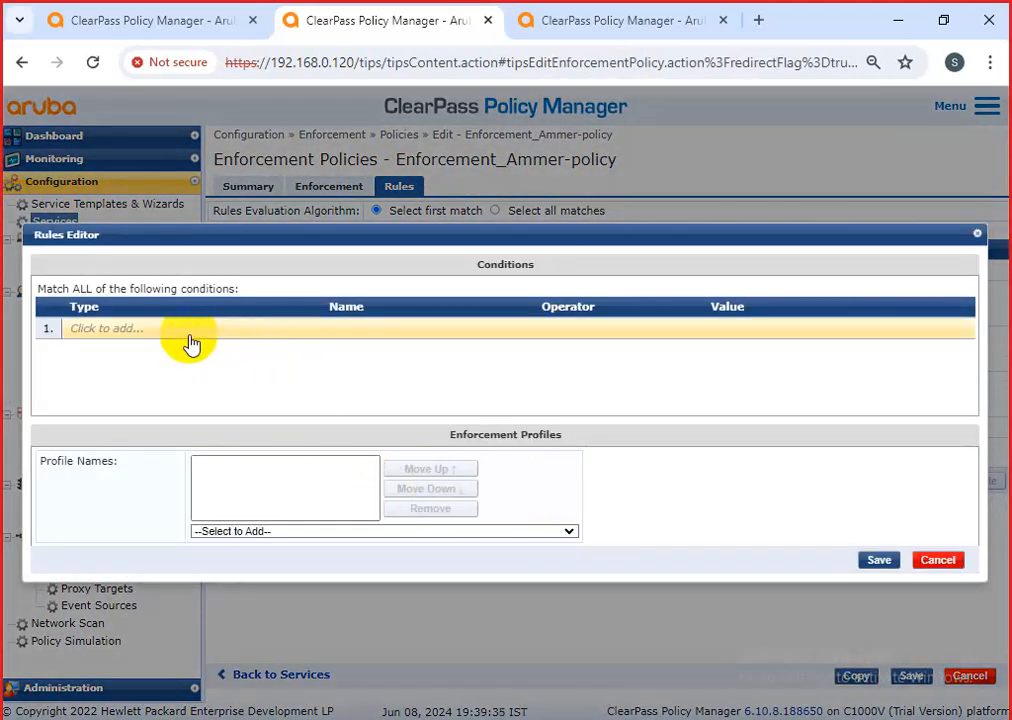
click(191, 342)
click(224, 330)
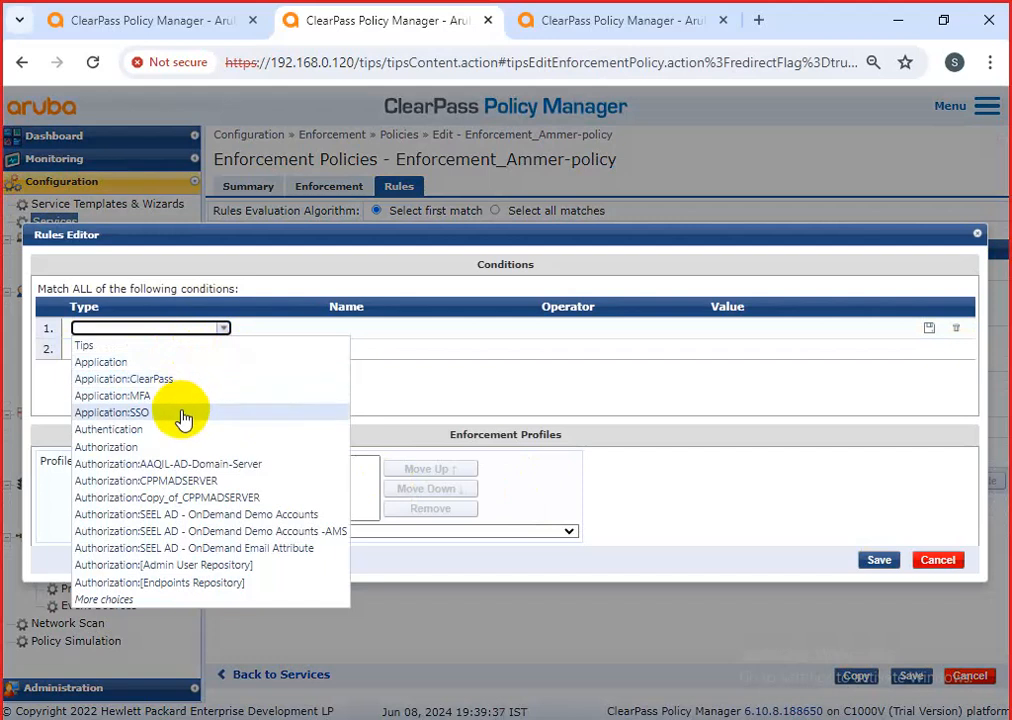
click(128, 600)
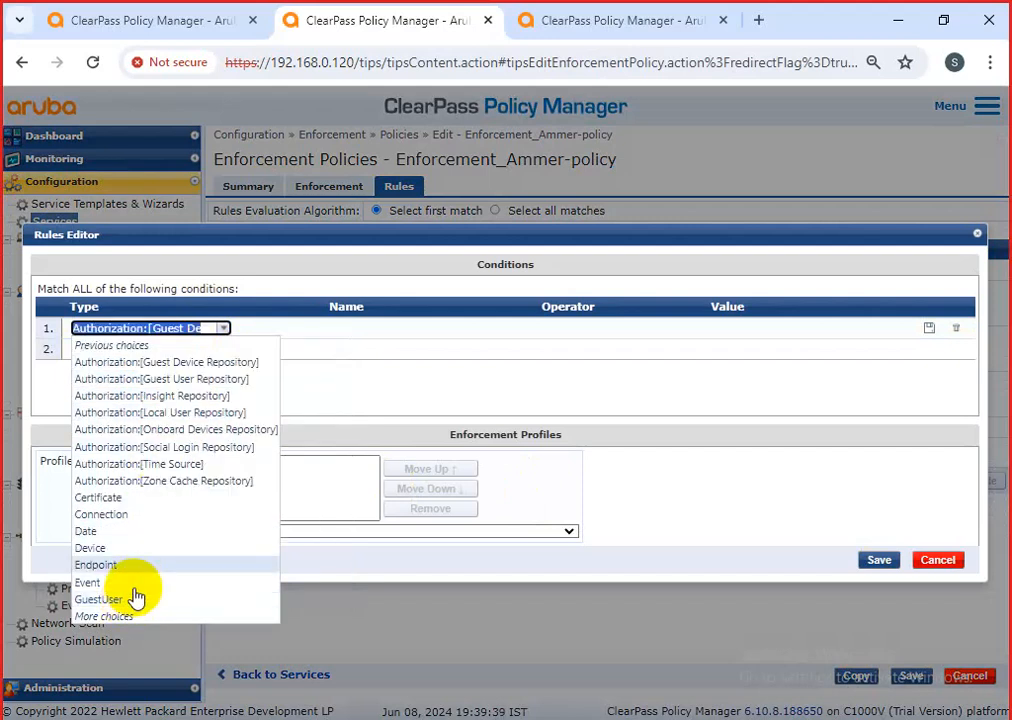
click(147, 515)
click(486, 329)
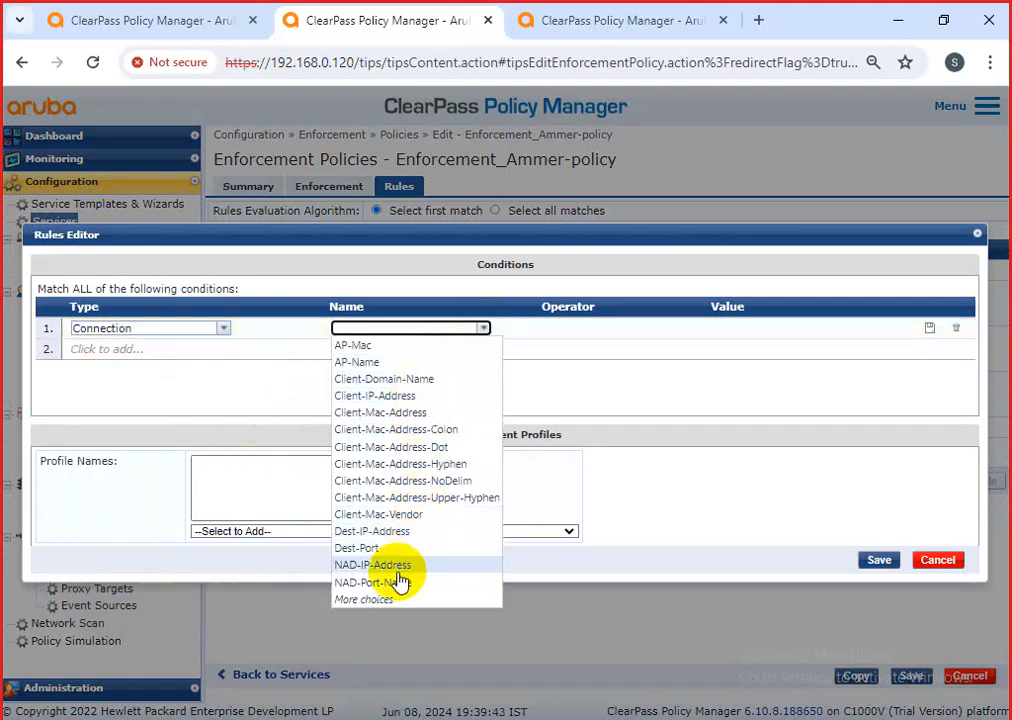
click(392, 412)
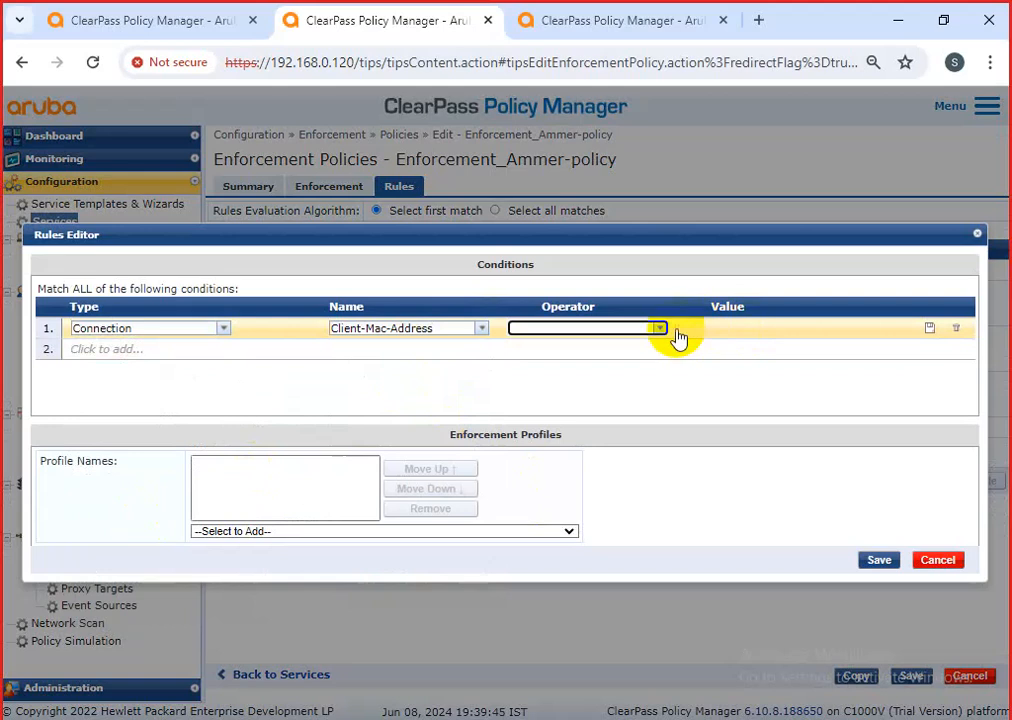
Make the condition Client-Mac-Address BELONGS_TO_GROUP printer MAC.
click(662, 330)
click(605, 348)
click(812, 333)
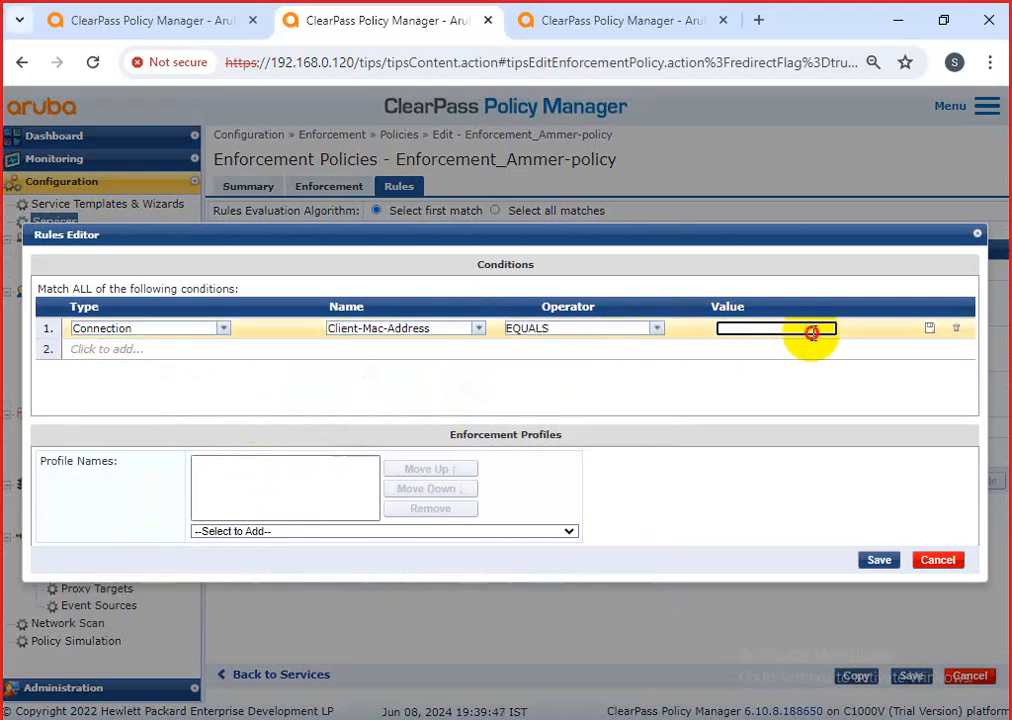
click(659, 334)
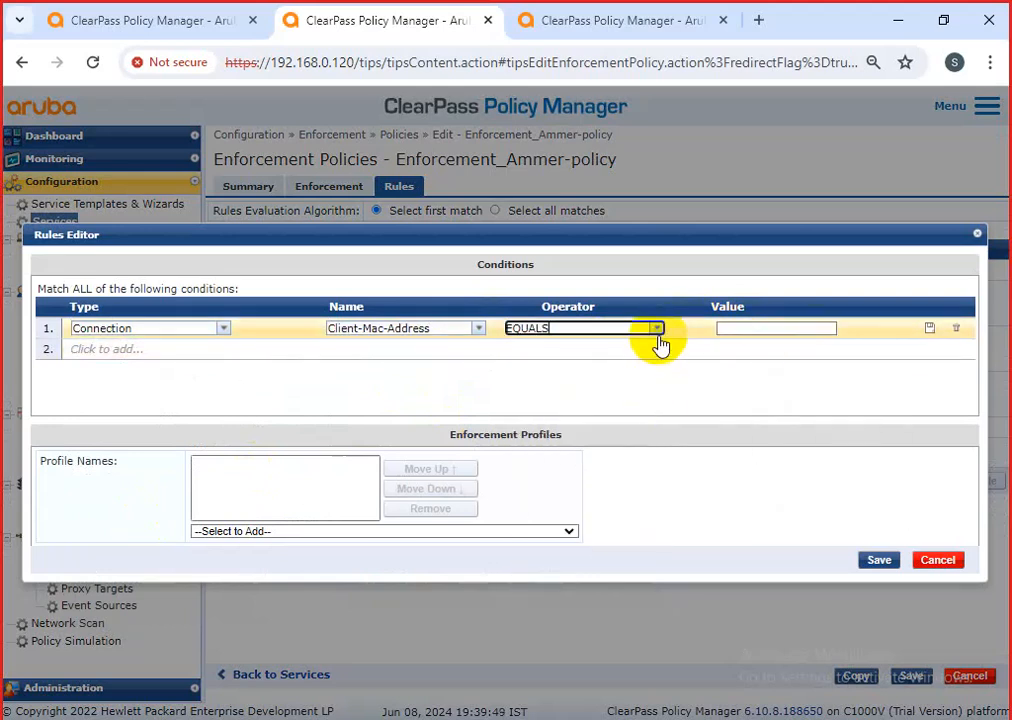
click(659, 338)
click(610, 444)
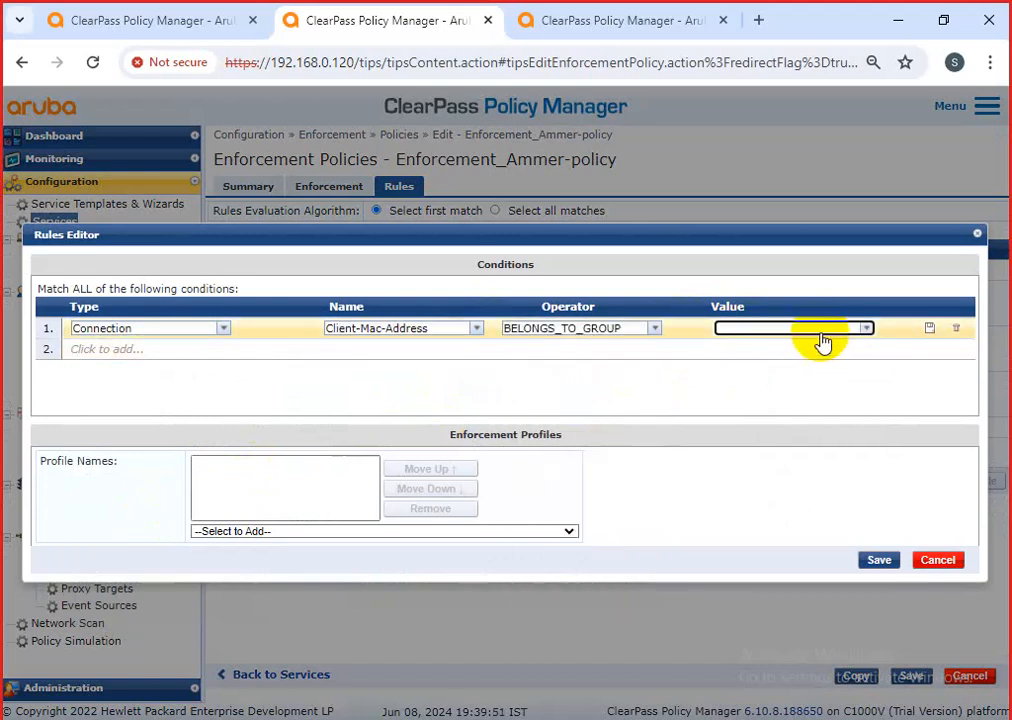
click(864, 330)
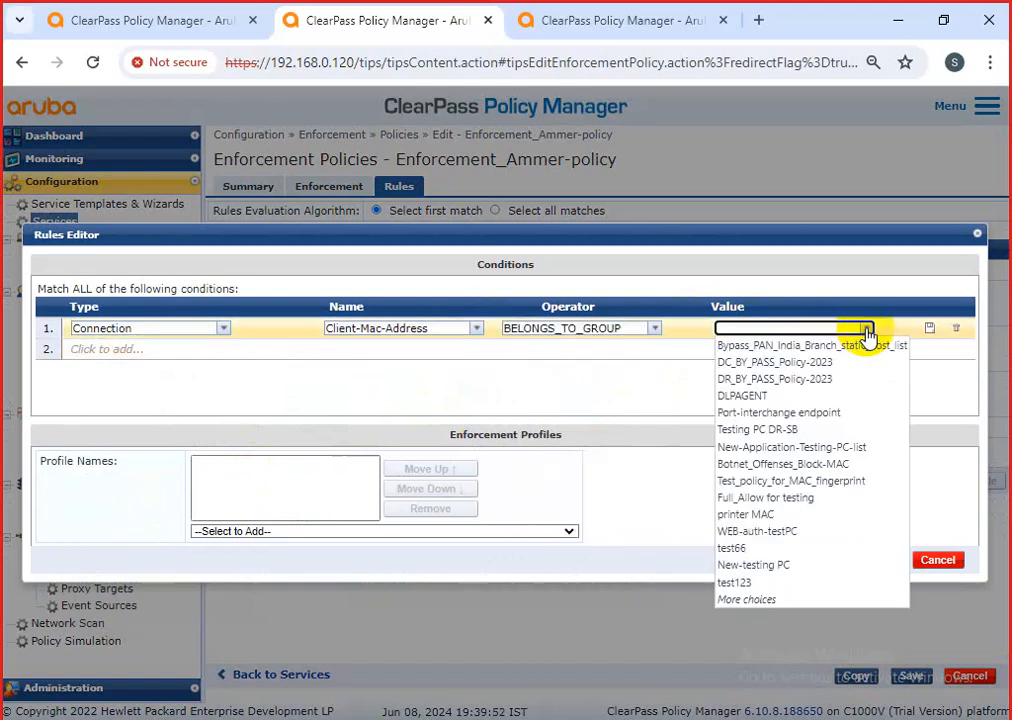
click(770, 515)
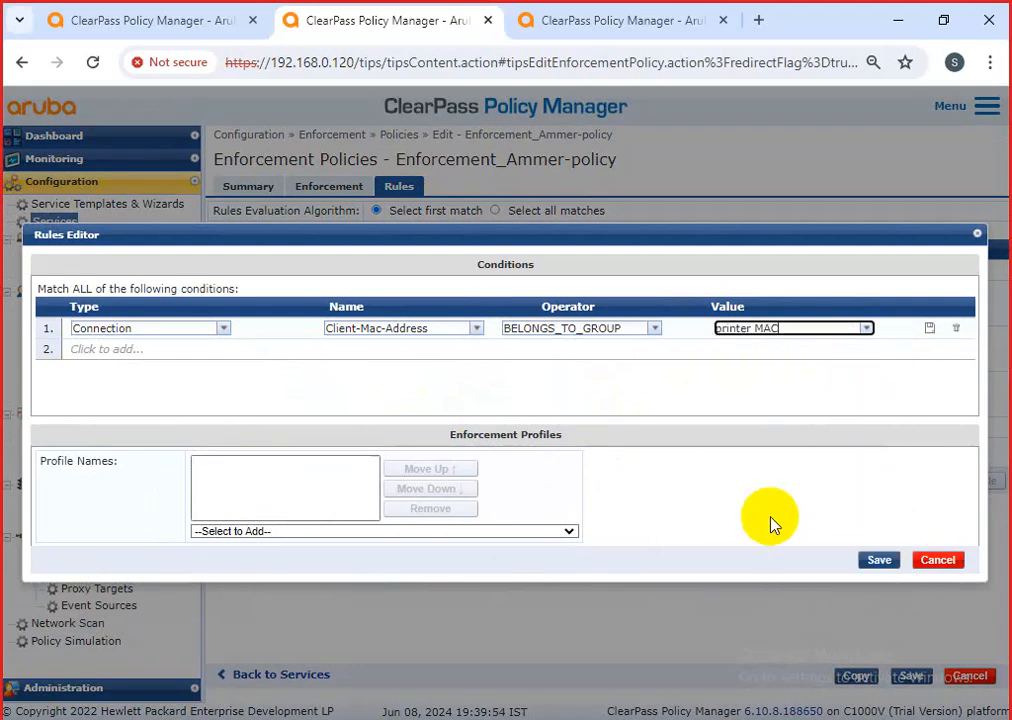
Assign [RADIUS] [Allow Access Profile] to the printer MAC rule and save it as rule 7.
click(450, 531)
scroll(420, 460, down, 10)
scroll(325, 465, down, 10)
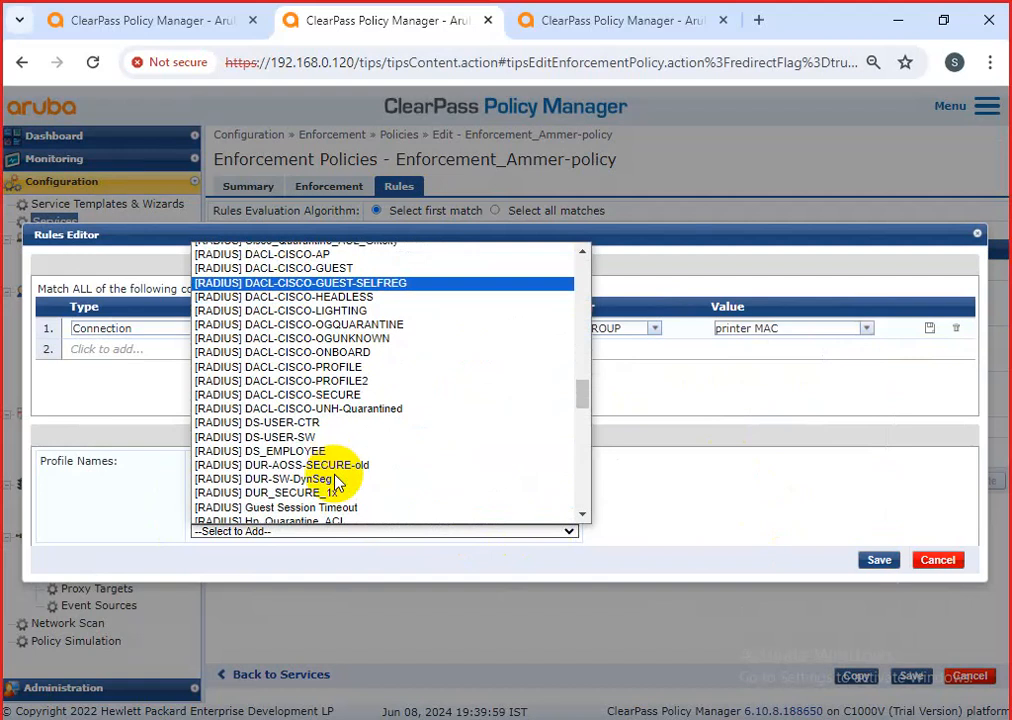
scroll(335, 483, down, 9)
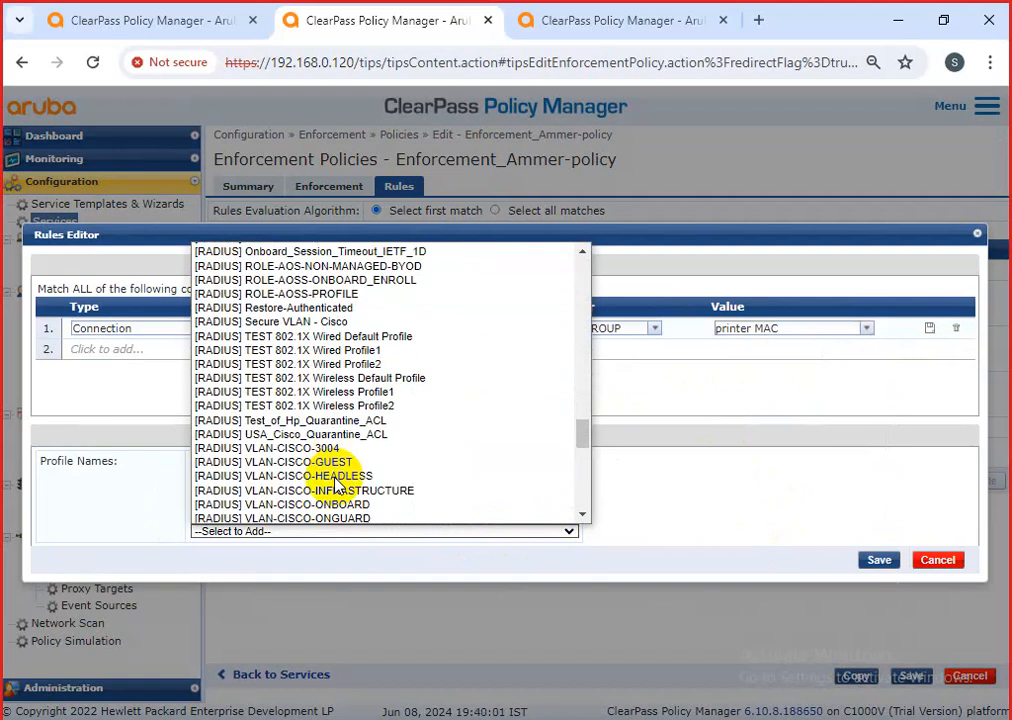
scroll(336, 484, down, 5)
click(328, 433)
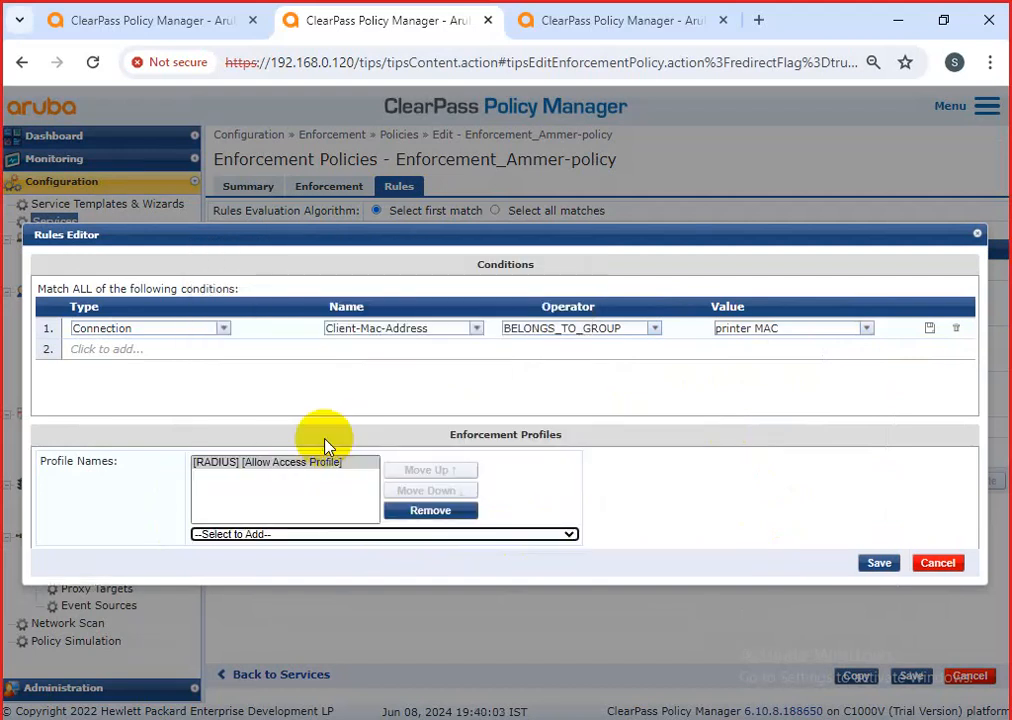
click(877, 563)
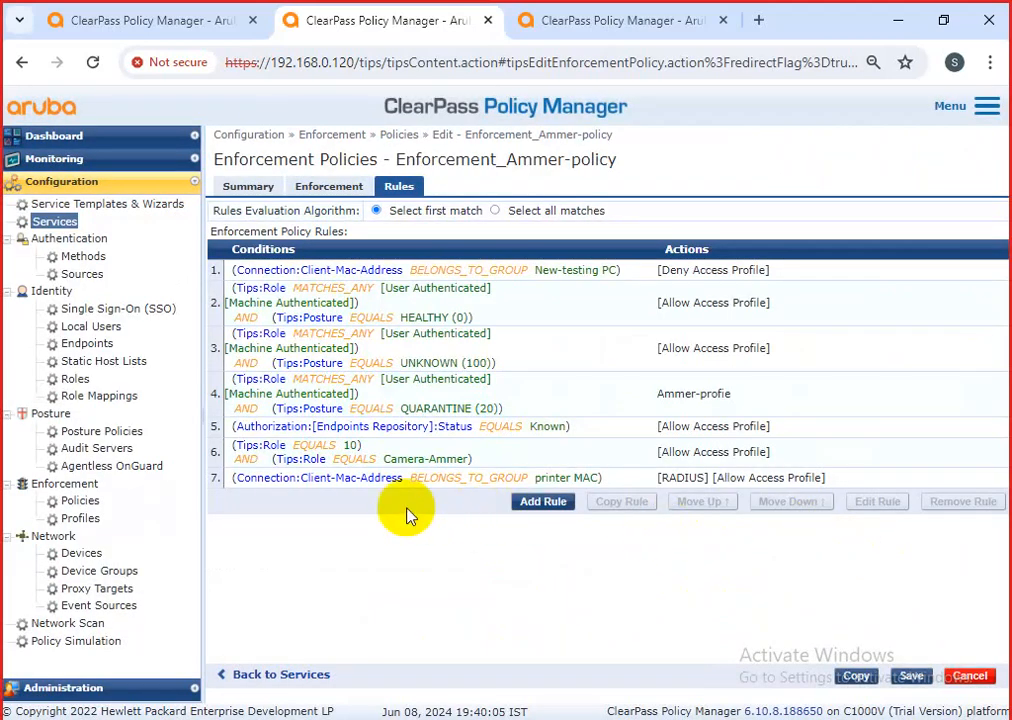
Remove the separate printer MAC rule 7 from the policy.
drag(257, 470, 840, 484)
click(704, 581)
drag(632, 480, 270, 482)
click(298, 485)
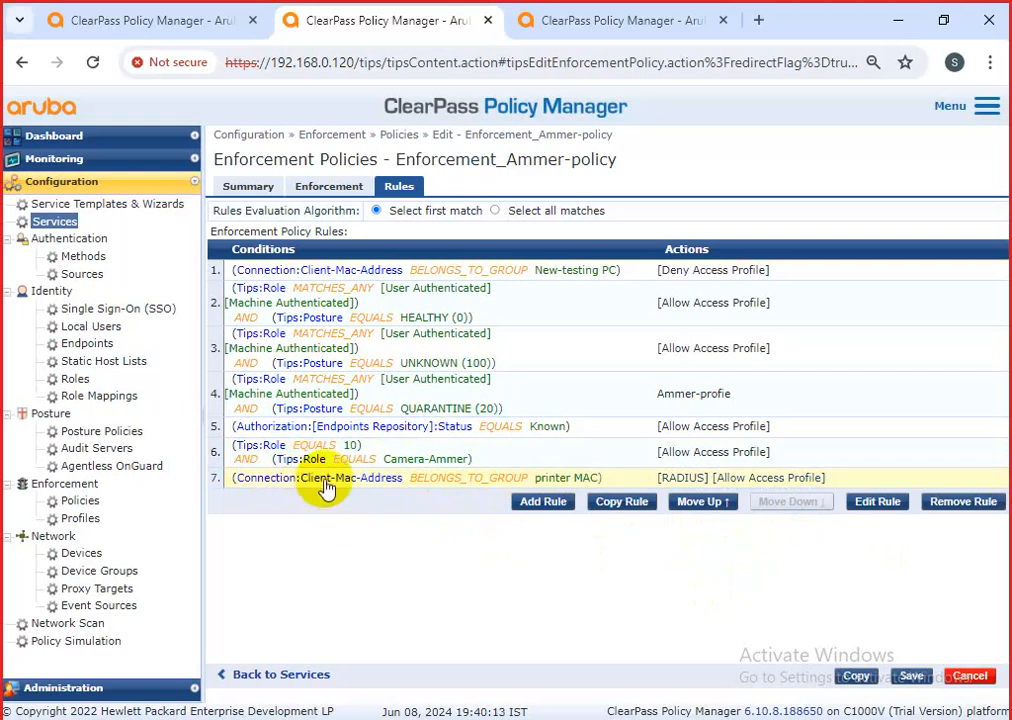
click(935, 511)
Edit rule 6 and add a Connection condition on Client-Mac-Address.
click(501, 447)
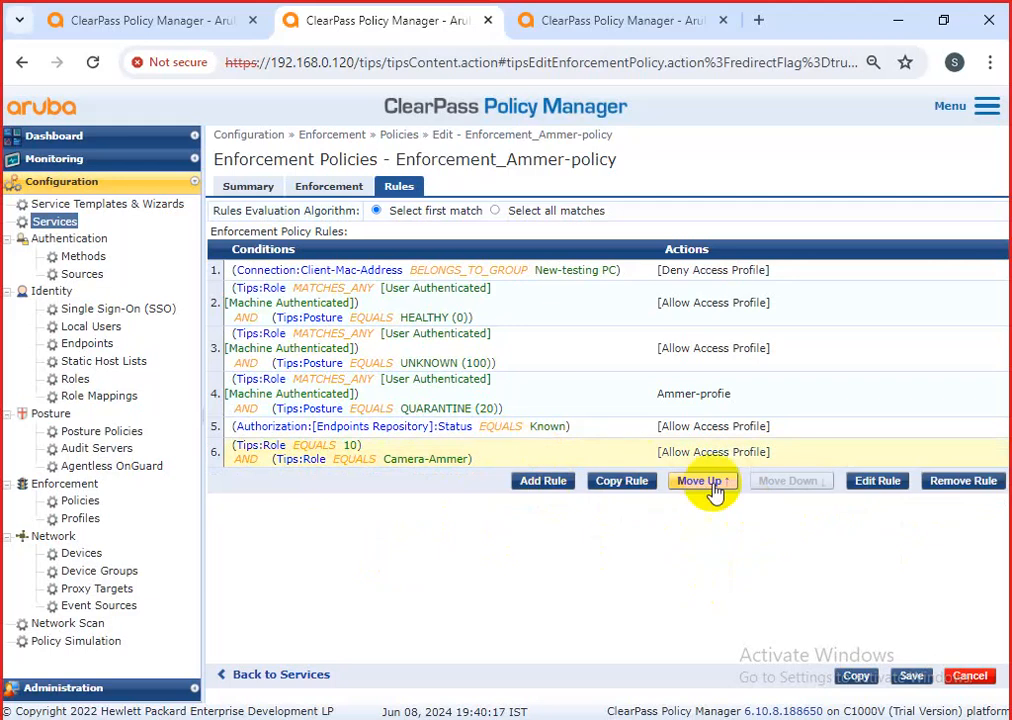
click(874, 485)
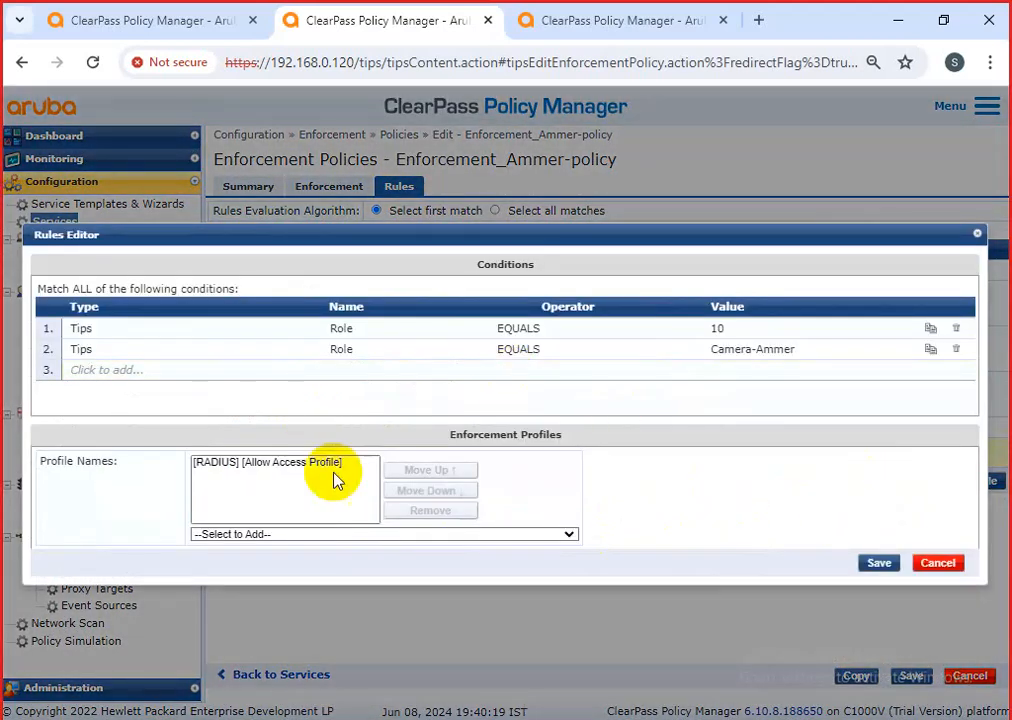
click(205, 372)
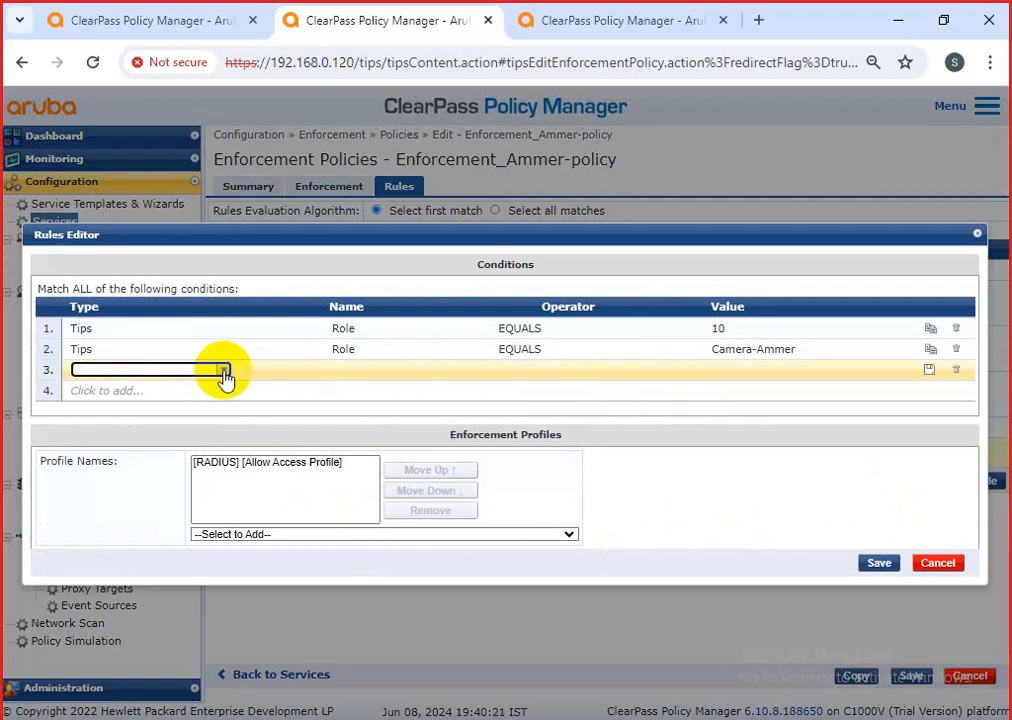
click(222, 371)
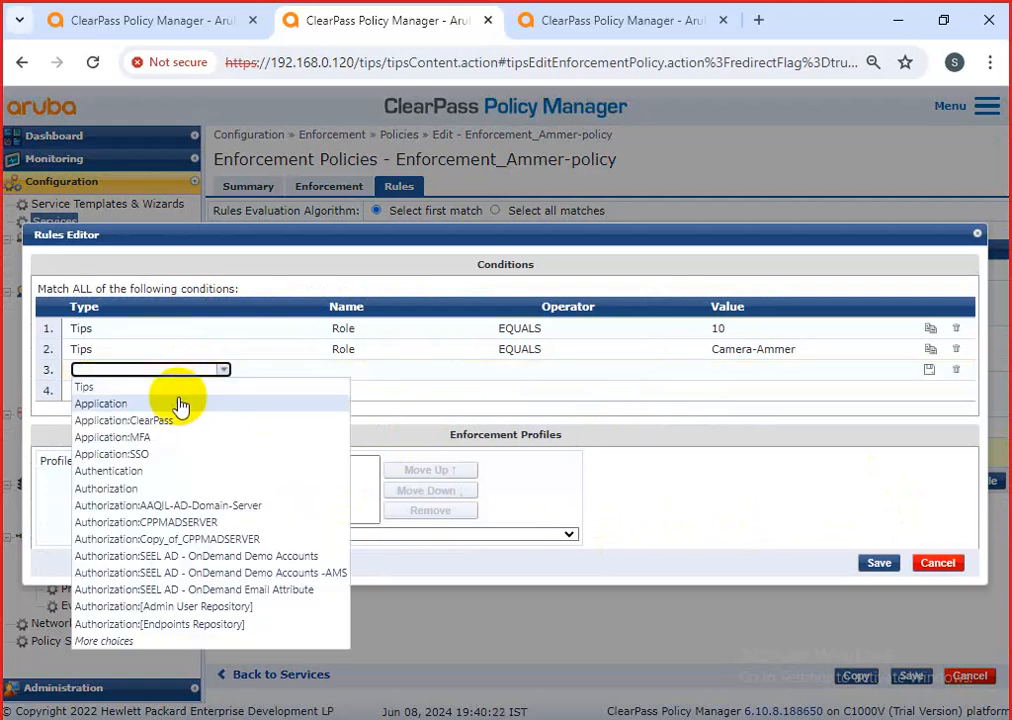
click(154, 640)
click(136, 555)
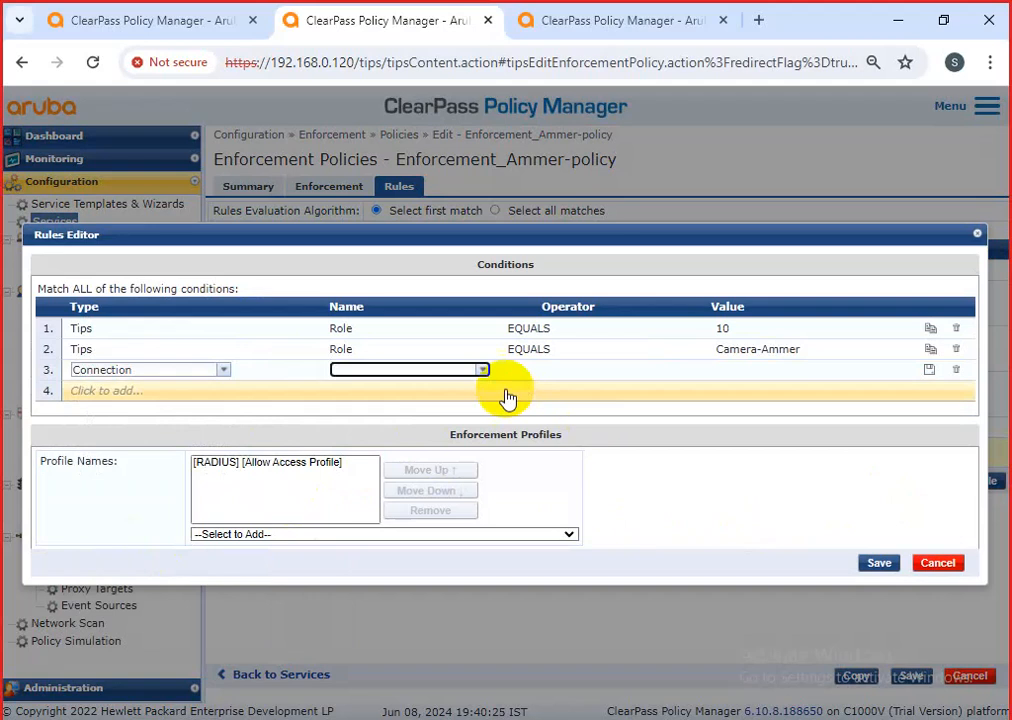
click(481, 370)
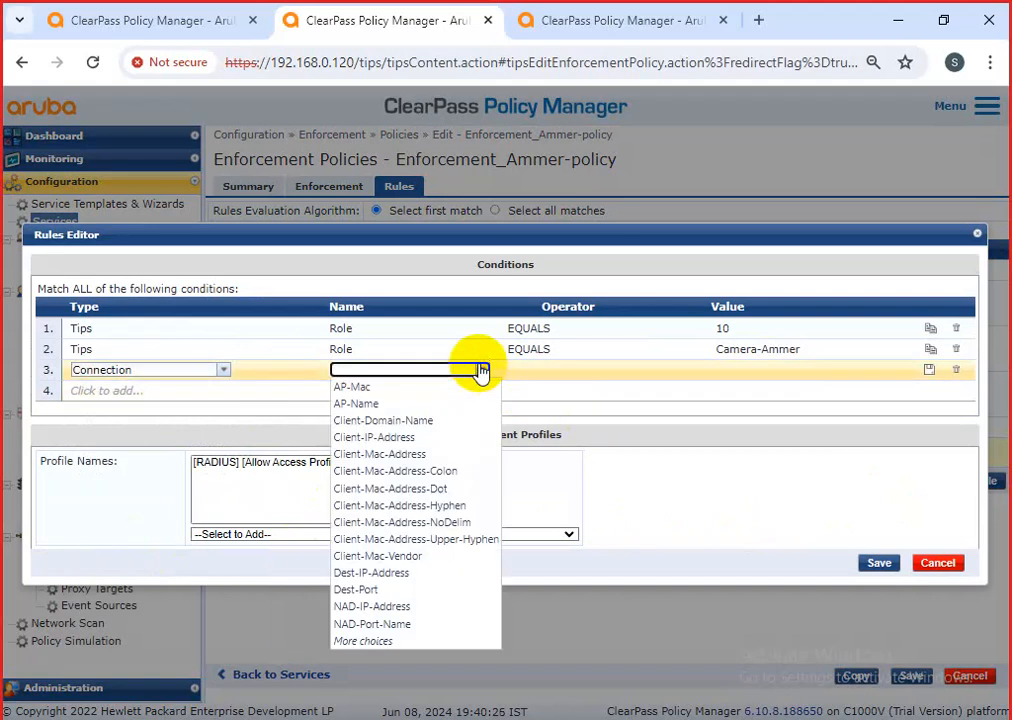
click(423, 455)
Set the new condition to BELONGS_TO_GROUP printer MAC and save rule 6.
click(659, 370)
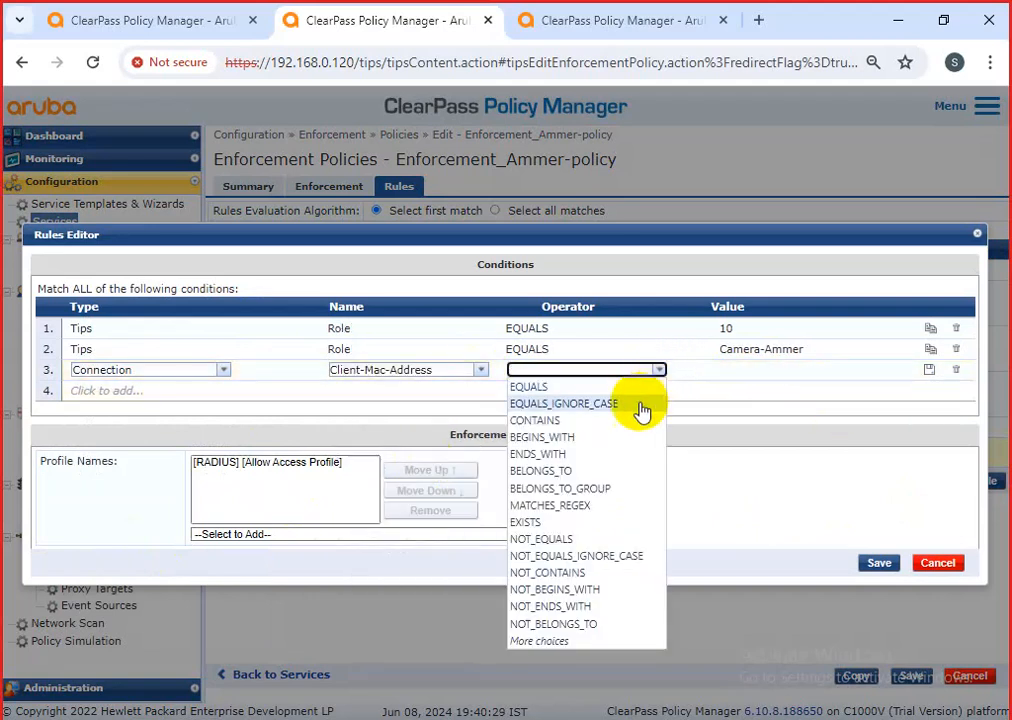
click(603, 485)
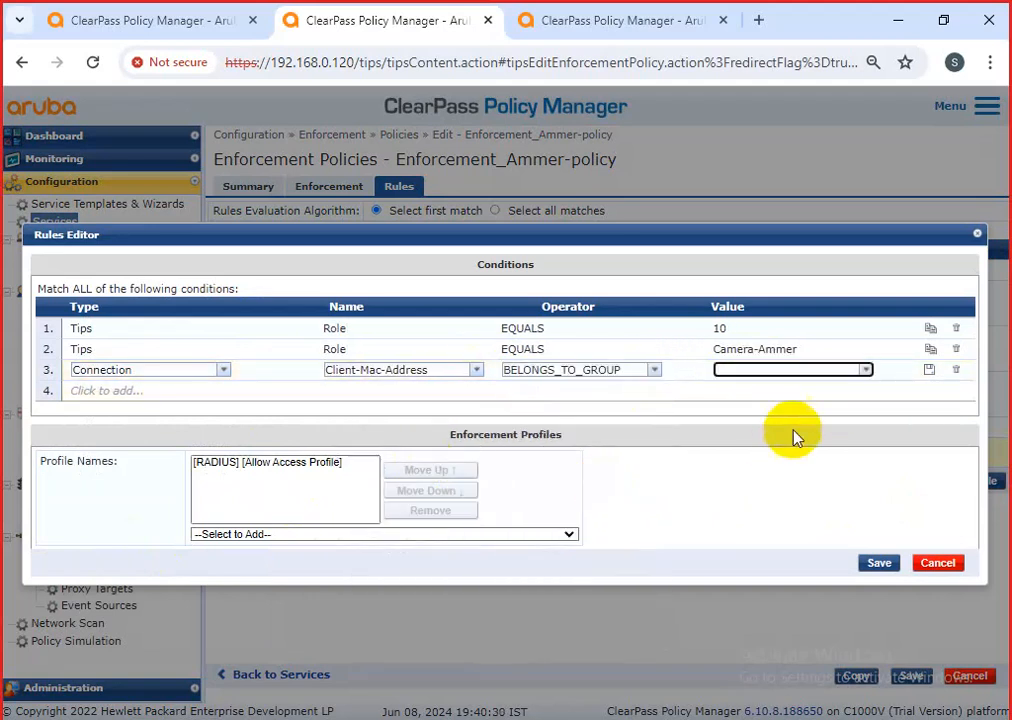
click(868, 371)
click(798, 557)
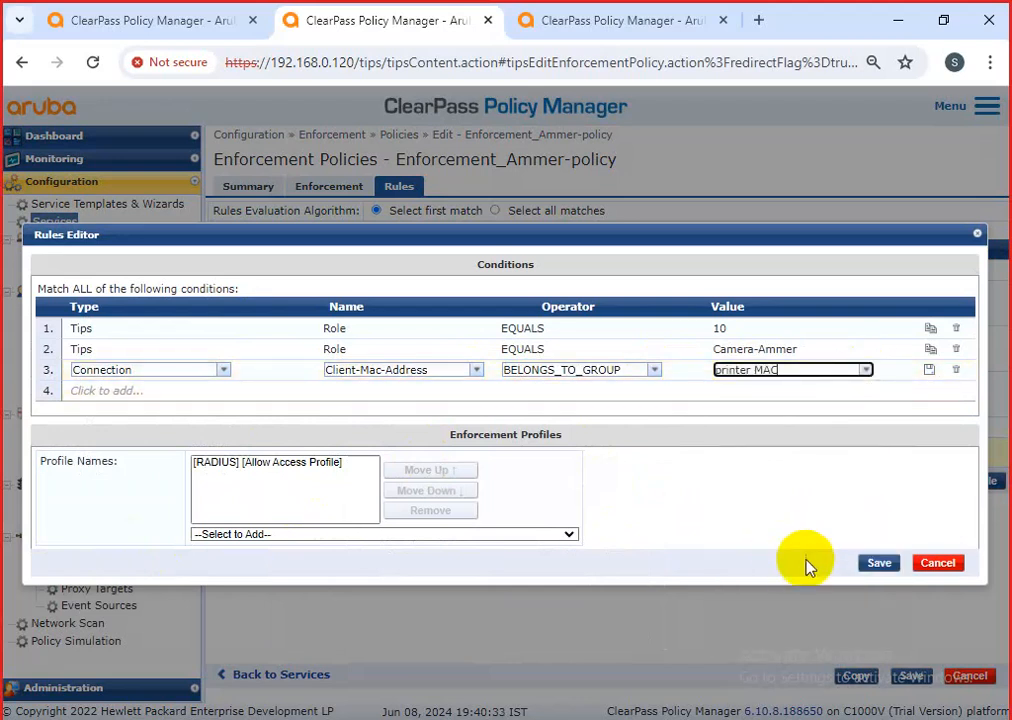
click(876, 566)
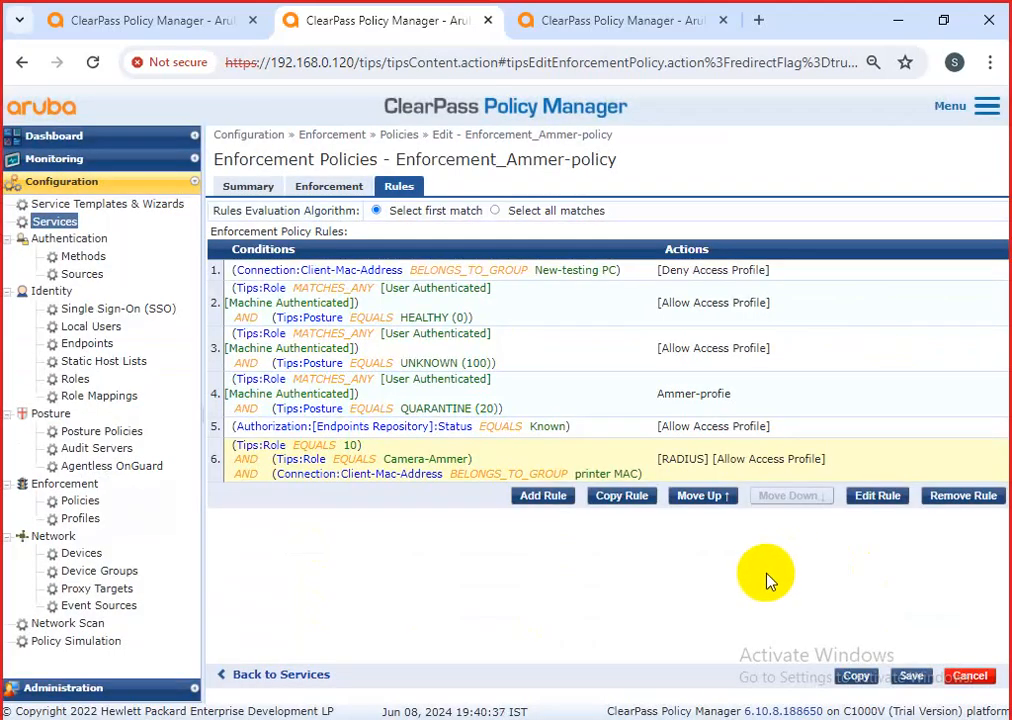
Save Enforcement_Ammer-policy with rule 6 now also requiring the printer MAC group.
drag(480, 463, 660, 481)
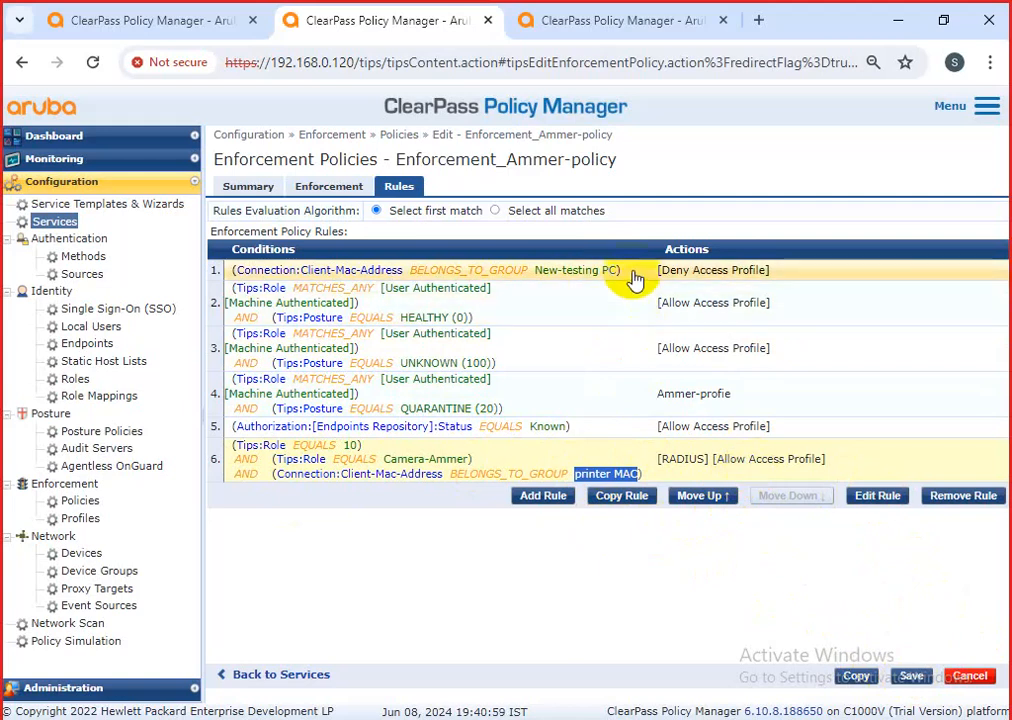
click(911, 675)
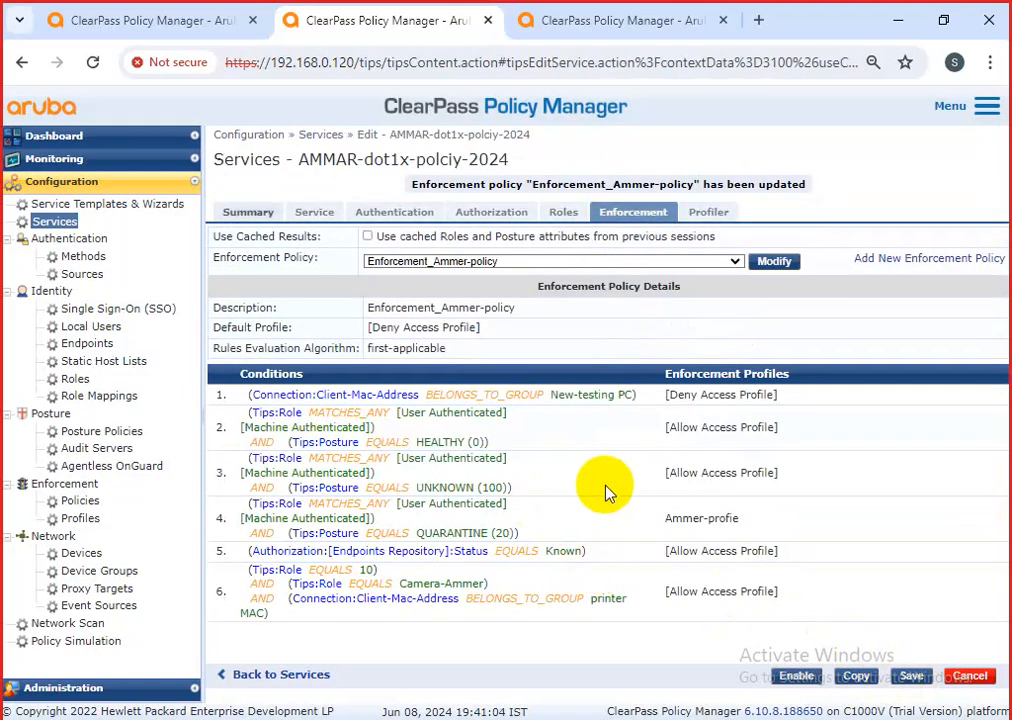
Save the AMMAR-dot1x-polciy-2024 service with the updated enforcement policy.
click(905, 673)
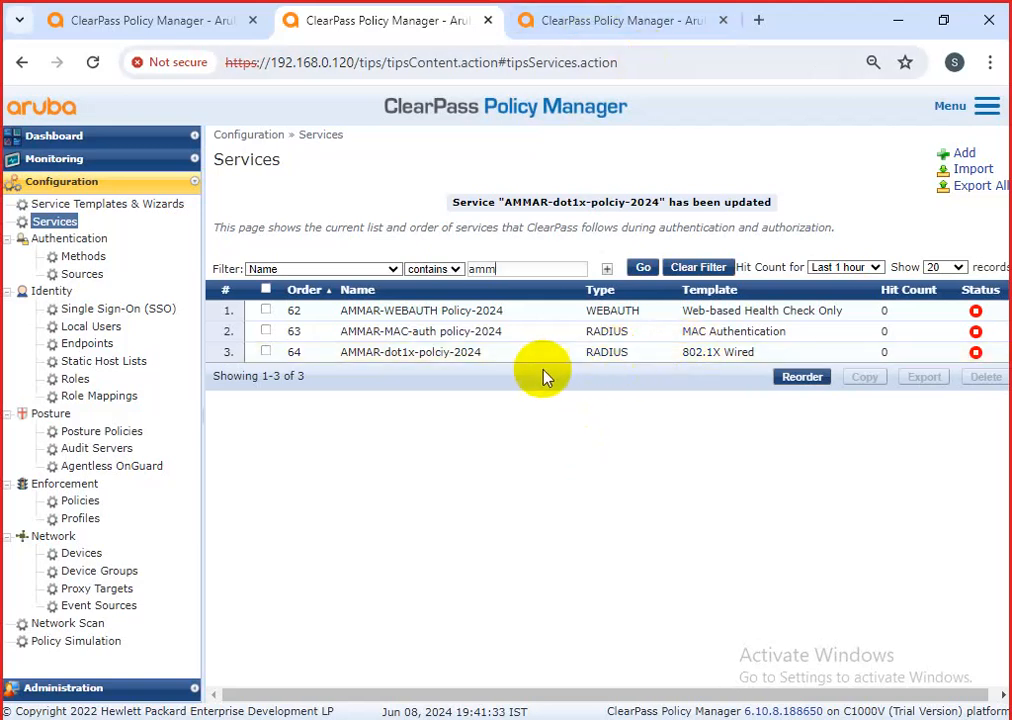
Review AMMAR-dot1x-polciy-2024's Enforcement, Roles, Authorization, Authentication and Service tabs, then cancel out.
click(495, 361)
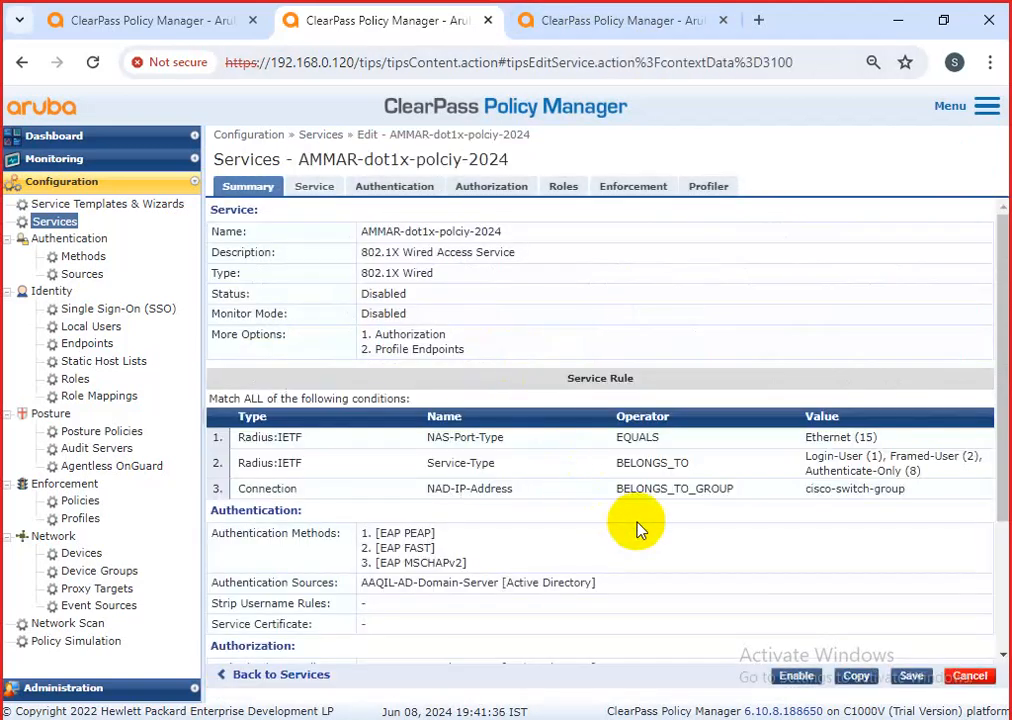
scroll(605, 544, down, 2)
click(632, 188)
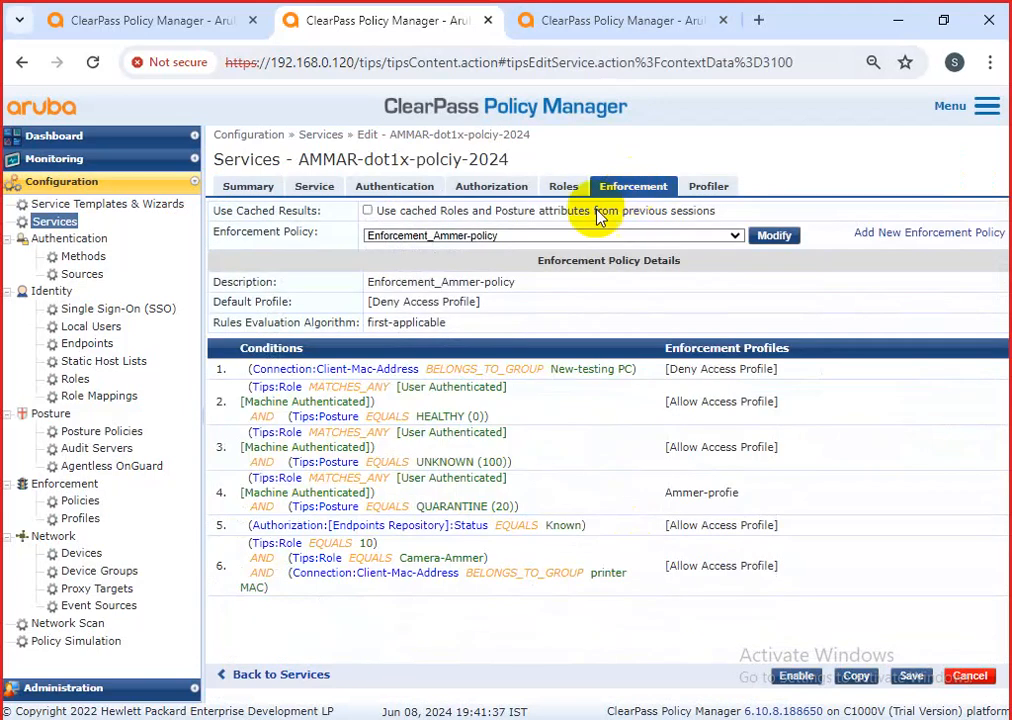
click(563, 187)
click(491, 187)
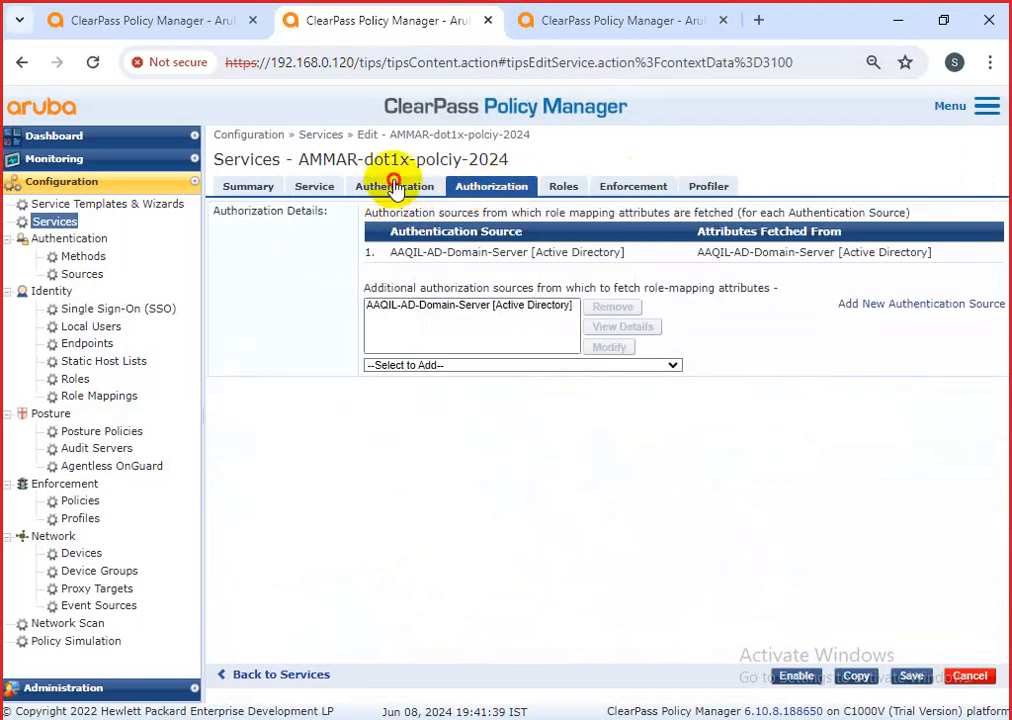
click(395, 187)
click(314, 186)
click(248, 187)
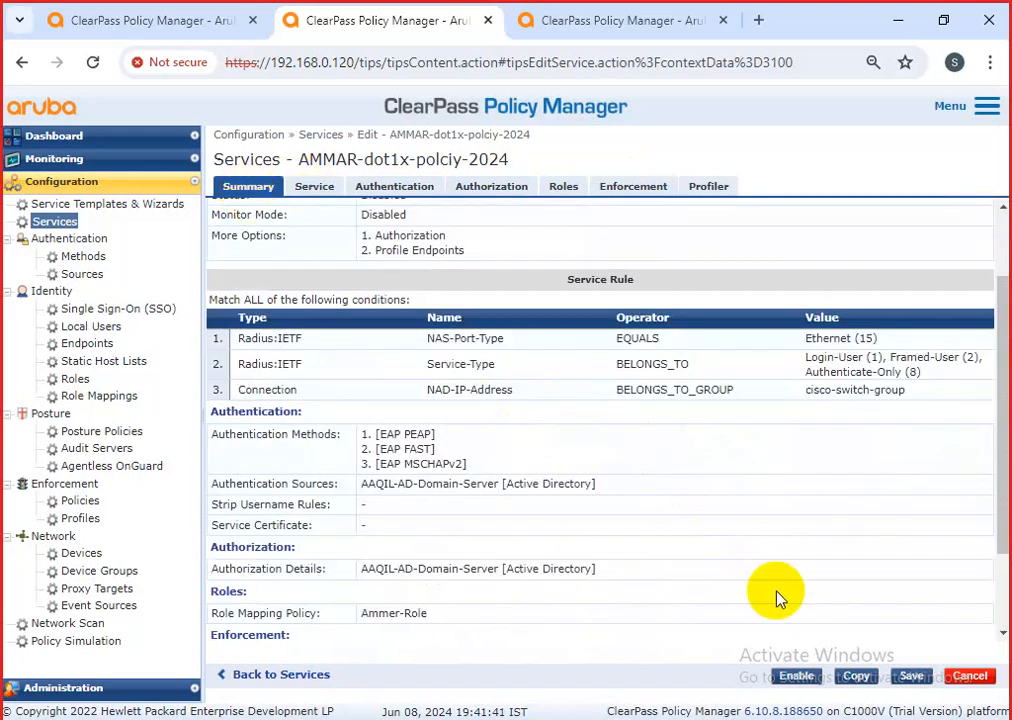
click(969, 676)
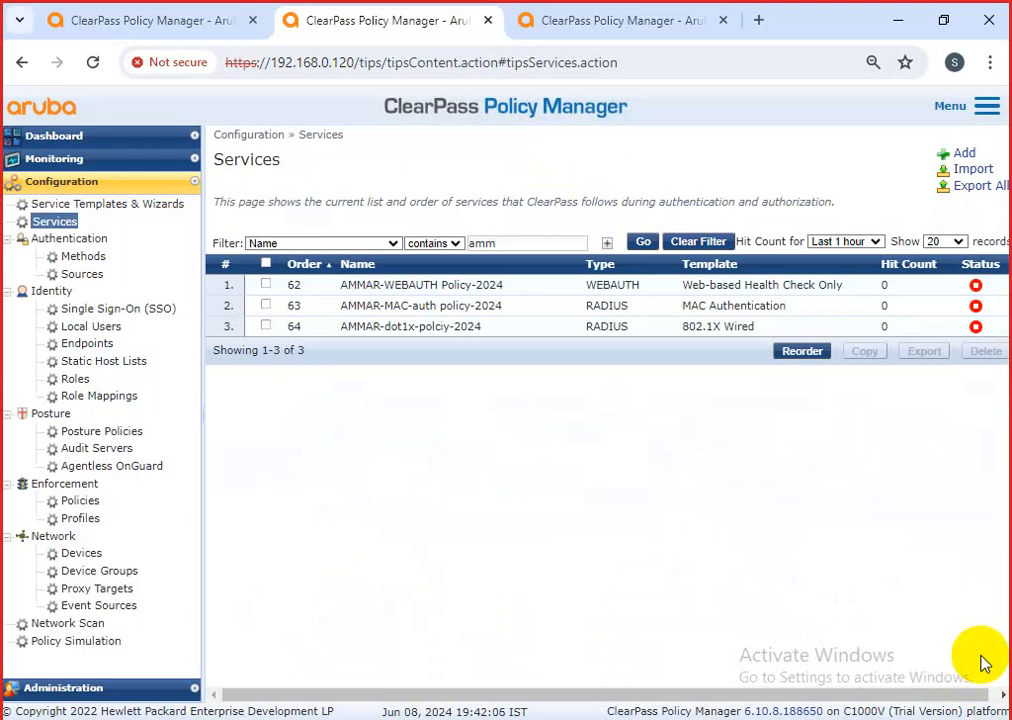
Return to the browser tab showing the service's Ammer-Role mapping policy.
click(608, 22)
click(374, 26)
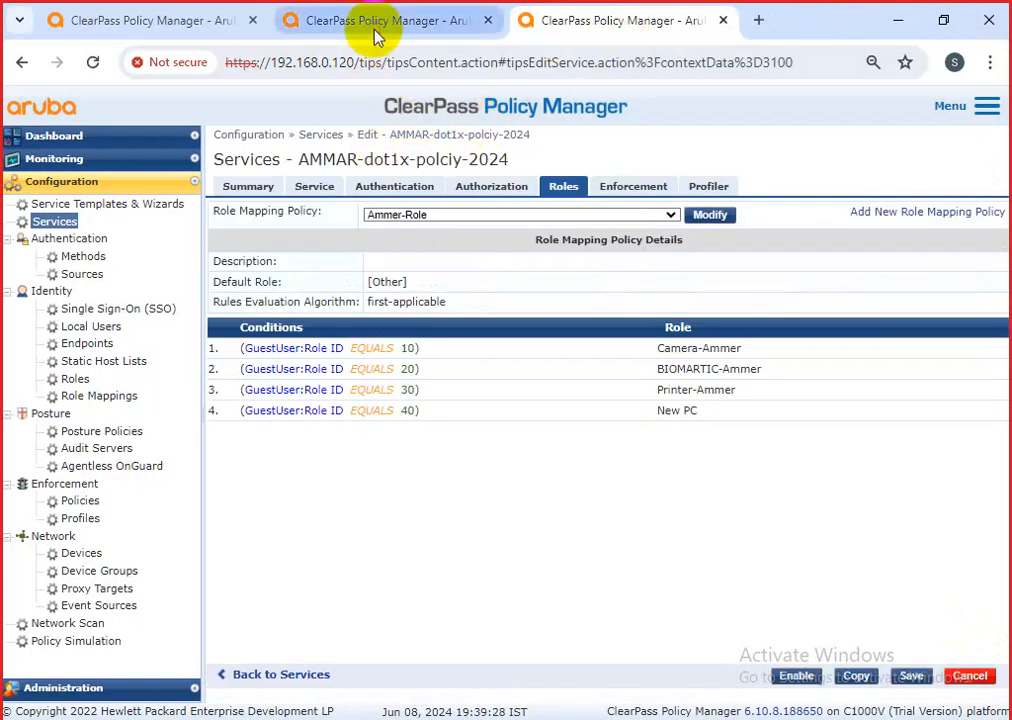
click(586, 36)
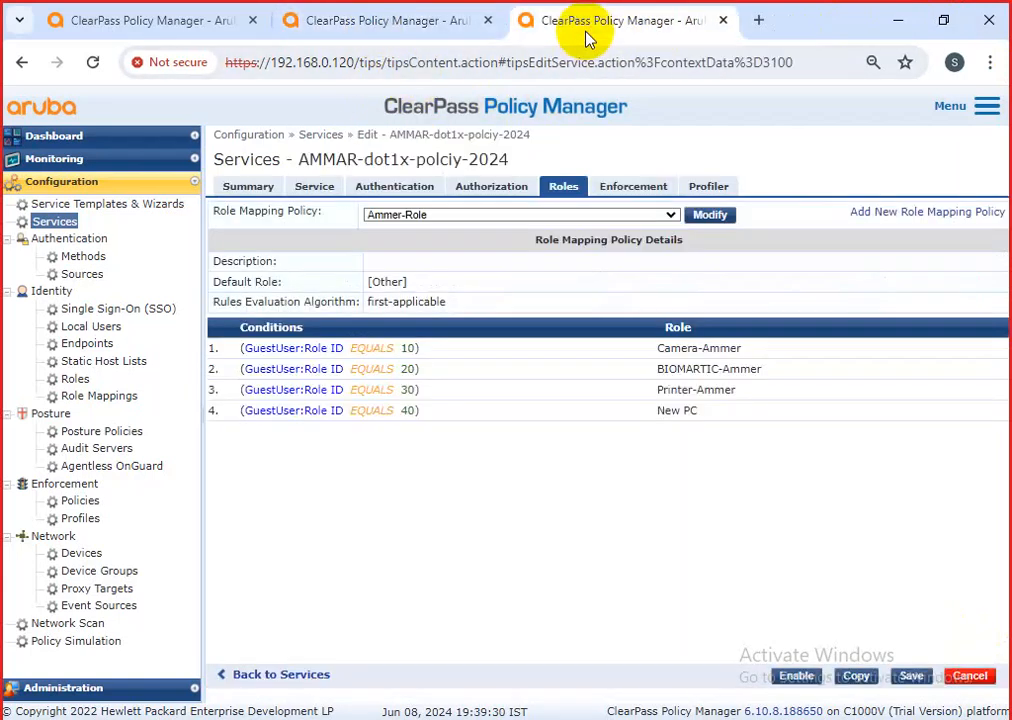